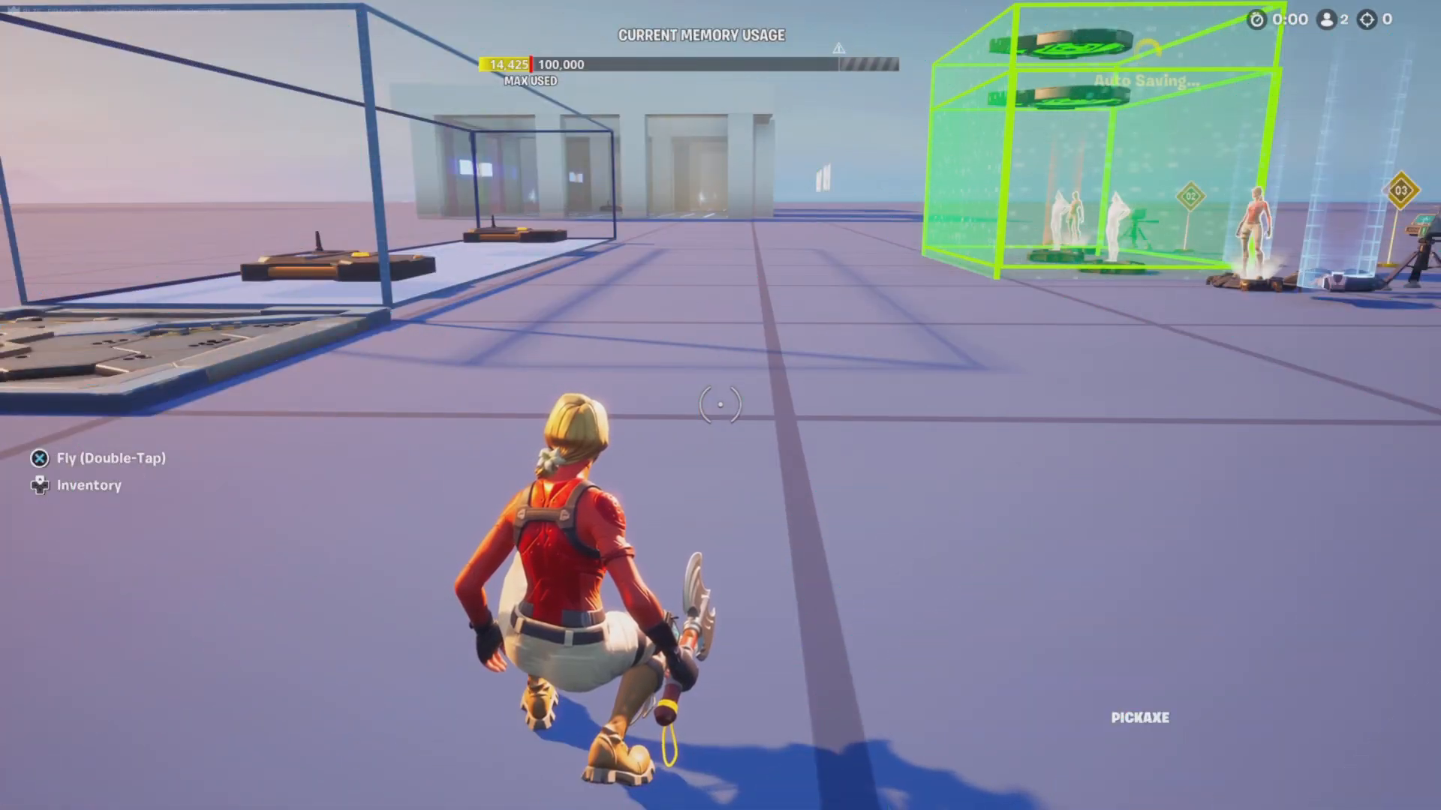
Open the island's game settings and set the default class identifier to Class 3
key("Escape")
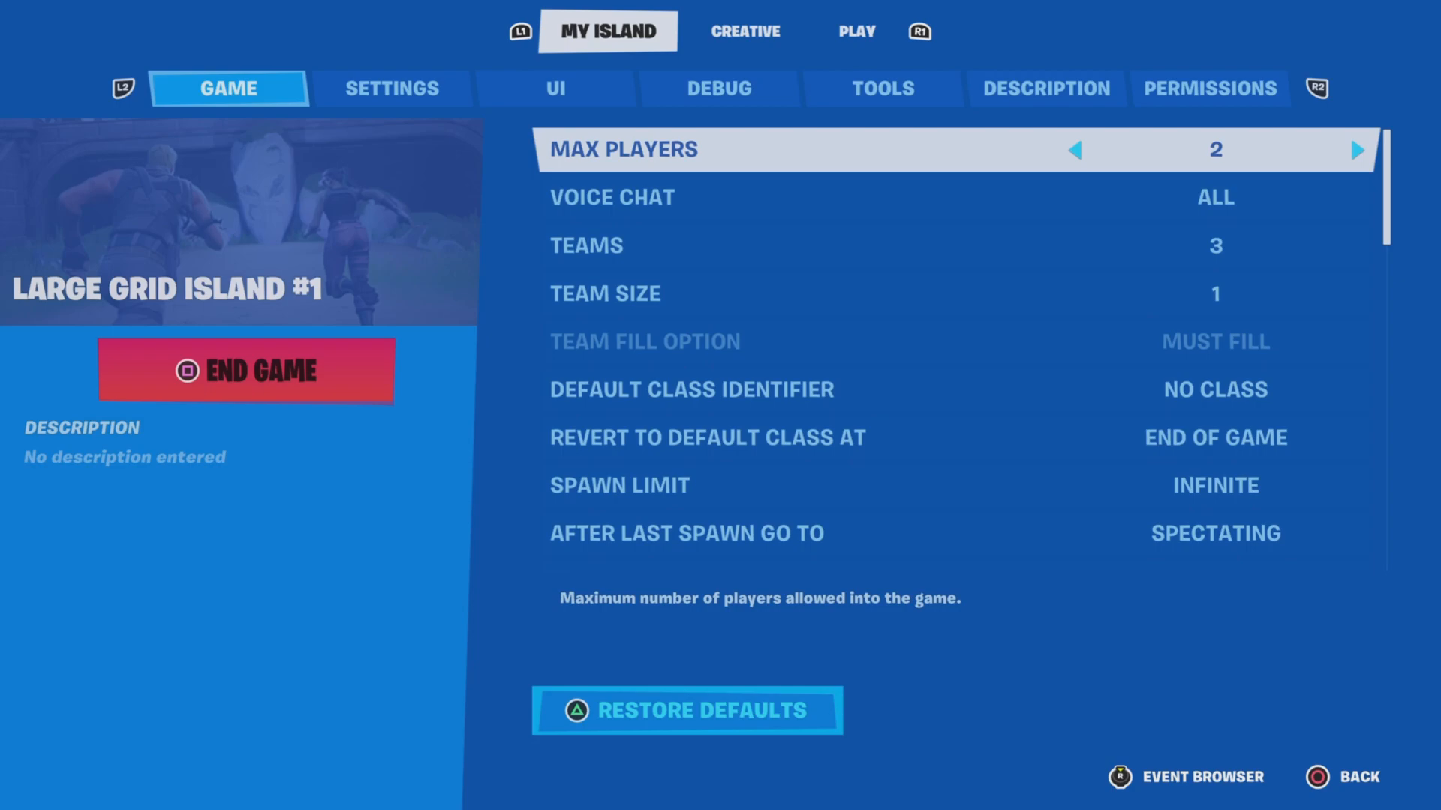
left_click(612, 197)
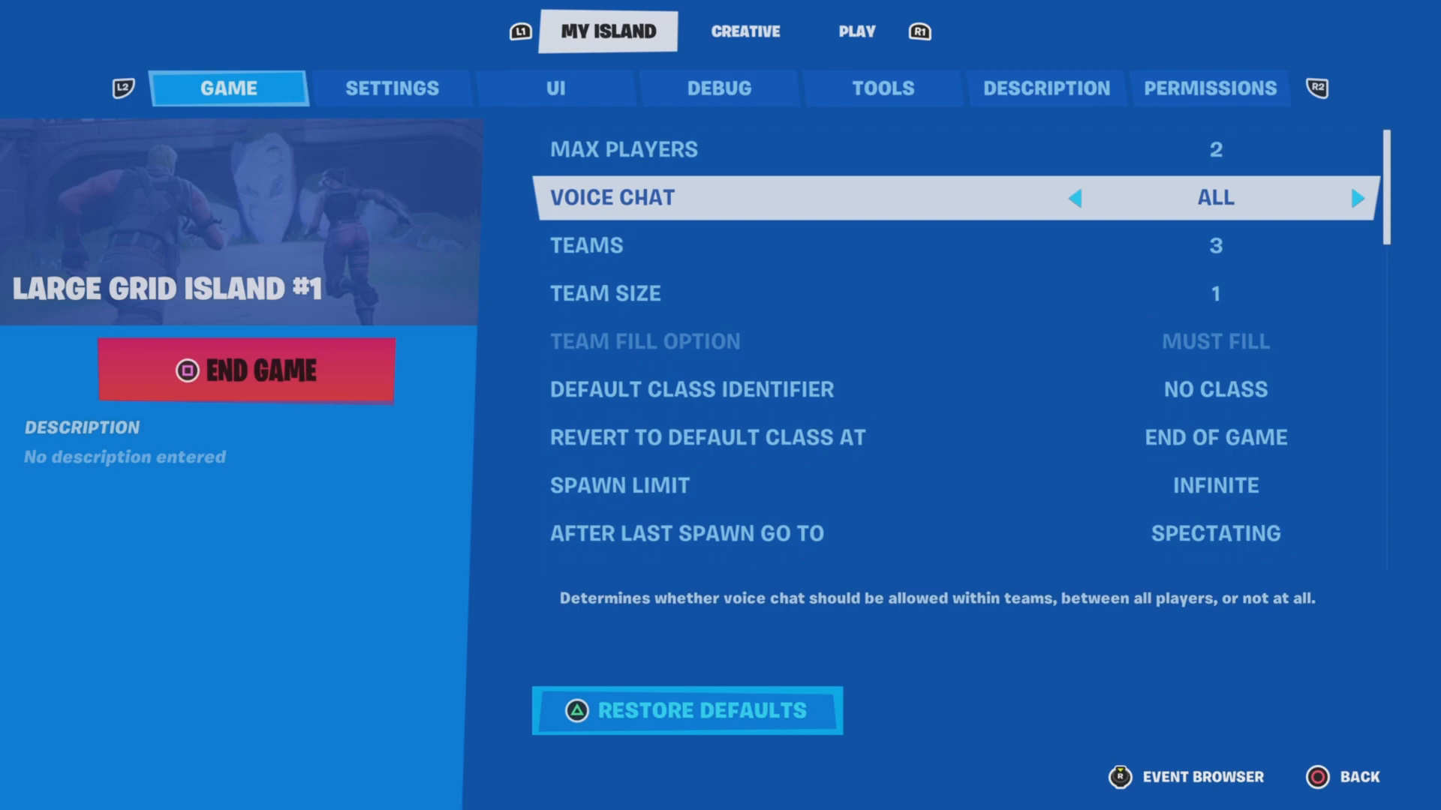
key("Down")
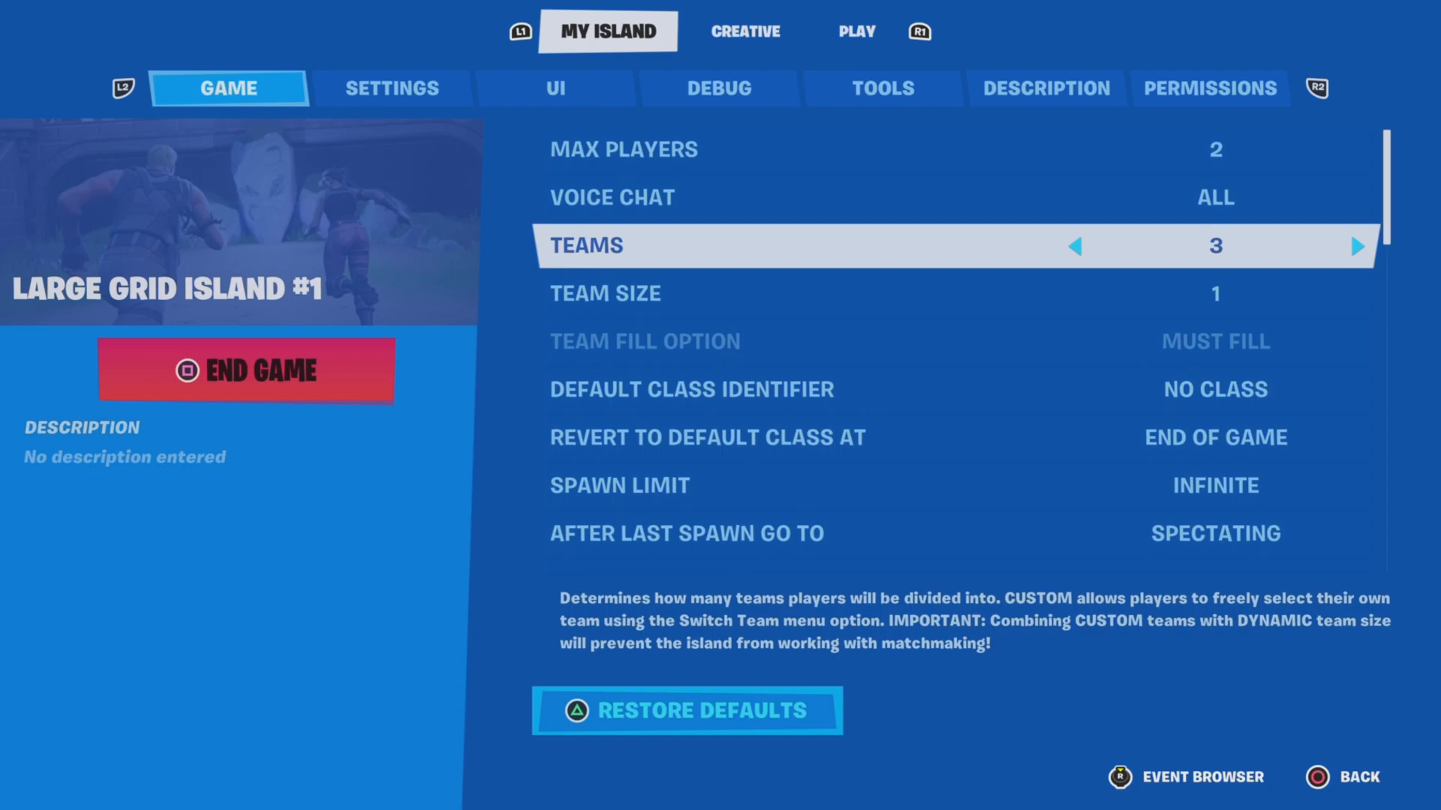
key("Down")
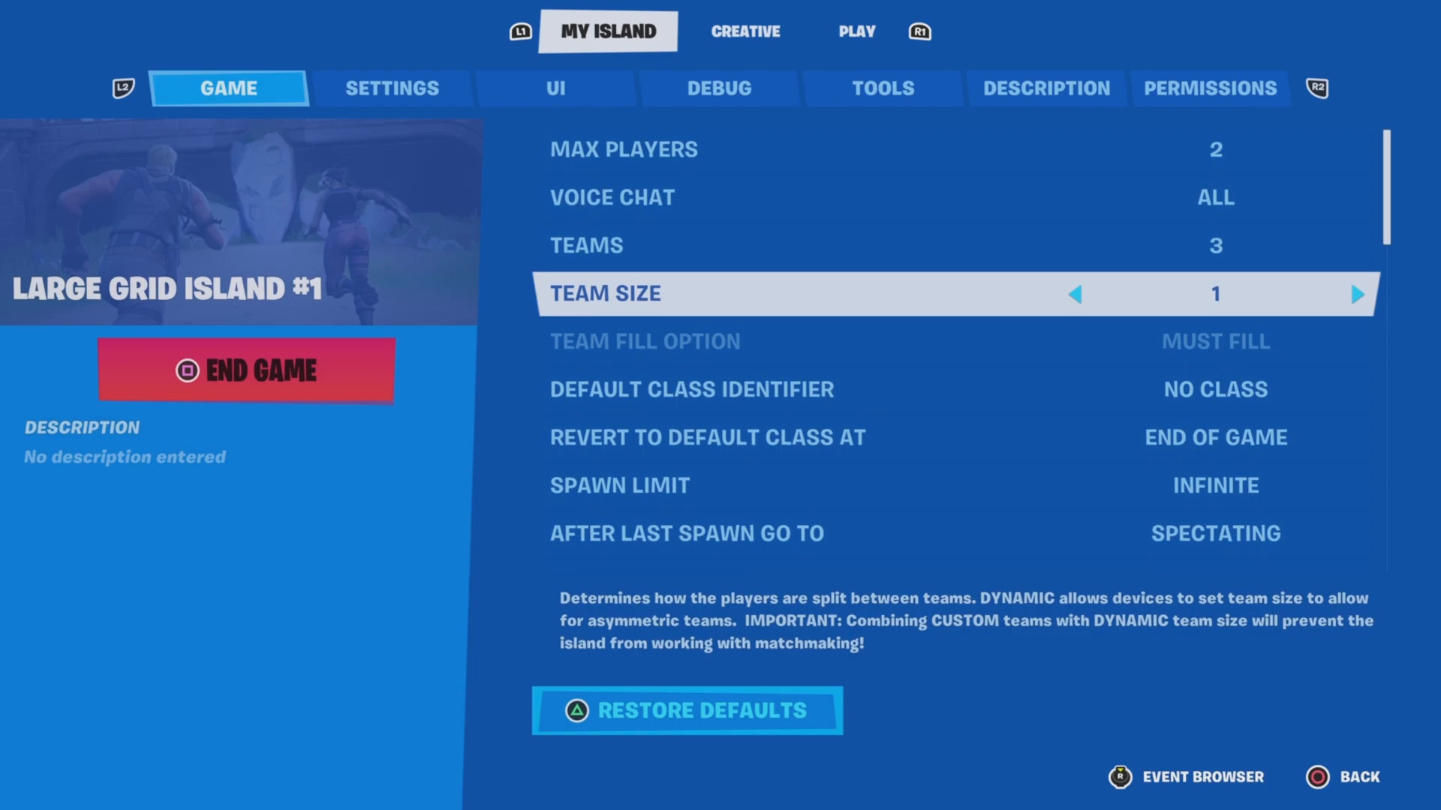
key("Down")
key("Down")
key("Down")
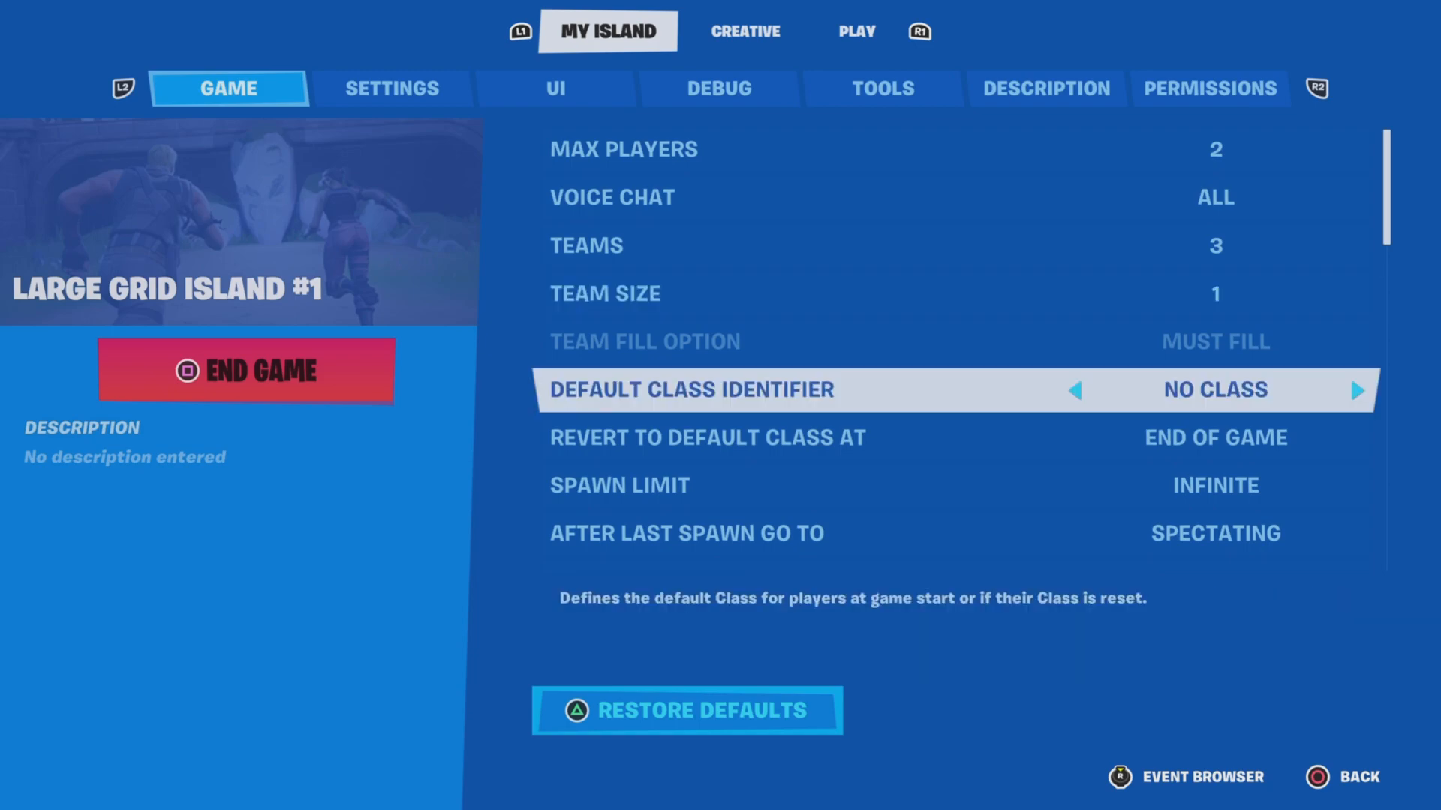
key("Up")
key("Right")
key("Right")
key("Right")
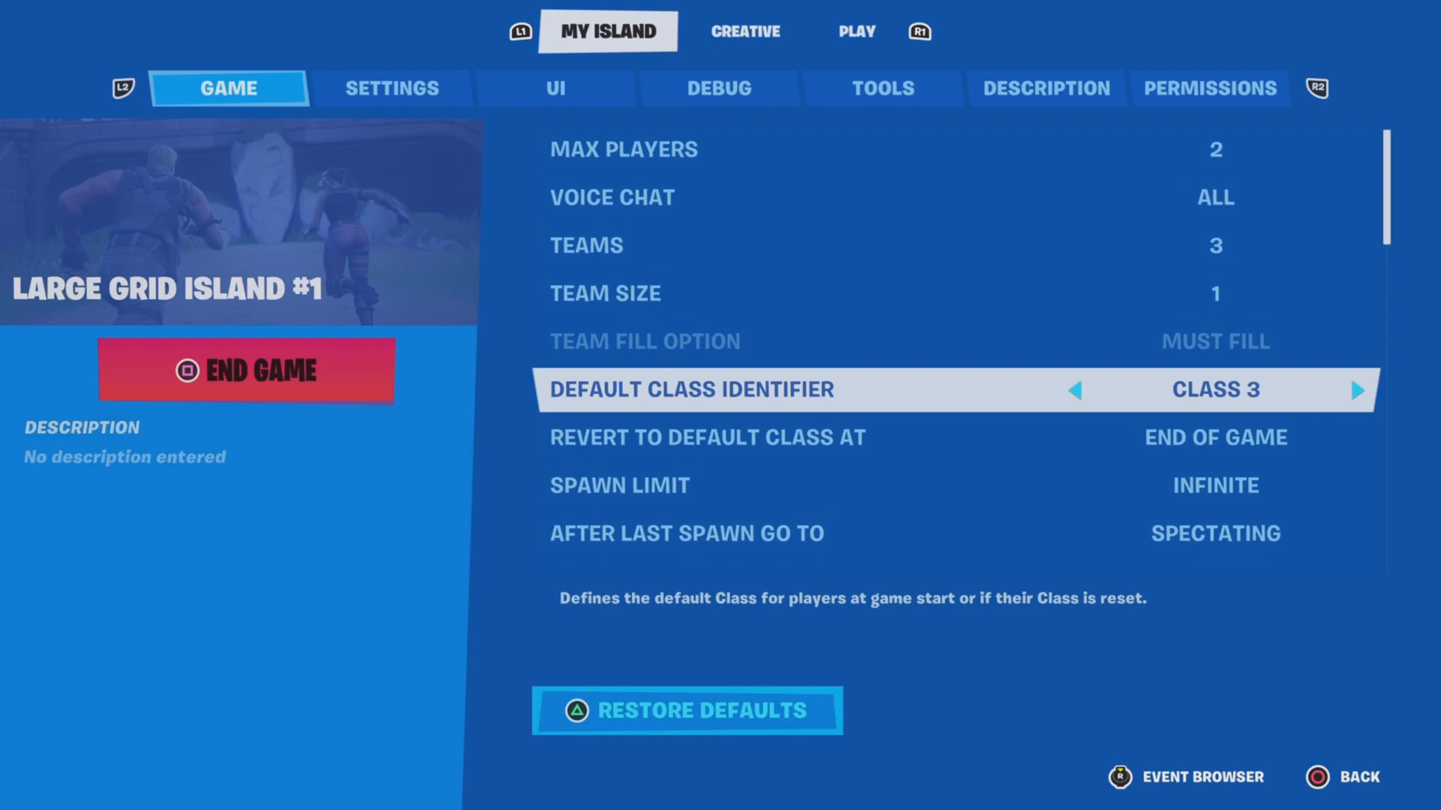
Review the remaining game settings, from the class revert and spawn options through total rounds, team rotation and time limit
key("Down")
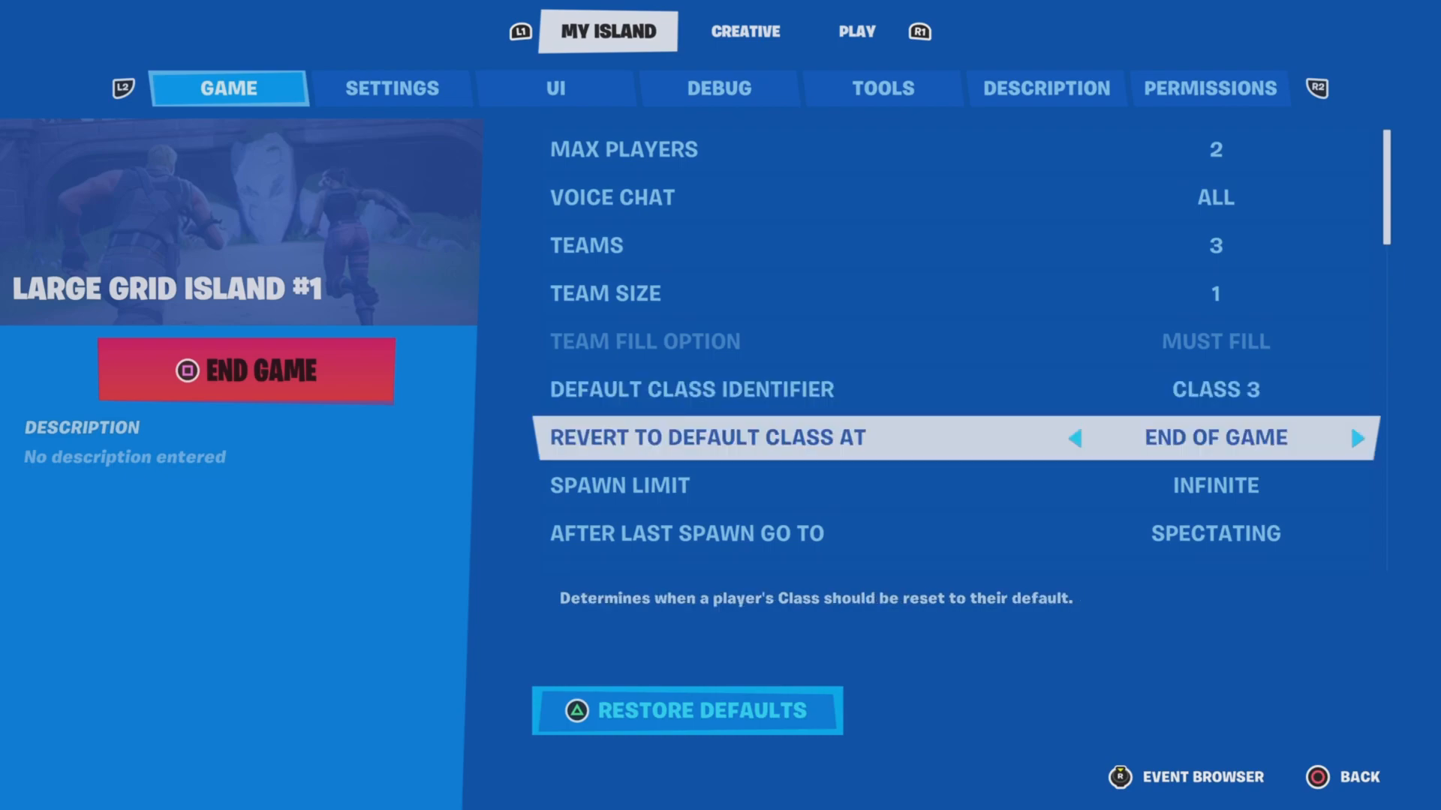
key("Down")
key("Down")
key("Down")
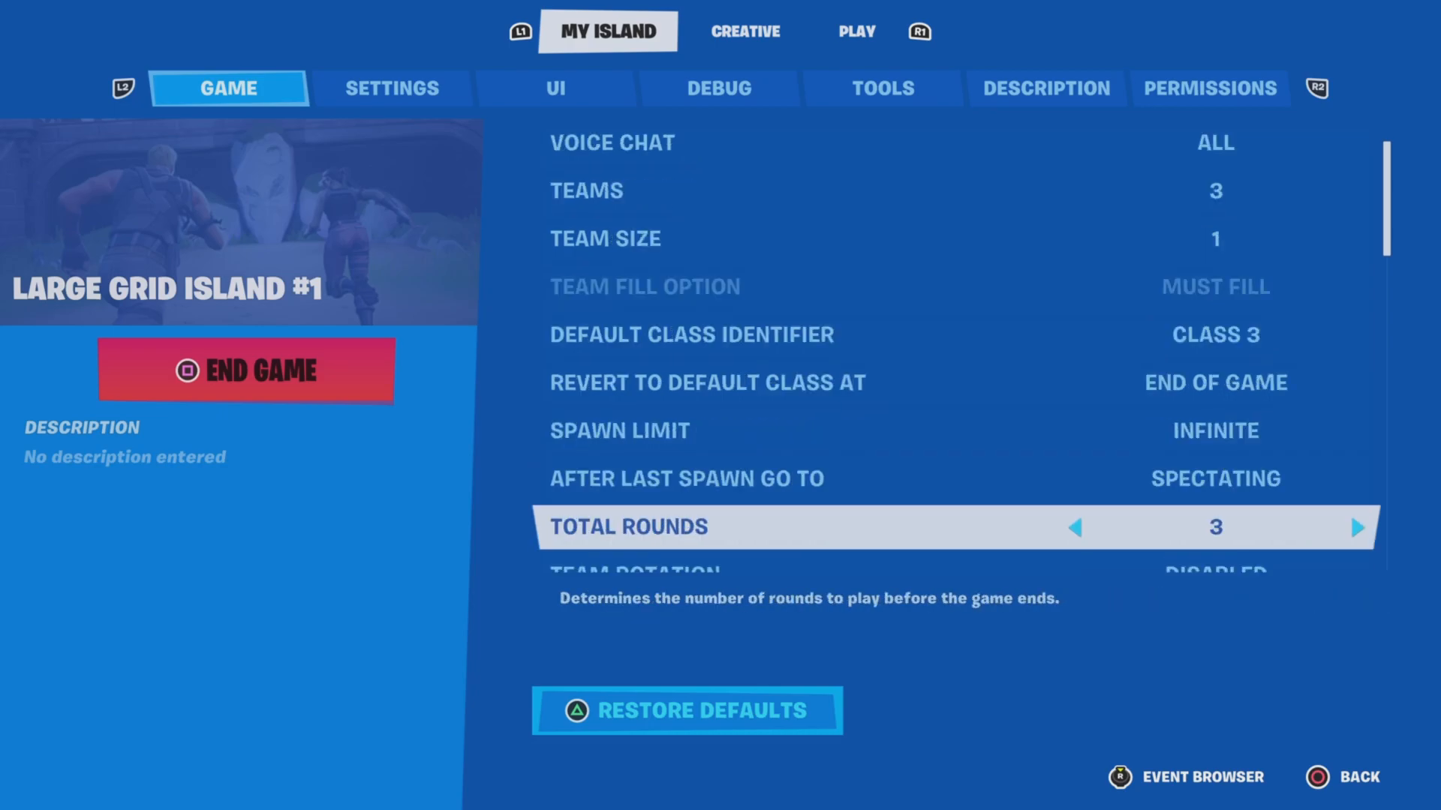
key("Down")
key("Down")
key("Down")
key("Down")
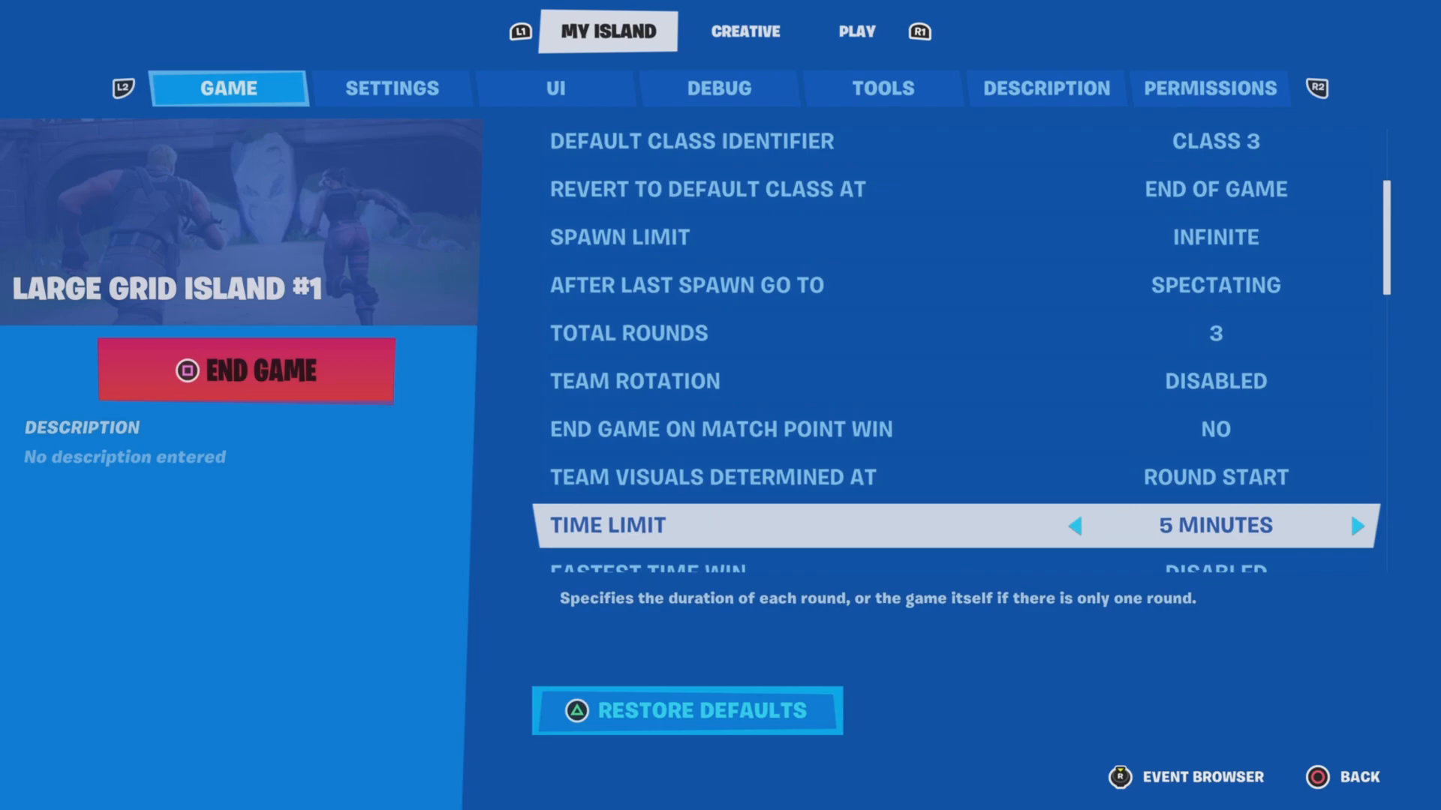
key("Down")
key("Down")
key("Down")
key("Down")
key("Down")
key("Down")
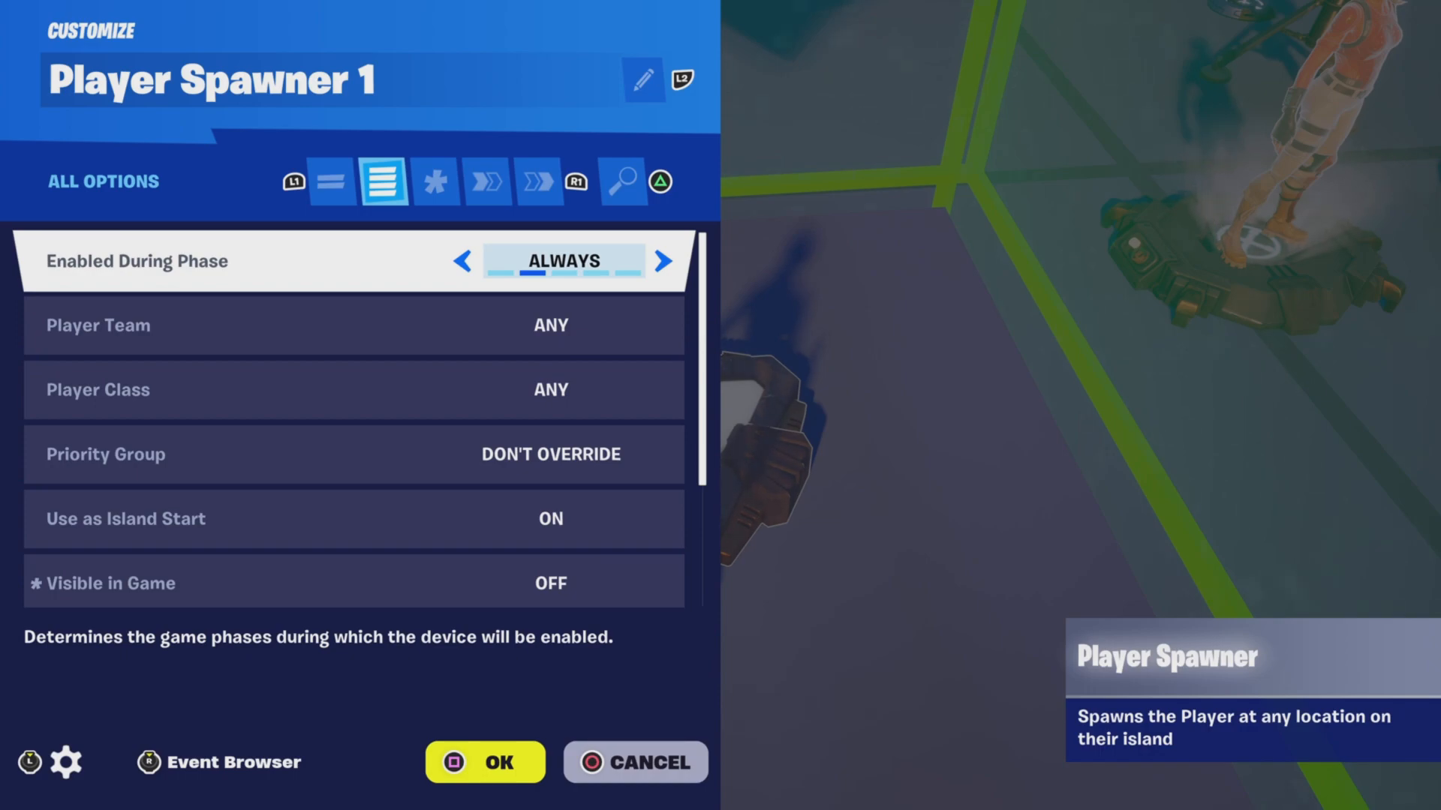
Examine all options of Player Spawner 1, including player class, priority group, in-game visibility and enemy range
key("Down")
key("Down")
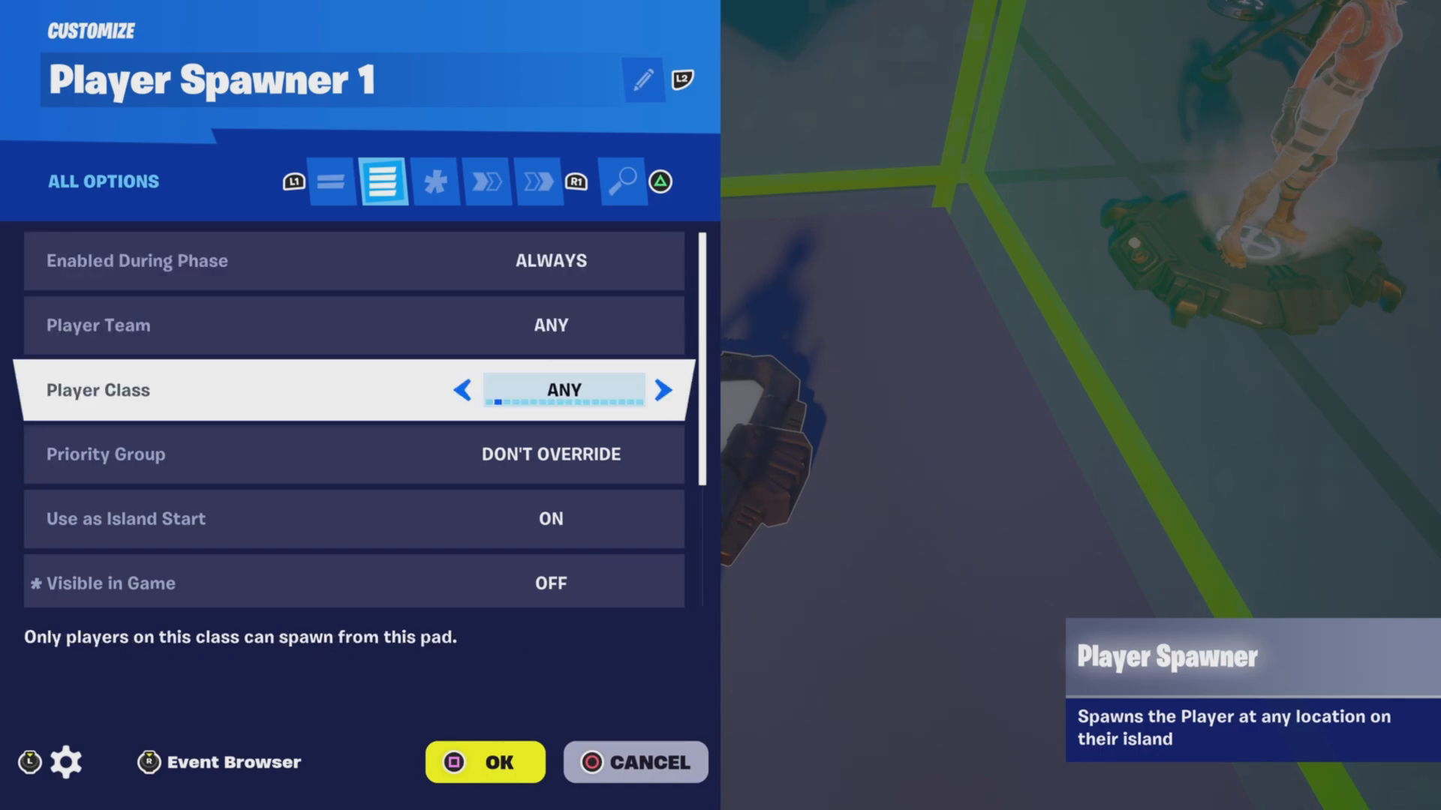
key("Down")
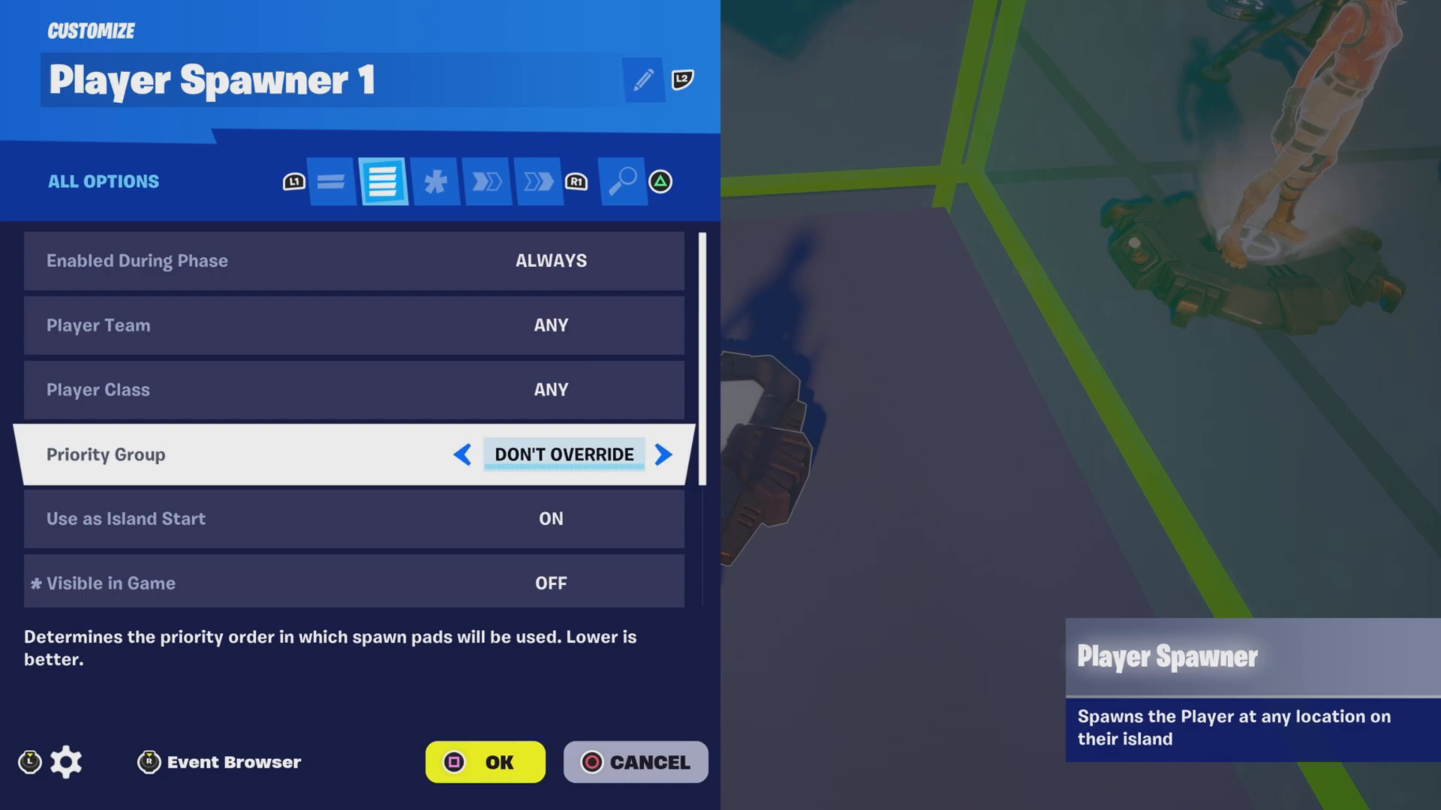
key("Down")
key("Down")
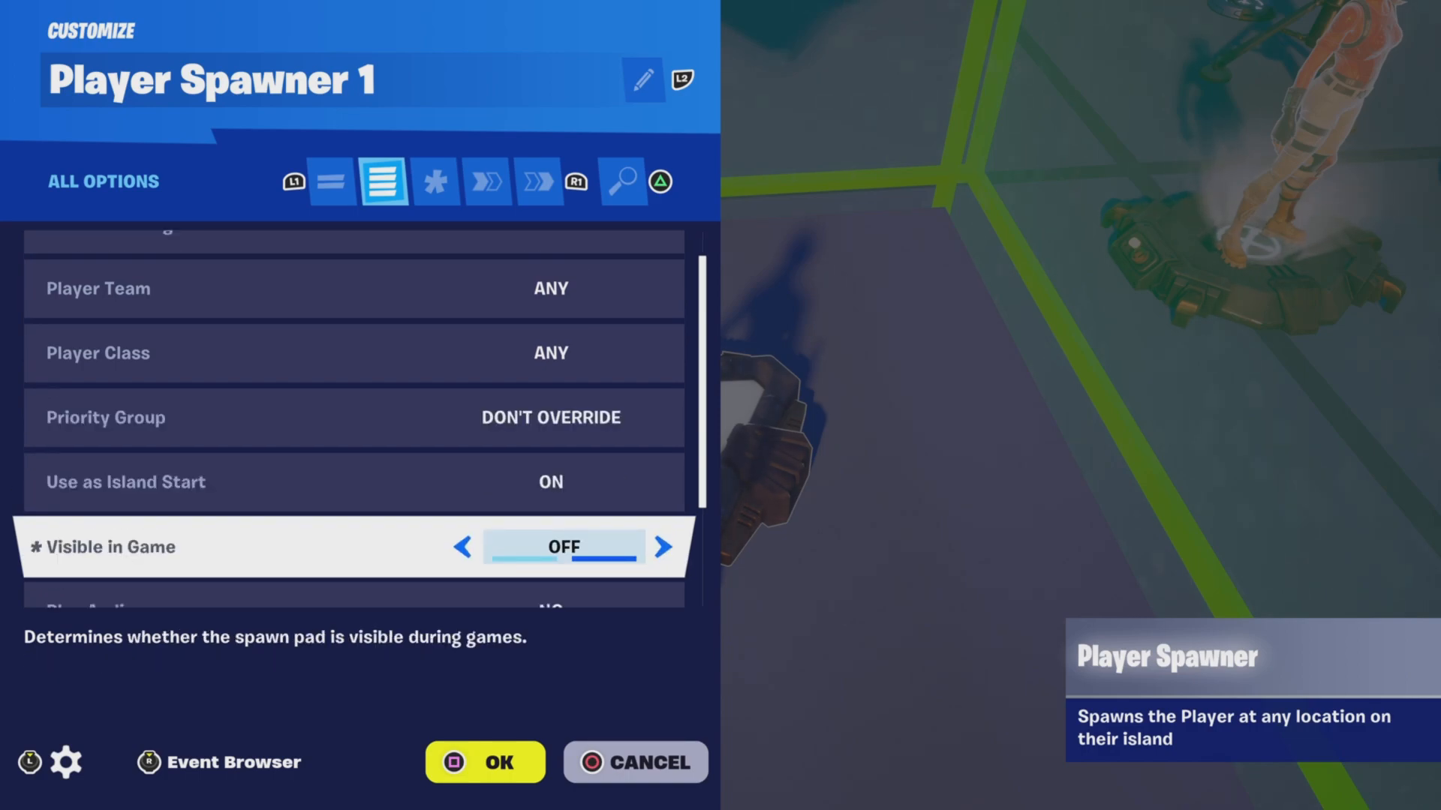
key("Down")
key("Down")
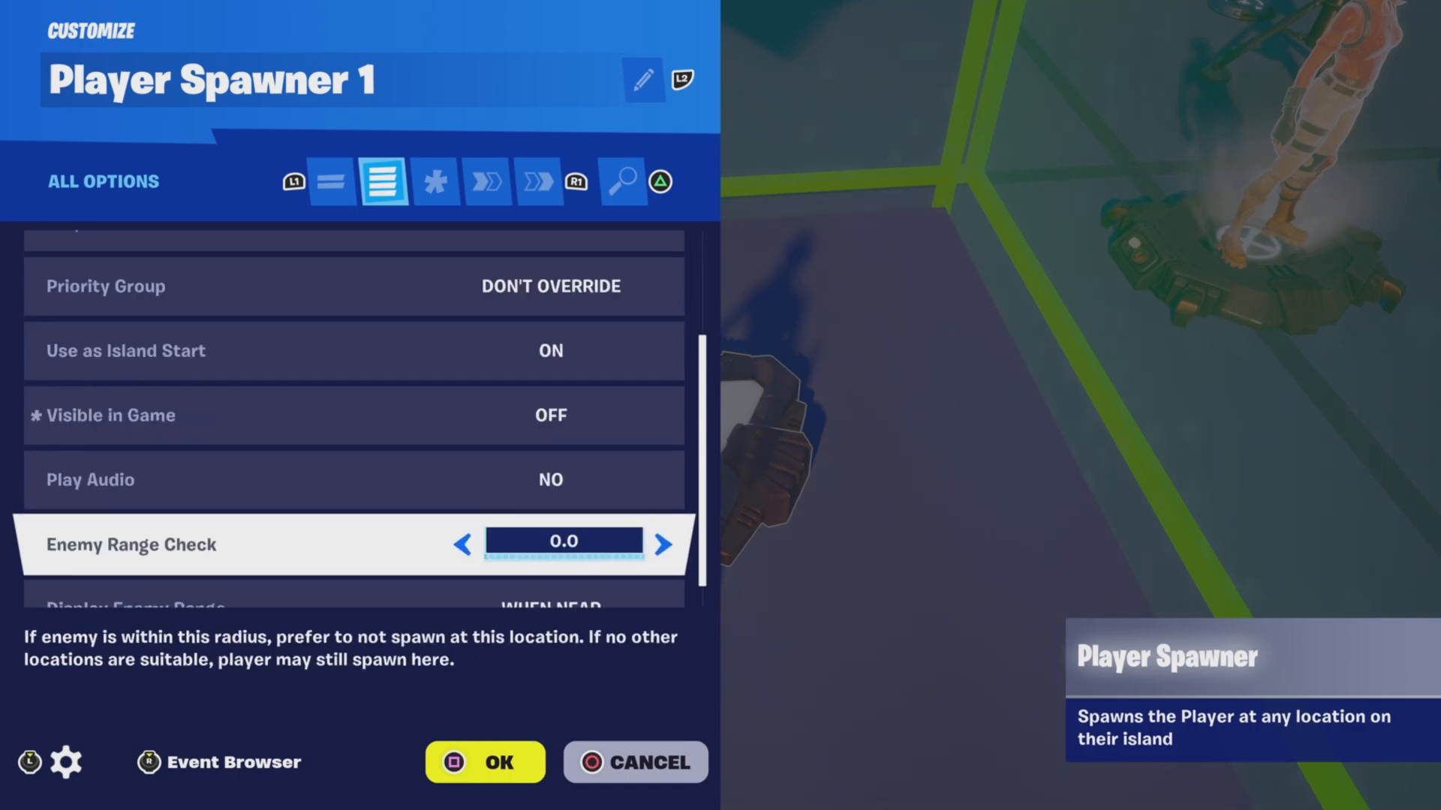
key("Down")
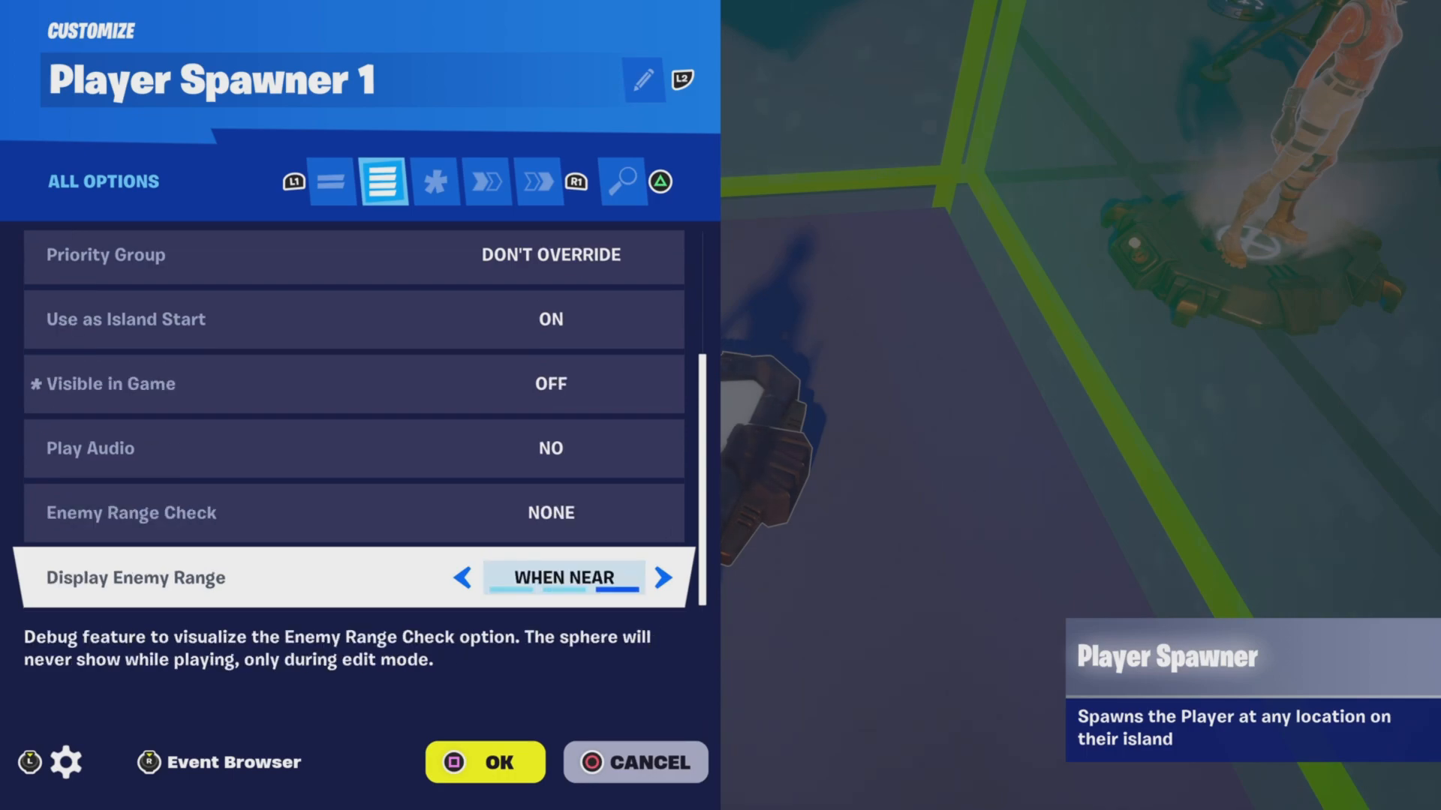
Check Player Spawner 1's functions and the devices linked to its On Player Spawned event, and close its settings
key("e")
key("e")
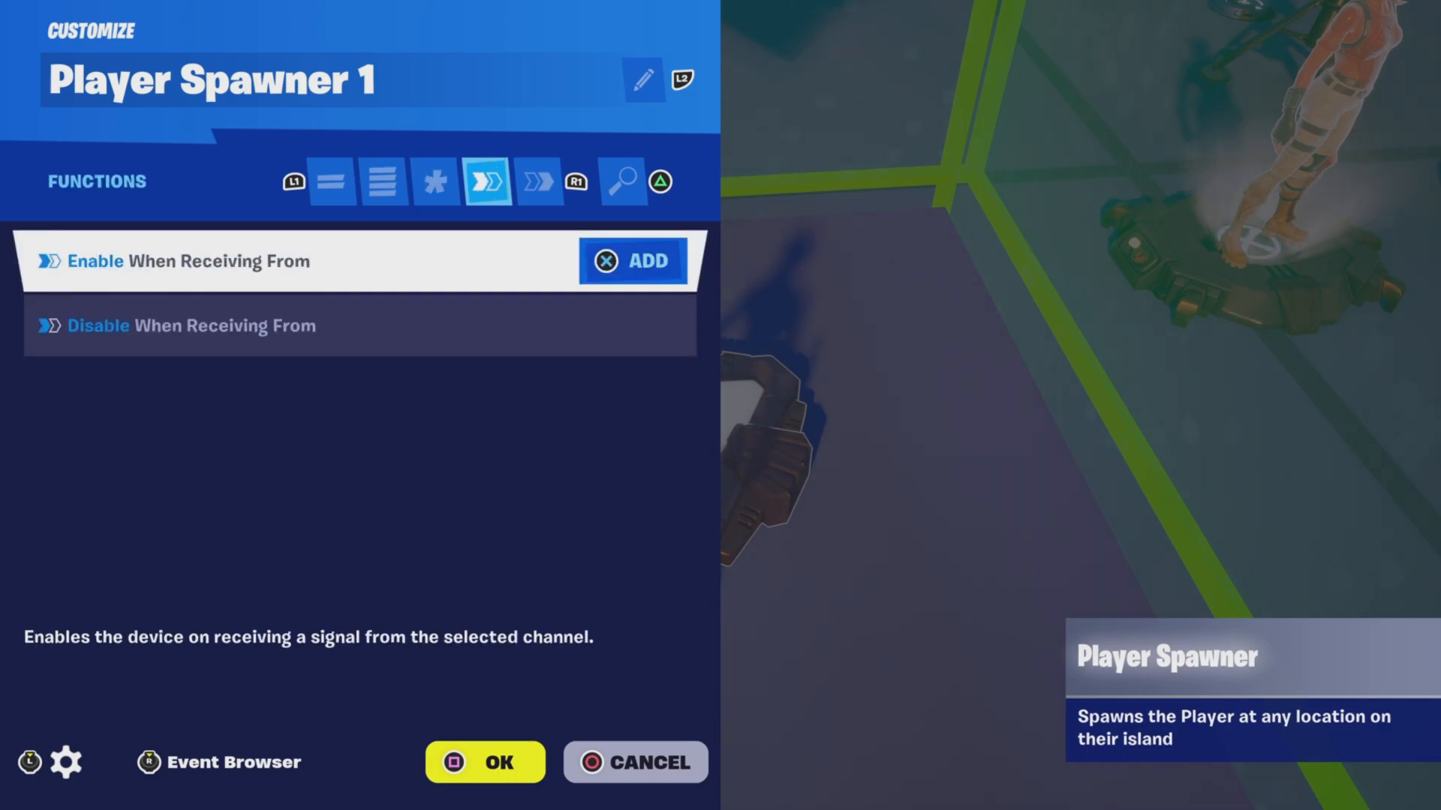
key("e")
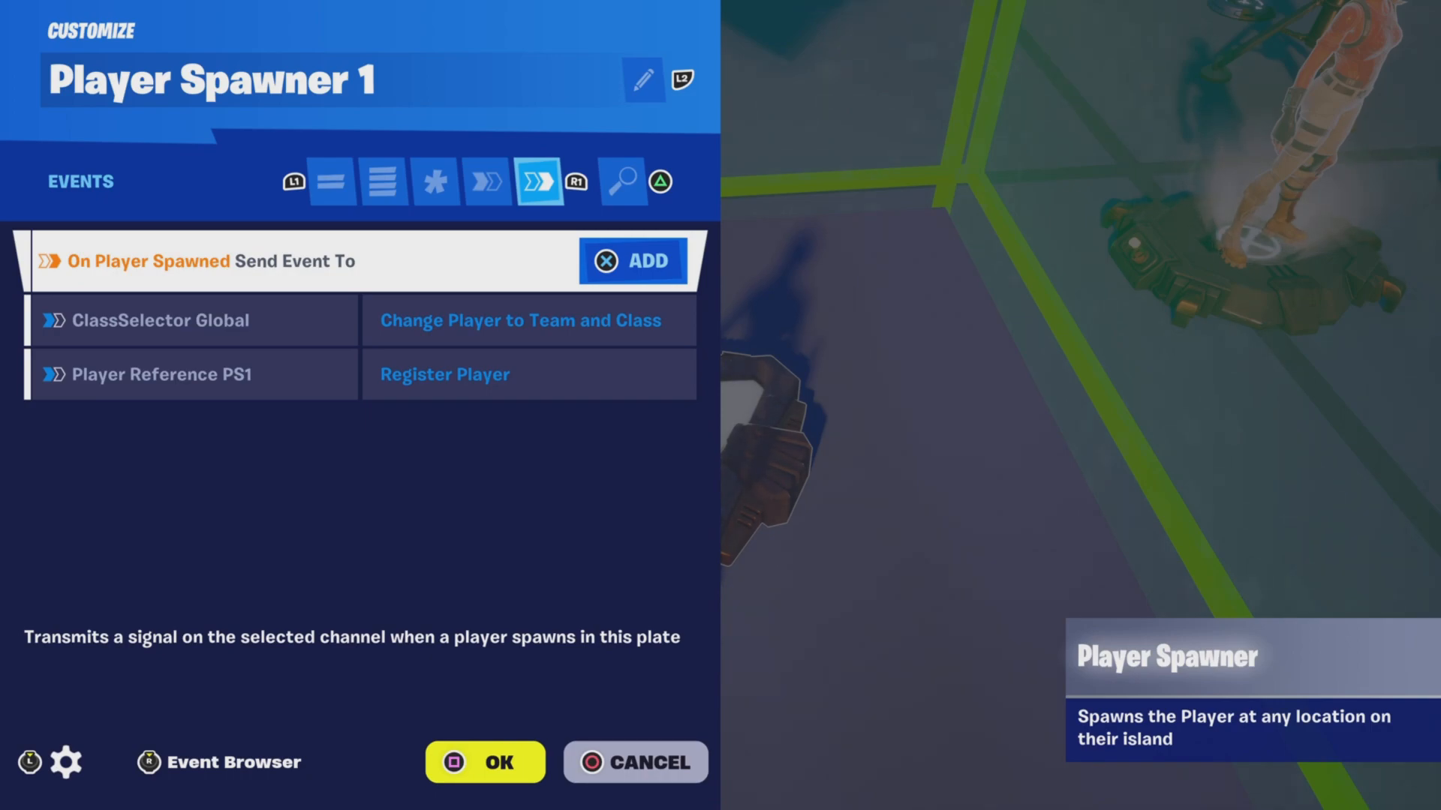
key("Down")
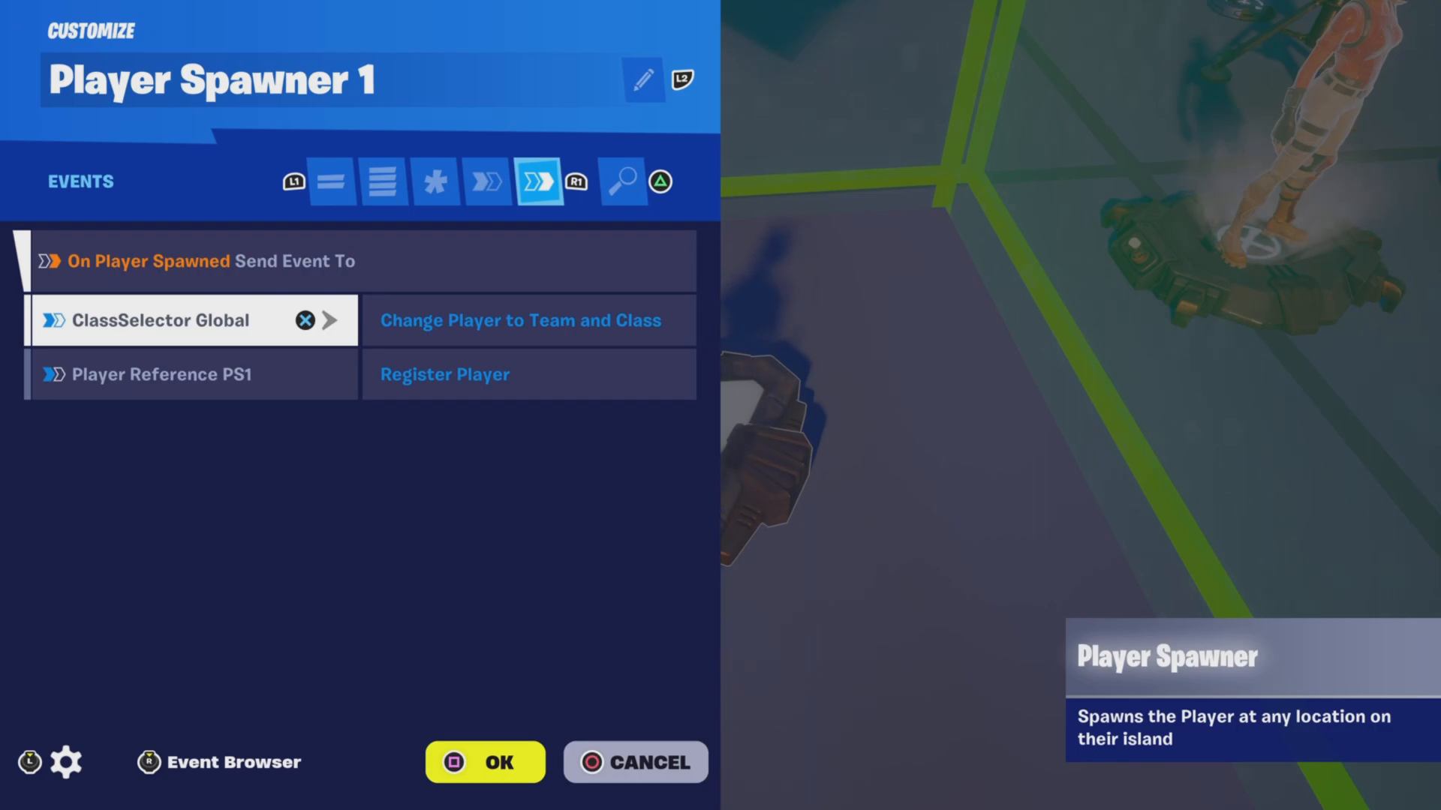
key("Down")
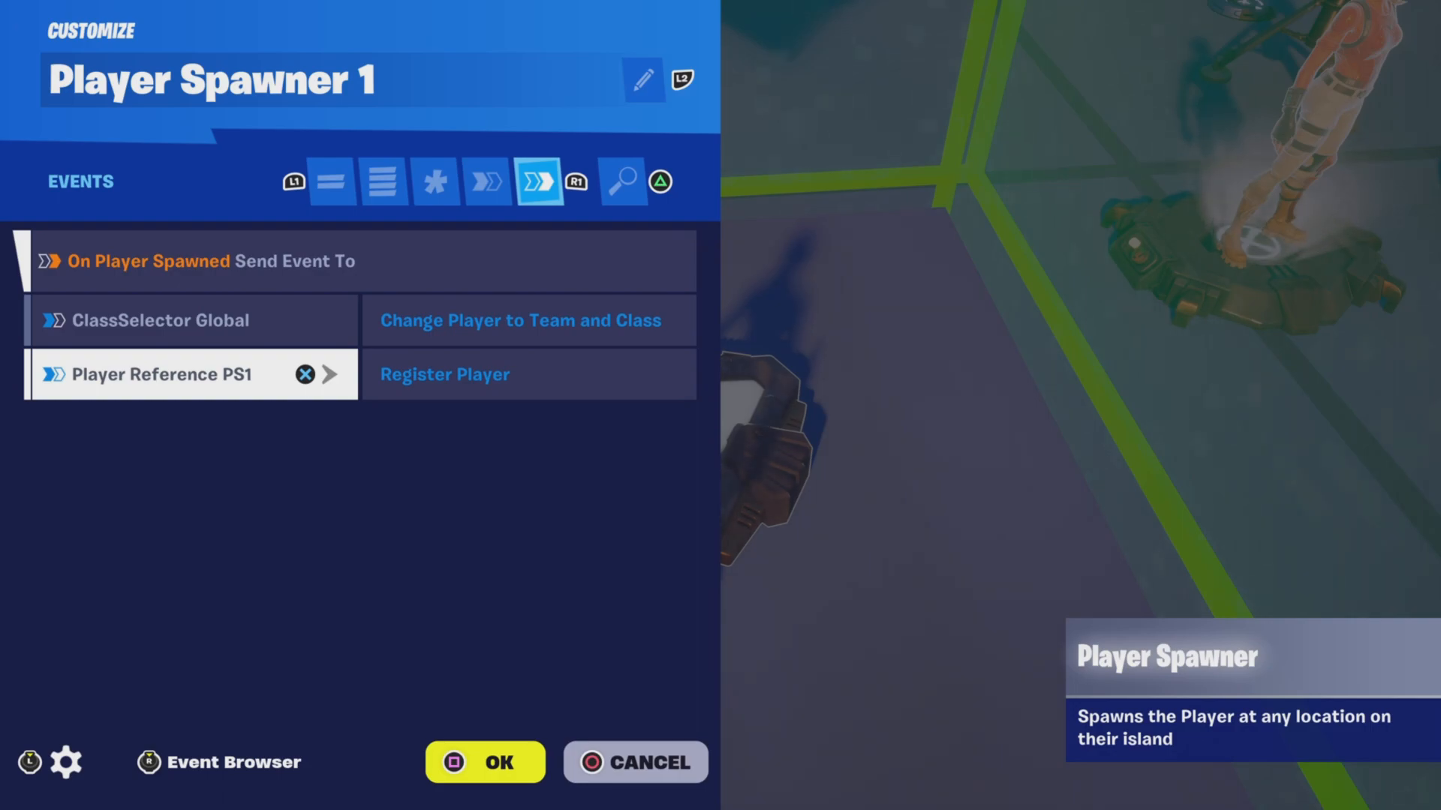
key("Escape")
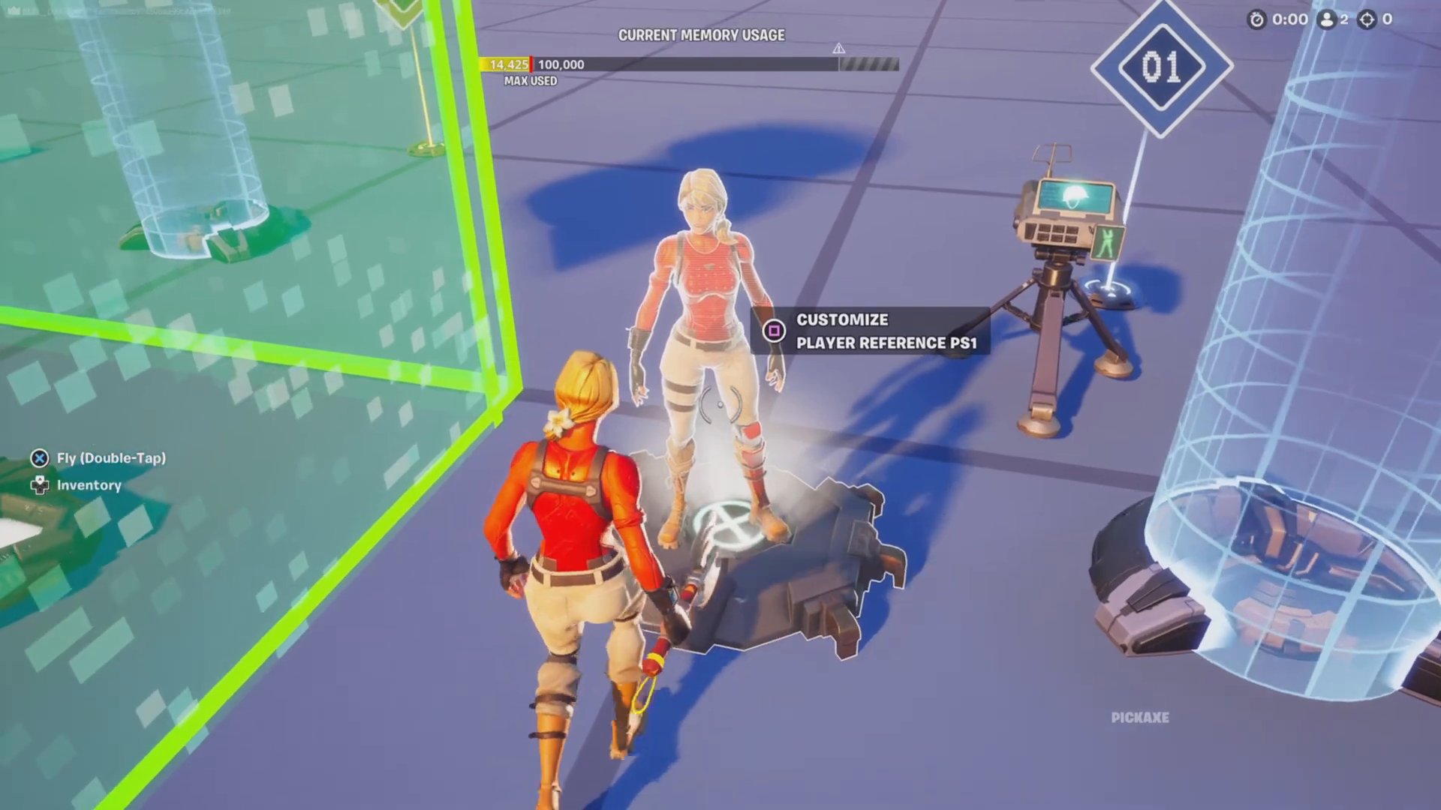
Open the Player Reference PS1 device's settings and examine all its options, from hologram display to sequencer activation and audio
key("e")
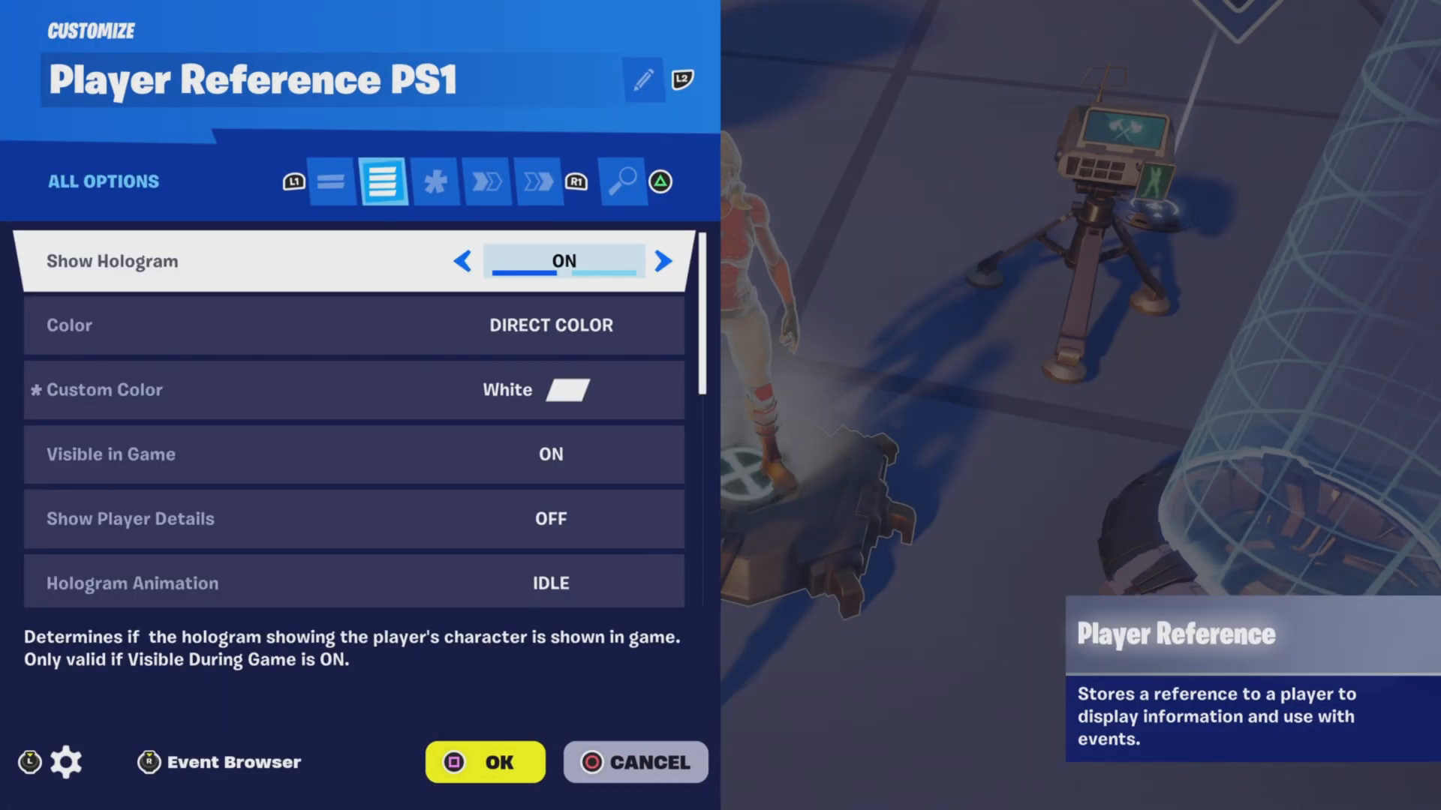
key("Down")
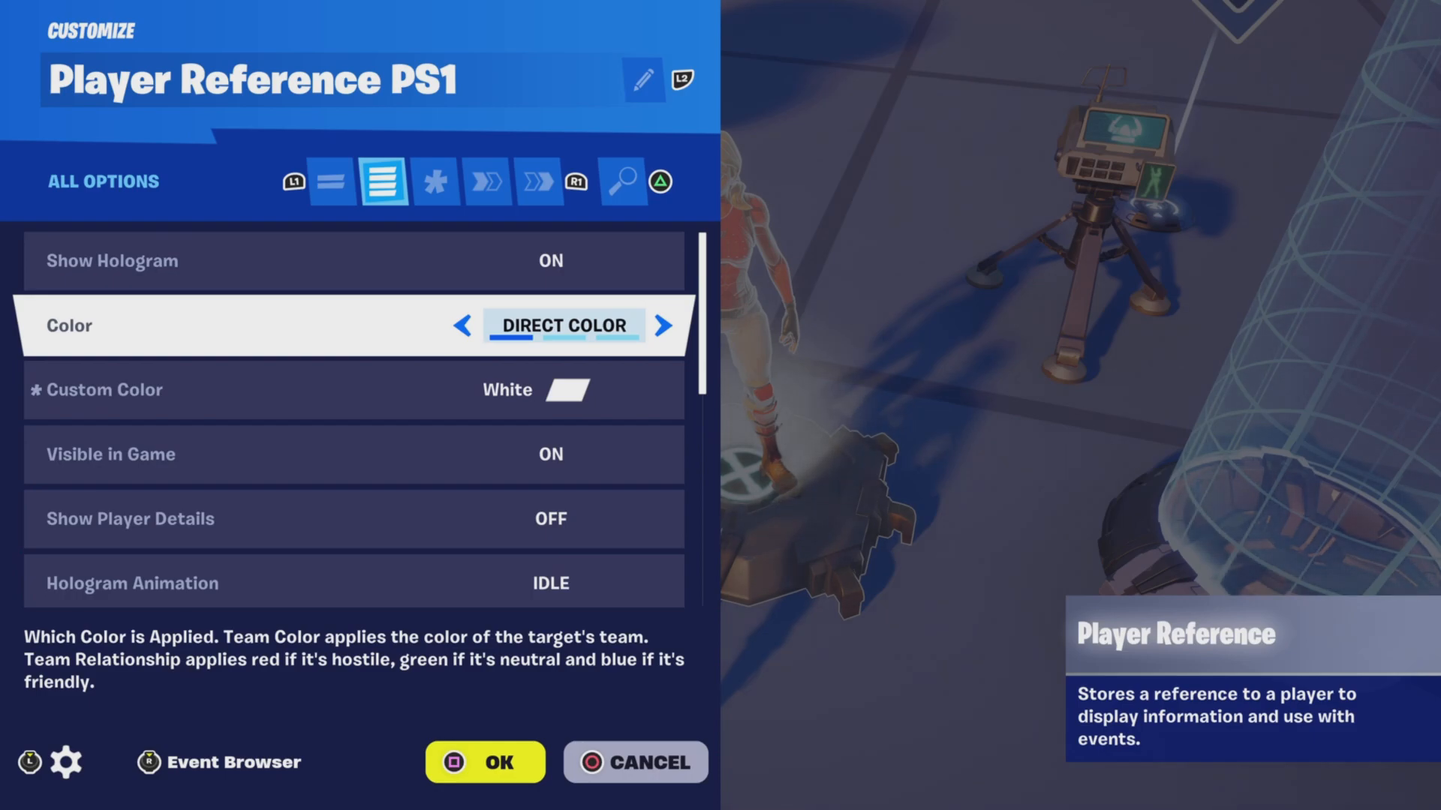
key("Down")
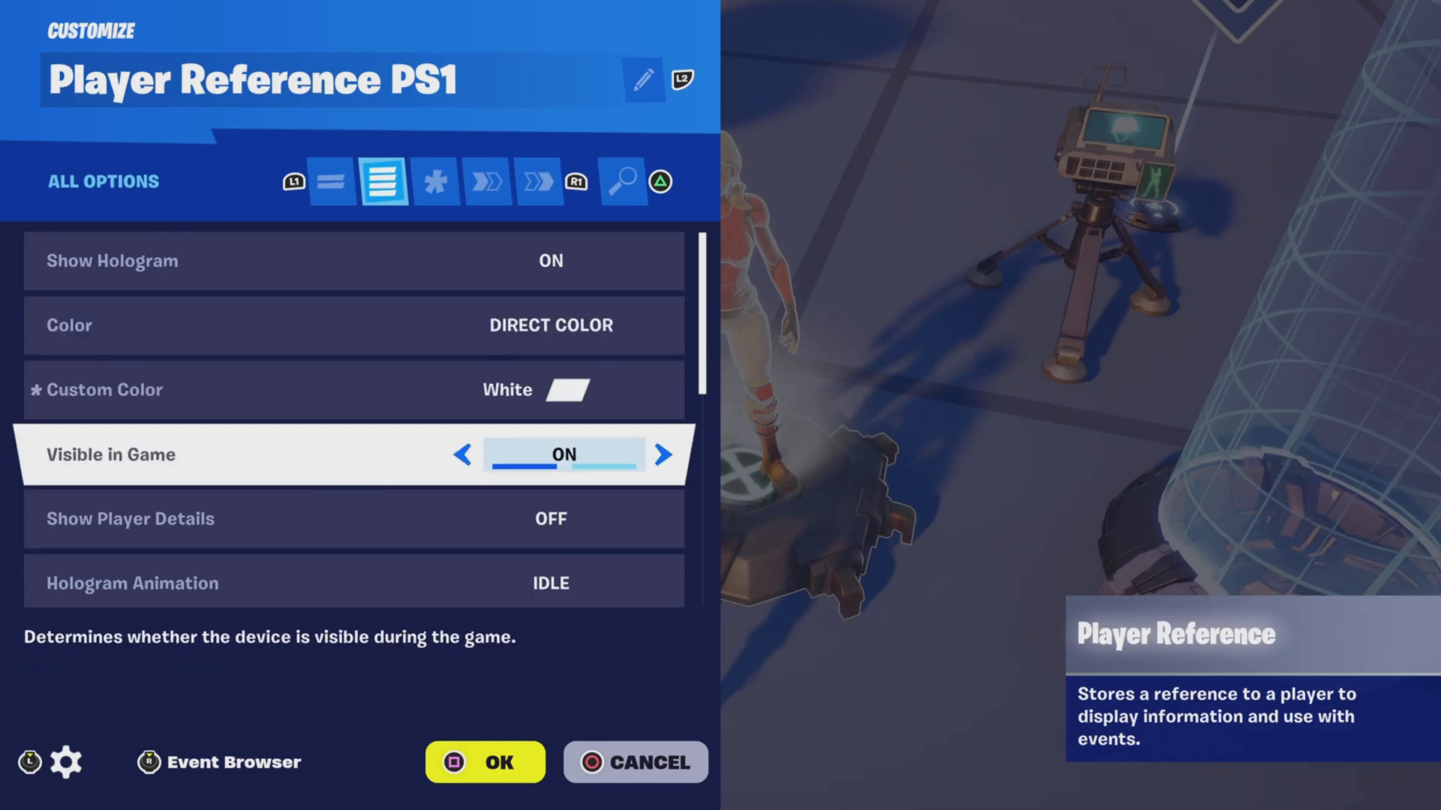
key("Down")
key("Down")
key("Down")
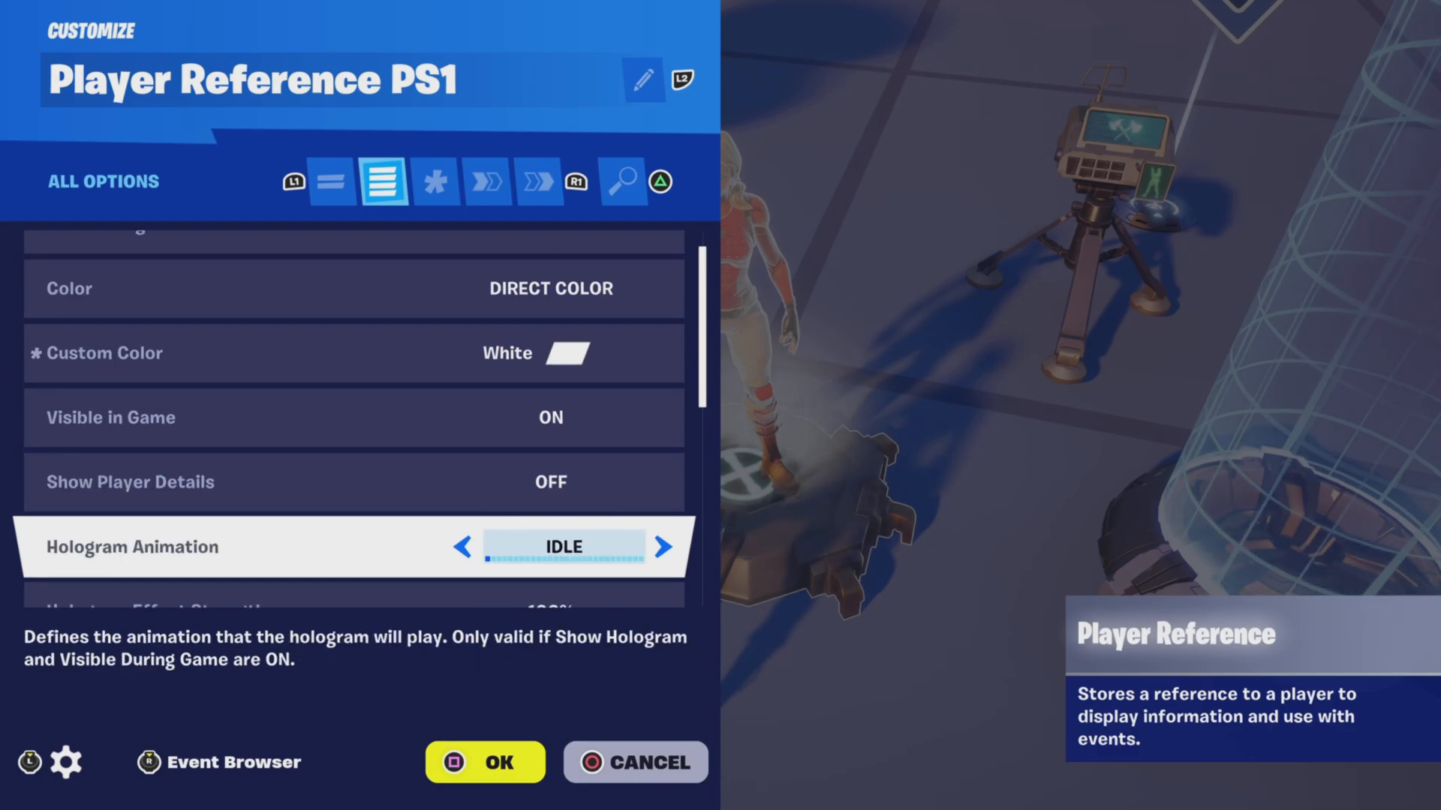
key("Down")
key("Down")
key("Down")
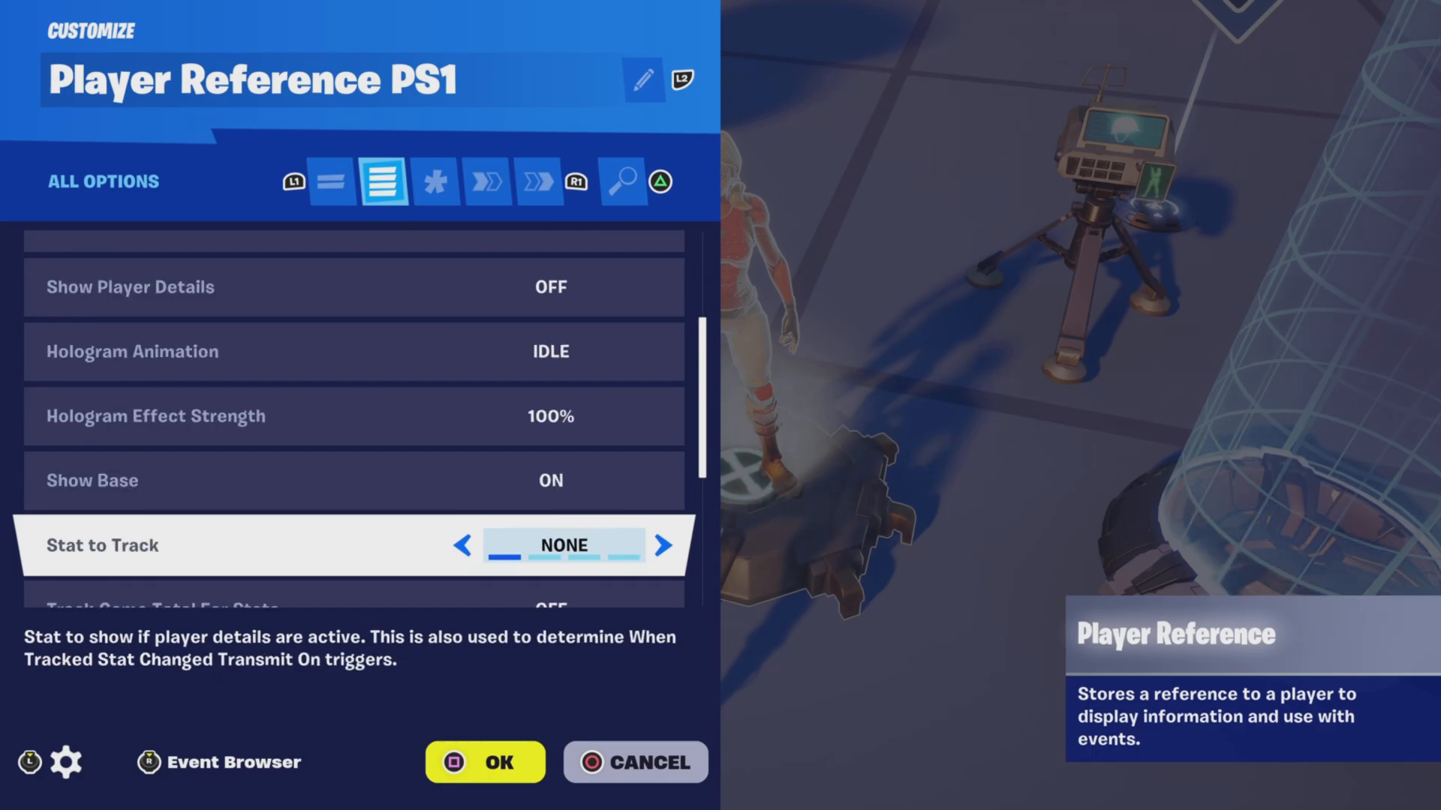
key("Down")
key("Down")
key("Down")
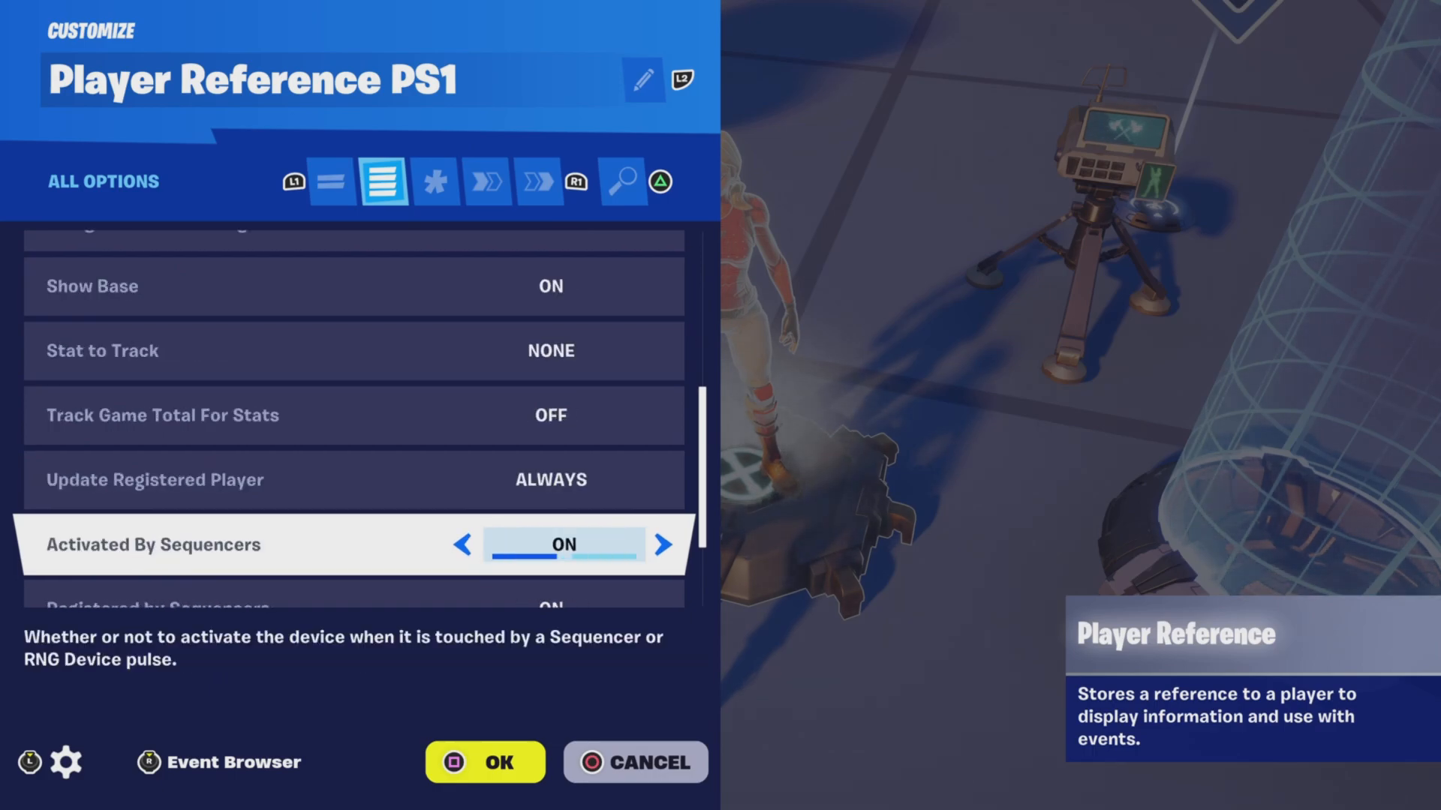
key("Down")
key("Down")
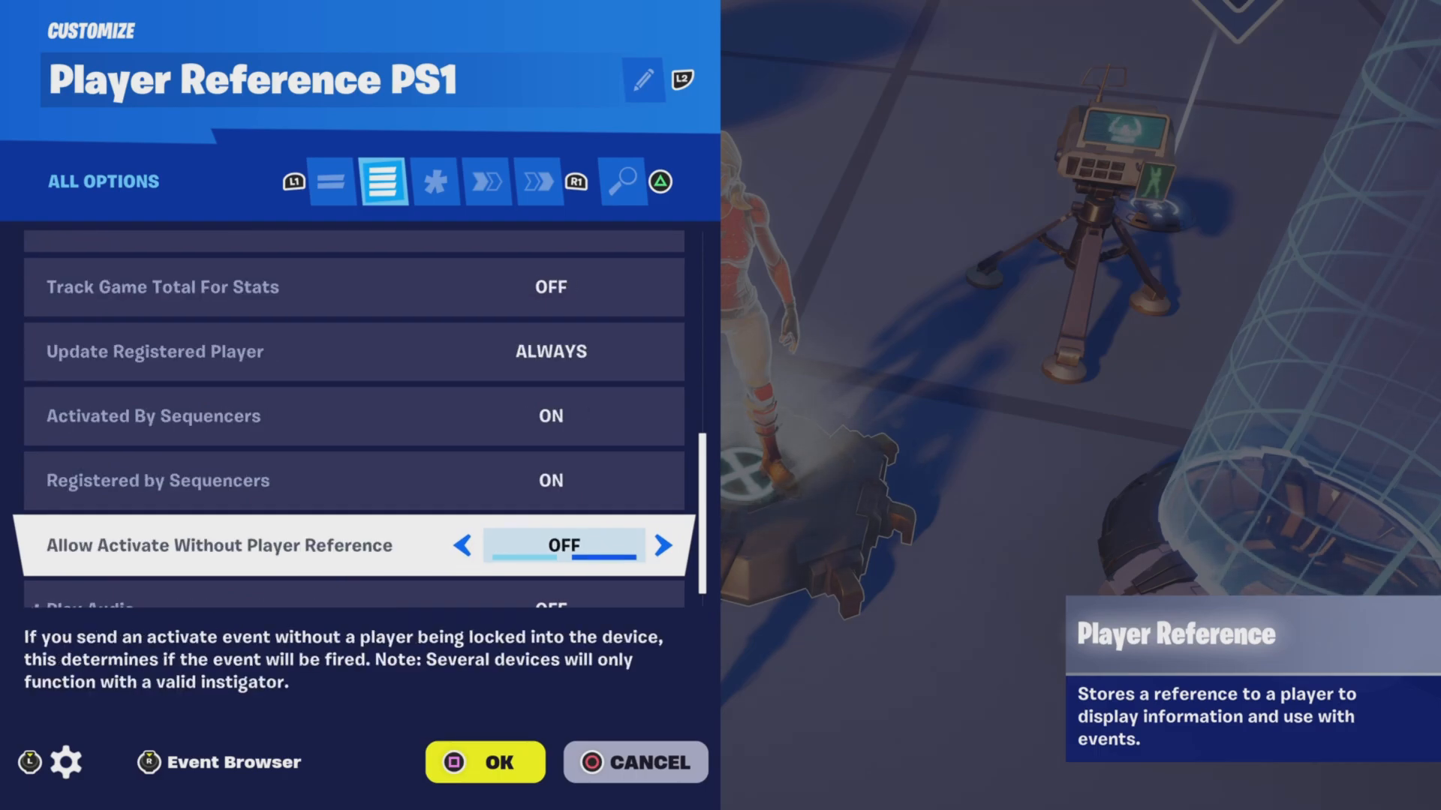
key("Down")
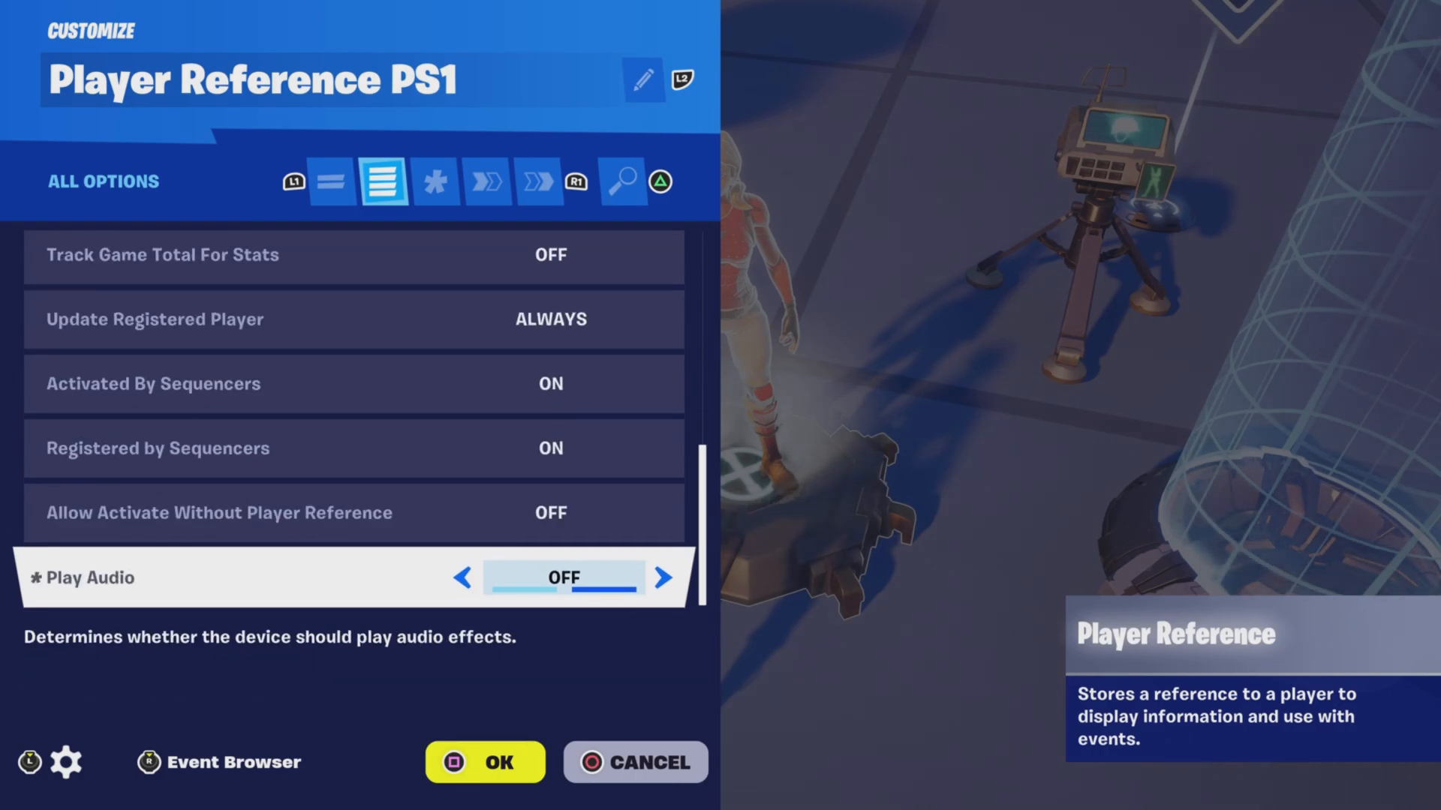
Examine Player Reference PS1's function bindings for registering and activating, and the device linked to its On Activated event
key("e")
key("e")
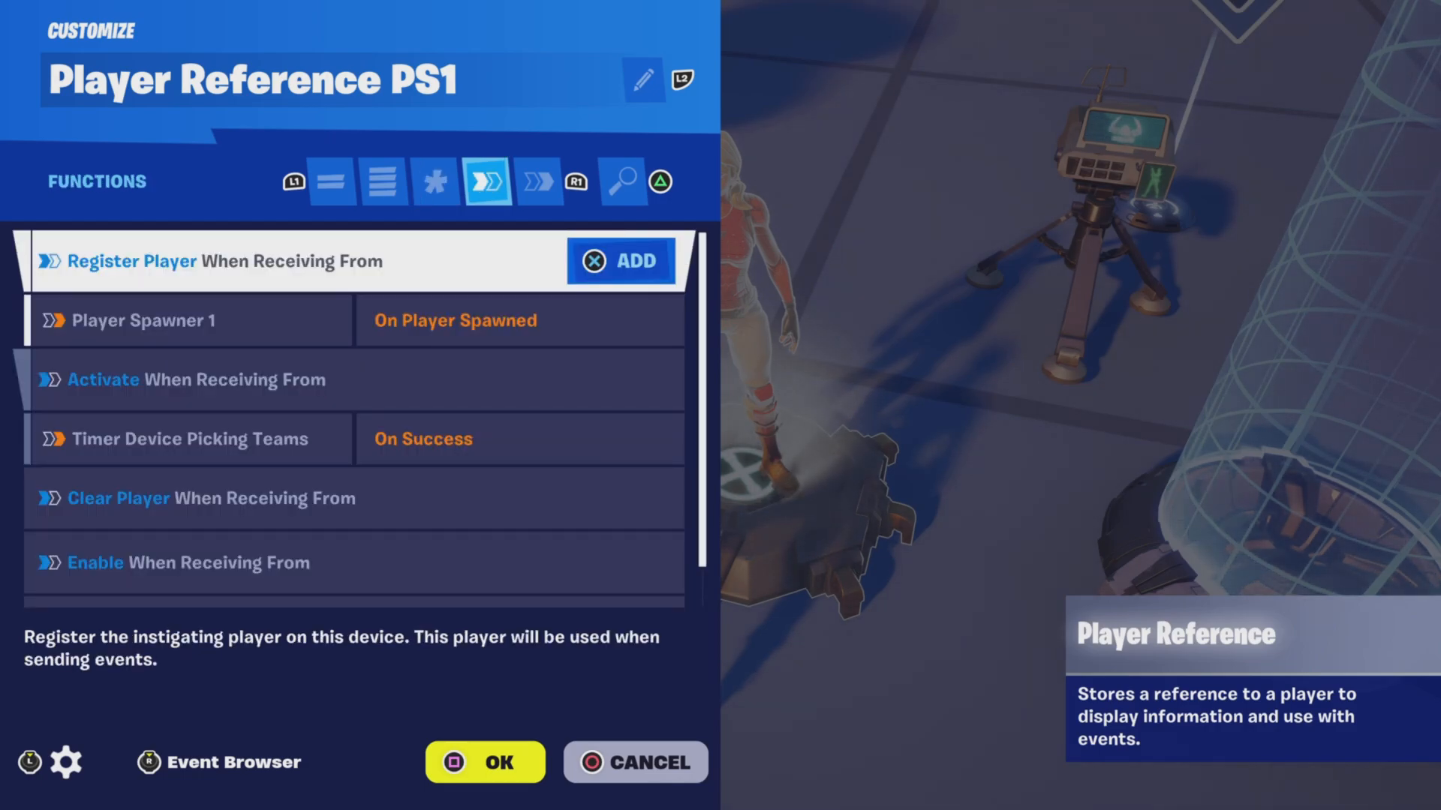
key("Down")
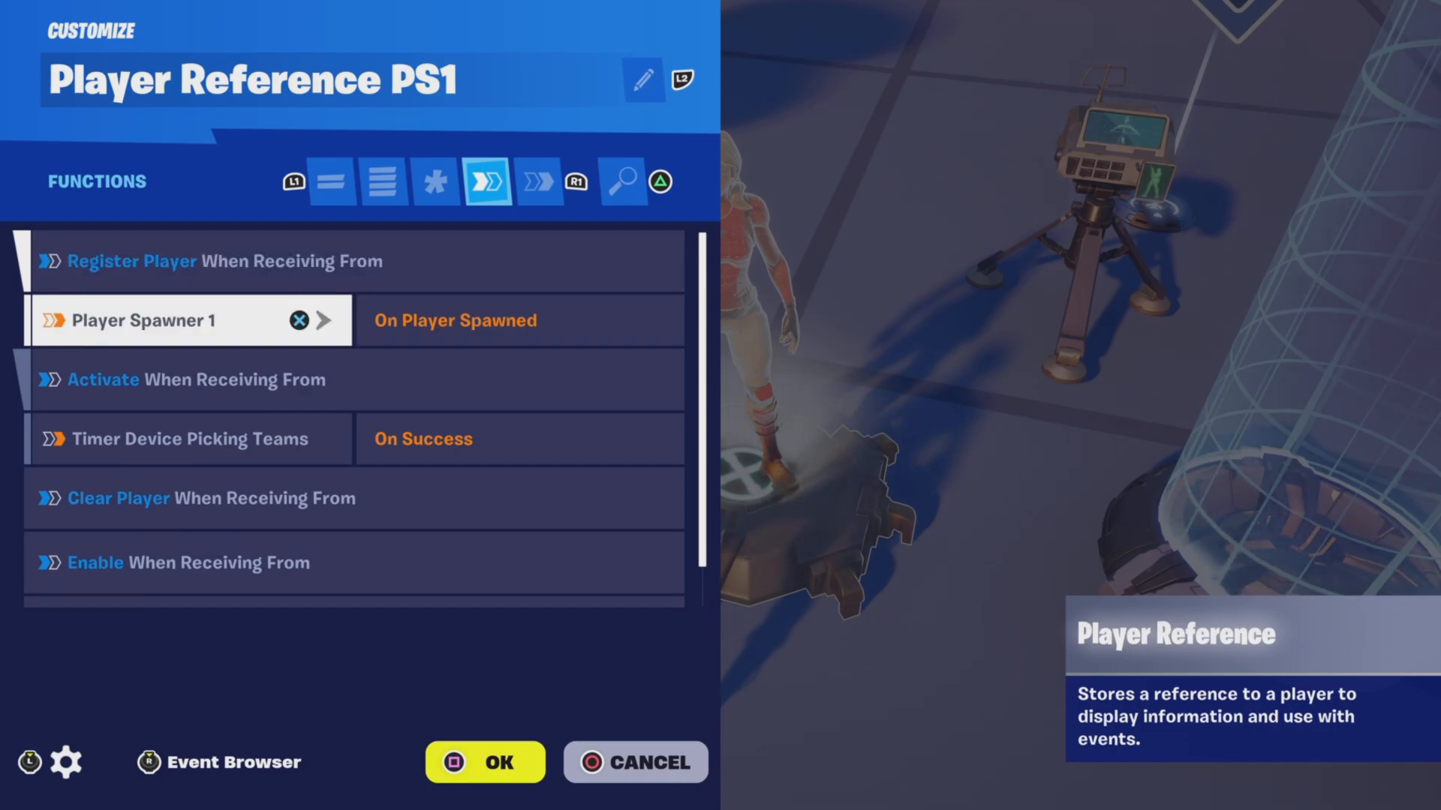
key("Down")
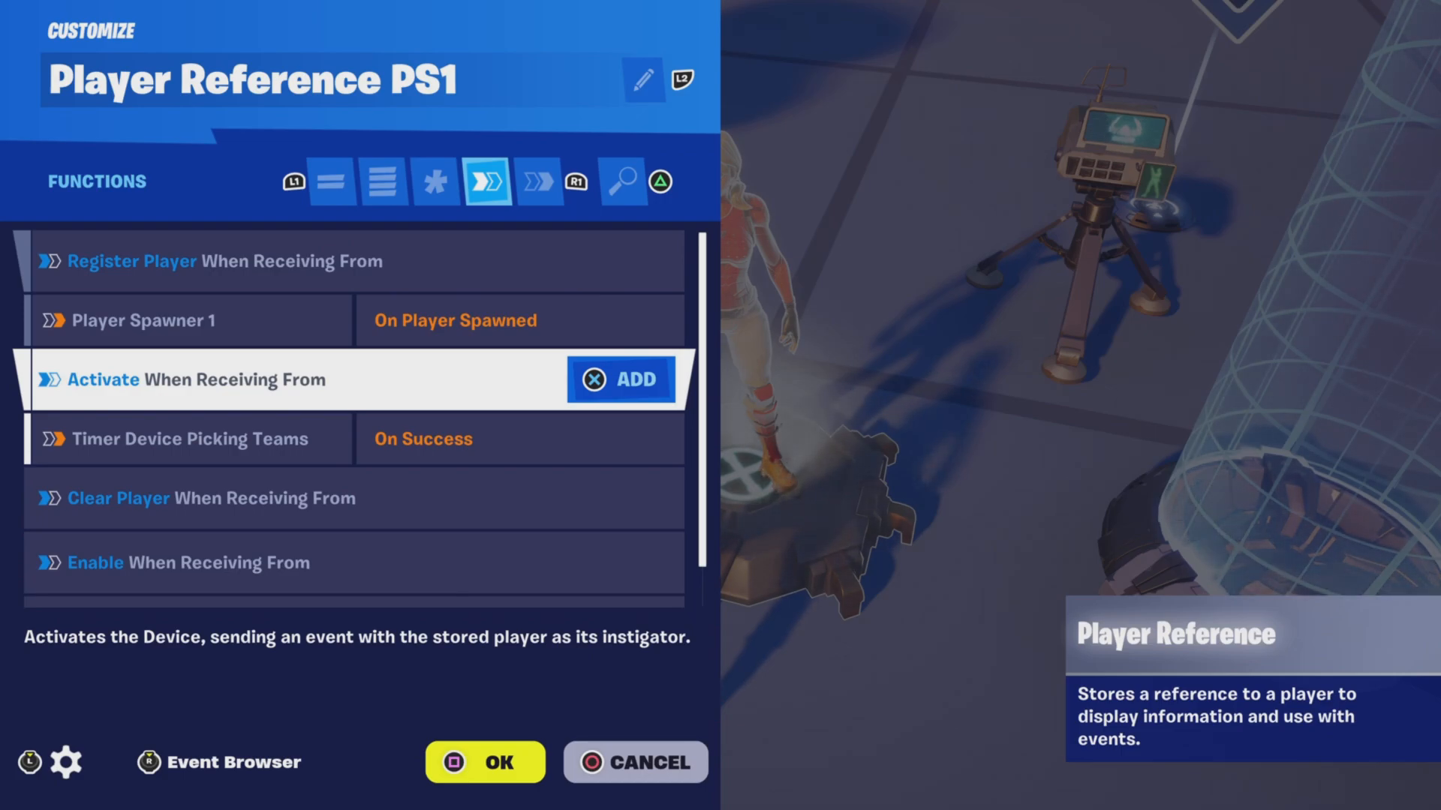
key("Down")
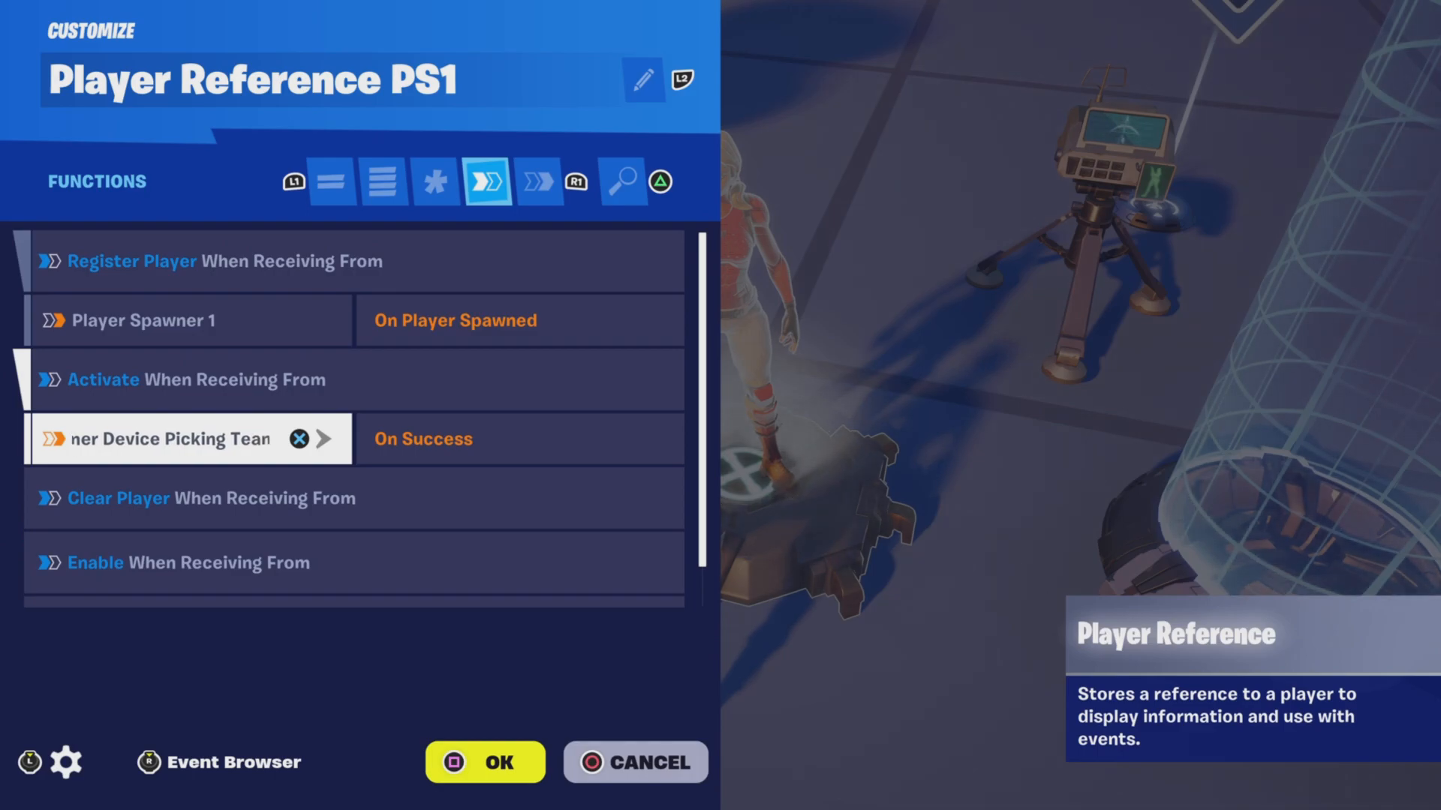
key("Down")
key("Down")
key("Down")
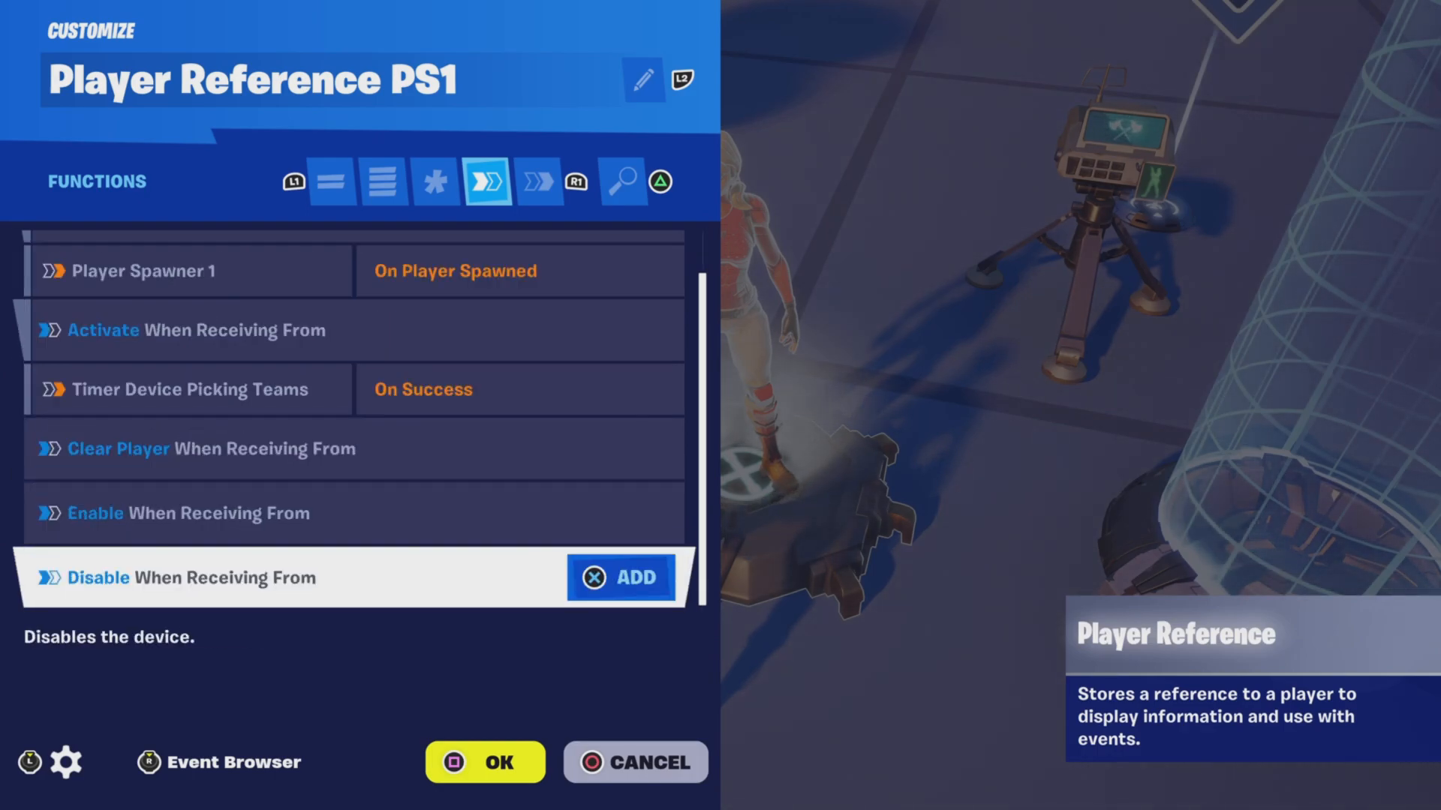
key("e")
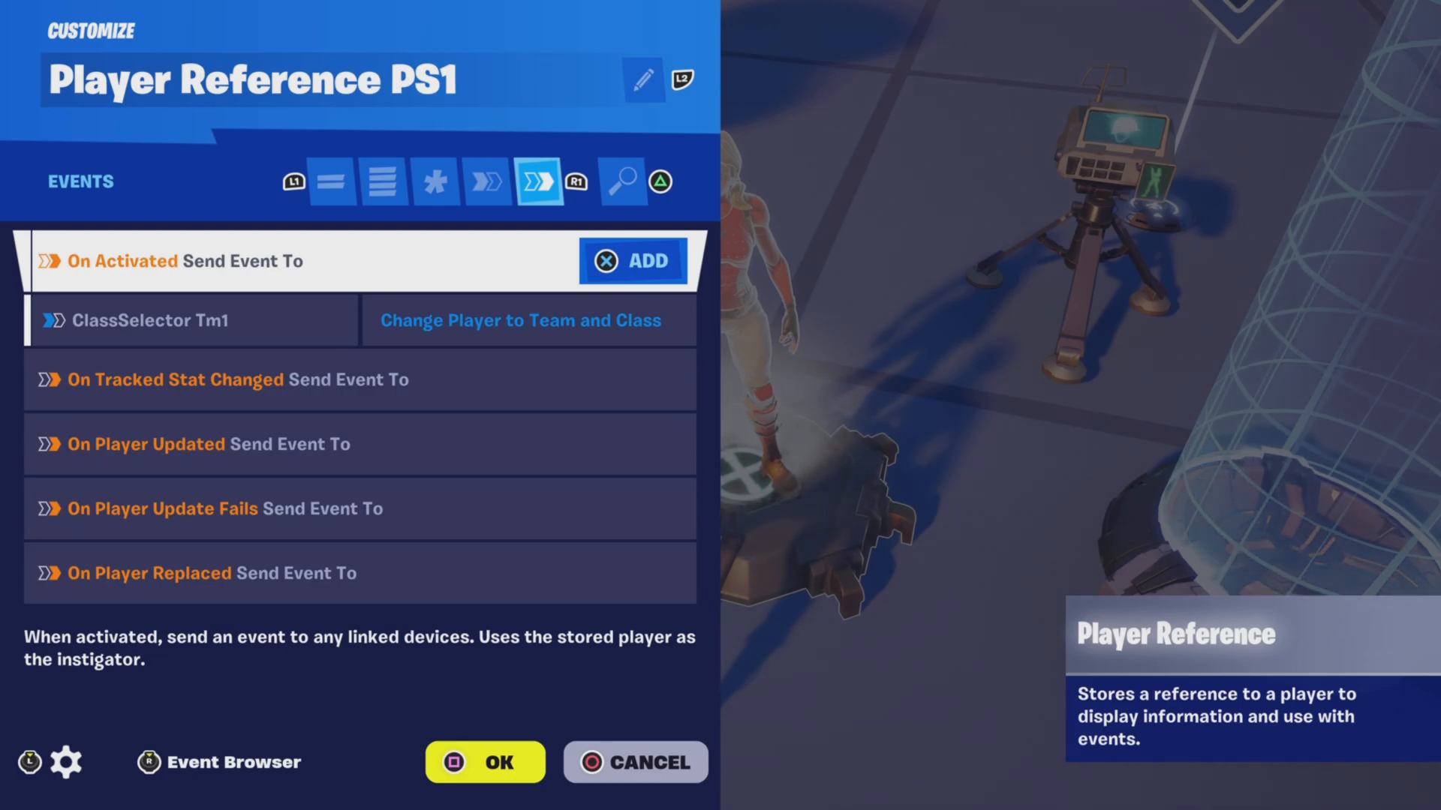
key("Down")
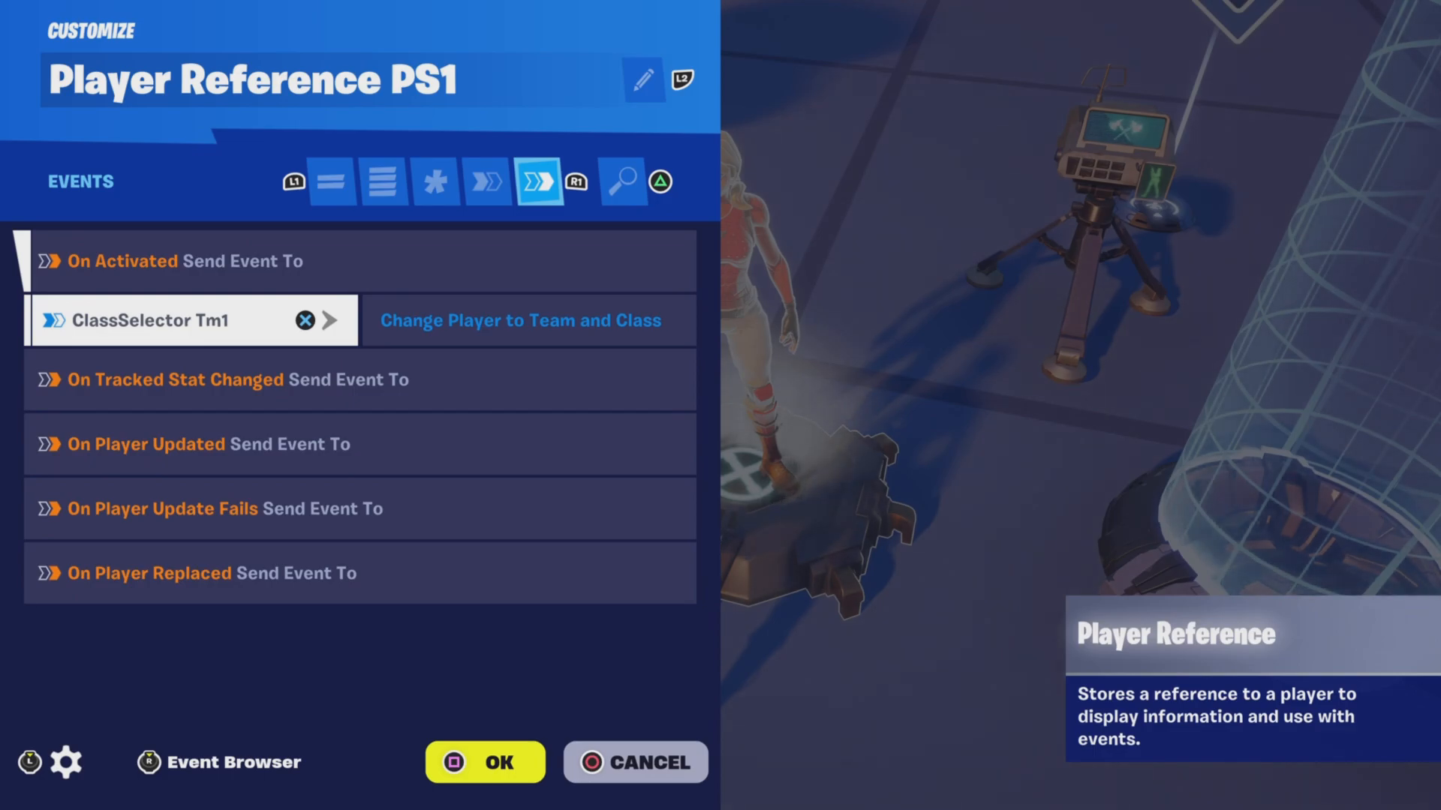
Check Player Reference PS1's events for tracked stat changes, player updates and player replacement, and close its settings
key("Down")
key("Down")
key("Down")
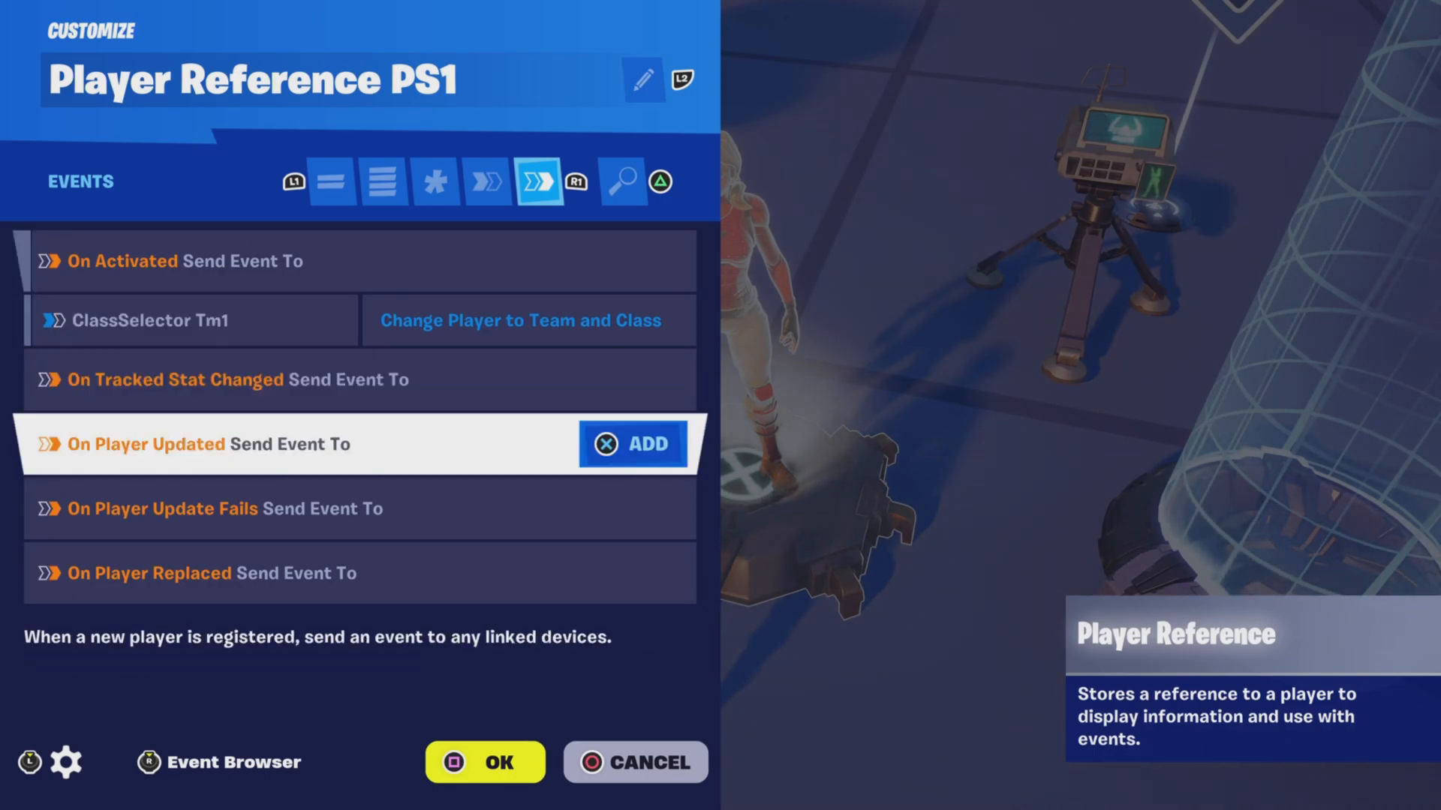
key("Down")
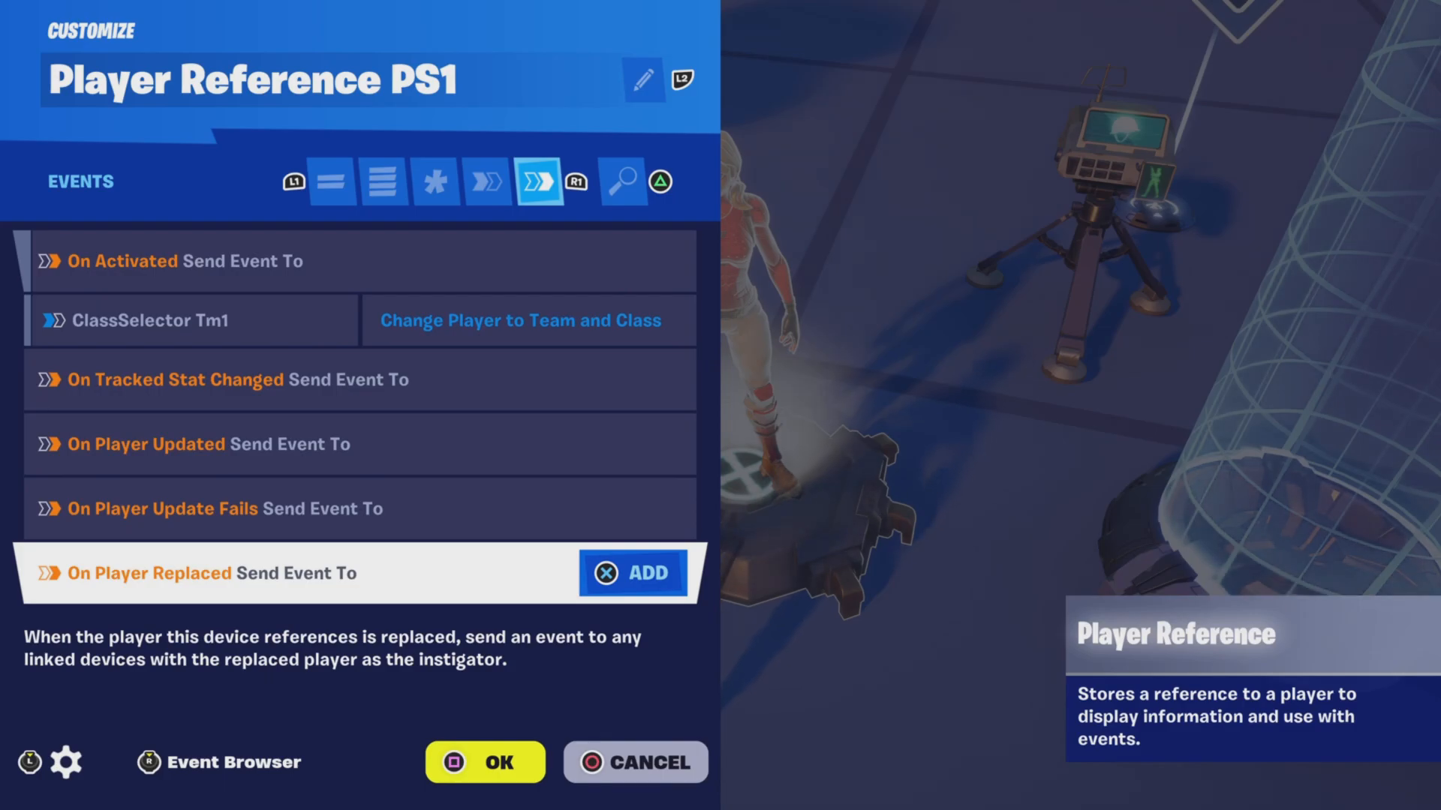
key("Escape")
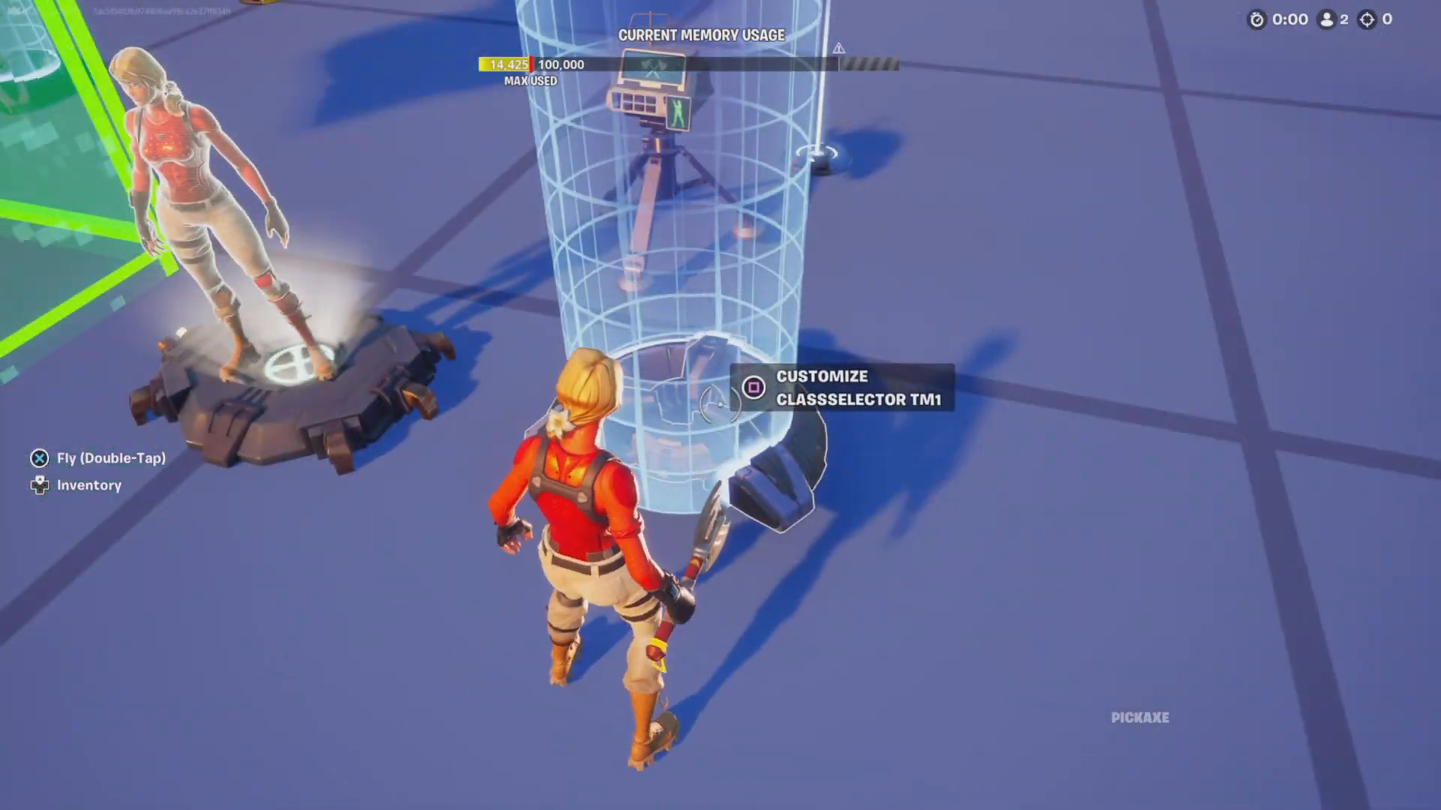
Open the ClassSelector Tm1 device's settings and examine its options for class and team switching, respawn, item clearing and volume size
key("e")
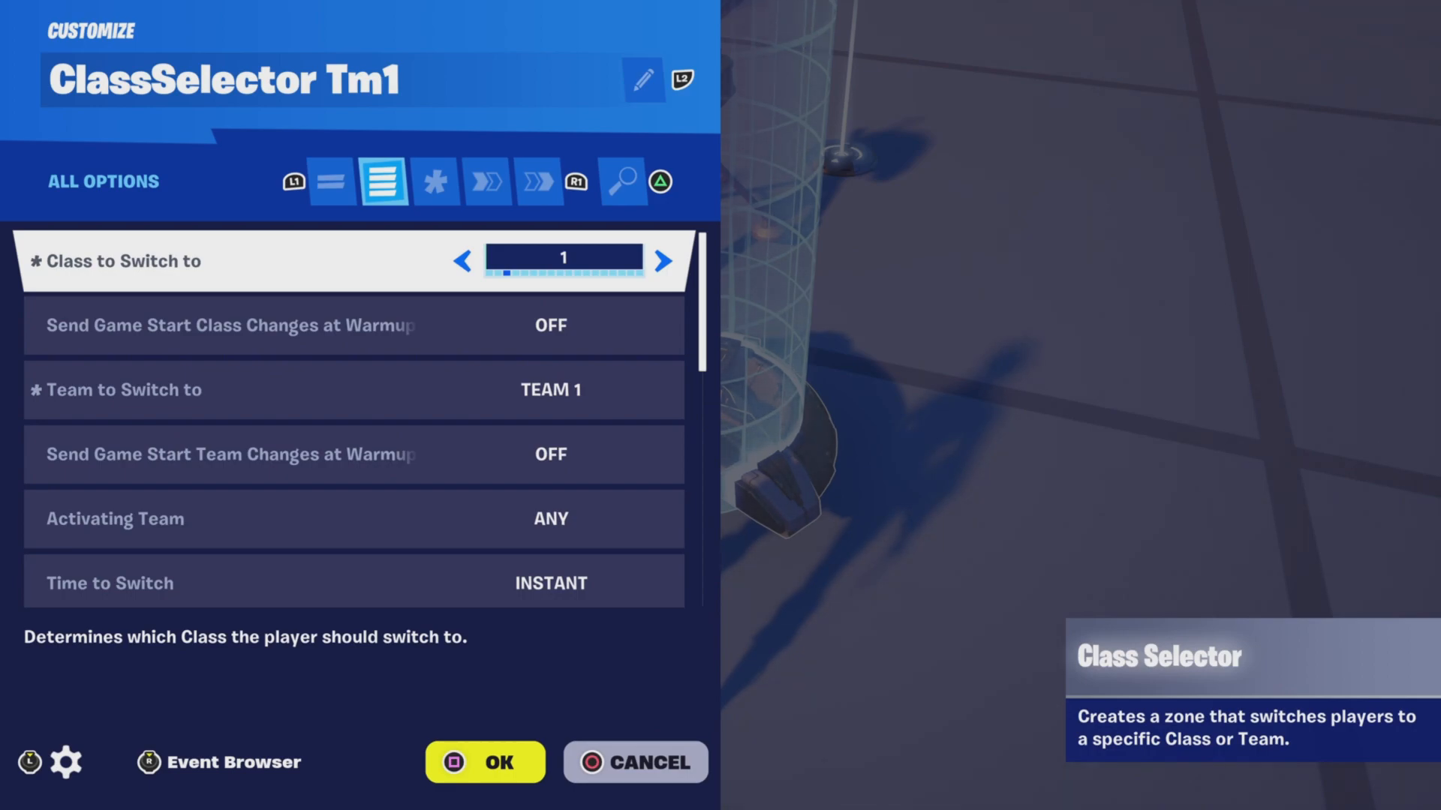
key("Down")
key("Down")
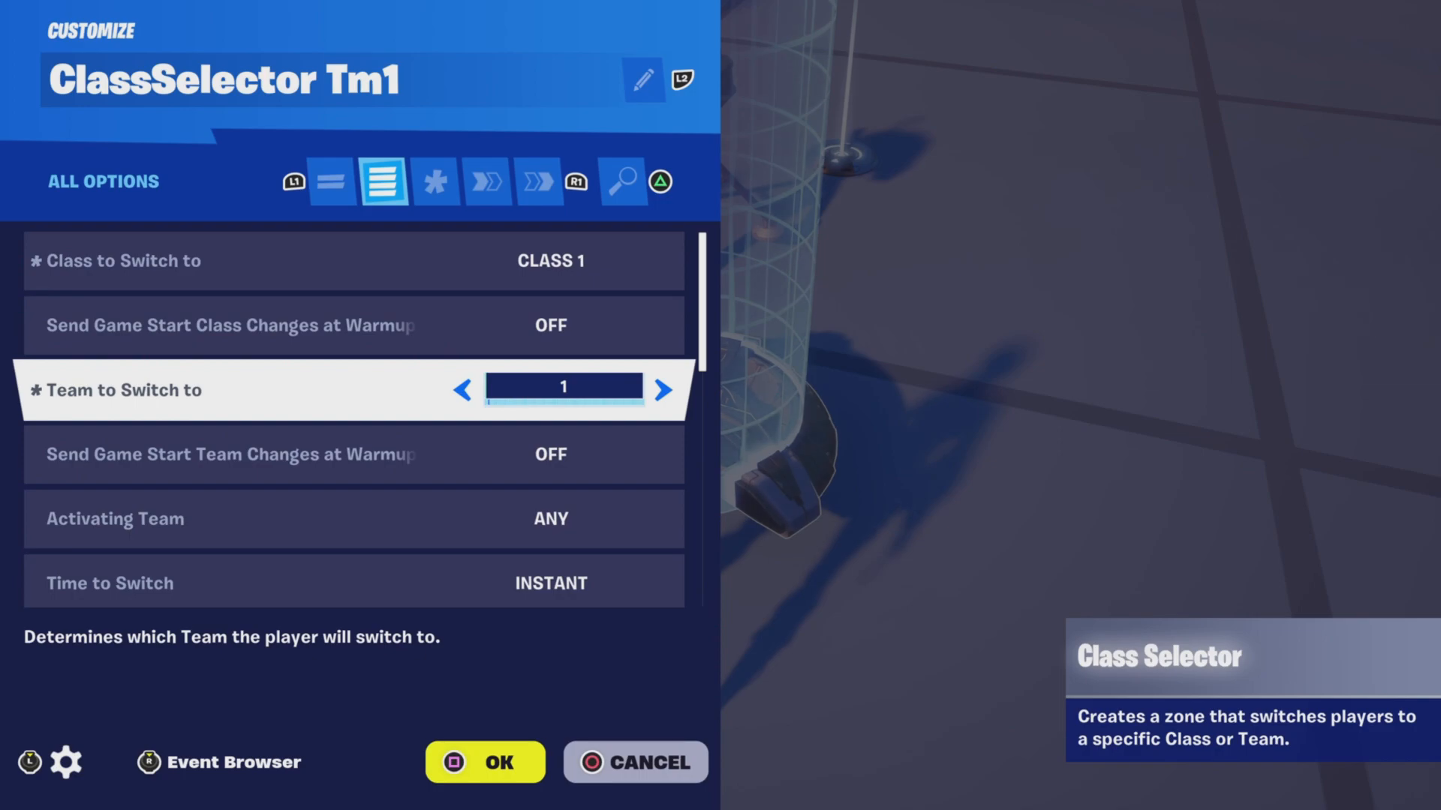
key("Down")
key("Down")
key("Down")
key("Down")
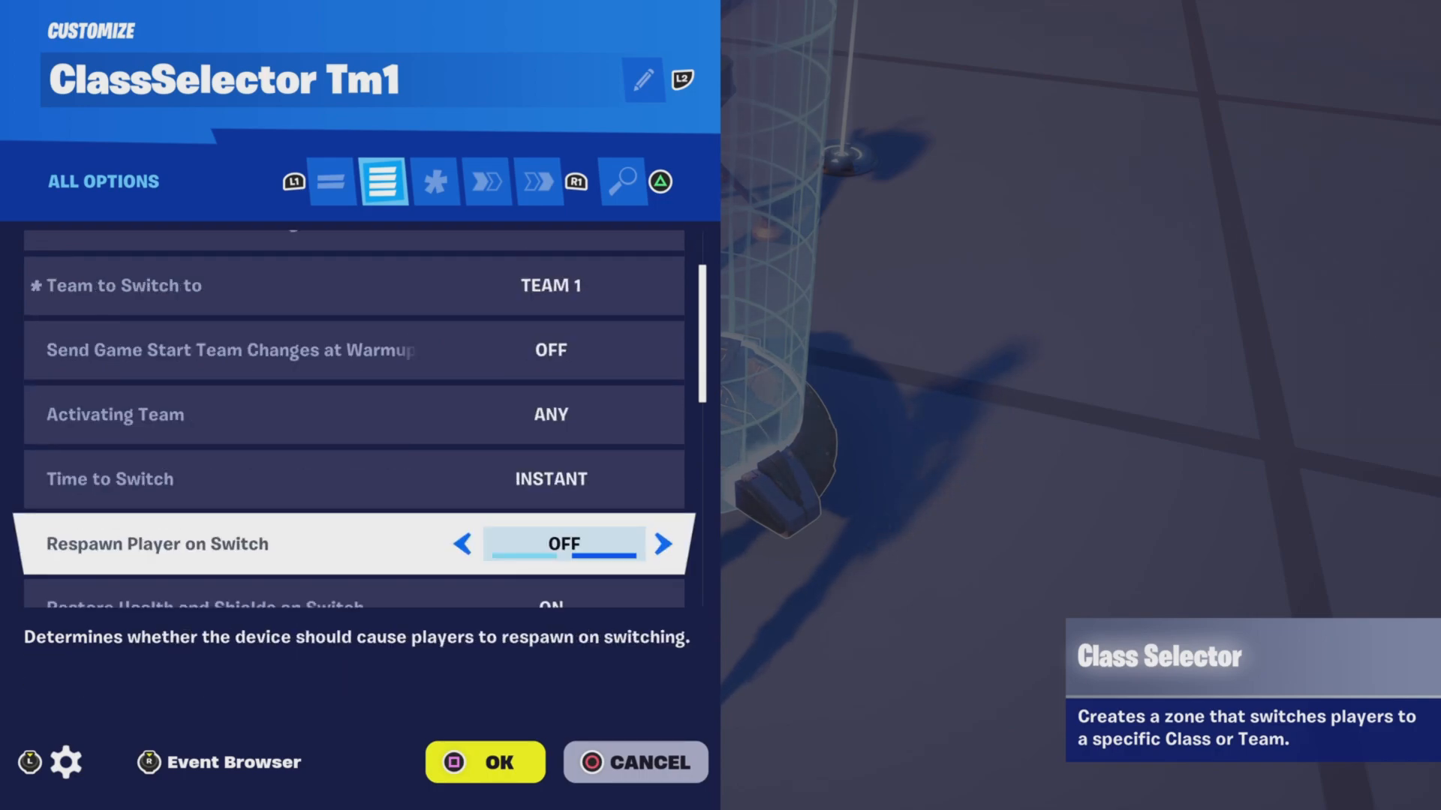
key("Down")
key("Down")
key("Down")
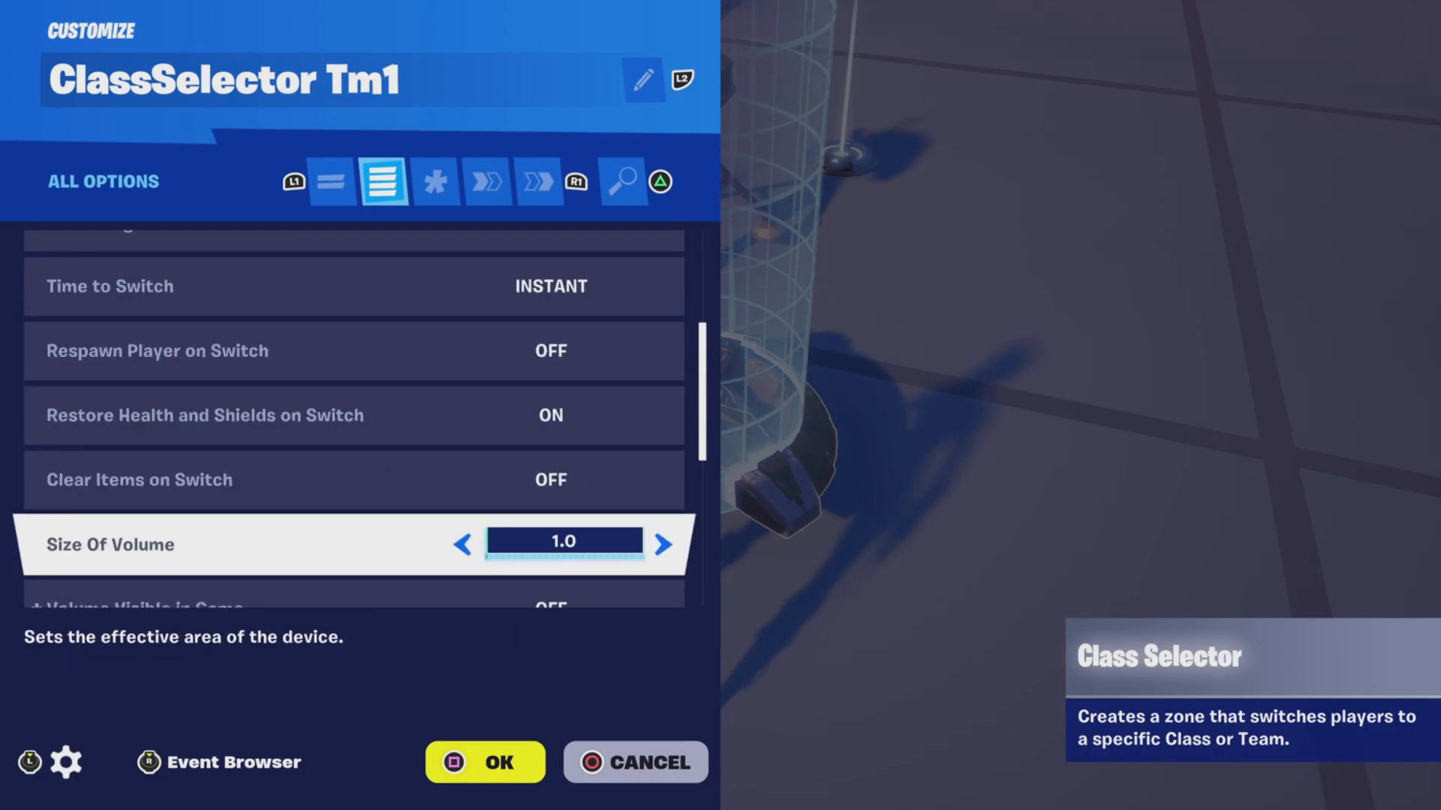
Examine ClassSelector Tm1's options for visibility, accent color, enabled phase, activation and zone audio, and activation VFX
key("Down")
key("Down")
key("Down")
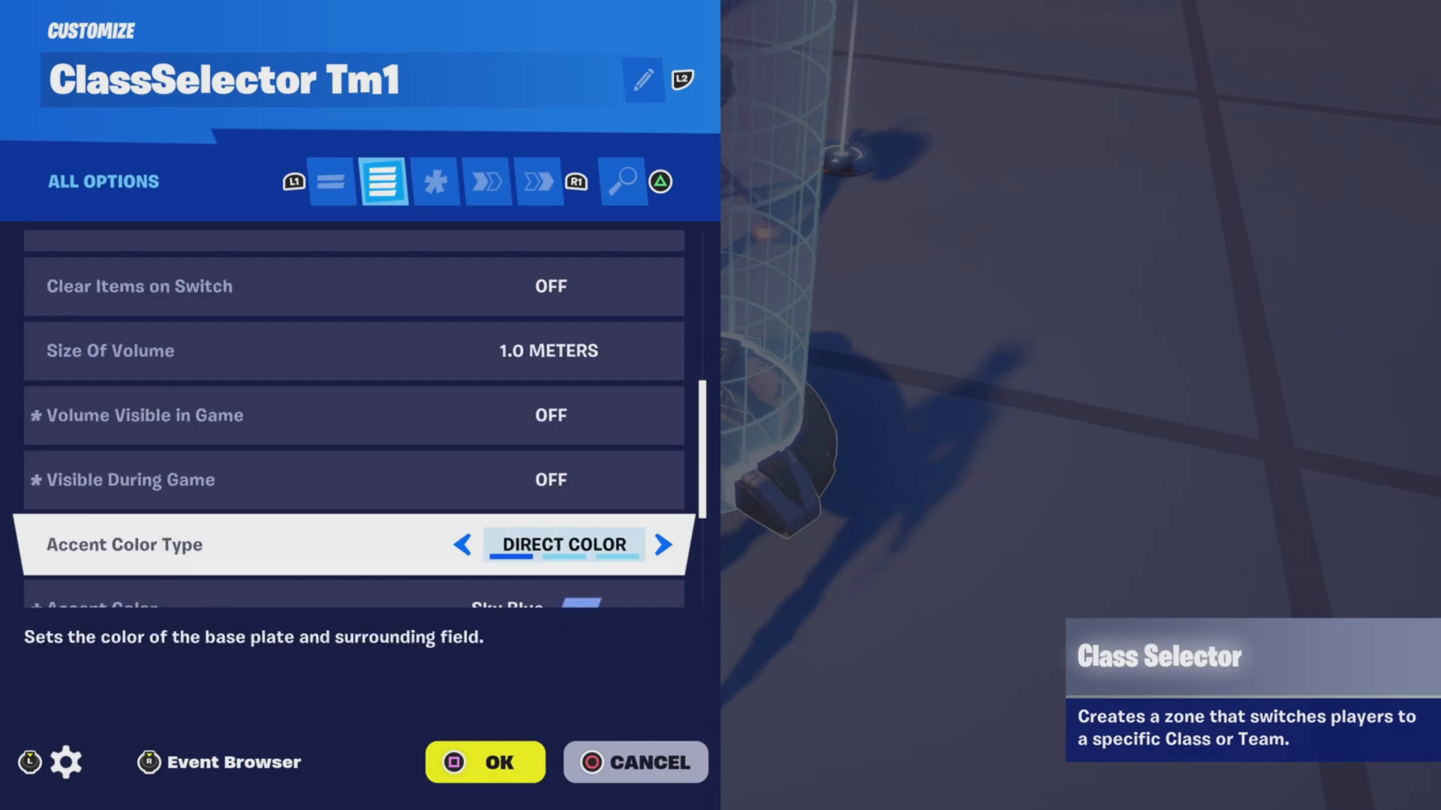
key("Down")
key("Down")
key("Down")
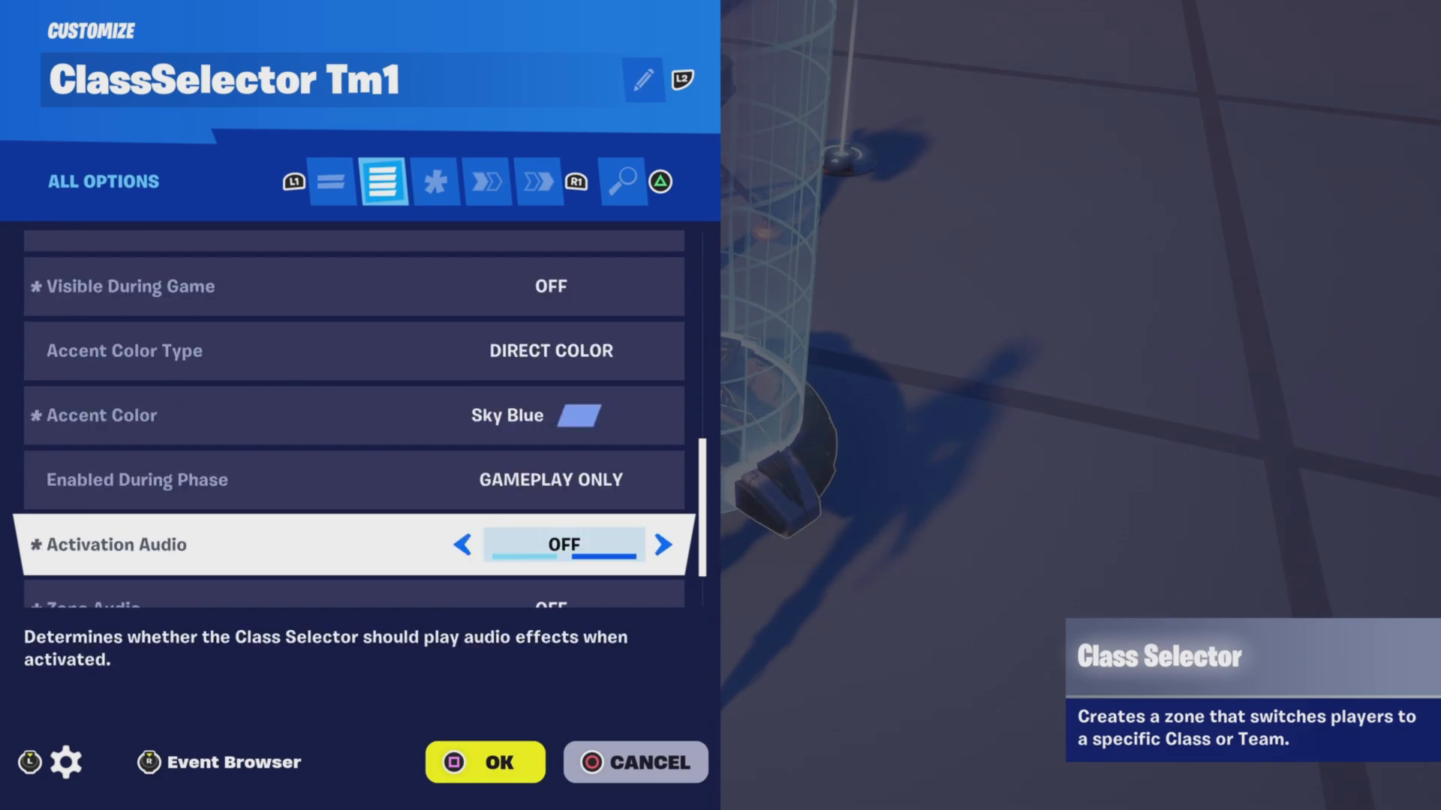
key("Down")
key("Down")
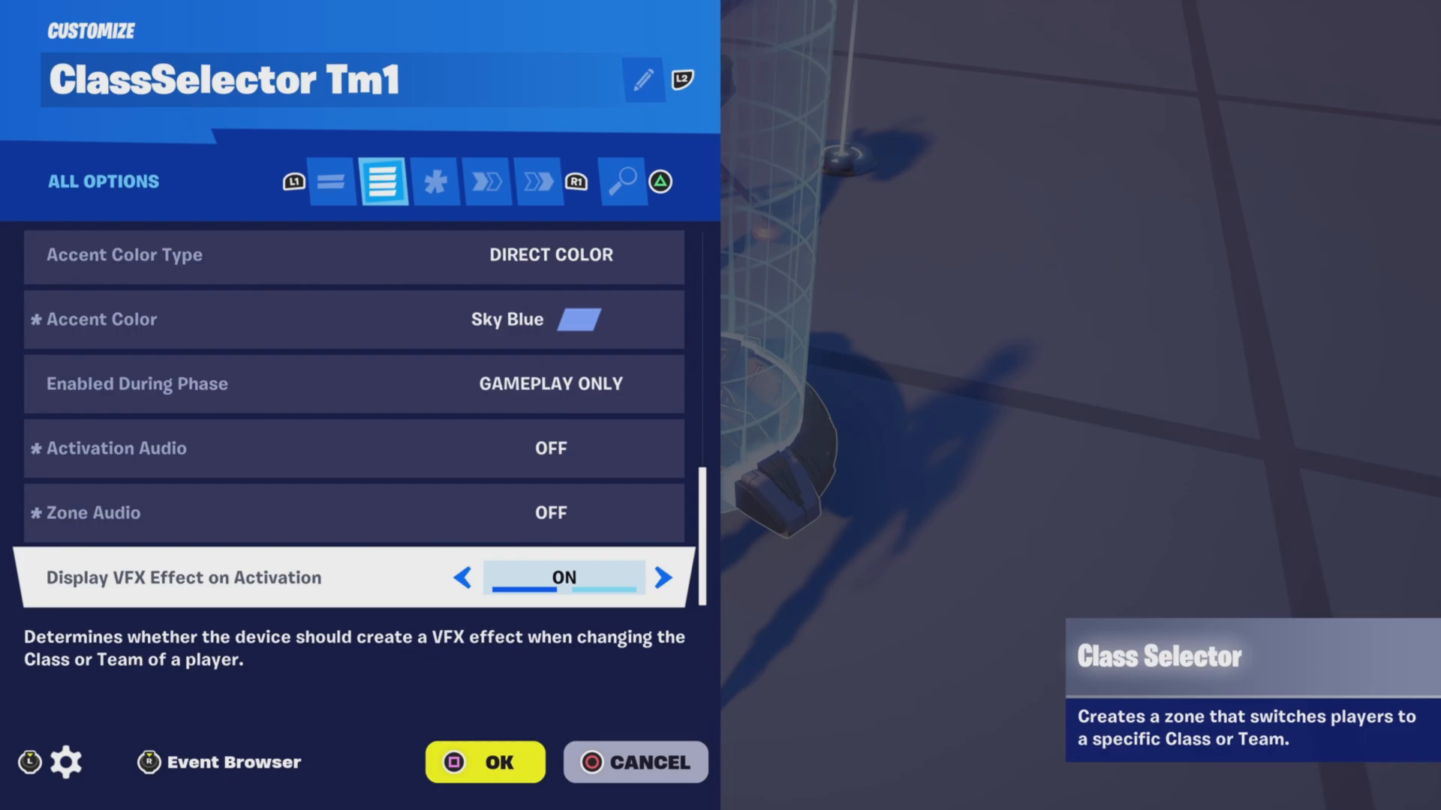
Check ClassSelector Tm1's functions, including the device linked to Change Player to Team and Class, and close its settings
key("Down")
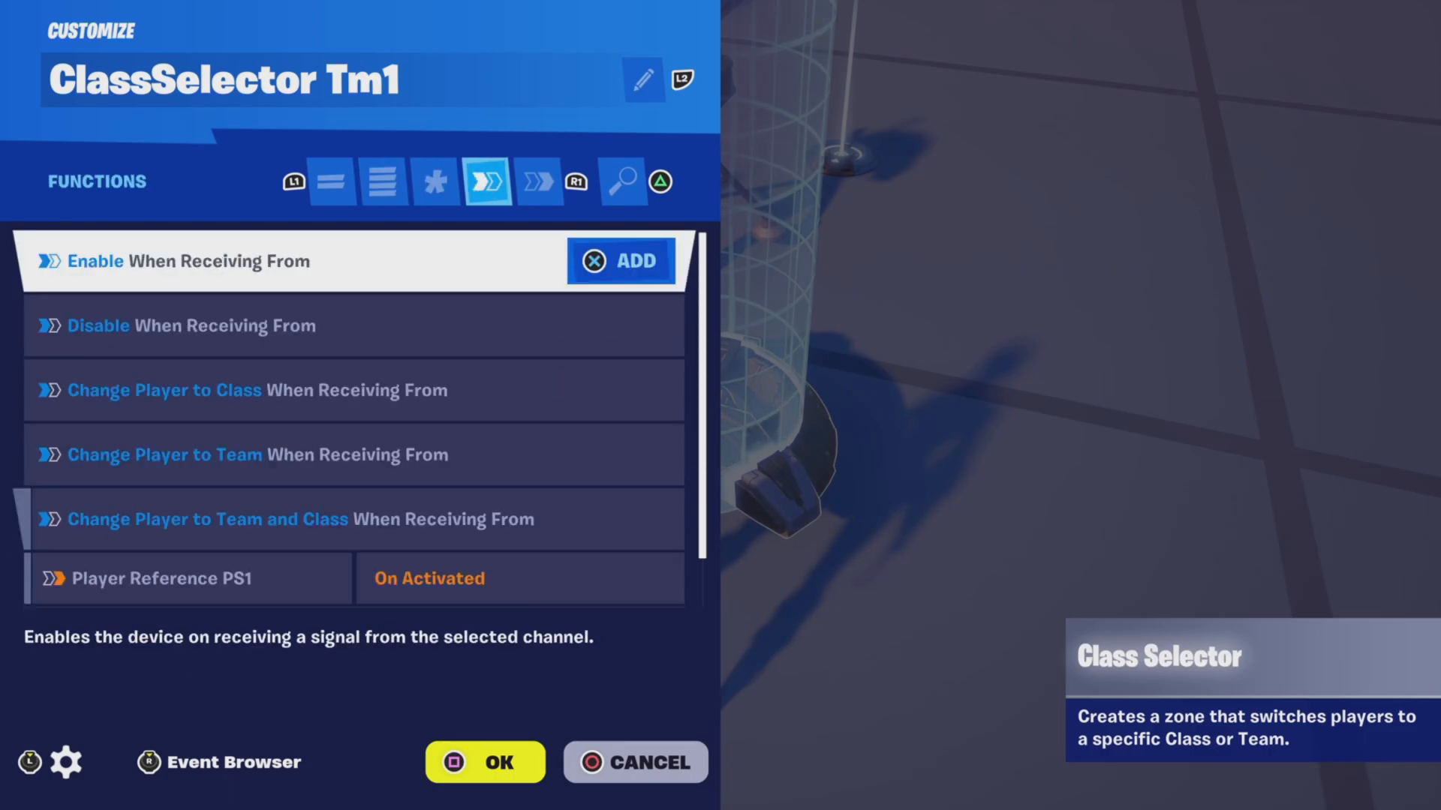
key("Down")
key("Down")
key("Down")
key("Down")
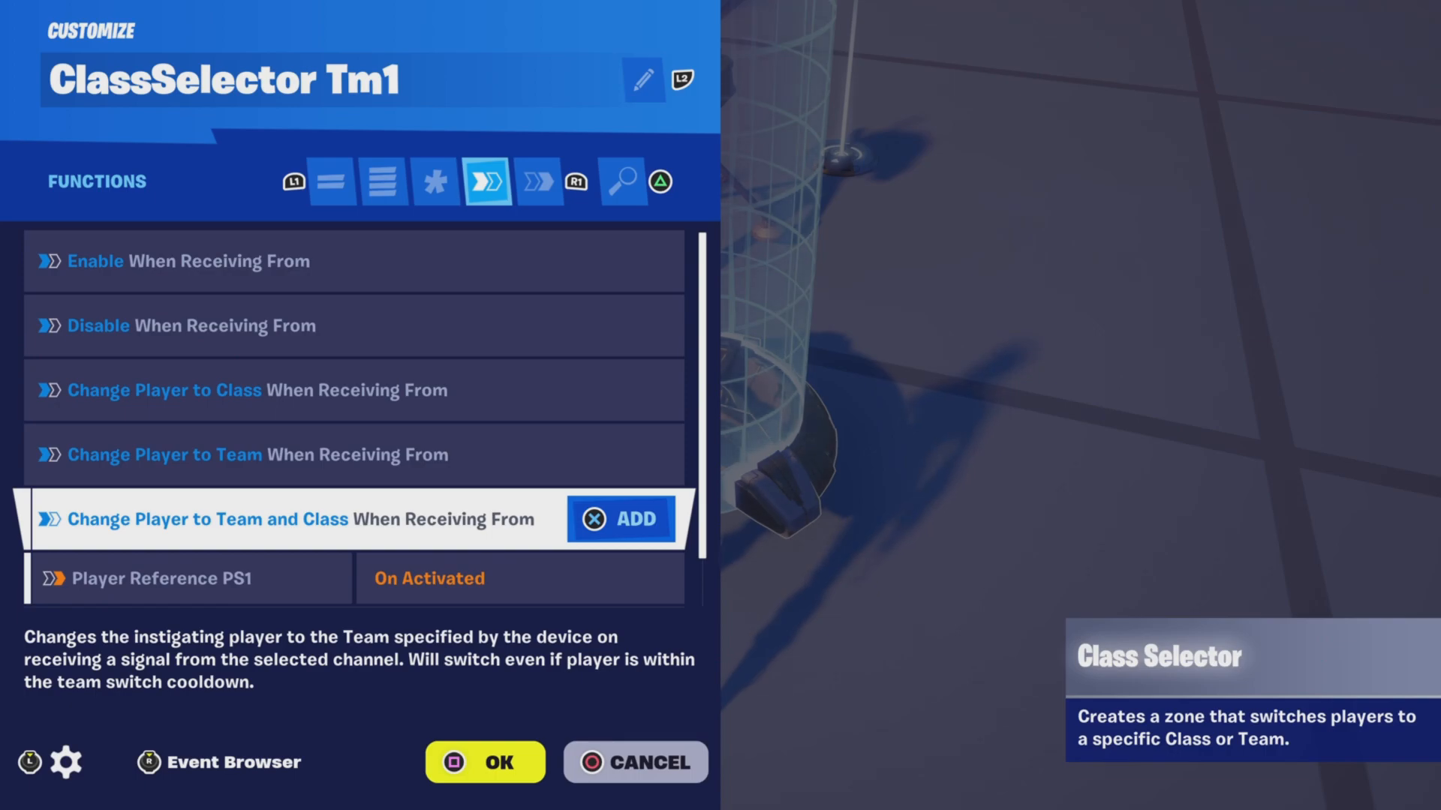
key("Down")
key("Down")
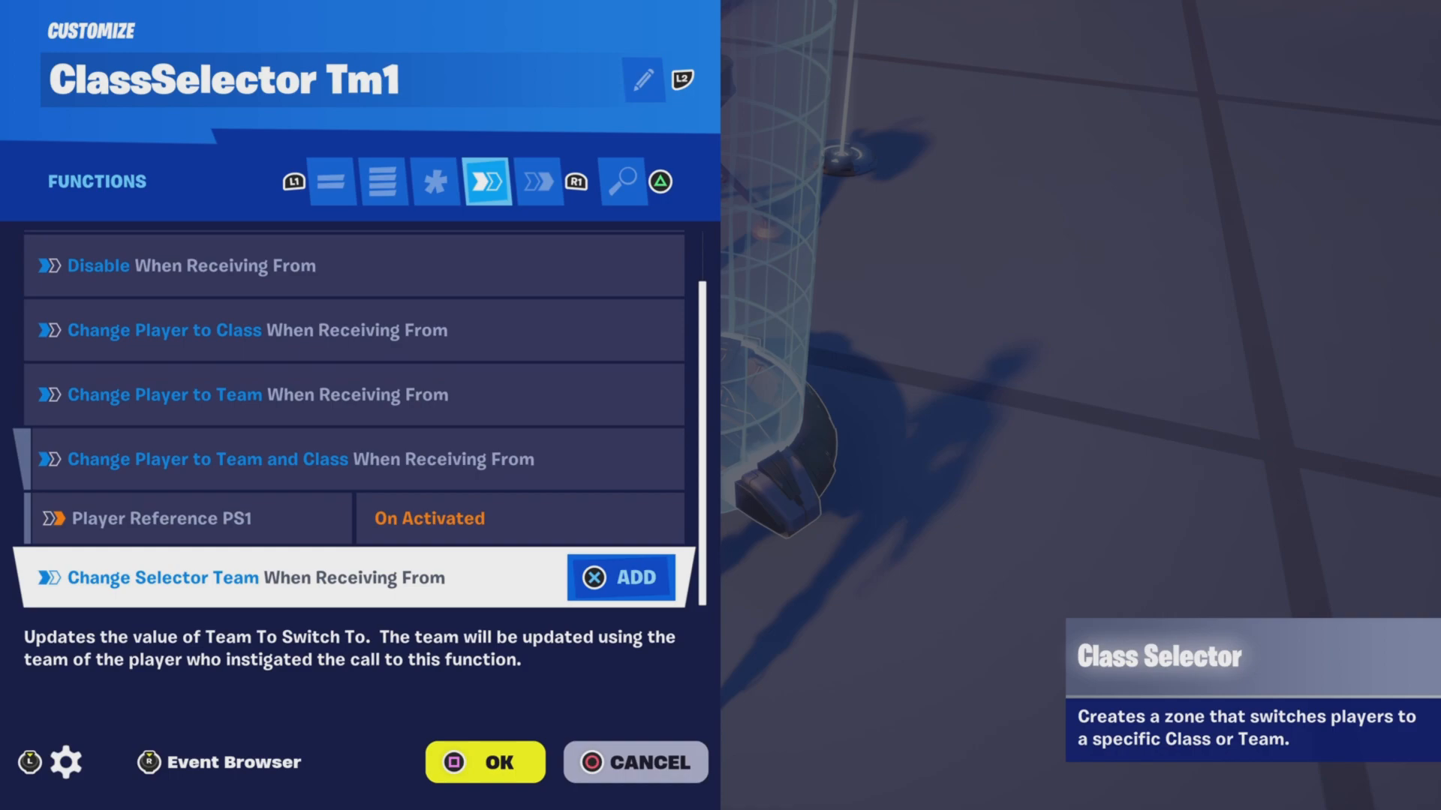
key("e")
key("Escape")
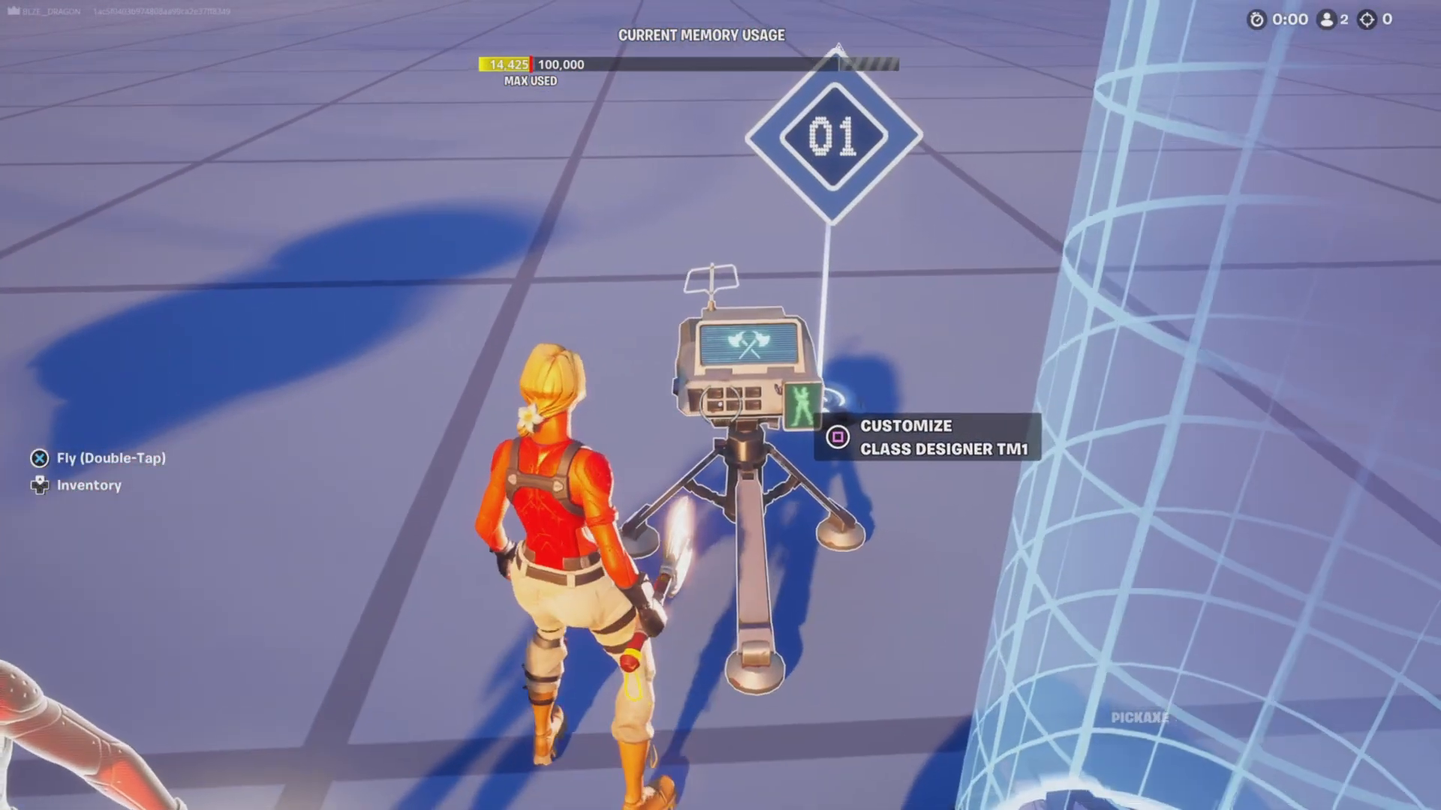
Open the Class Designer tm1 device's settings and examine its class name, class identifier, item granting and in-game visibility options
key("e")
key("e")
key("e")
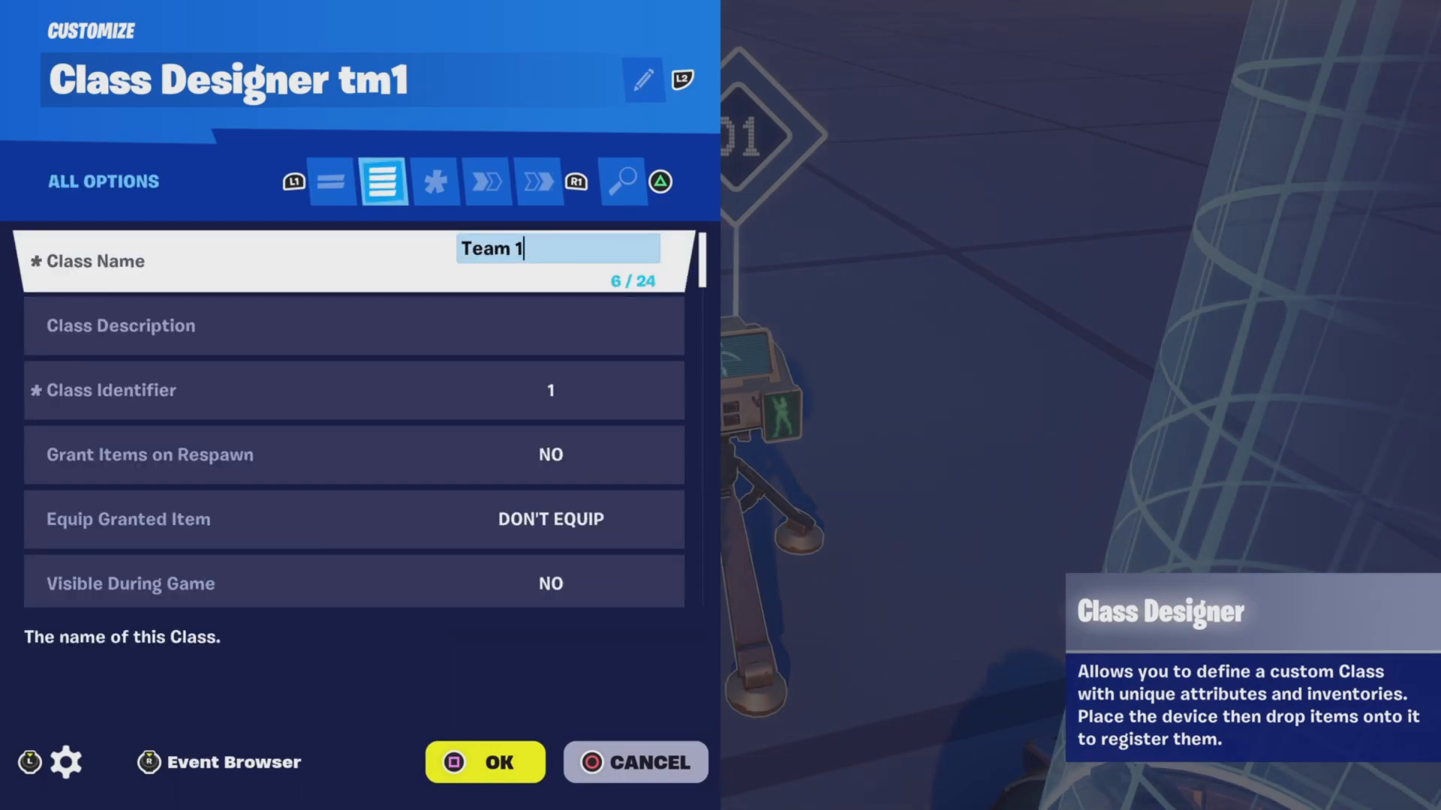
key("Down")
key("Up")
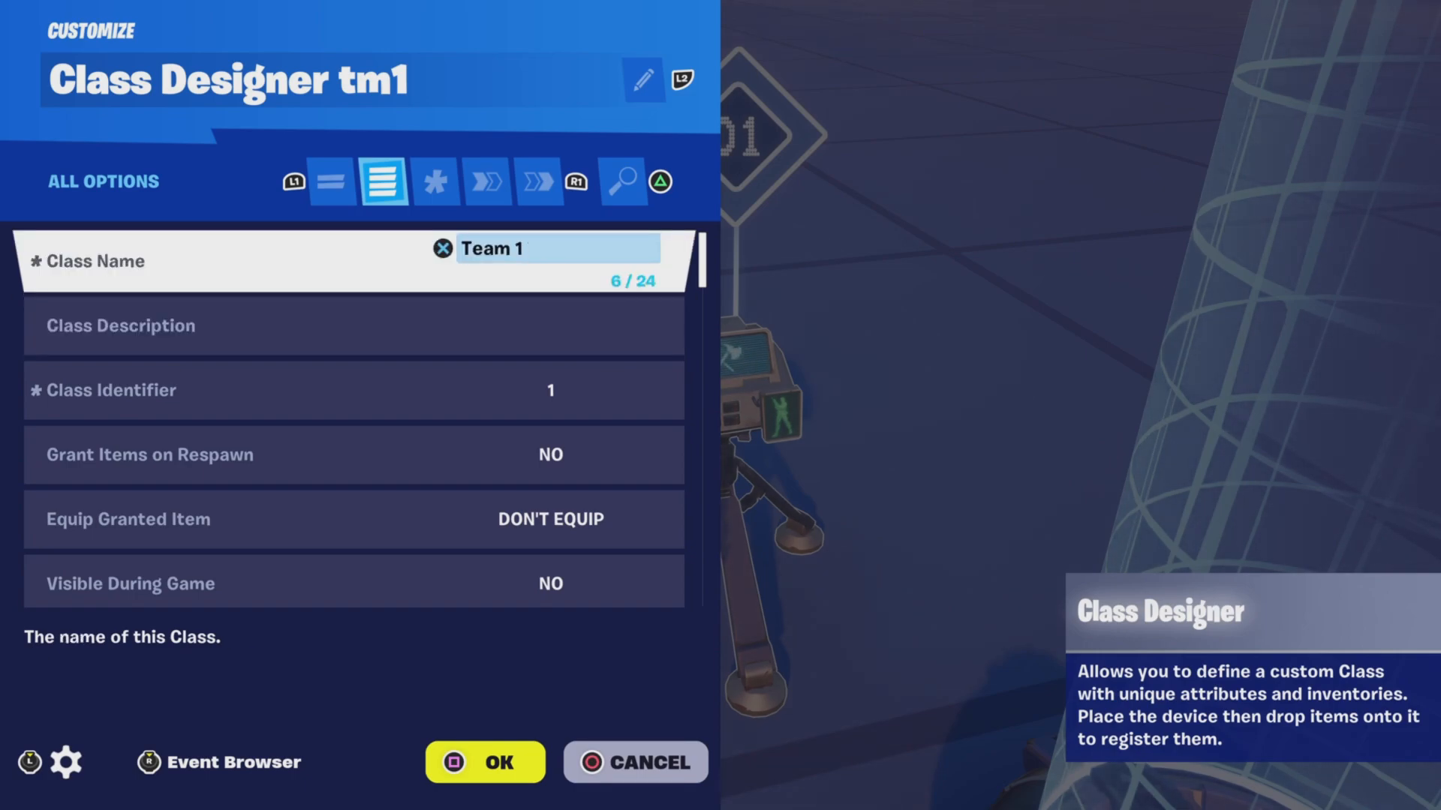
key("Down")
key("Down")
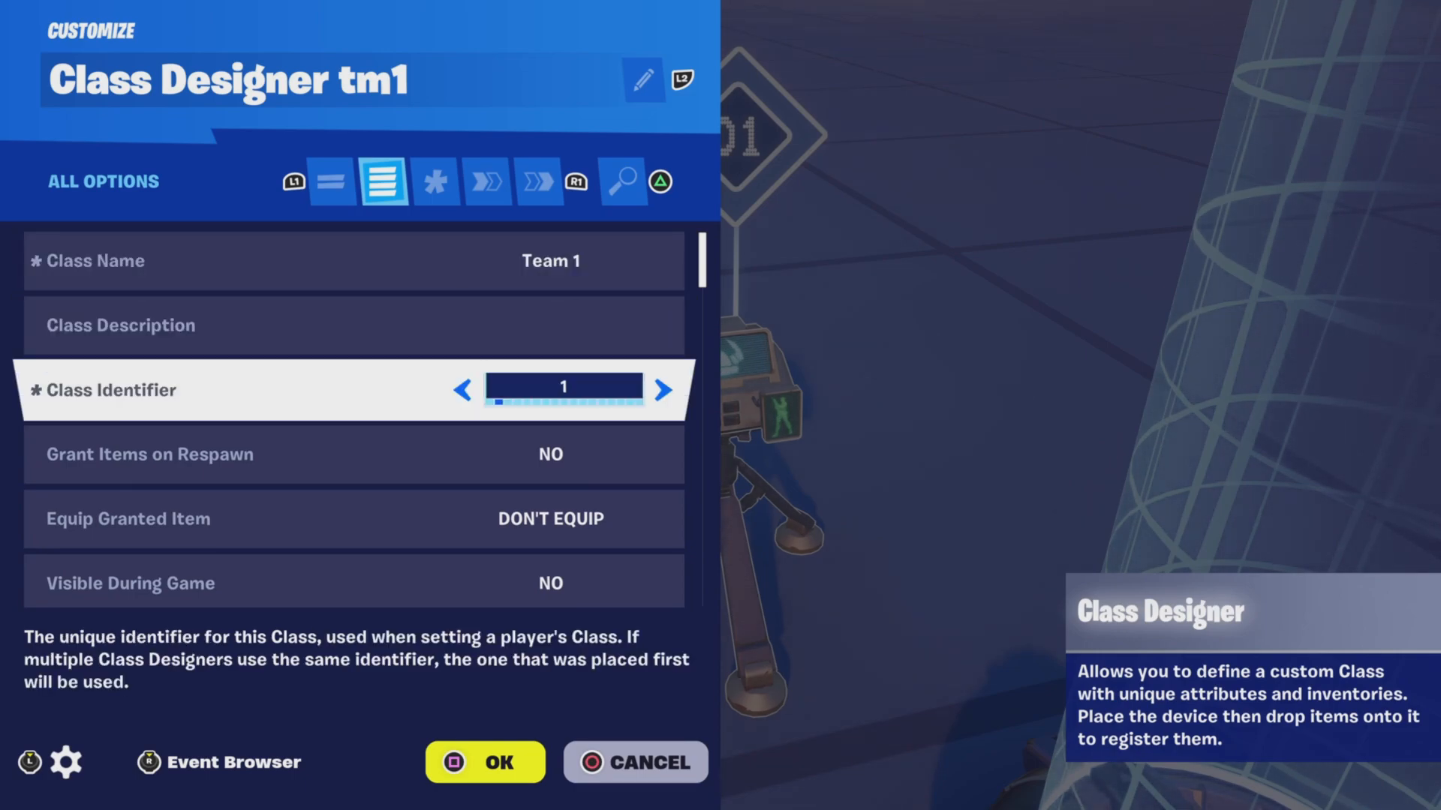
key("Down")
key("Down")
key("Down")
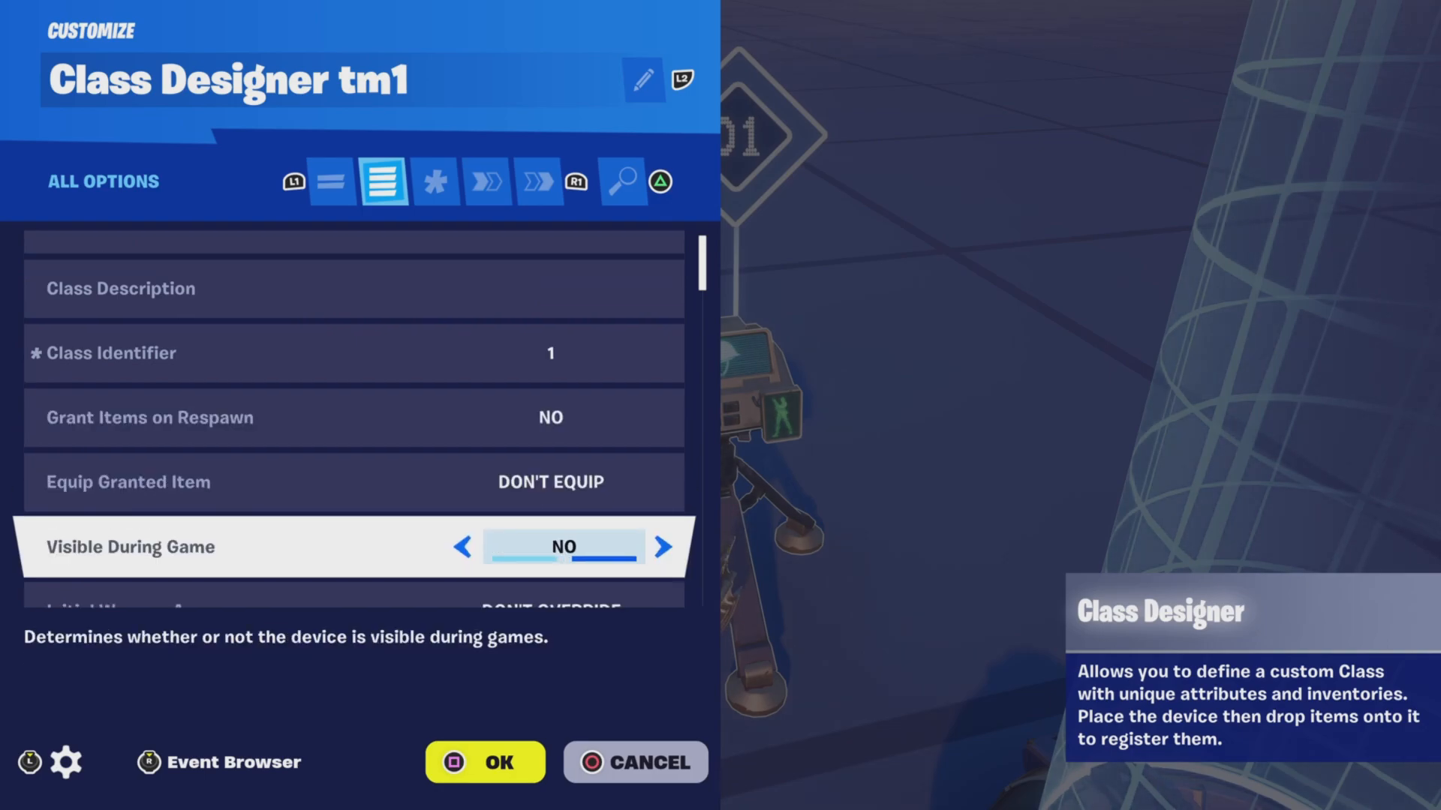
Examine Class Designer tm1's options for weapon ammo, pickaxe, invincibility, starting and maximum health, and health recharge
key("Down")
key("Down")
key("Down")
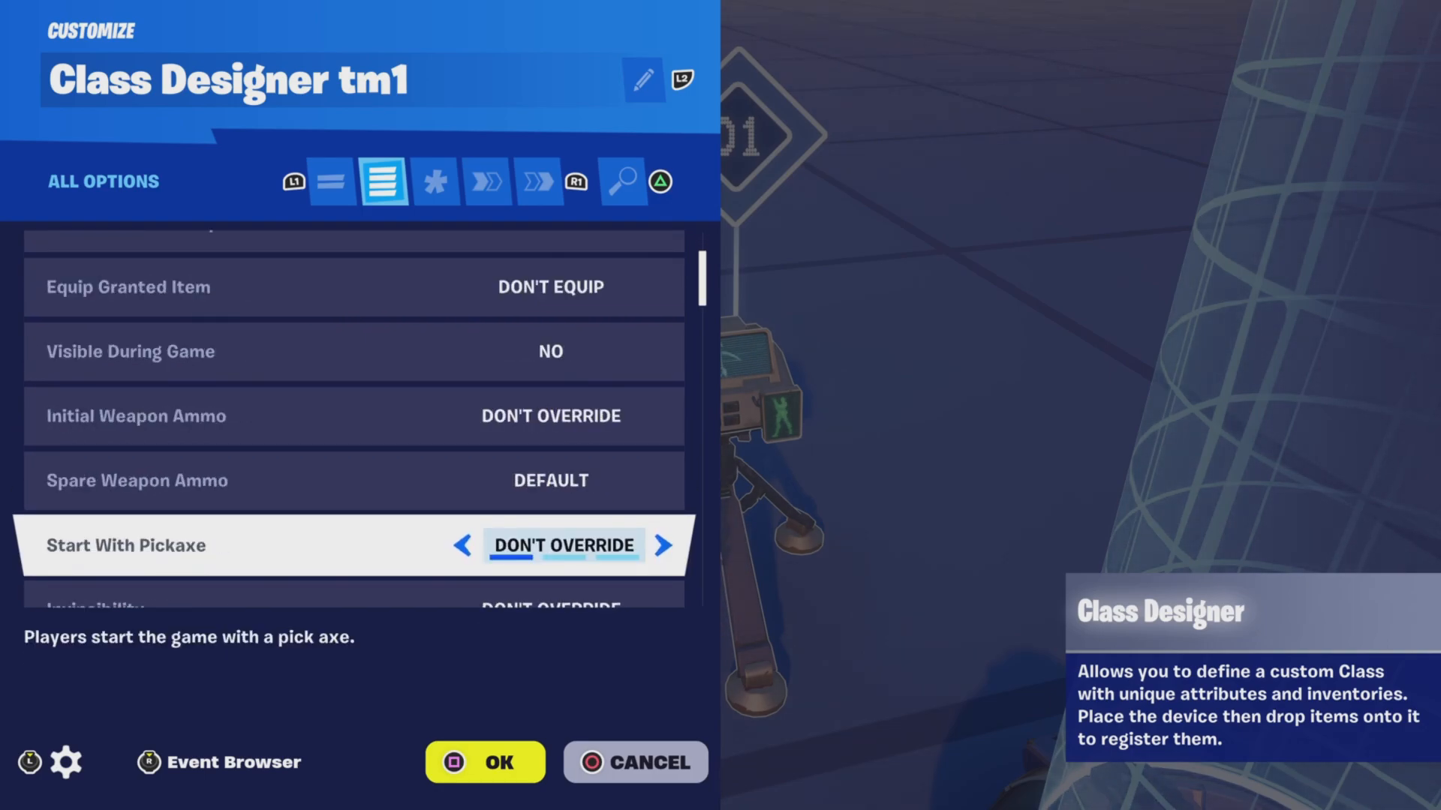
key("Down")
key("Down")
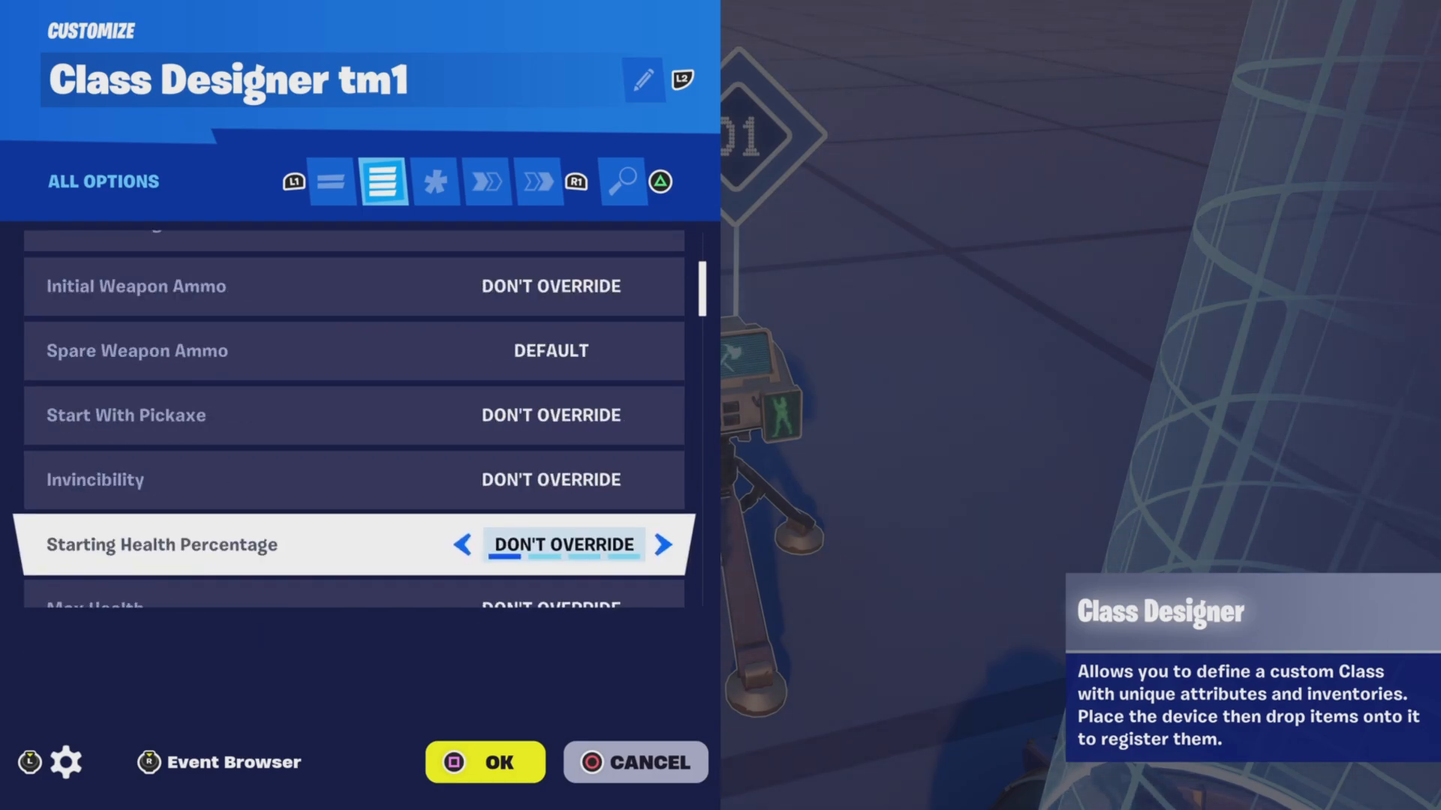
key("Down")
key("Down")
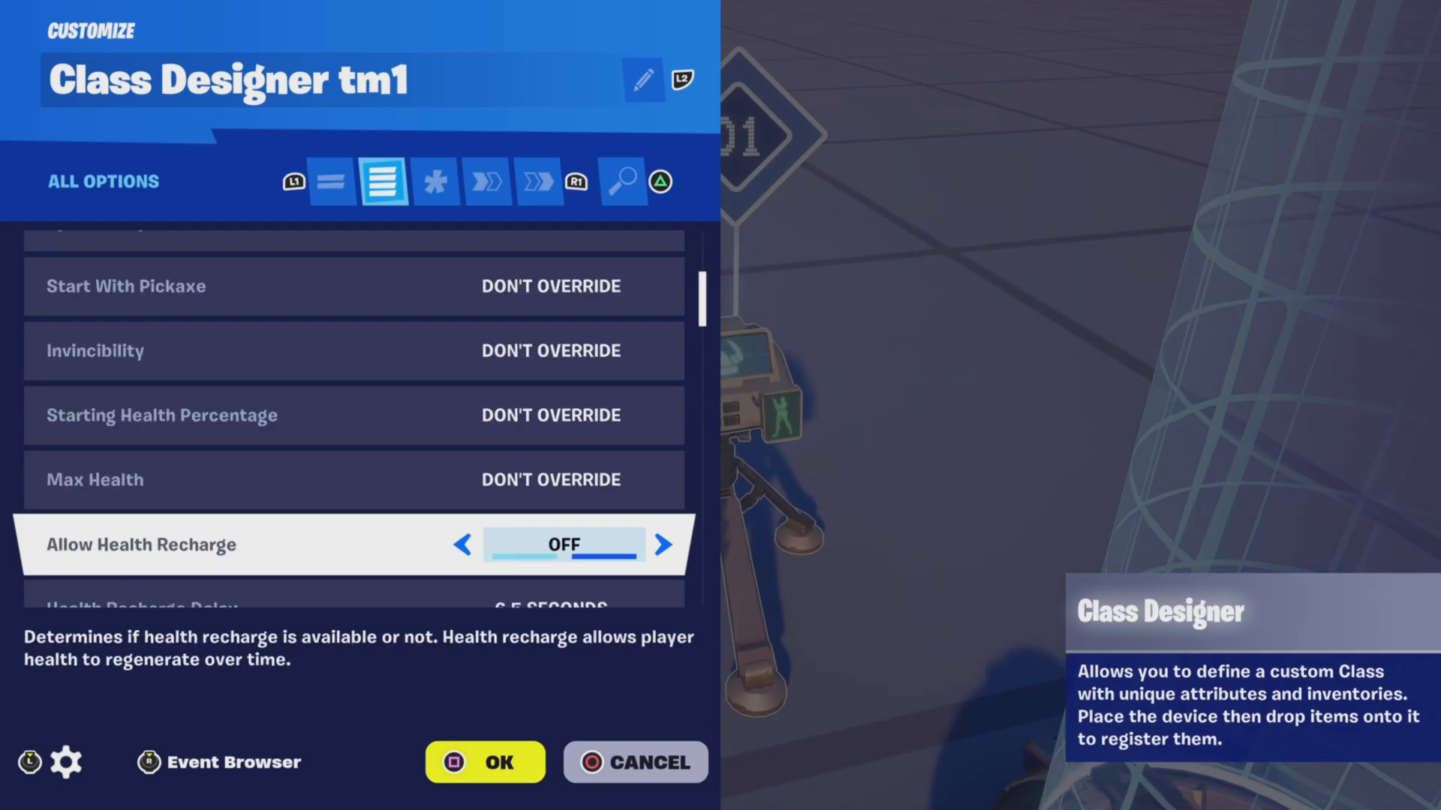
key("Down")
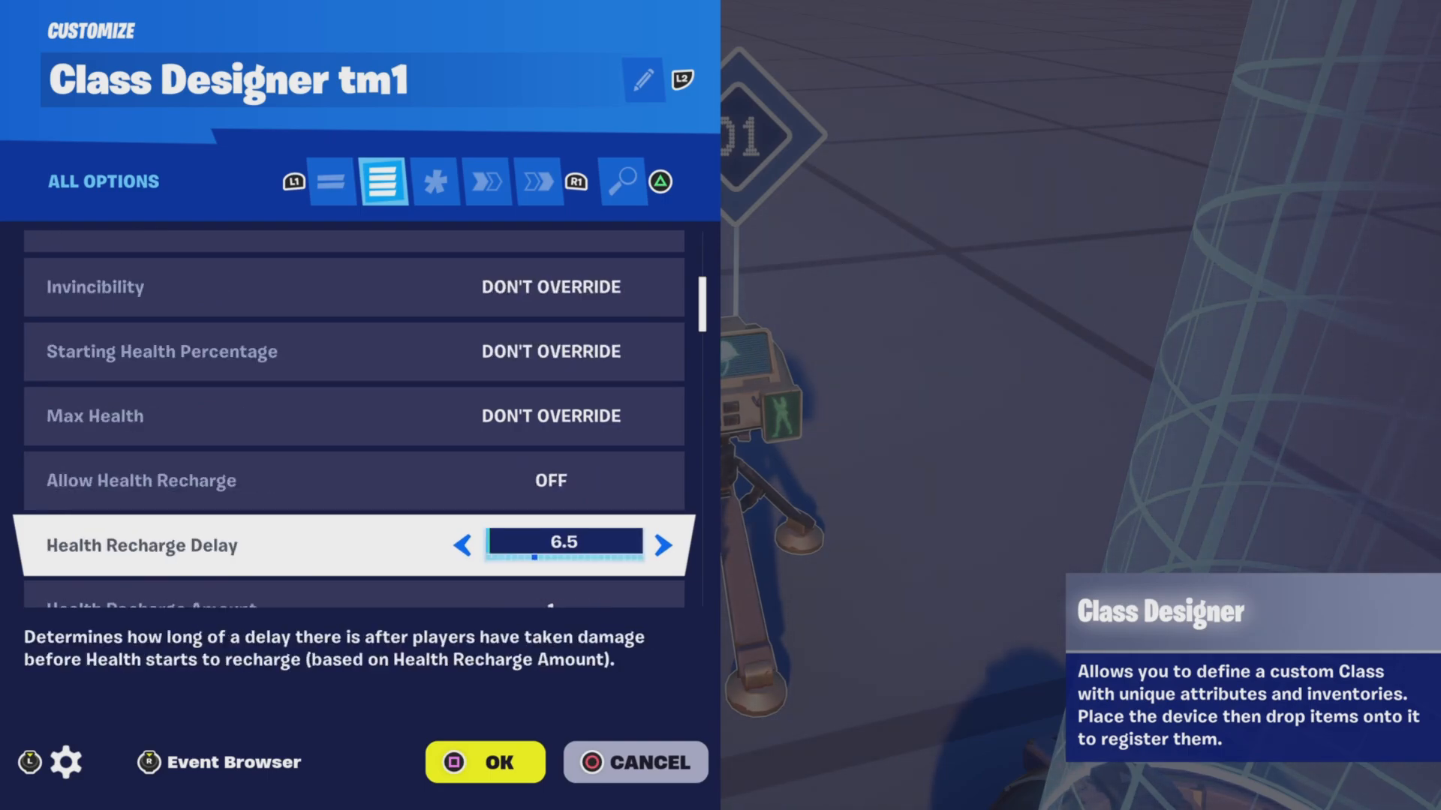
key("Down")
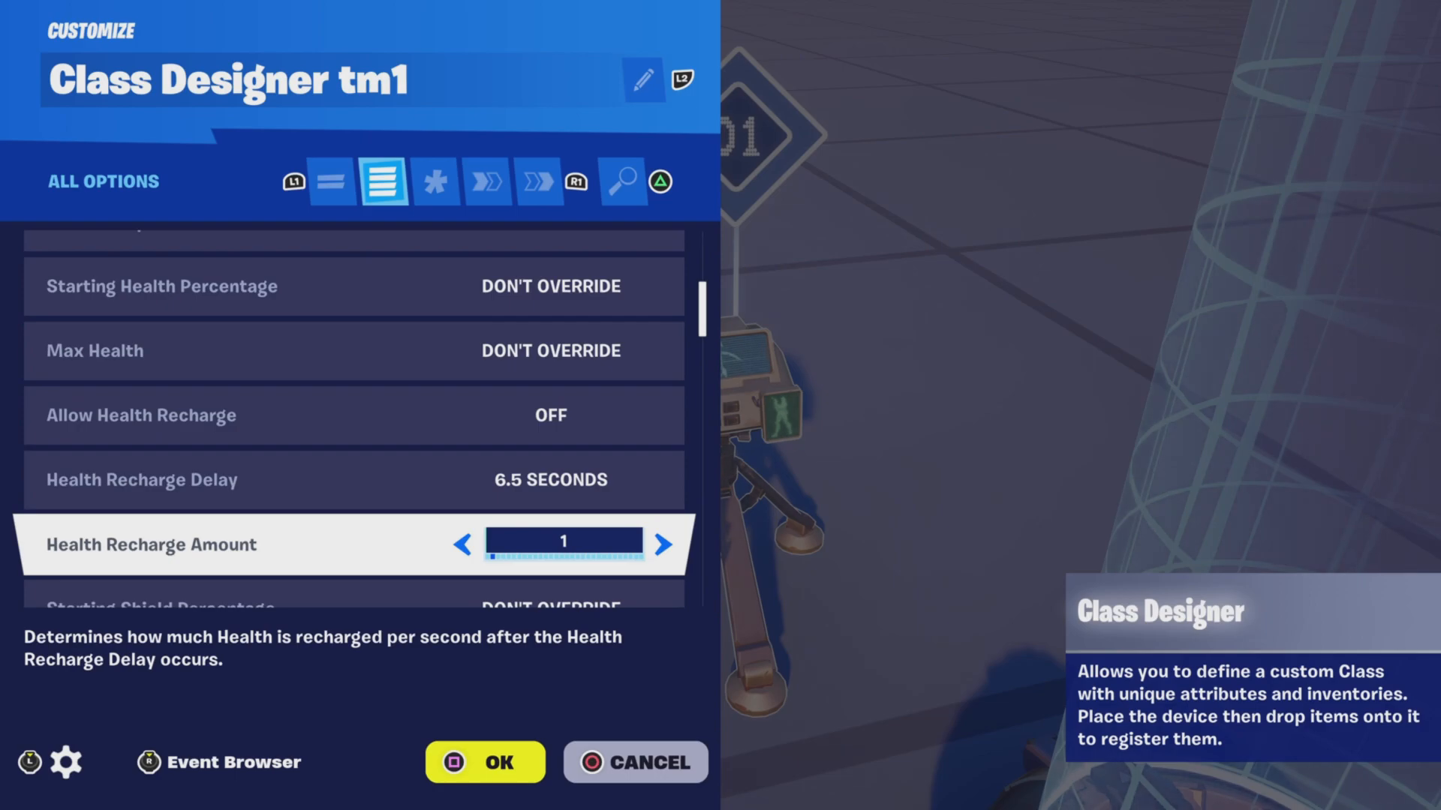
Examine Class Designer tm1's shield options, from starting shield percentage and shield recharge to Allow Overshield
key("Down")
key("Down")
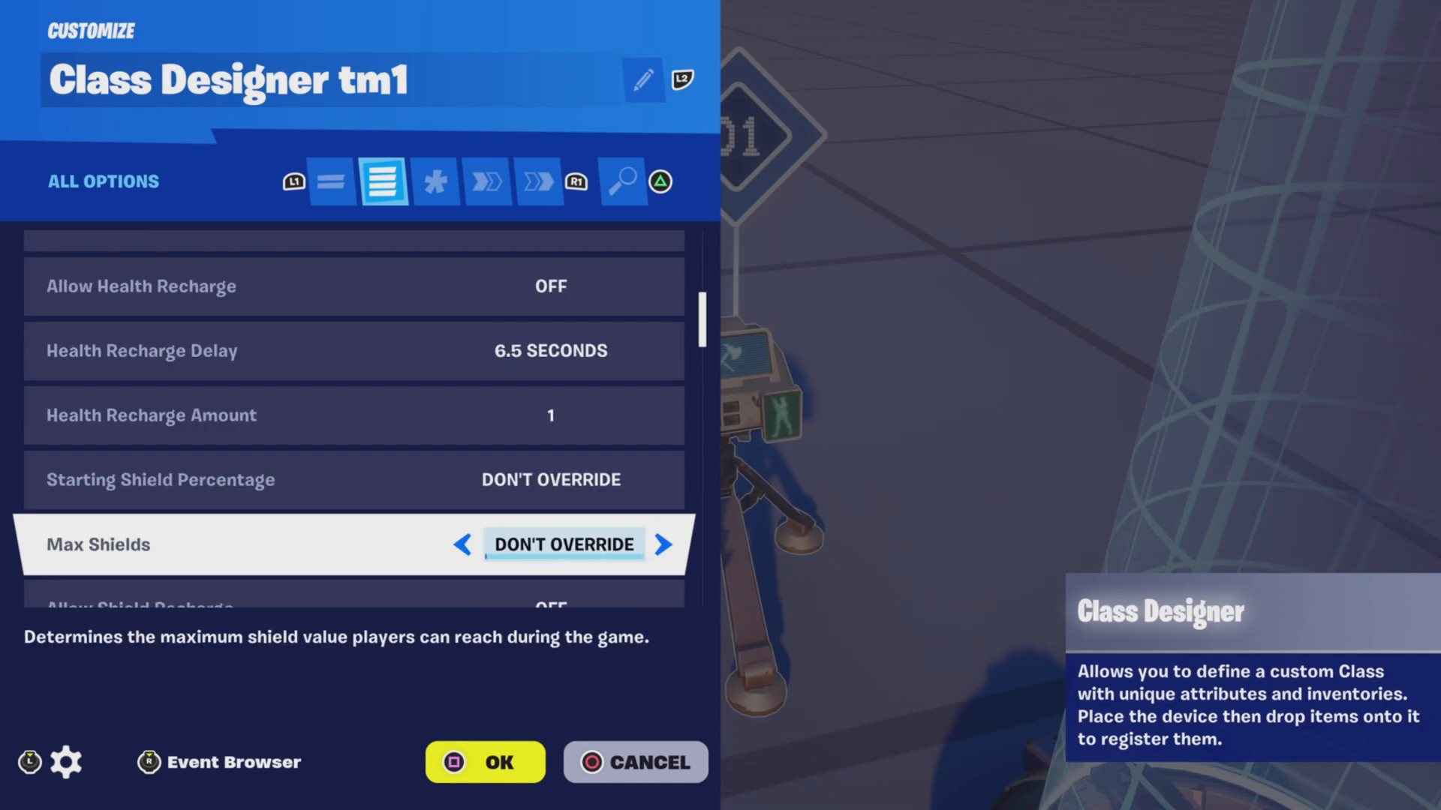
key("Down")
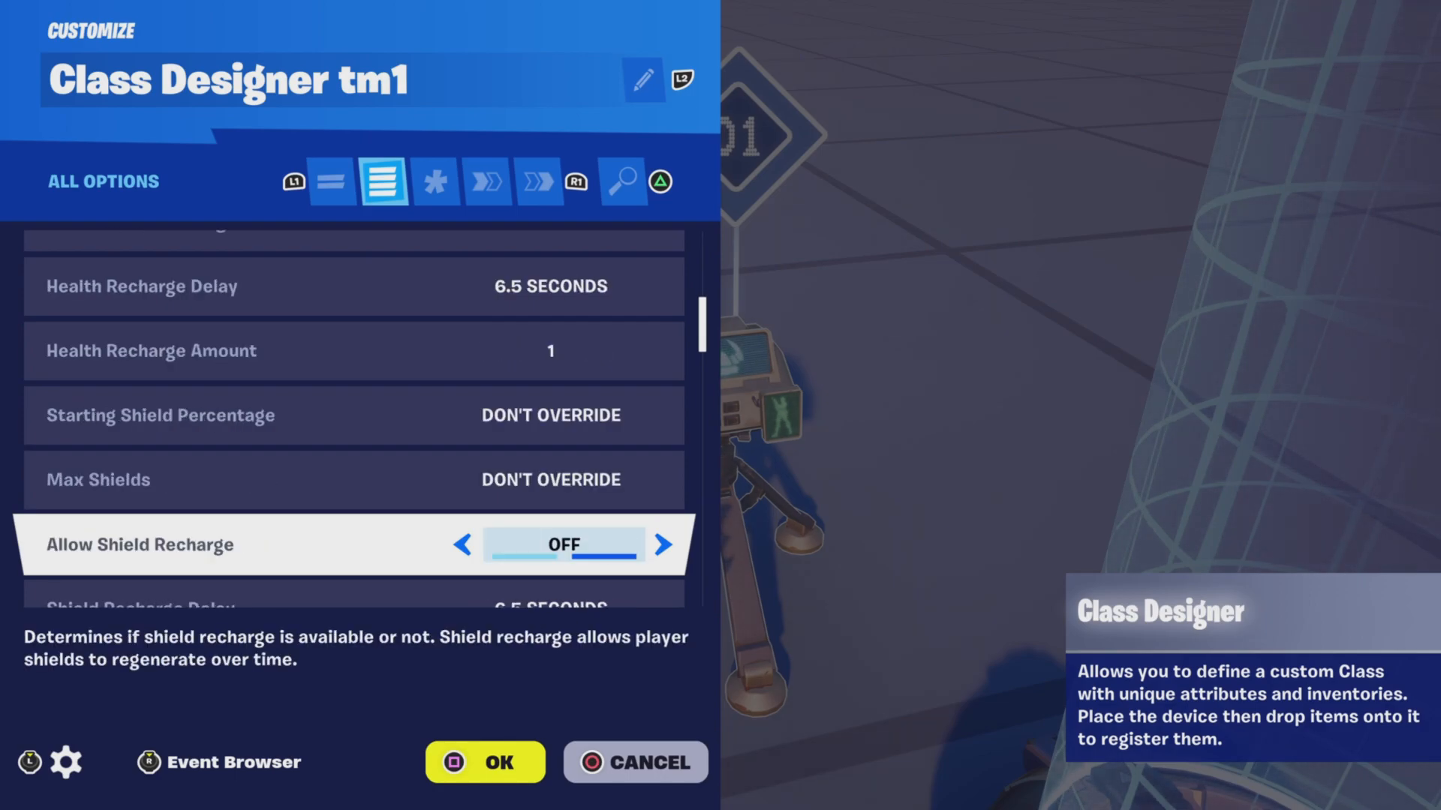
key("Down")
key("Down")
key("Down")
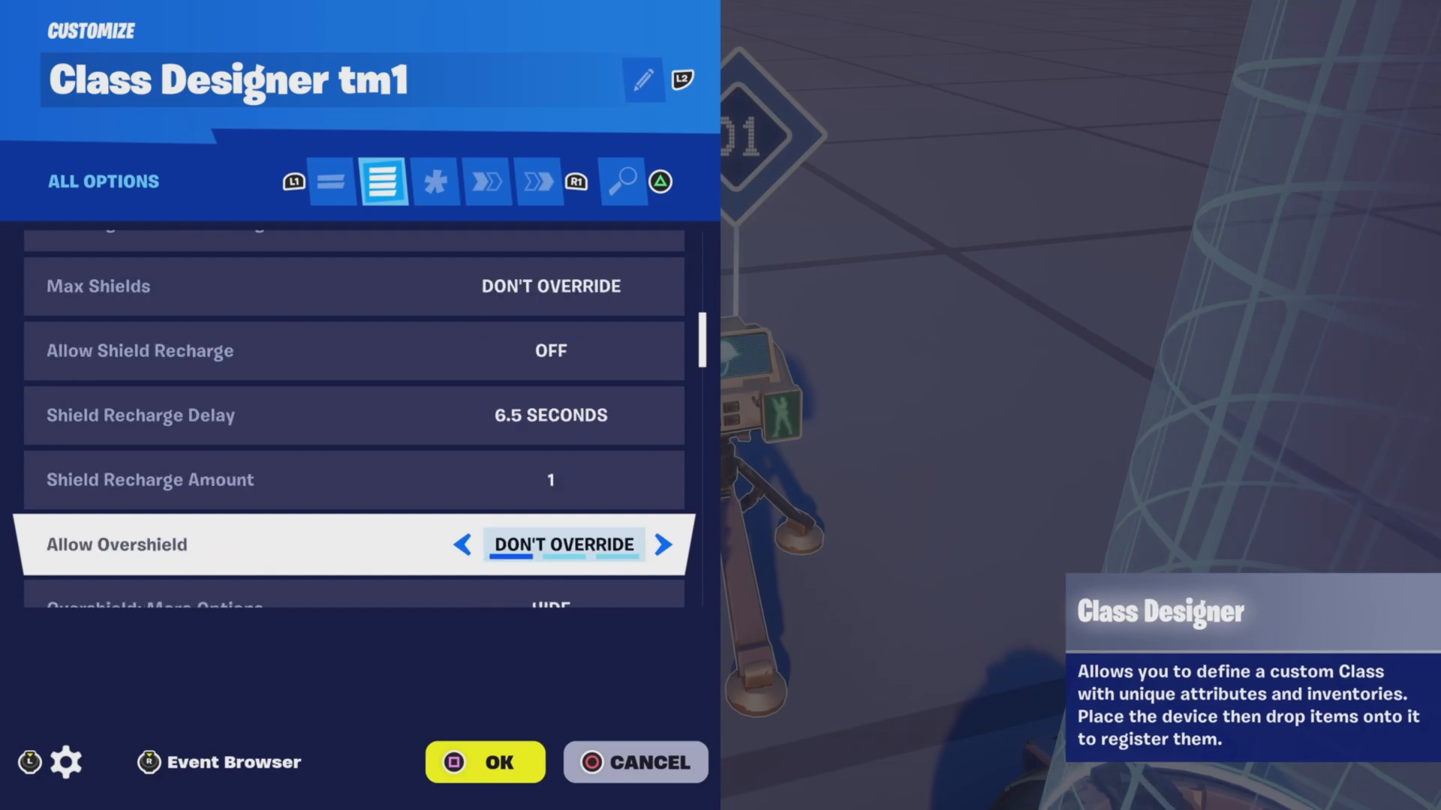
Examine Class Designer tm1's options from movement multiplier and sprinting to instant reload, infinite ammo and infinite building materials
key("Down")
key("Down")
key("Down")
key("Down")
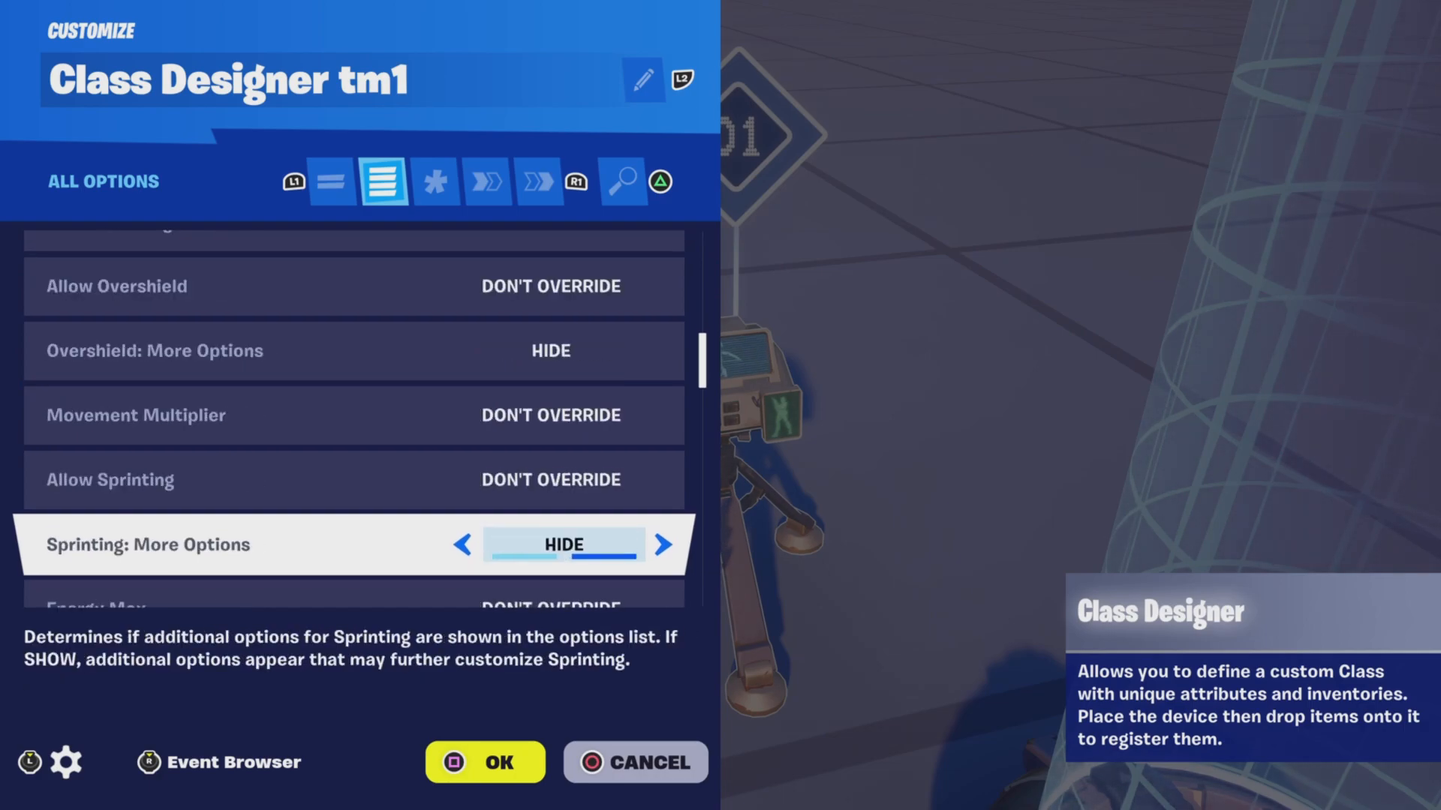
key("Down")
key("Down")
key("Down")
key("Down")
key("Down")
key("Down")
key("Down")
key("Down")
key("Down")
key("Down")
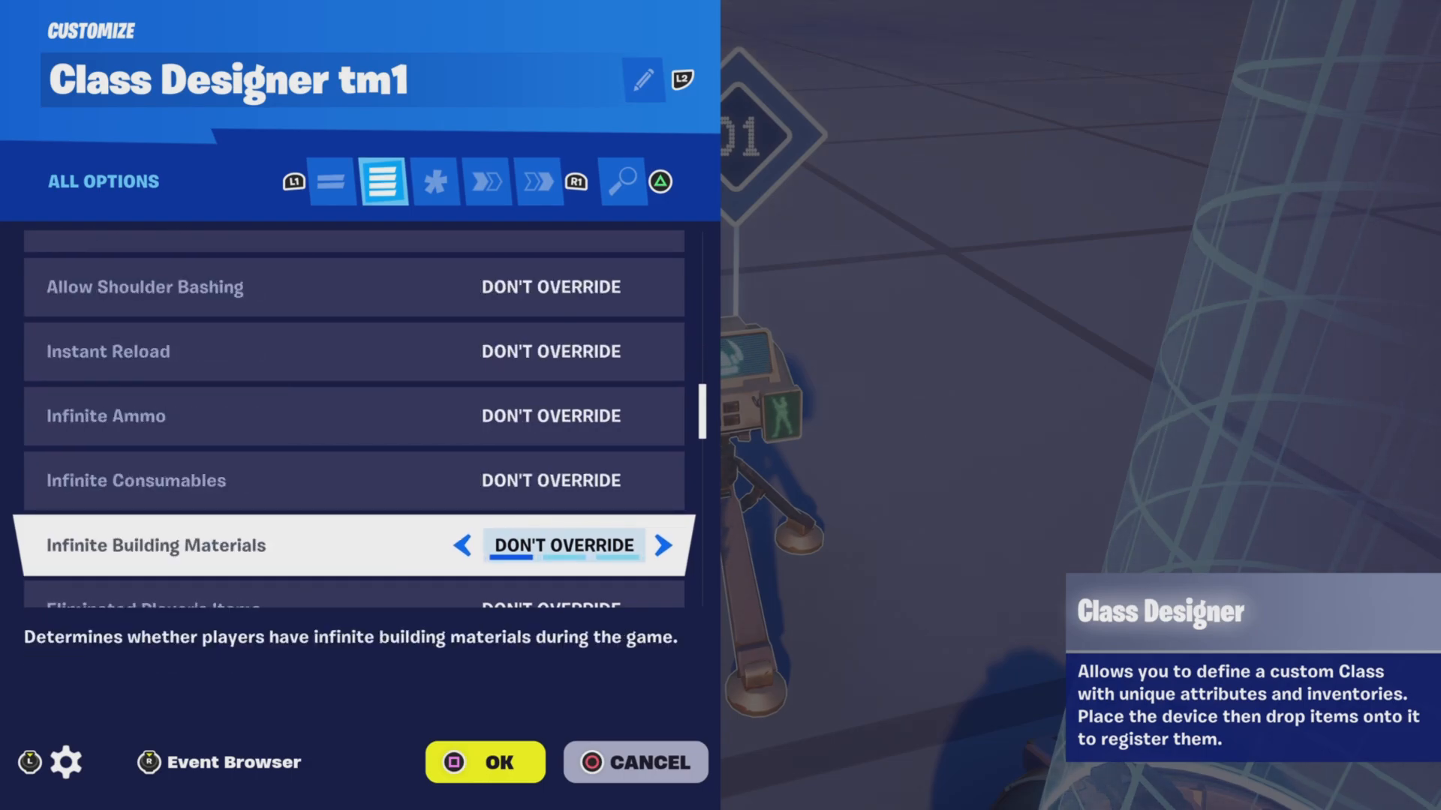
Examine Class Designer tm1's options from eliminated players' items through name plate display to Display Health for All Players
key("Down")
key("Down")
key("Down")
key("Down")
key("Down")
key("Down")
key("Down")
key("Down")
key("Down")
key("Down")
key("Down")
key("Down")
key("Down")
key("Down")
key("Down")
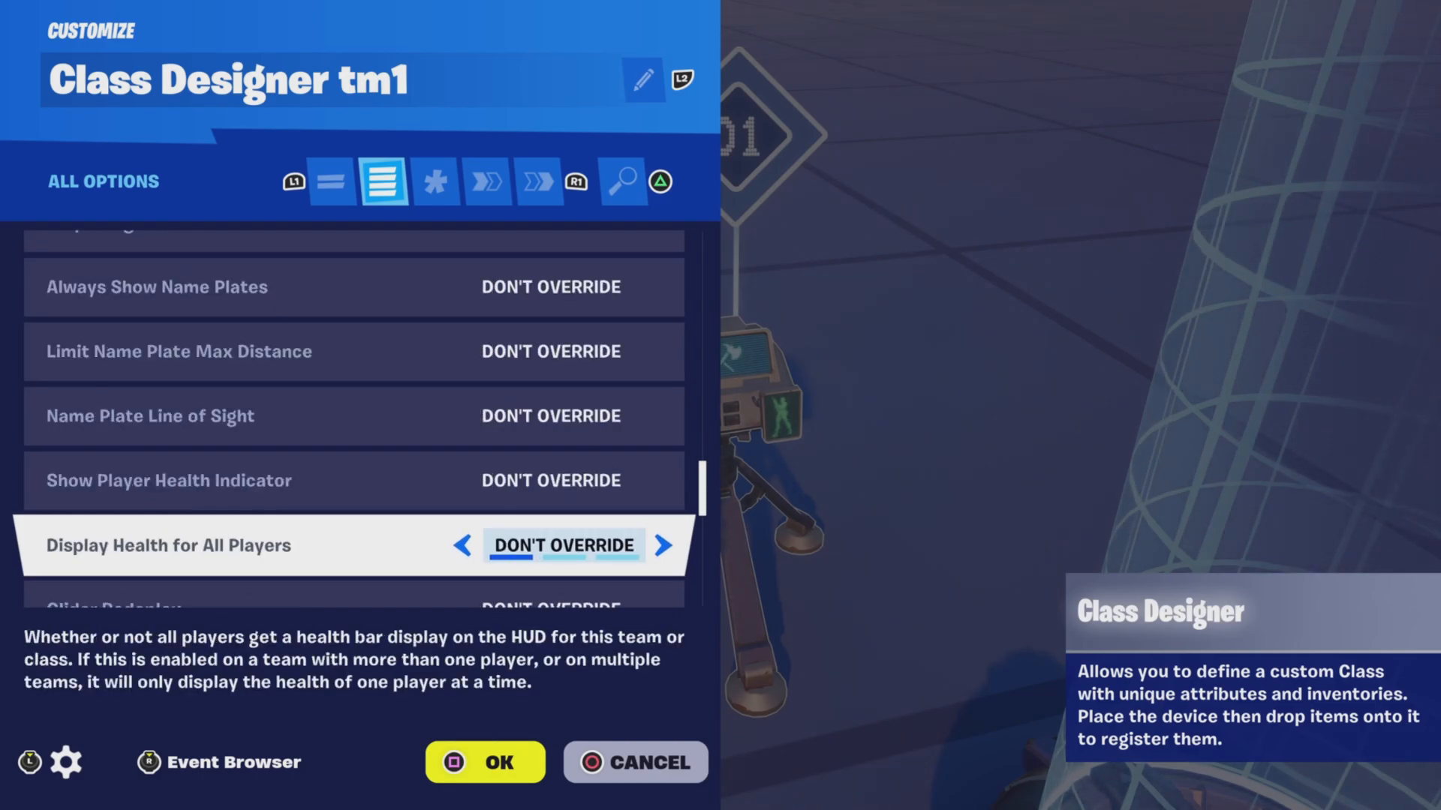
Examine Class Designer tm1's options for glider redeploy, Down But Not Out, reboot cards, building, respawn time, spawn limit and spawn location
key("Down")
key("Down")
key("Down")
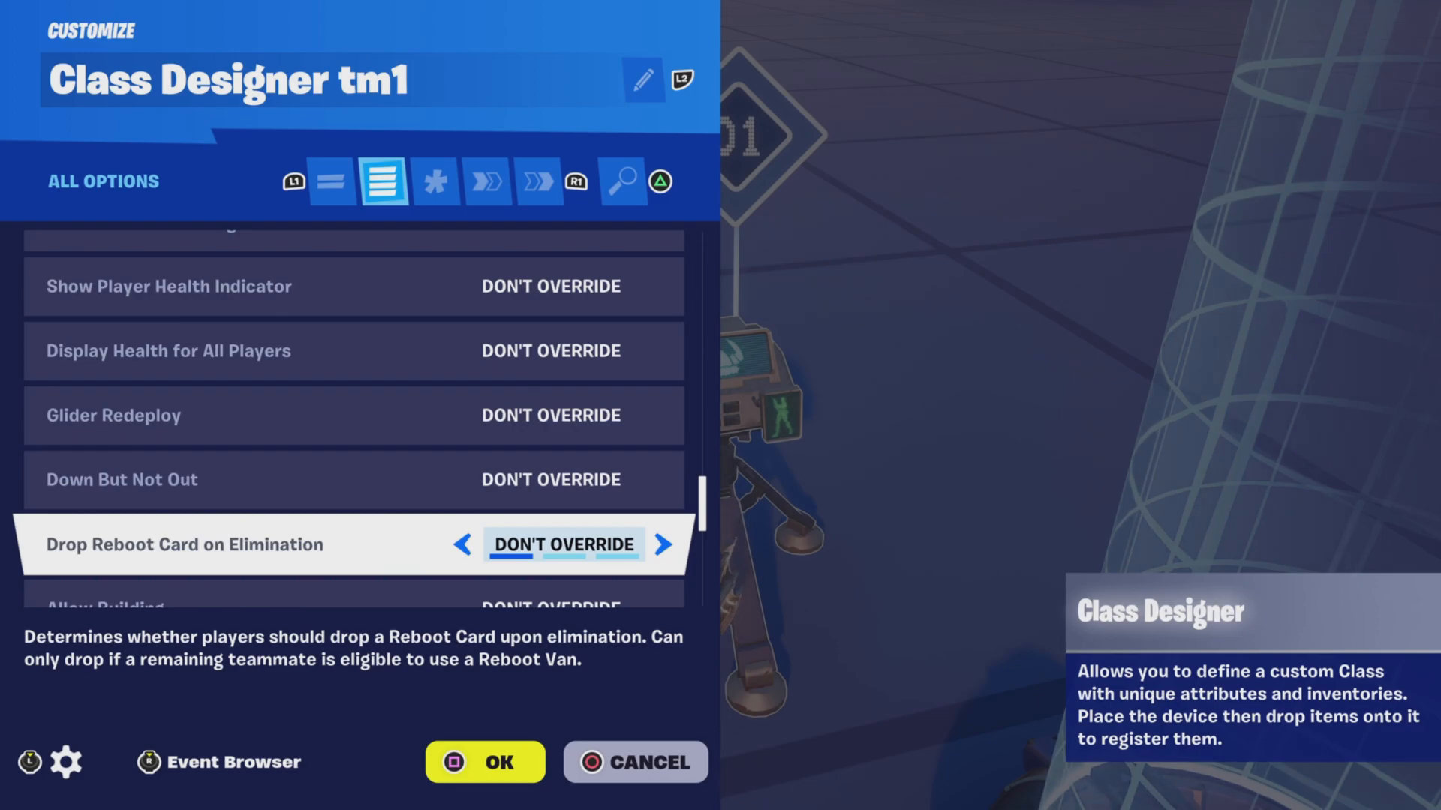
key("Down")
key("Down")
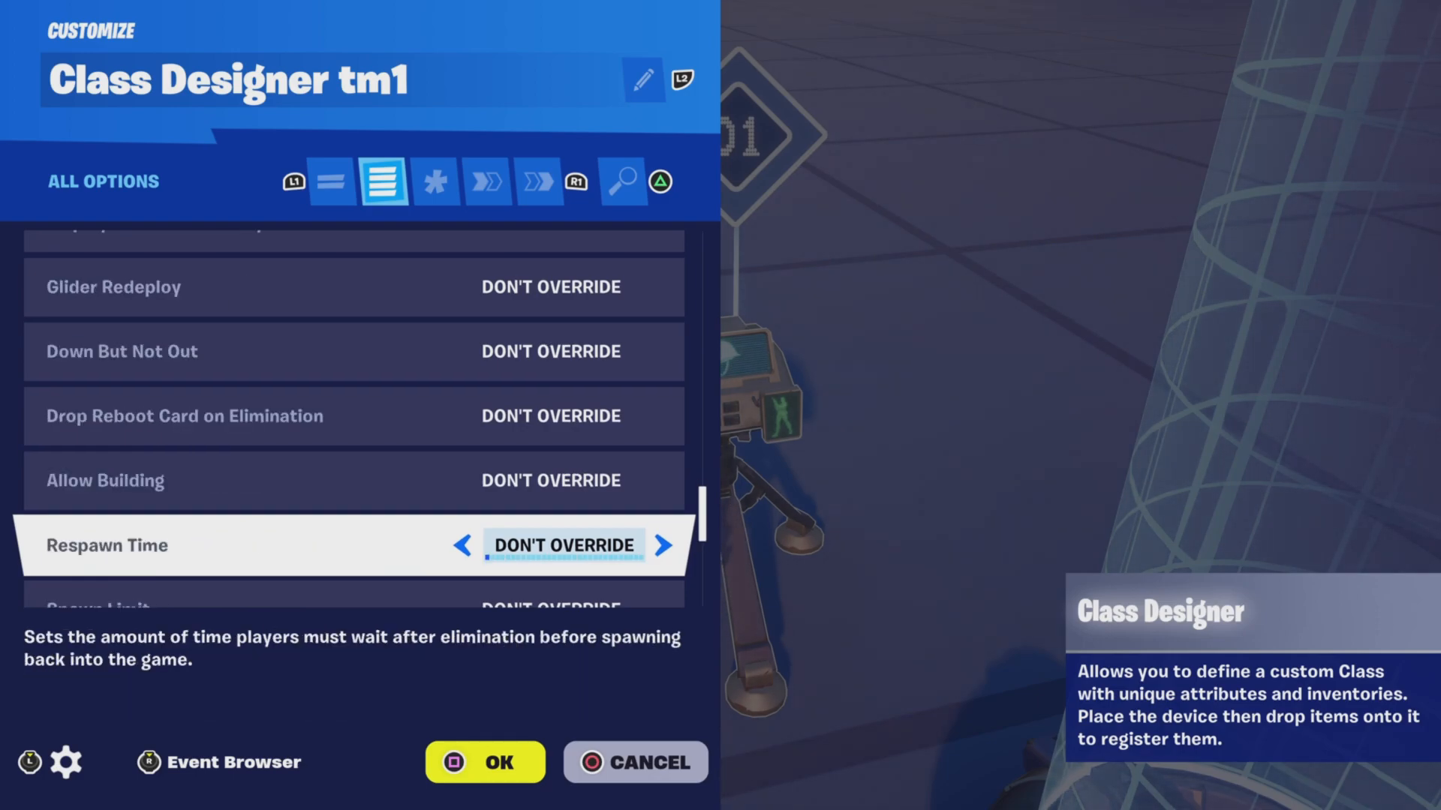
key("Down")
key("Down")
key("Down")
key("Down")
key("Down")
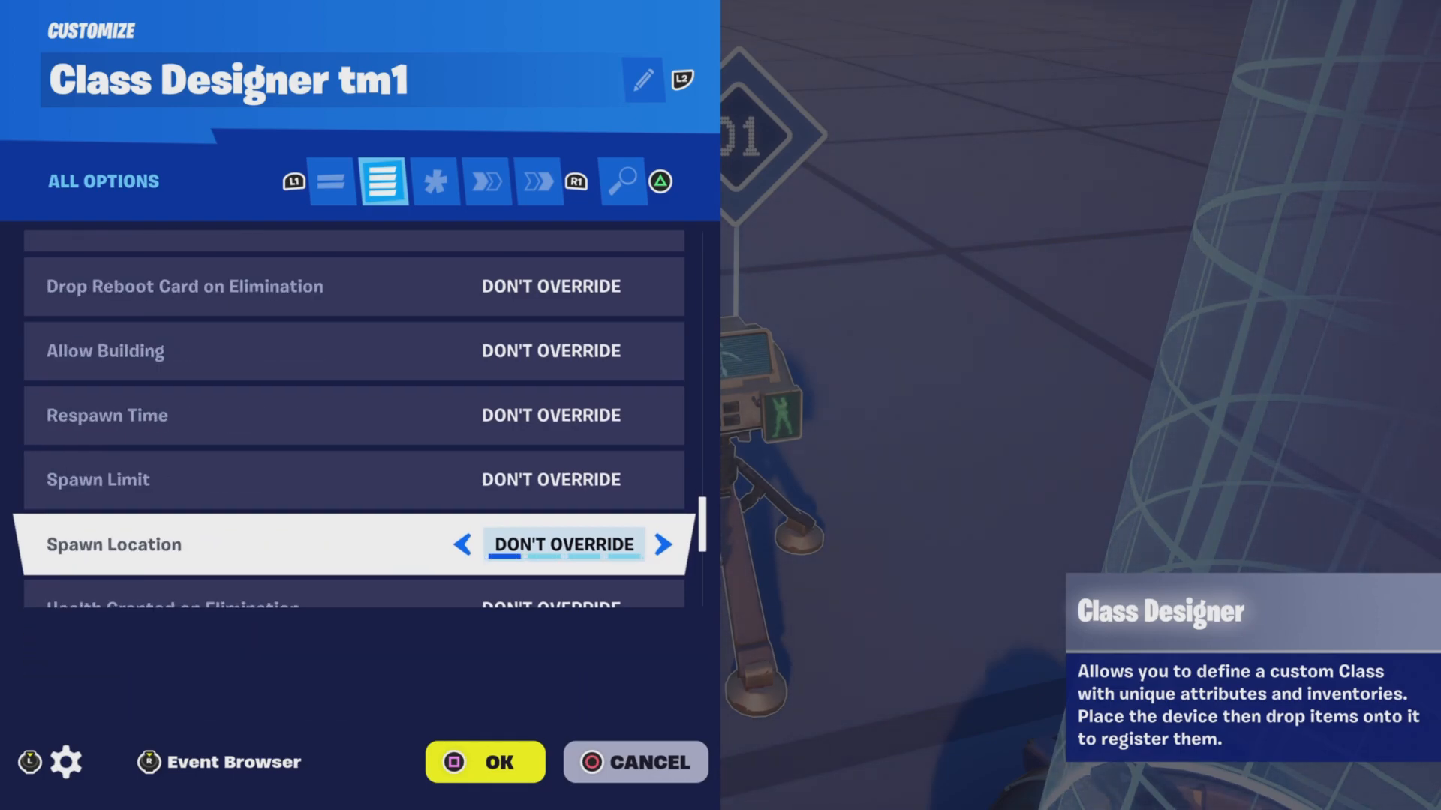
Examine Class Designer tm1's remaining options, from health and resources granted on elimination to item drop, harvest multiplier and Visible in UI
key("Down")
key("Down")
key("Down")
key("Down")
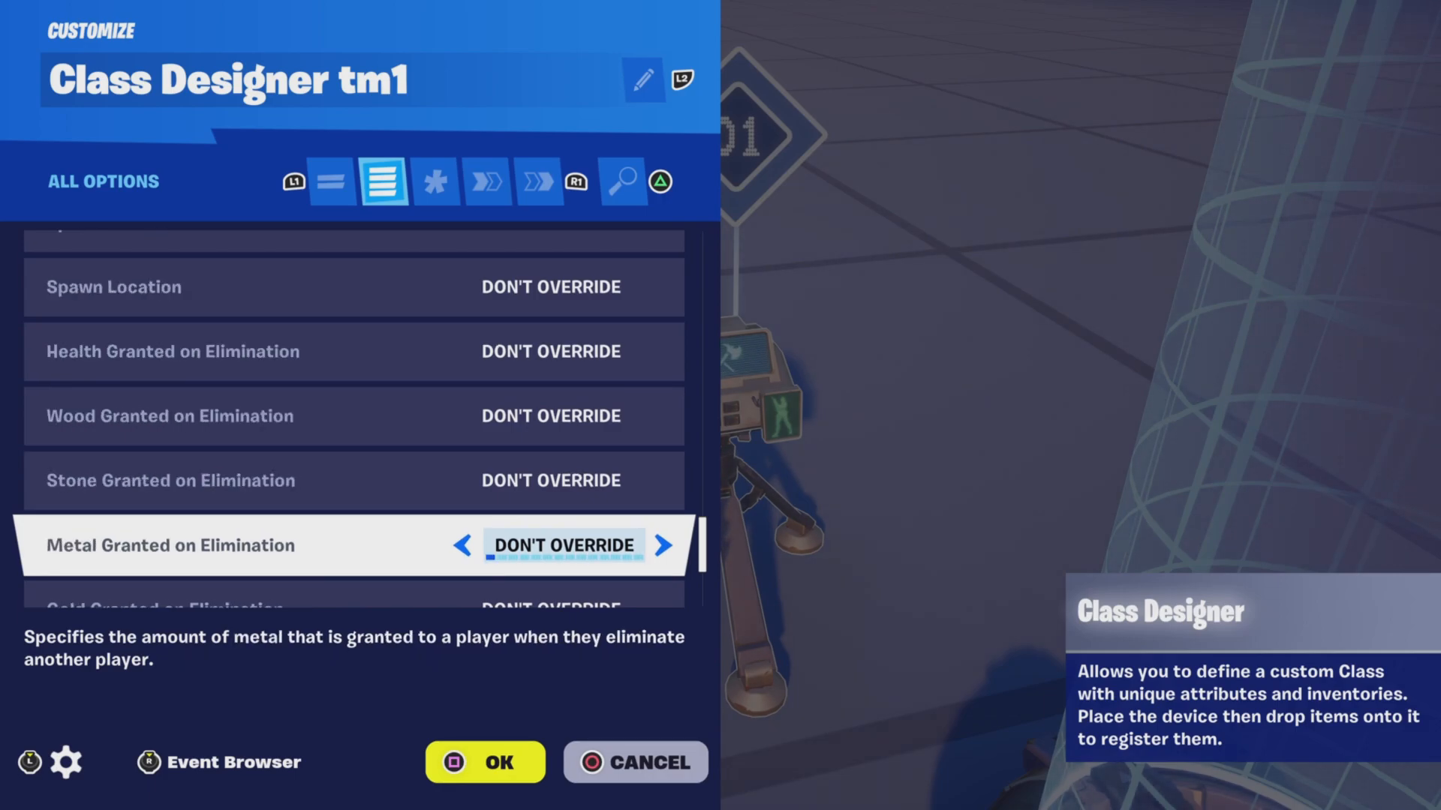
key("Down")
key("Down")
key("Down")
key("Down")
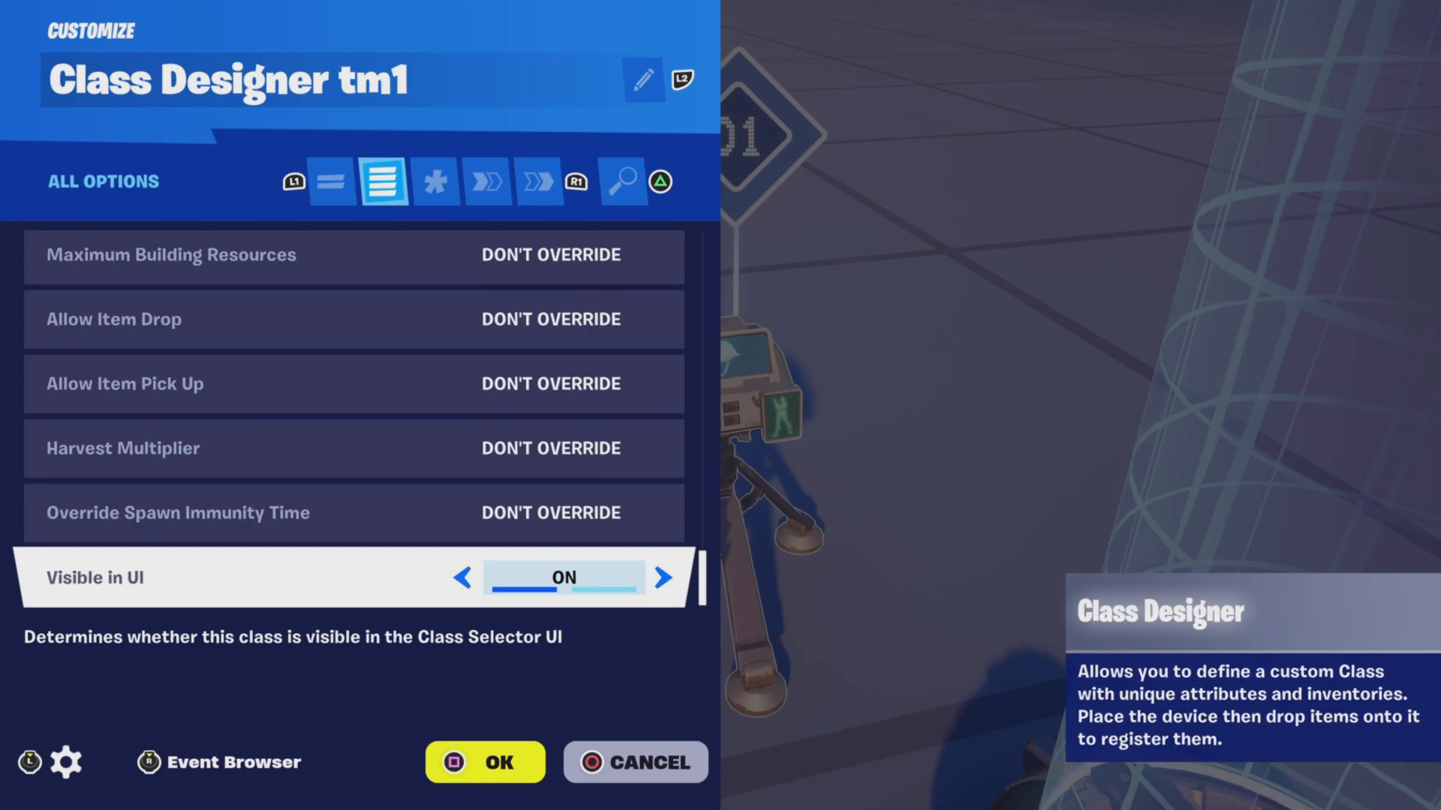
Examine Class Designer tm1's functions and events, including Show in UI and Hide in UI, and close its settings
key("e")
key("e")
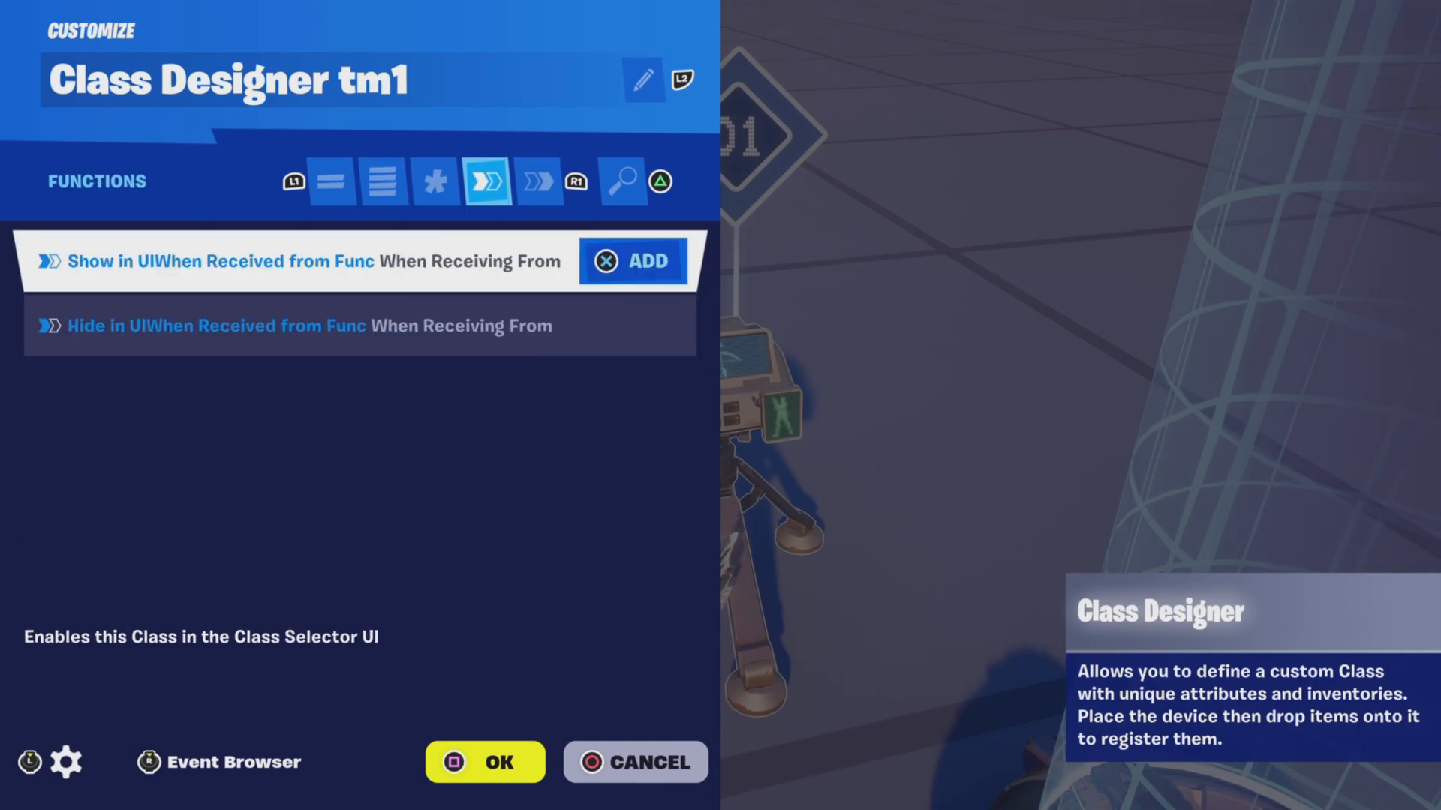
key("e")
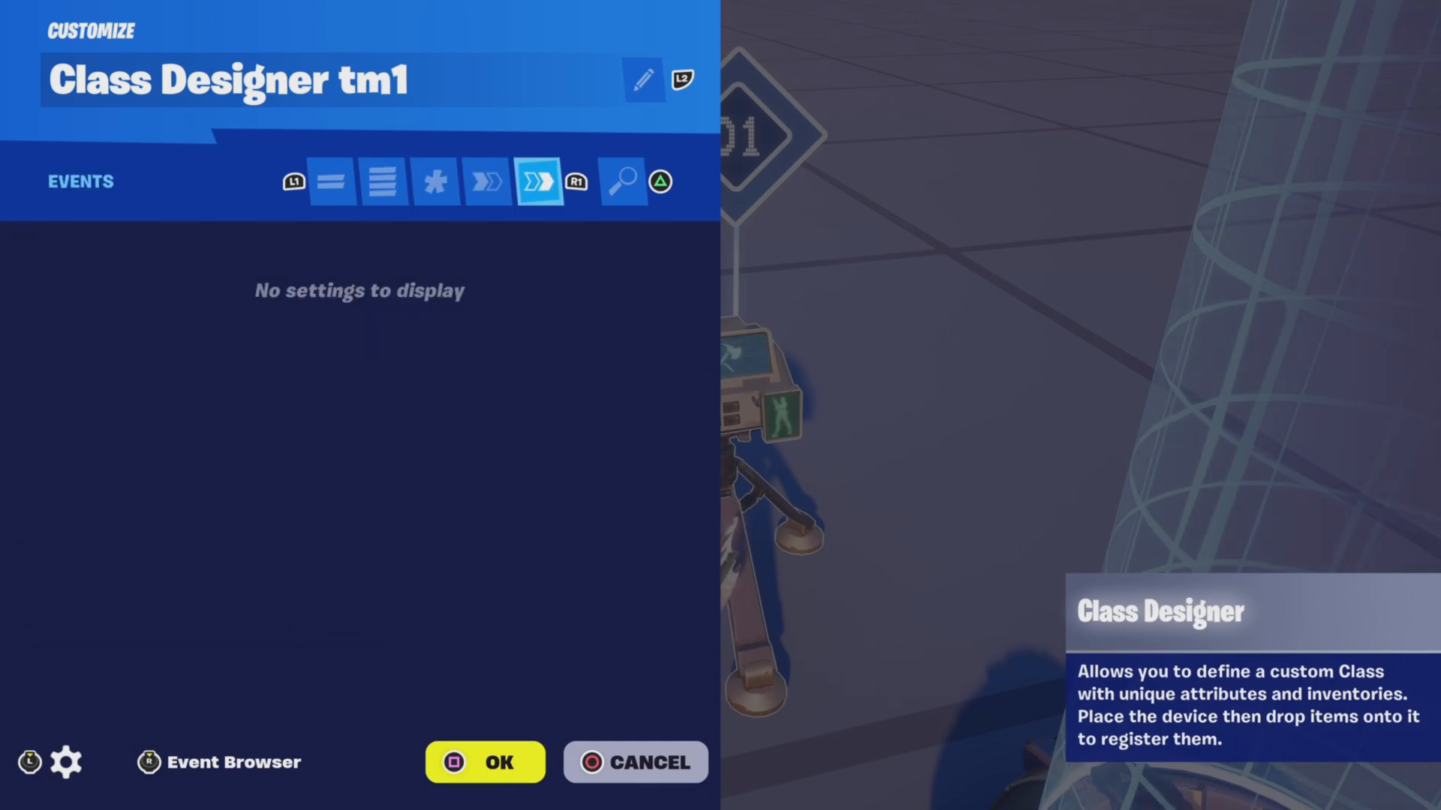
key("Escape")
Open the 01 team settings device's customization and rename the device to Team Settings & Inventory Tm1
key("a")
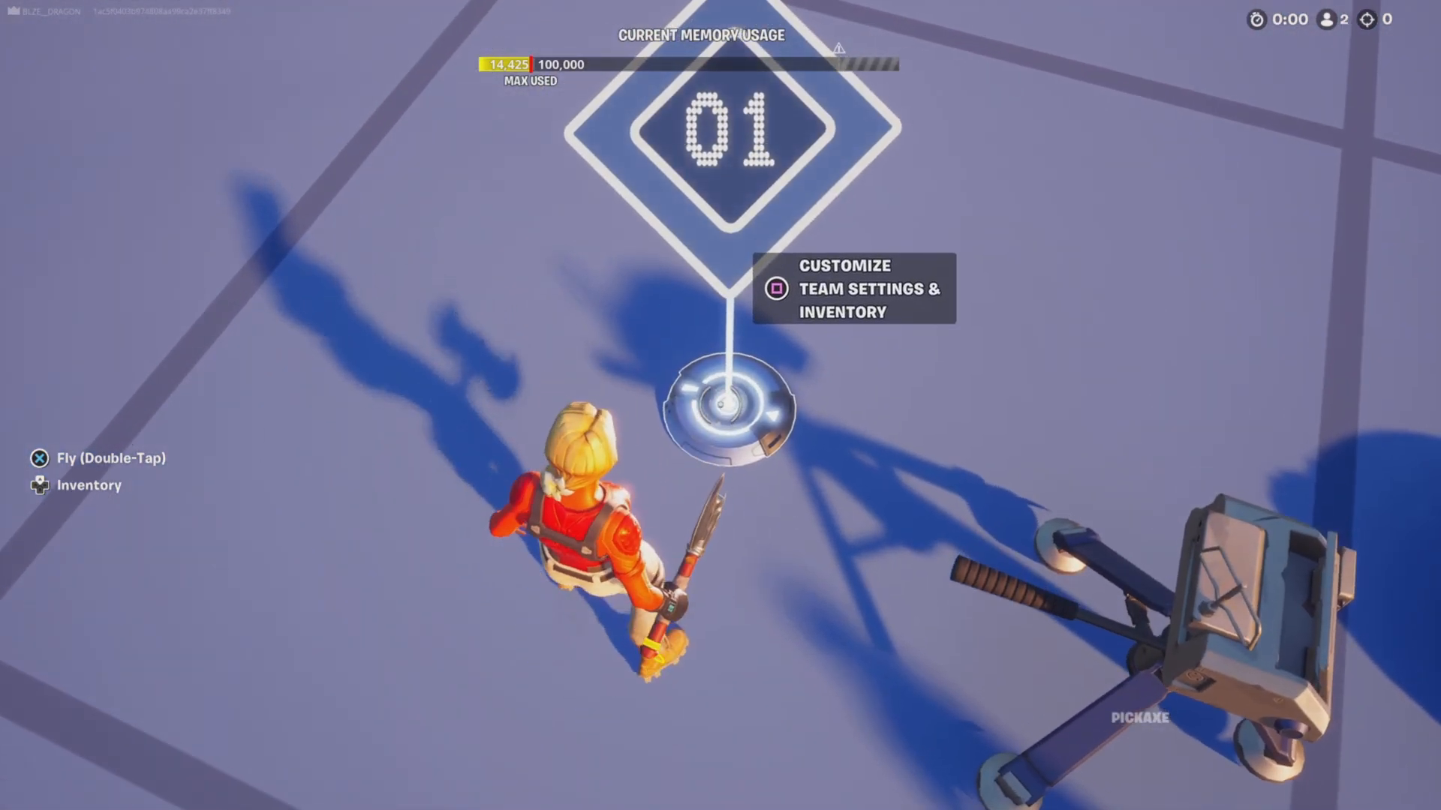
key("e")
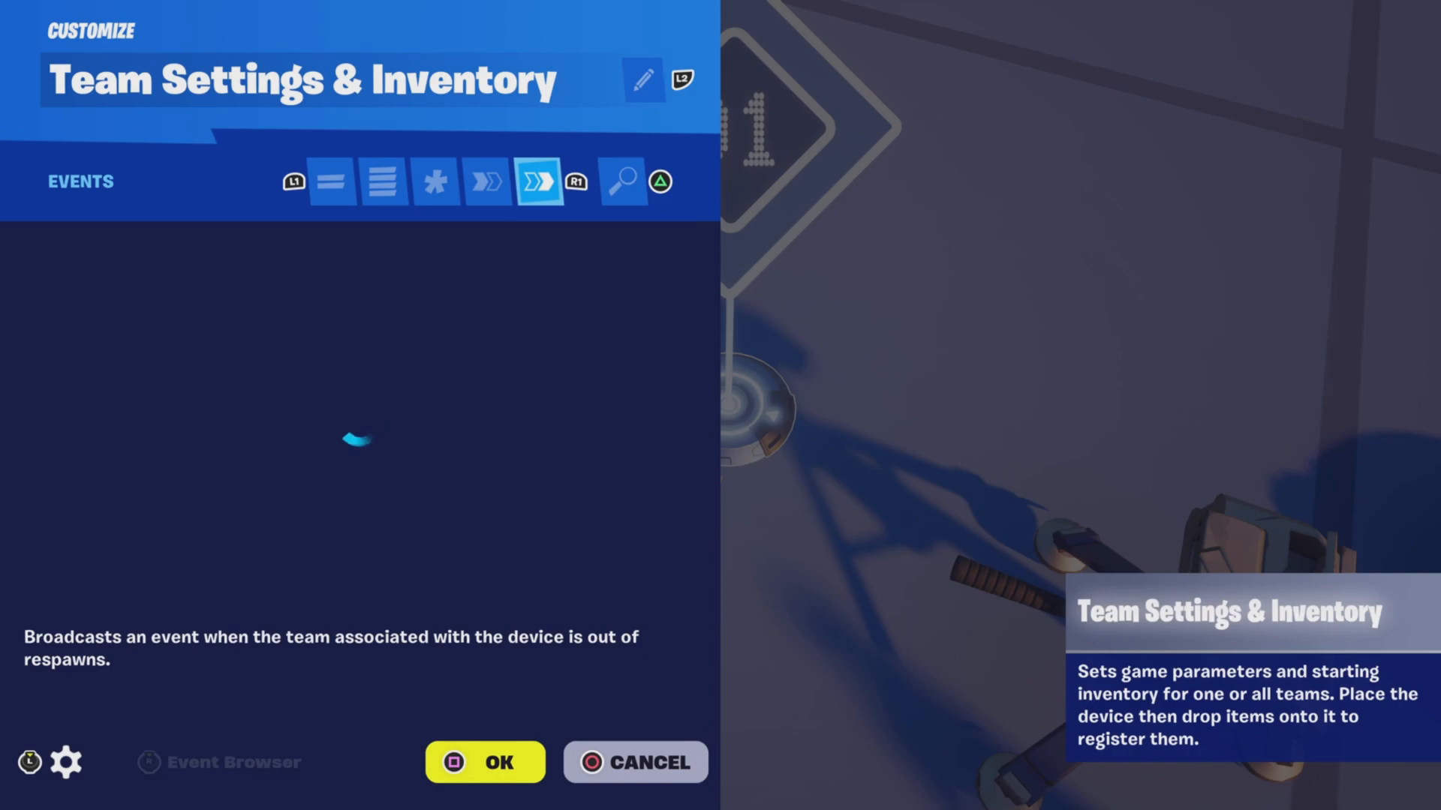
key("l")
key("Return")
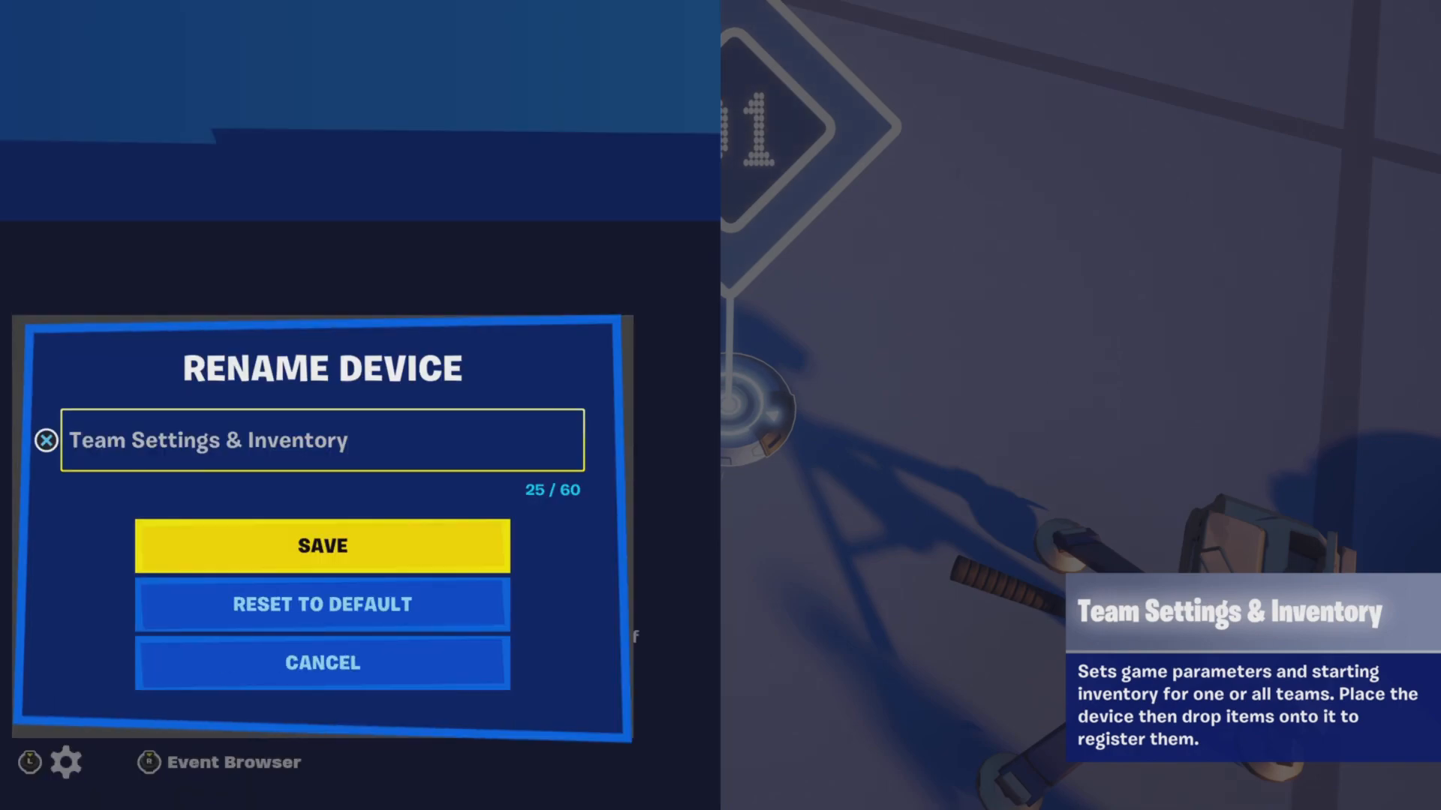
key("Return")
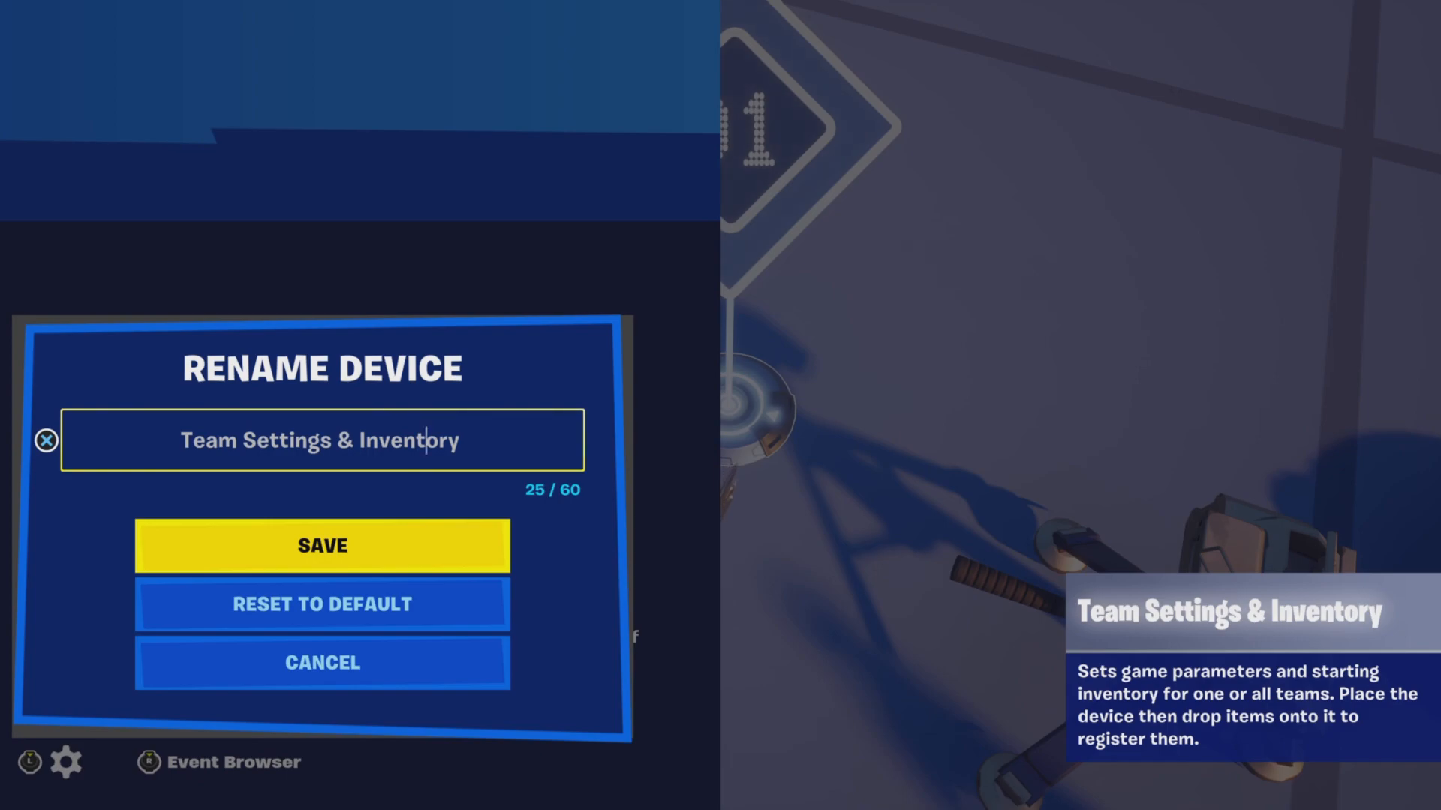
type("Tm1")
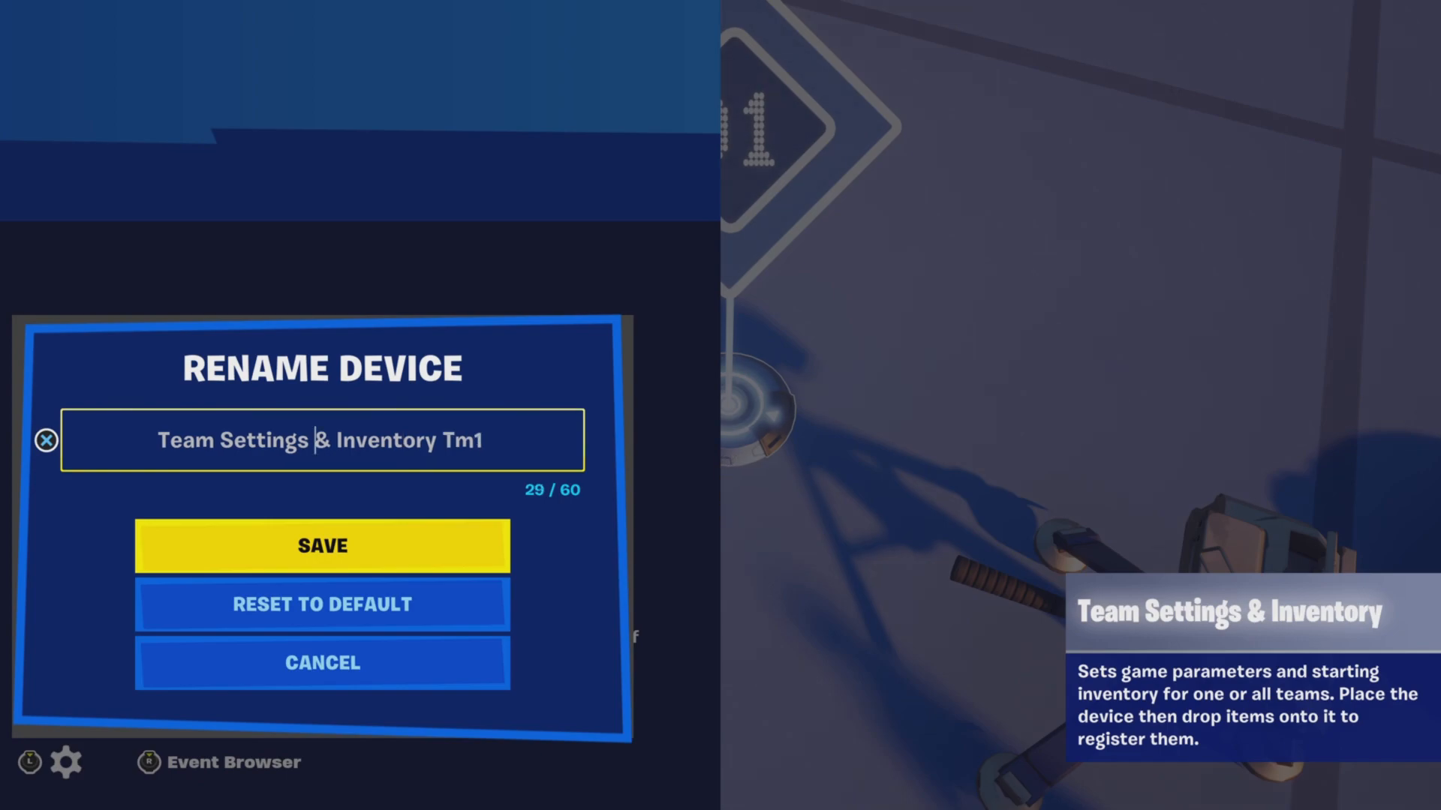
key("Return")
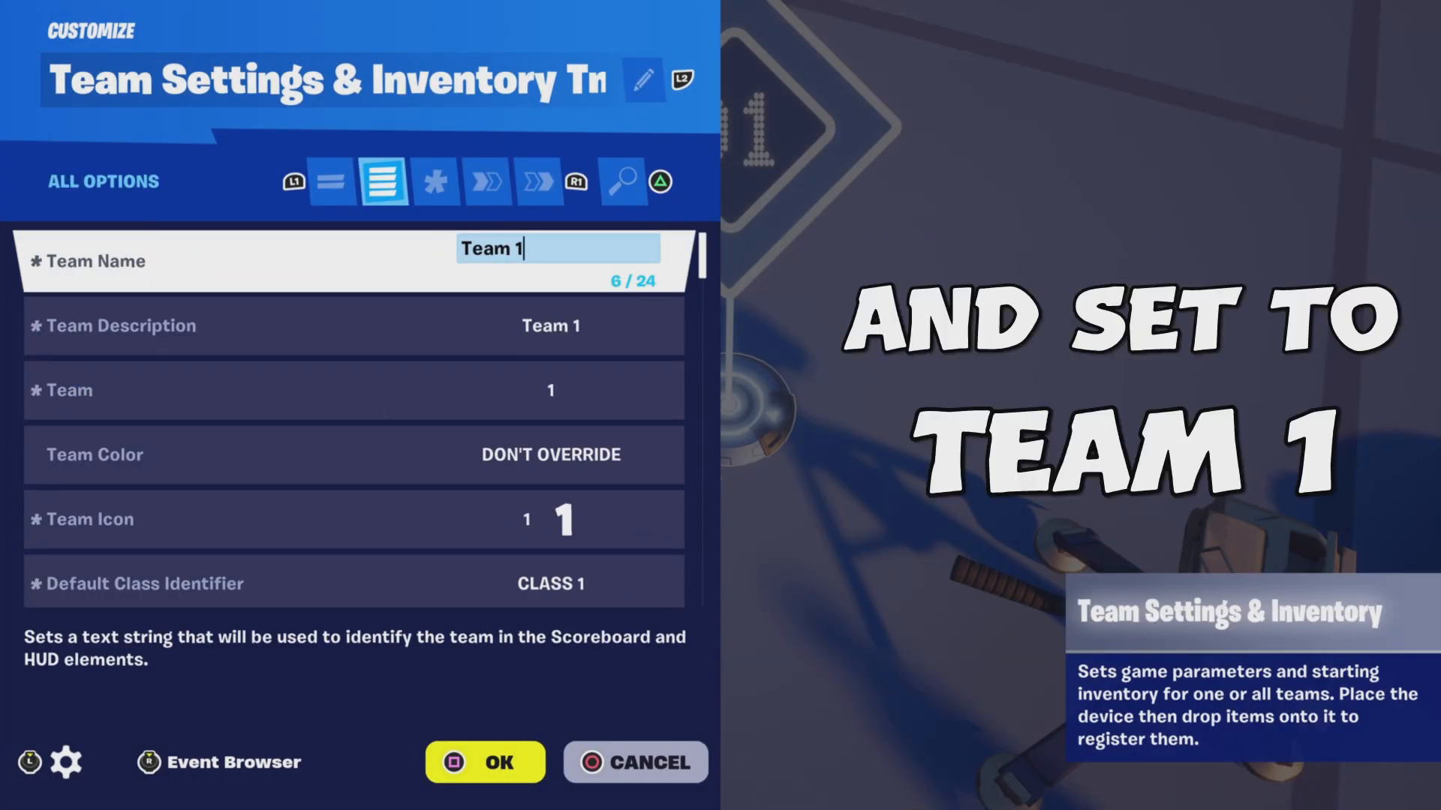
Examine Team Settings & Inventory Tm1's options from team name, icon and default class identifier to item granting and Initial Weapon Ammo
key("Down")
key("Down")
key("Down")
key("Down")
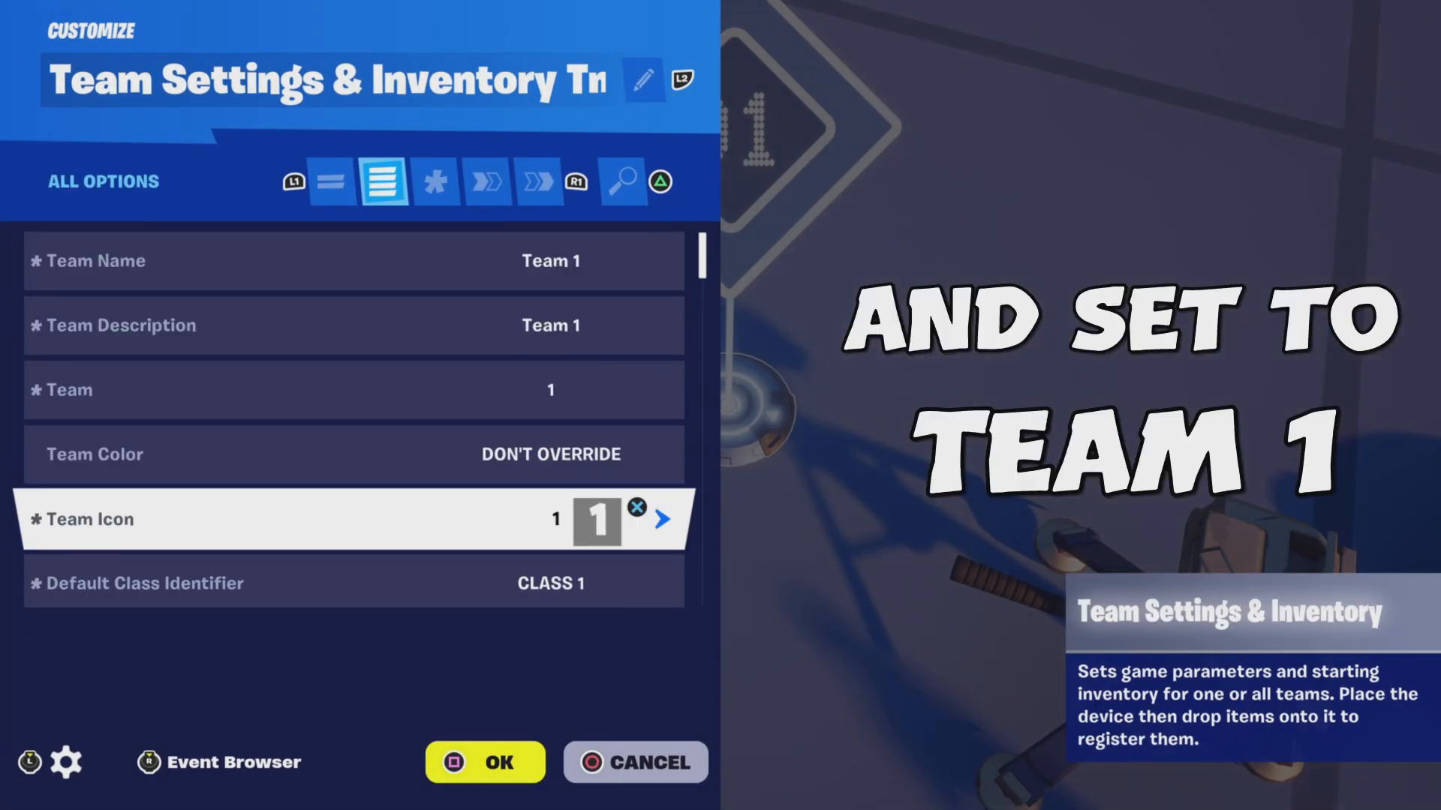
key("Down")
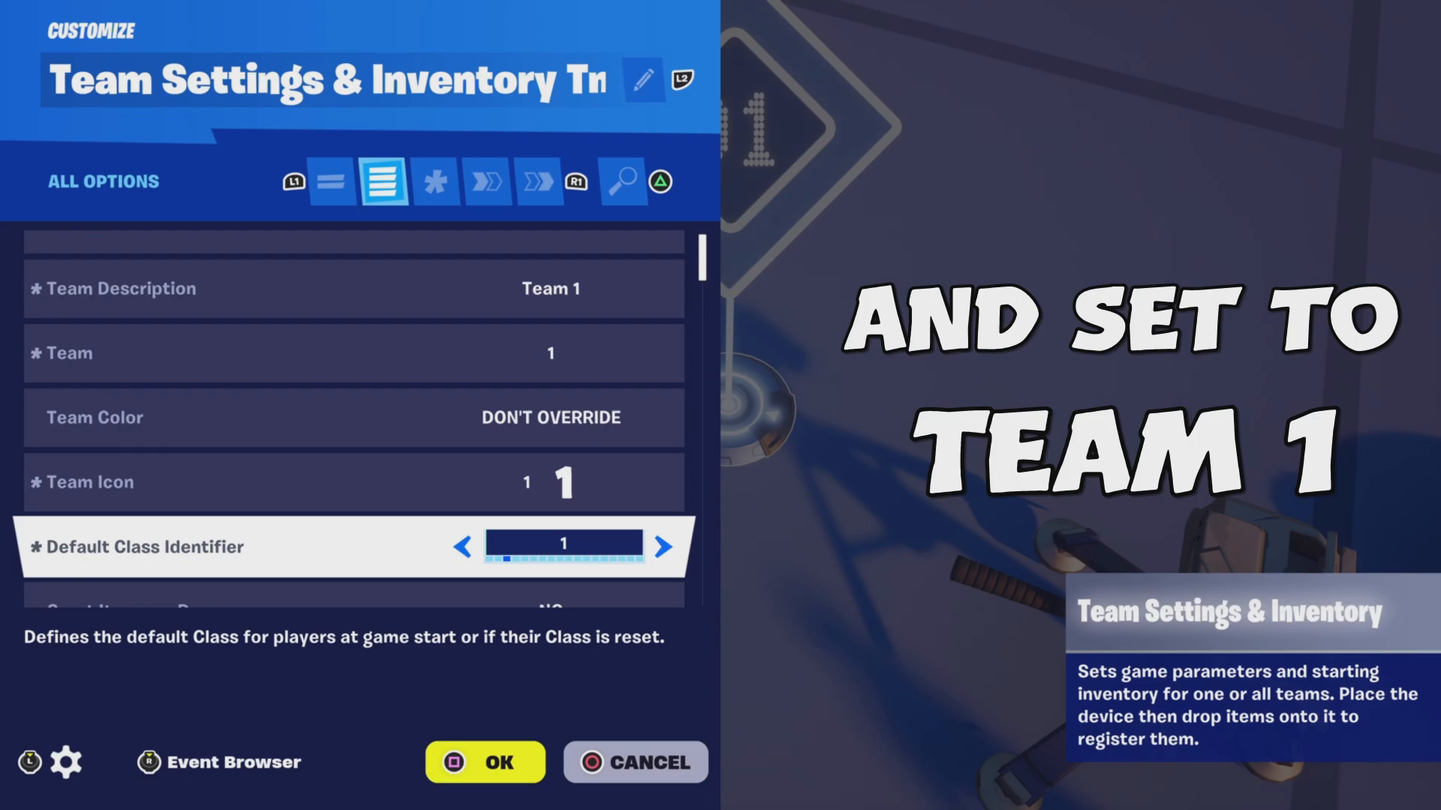
key("Down")
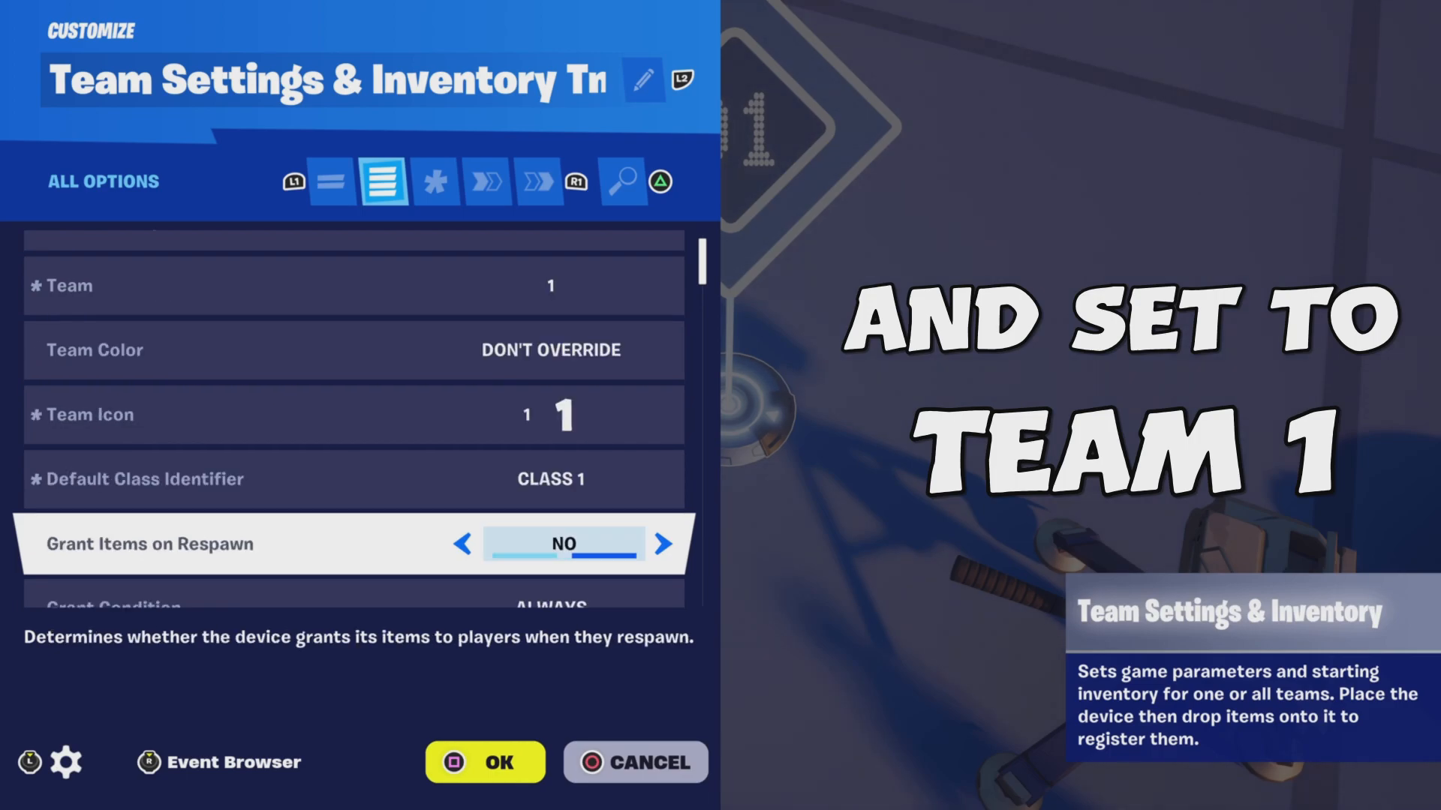
key("Down")
key("Down")
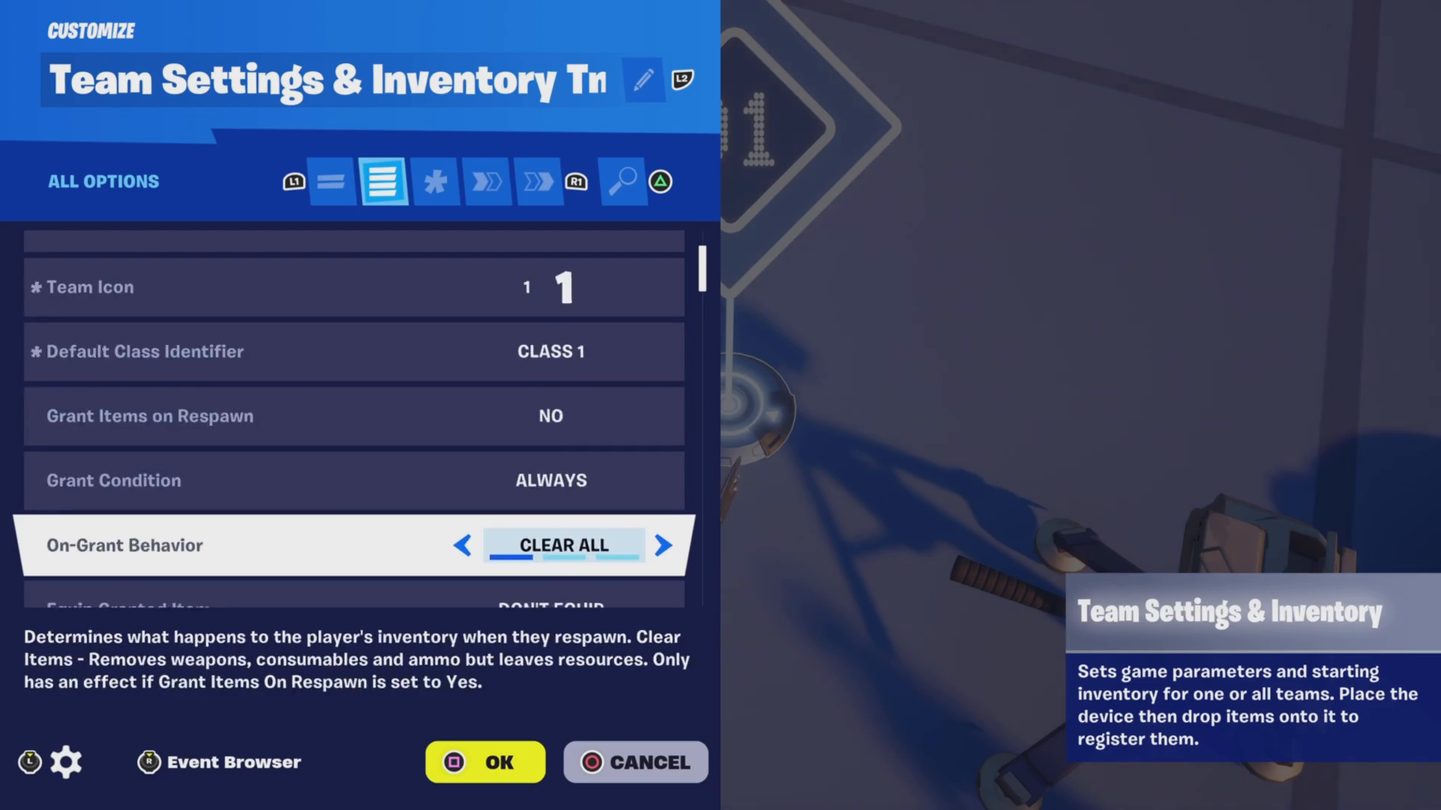
key("Down")
key("Down")
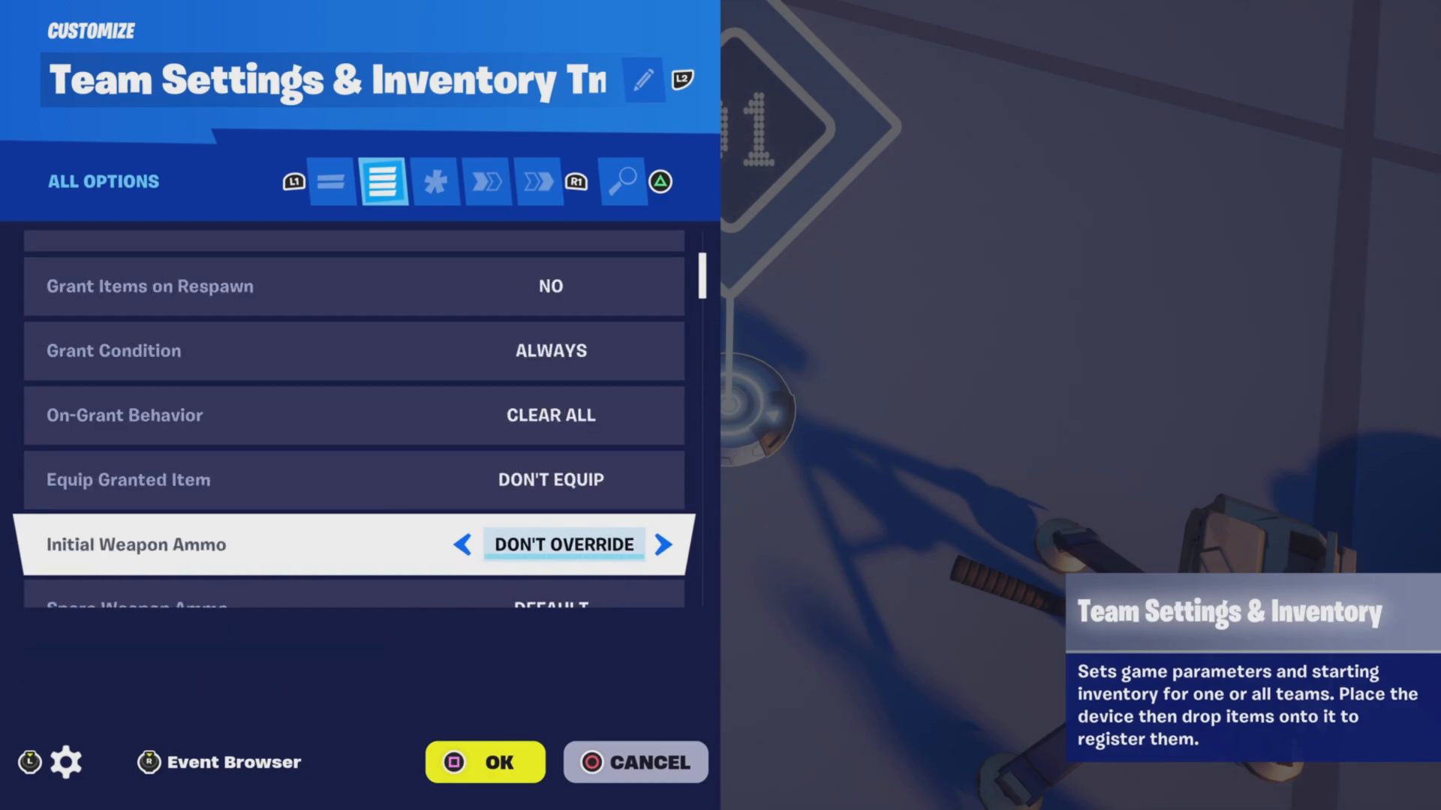
Examine Team Settings & Inventory Tm1's options from spare ammo, pickaxe and invincibility through health values to Allow Shield Recharge
key("Down")
key("Down")
key("Down")
key("Down")
key("Down")
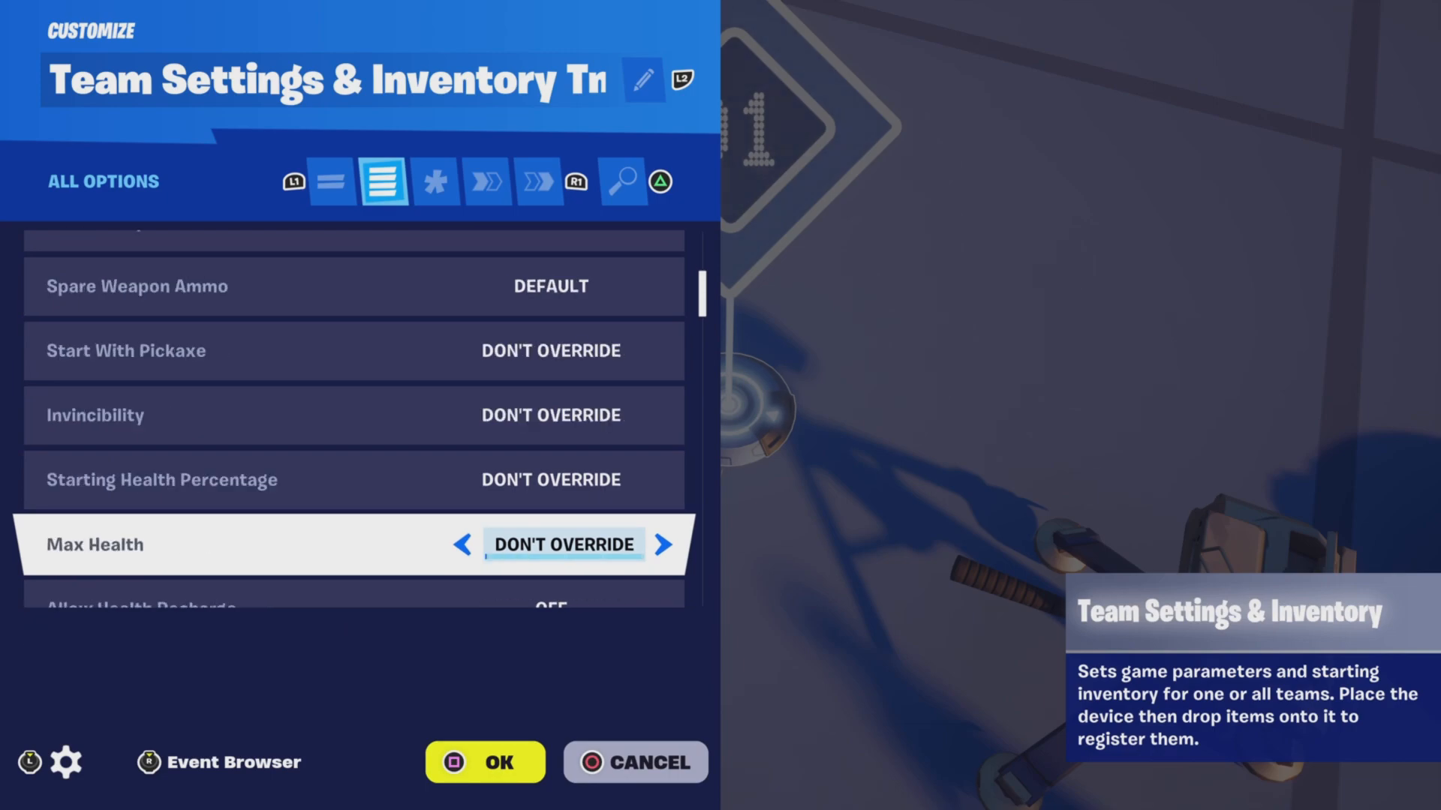
key("Down")
key("Down")
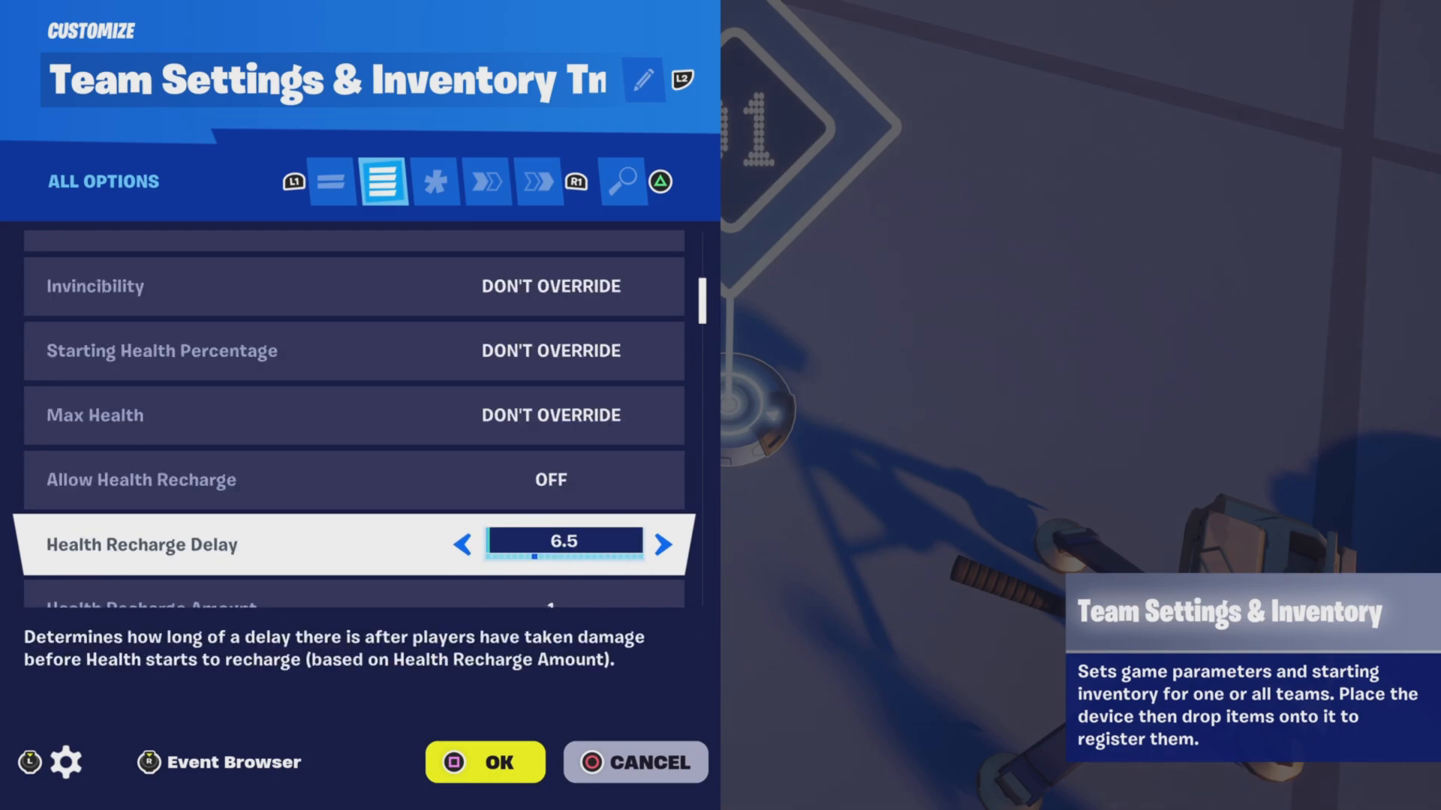
key("Down")
key("Down")
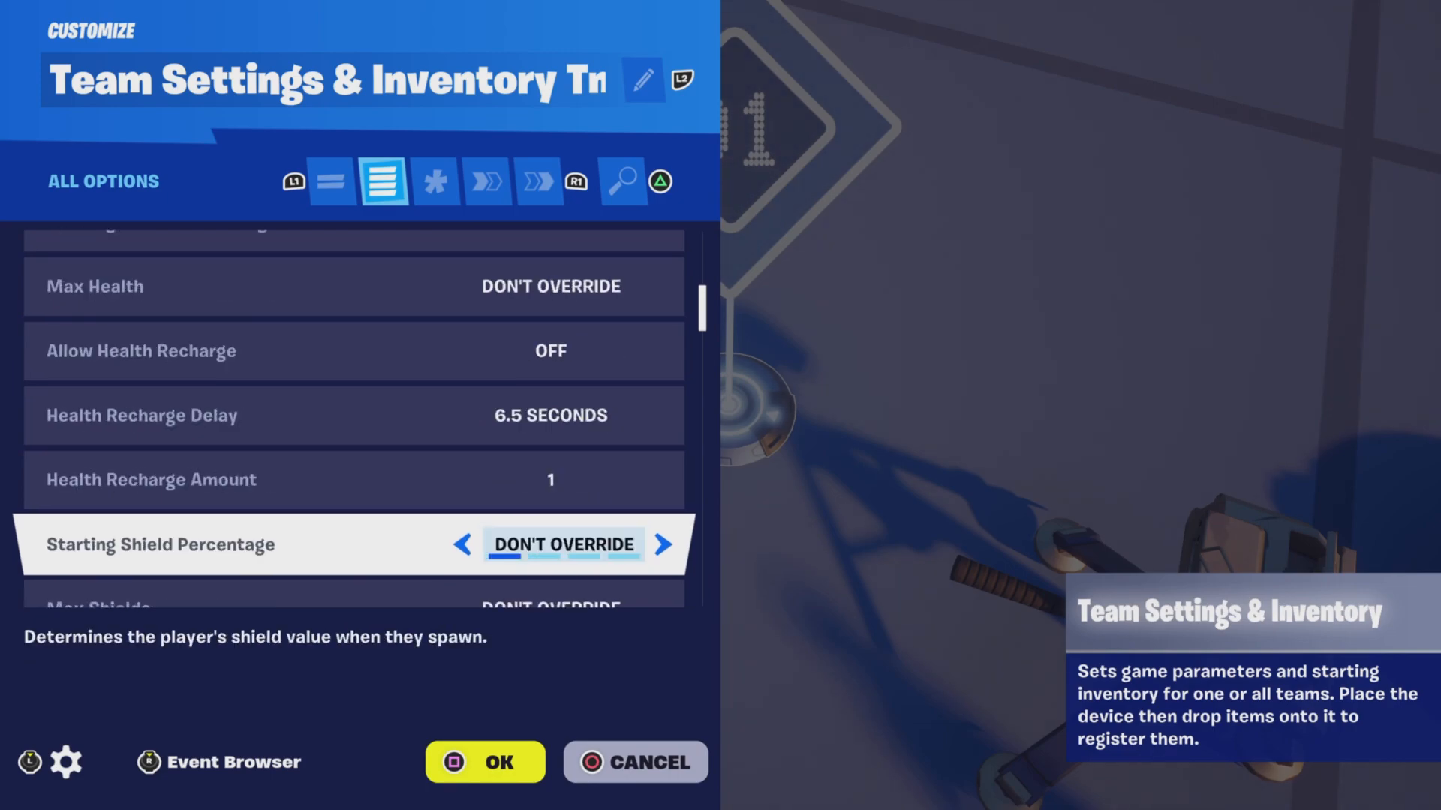
key("Down")
key("Down")
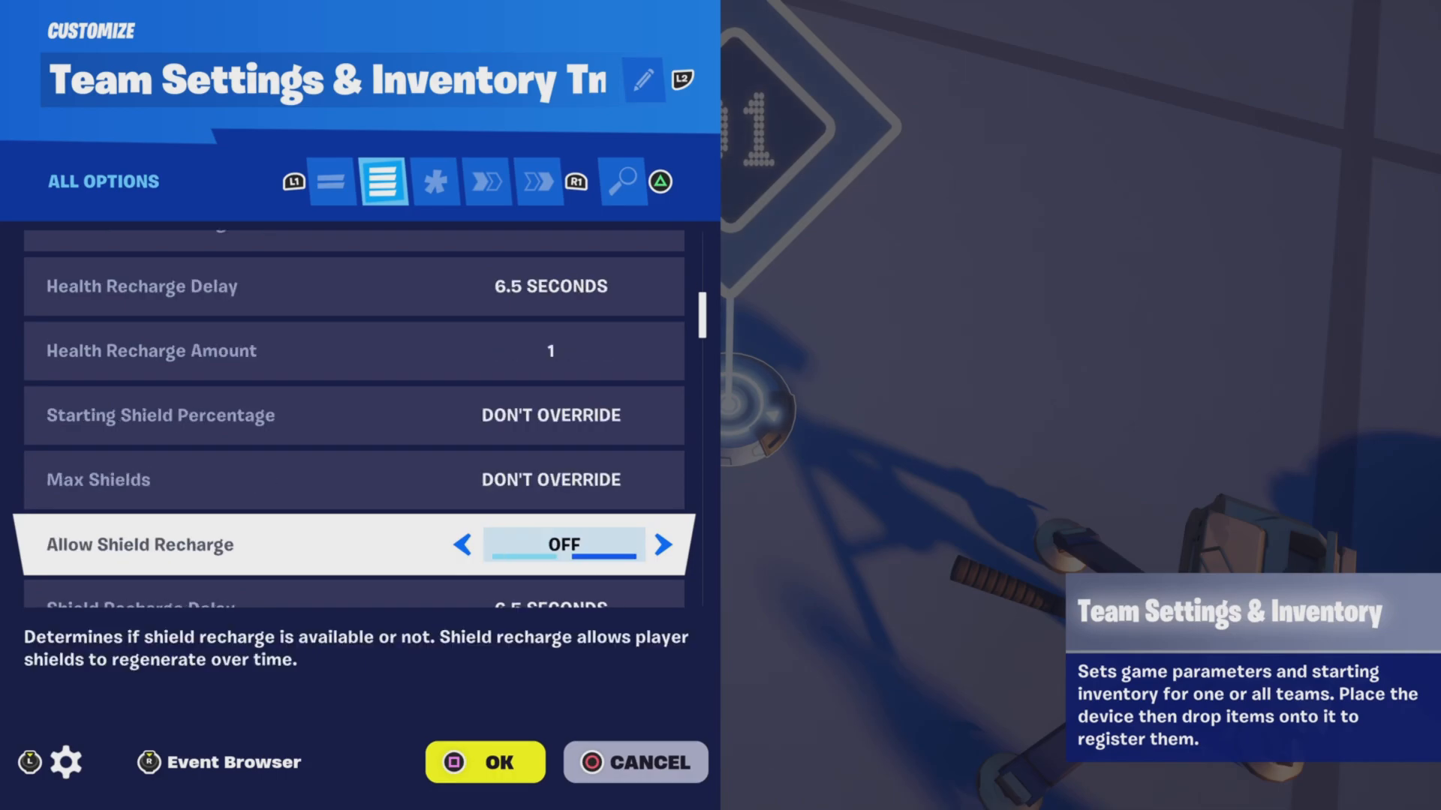
Examine Team Settings & Inventory Tm1's options from Shield Recharge Delay through Glider Redeploy and Down But Not Out to Limit Name Plate Max Distance
key("Down")
key("Down")
key("Down")
key("Down")
key("Down")
key("Down")
key("Down")
key("Down")
key("Down")
key("Down")
key("Down")
key("Down")
key("Down")
key("Down")
key("Down")
key("Down")
key("Down")
key("Down")
key("Down")
key("Down")
key("Down")
key("Down")
key("Down")
key("Down")
key("Down")
key("Down")
key("Down")
key("Down")
key("Down")
key("Down")
key("Down")
key("Down")
key("Down")
key("Down")
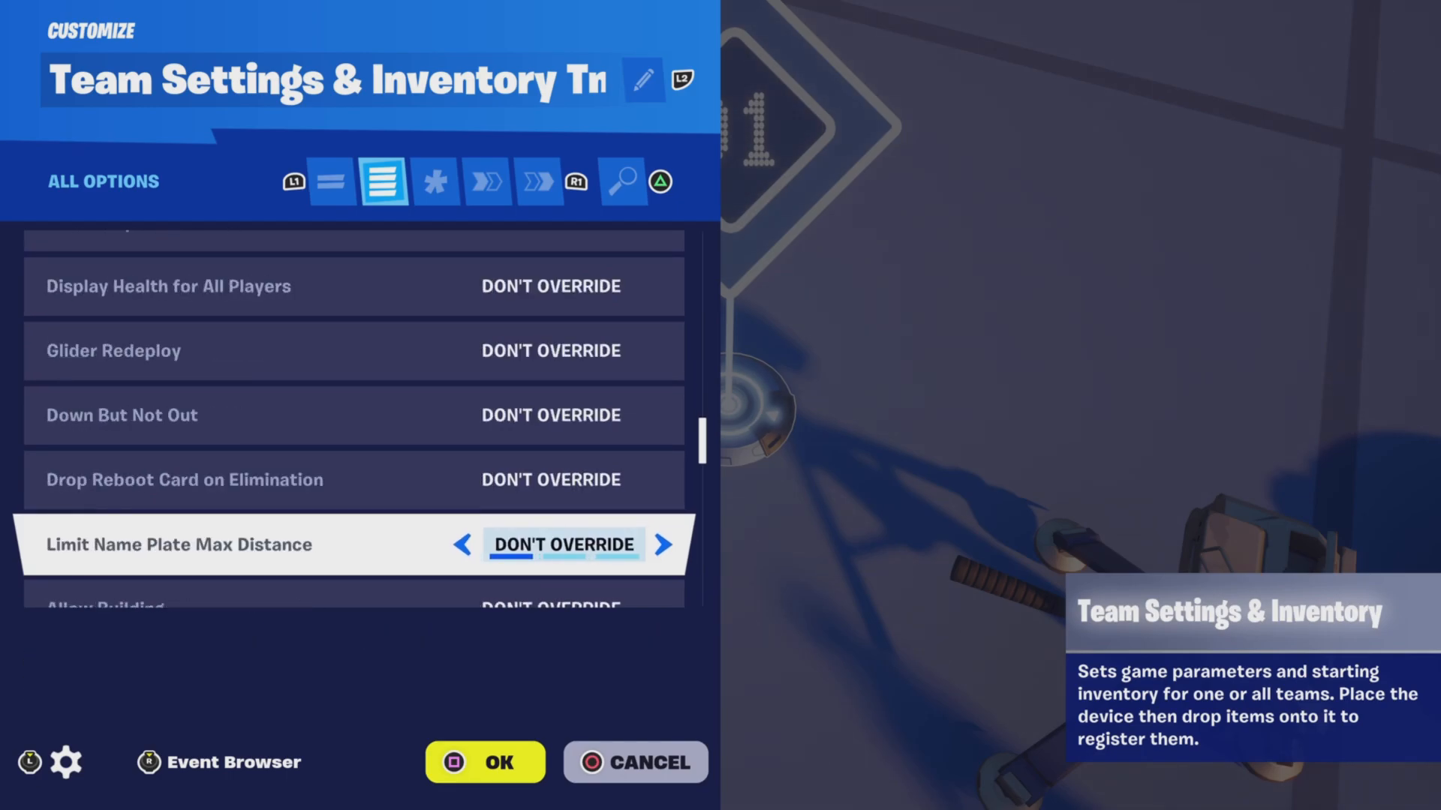
Examine Team Settings & Inventory Tm1's options for building, spawn limit, After Last Spawn Go To, maximum initial team size and team size ratio
key("Down")
key("Down")
key("Down")
key("Down")
key("Down")
key("Down")
key("Down")
key("Down")
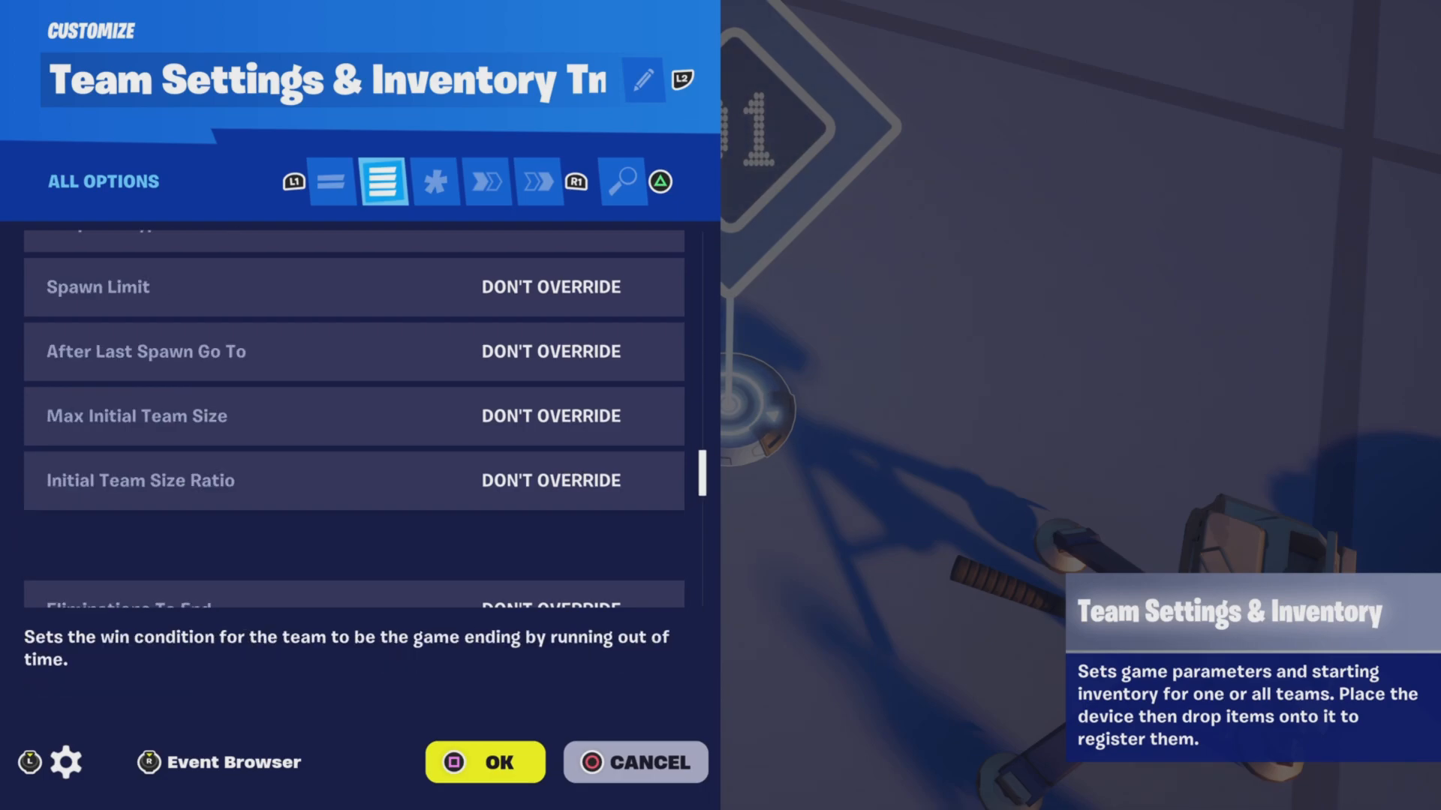
Examine Team Settings & Inventory Tm1's remaining options from Eliminations To End onward
key("Down")
key("Down")
key("Down")
key("Down")
key("Down")
key("Down")
key("Down")
key("Down")
key("Down")
key("Down")
key("Down")
key("Down")
key("Down")
key("Down")
key("Down")
key("Down")
key("Down")
key("Down")
key("Down")
key("Down")
key("Down")
key("Down")
key("Down")
key("Down")
key("Down")
key("Down")
key("Down")
key("Down")
key("Down")
Examine Team Settings & Inventory Tm1's End Round function and its respawn, elimination and spawn events, and close its settings
key("R1")
key("R1")
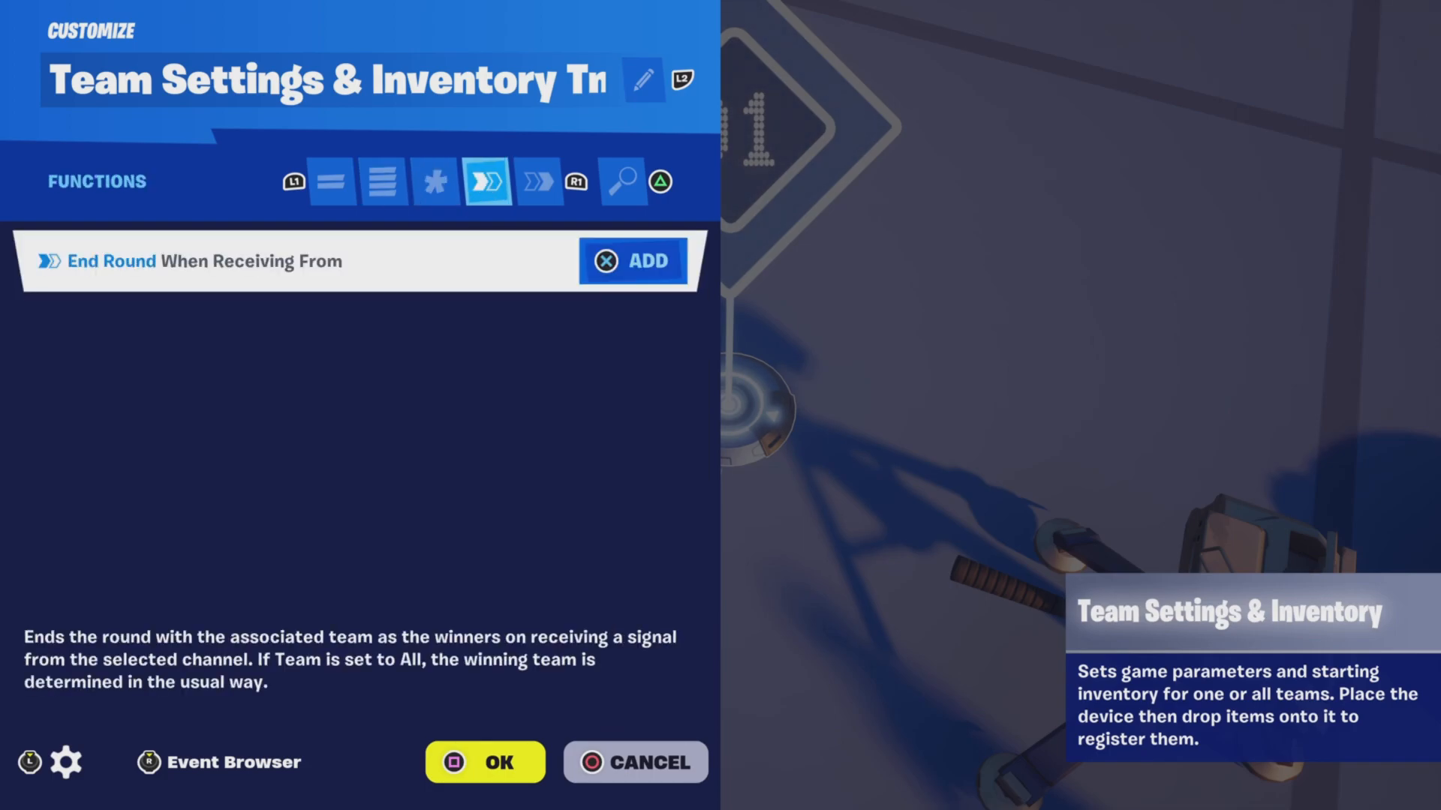
key("R1")
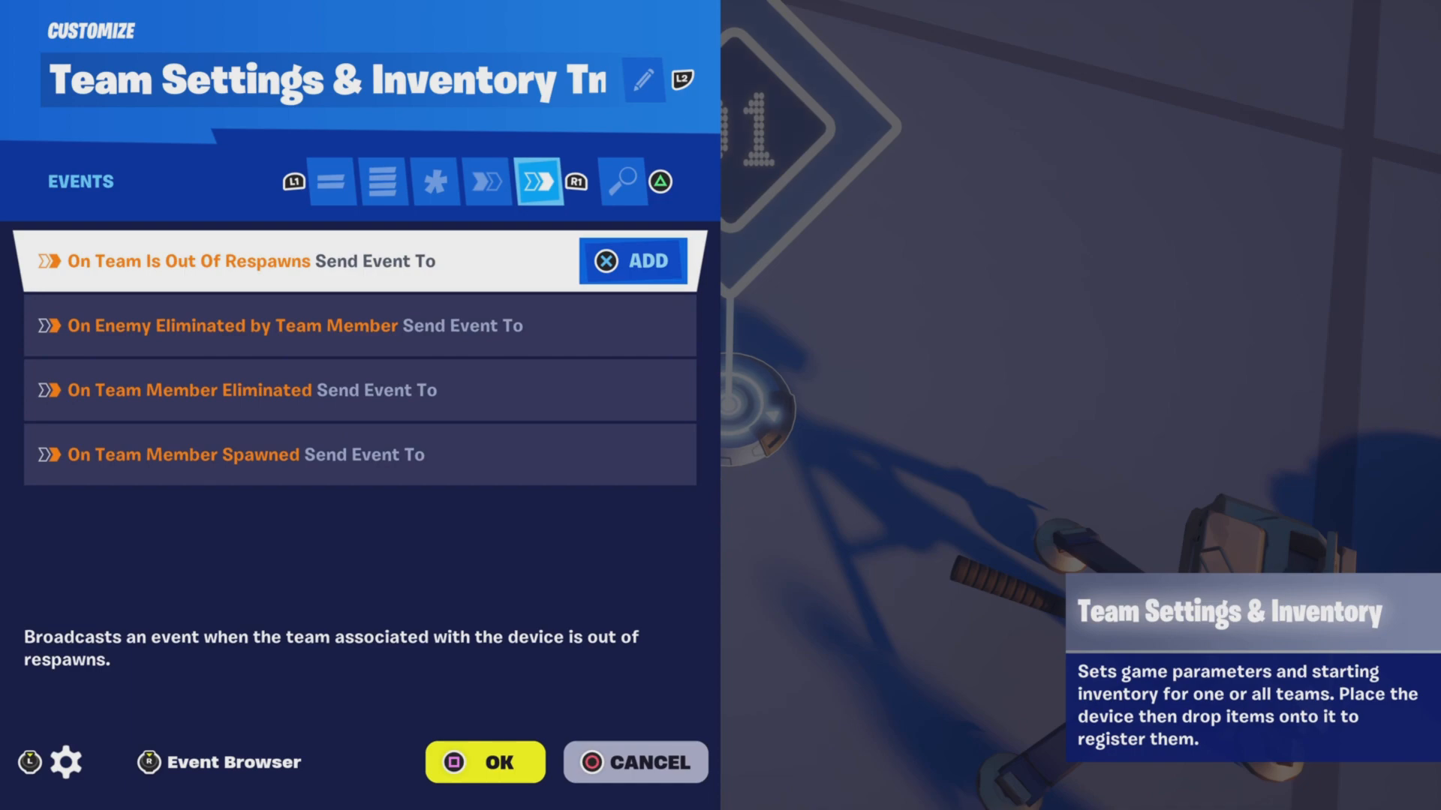
key("L1")
key("R1")
key("Escape")
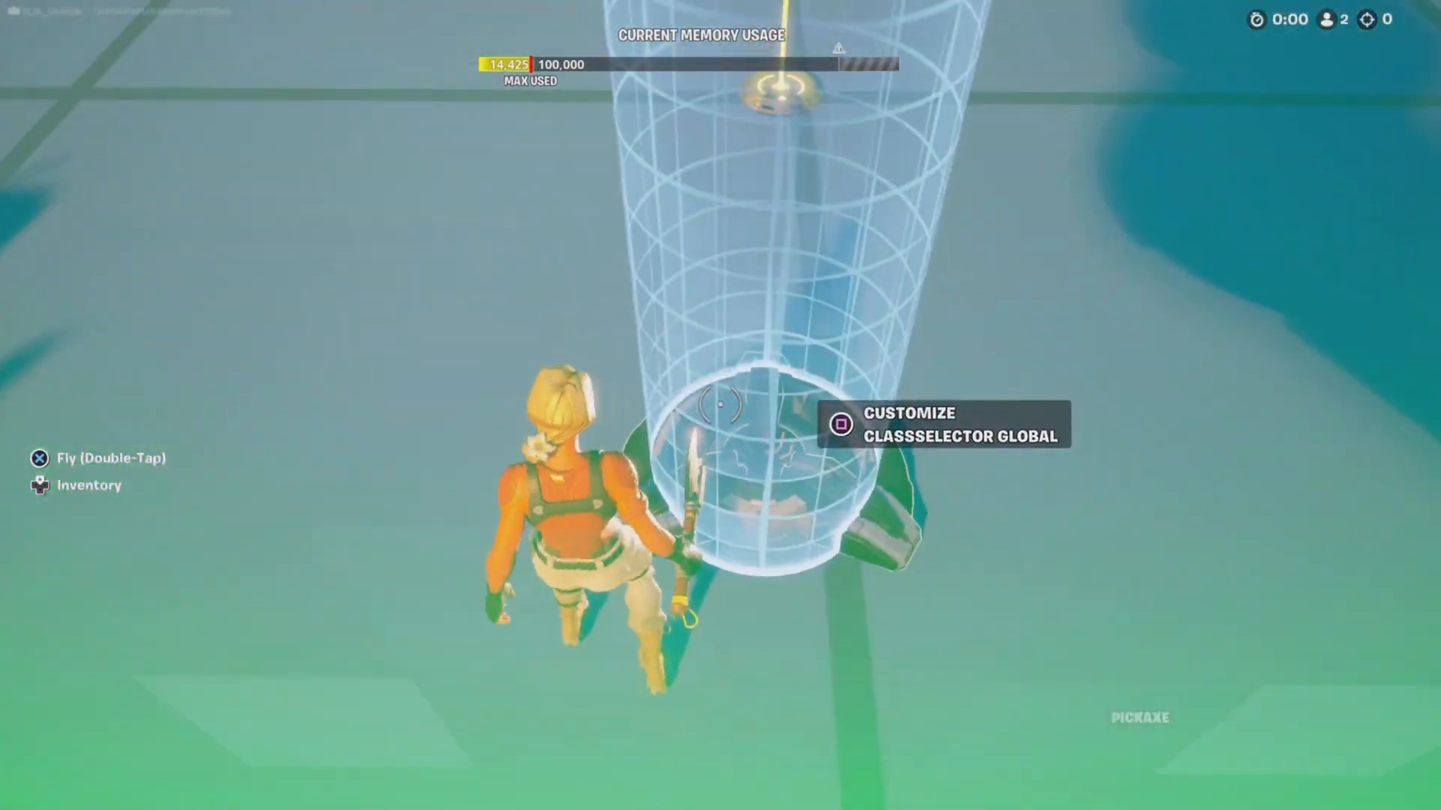
Open ClassSelector Global and examine its options from Class to Switch to and Team to Switch to through Restore Health and Shields on Switch
key("e")
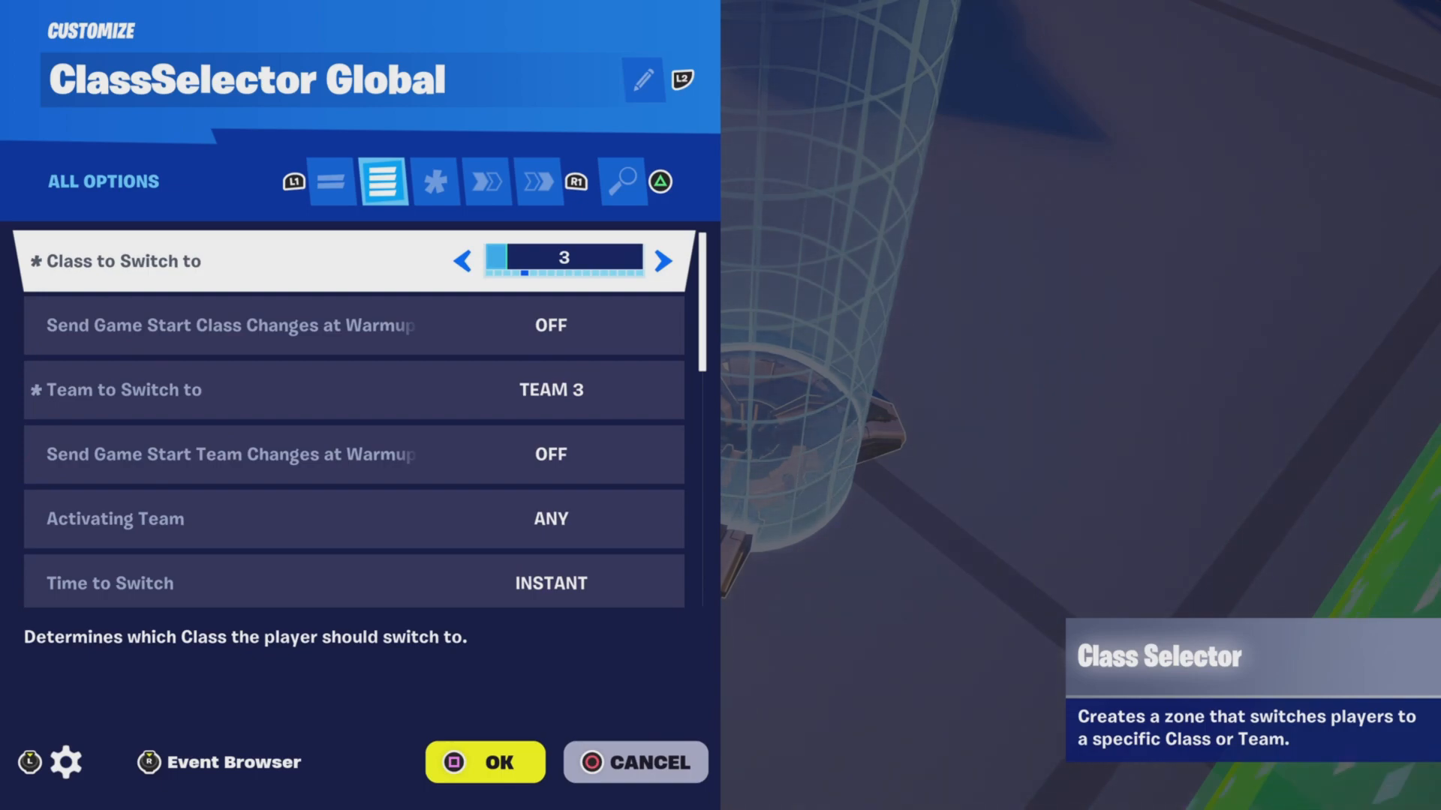
key("Down")
key("Down")
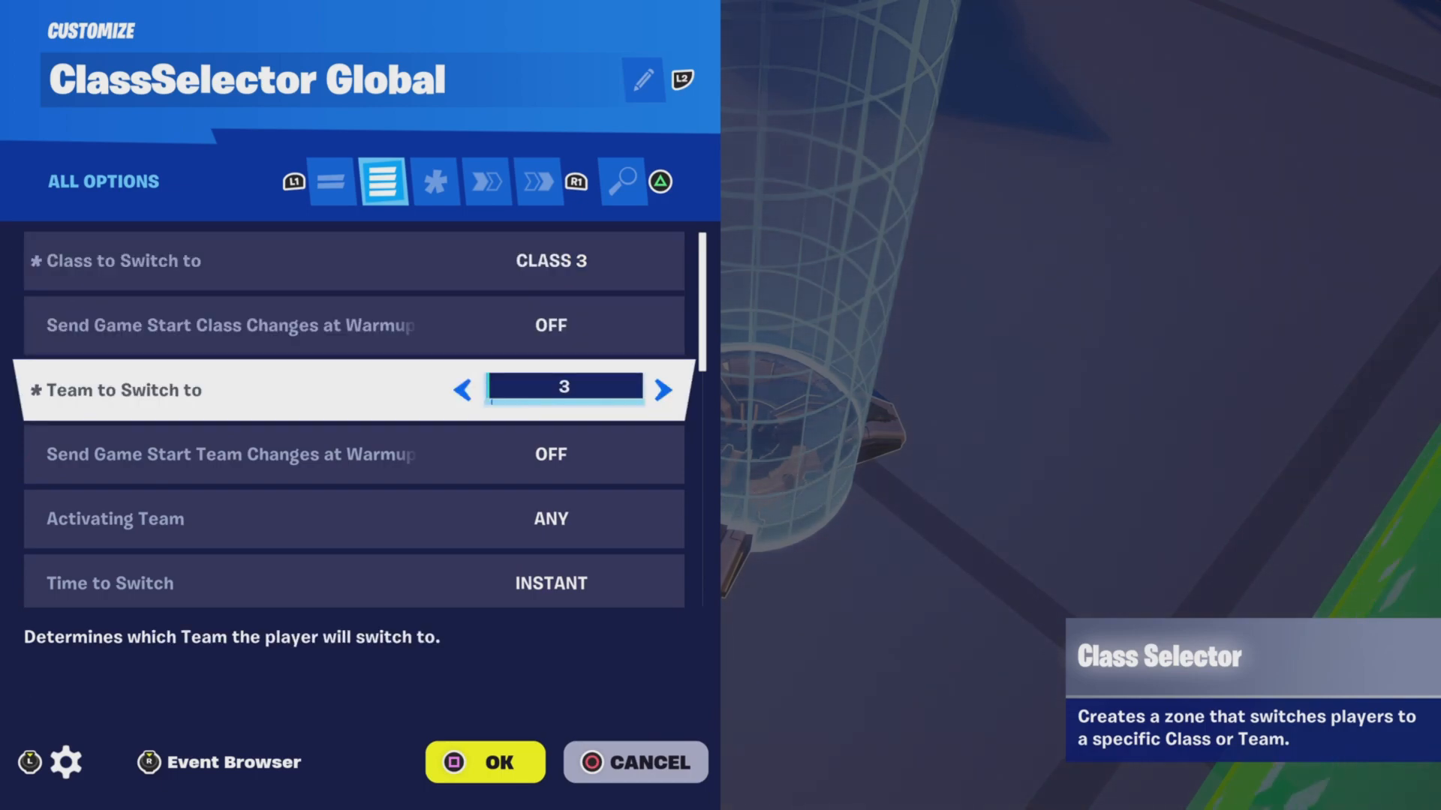
key("Down")
key("Down")
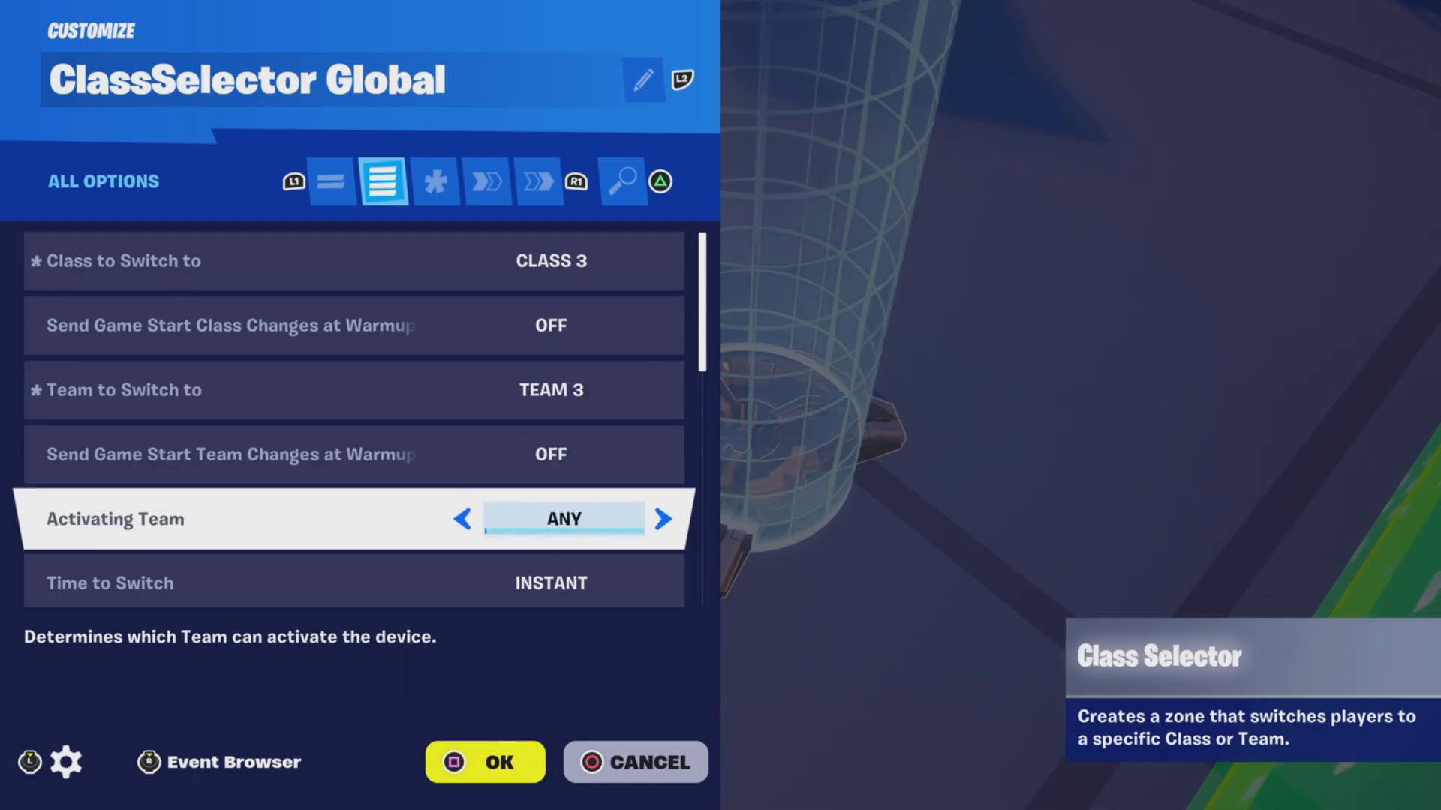
key("Down")
key("Down")
key("Down")
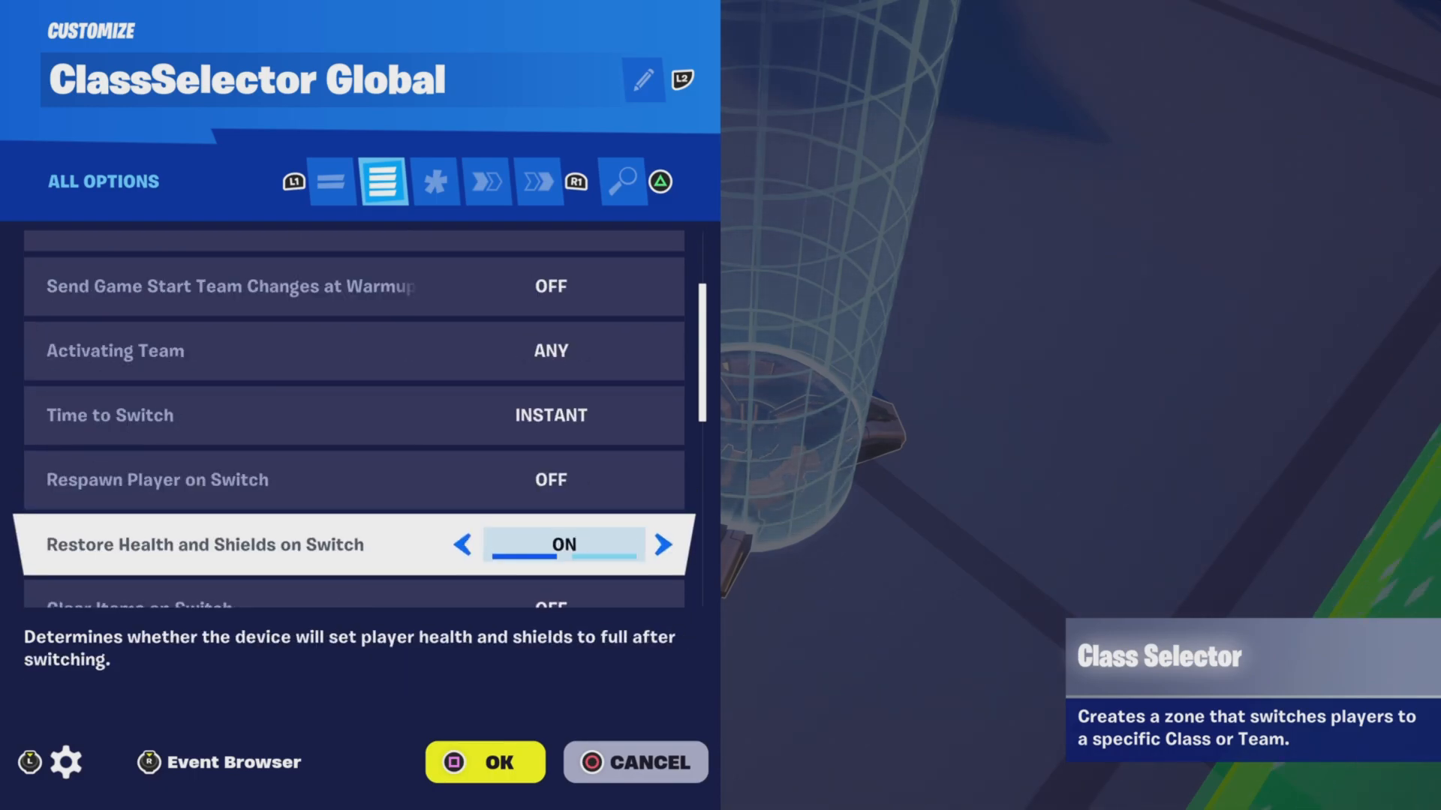
Examine ClassSelector Global's remaining options, from Clear Items on Switch and volume size through visibility and accent color to activation and zone audio
key("Down")
key("Down")
key("Down")
key("Down")
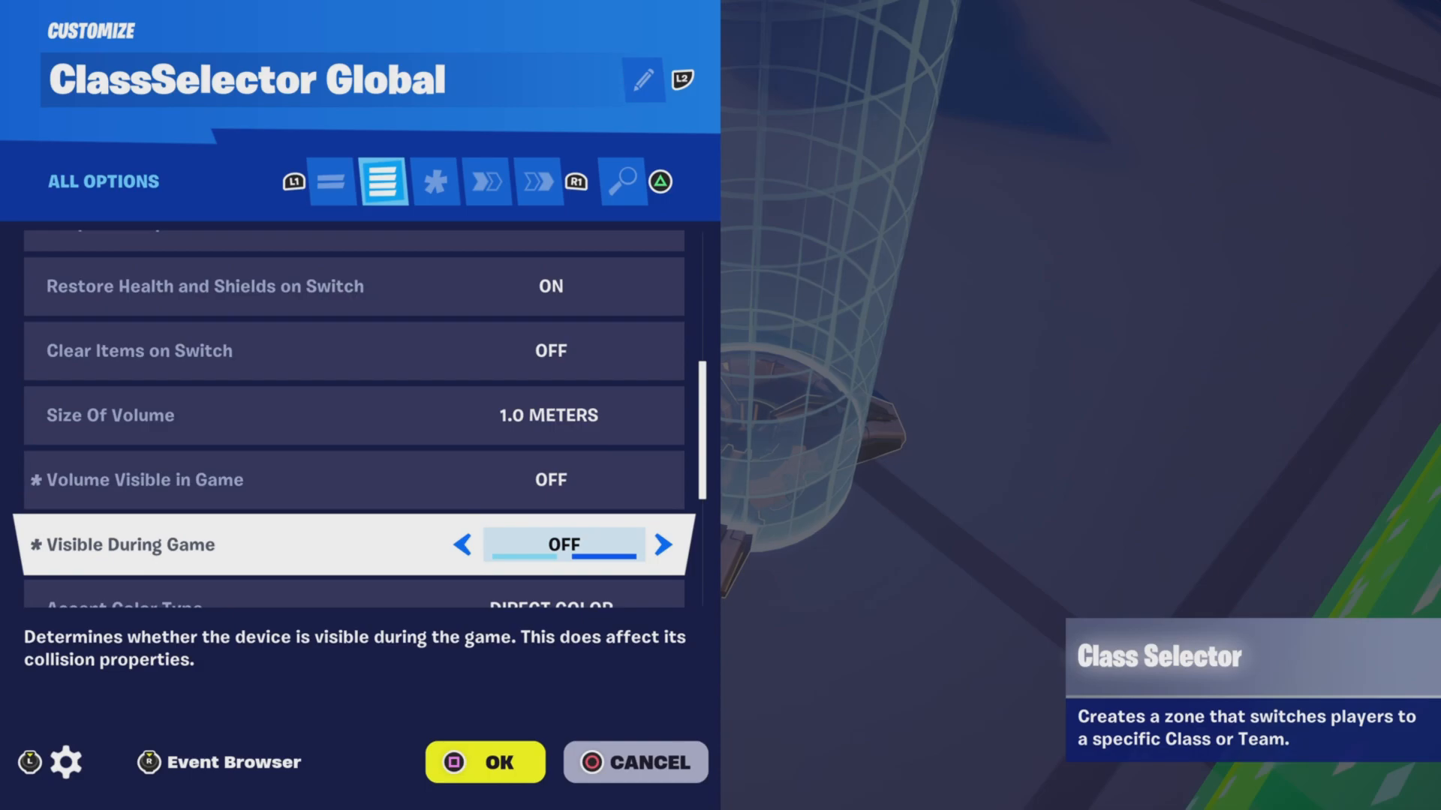
key("Down")
key("Down")
key("Down")
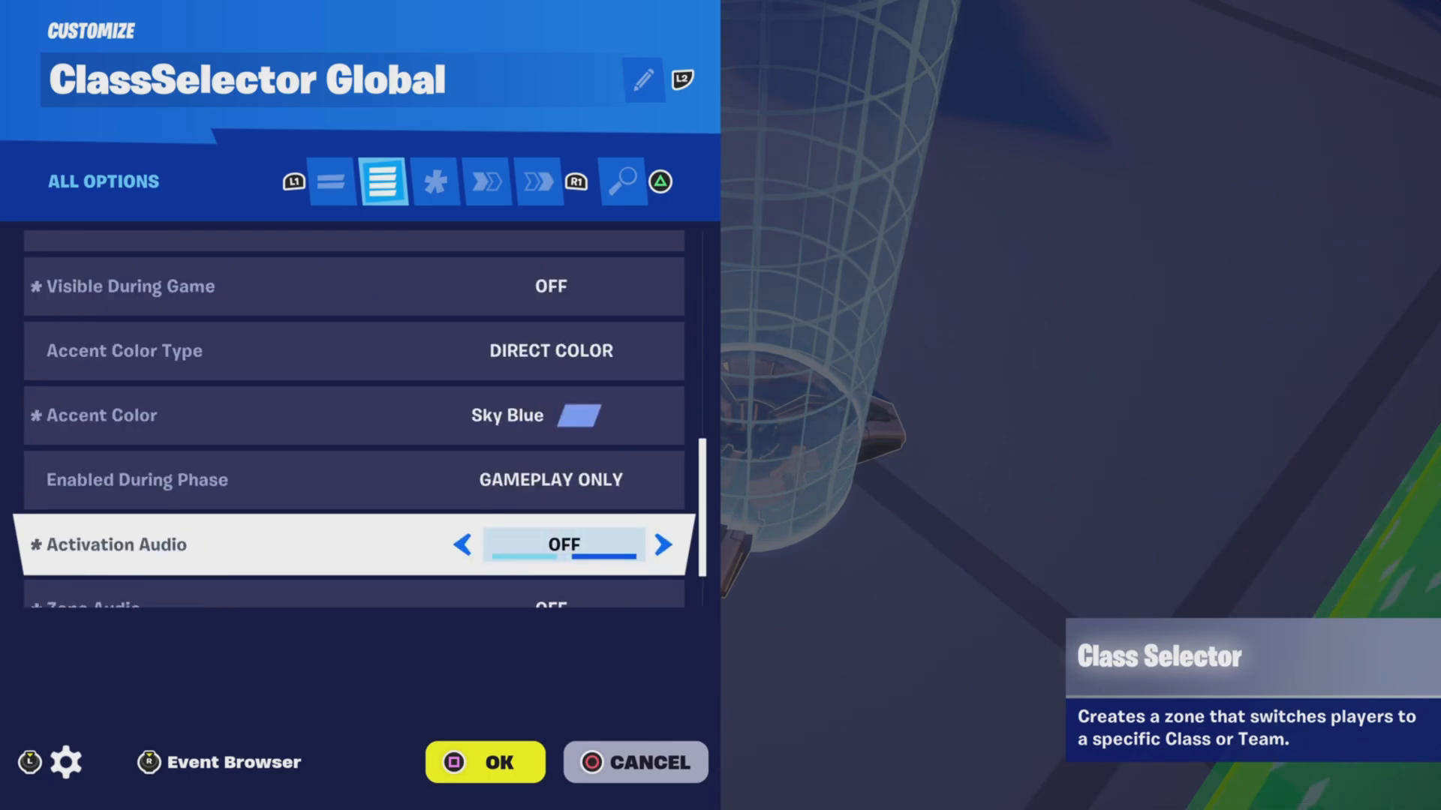
key("Down")
key("Down")
Examine ClassSelector Global's functions, including the player spawners bound to Change Player to Team and Class, and its events, and close its settings
key("e")
key("e")
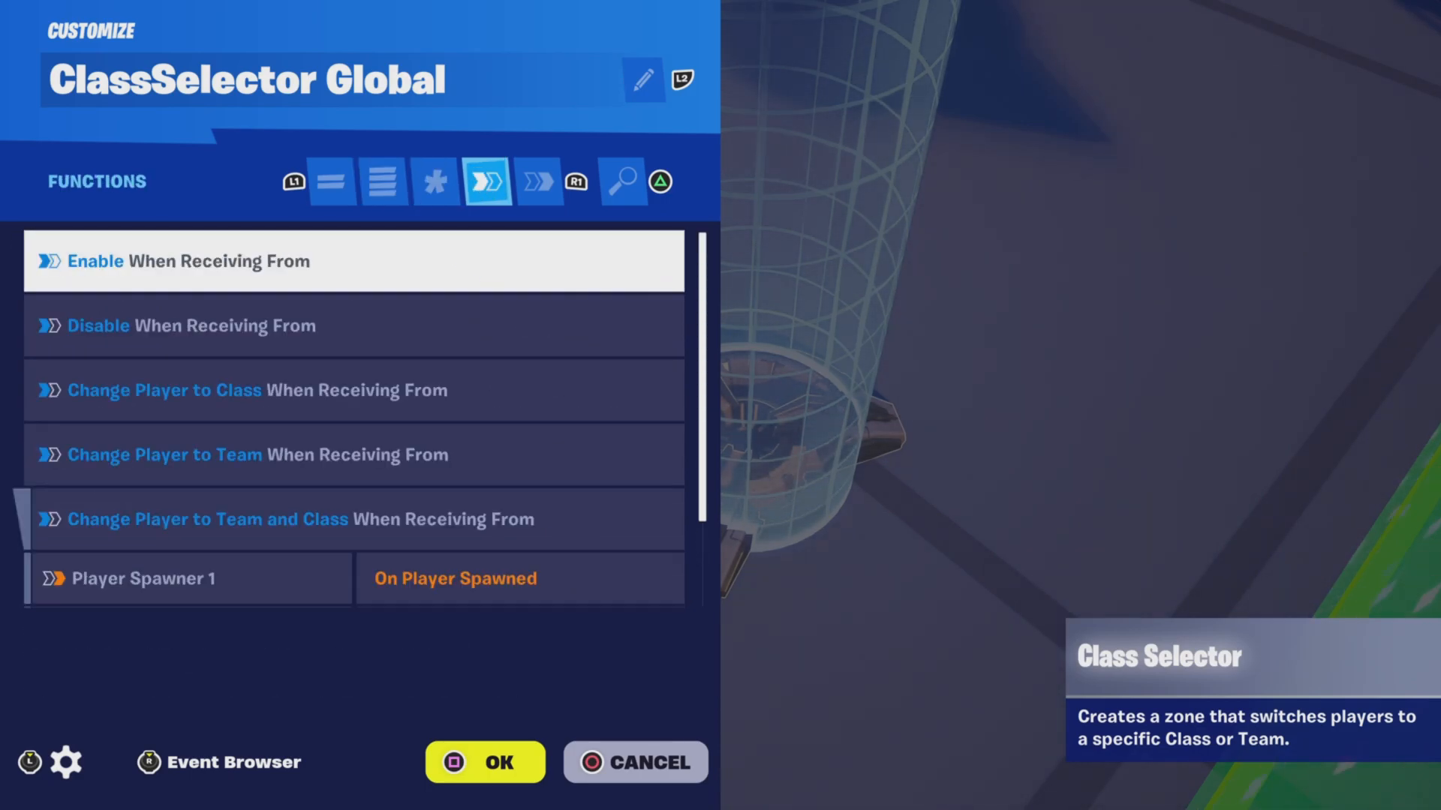
key("Down")
key("Down")
key("Down")
key("Down")
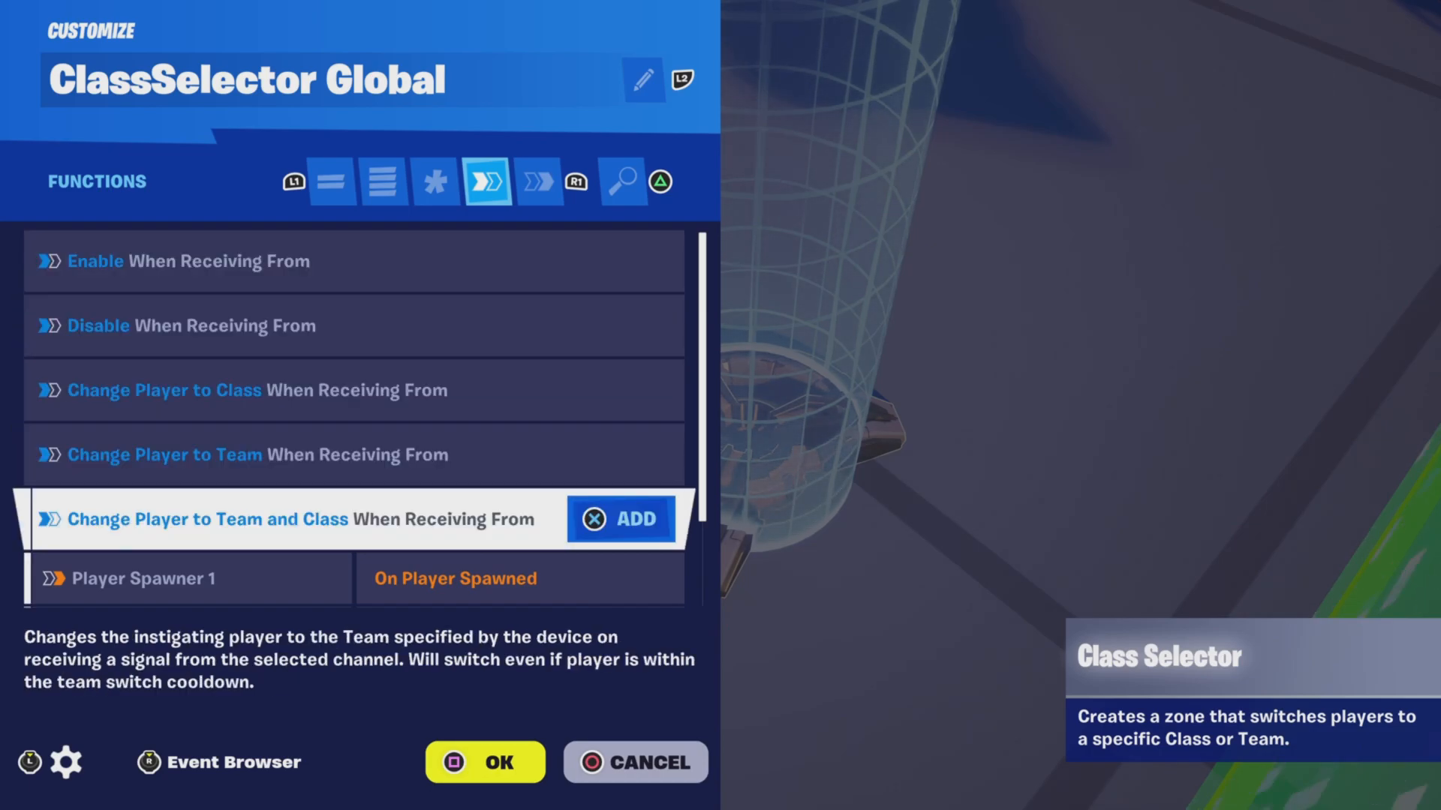
key("Down")
key("Down")
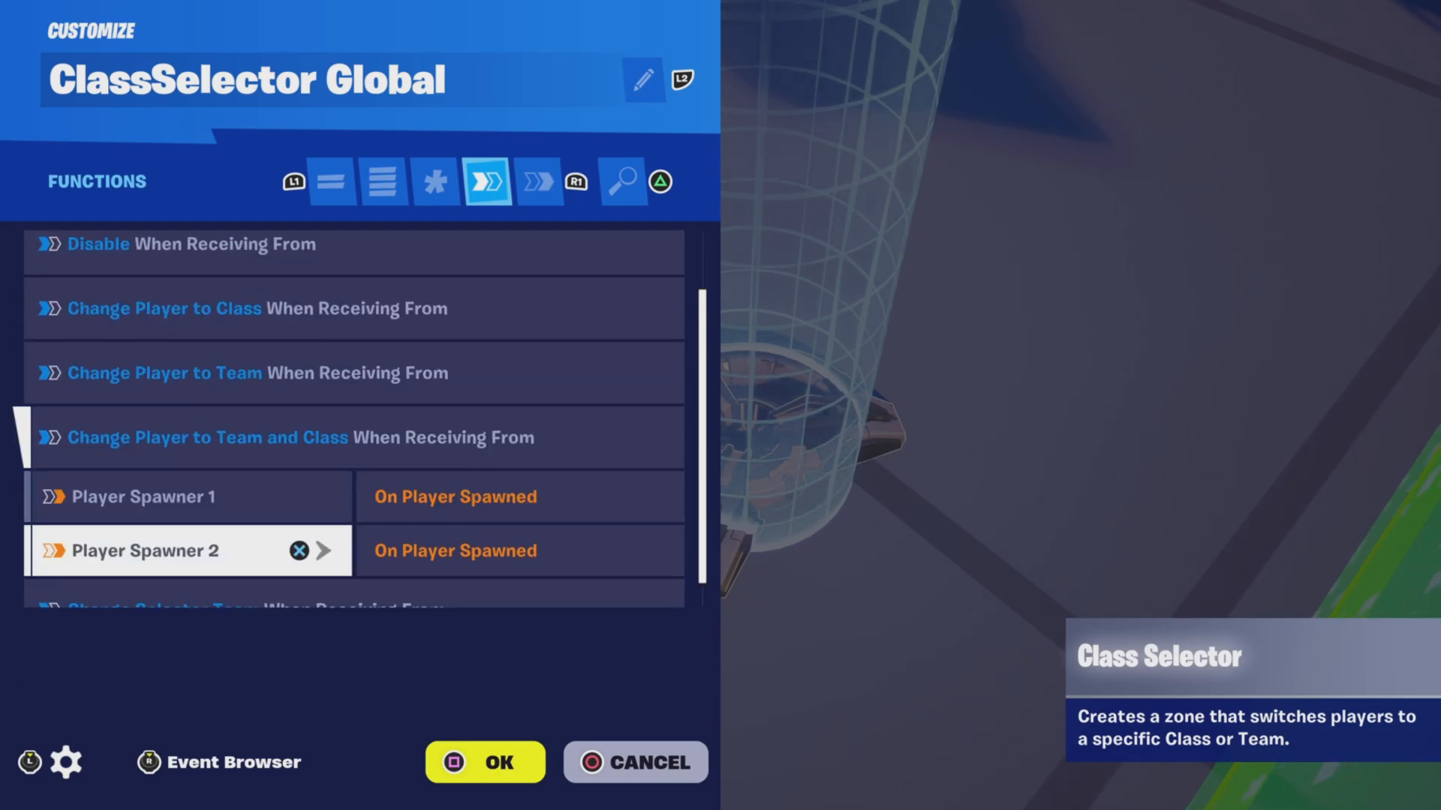
key("Down")
key("e")
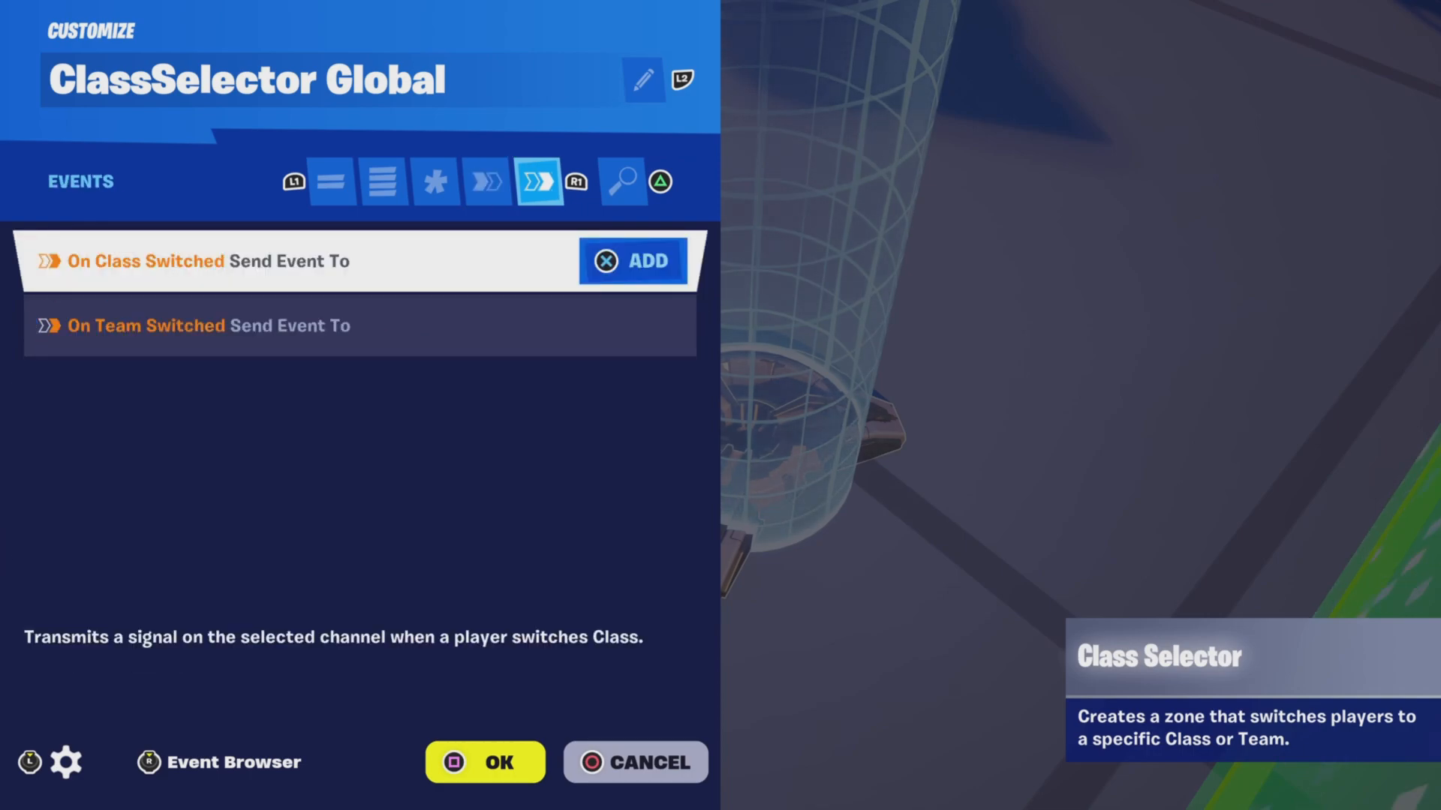
key("Escape")
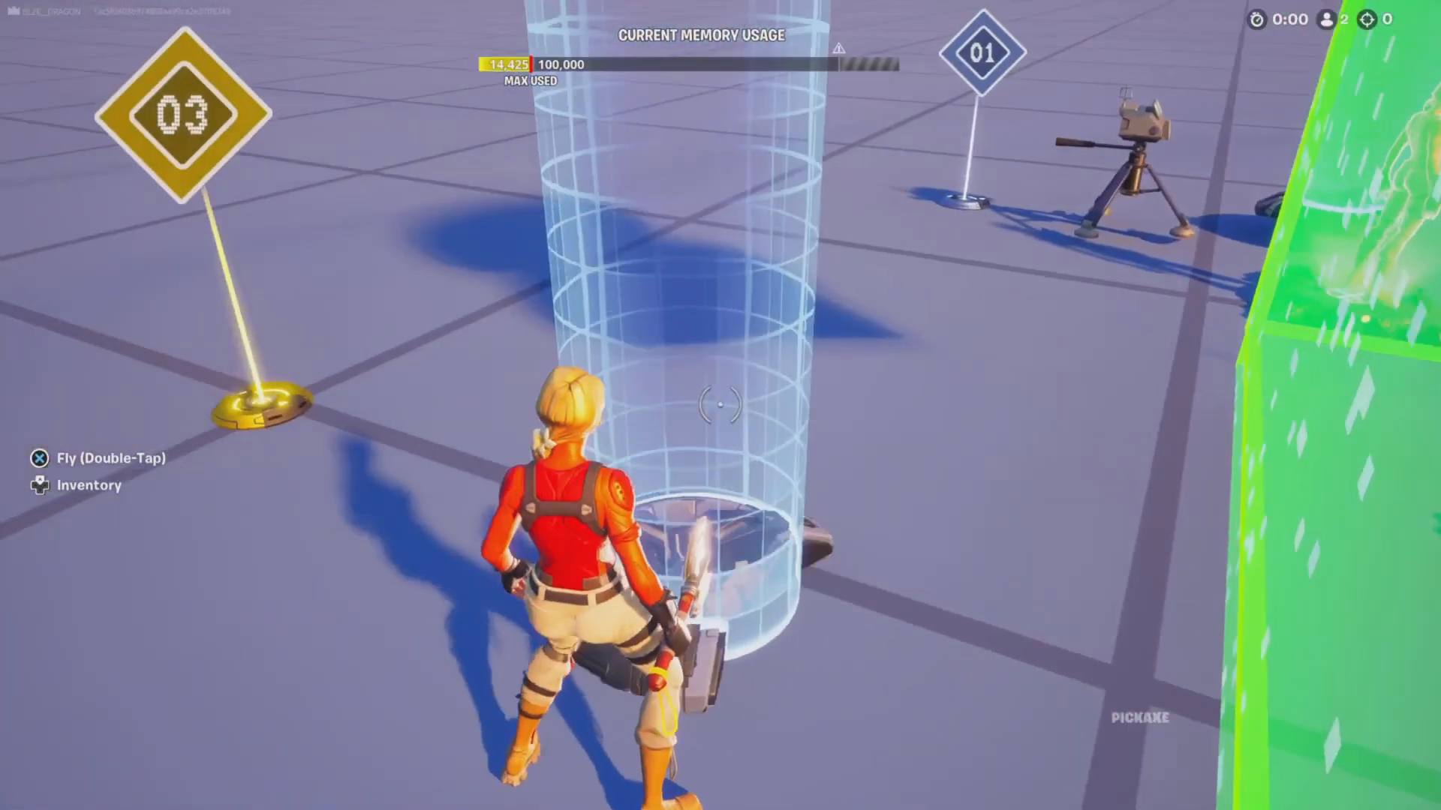
Open the Global Team Settings & Inventory device and examine its options from Team Name through Default Class Identifier and Grant Items on Respawn
key("e")
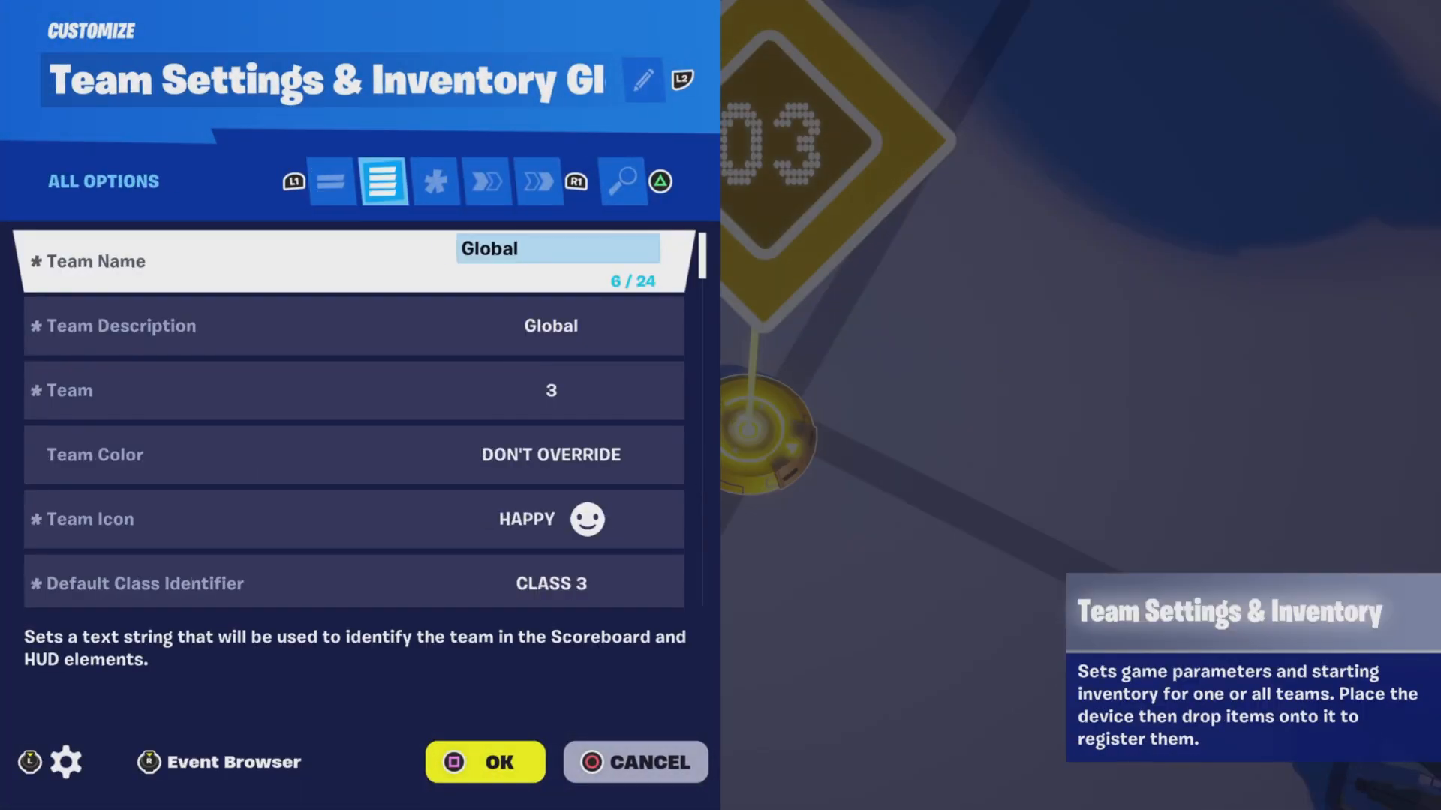
key("Down")
key("Up")
key("Down")
key("Up")
key("Down")
key("Down")
key("Down")
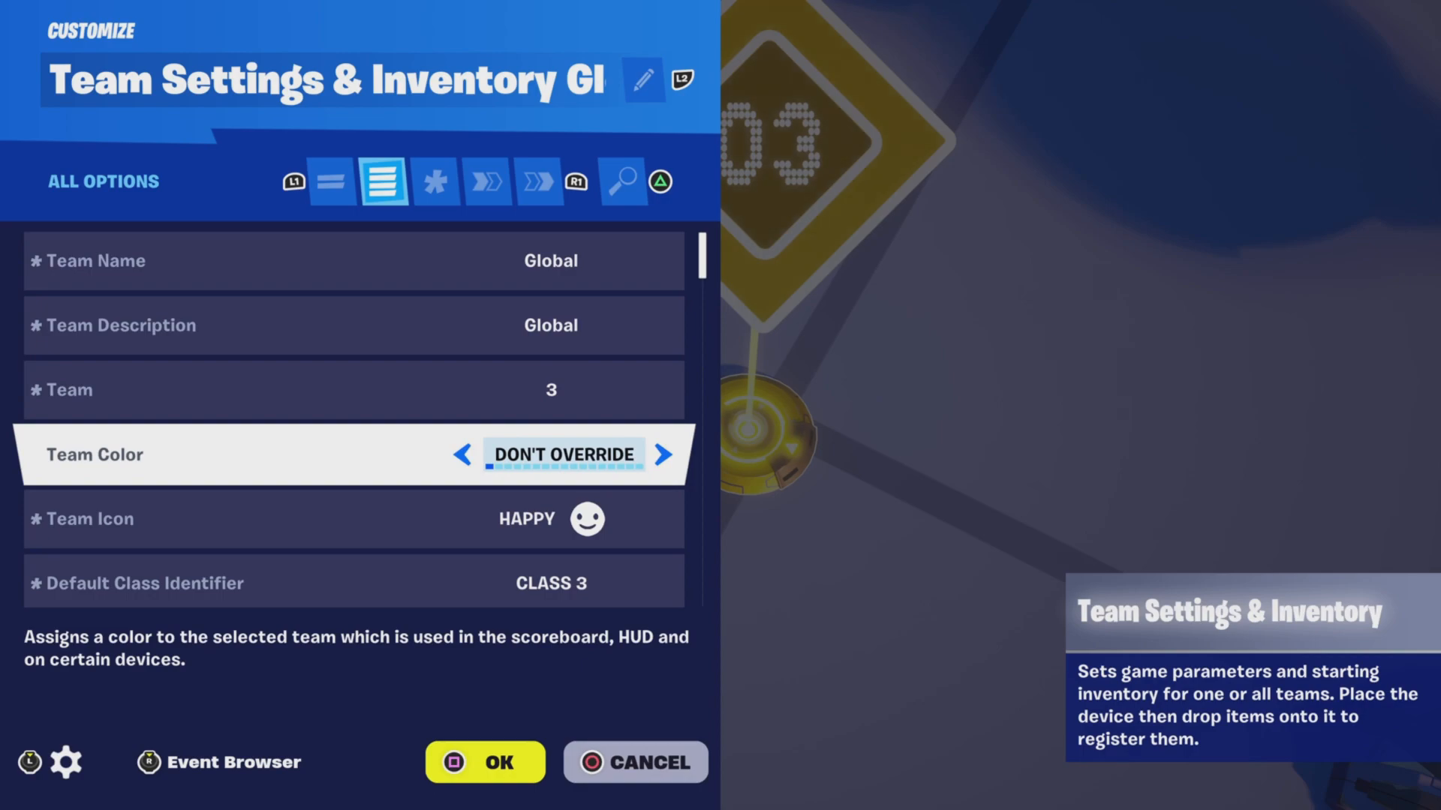
key("Down")
key("Down")
key("Down")
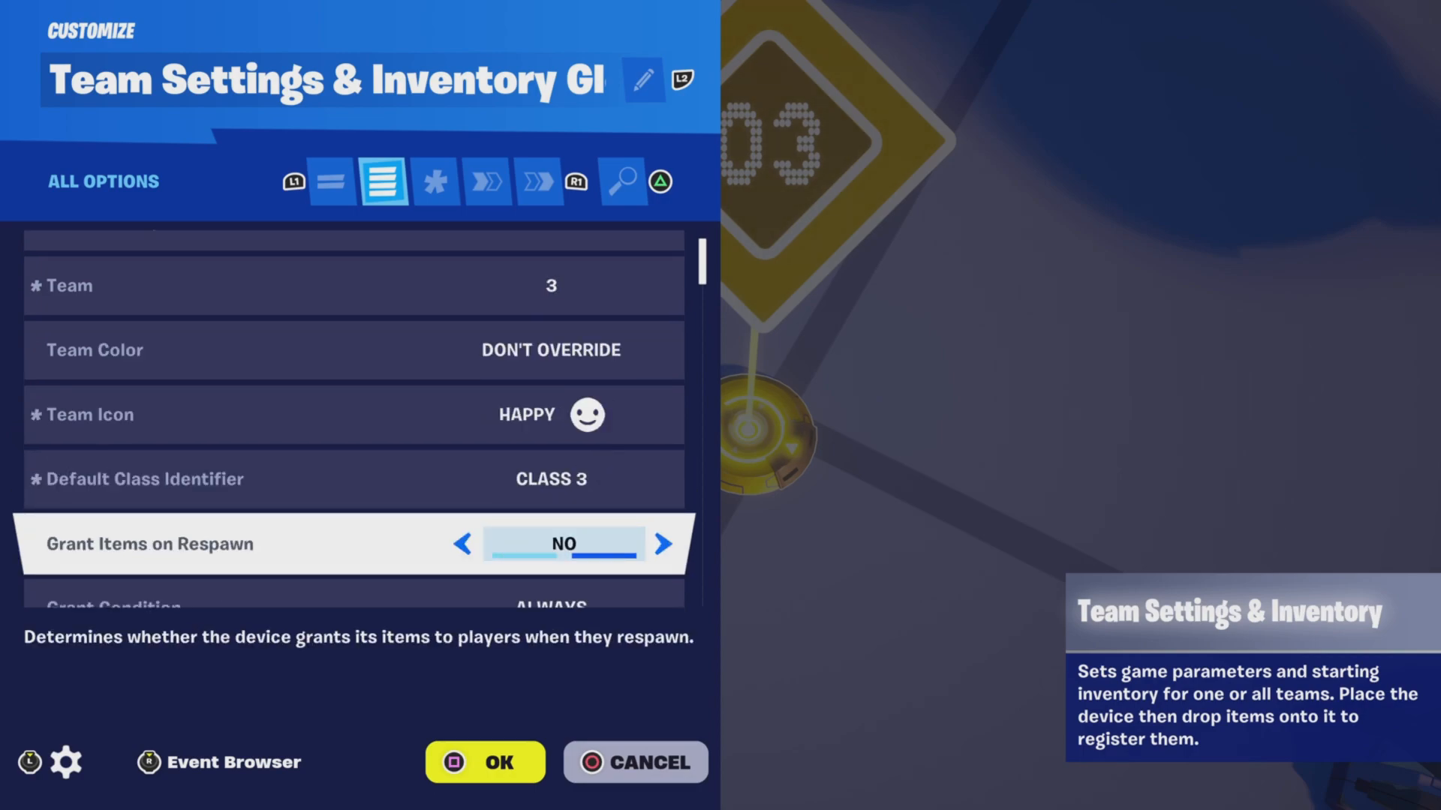
key("Up")
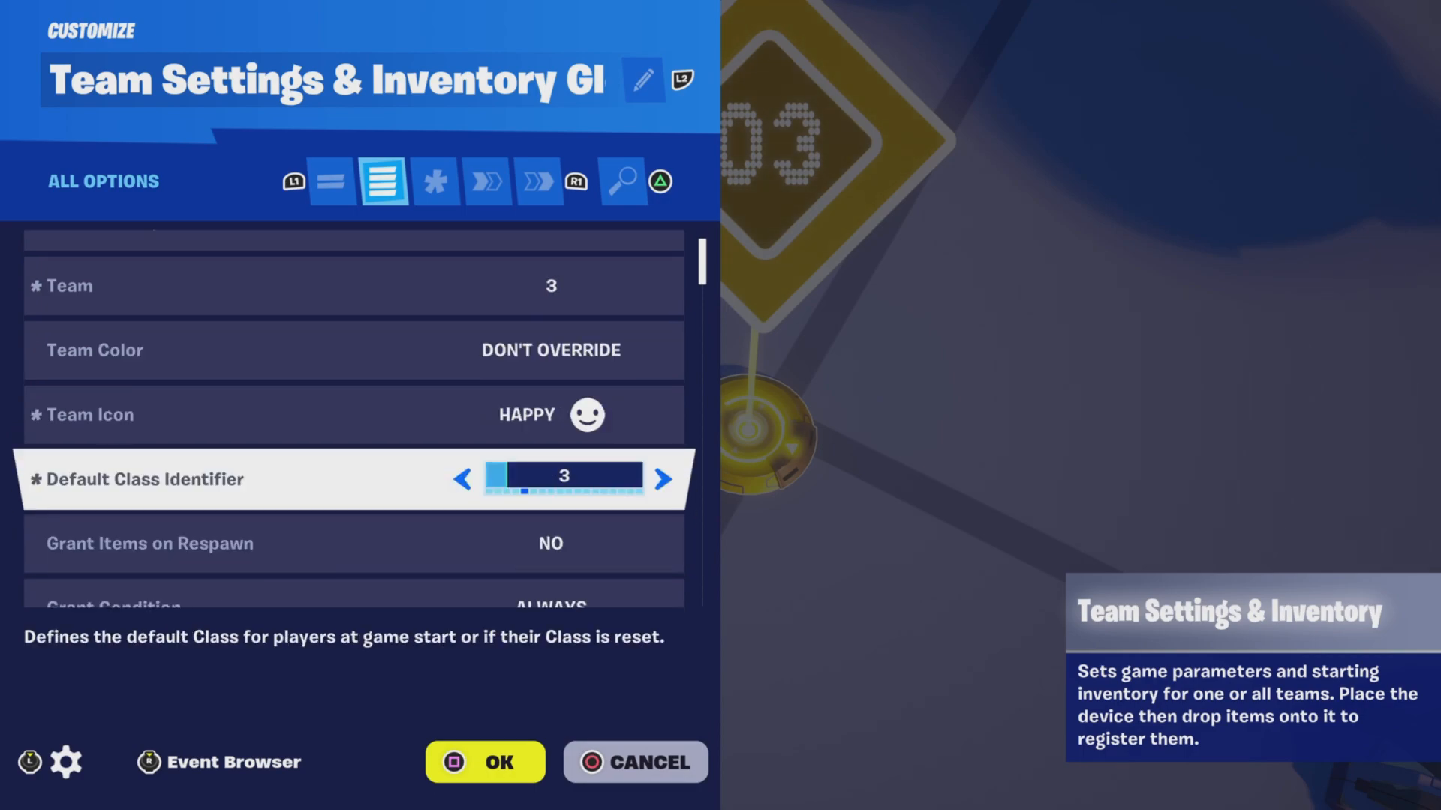
key("Down")
key("Down")
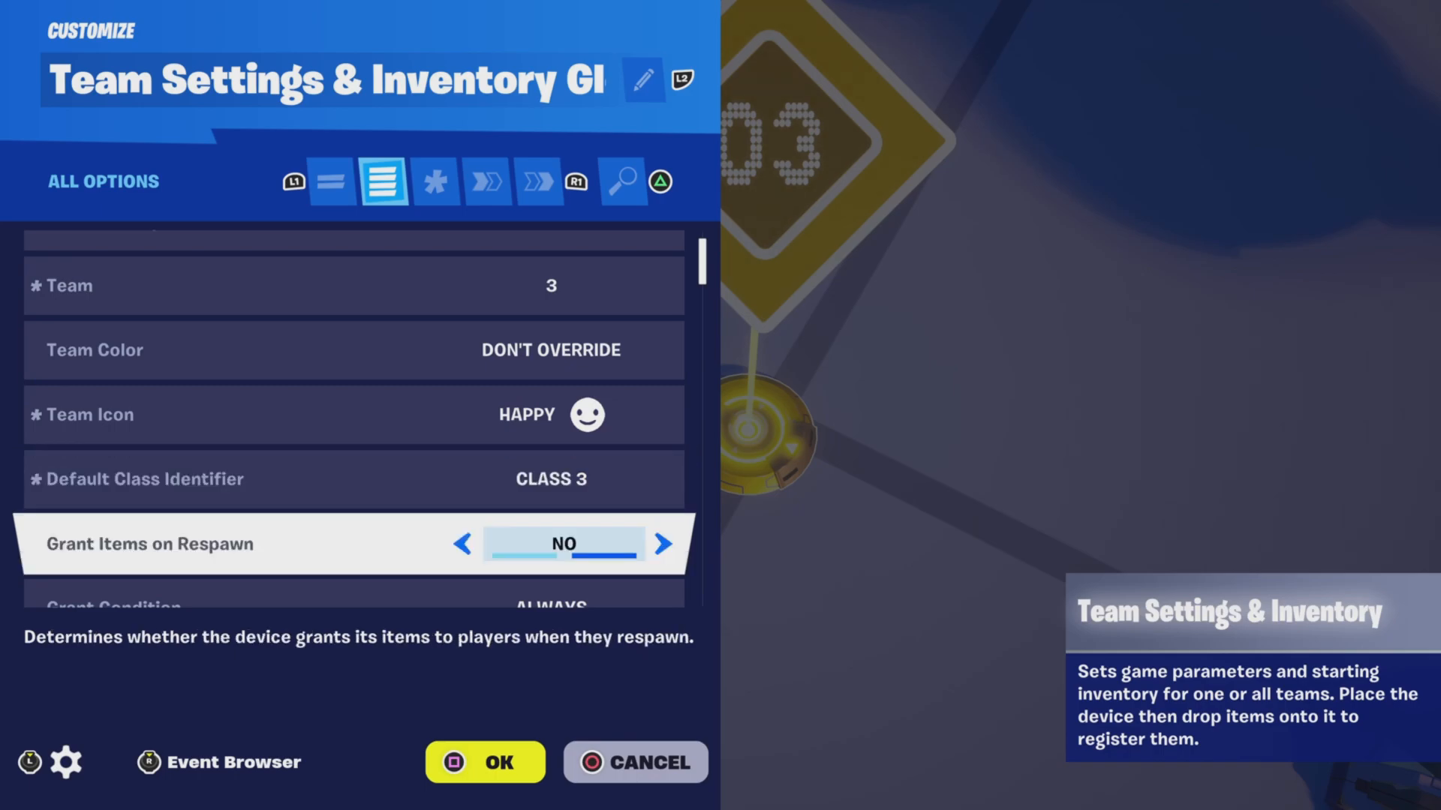
Examine the Global team device's item grant, weapon ammo, pickaxe, invincibility and starting and maximum health options
key("Down")
key("Down")
key("Down")
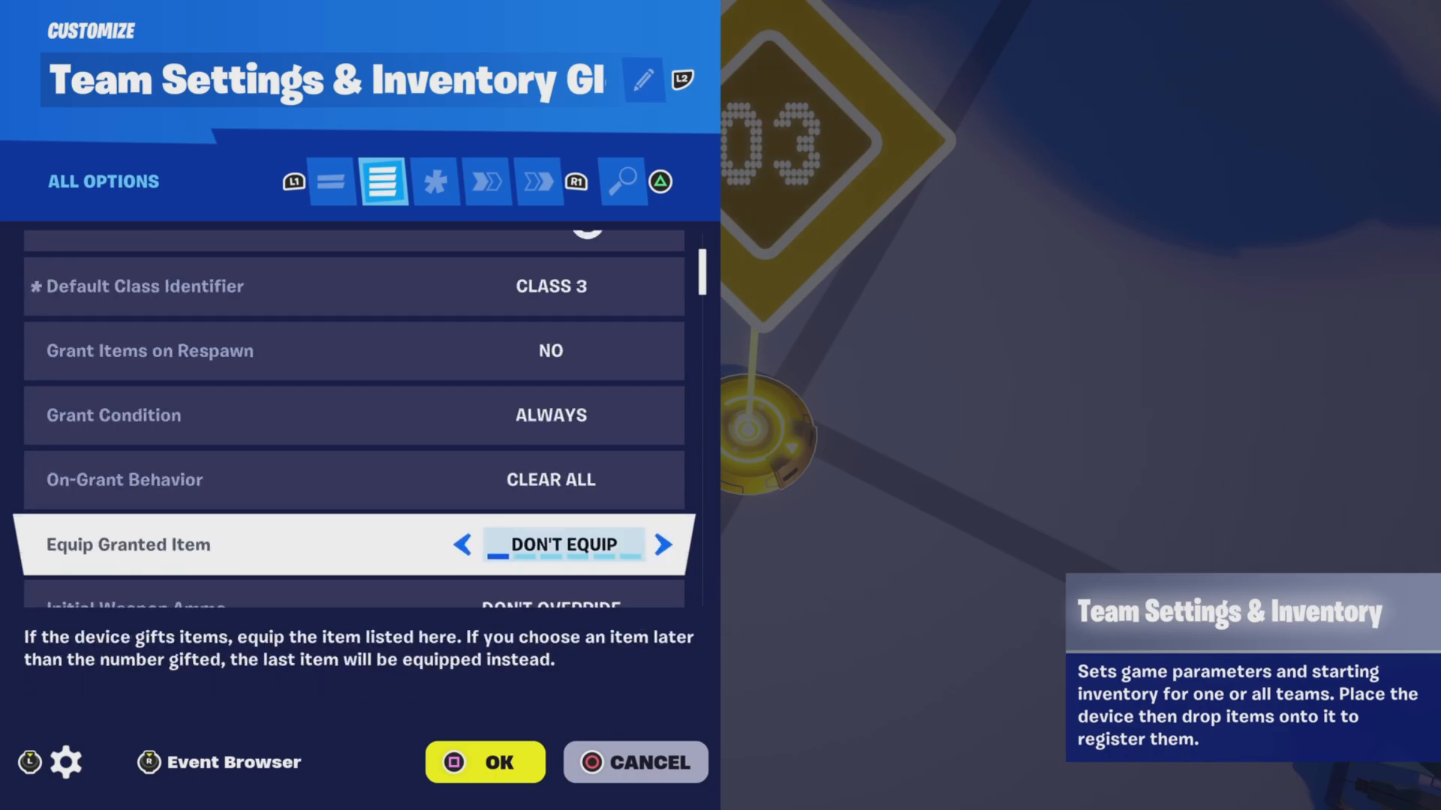
key("Down")
key("Down")
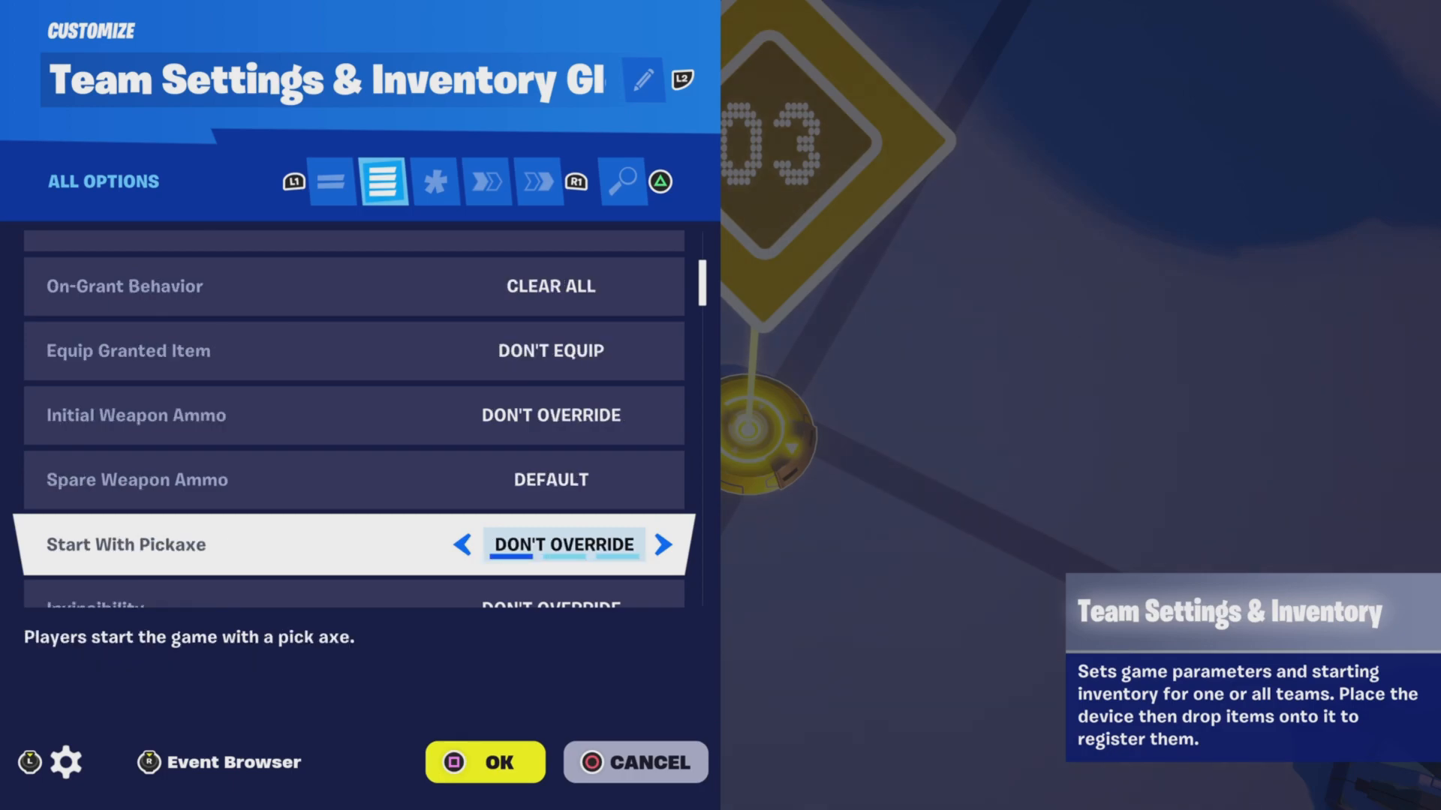
key("Down")
key("Down")
key("Down")
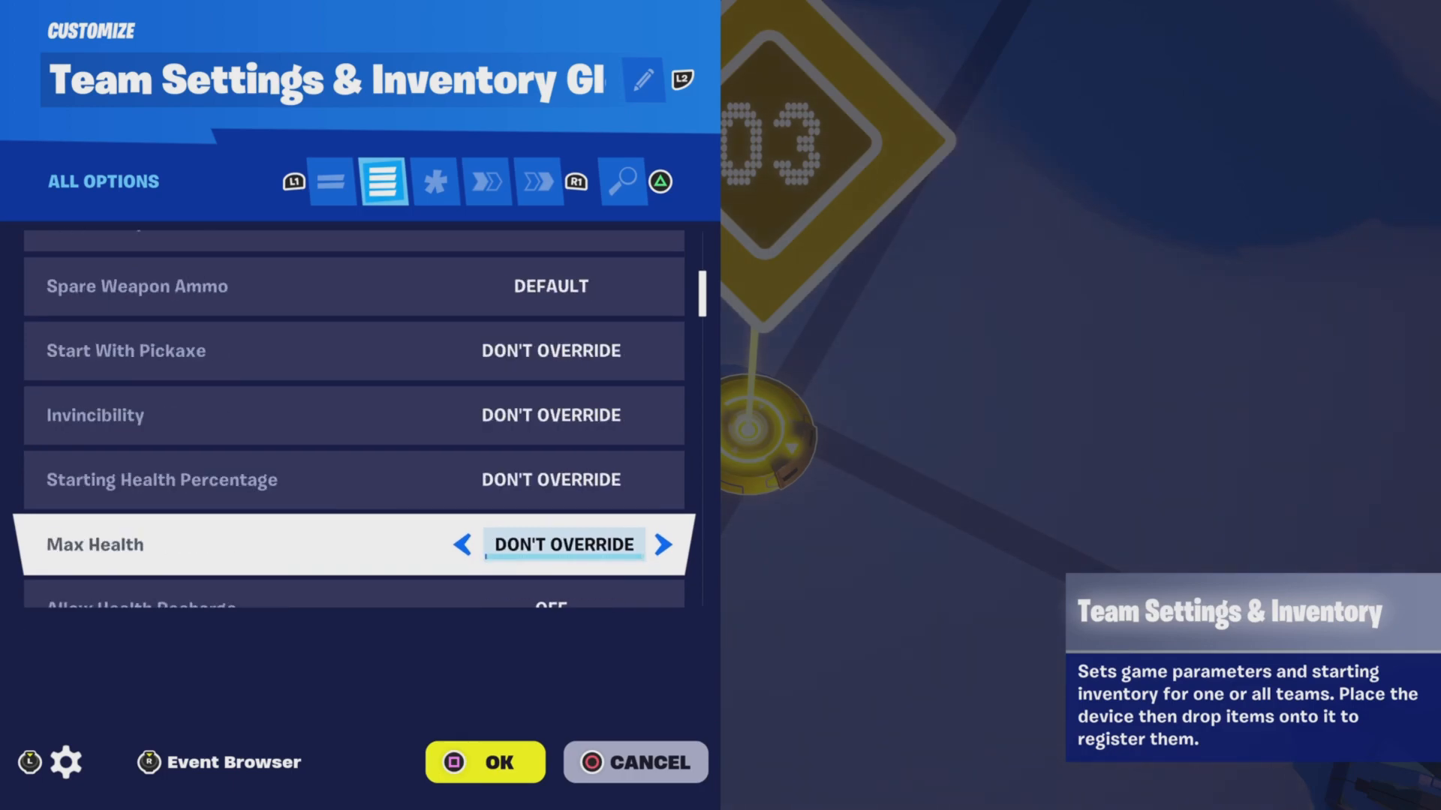
Examine the Global team device's health recharge, starting and maximum shield, and shield recharge options
key("Down")
key("Down")
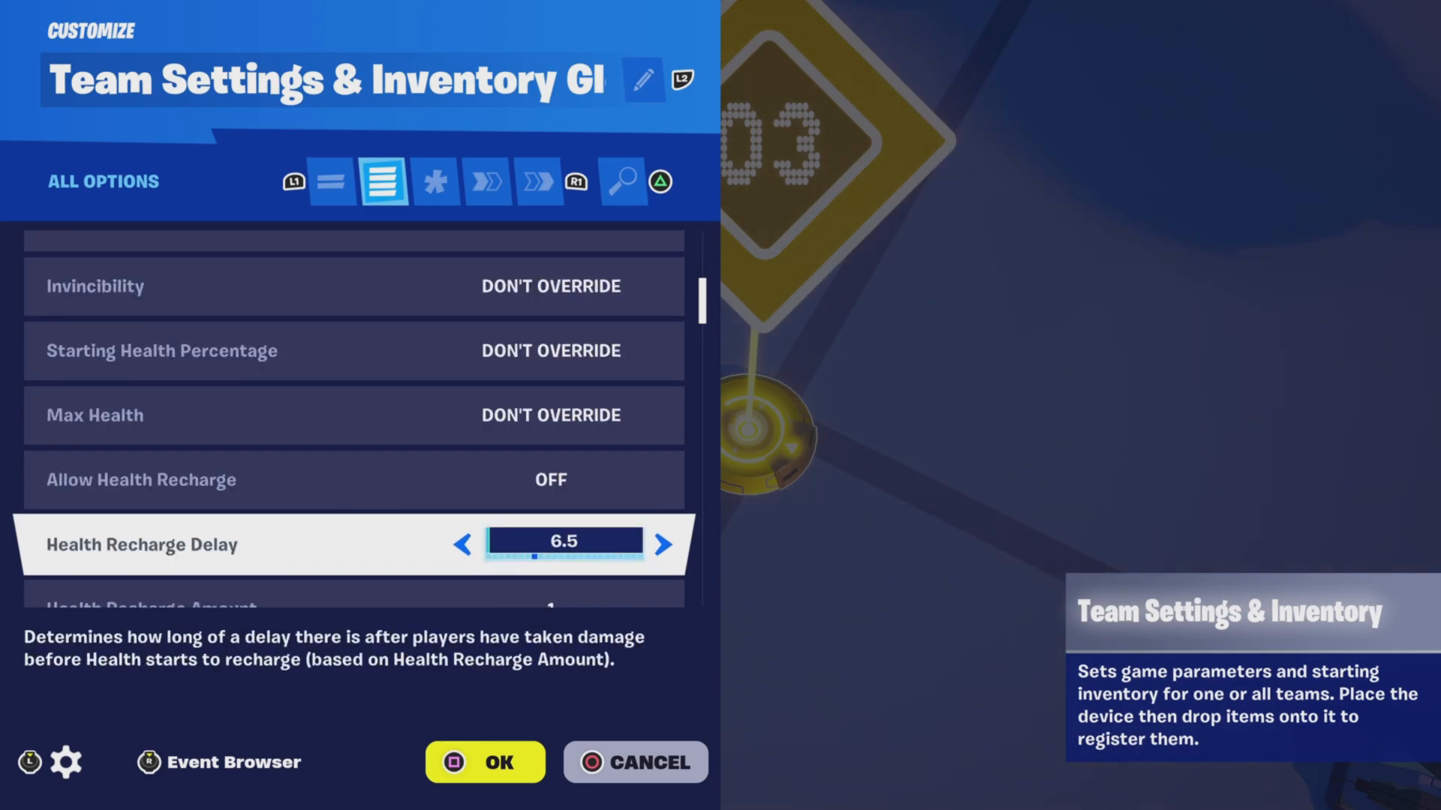
key("Down")
key("Down")
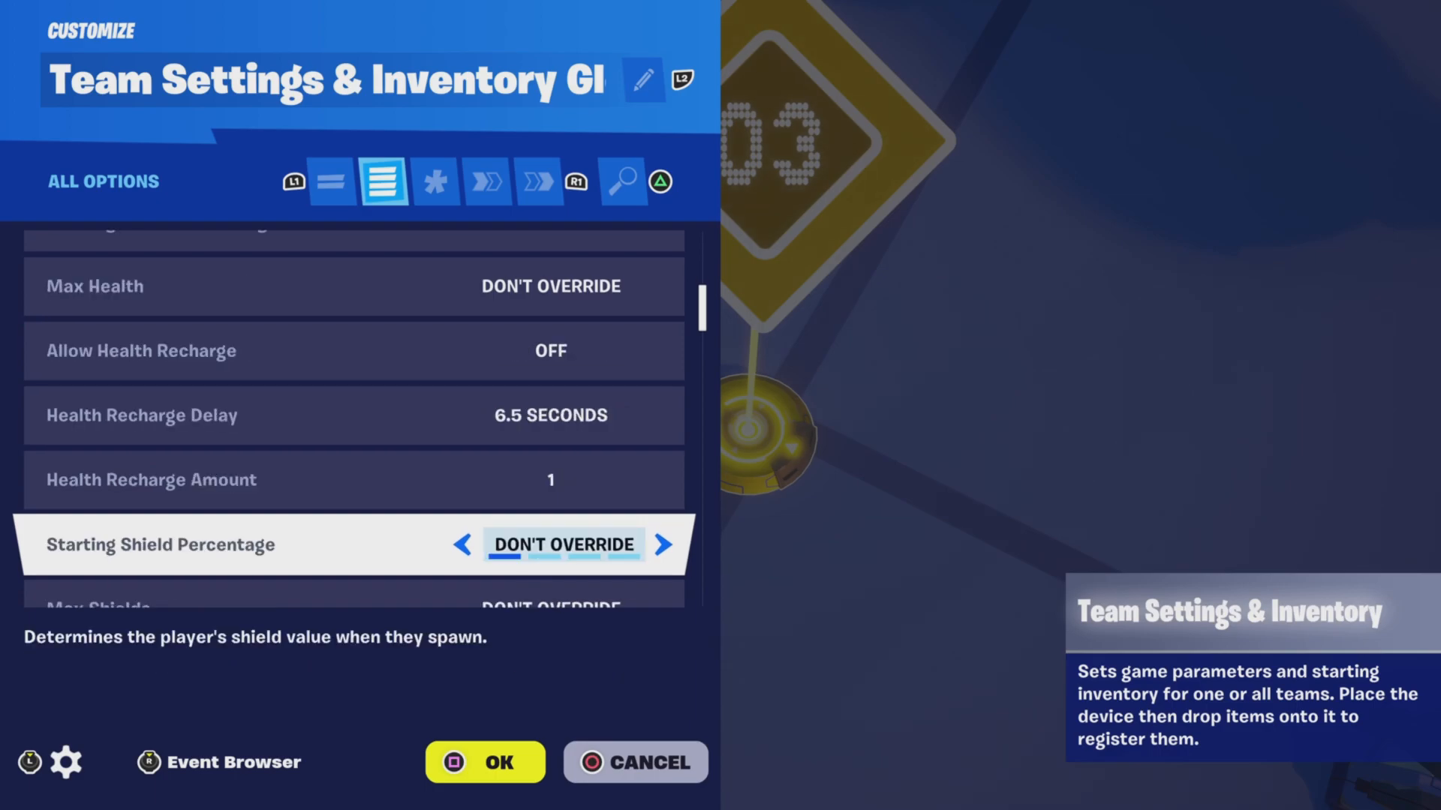
key("Down")
key("Down")
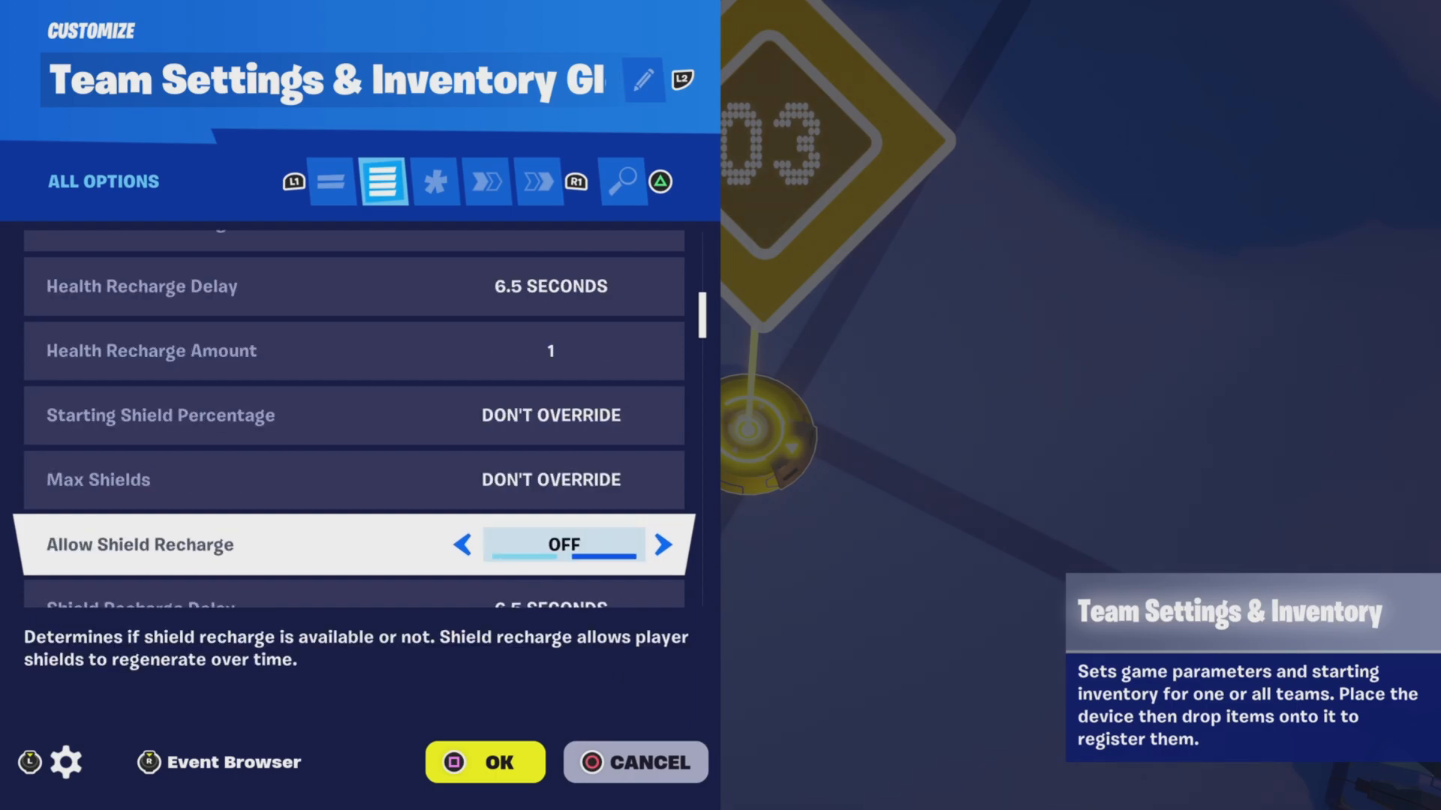
key("Down")
key("Down")
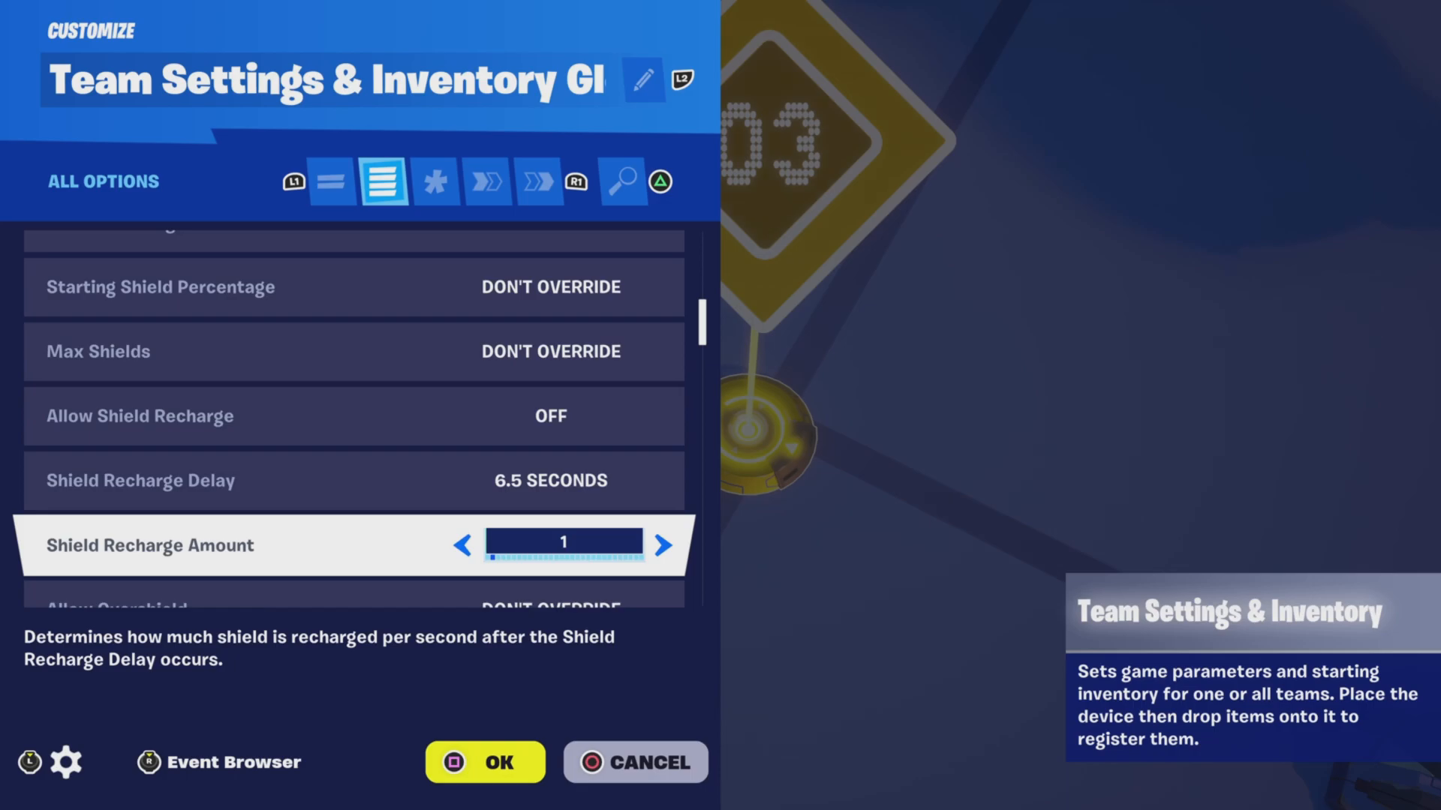
Examine the Global team device's overshield, movement multiplier, sprinting, energy and sliding options
key("Down")
key("Down")
key("Down")
key("Down")
key("Down")
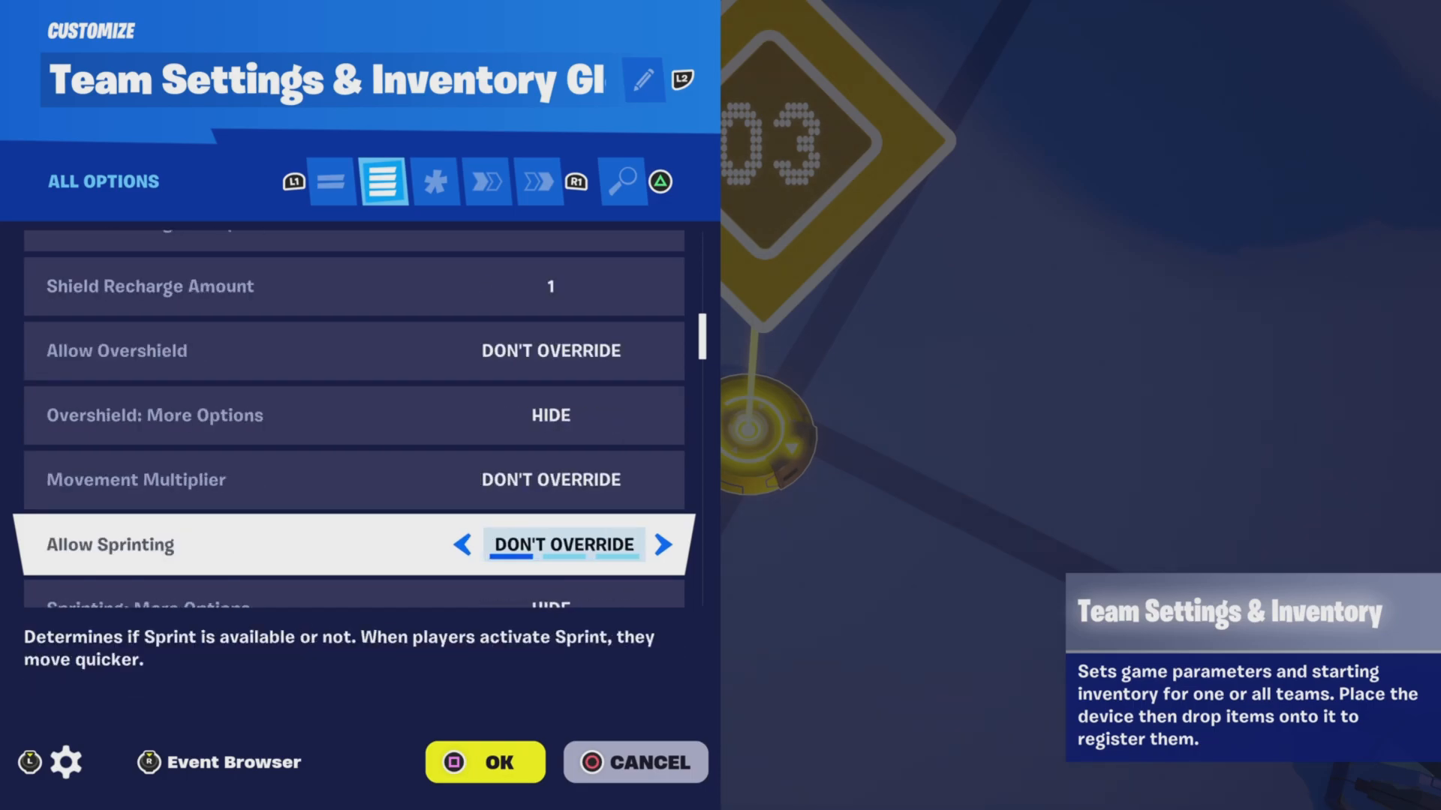
key("Down")
key("Down")
key("Down")
key("Down")
key("Down")
key("Down")
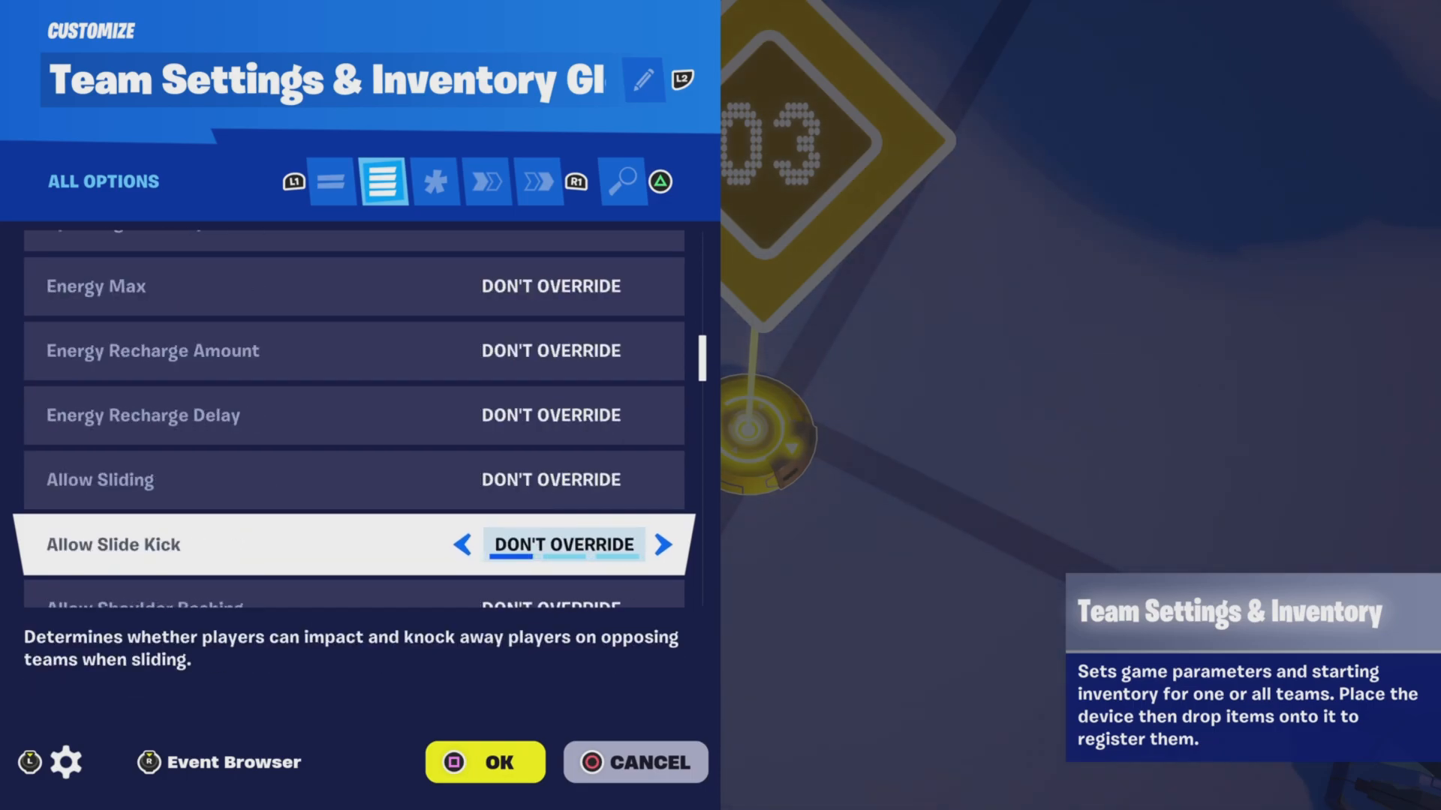
Examine the Global team device's options from Allow Shoulder Bashing through infinite resources and eliminated player's items to gravity, flight and mantling
key("Down")
key("Down")
key("Down")
key("Down")
key("Down")
key("Down")
key("Down")
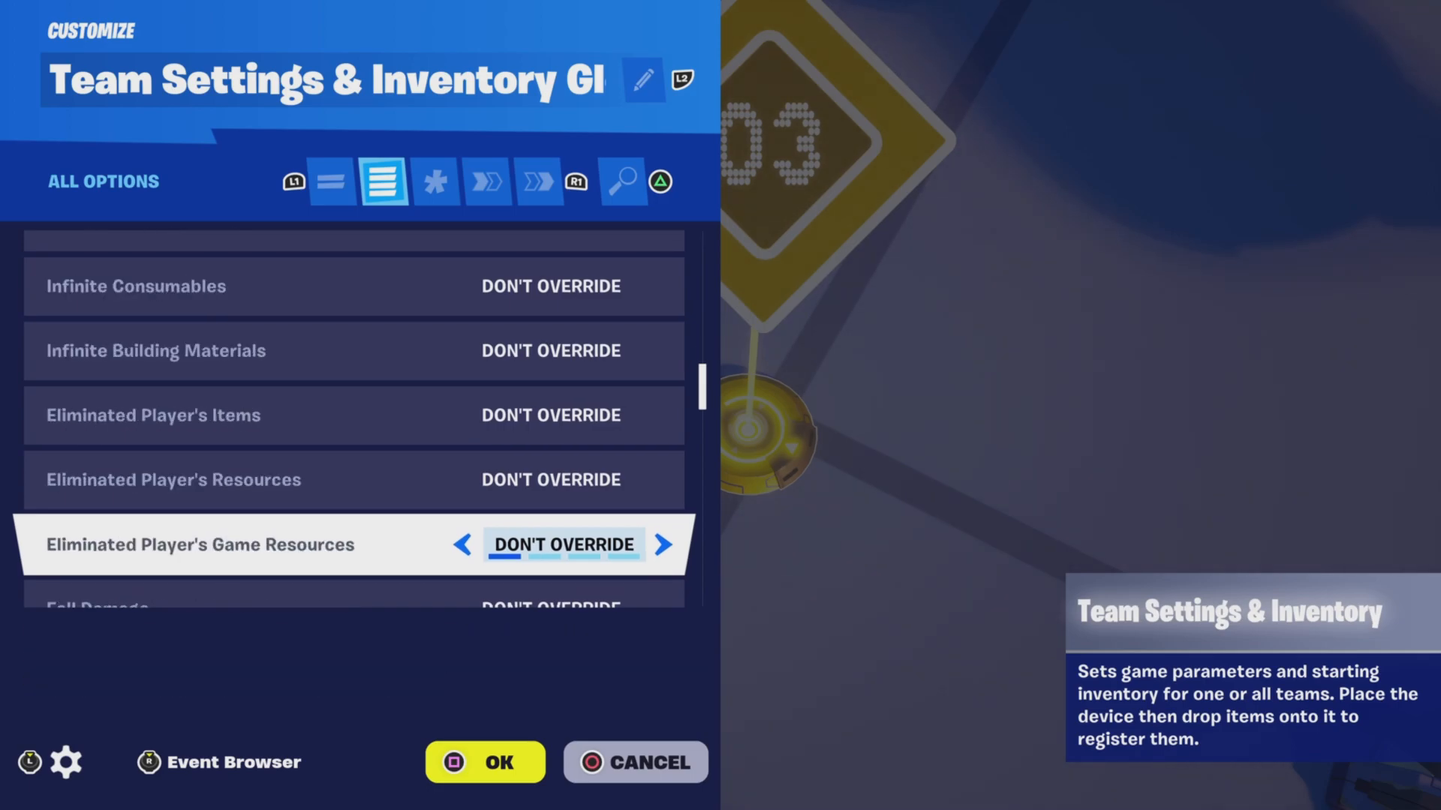
key("Down")
key("Down")
key("Down")
key("Down")
key("Down")
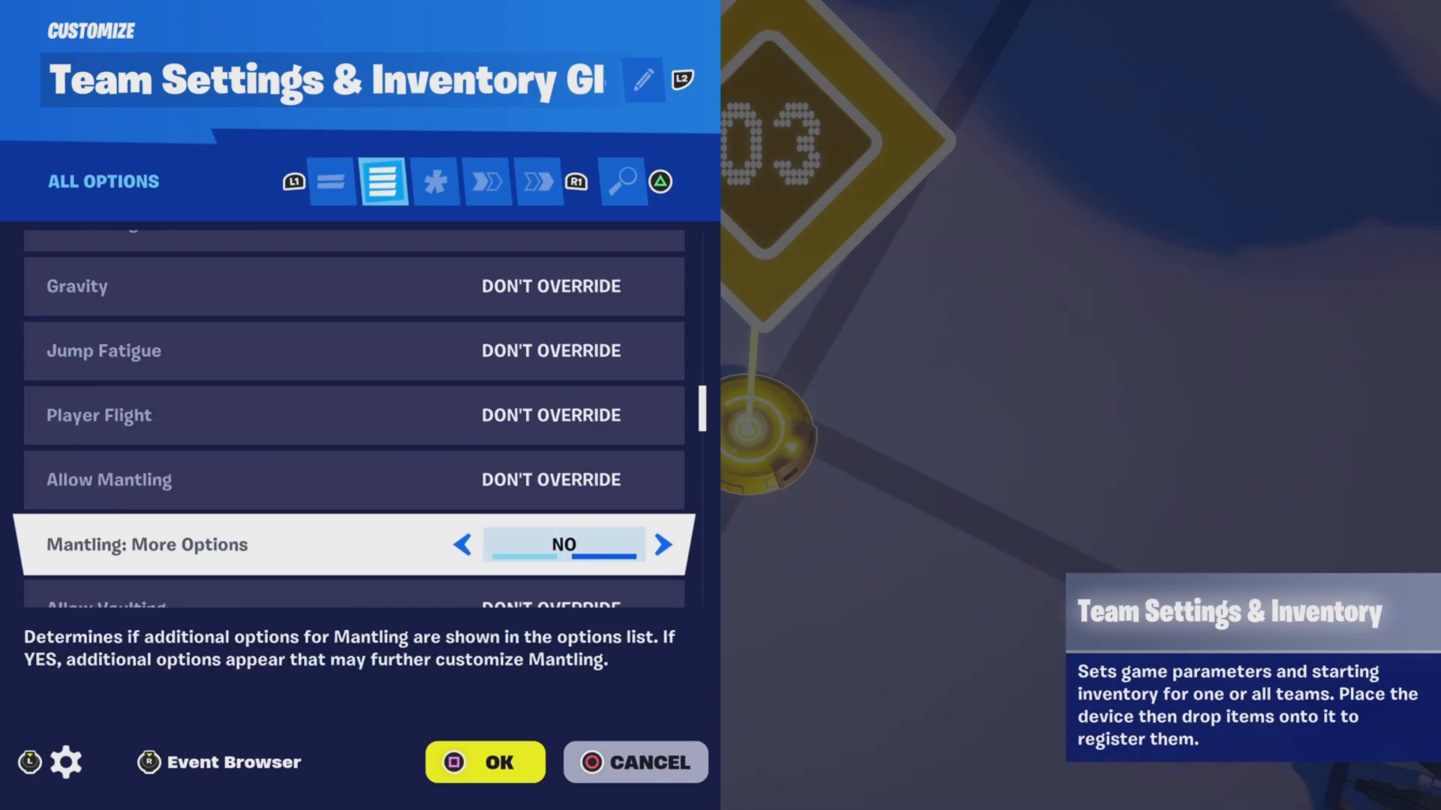
Examine the Global team device's vaulting, name plate, glider redeploy, down but not out, reboot card and building options
key("Down")
key("Down")
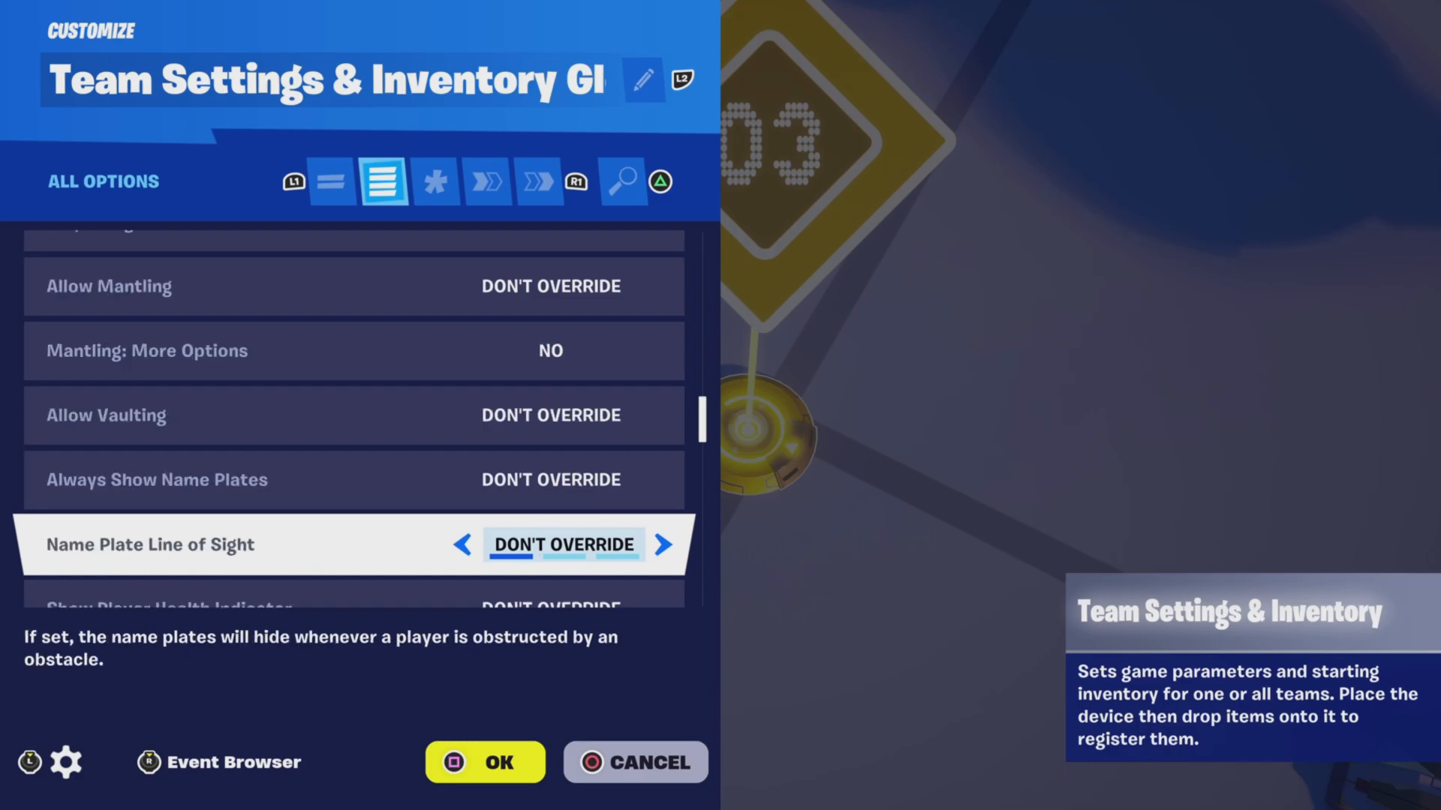
key("Down")
key("Down")
key("Down")
key("Down")
key("Down")
key("Down")
key("Down")
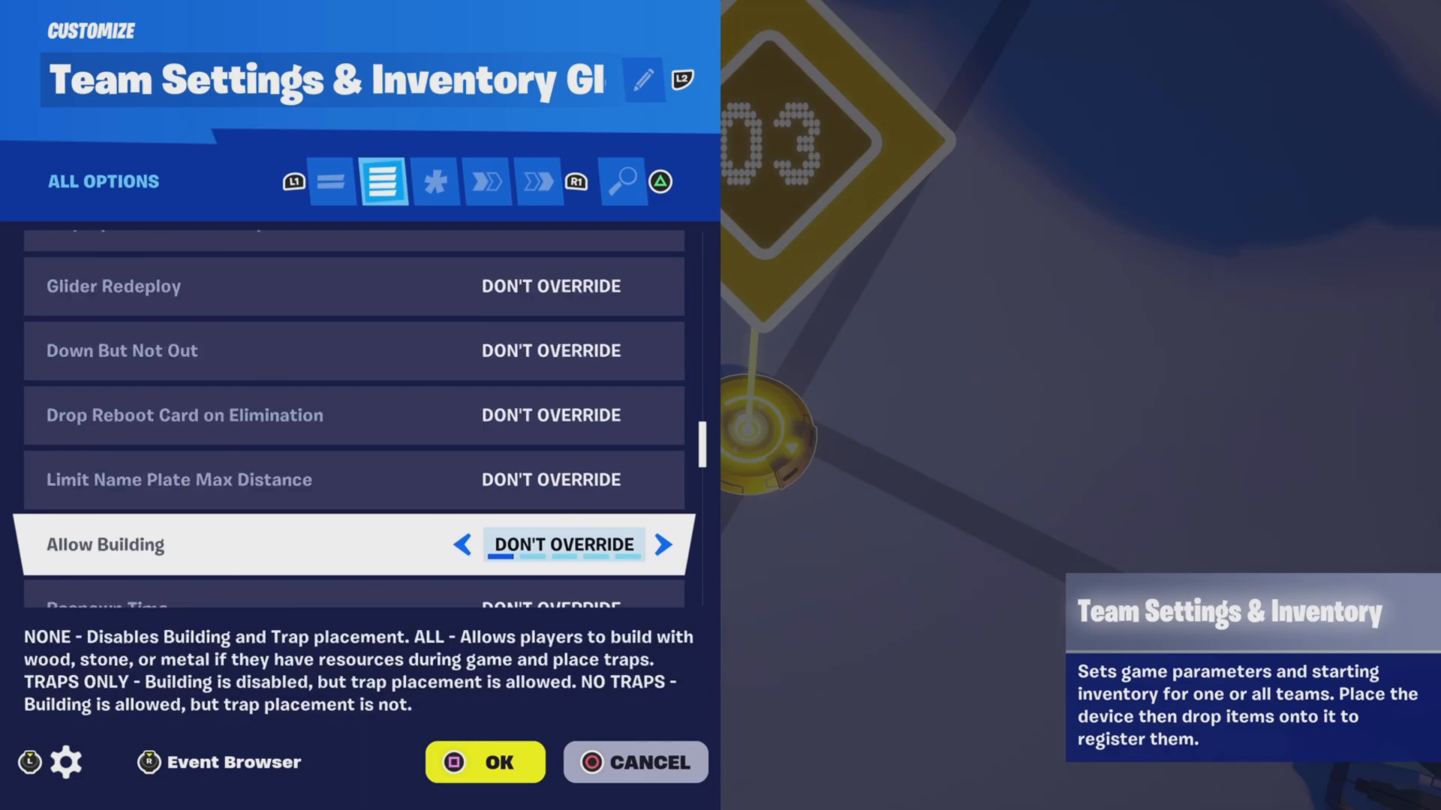
Examine the Global team device's remaining options, from Respawn Time through gold and self-damage to elimination score, spawn immunity and equipment slots
key("Down")
key("Down")
key("Down")
key("Down")
key("Down")
key("Down")
key("Down")
key("Down")
key("Down")
key("Down")
key("Down")
key("Down")
key("Down")
key("Down")
key("Down")
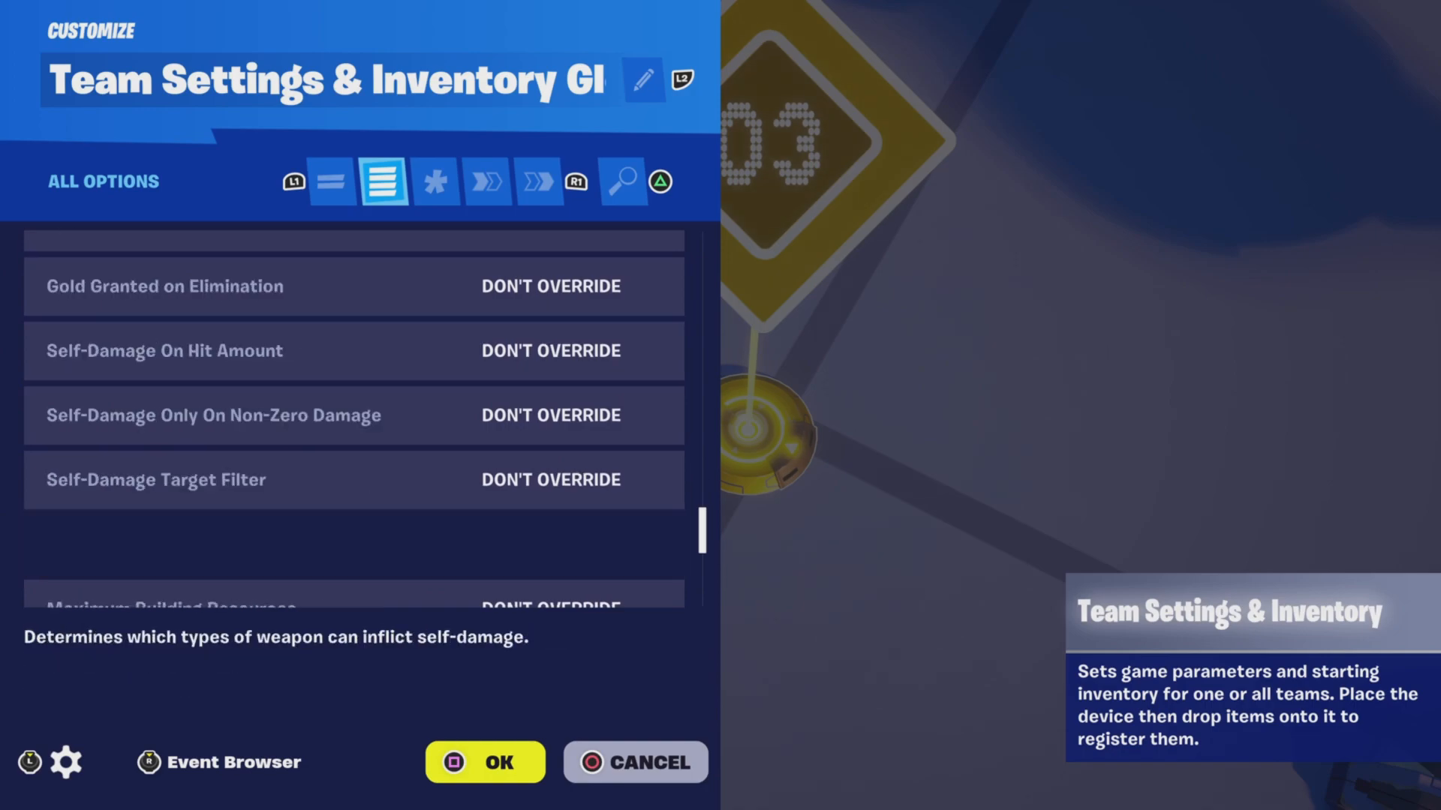
key("Down")
key("Down")
key("Down")
key("Down")
key("Down")
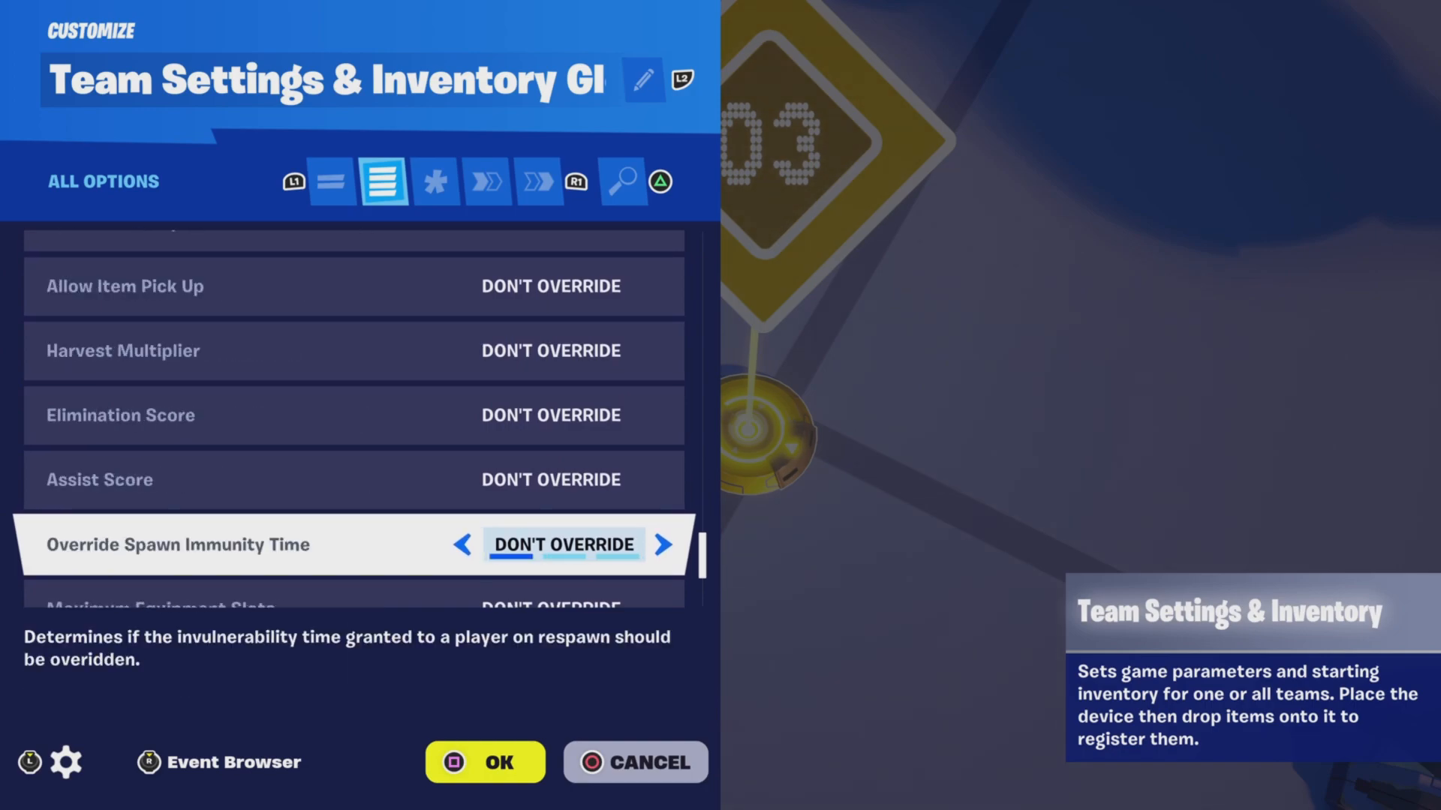
key("Down")
Examine the Global team device's modified options and its respawn, elimination and spawn events, and close its settings
key("e")
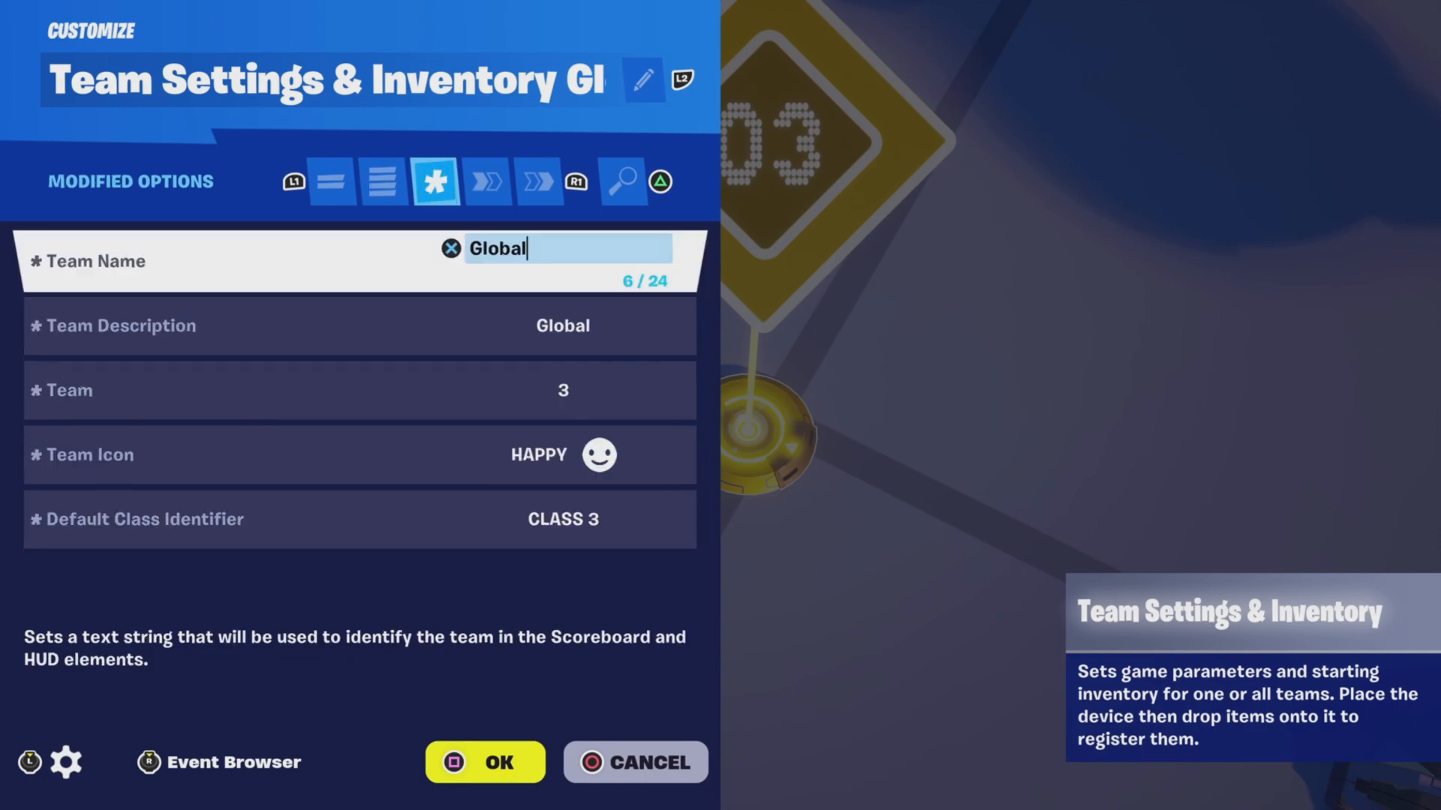
key("e")
key("e")
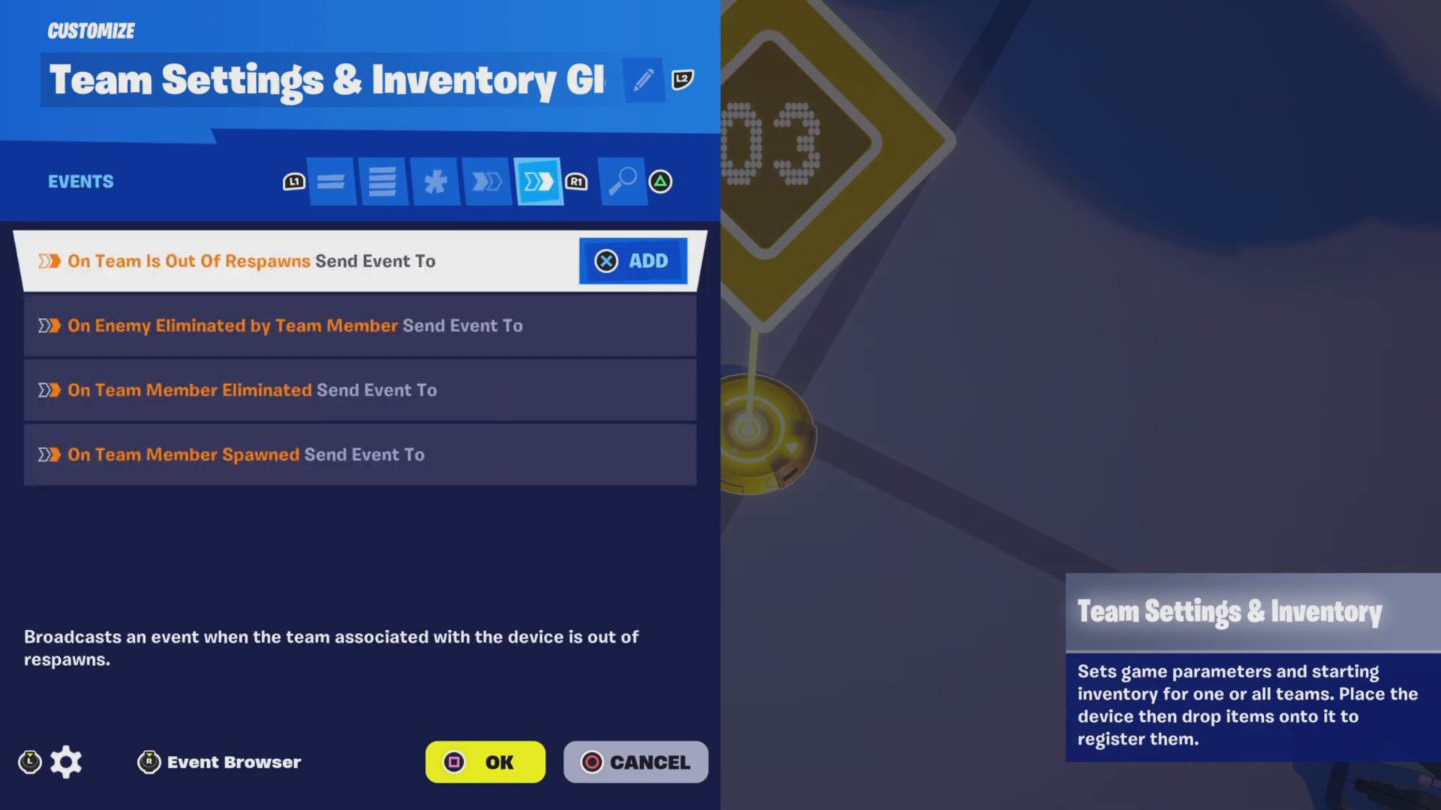
key("q")
key("e")
key("Escape")
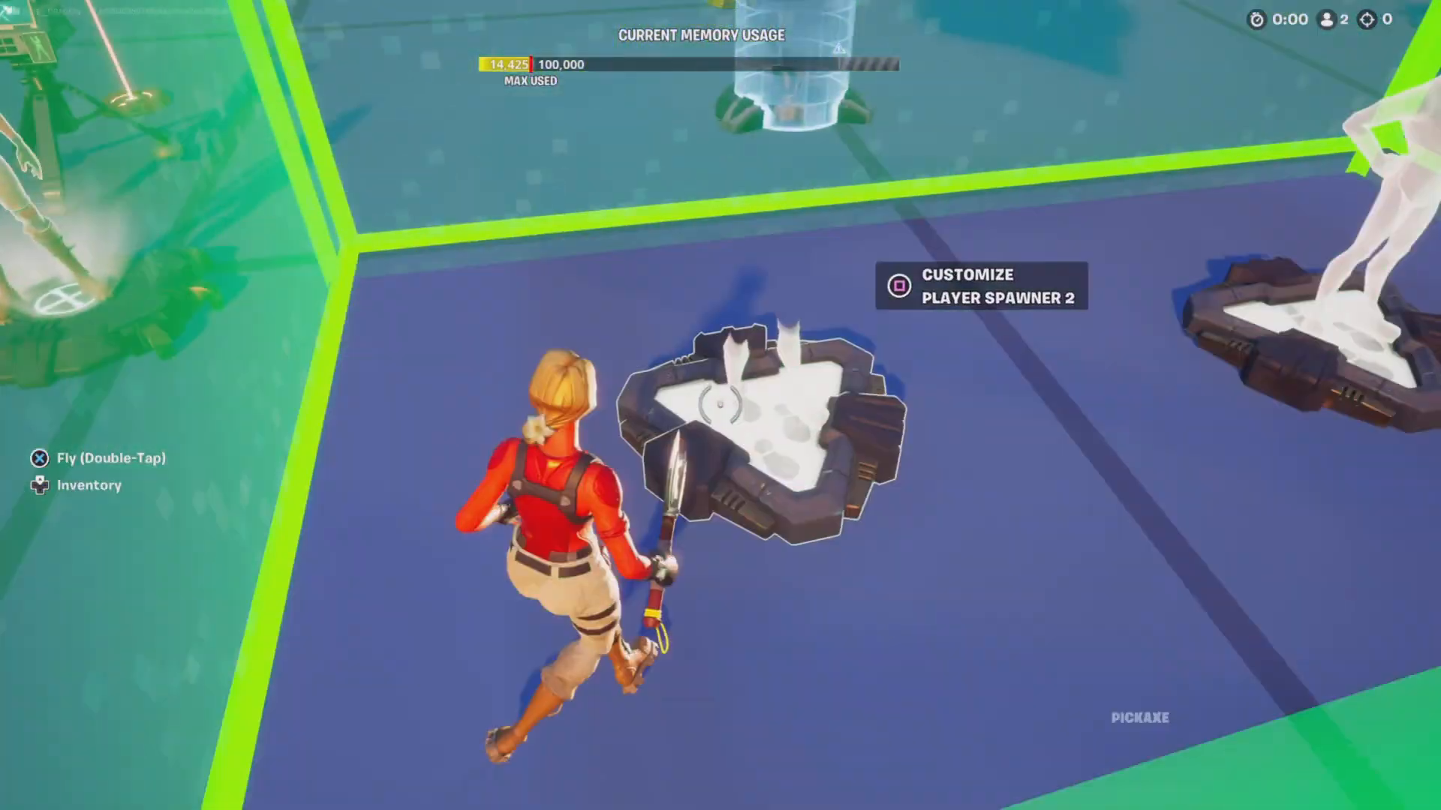
Open Player Spawner 2 and examine its options from Enabled During Phase through Player Team and Player Class to Display Enemy Range
key("e")
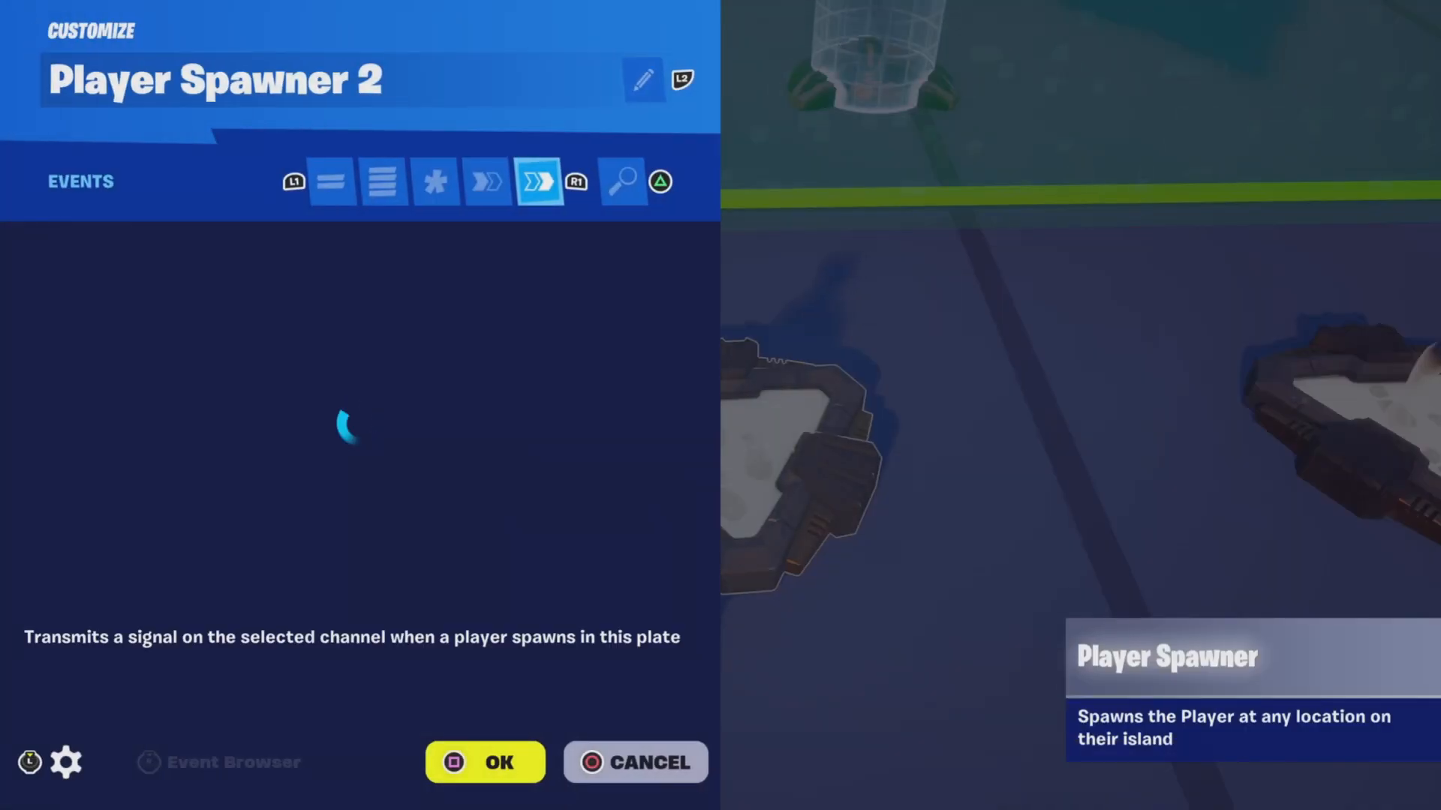
key("e")
key("e")
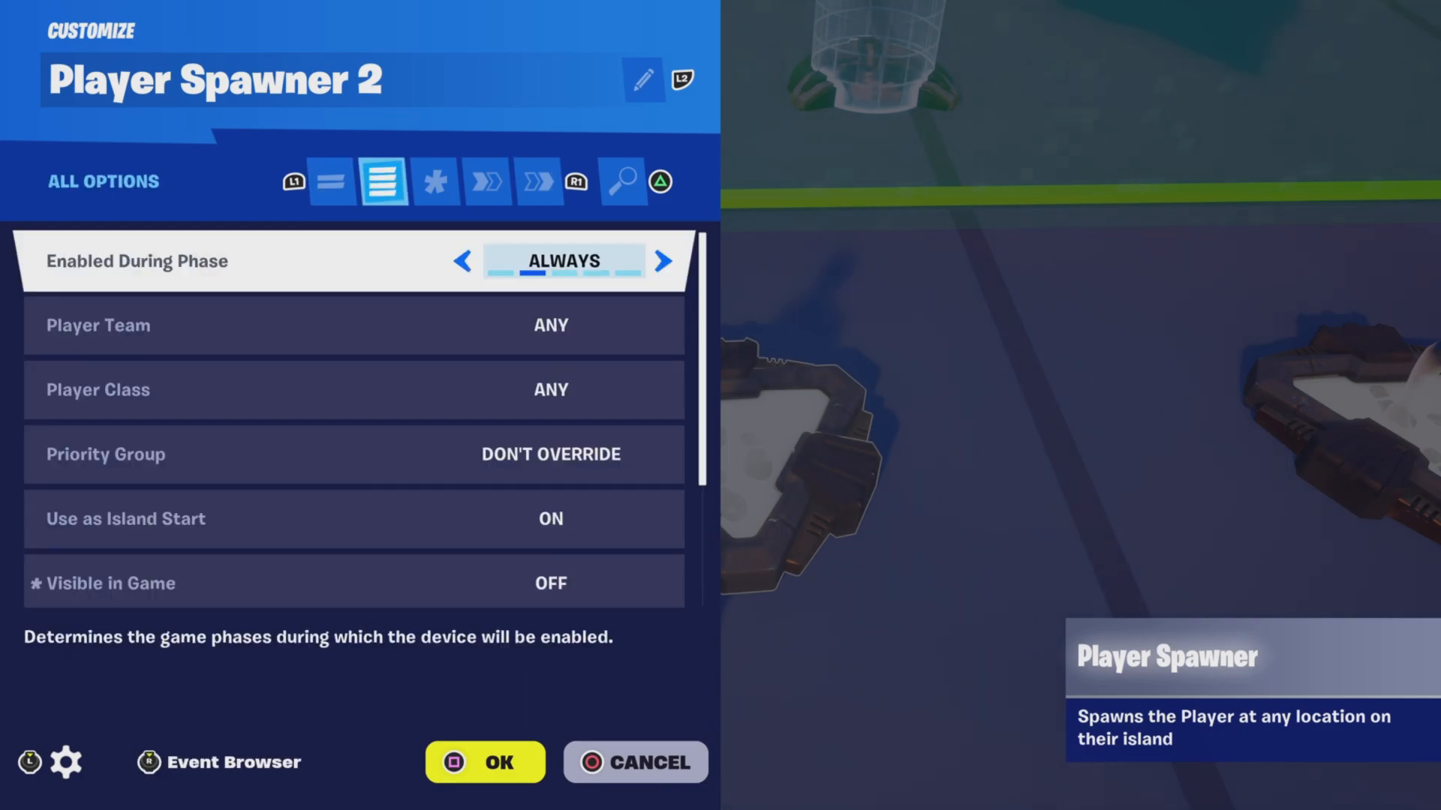
key("Down")
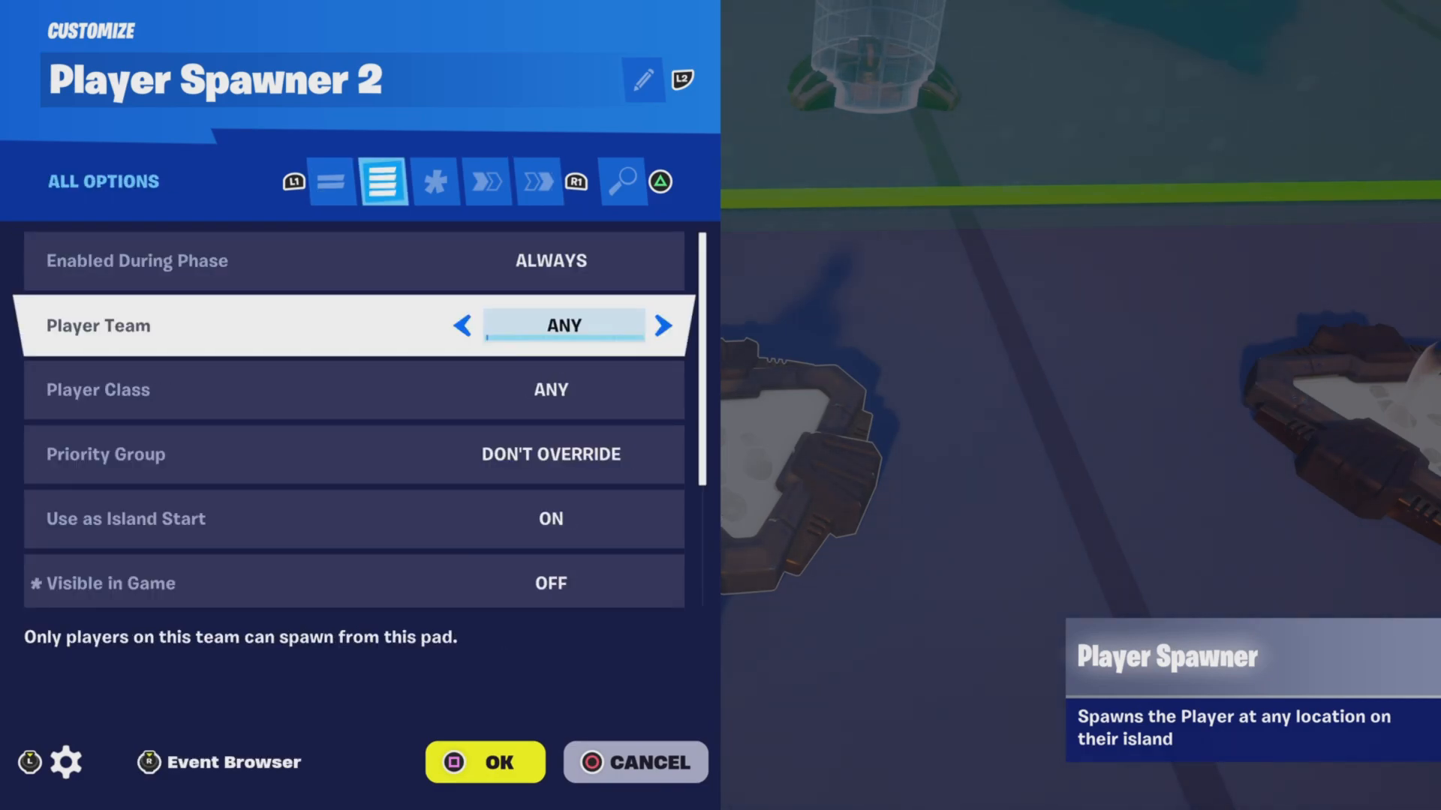
key("Down")
key("Down")
key("Down")
key("Down")
key("Down")
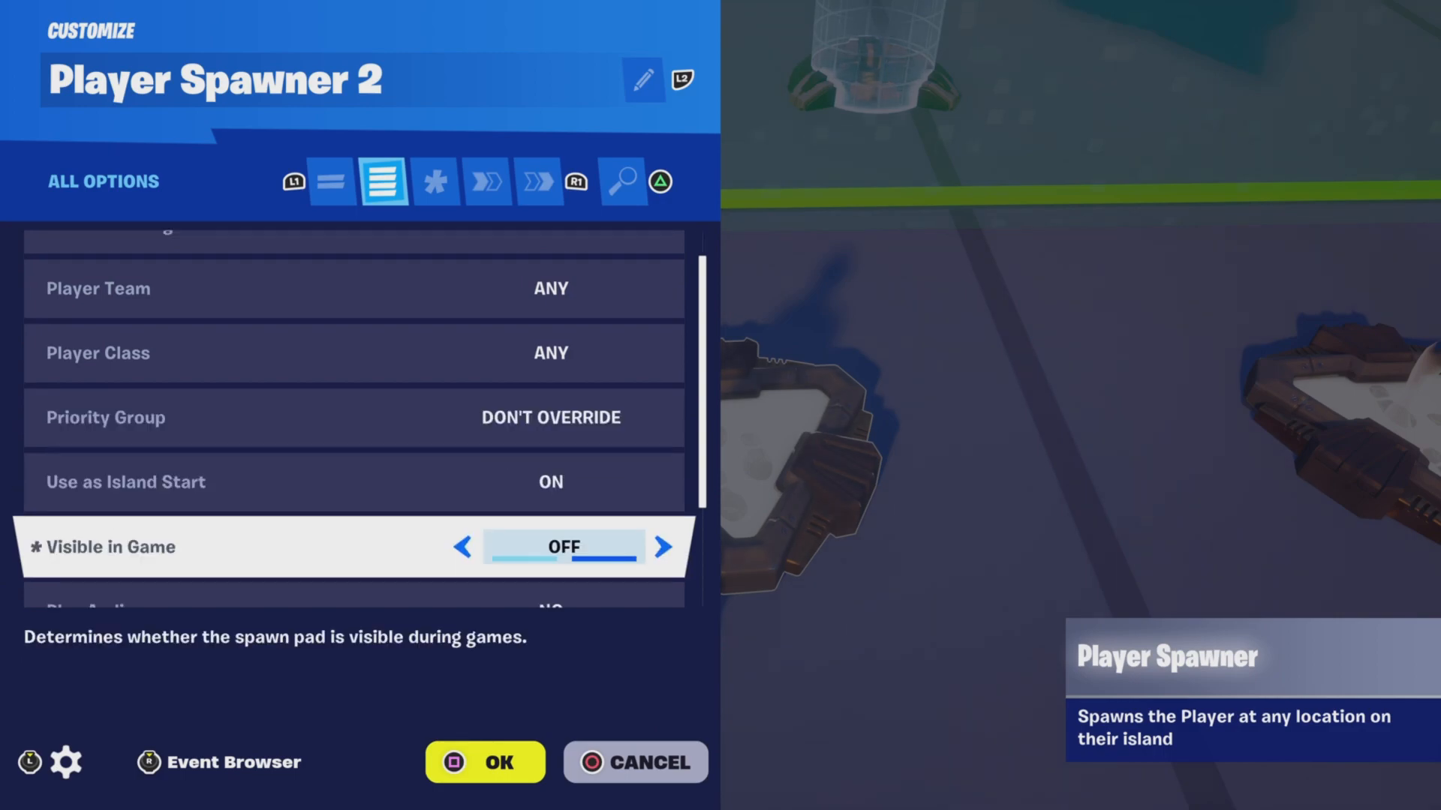
key("Down")
key("Down")
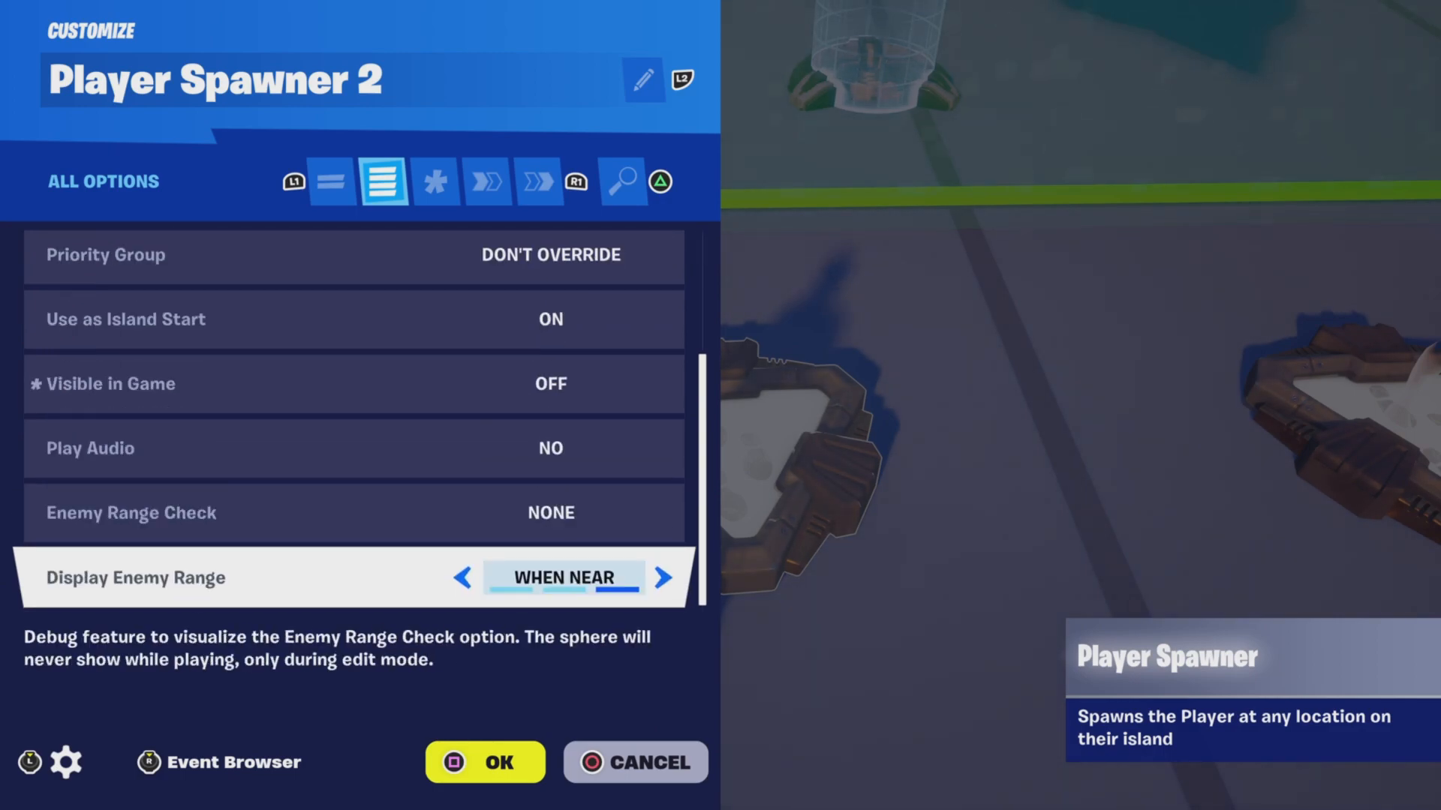
Examine the ClassSelector Global and Player Reference PS2 bindings of Player Spawner 2's On Player Spawned event, and close its settings
key("R1")
key("R1")
key("R1")
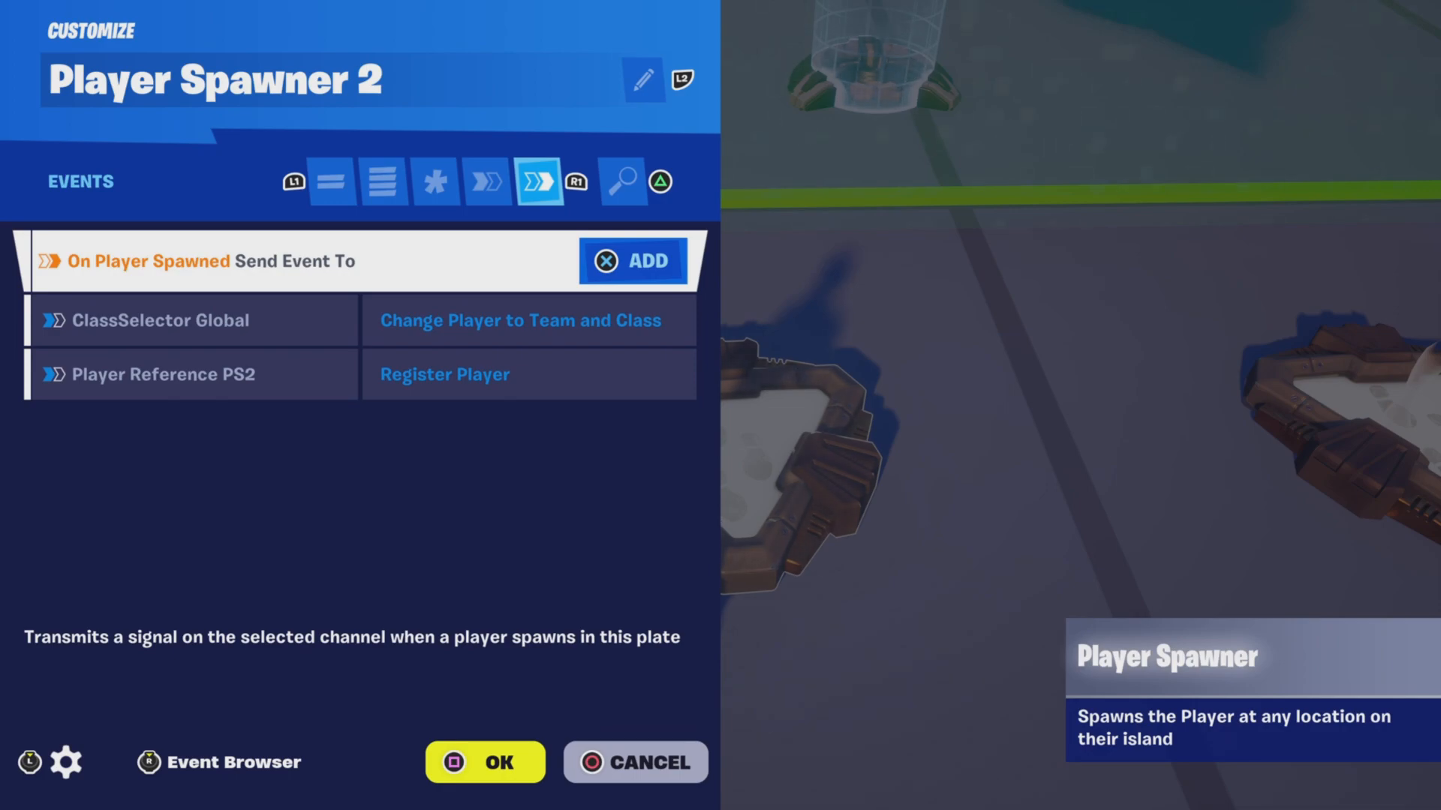
key("Down")
key("Down")
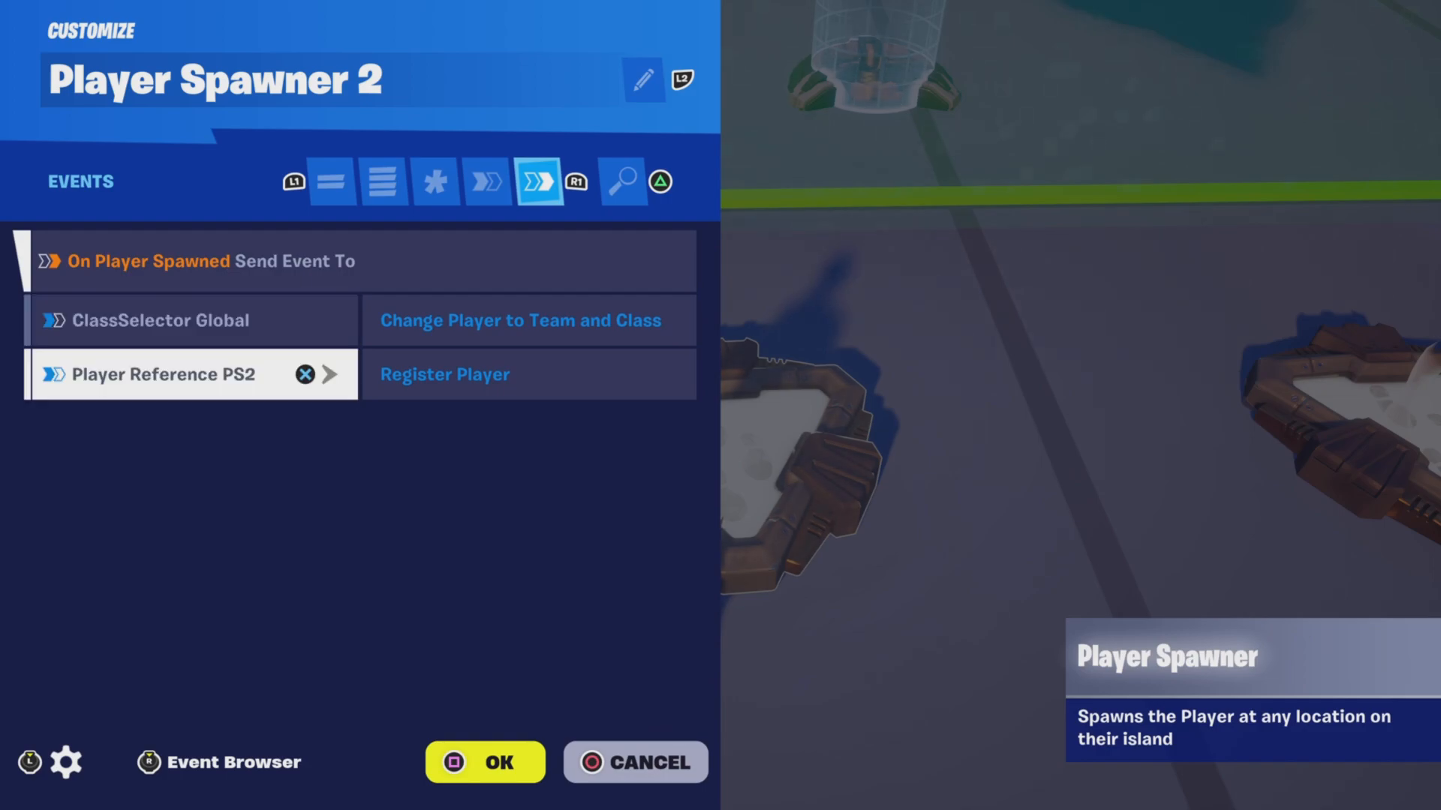
key("Escape")
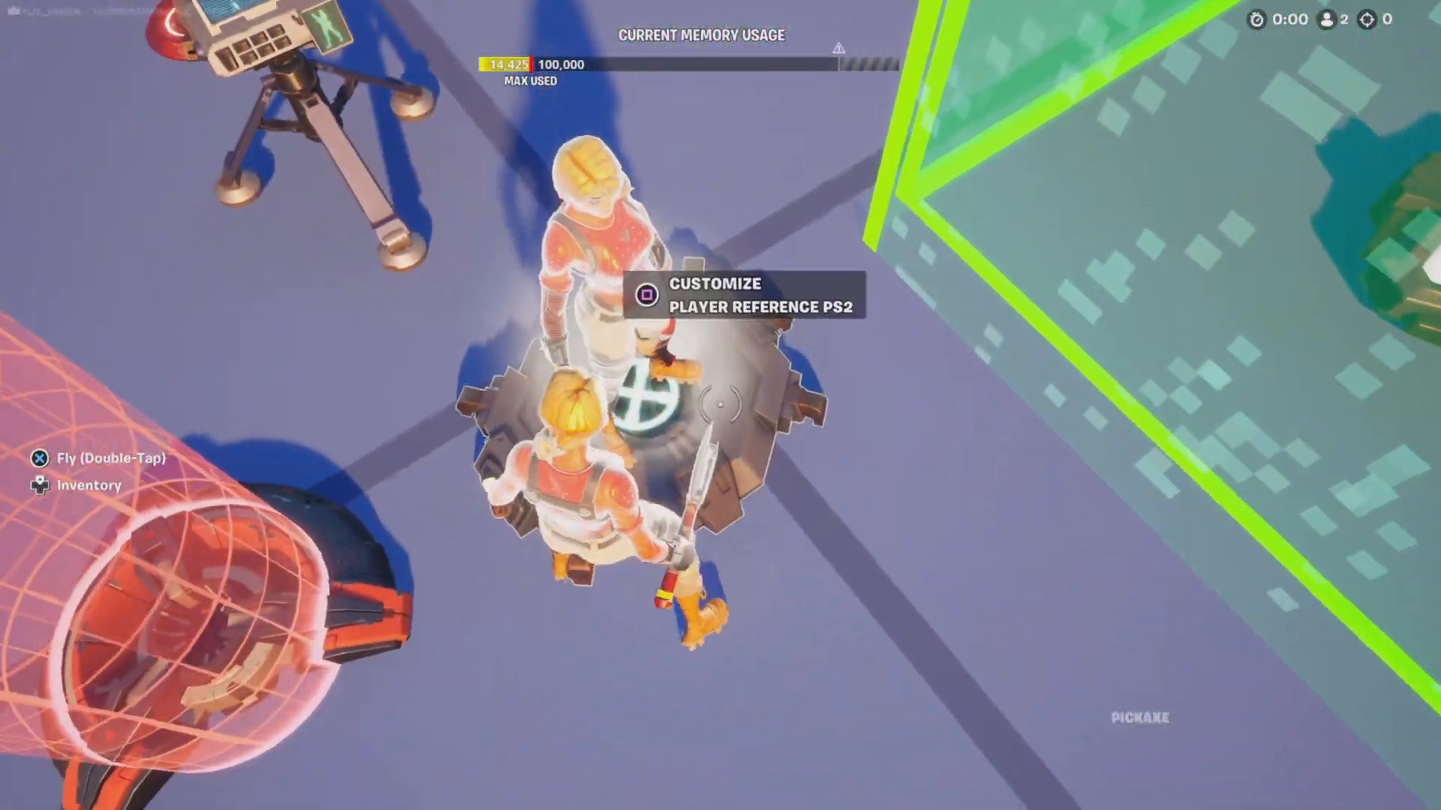
Open Player Reference PS2 and examine its options from Show Hologram and Custom Color through Stat to Track and the player registration update option
key("e")
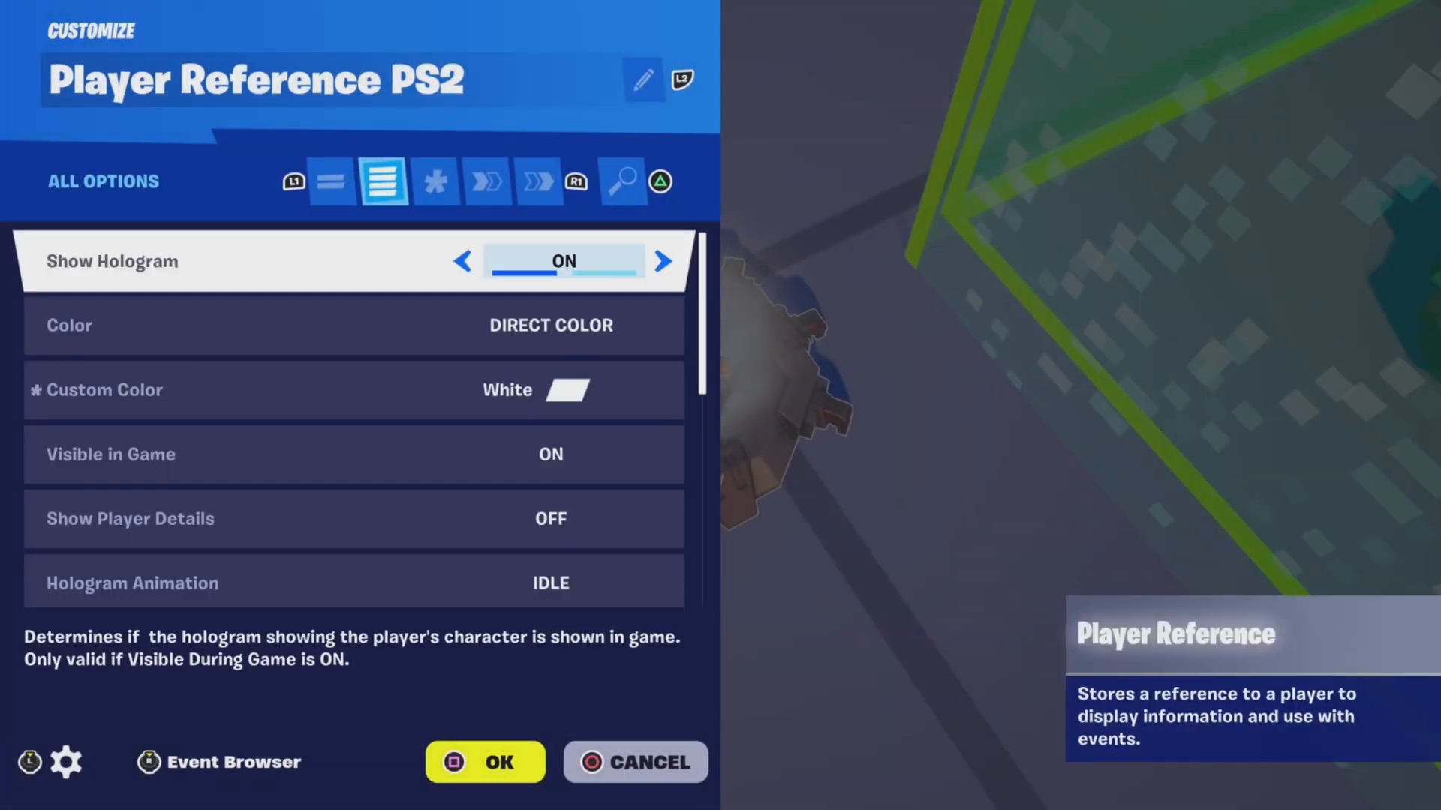
key("Down")
key("Down")
key("Down")
key("Down")
key("Down")
key("Down")
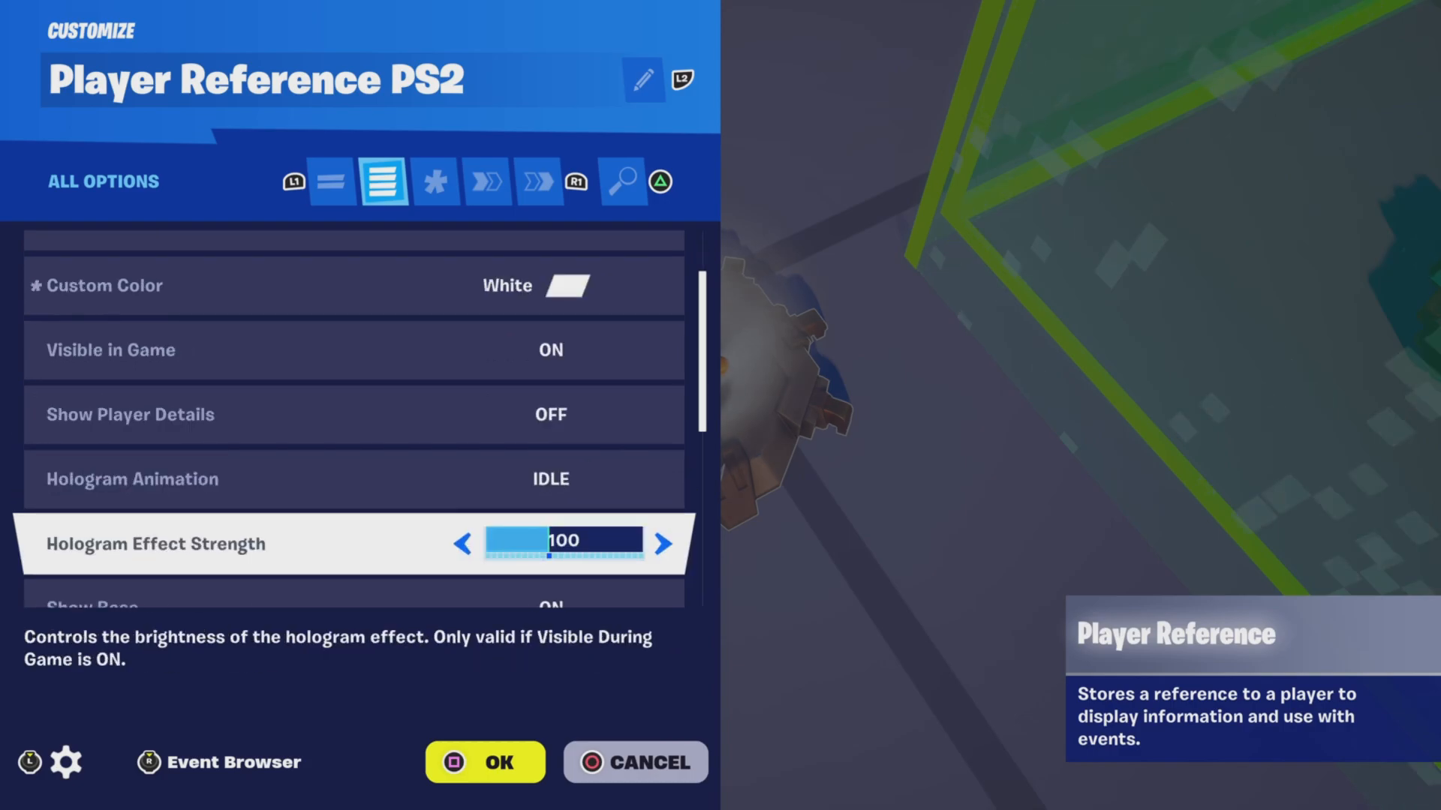
key("Down")
key("Down")
key("Down")
key("Down")
key("Down")
key("Down")
key("Down")
key("Down")
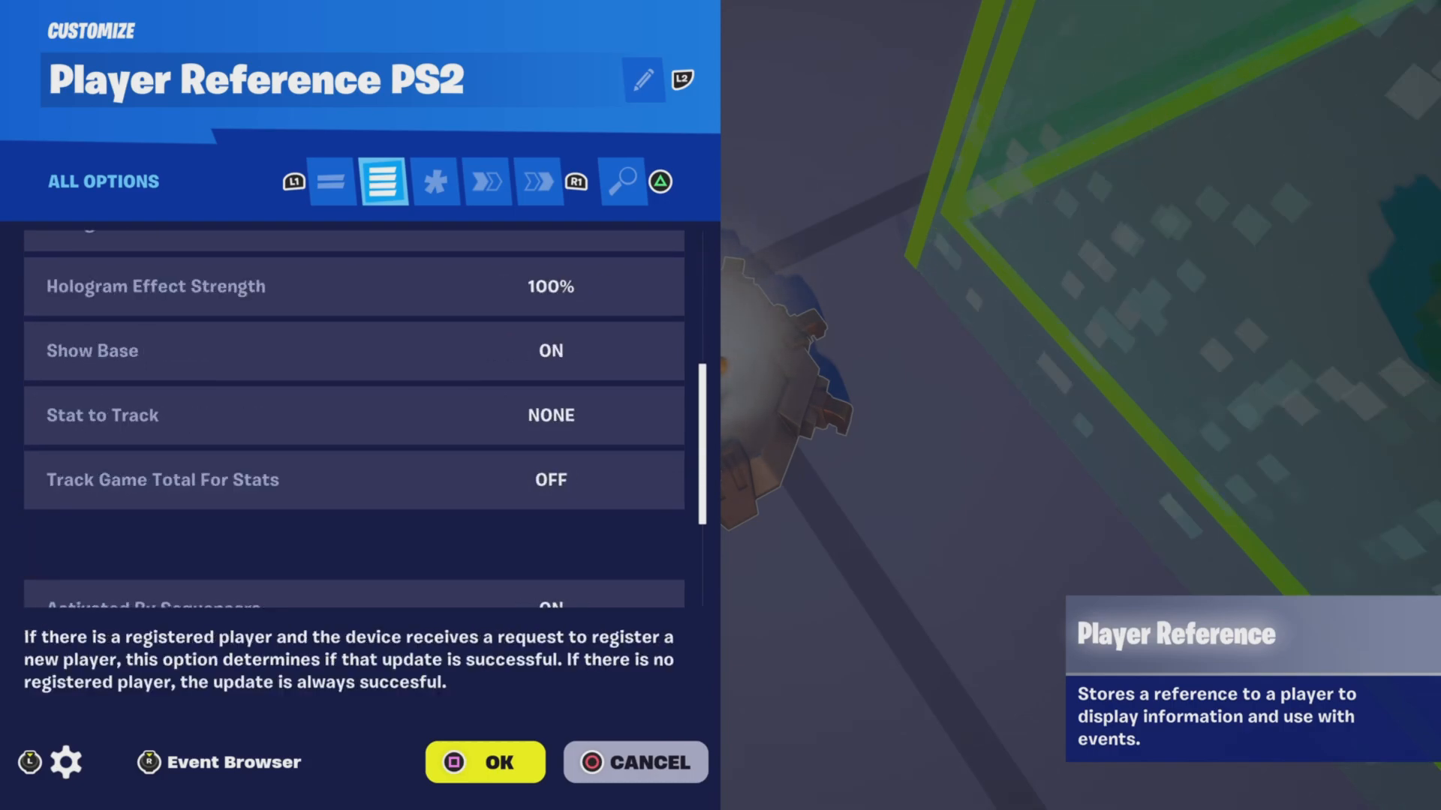
Examine the Player Spawner 2 and Timer Device Picking Teams bindings of Player Reference PS2's Register Player and Activate functions
key("e")
key("e")
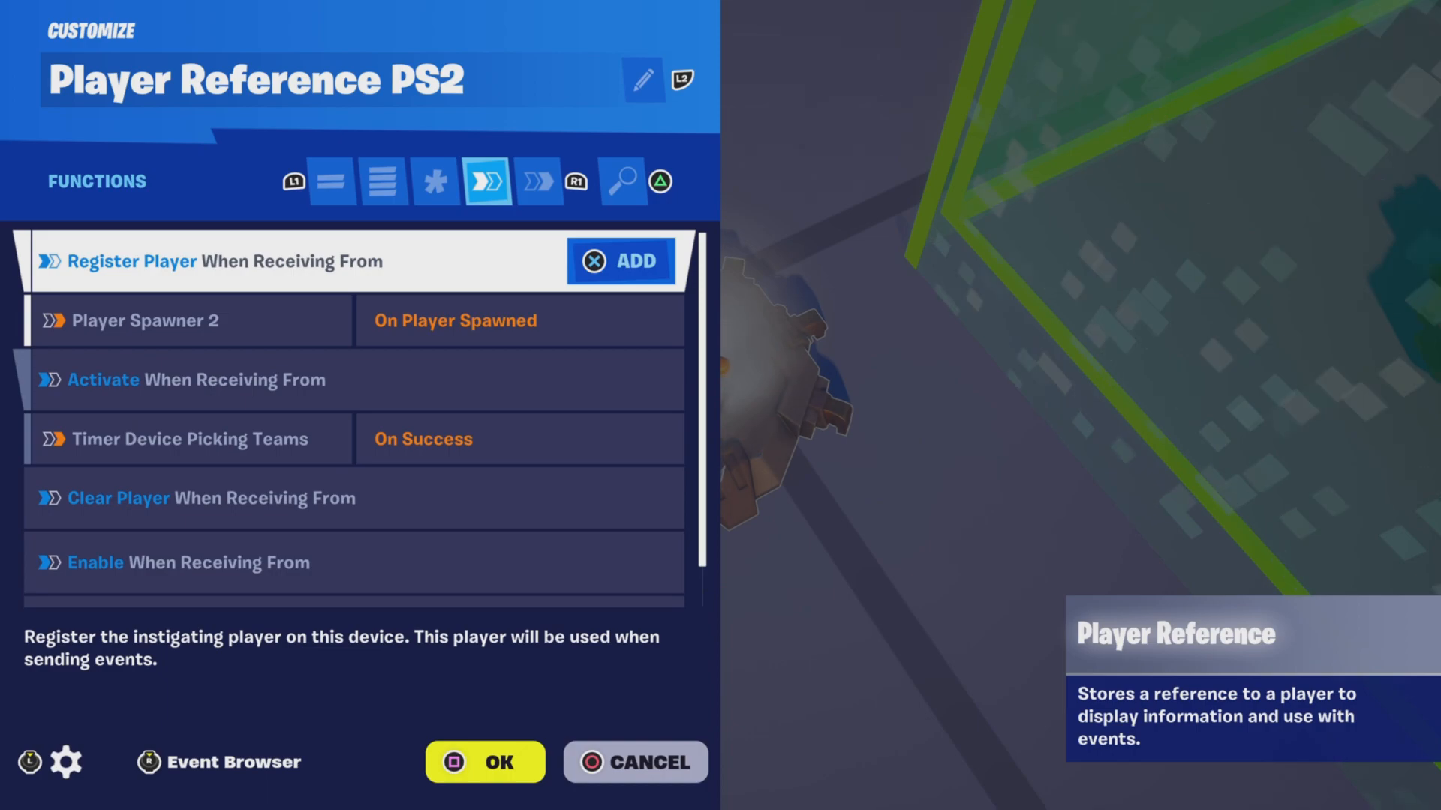
left_click(192, 321)
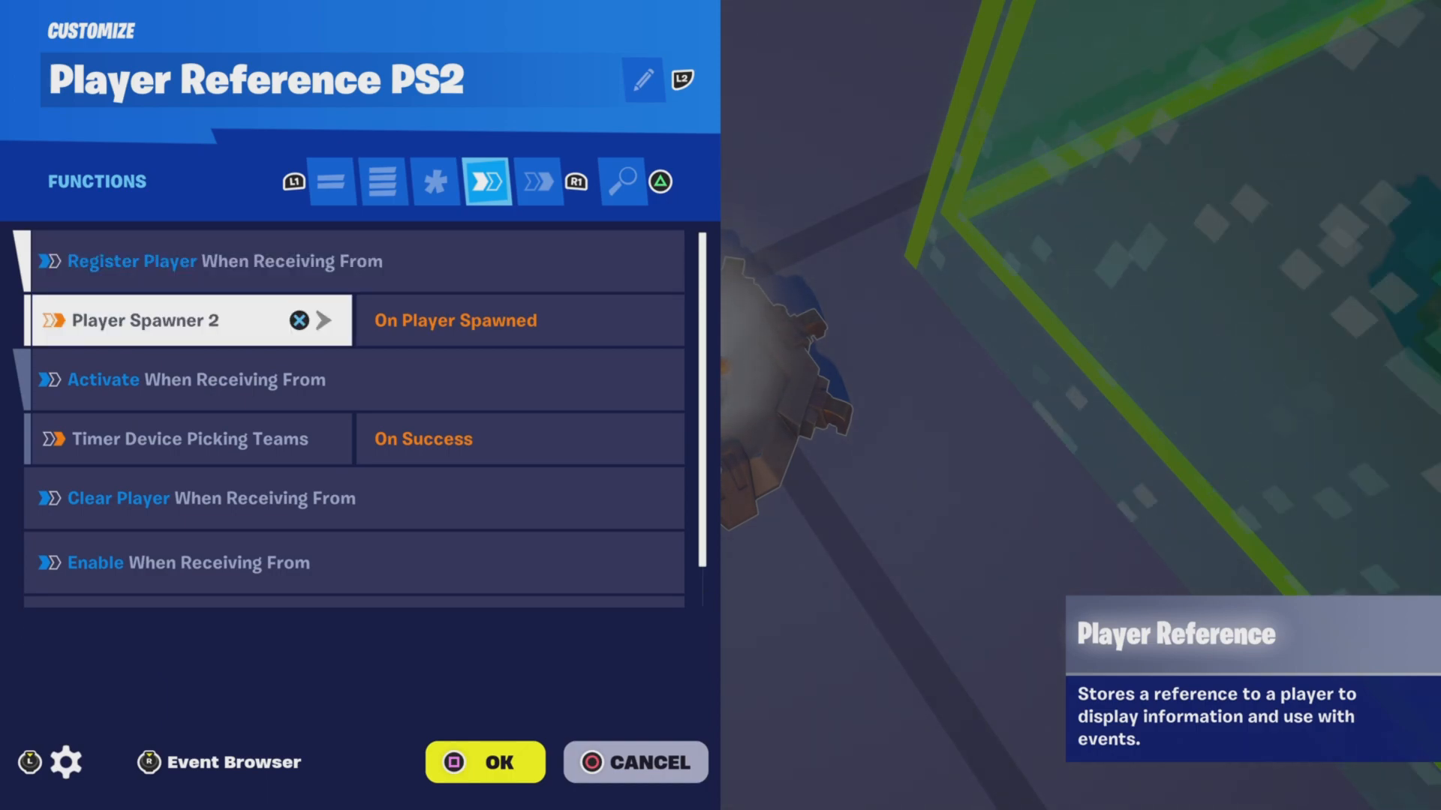
left_click(300, 380)
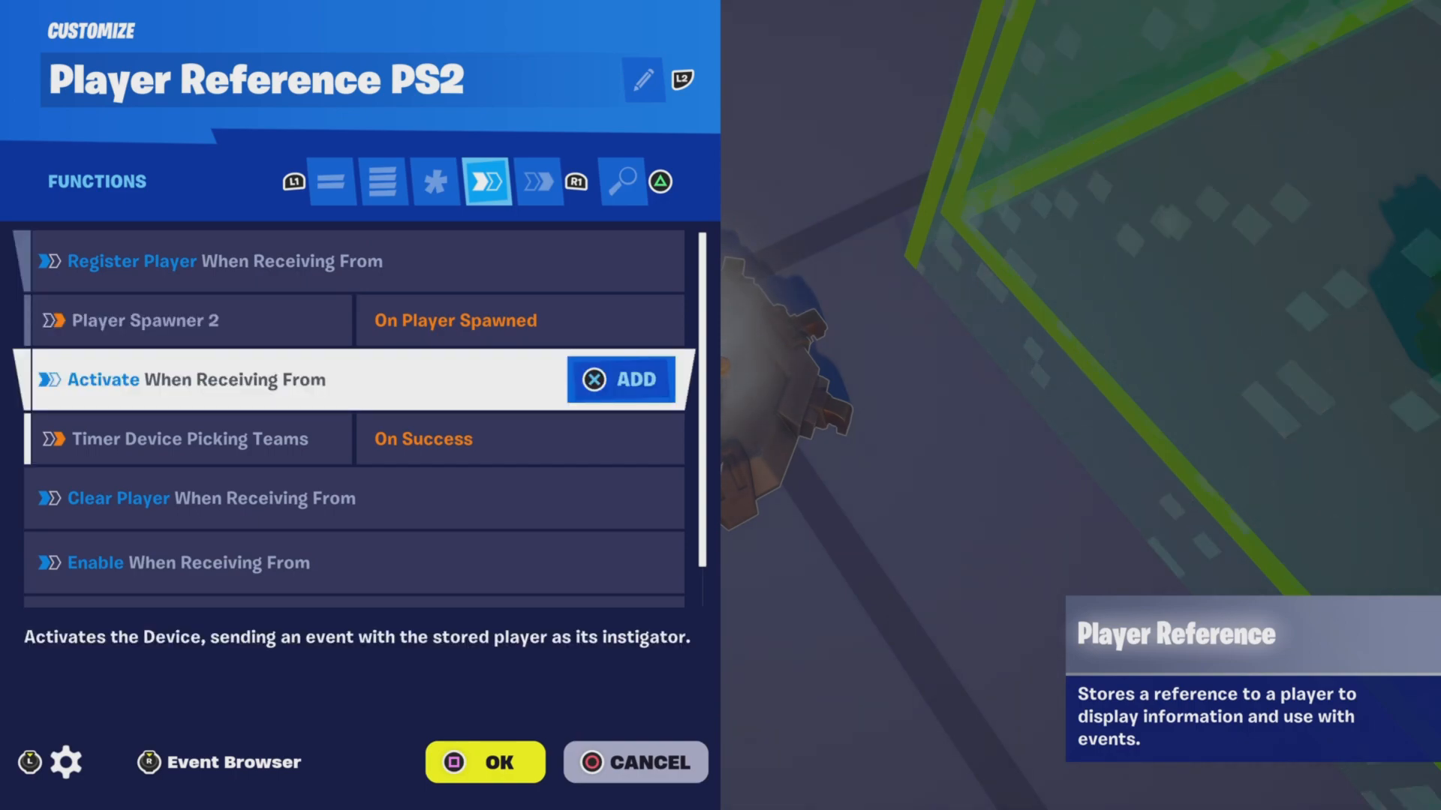
left_click(191, 439)
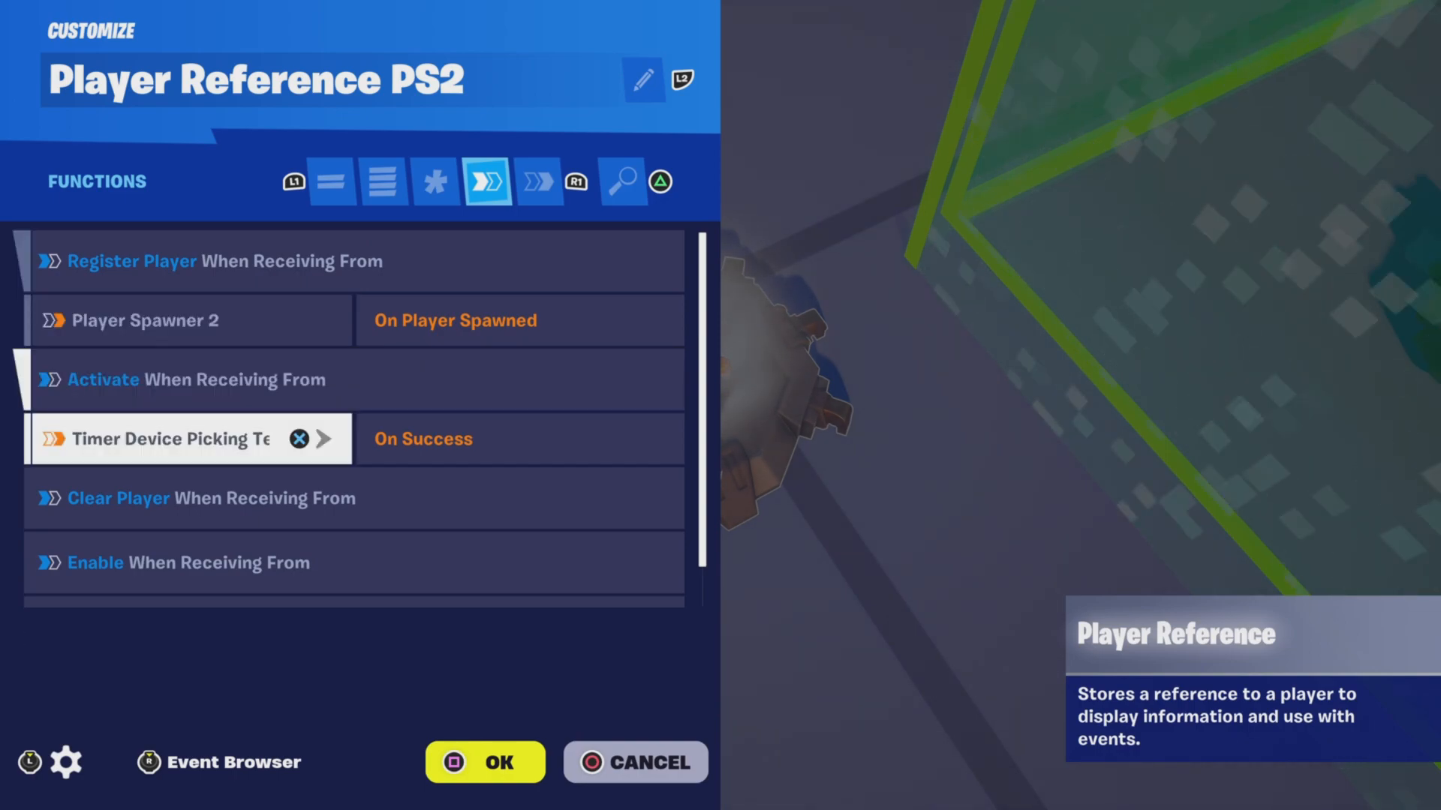
left_click(211, 499)
left_click(192, 578)
Examine Player Reference PS2's events, including the Class Selector tm2 binding of On Activated, and close its settings
key("e")
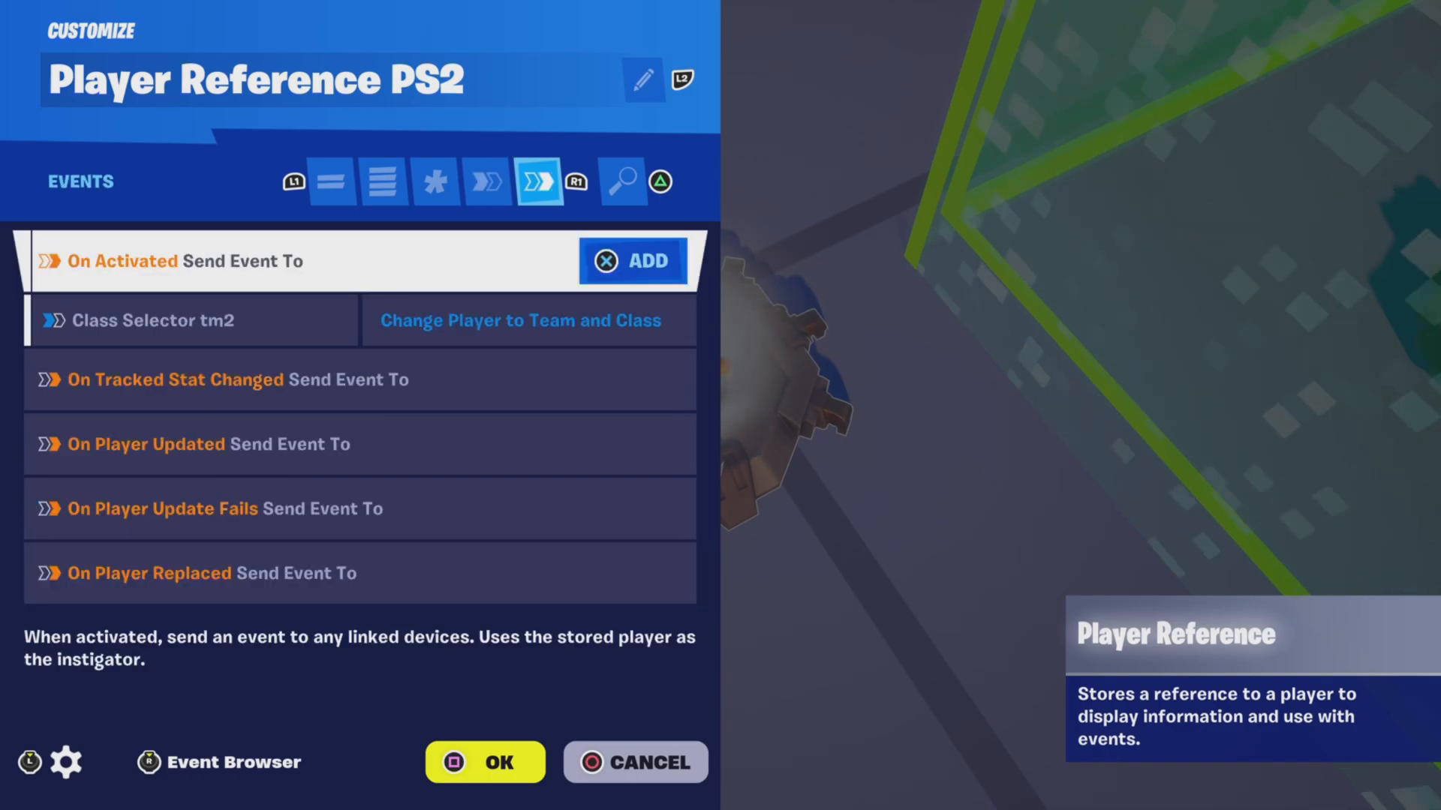
key("Down")
key("Down")
key("Down")
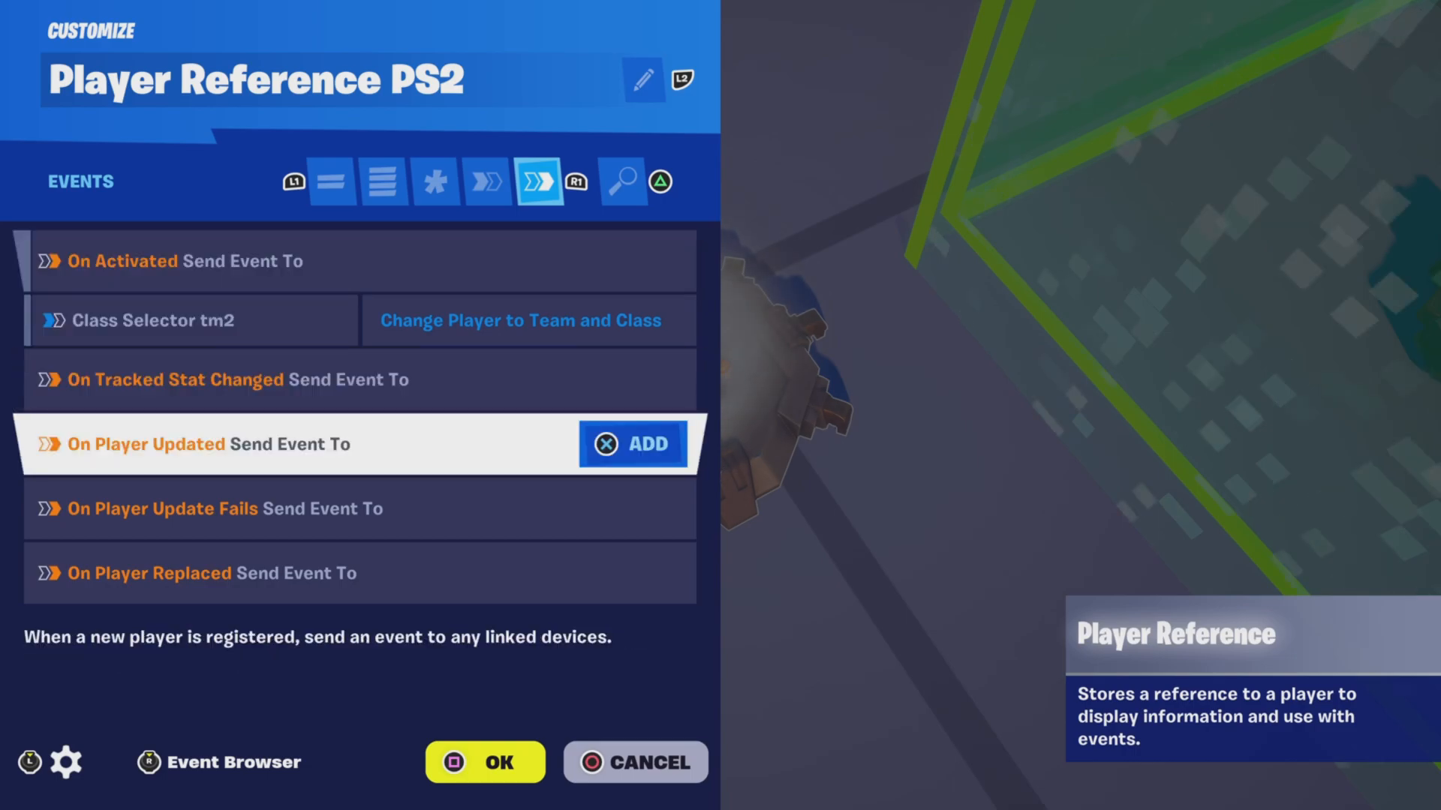
key("Down")
key("Down")
key("Escape")
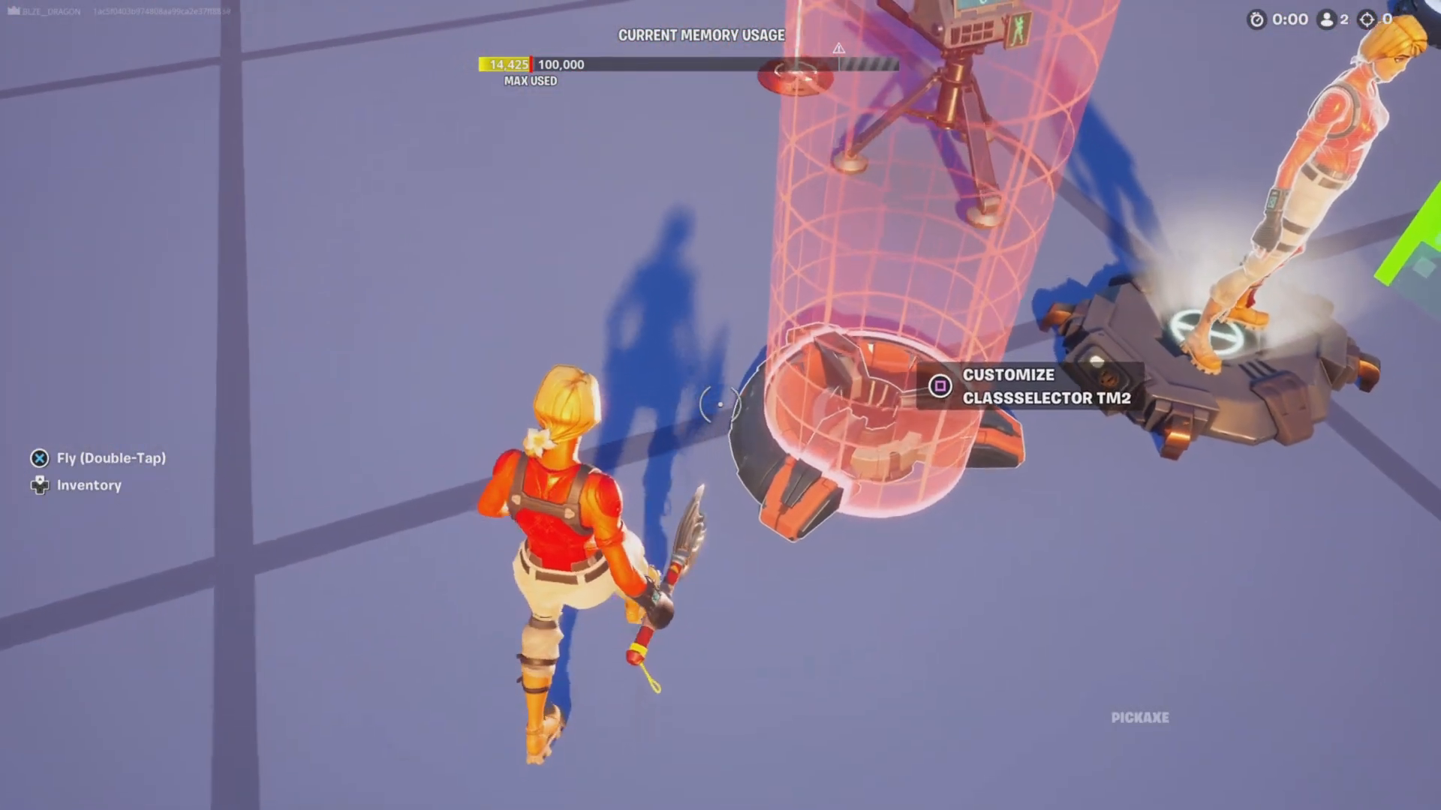
Open ClassSelector Tm2 and examine its options from Class to Switch to and Team to Switch to through Respawn Player on Switch
key("e")
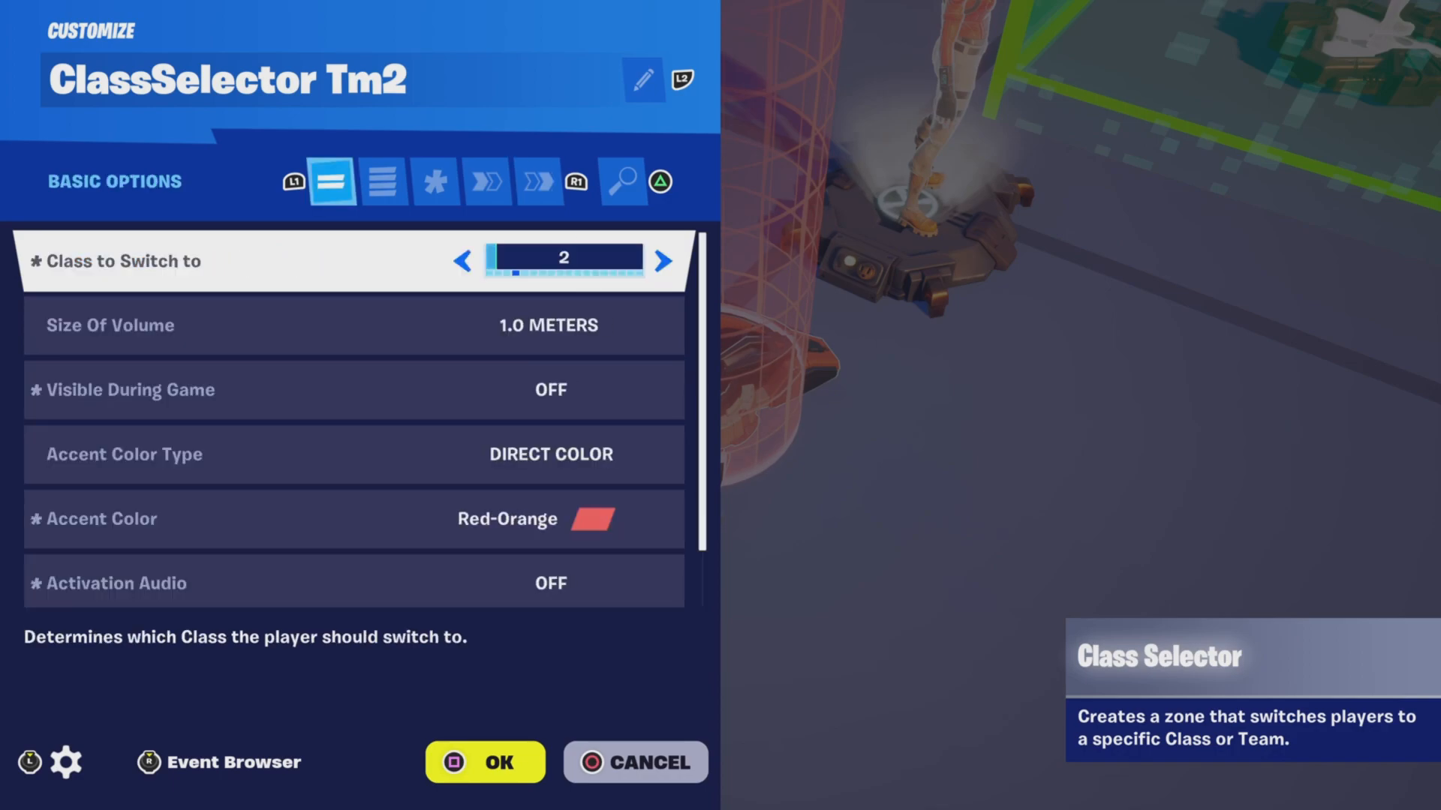
key("e")
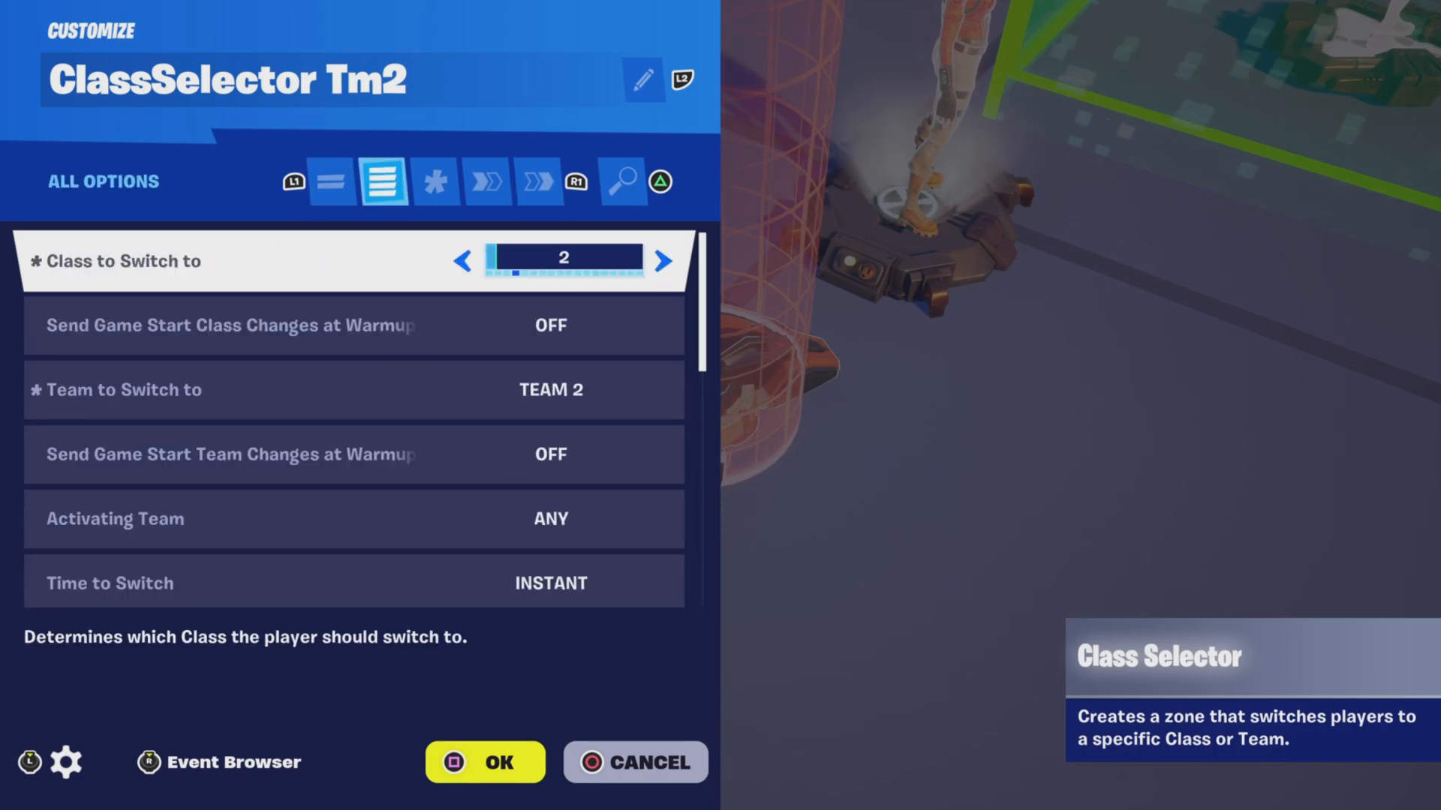
key("Down")
key("Down")
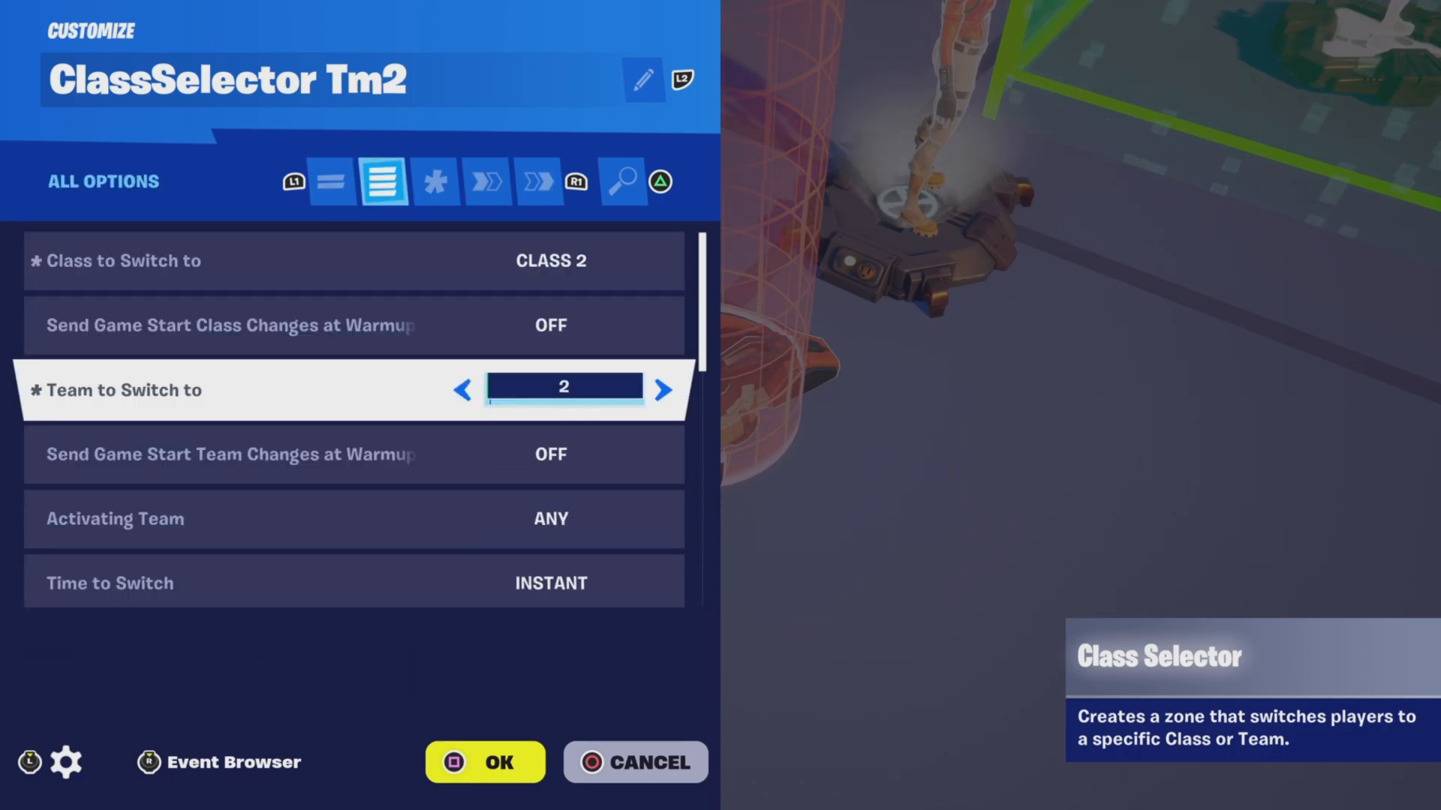
key("Down")
key("Down")
key("Down")
key("Down")
key("Down")
key("Down")
key("Down")
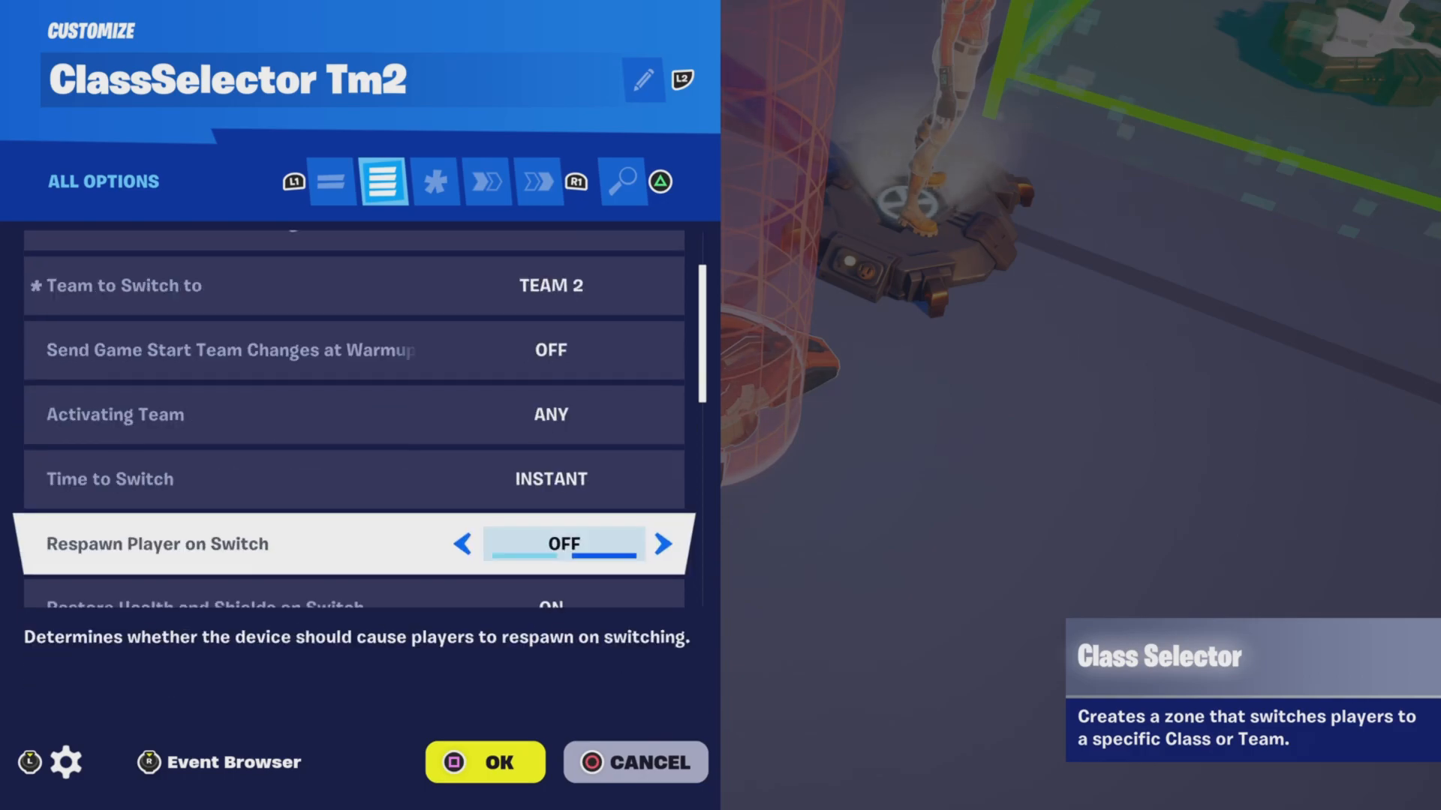
Examine ClassSelector Tm2's remaining options from Clear Items on Switch and volume visibility through Accent Color to Zone Audio
key("Down")
key("Down")
key("Down")
key("Down")
key("Down")
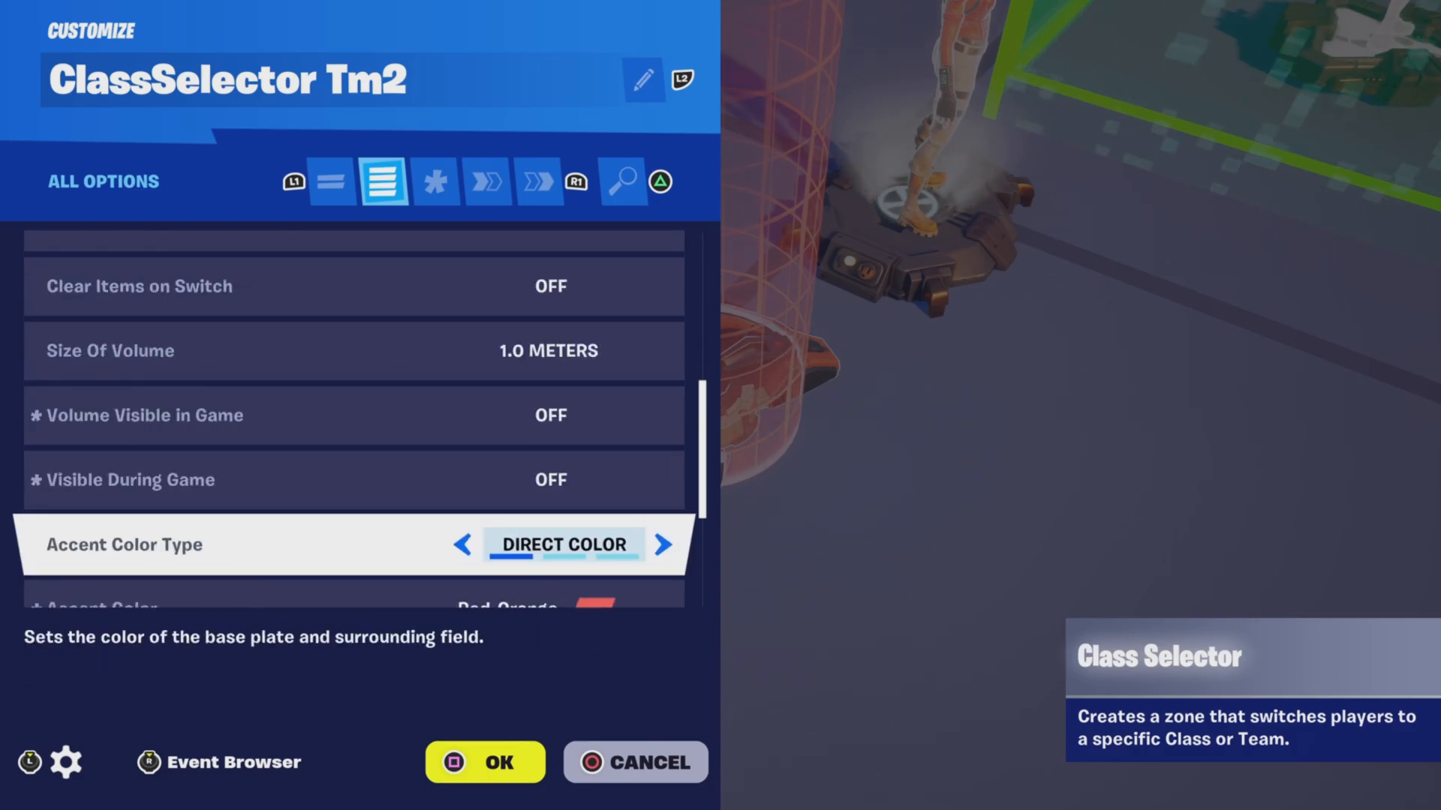
key("Down")
key("Down")
key("Down")
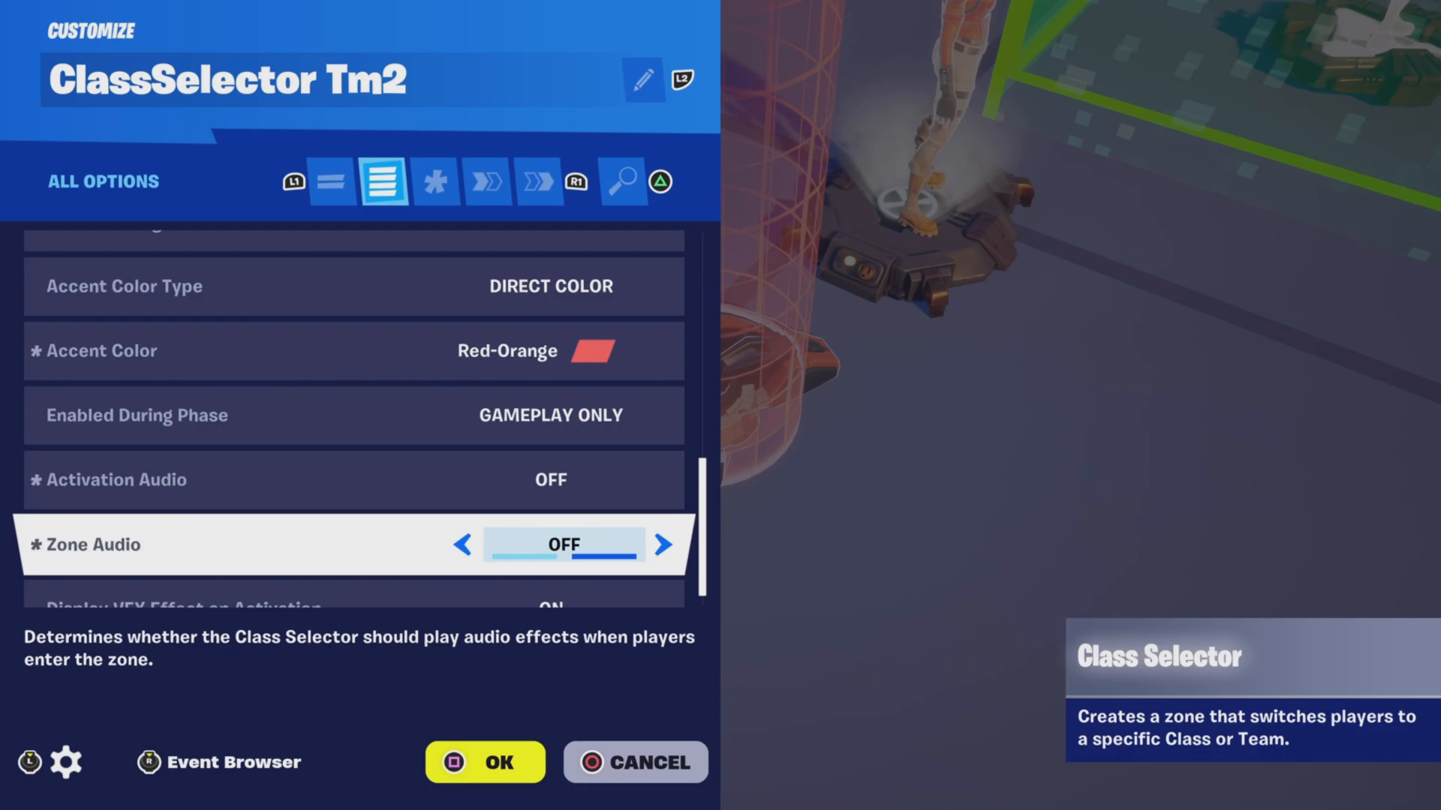
Examine ClassSelector Tm2's modified options, the Player Reference PS2 binding of Change Player to Team and Class, and its events, and close its settings
key("e")
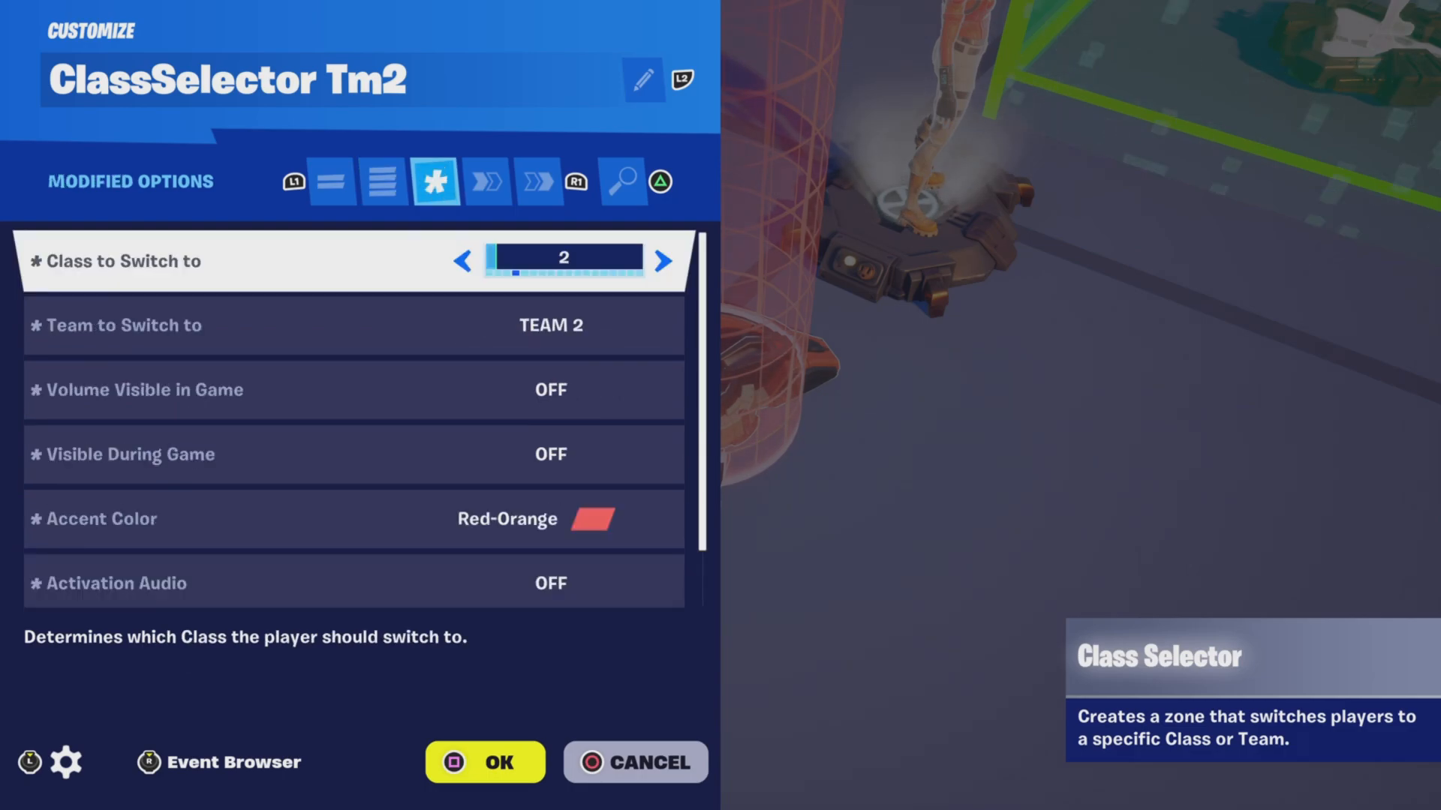
key("e")
key("Down")
key("Down")
key("Down")
key("Down")
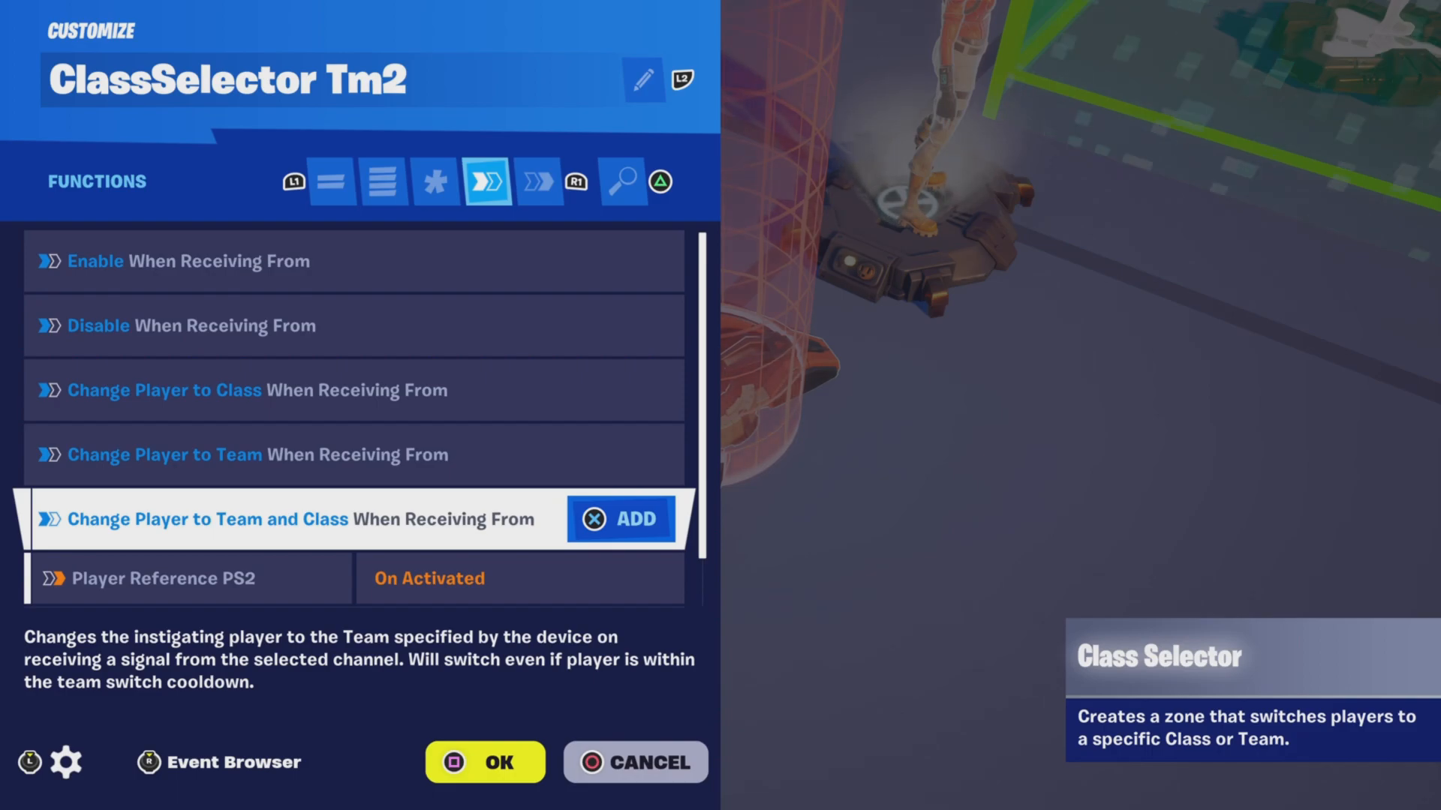
key("Down")
key("Down")
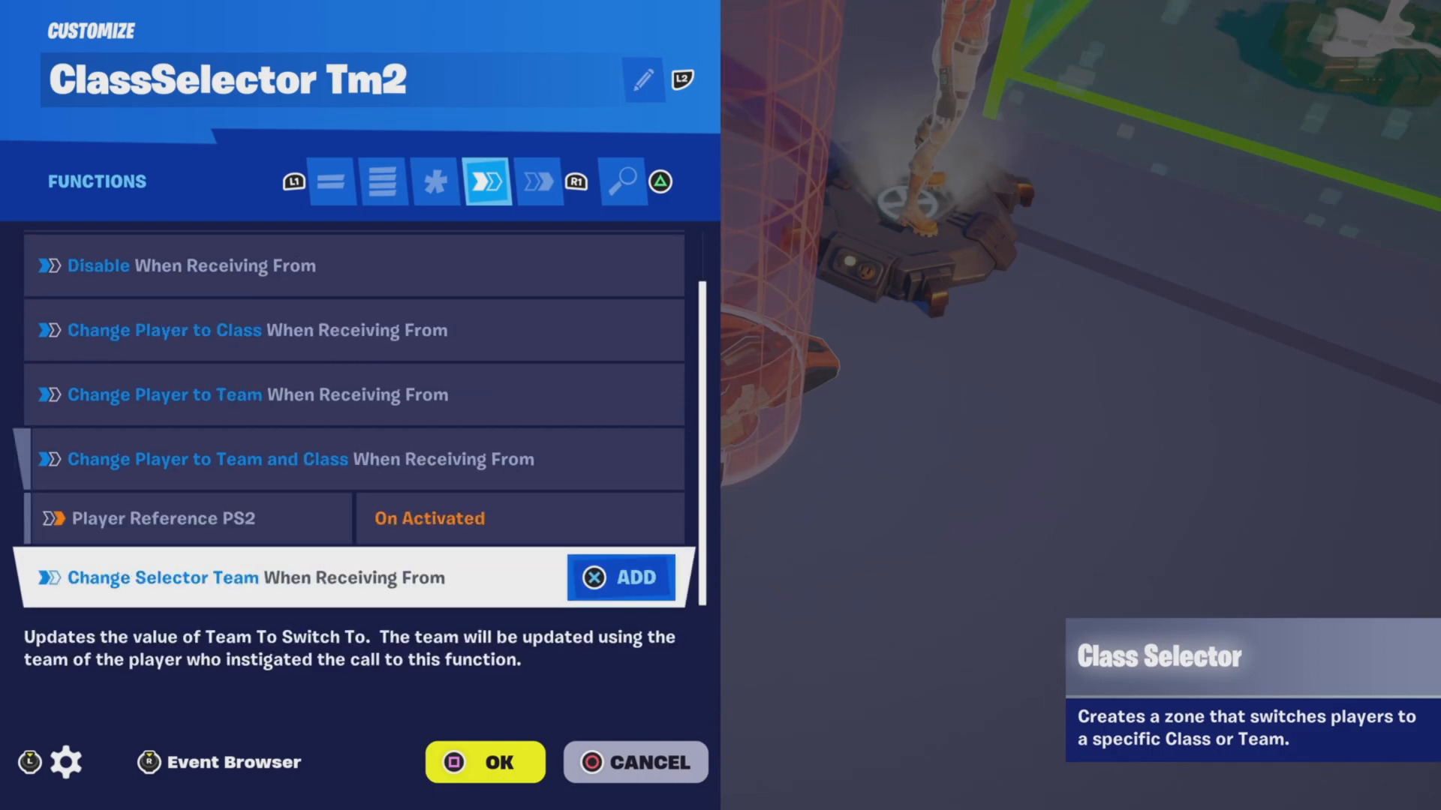
key("e")
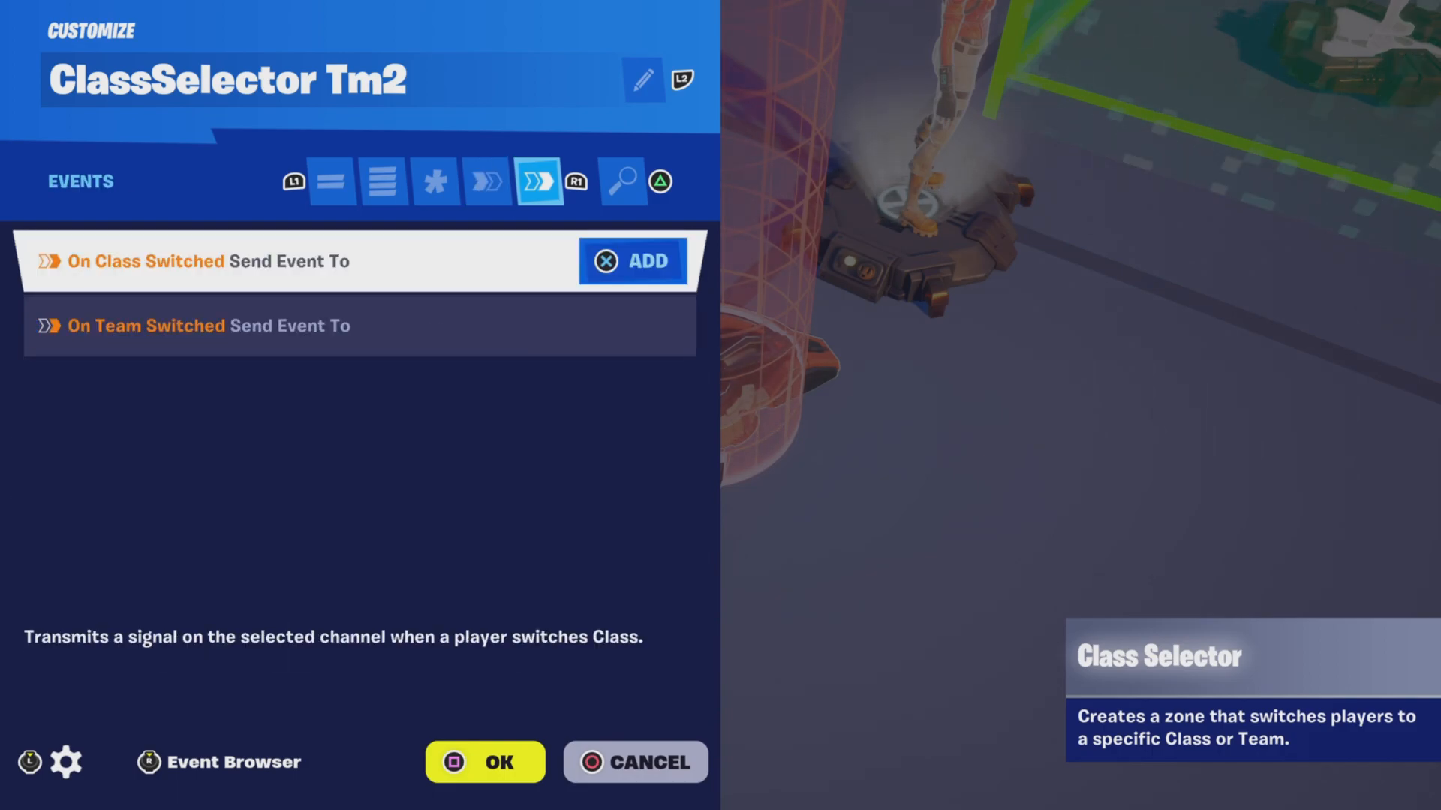
key("Return")
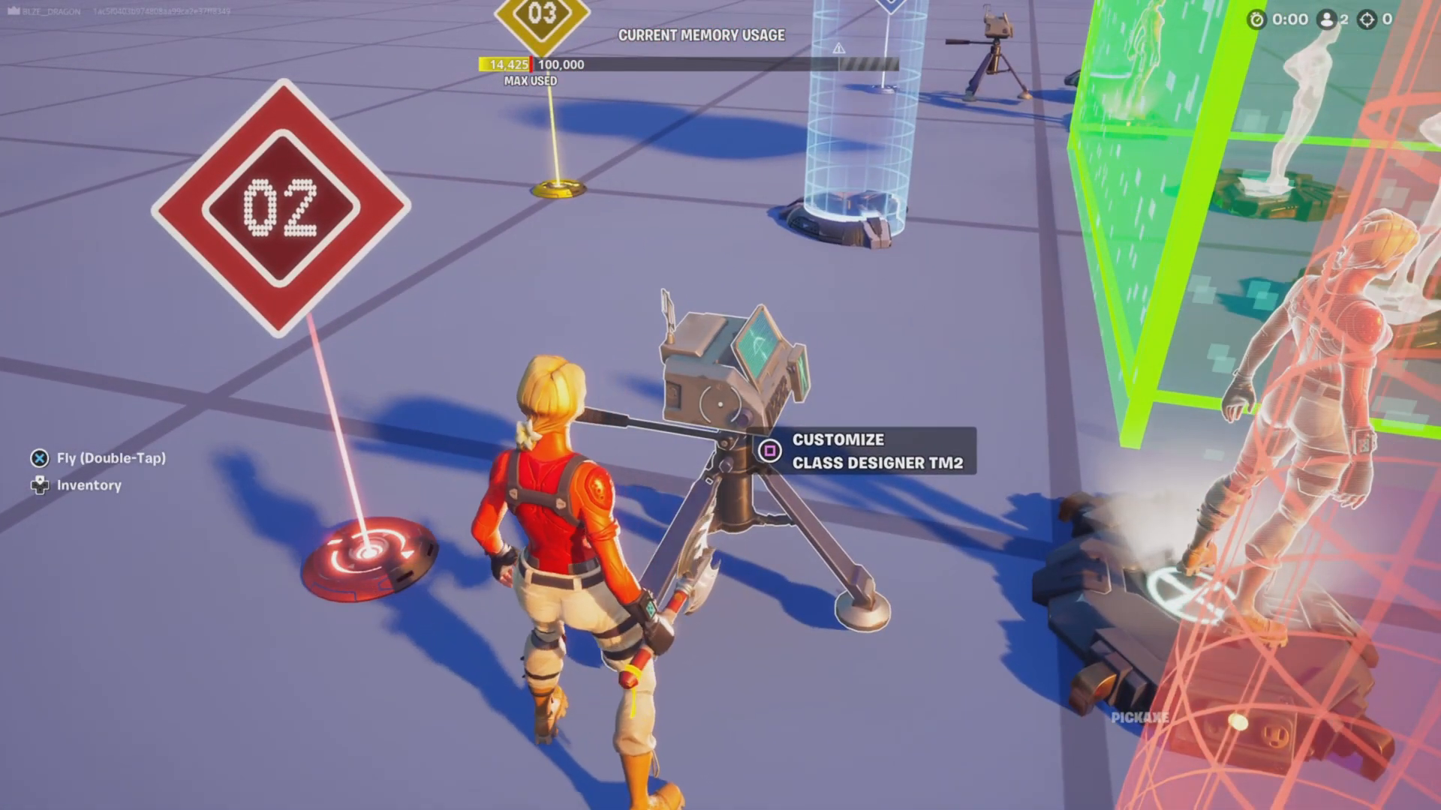
Open Class Designer tm2 and examine its options from Class Name and Class Identifier through Health Recharge Amount
key("e")
key("e")
key("e")
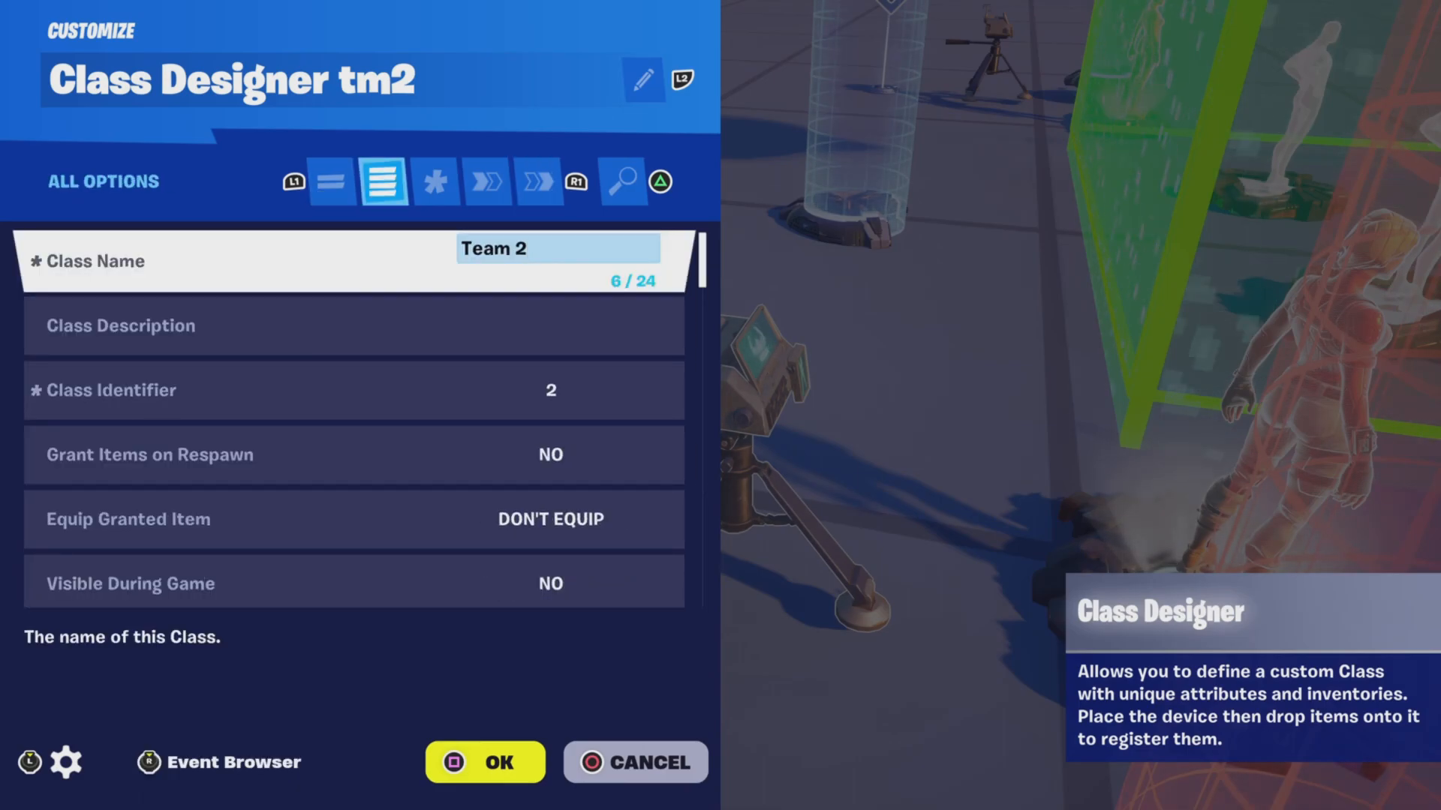
key("Down")
key("Down")
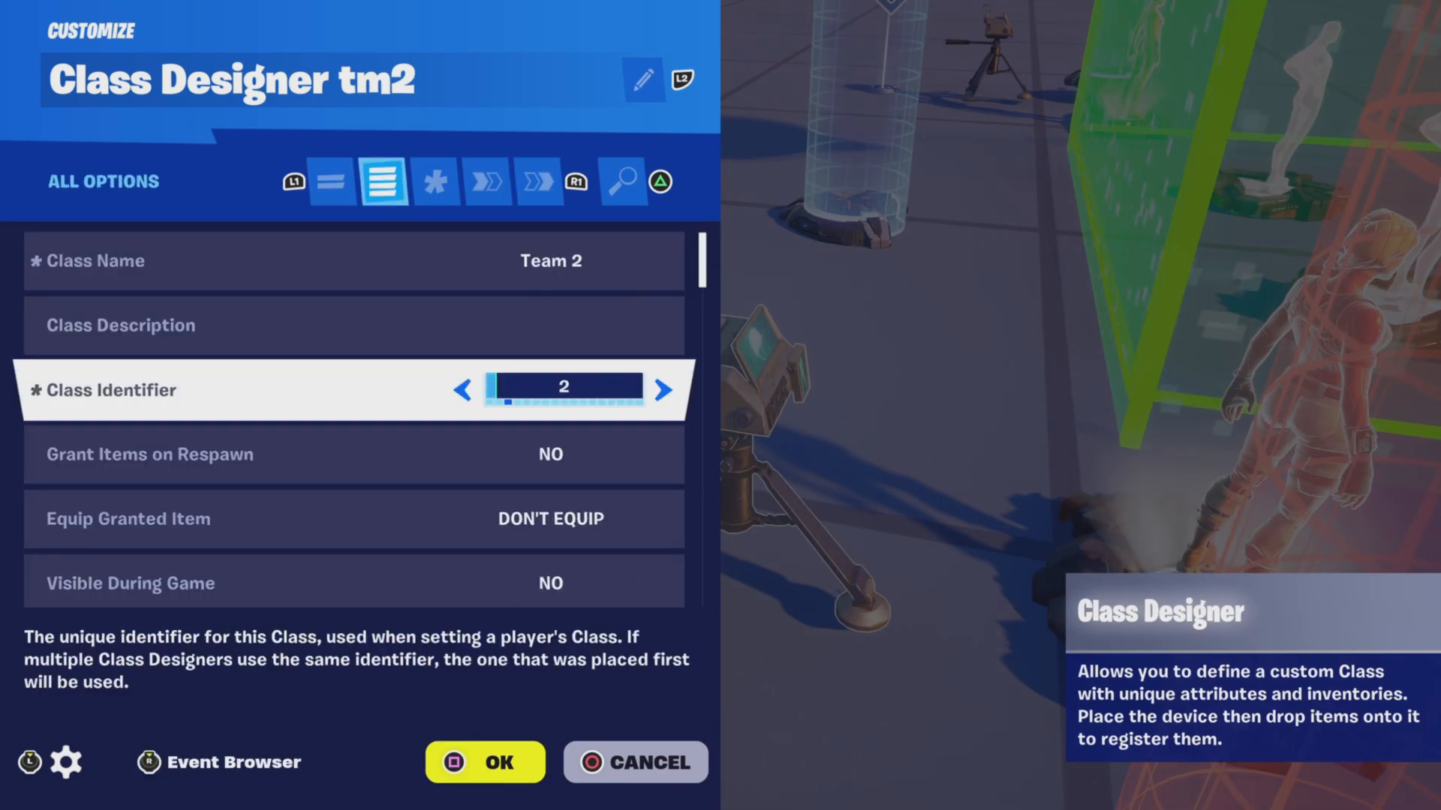
key("Down")
key("Down")
key("Down")
key("Down")
key("Down")
key("Down")
key("Down")
key("Down")
key("Down")
key("Down")
key("Down")
key("Down")
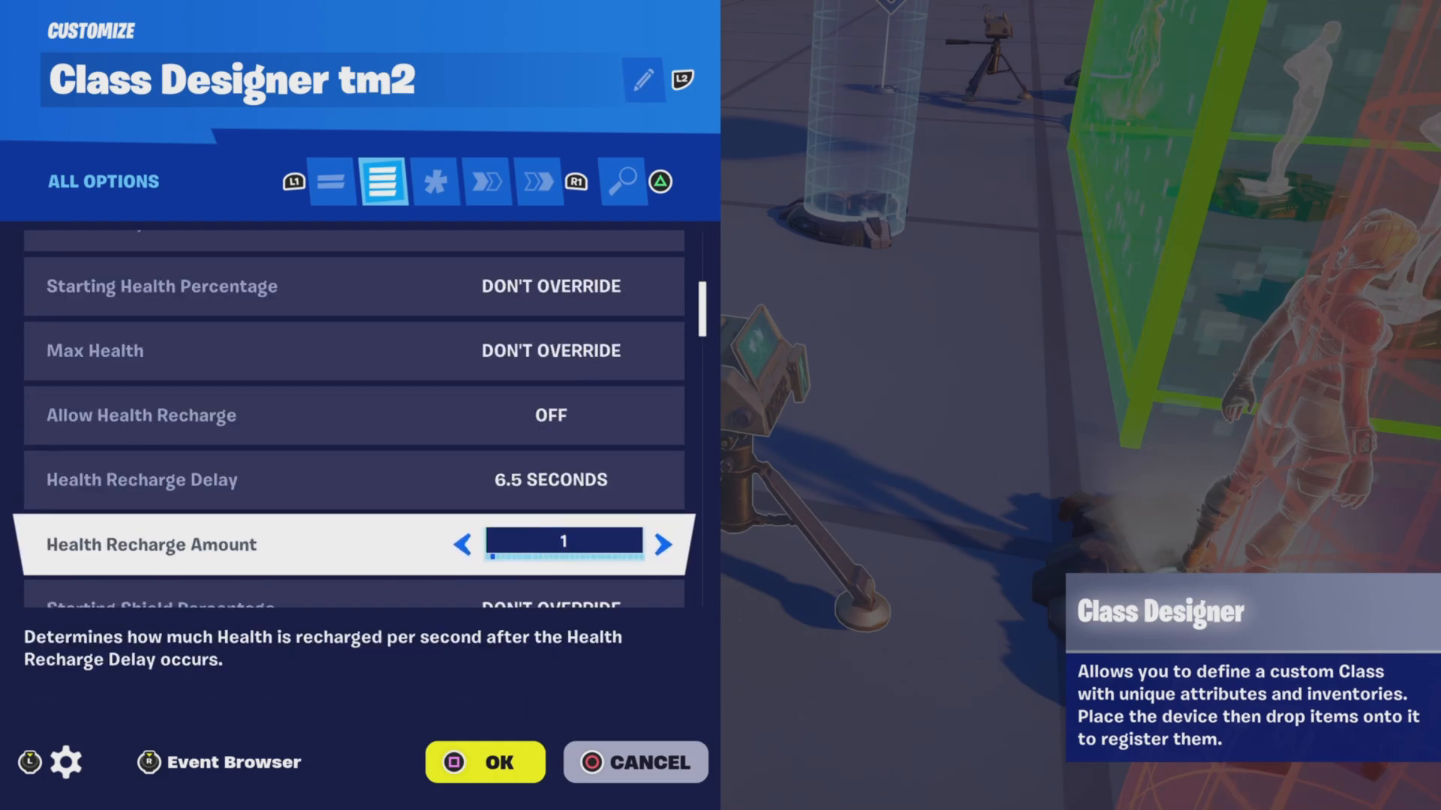
Examine Class Designer tm2's shield, overshield, energy and sliding options through Allow Shoulder Bashing
key("Down")
key("Down")
key("Down")
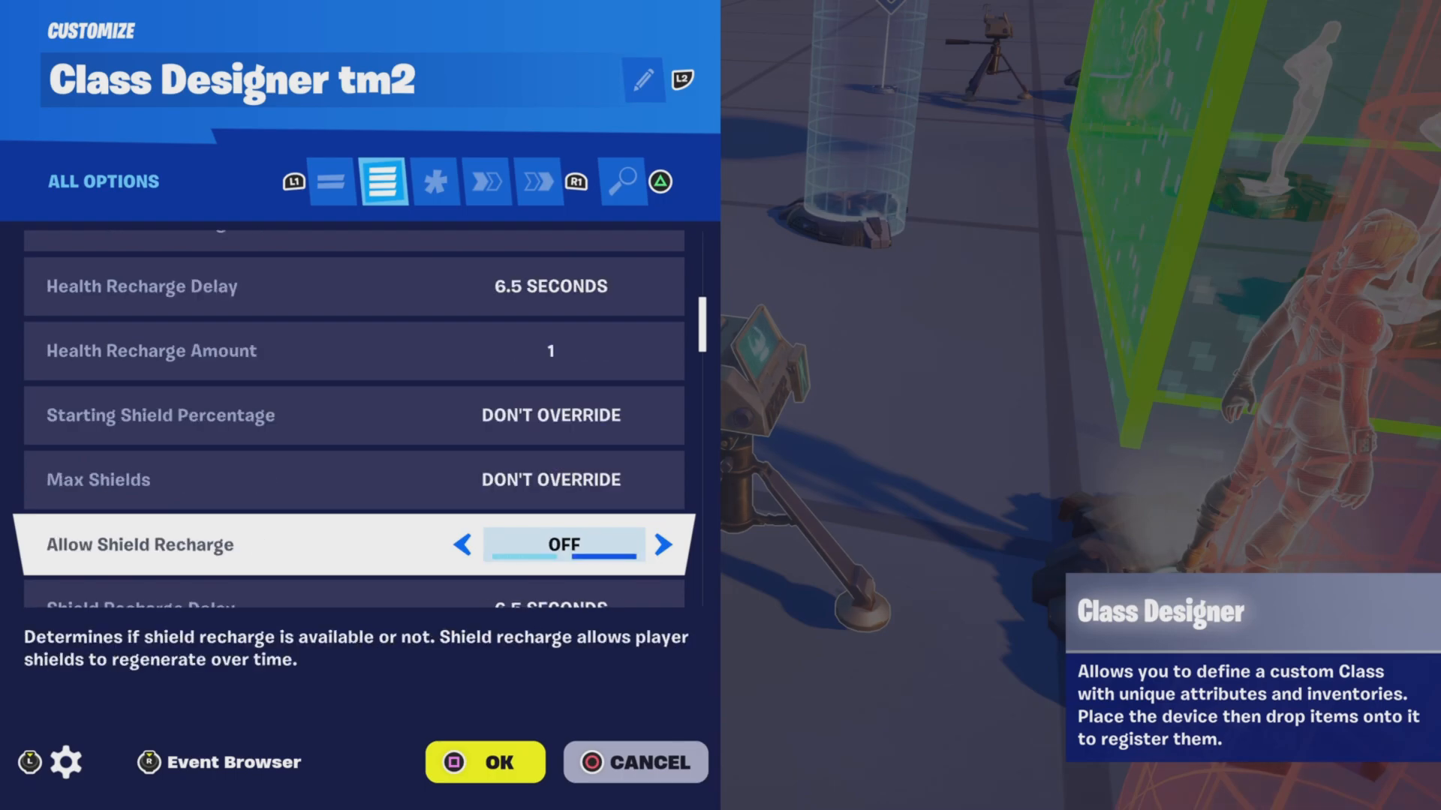
key("Down")
key("Down")
key("Down")
key("Down")
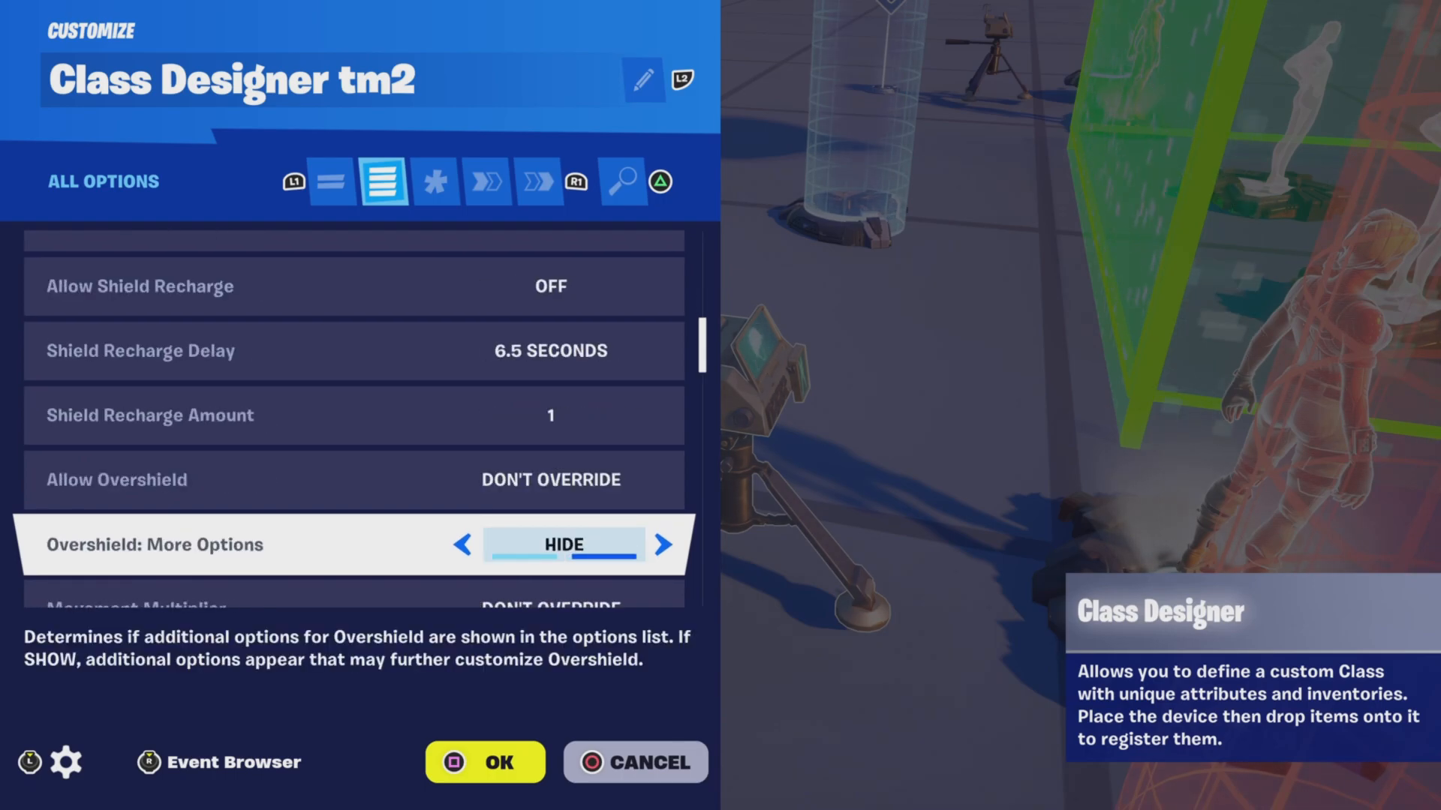
key("Down")
key("Down")
key("Down")
key("Down")
key("Down")
key("Down")
key("Down")
key("Down")
key("Down")
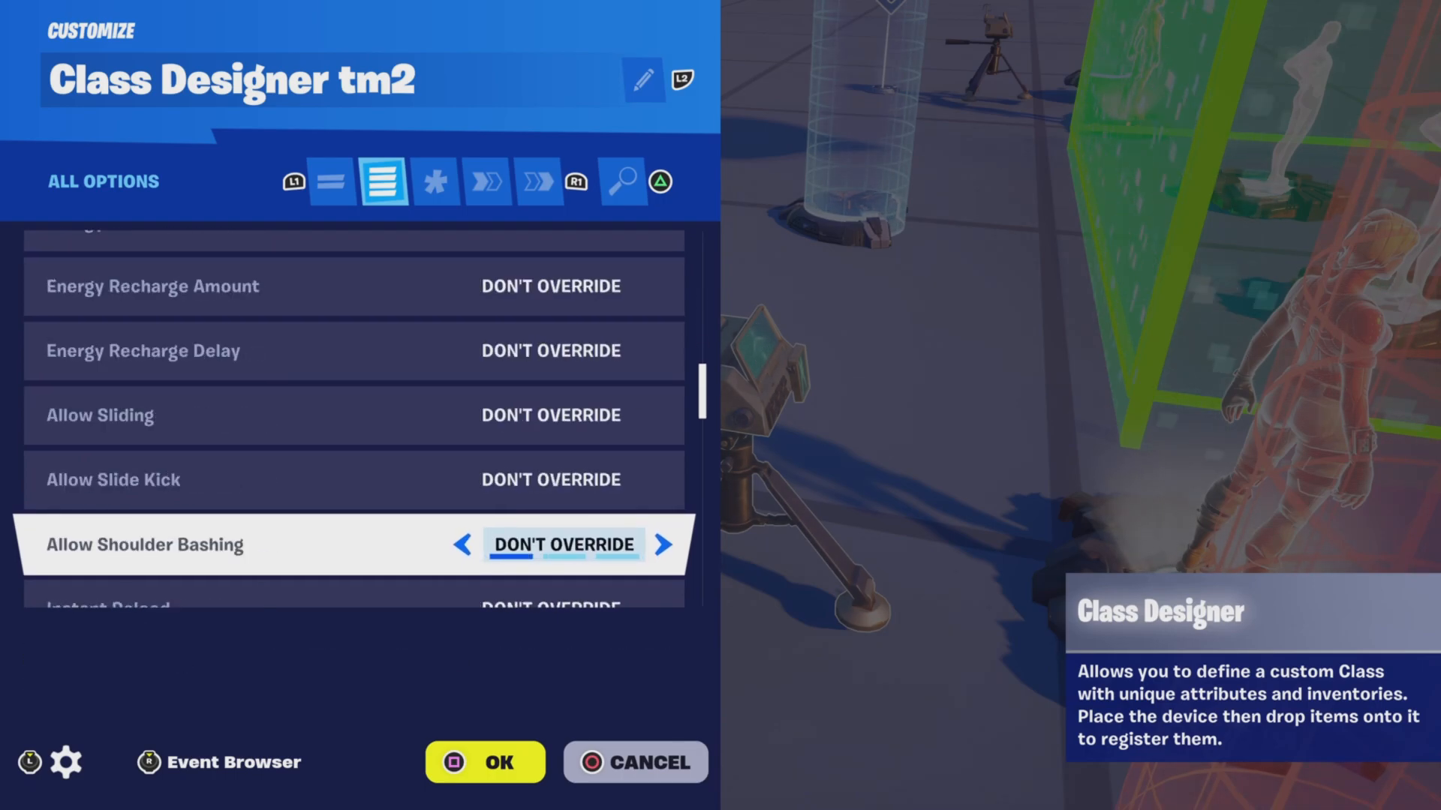
Examine Class Designer tm2's options from Instant Reload and Infinite Ammo through Player Flight to Limit Name Plate Max Distance
key("Down")
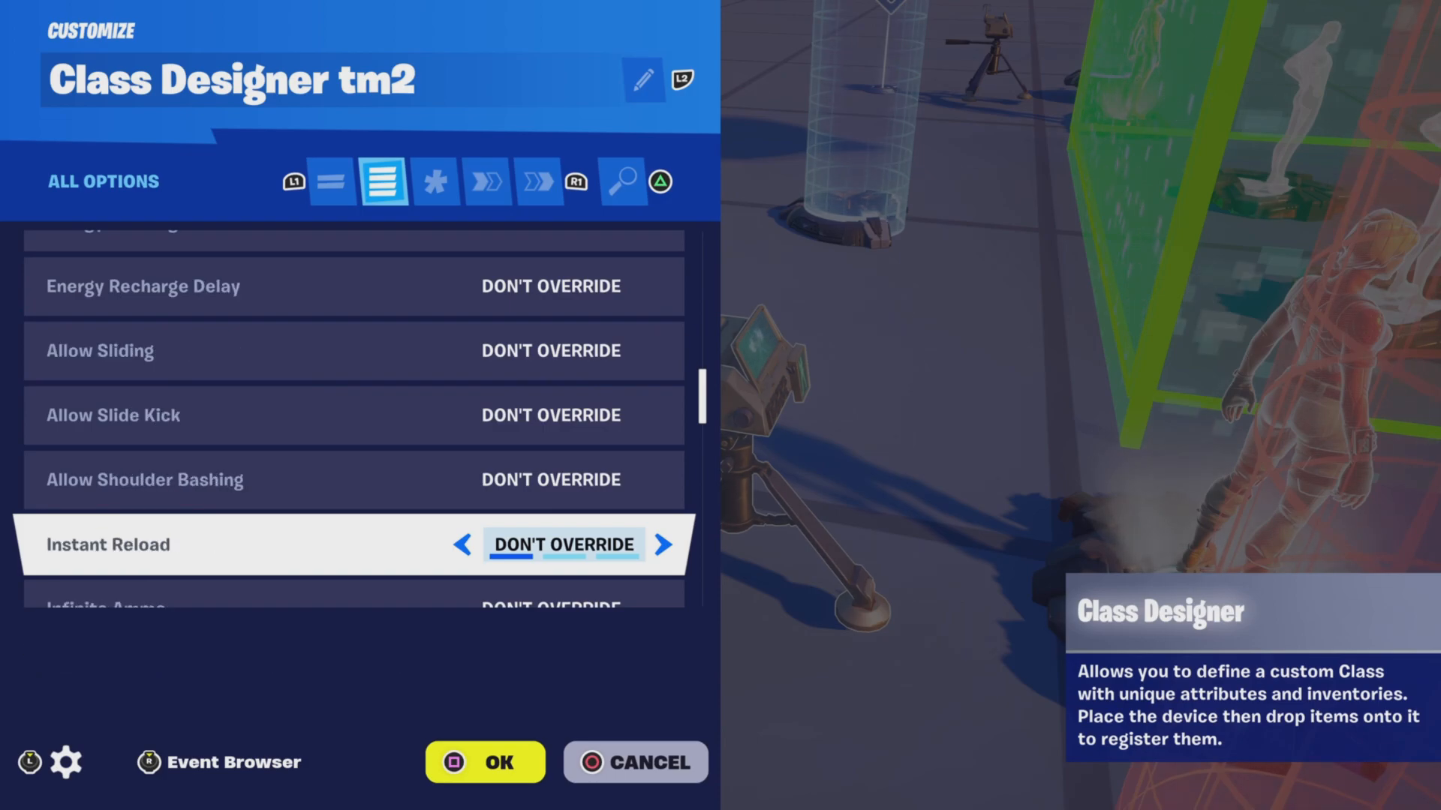
key("Down")
key("Down")
key("Down")
key("Down")
key("Down")
key("Down")
key("Down")
key("Down")
key("Down")
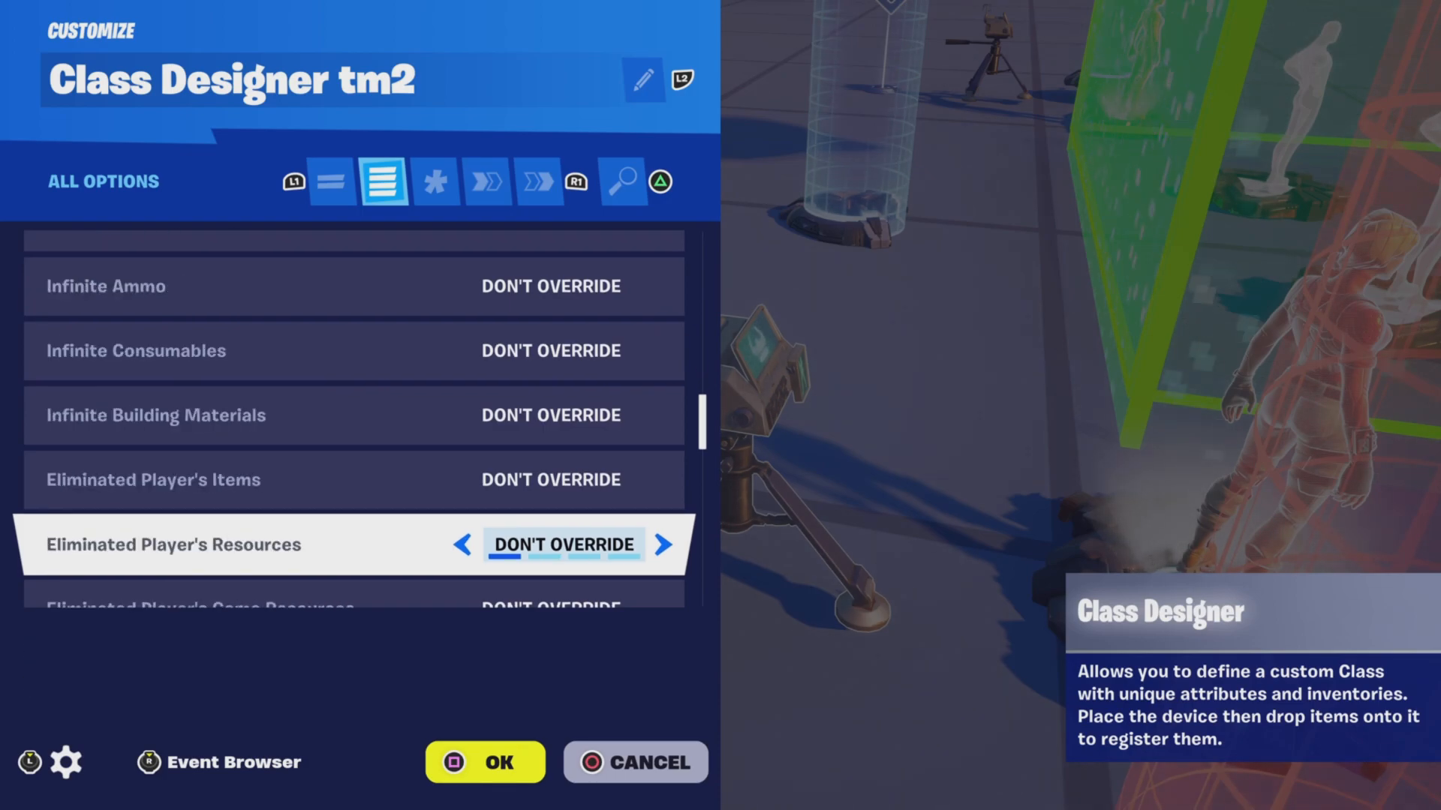
key("Down")
key("Down")
key("Down")
key("Down")
key("Down")
key("Down")
key("Down")
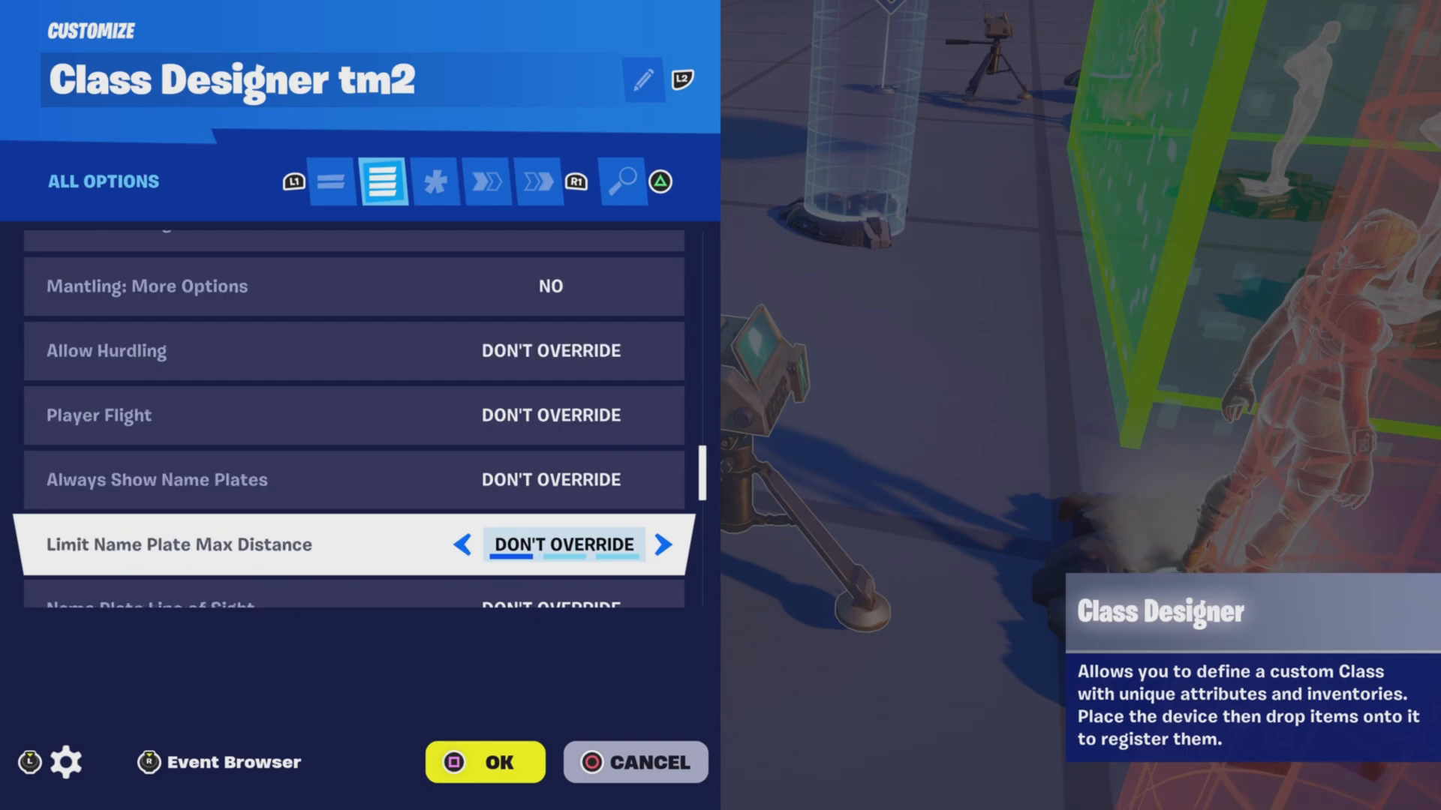
Examine Class Designer tm2's functions for showing and hiding the class in the UI and its events, and close its settings
key("e")
key("e")
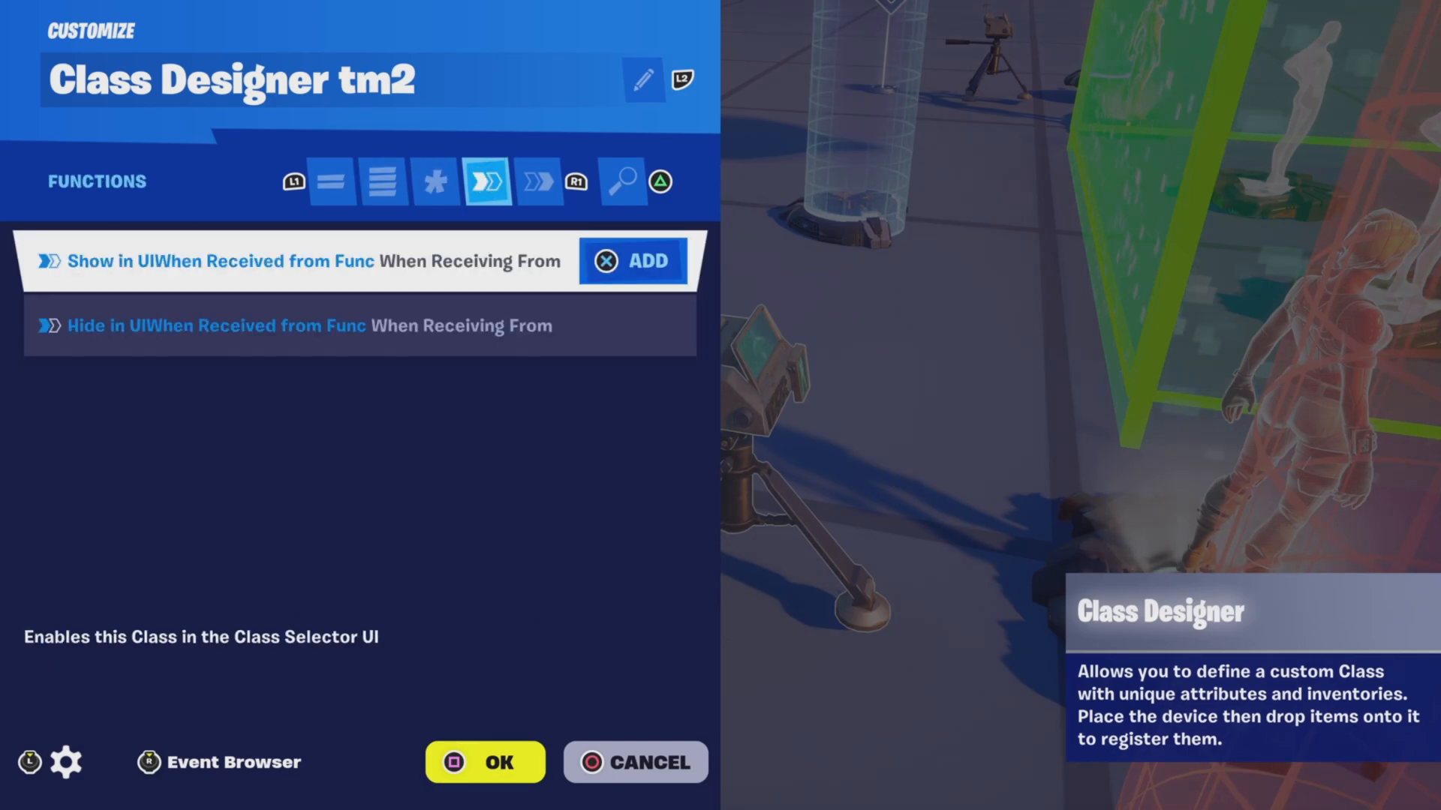
key("e")
key("q")
key("e")
key("Escape")
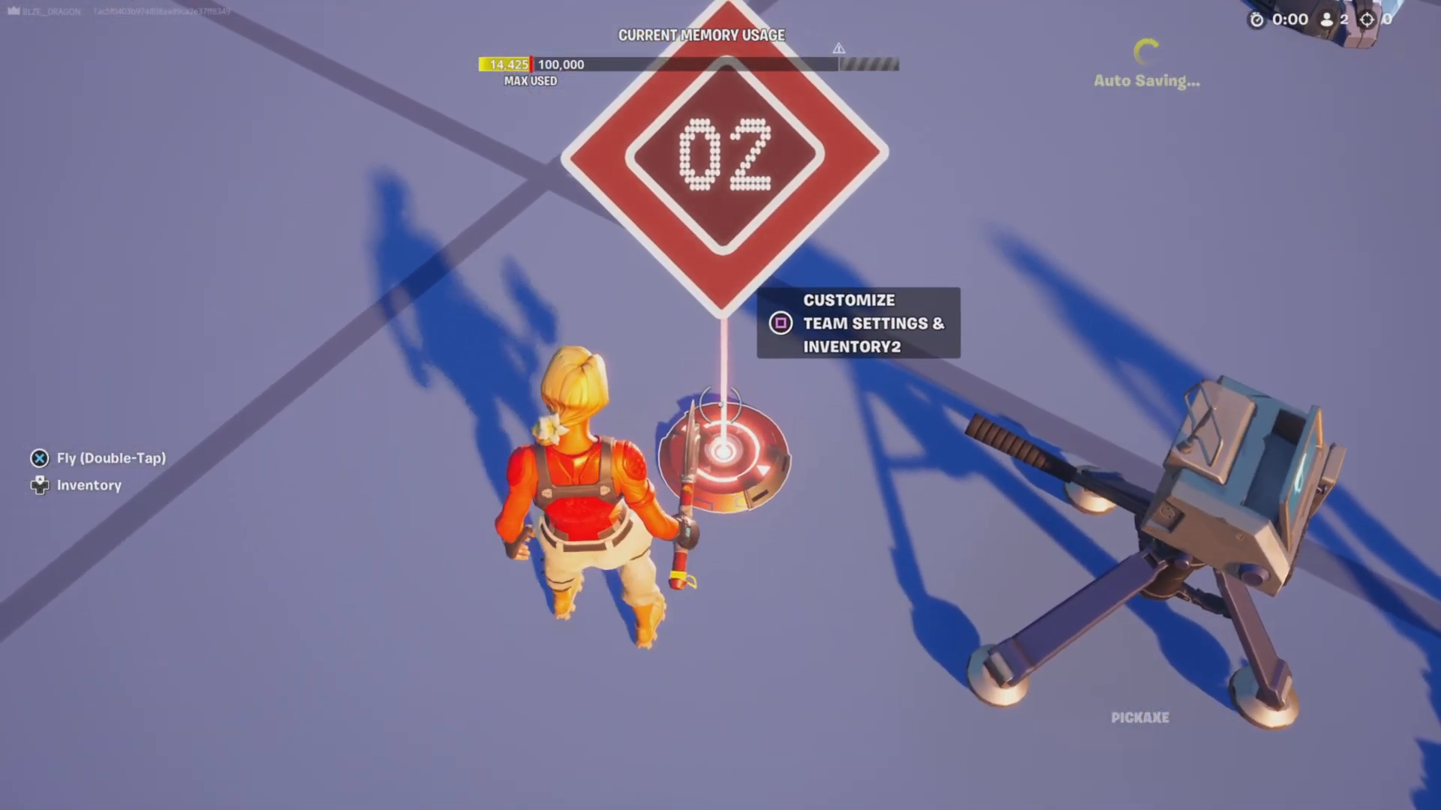
Open Team Settings & Inventory2 and examine its options from Team Name, Team Description and Team through Default Class Identifier
key("e")
key("e")
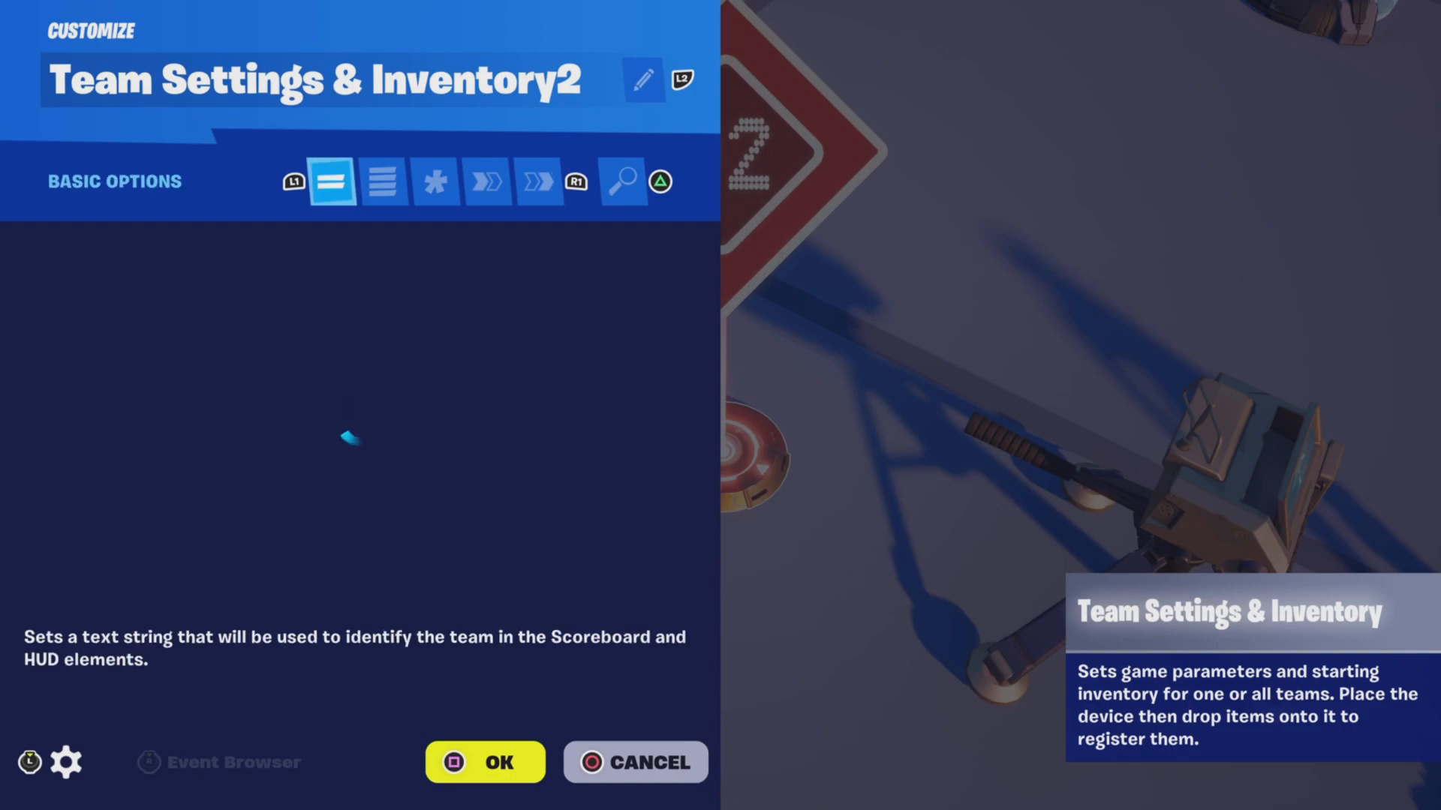
key("e")
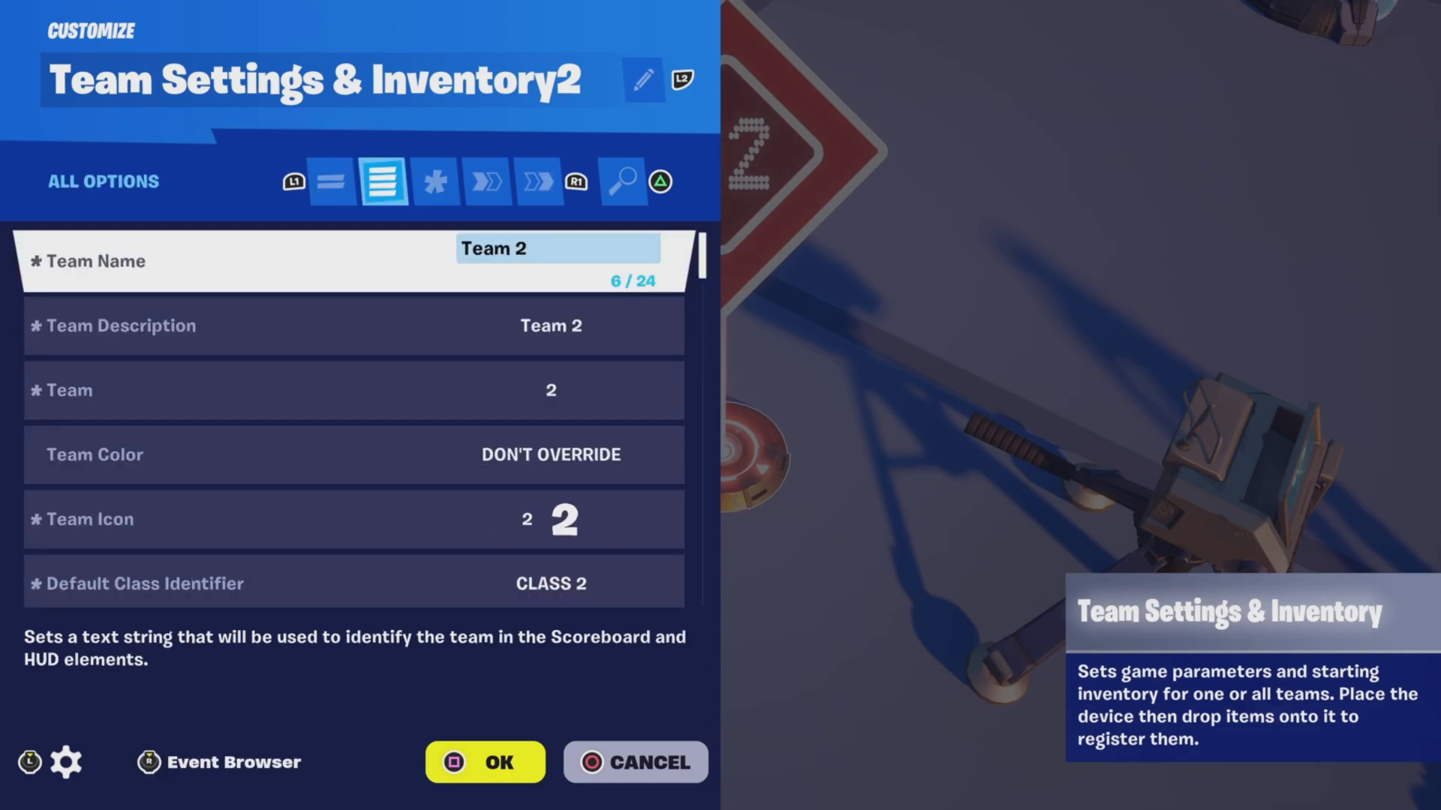
key("Down")
key("Up")
key("Down")
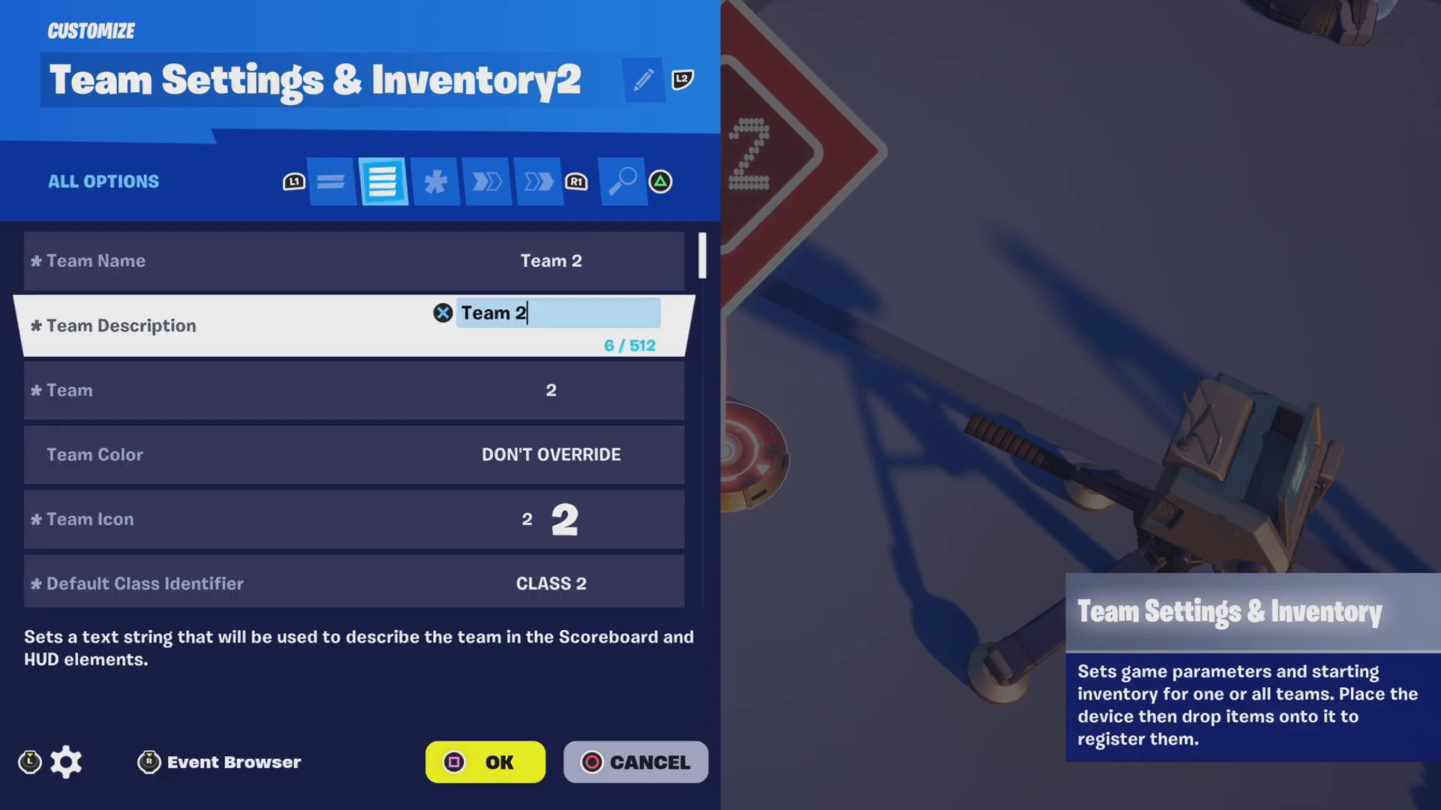
key("Down")
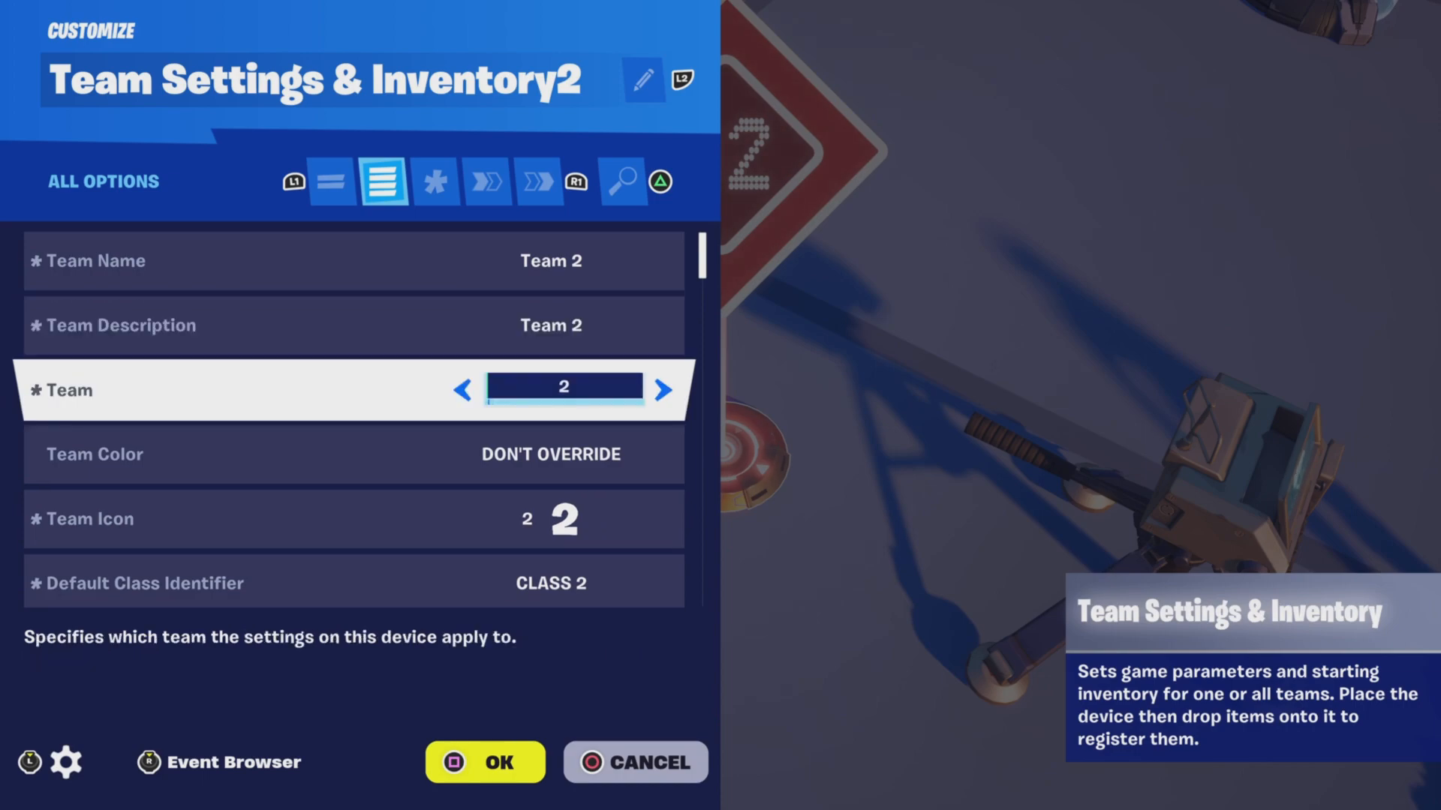
key("Down")
key("Down")
key("Down")
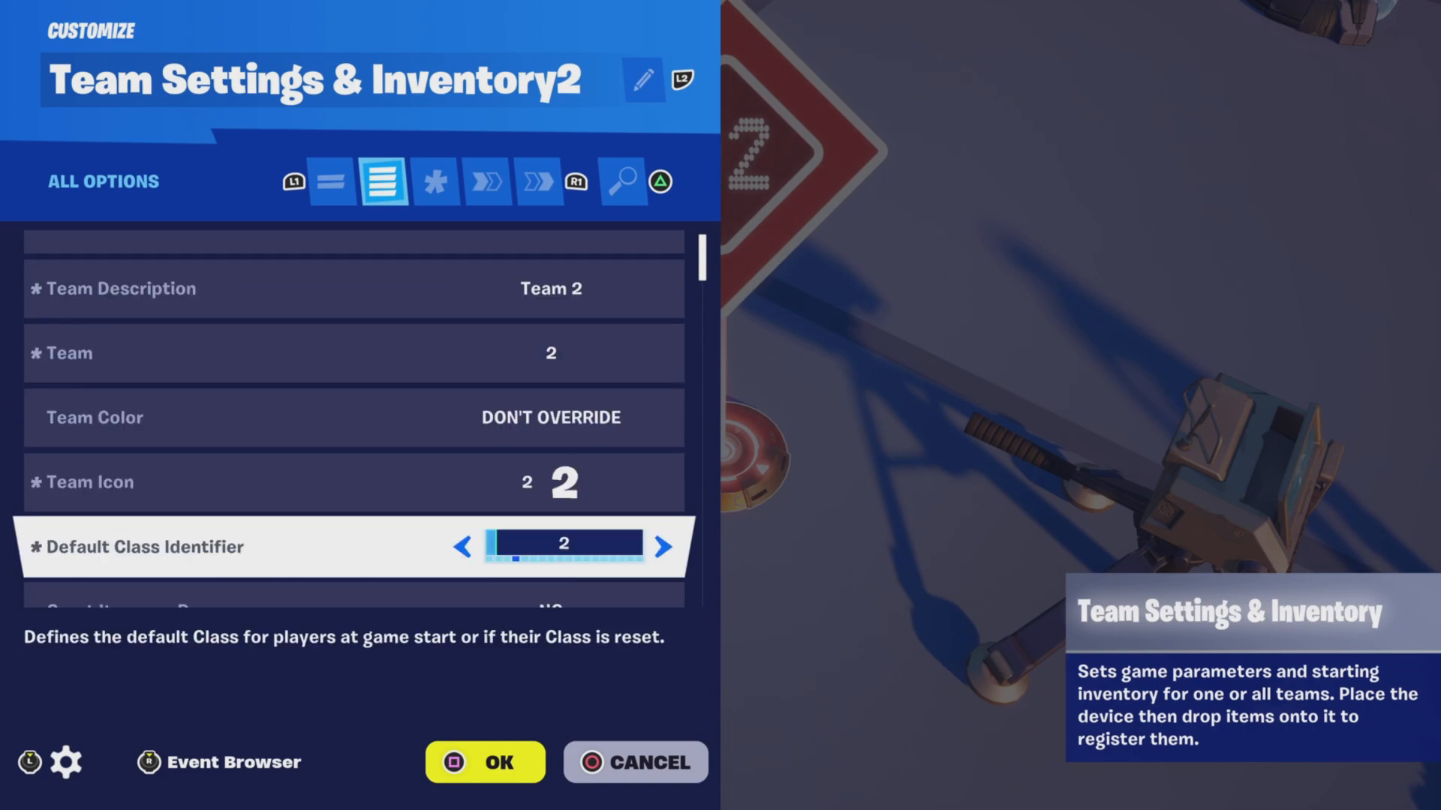
Examine Team Settings & Inventory2's remaining options from Grant Items on Respawn onward and its End Round function, and close its settings
key("Down")
key("Down")
key("Down")
key("Down")
key("Down")
key("Down")
key("Down")
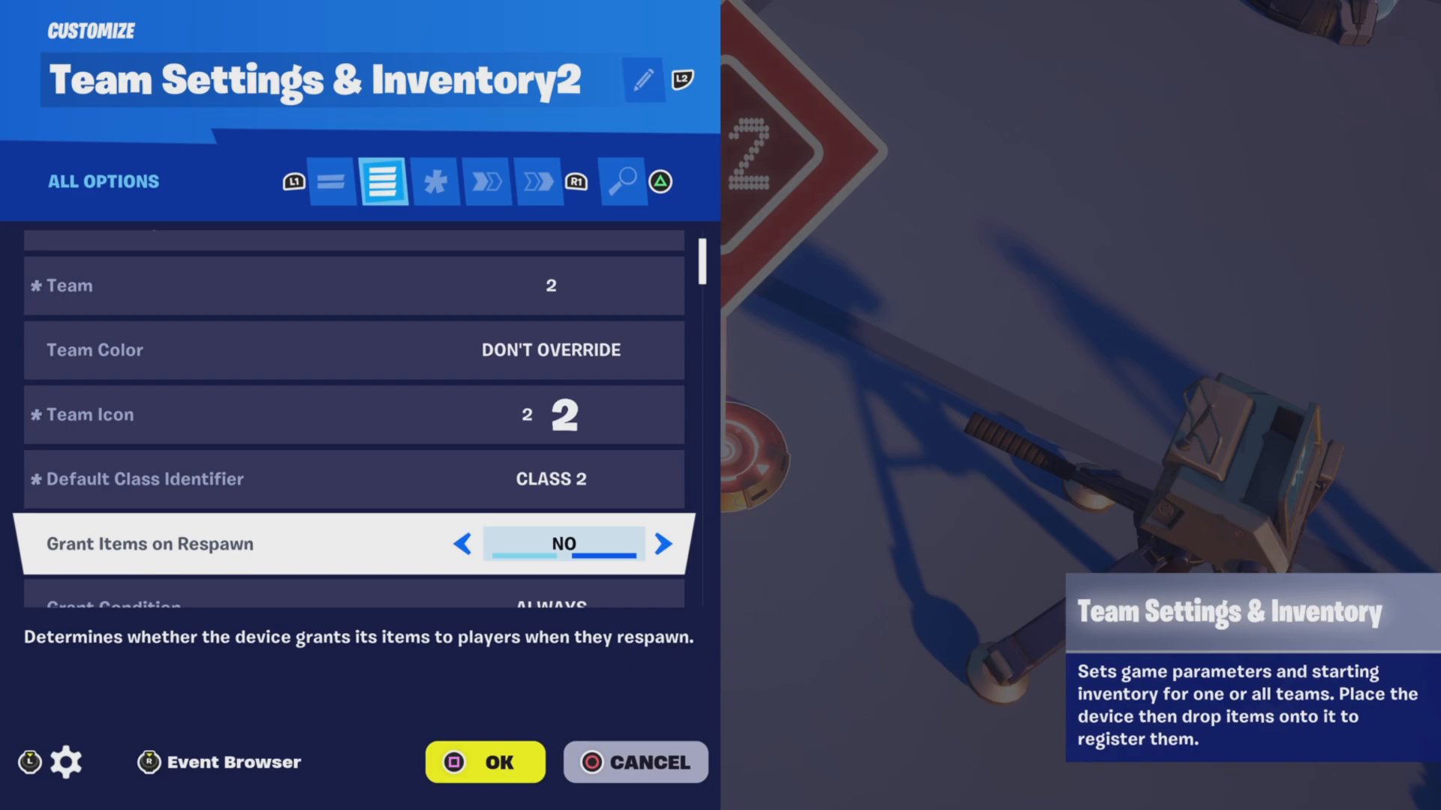
key("Down")
key("Down")
key("Down")
key("Down")
key("Down")
key("Down")
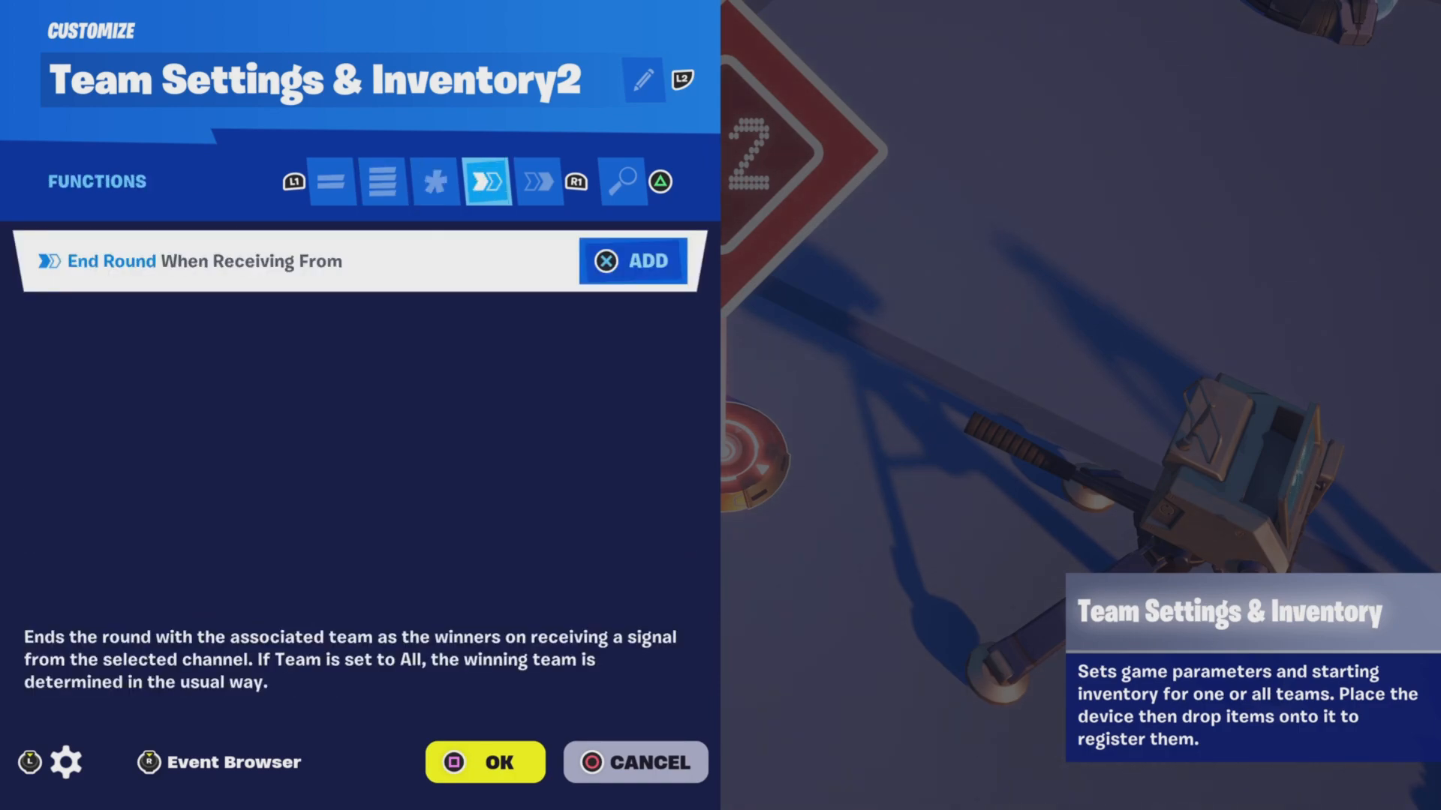
key("Escape")
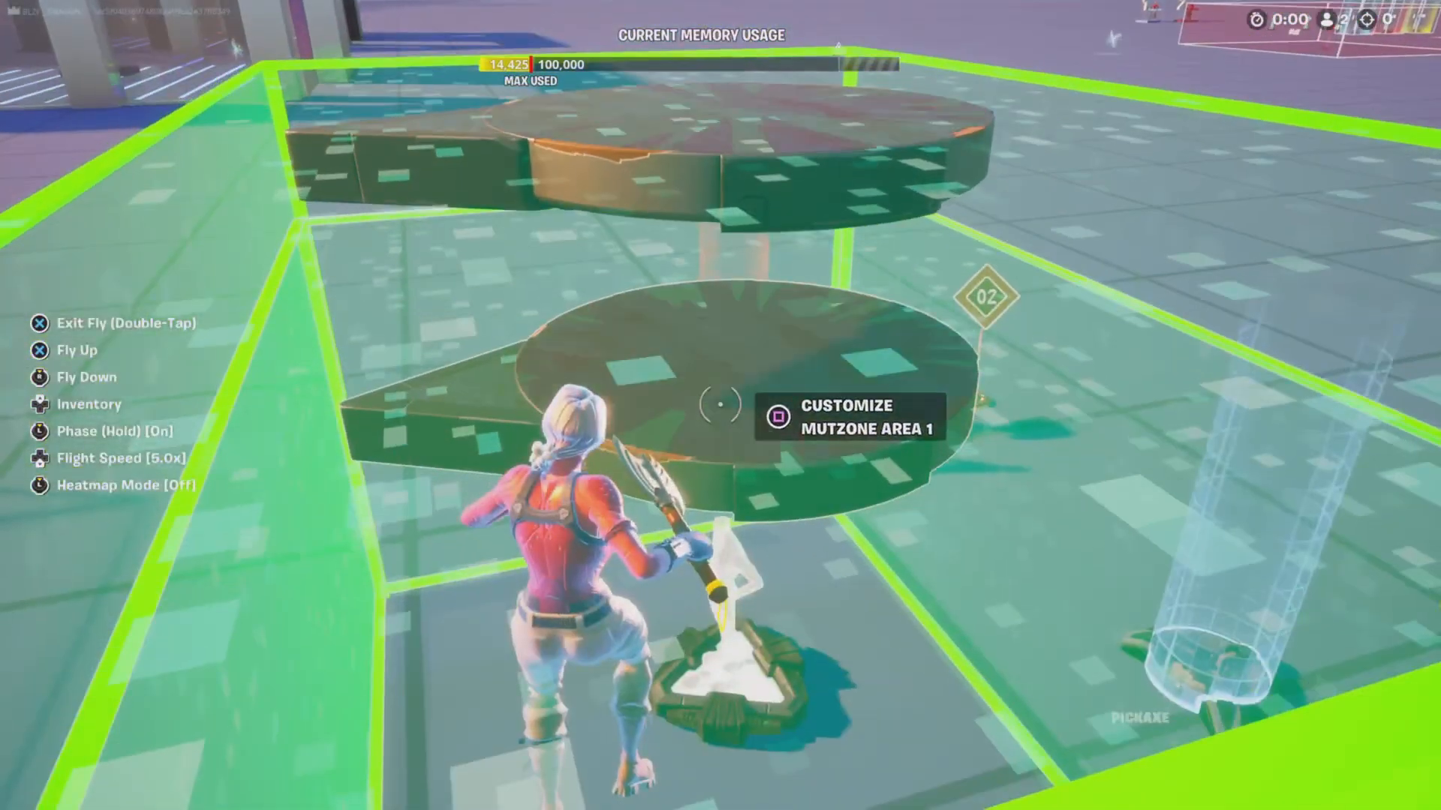
Open MutZone Area 1 and examine its Enabled on Phase, Zone Visible During Game and Base Visible During Game options
key("e")
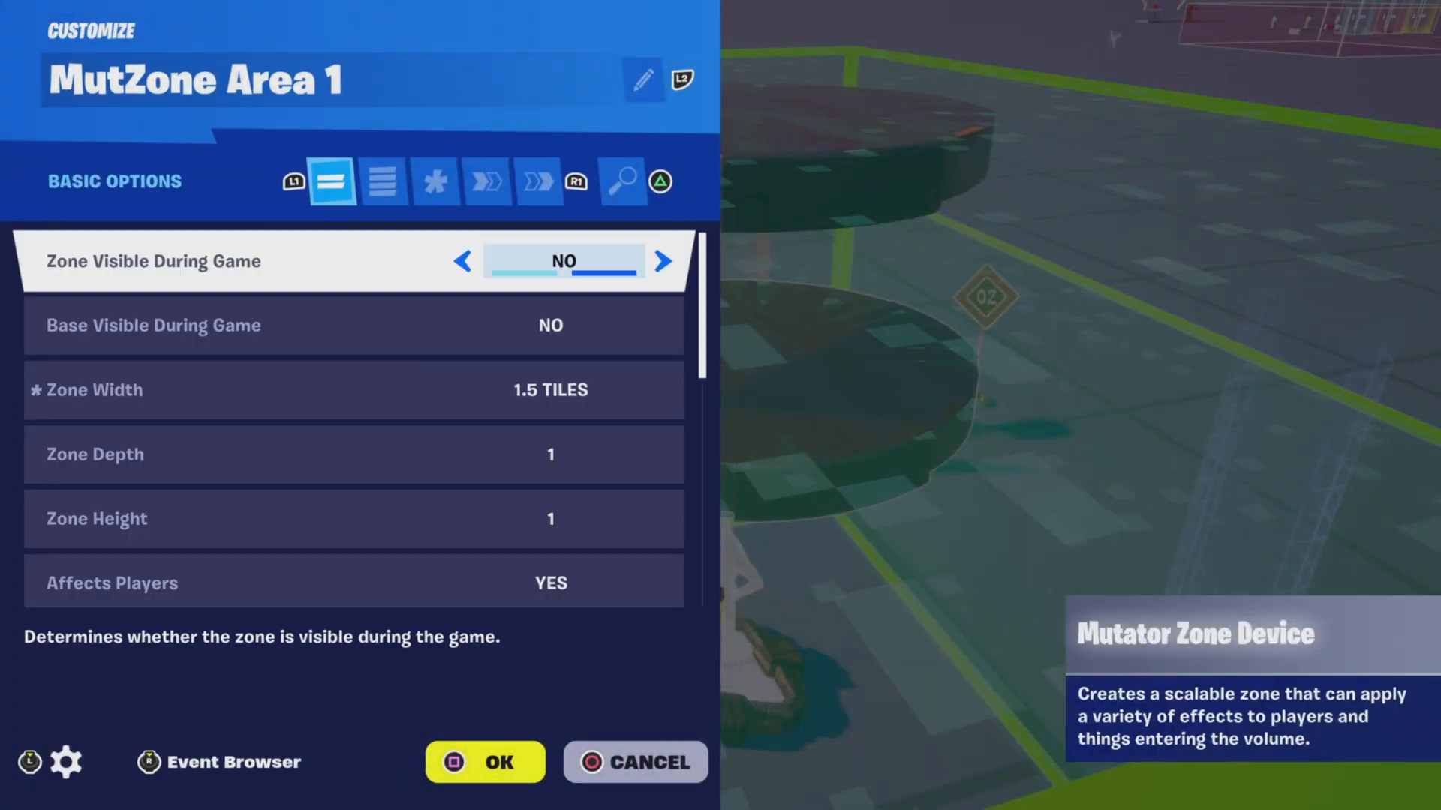
key("e")
key("e")
key("e")
key("e")
key("e")
key("e")
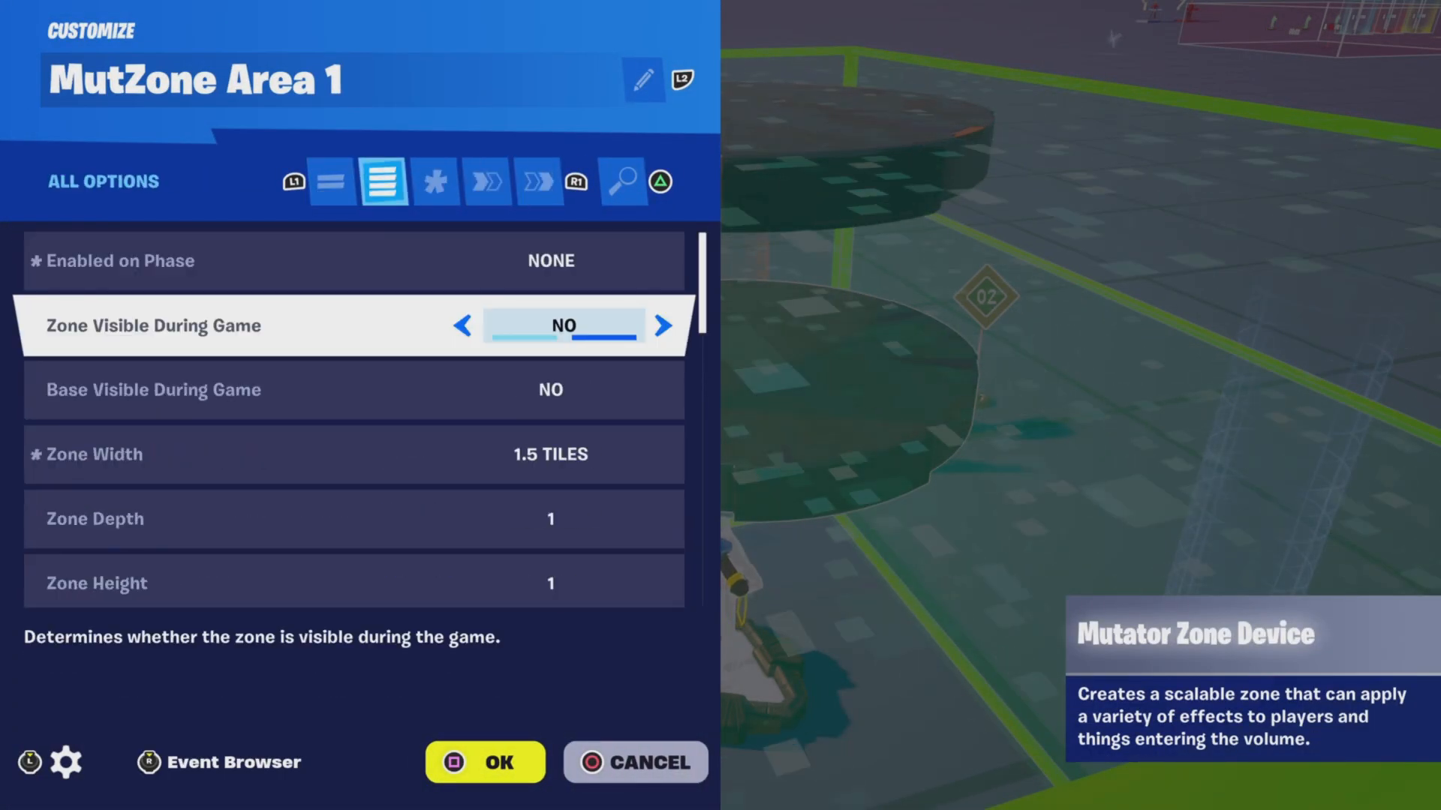
left_click(352, 261)
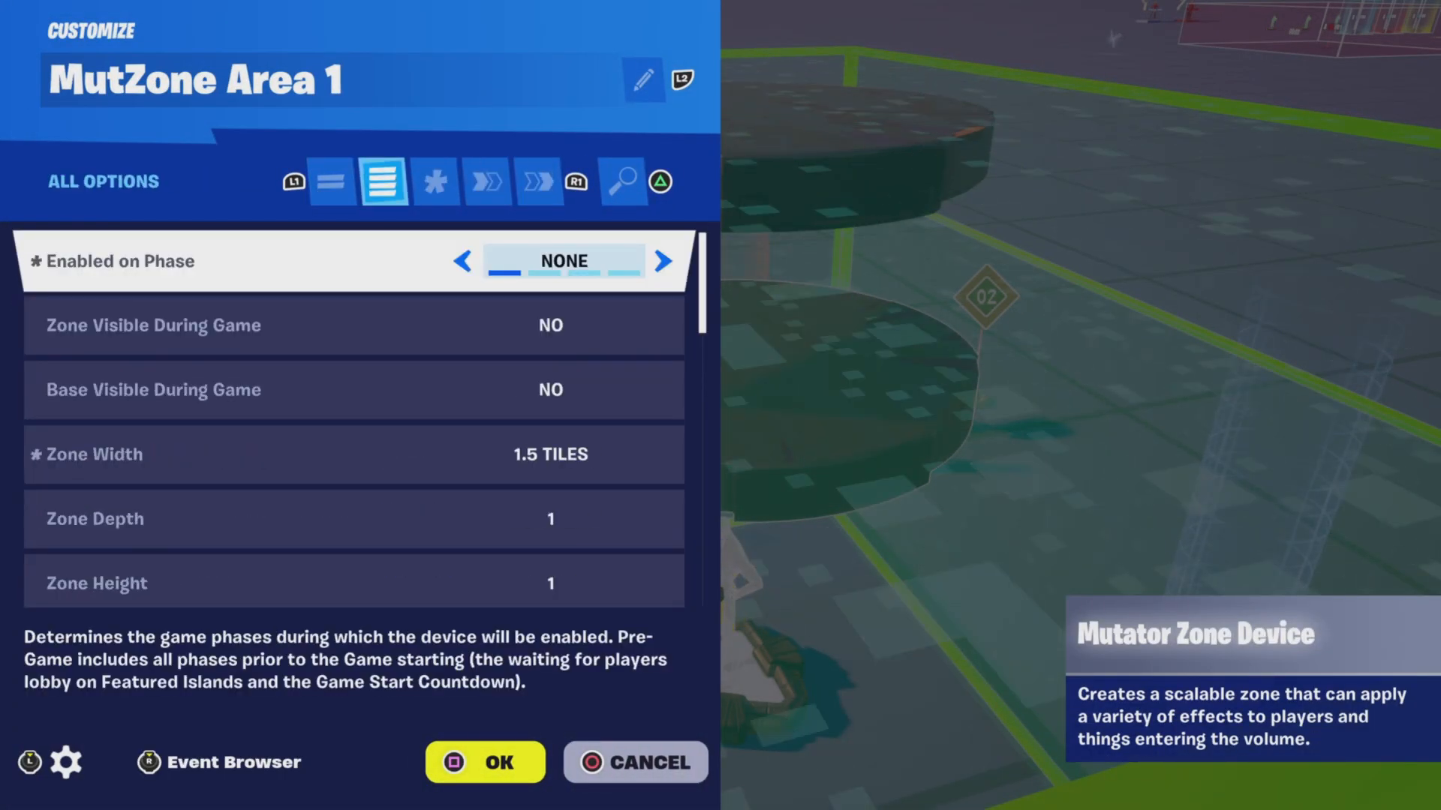
key("Down")
key("Down")
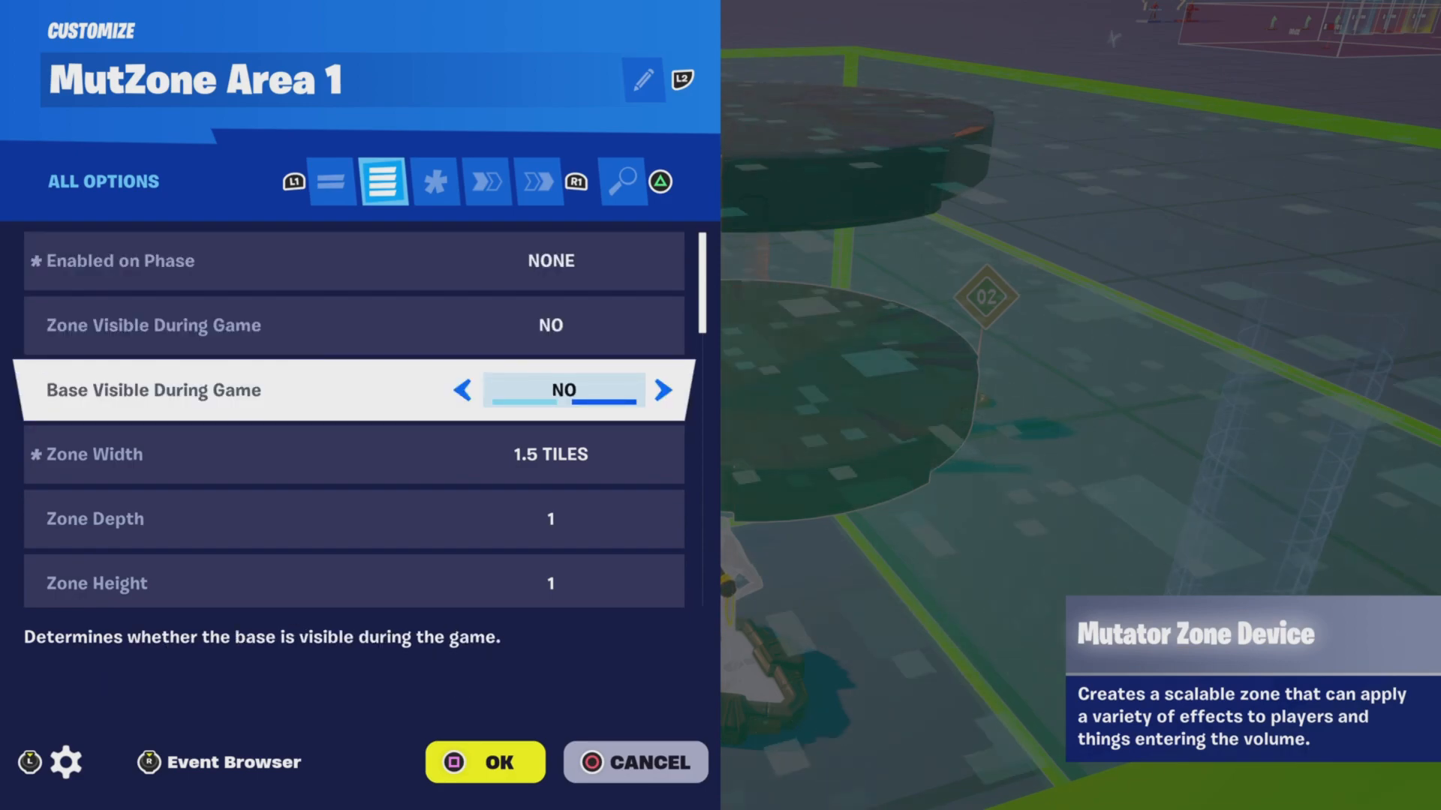
Examine MutZone Area 1's zone dimensions and its team and class selection options through Affects Players
key("Down")
key("Down")
key("Down")
key("Down")
key("Down")
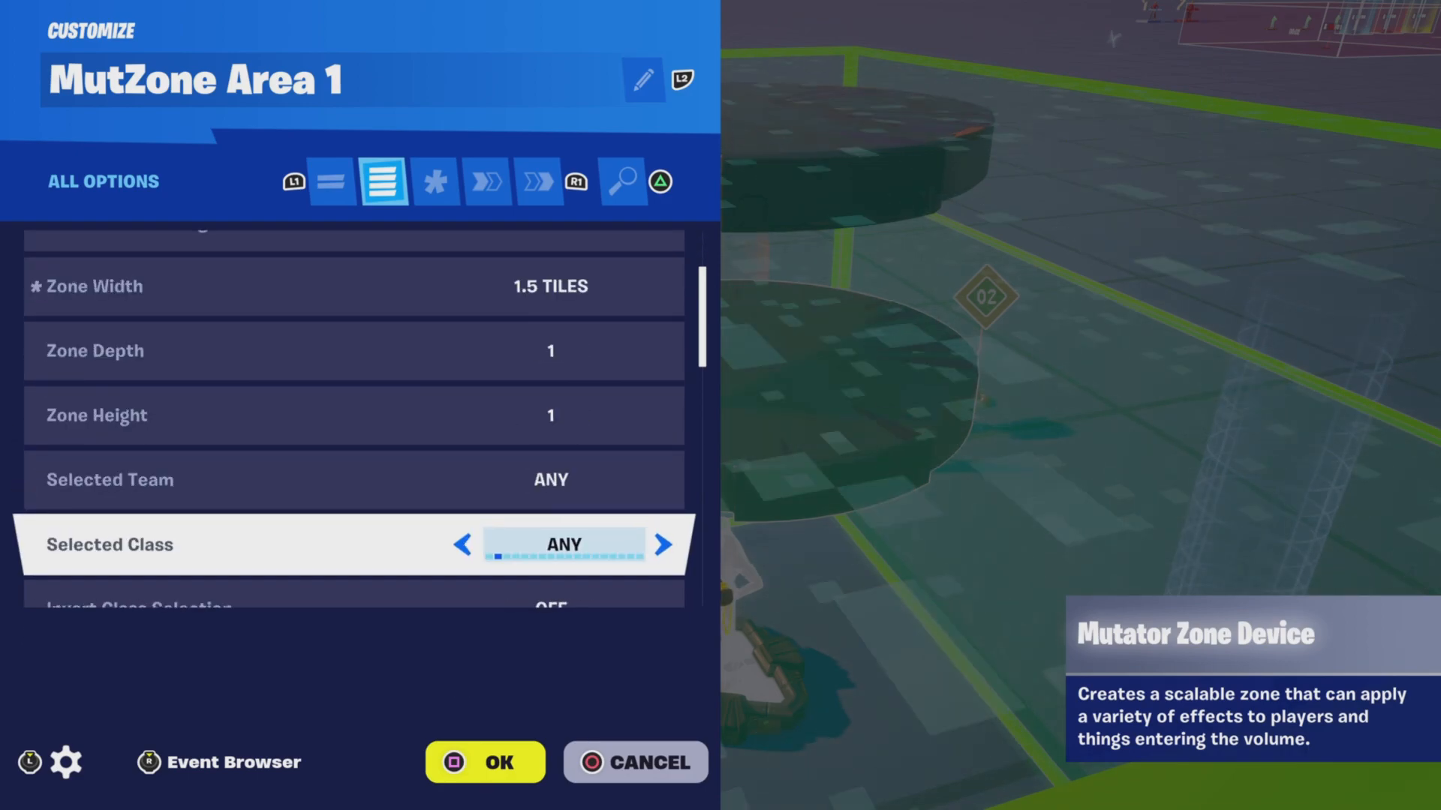
key("Down")
key("Down")
key("Down")
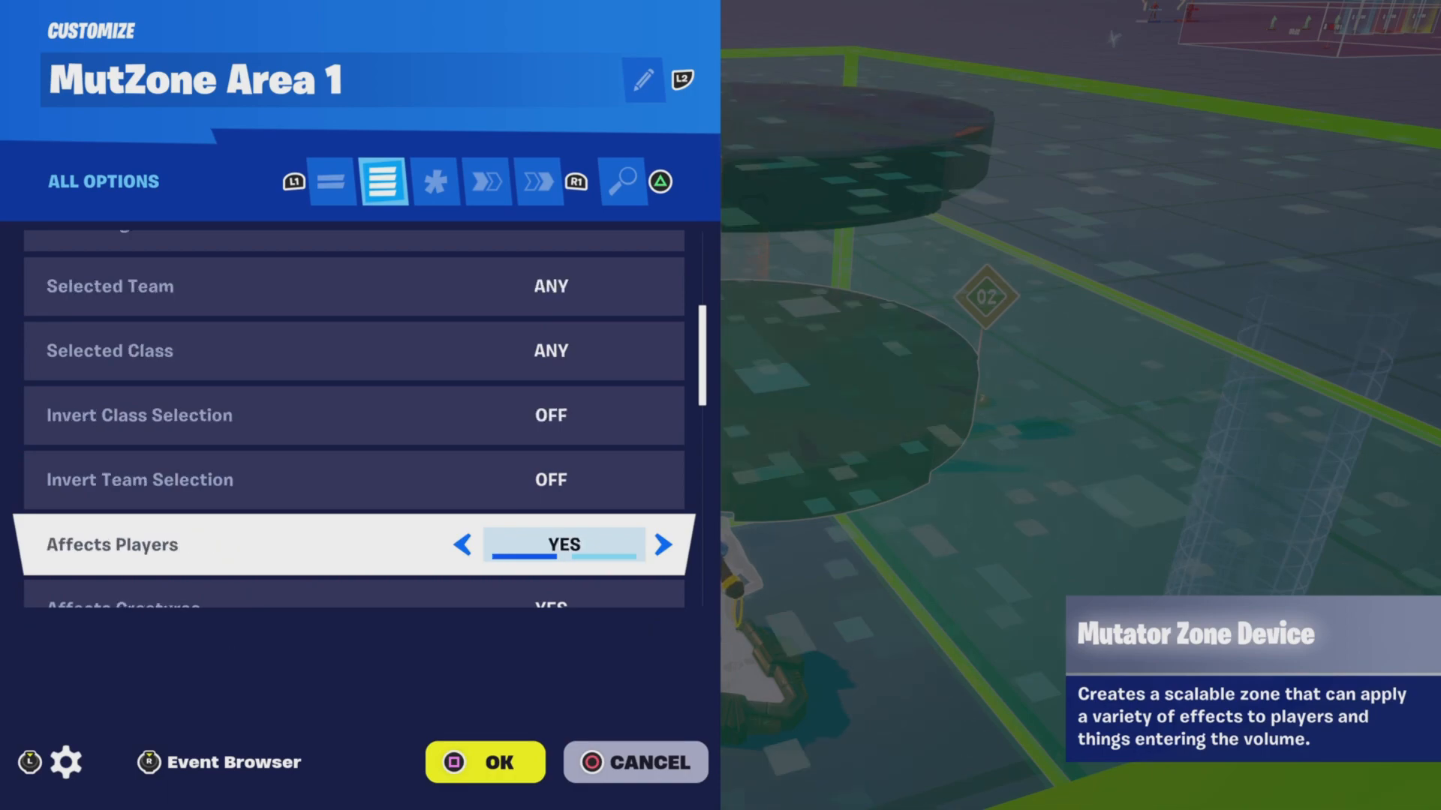
Examine MutZone Area 1's options from Affects Creatures and Pickup Life Span through Allow Editing, Building Speed and Allow Jumping
key("Down")
key("Down")
key("Down")
key("Down")
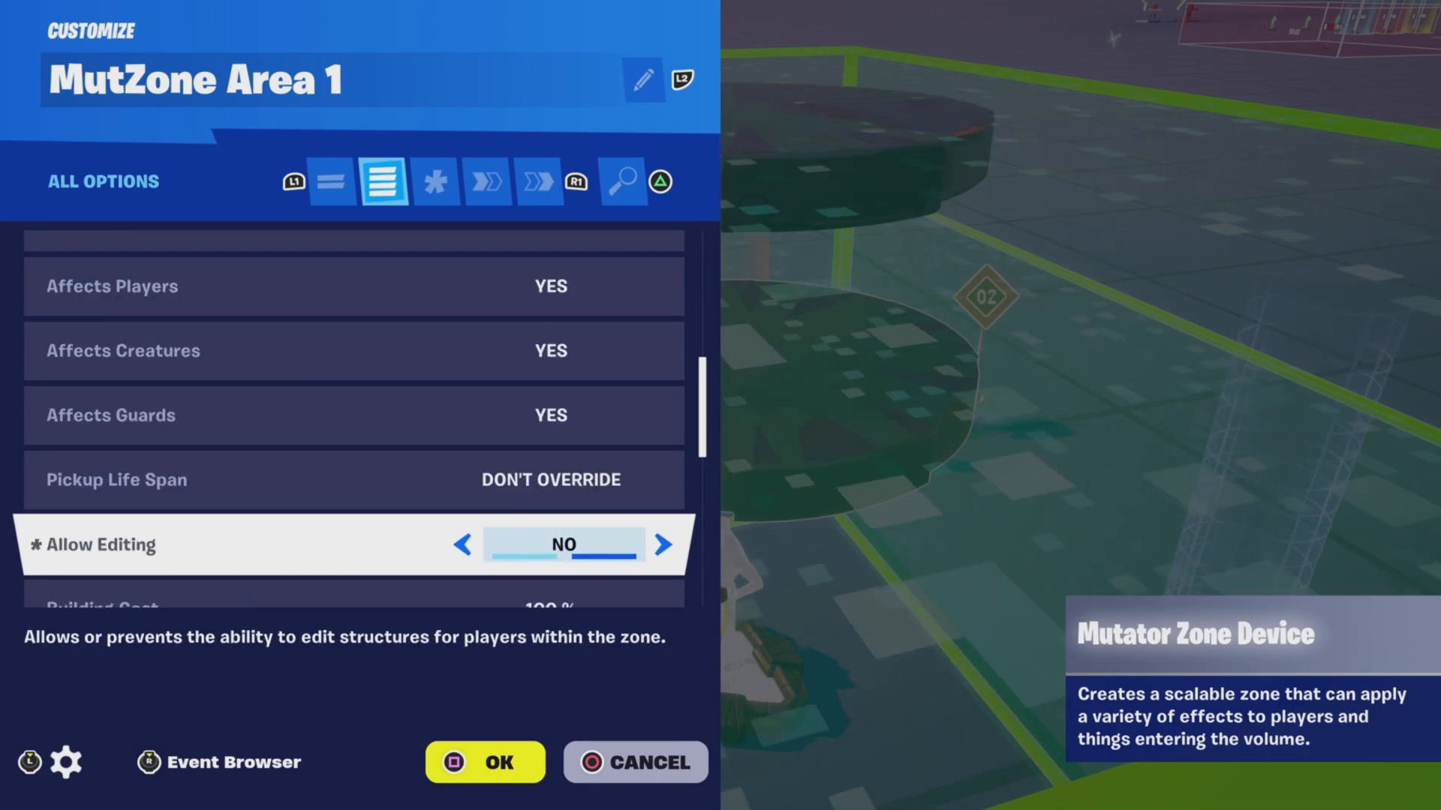
key("Down")
key("Down")
key("Down")
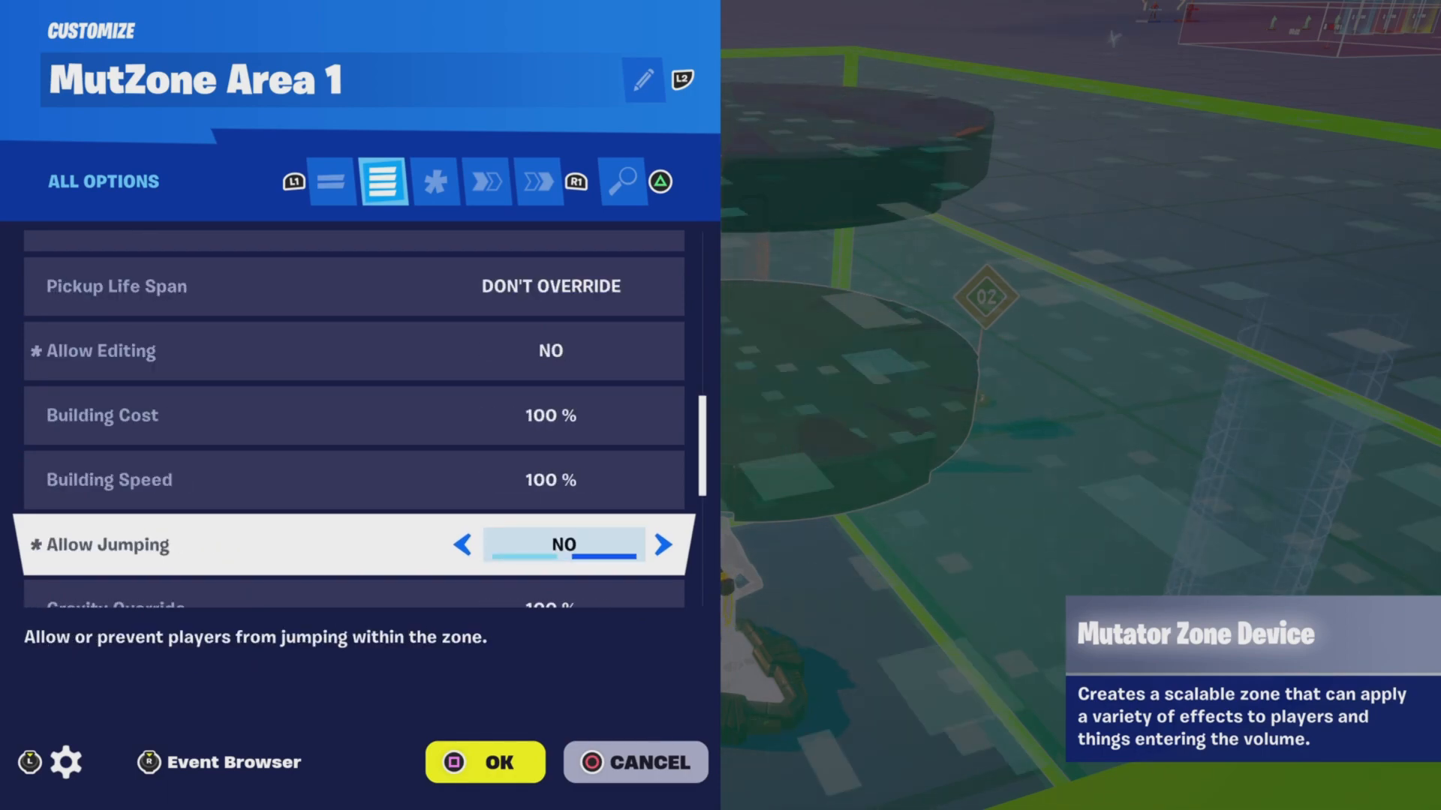
Examine MutZone Area 1's options from Gravity Override and Movement Multiplier through Allow Weapon Fire, Zone Shape and Allow Emote Wheel
key("Down")
key("Down")
key("Down")
key("Down")
key("Down")
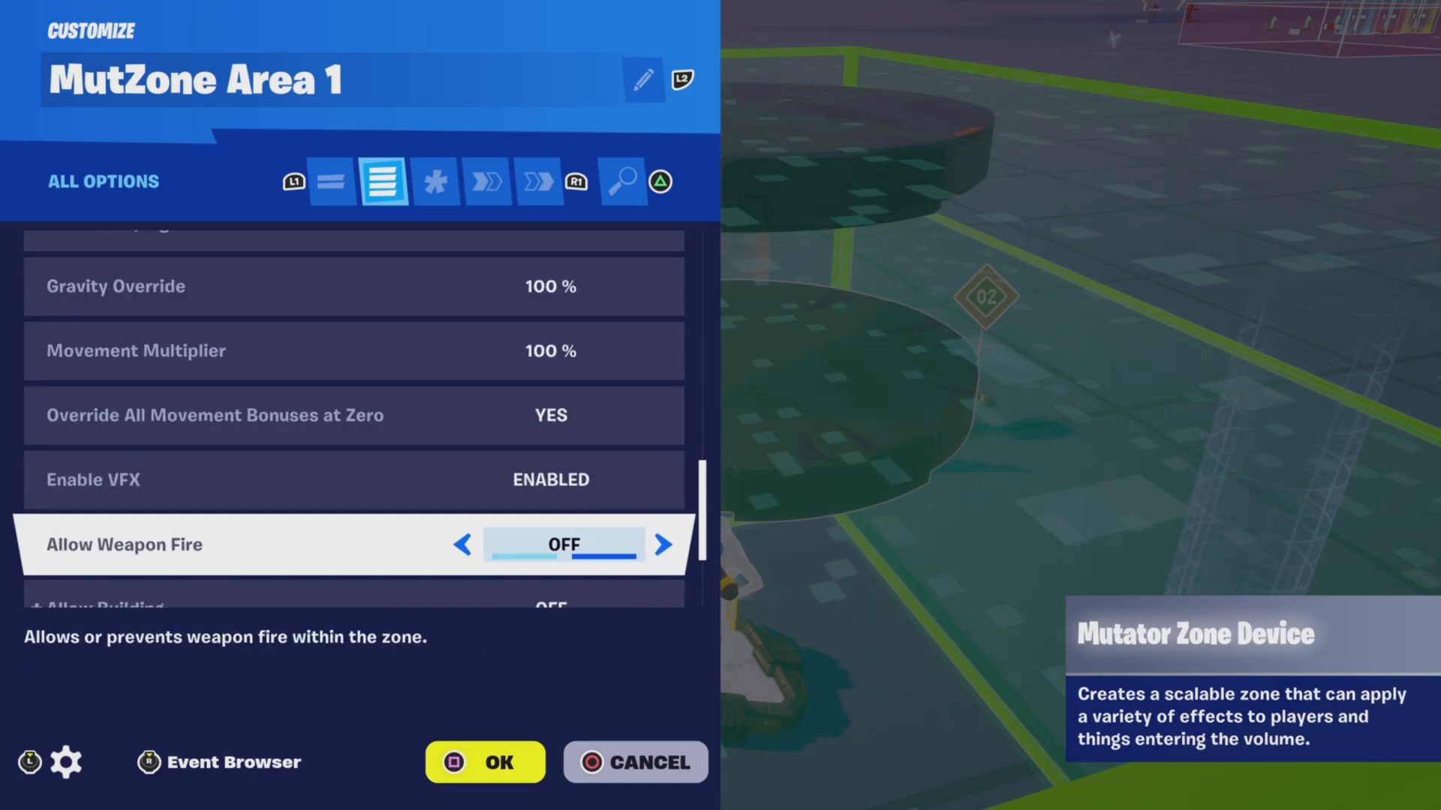
key("Down")
key("Down")
key("Down")
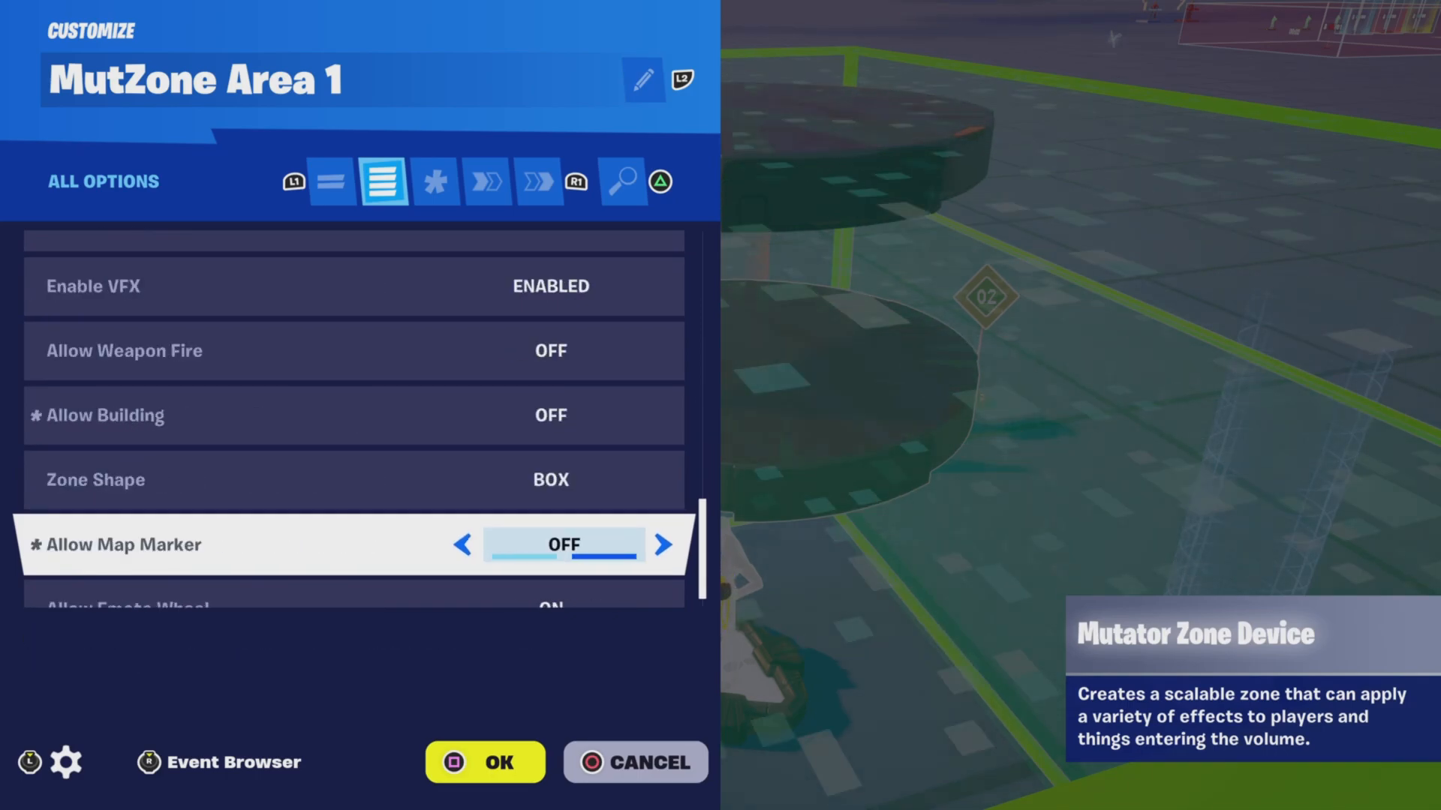
key("Down")
Examine MutZone Area 1's functions for disabling, enabling and updating the selected class and team, including the Trigger Area 1 binding
key("Page_Down")
key("Page_Down")
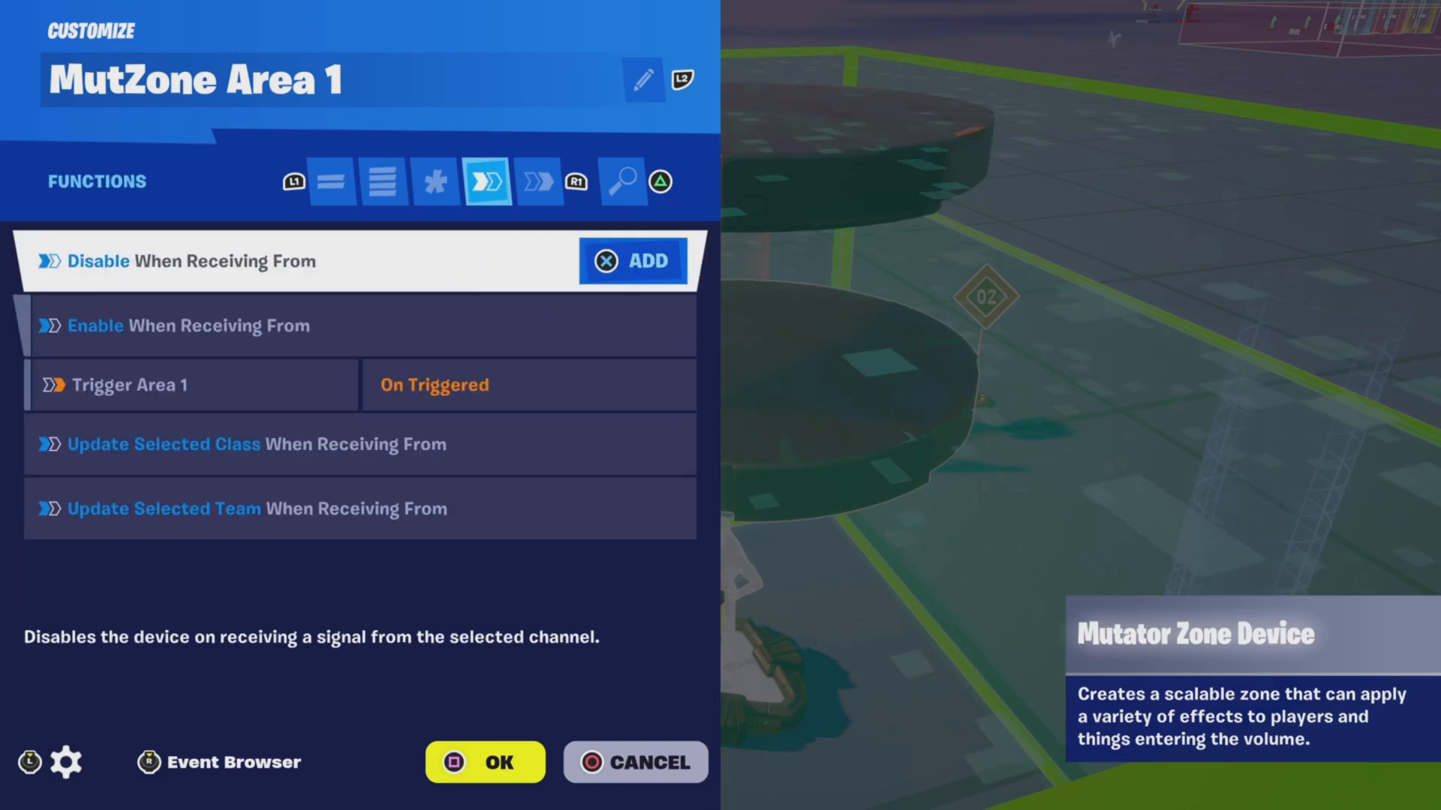
key("Down")
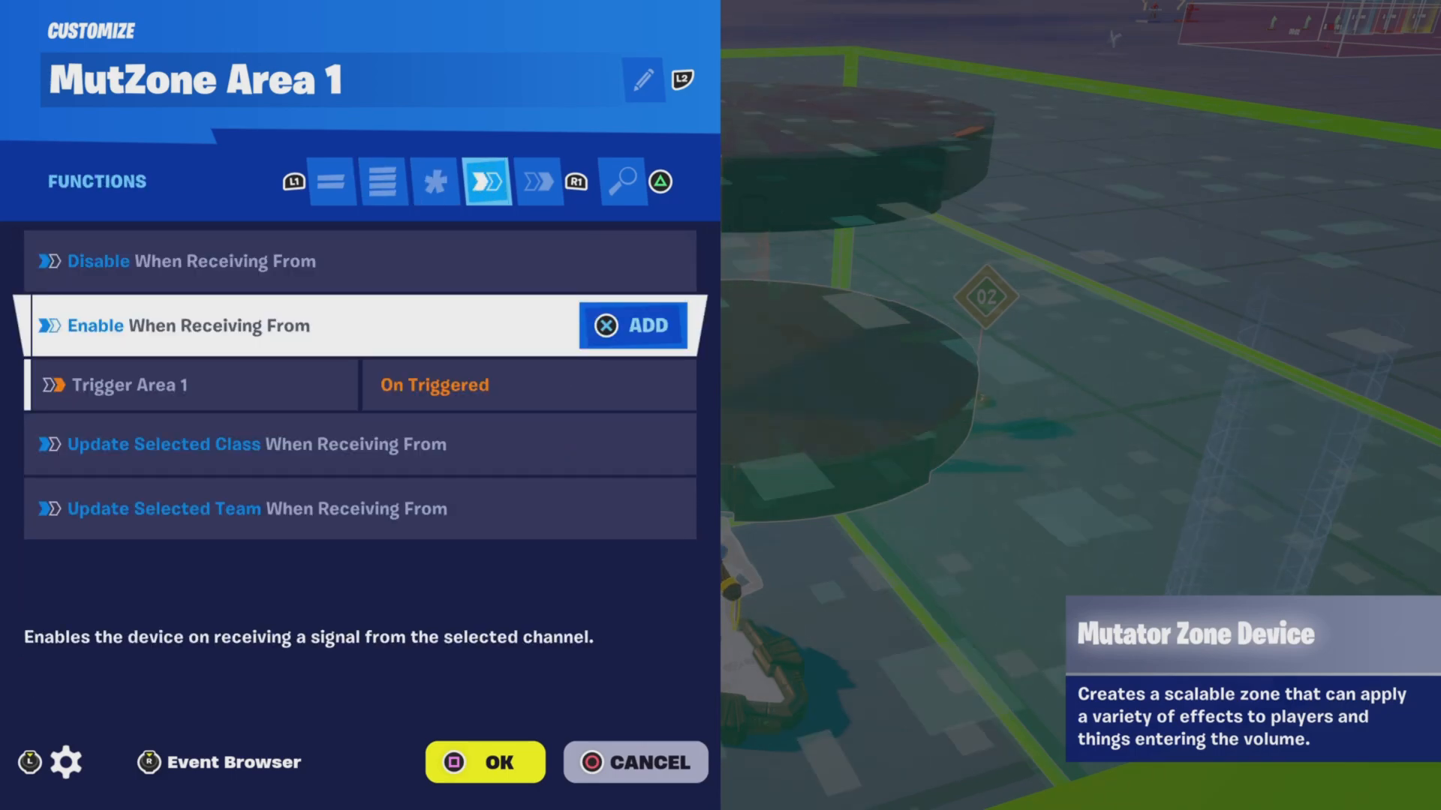
key("Down")
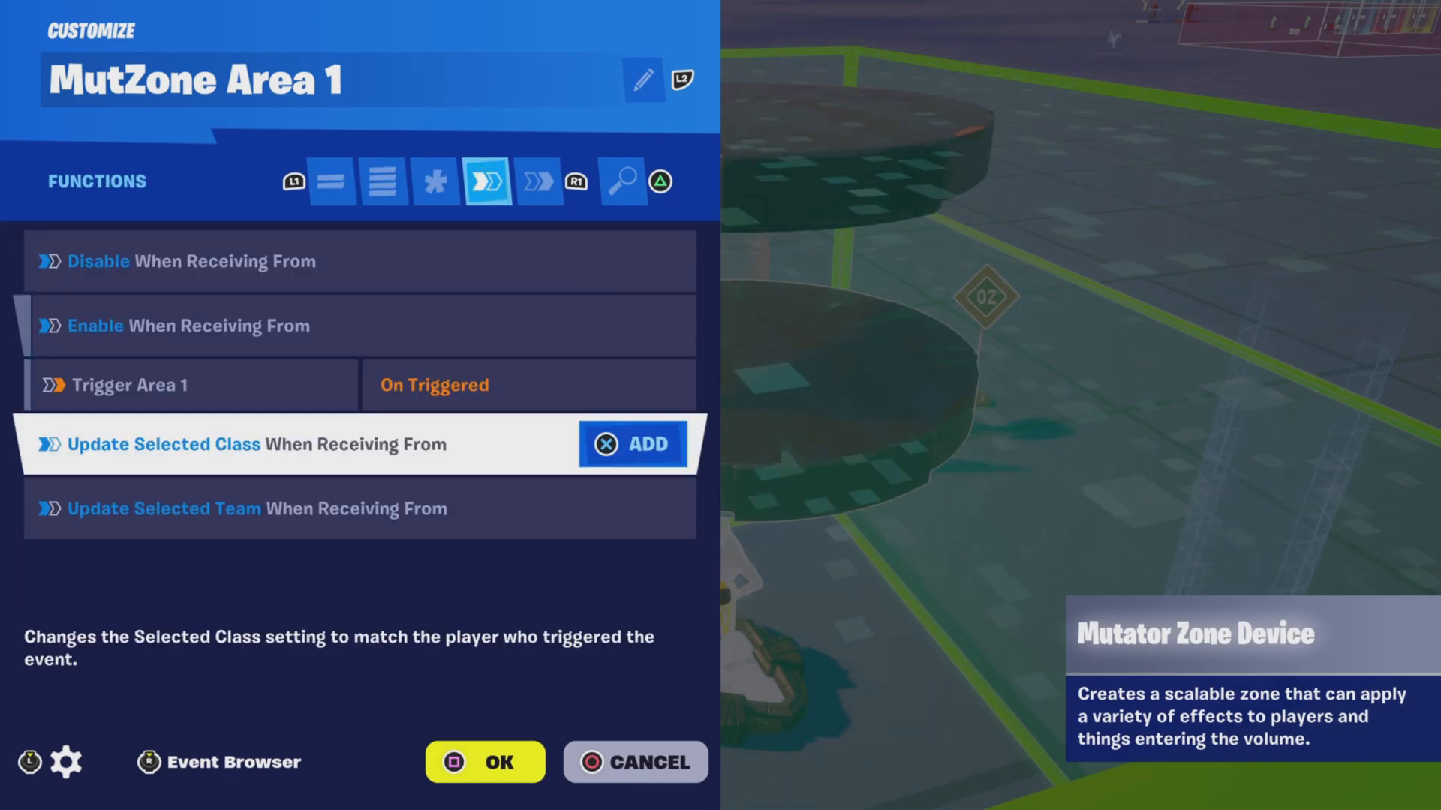
key("Down")
Examine the teleporters bound to MutZone Area 1's On Player Entering Zone event, and close its settings
key("Page_Down")
key("Down")
key("Down")
key("Down")
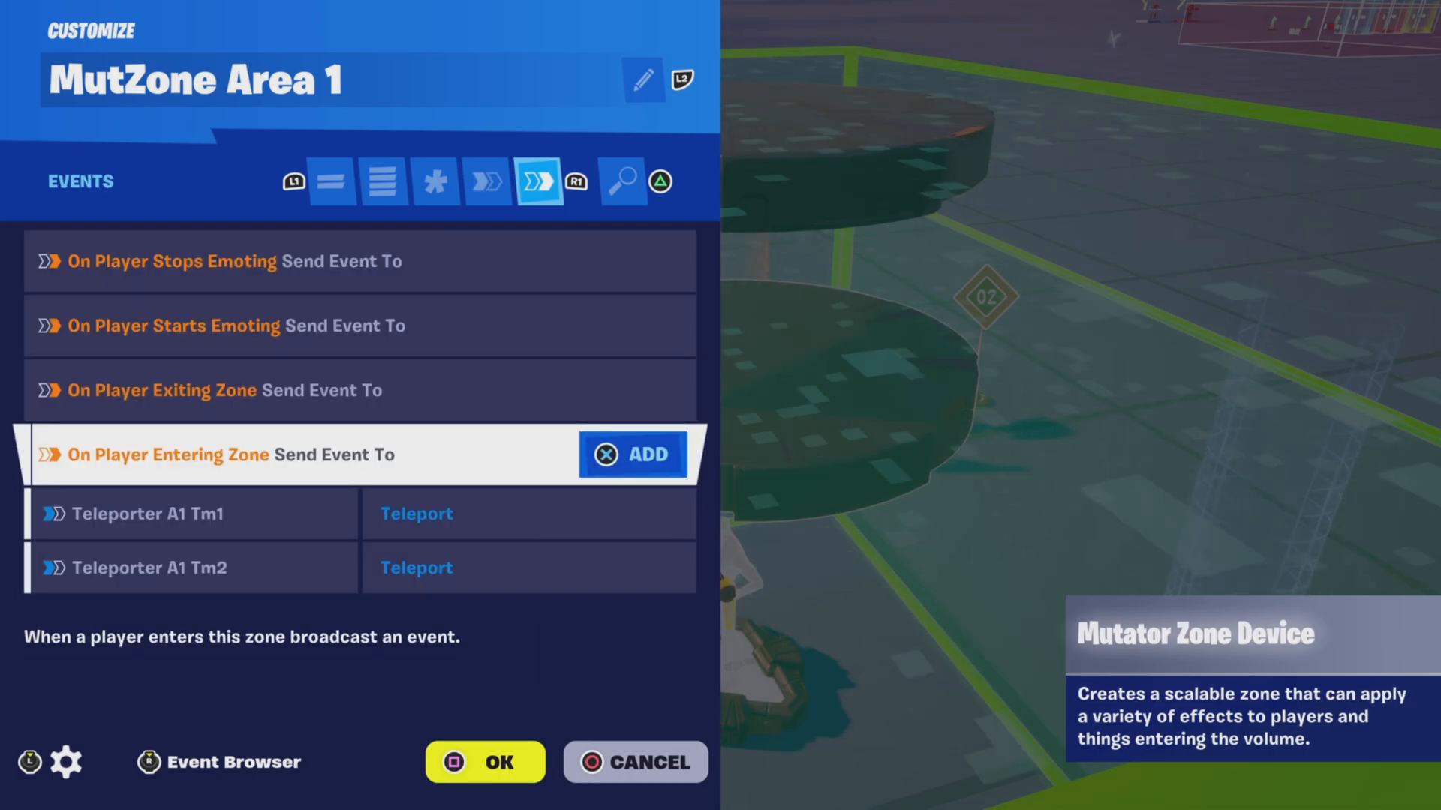
key("Down")
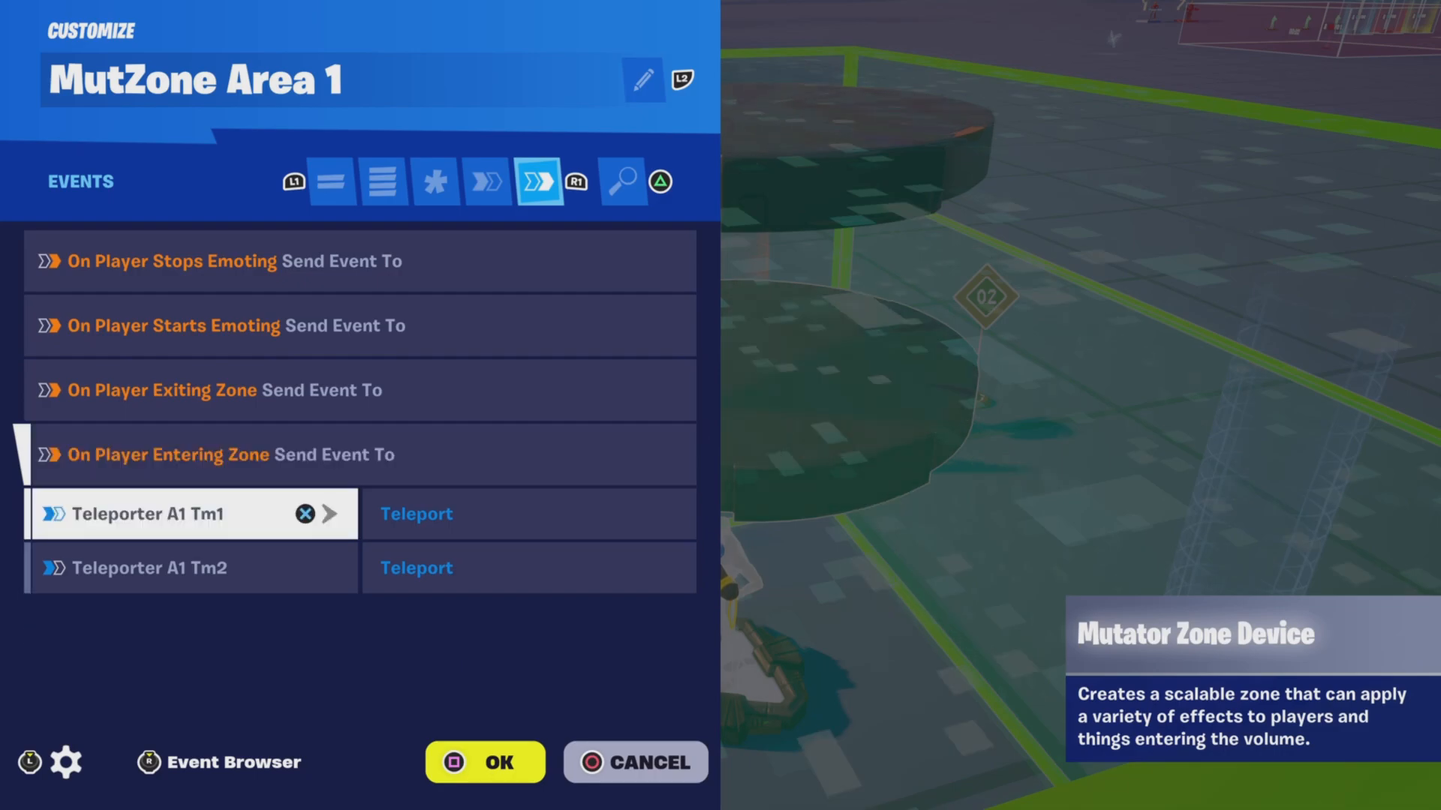
key("Down")
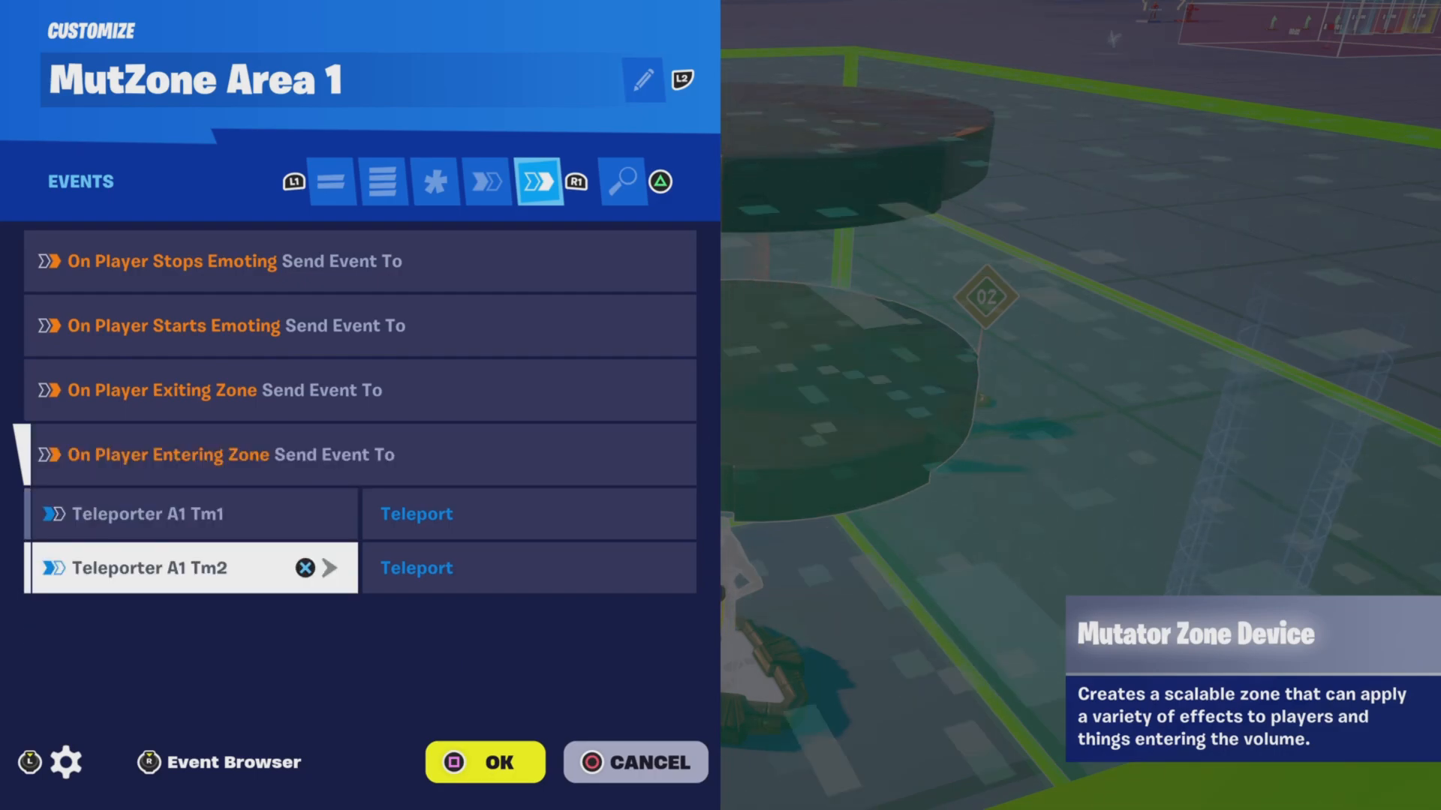
key("Escape")
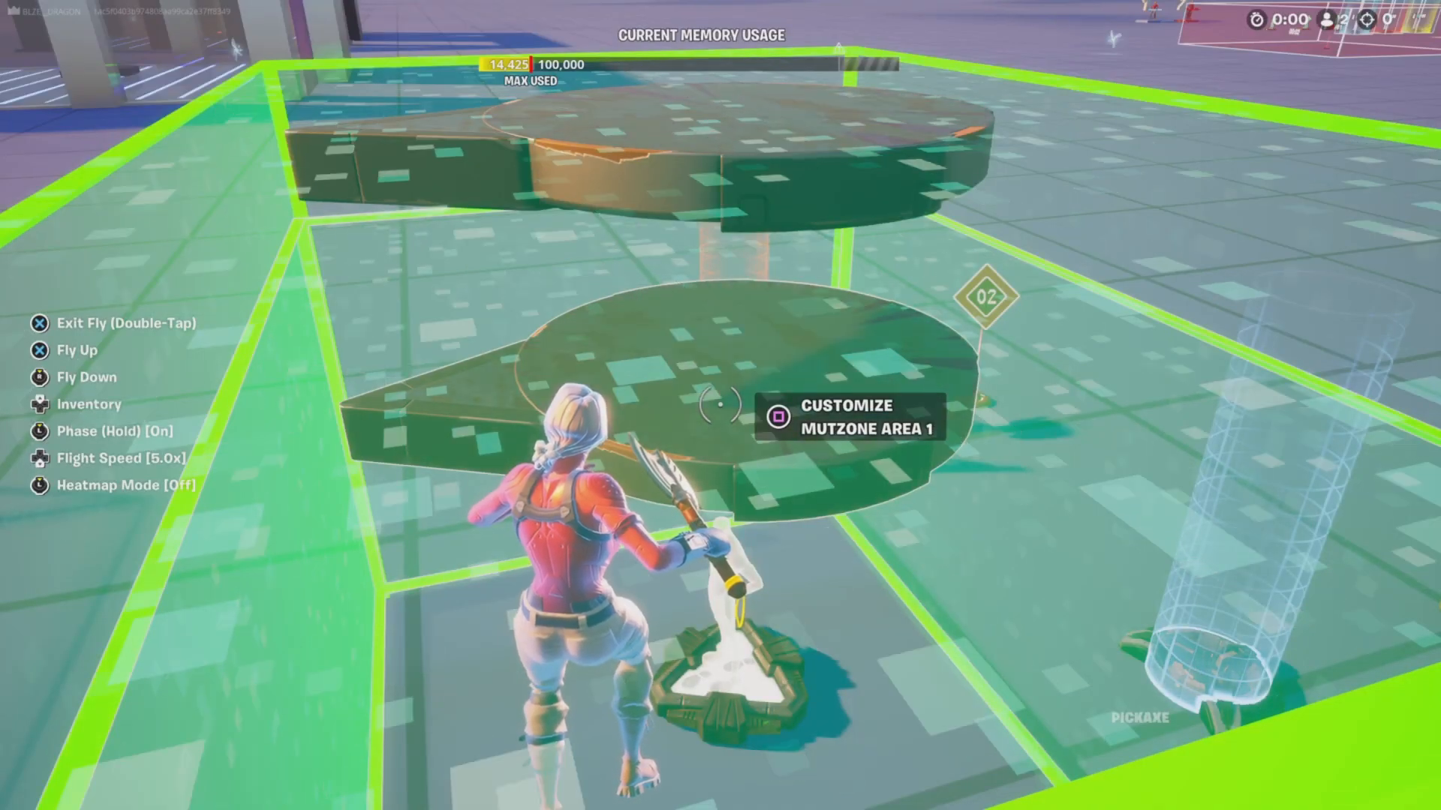
Fly up to MutZone Area 2, open its settings and examine its options from Enabled on Phase through Selected Class
key("space")
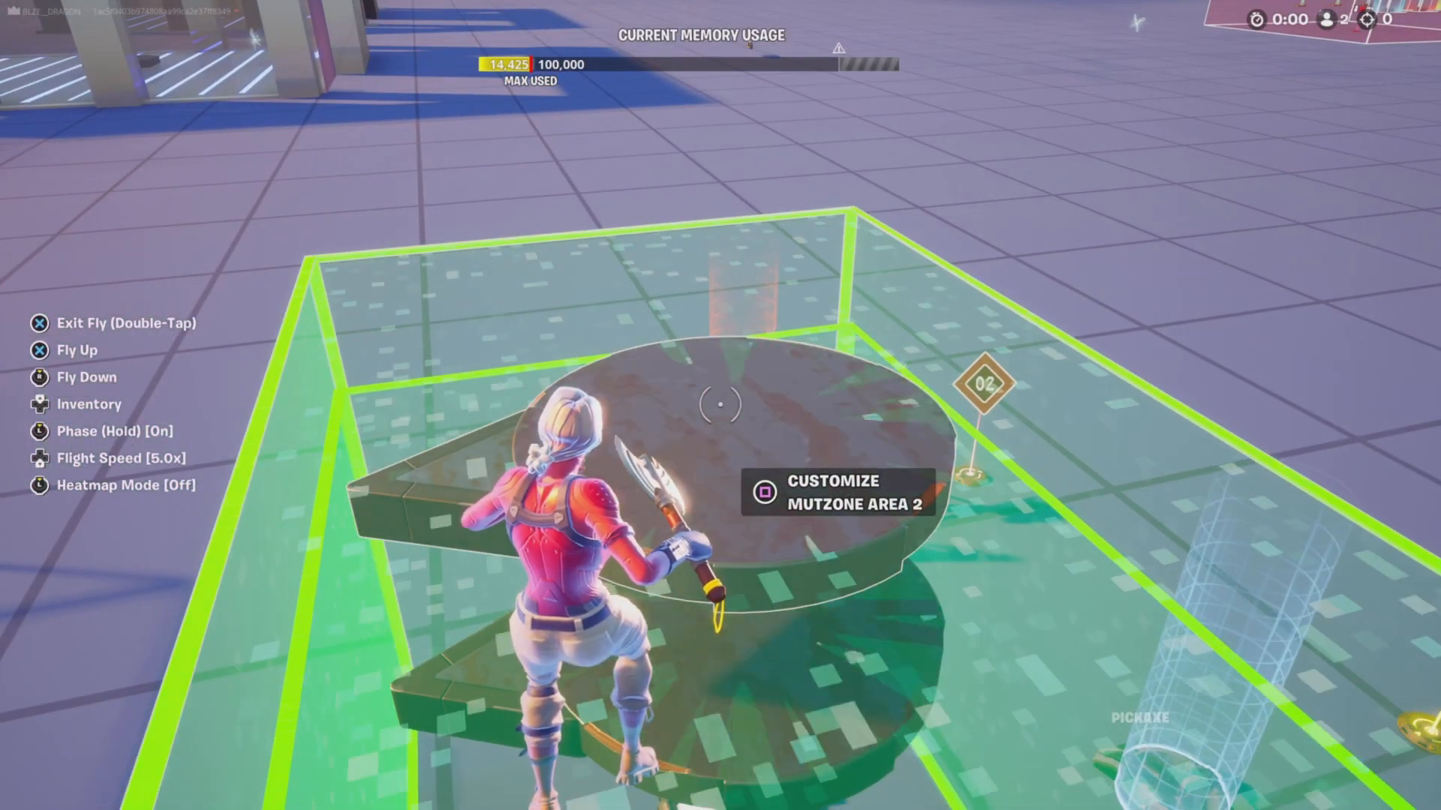
key("e")
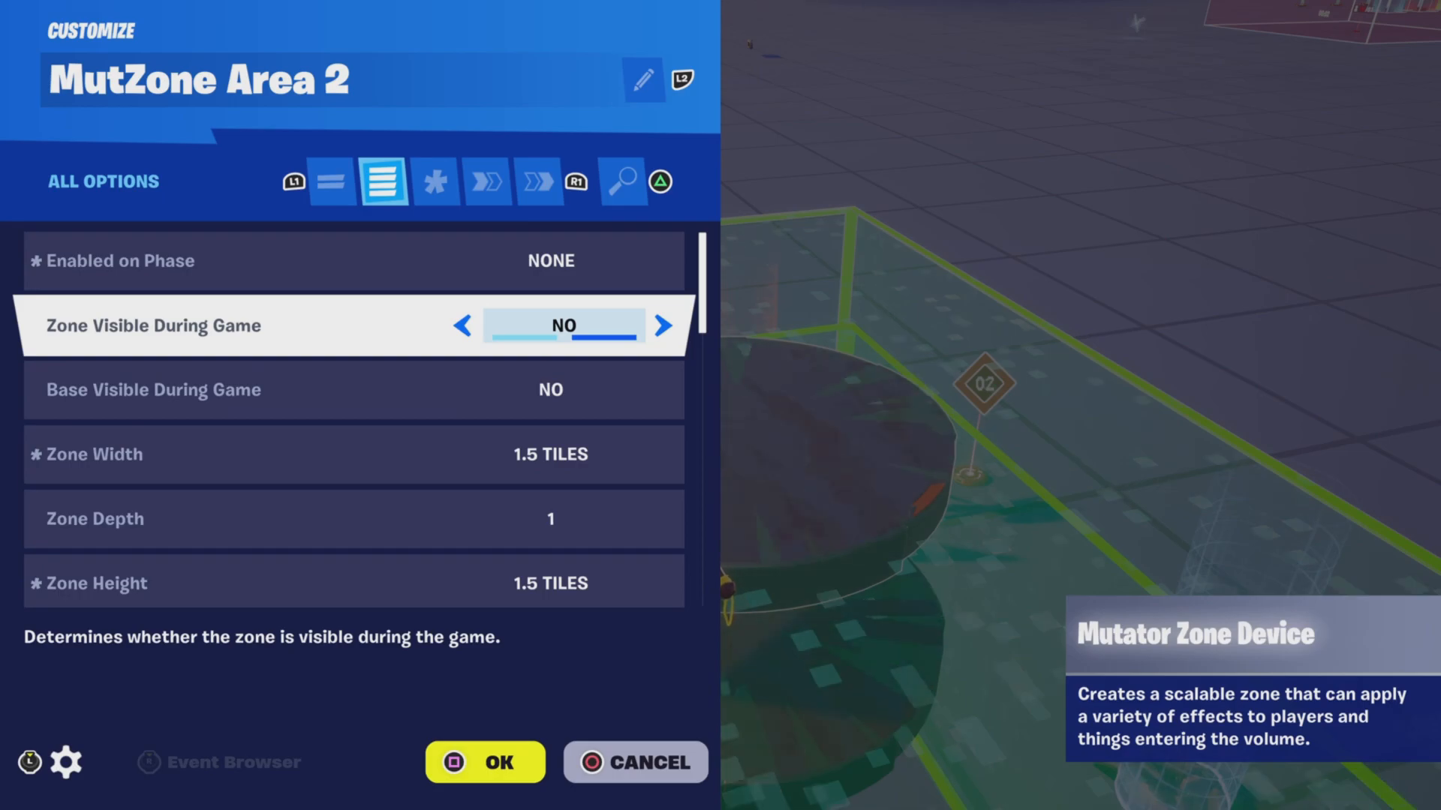
key("Up")
key("Down")
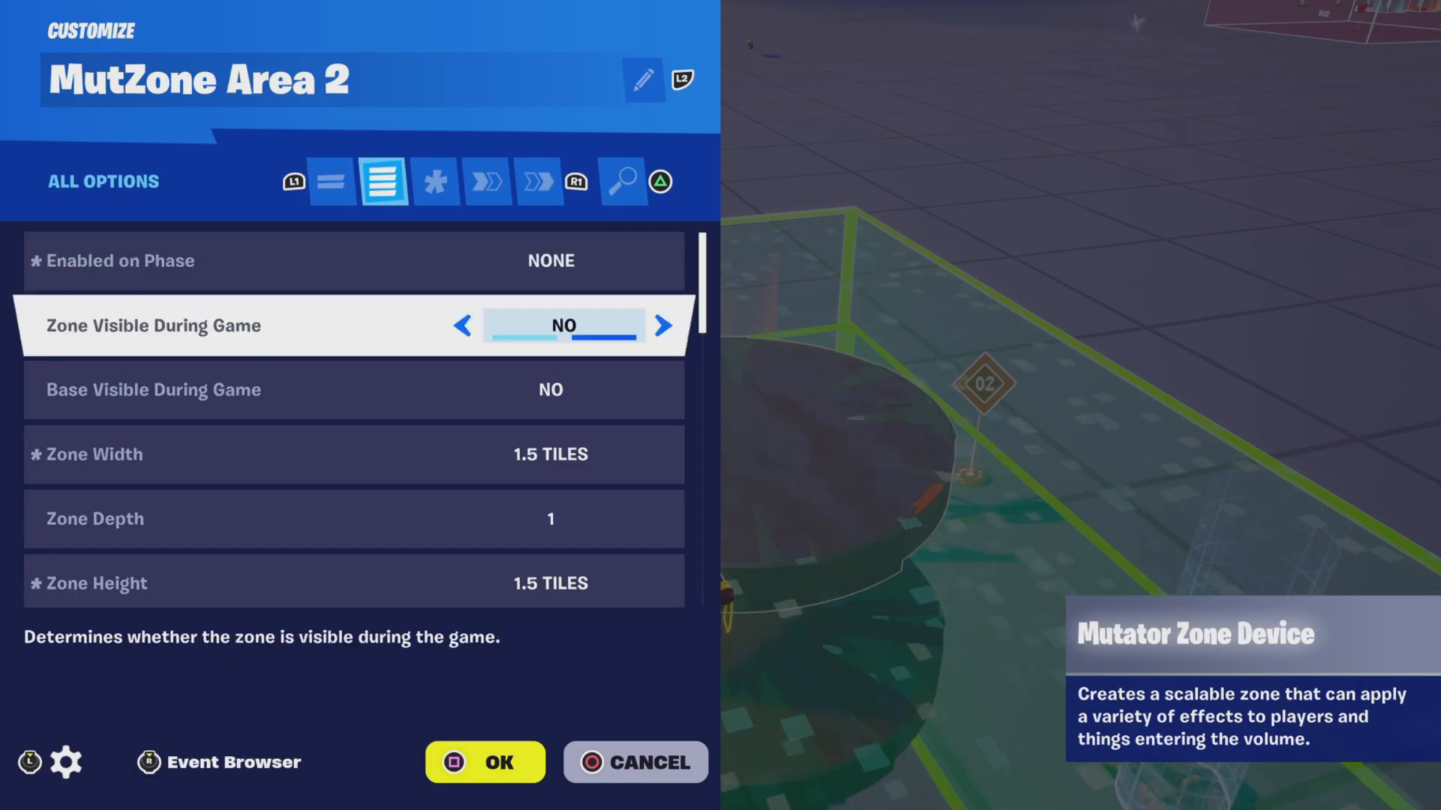
key("Down")
key("Down")
key("Down")
key("Down")
key("Down")
key("Down")
key("Down")
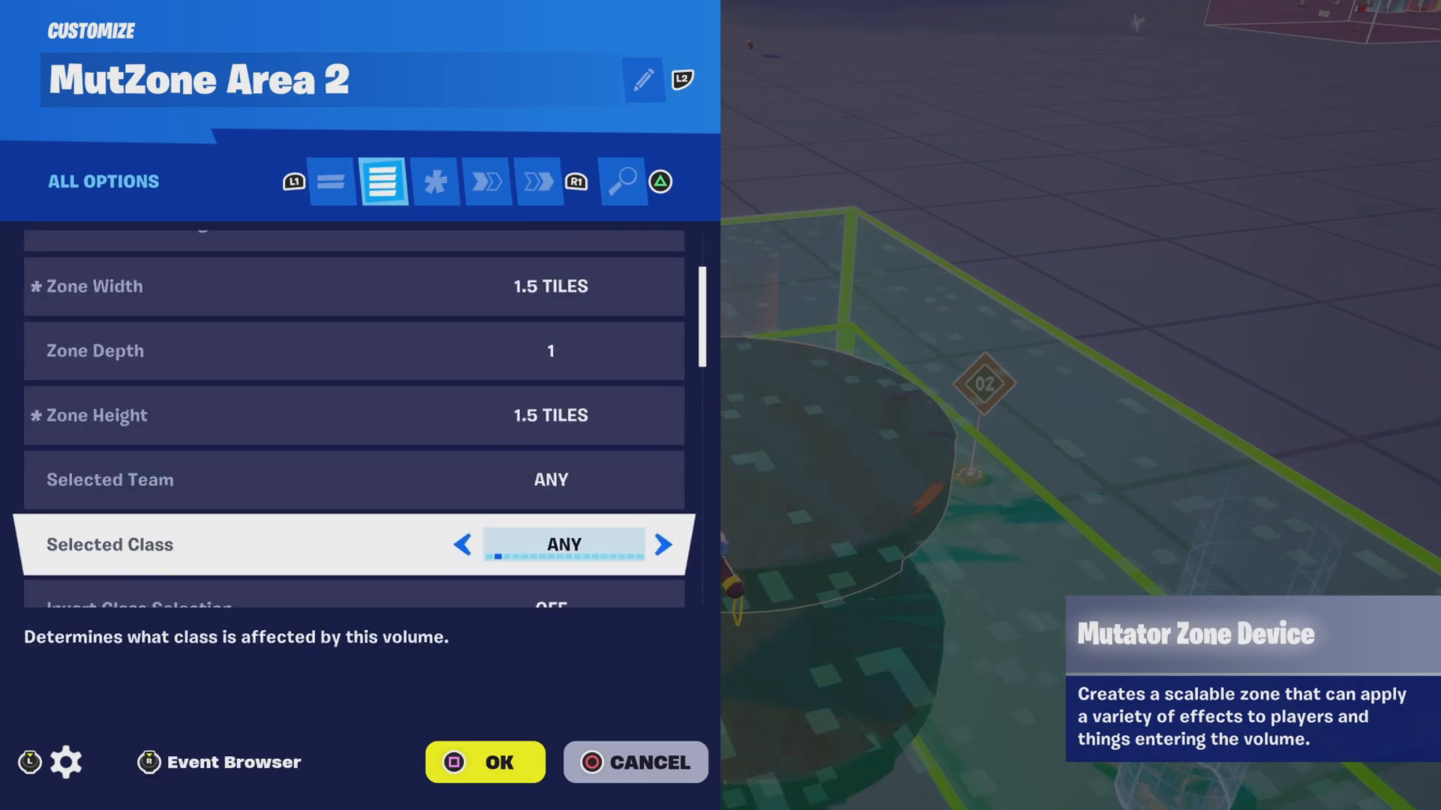
Examine MutZone Area 2's options from Invert Class Selection through Affects Guards, Pickup Life Span, Allow Editing and Building Cost
key("Down")
key("Down")
key("Down")
key("Down")
key("Down")
key("Down")
key("Down")
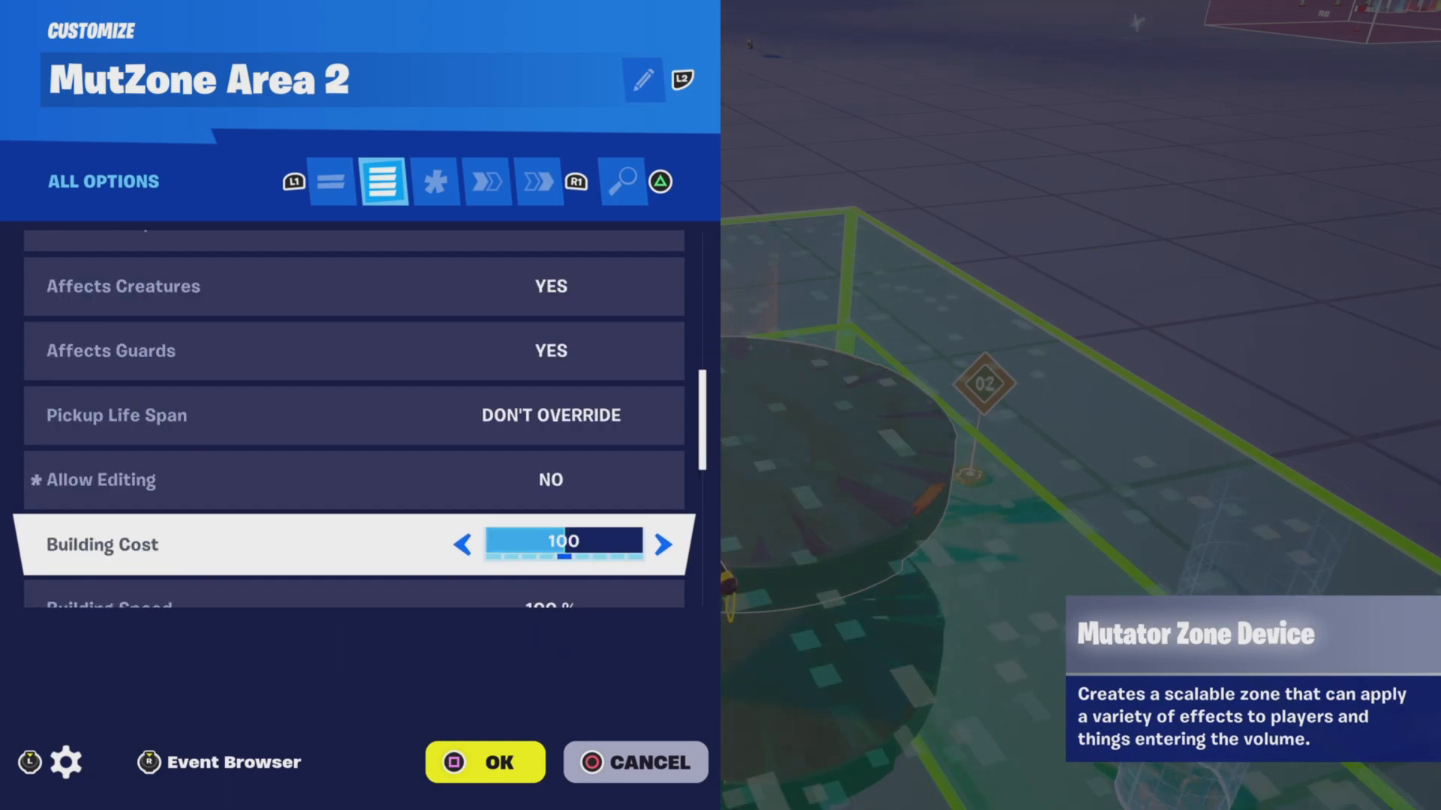
Examine MutZone Area 2's options from Building Speed and Allow Jumping through Movement Multiplier to Allow Emote Wheel
key("Down")
key("Down")
key("Down")
key("Down")
key("Down")
key("Down")
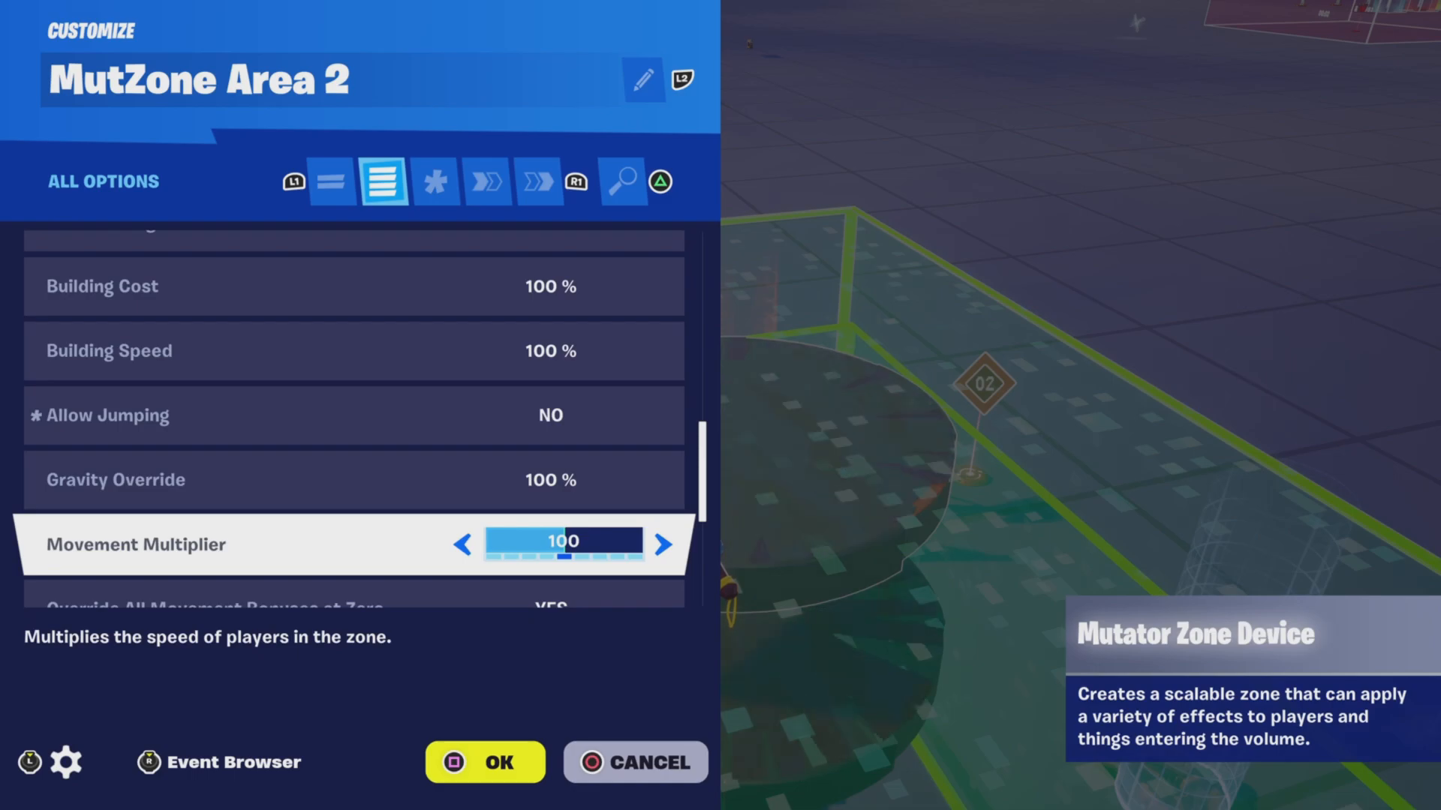
key("Down")
key("Down")
key("Down")
key("Down")
key("Down")
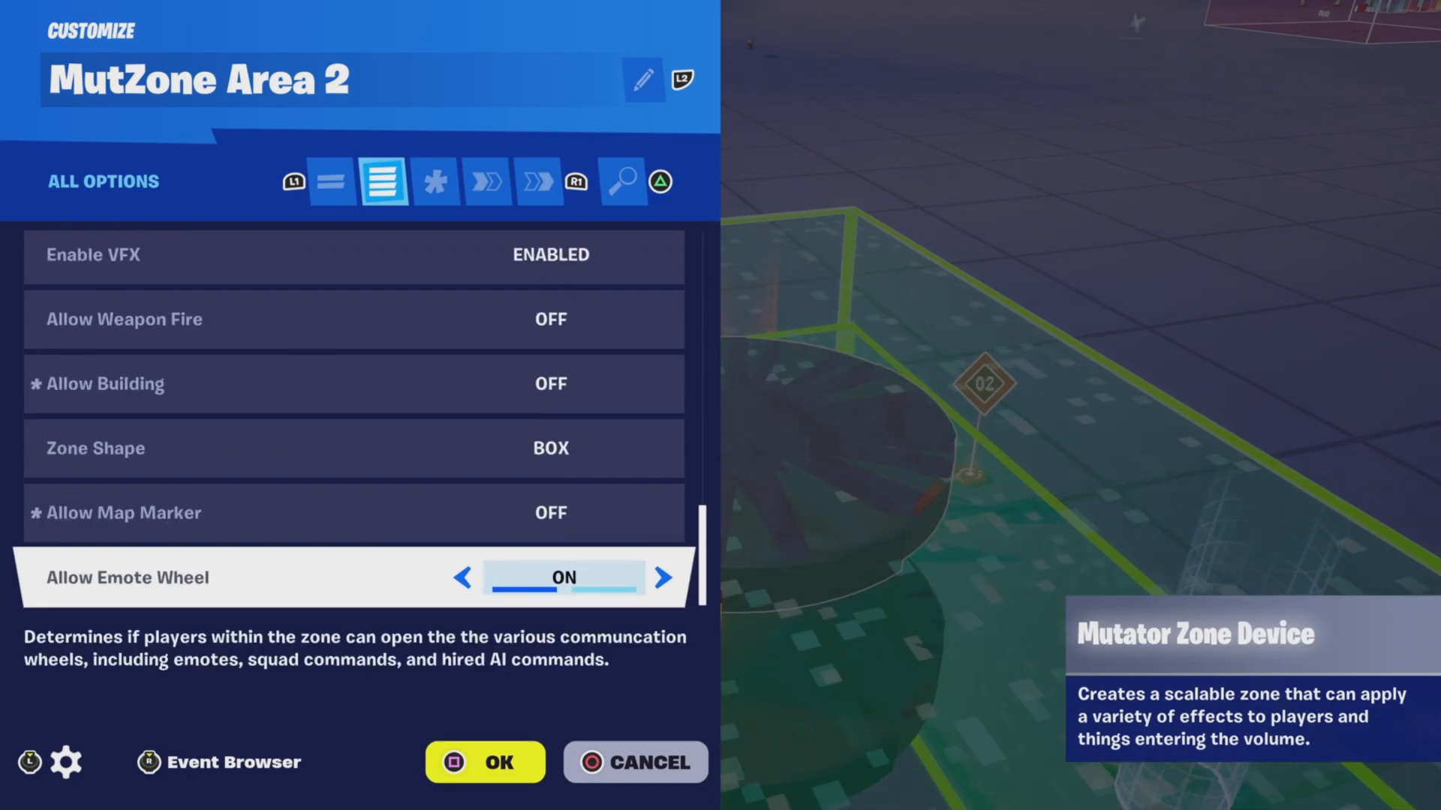
Examine MutZone Area 2's functions and the Trigger Area 2 event bound to its Enable function
key("e")
key("e")
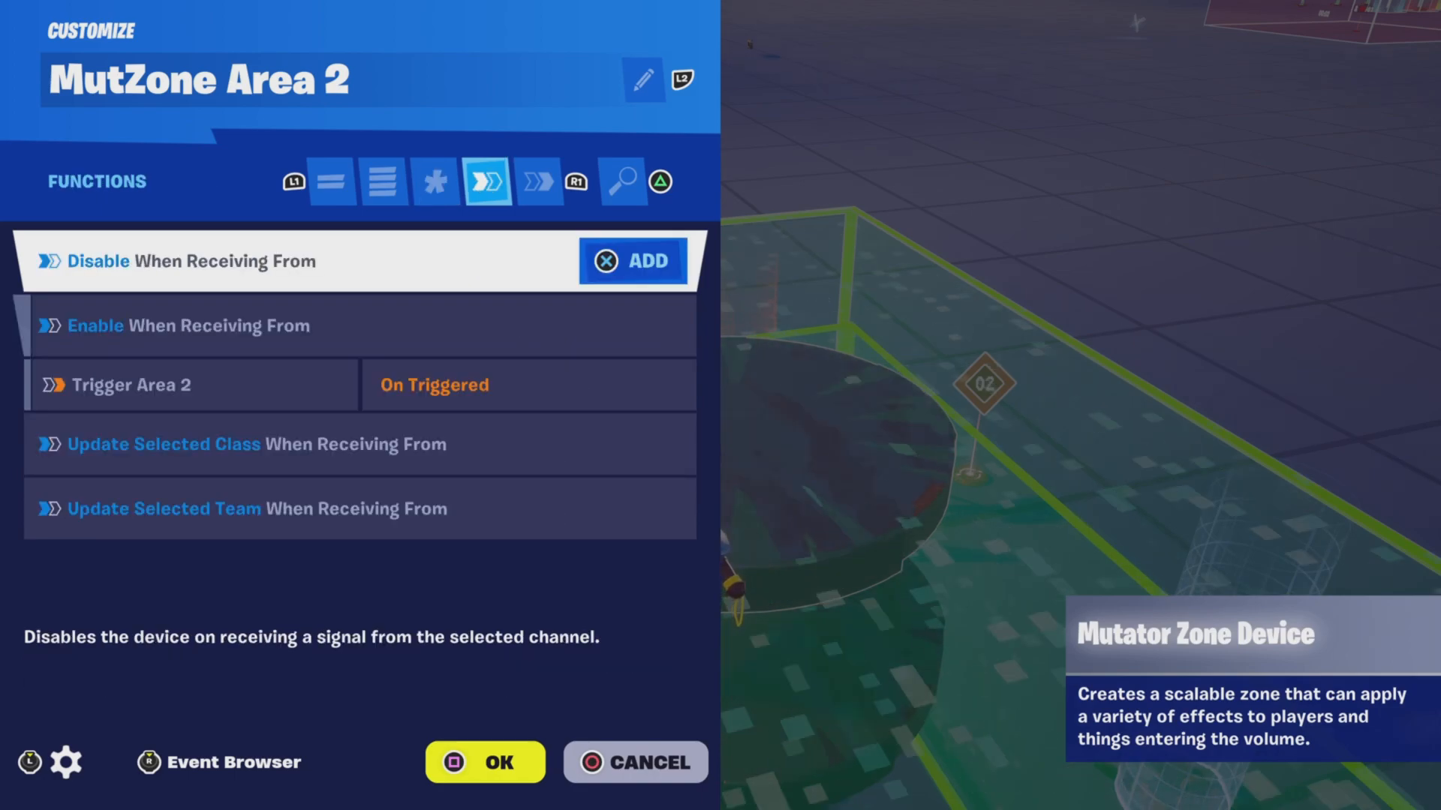
key("Down")
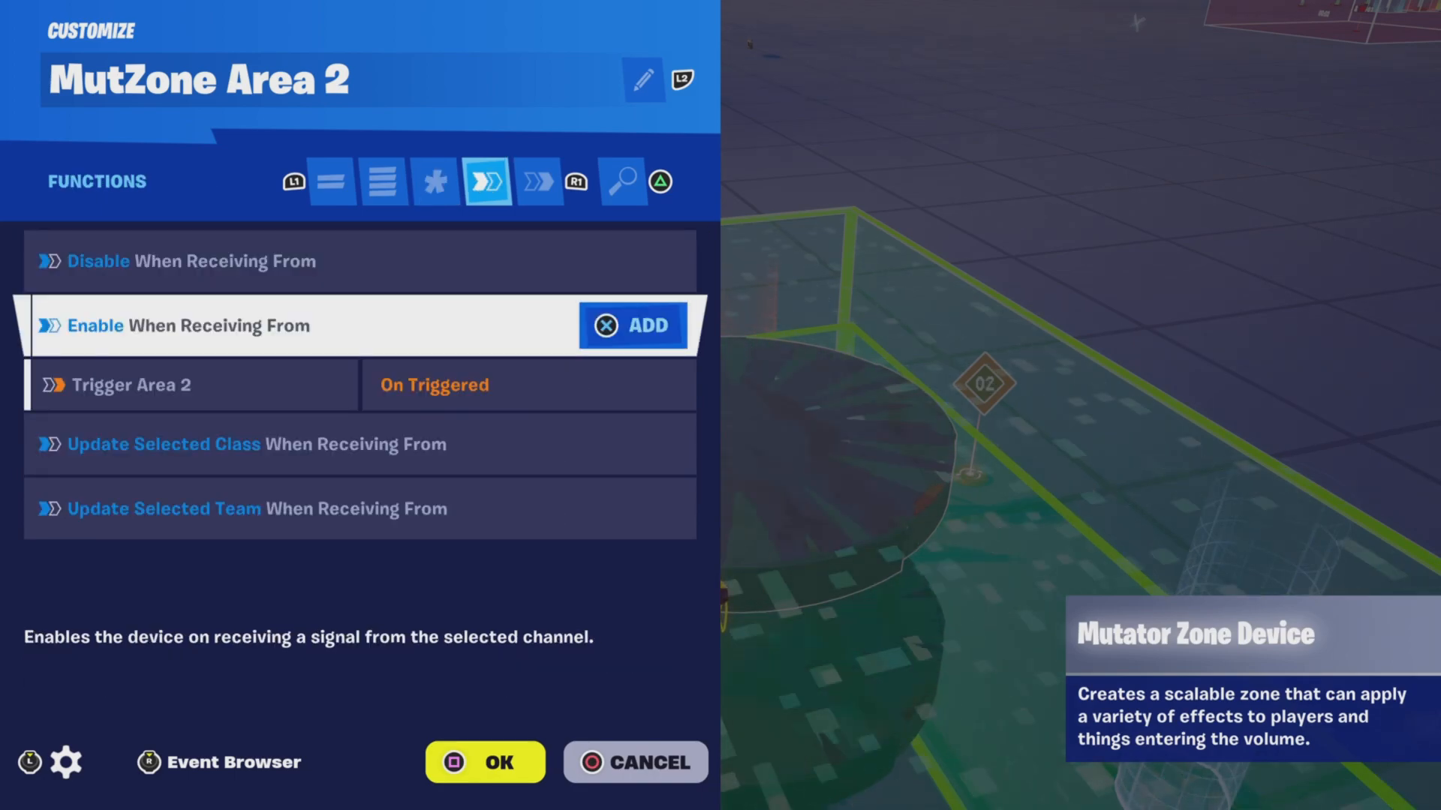
key("Down")
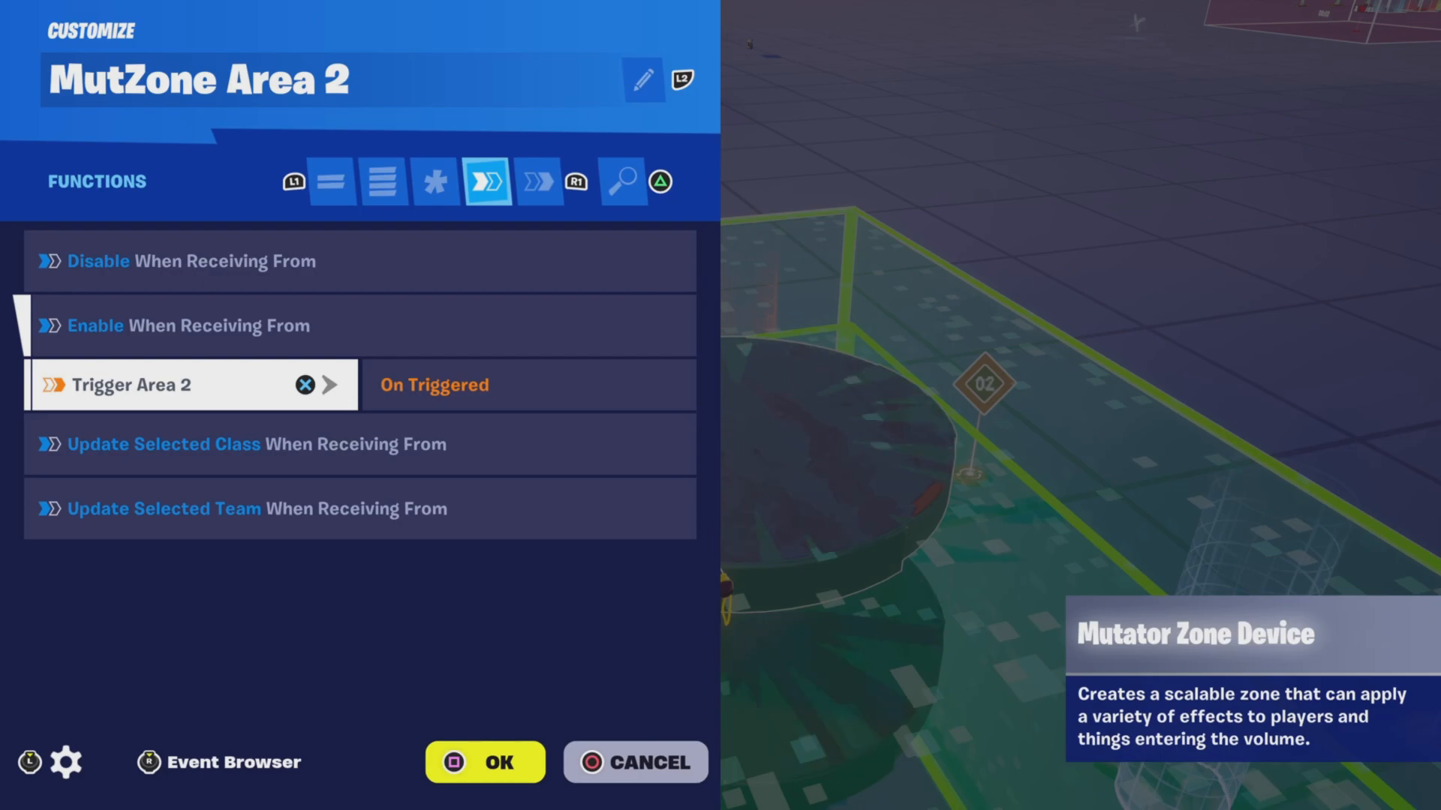
Examine the teleporters bound to MutZone Area 2's On Player Entering Zone event, and close its settings
key("e")
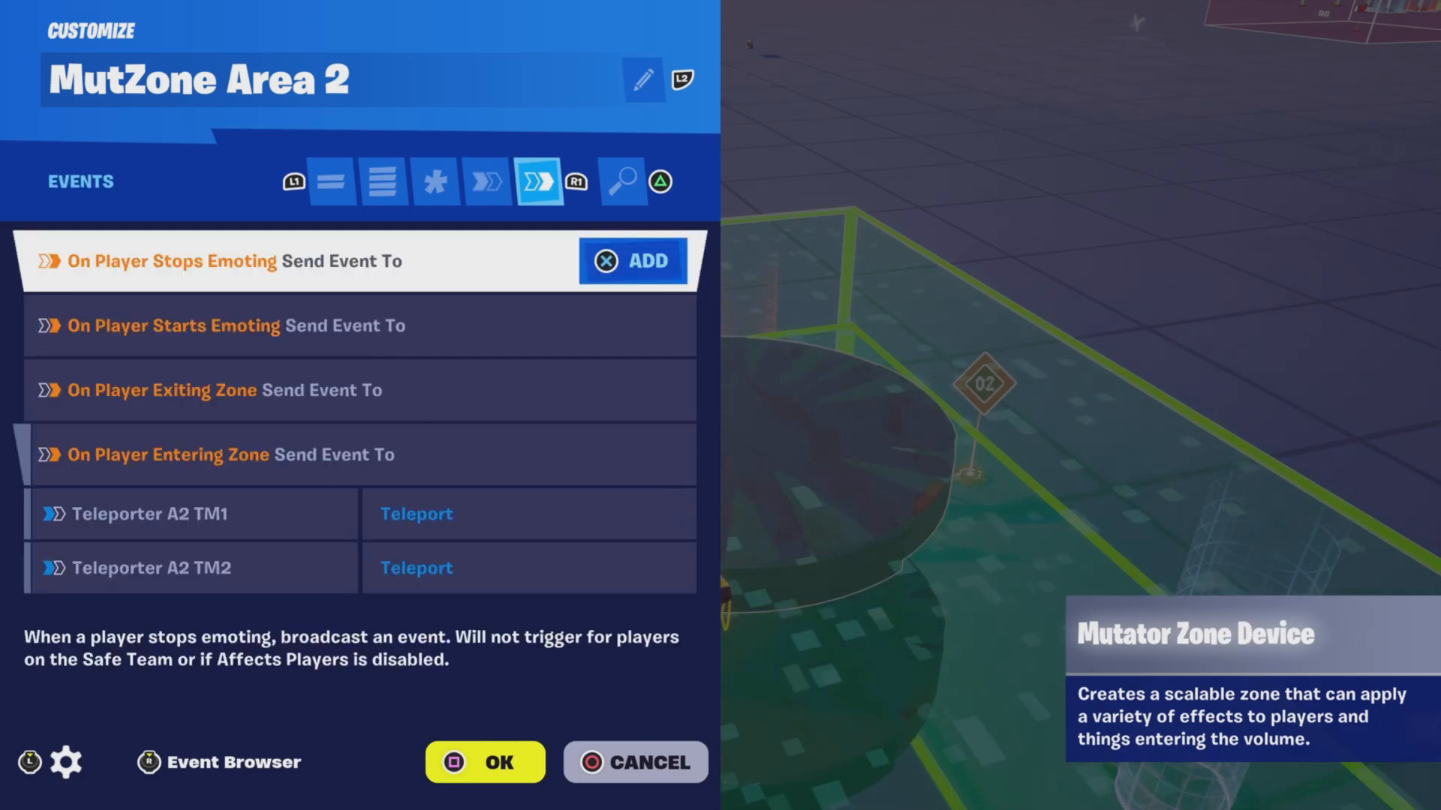
key("Down")
key("Down")
key("Down")
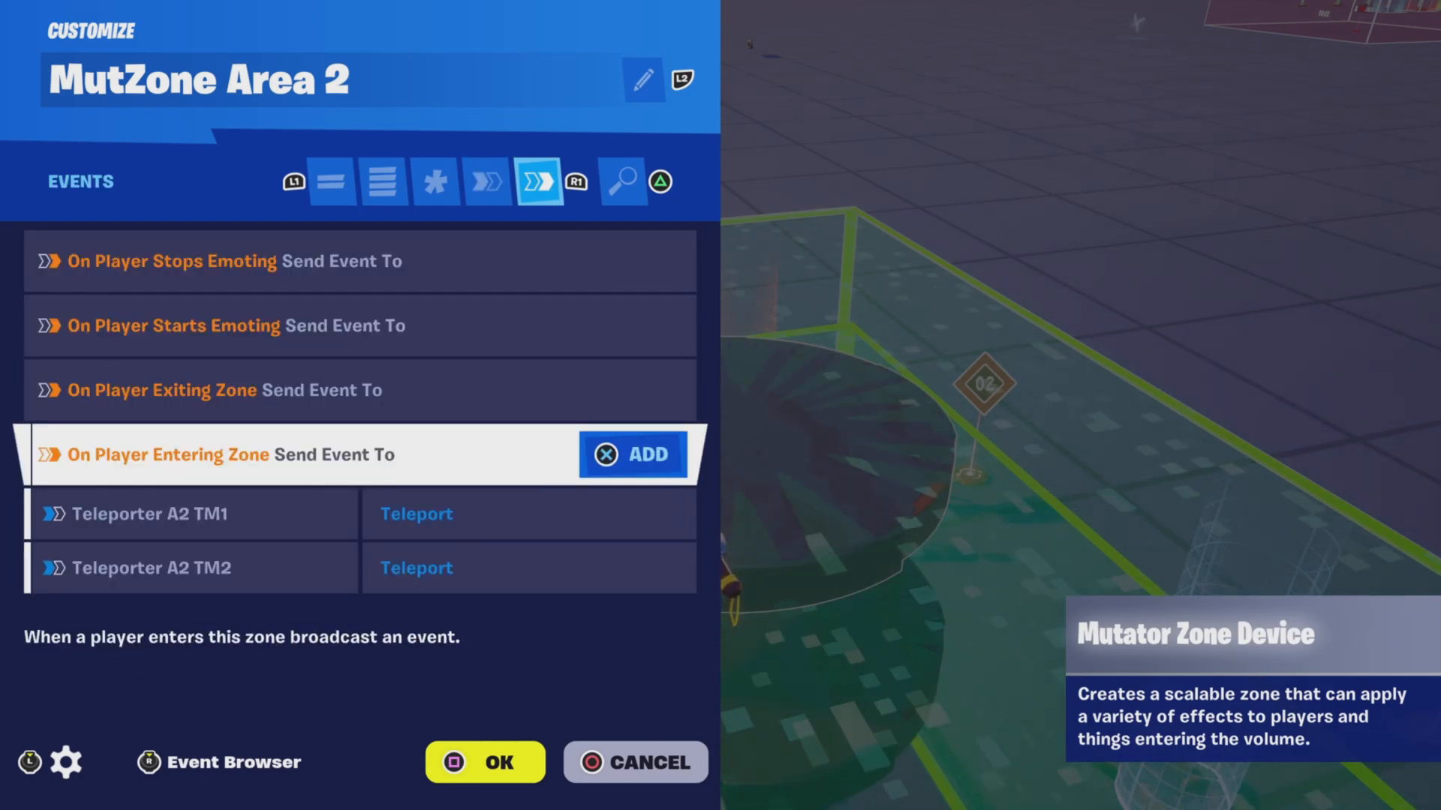
key("Down")
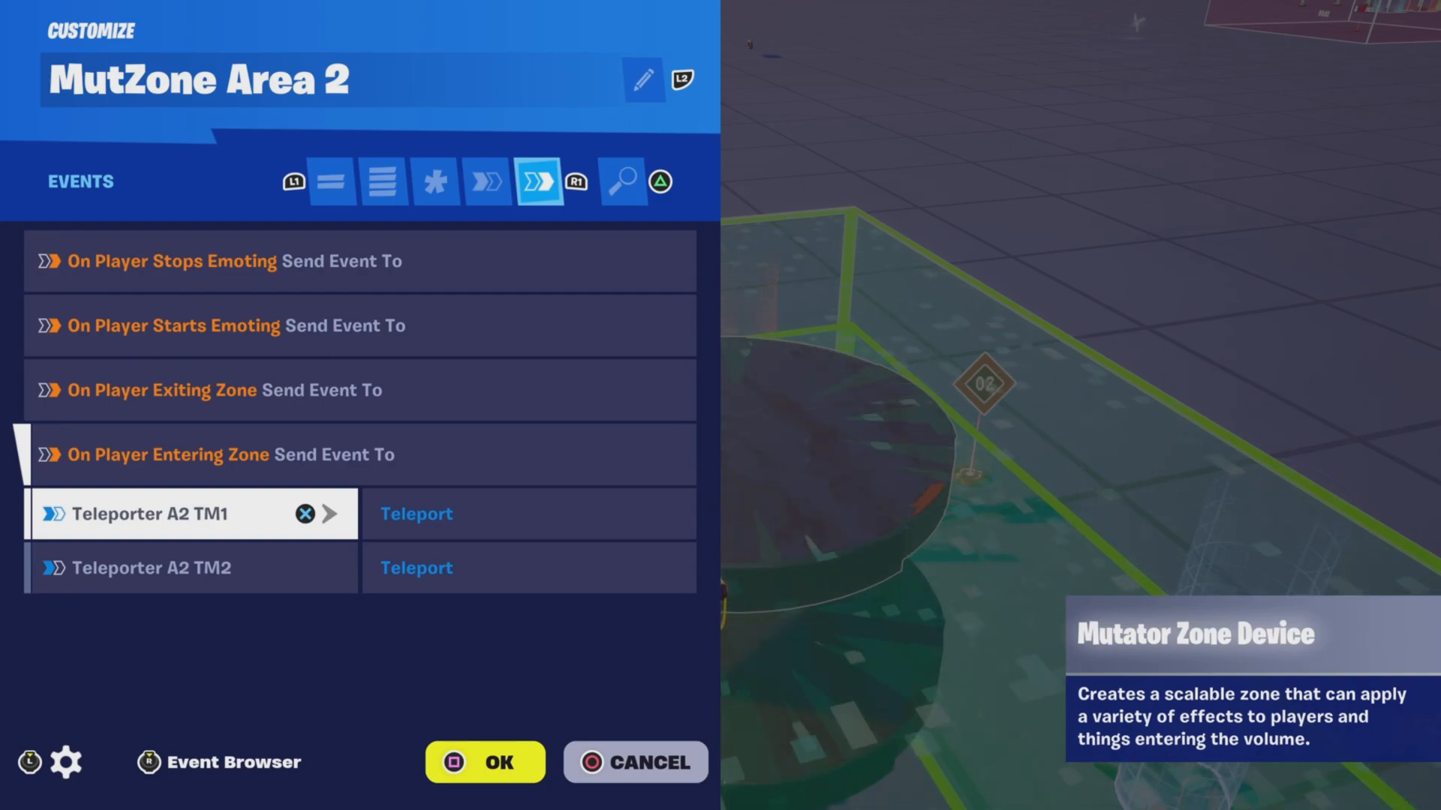
key("Down")
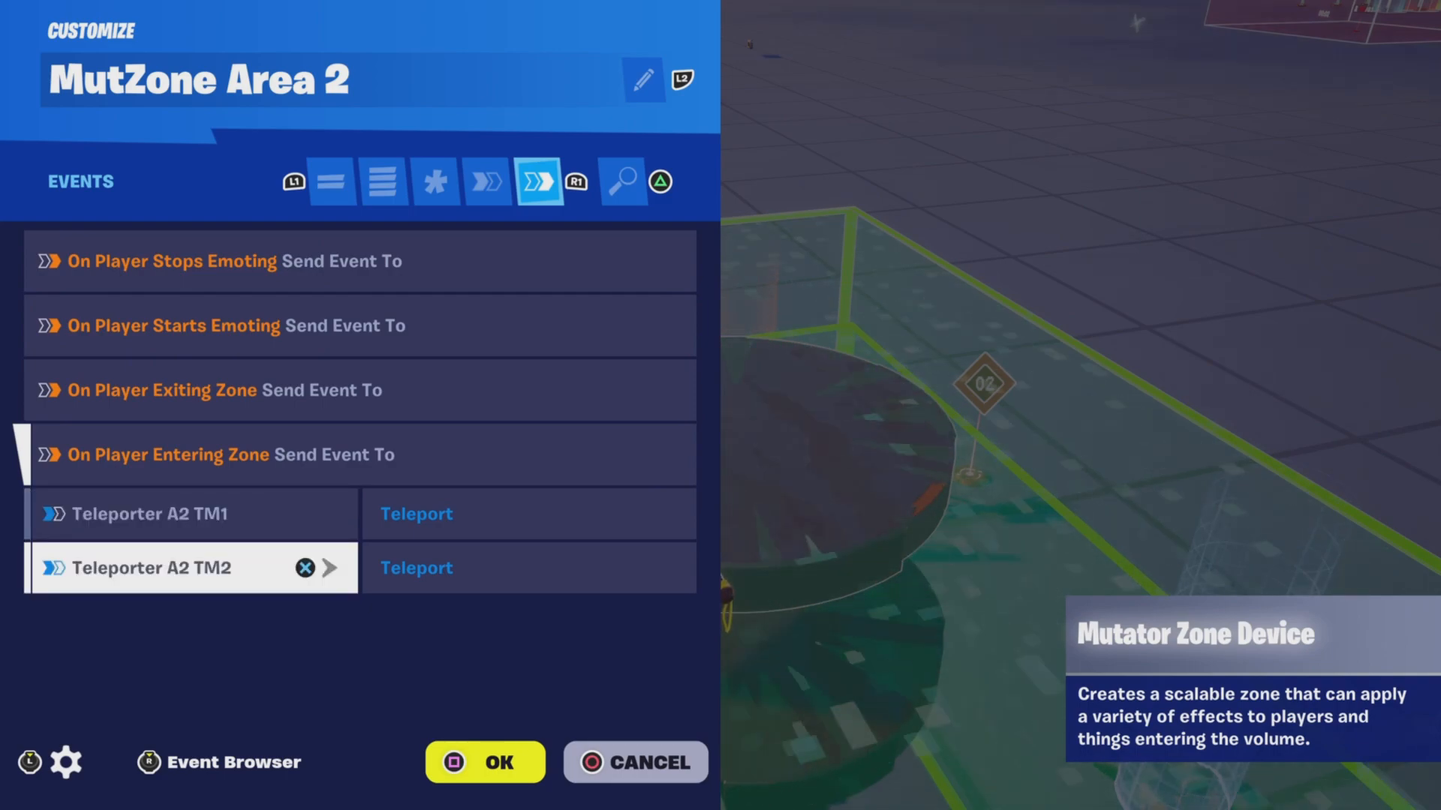
key("Escape")
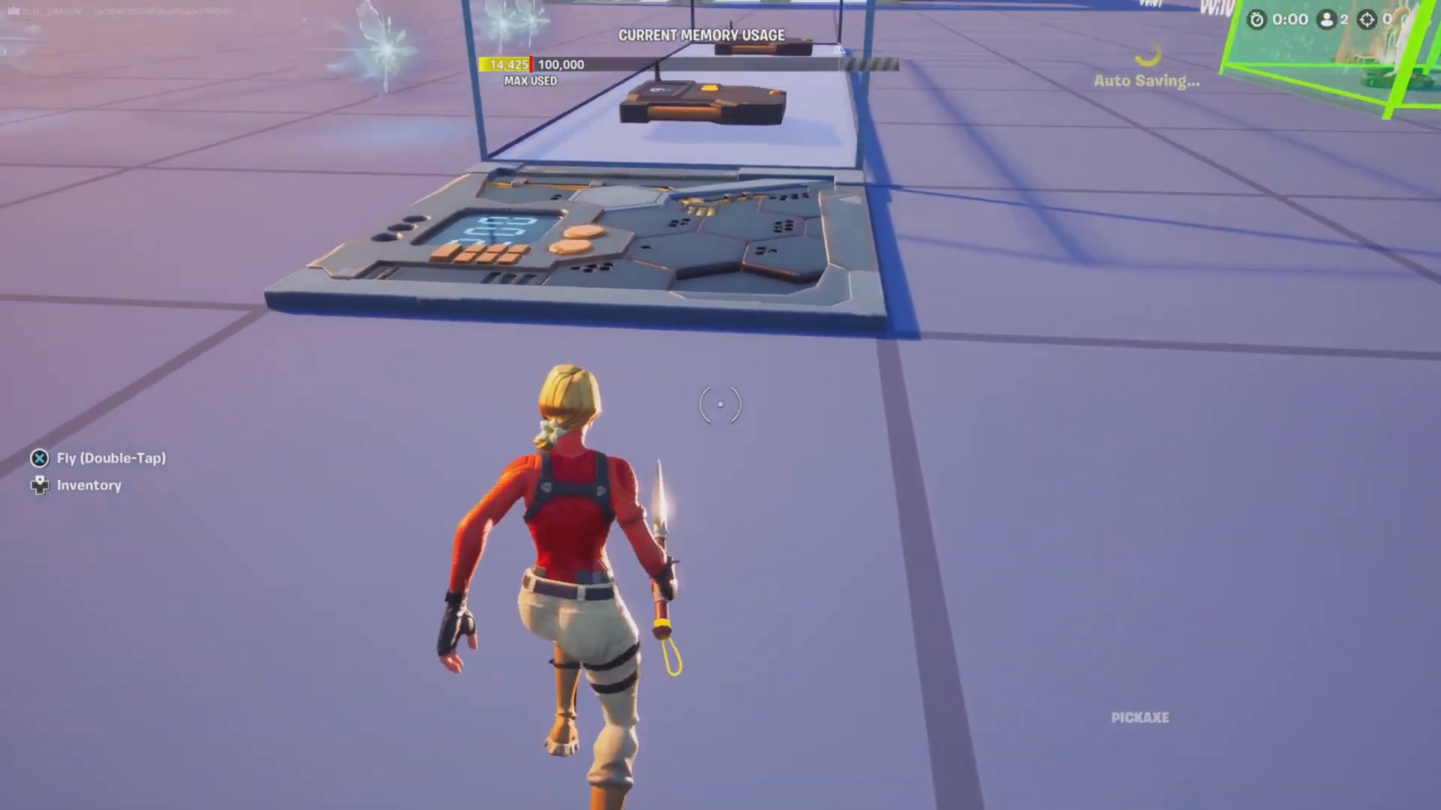
Open the Random Number Generator Round Picker's settings and examine its options from Value Limit 1 to Reset Delay
key("w")
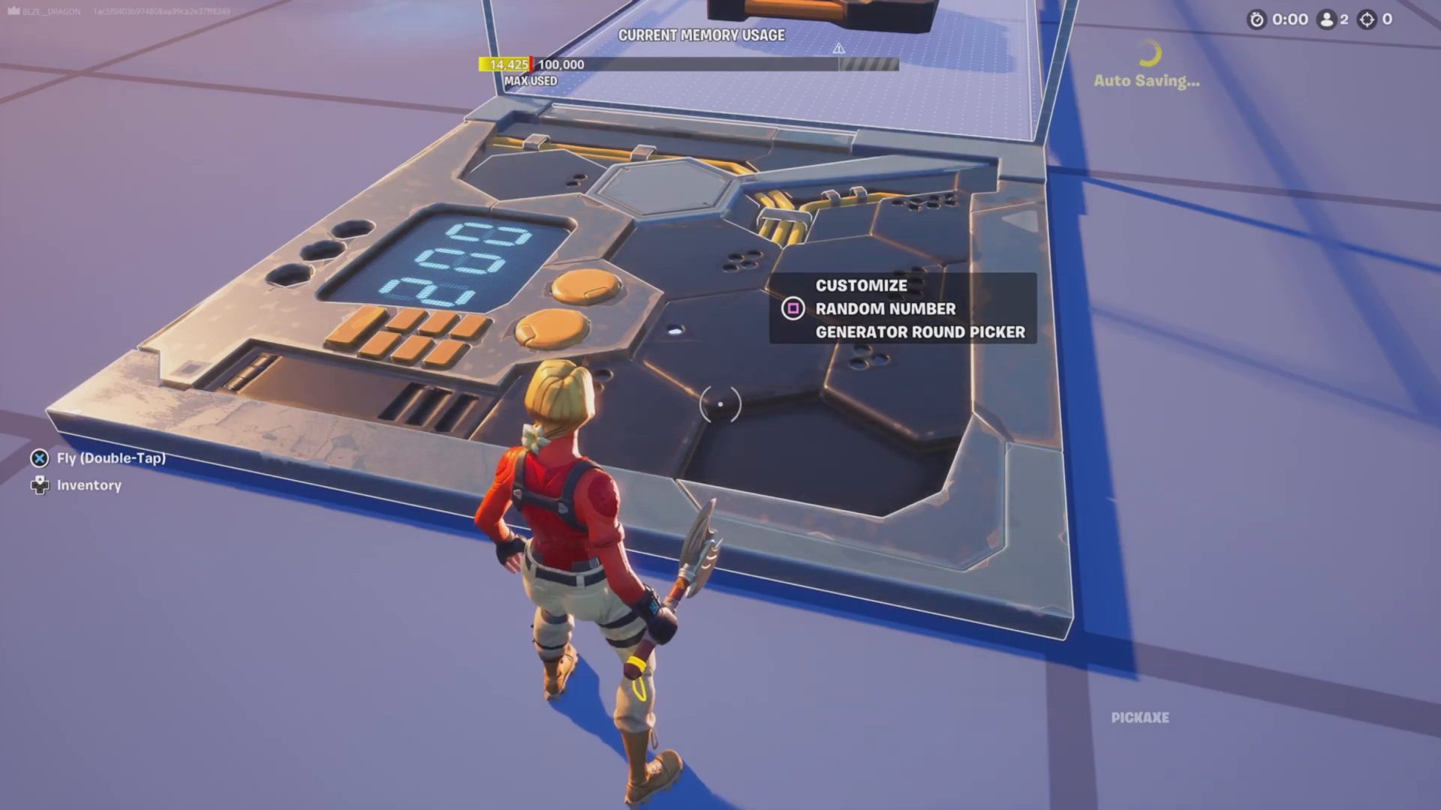
key("e")
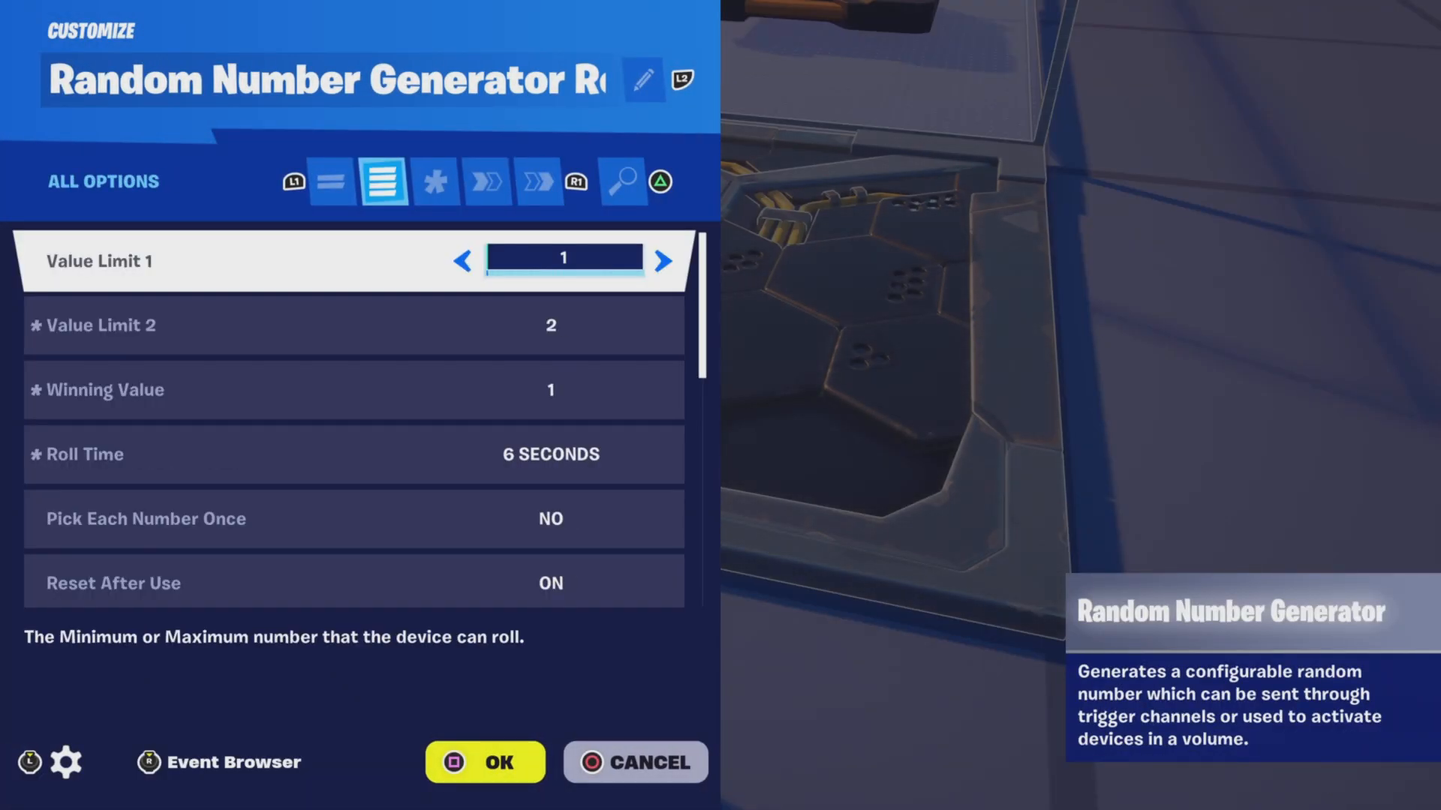
key("Down")
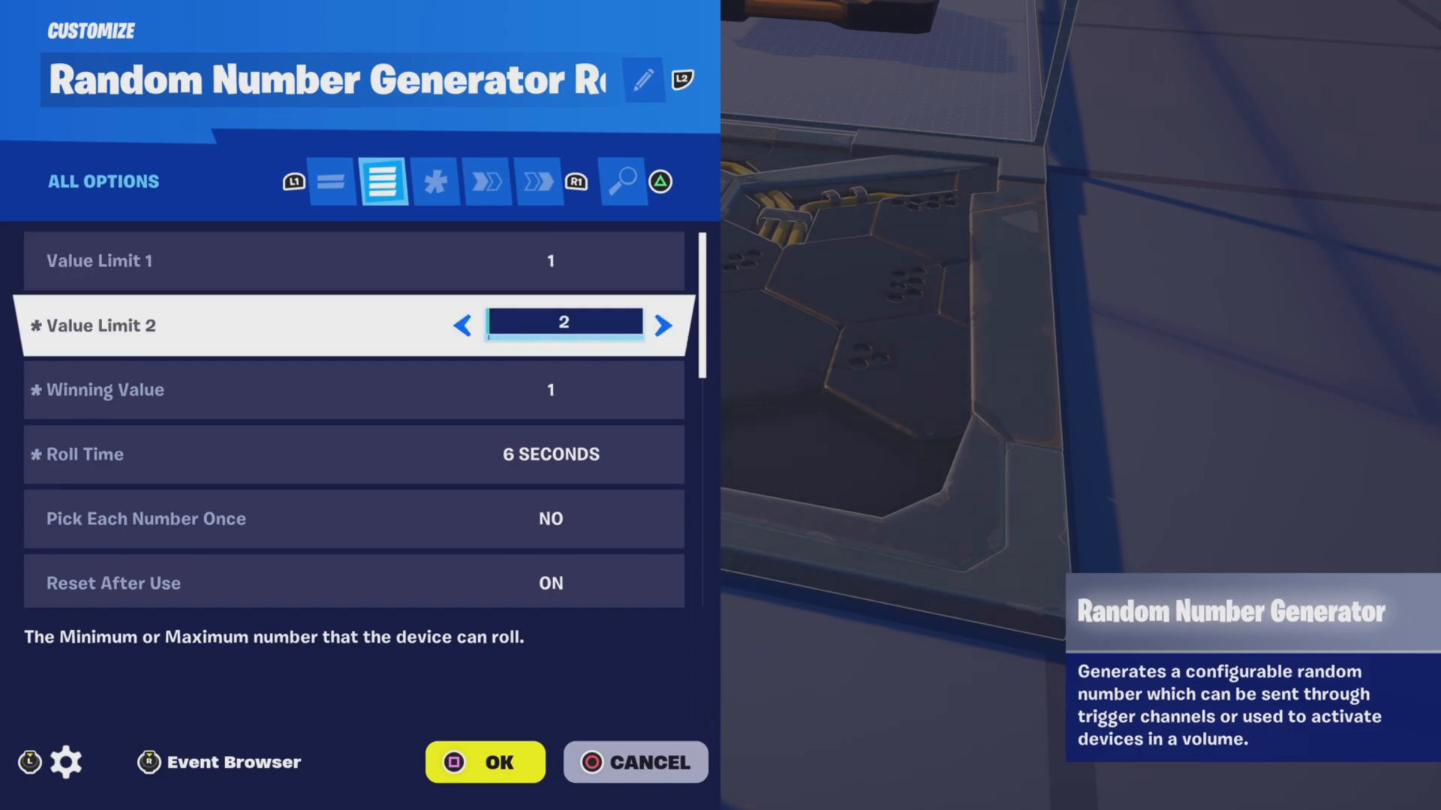
key("Down")
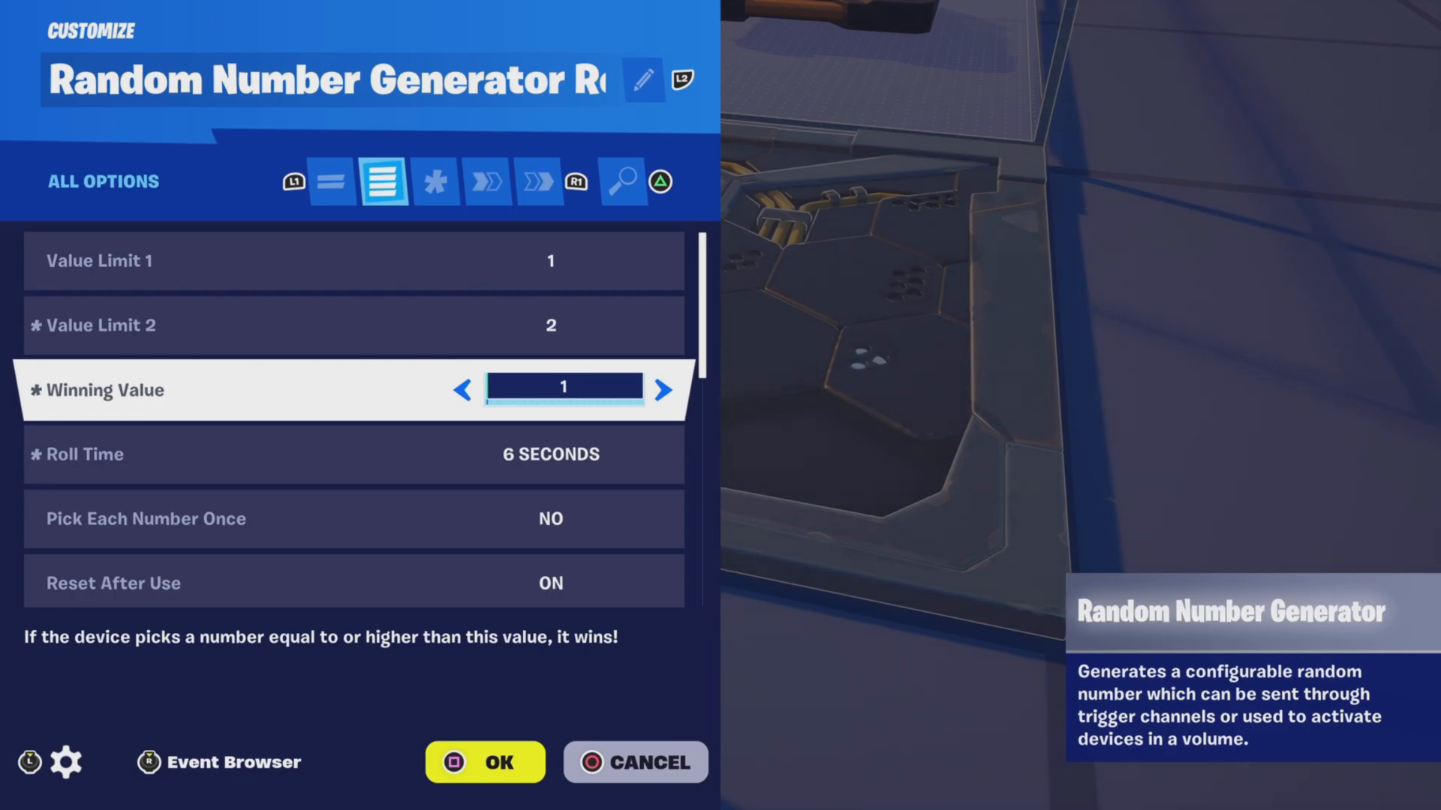
key("Down")
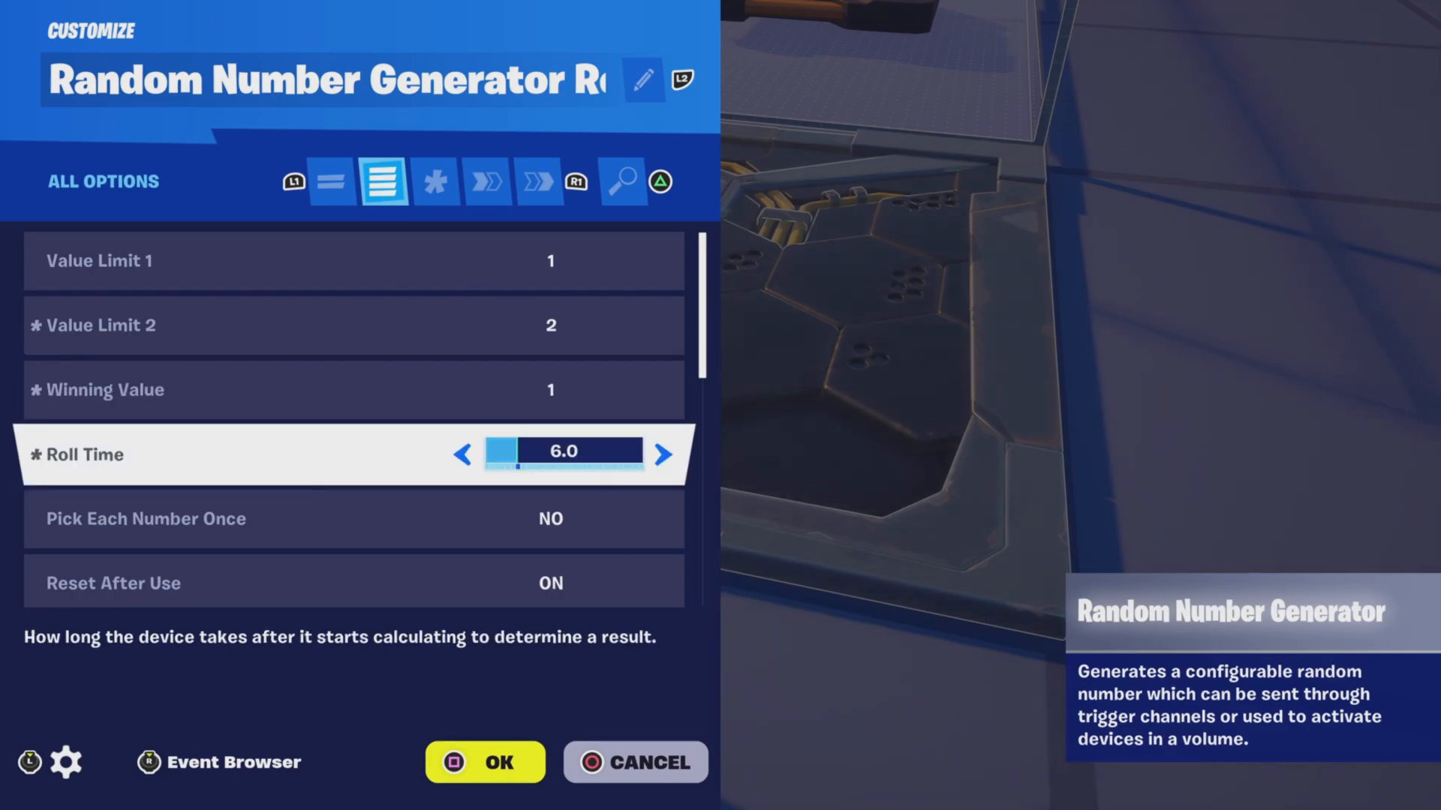
key("Down")
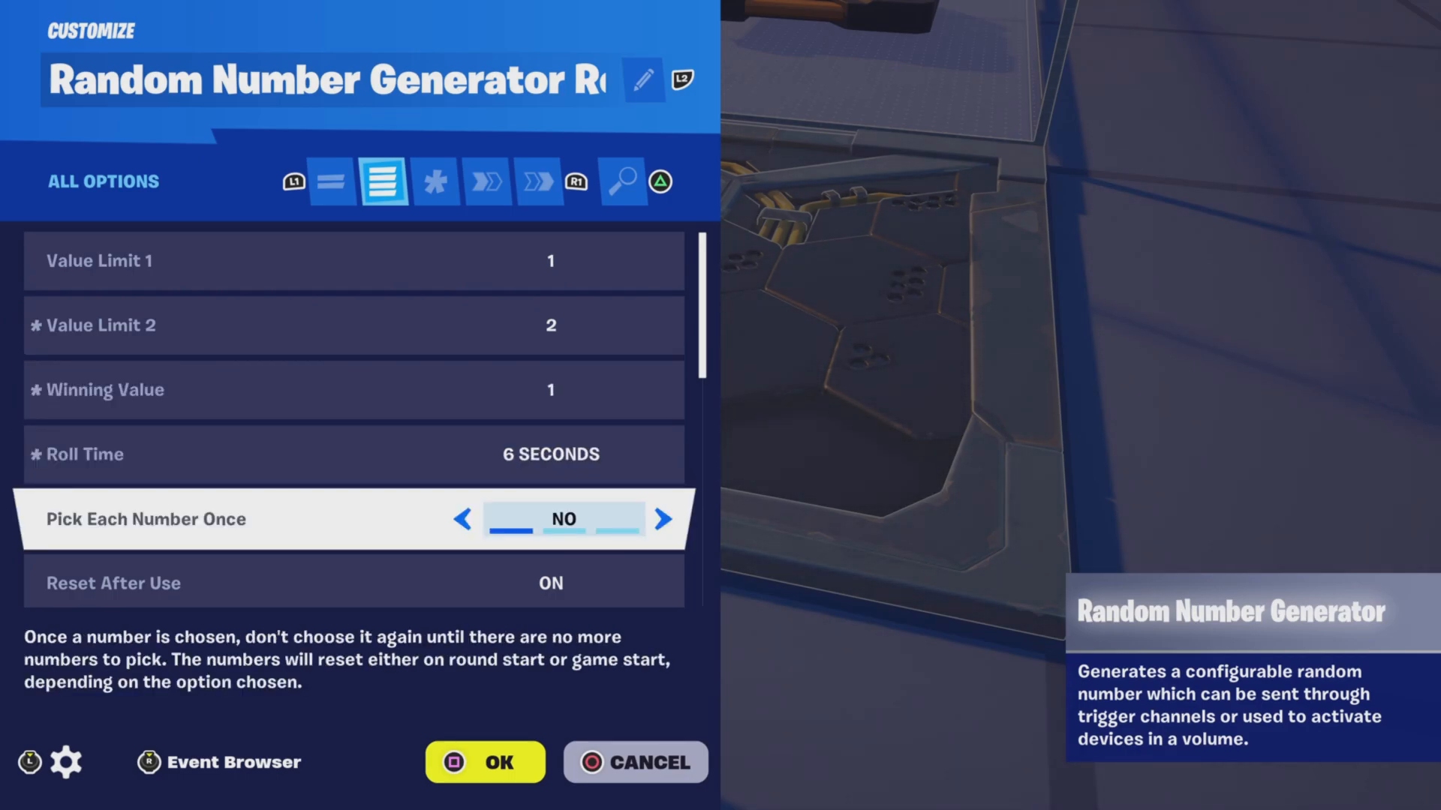
key("Down")
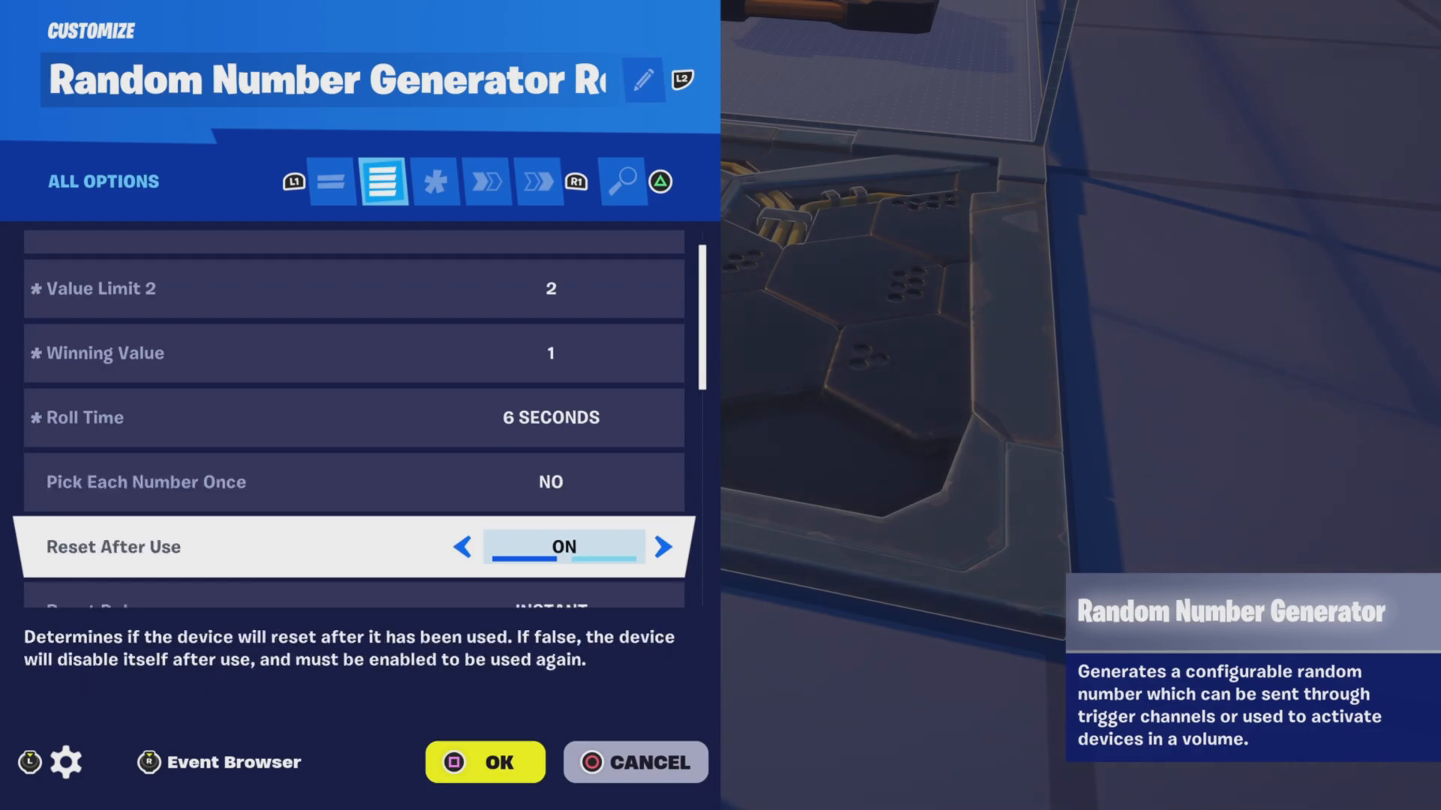
key("Down")
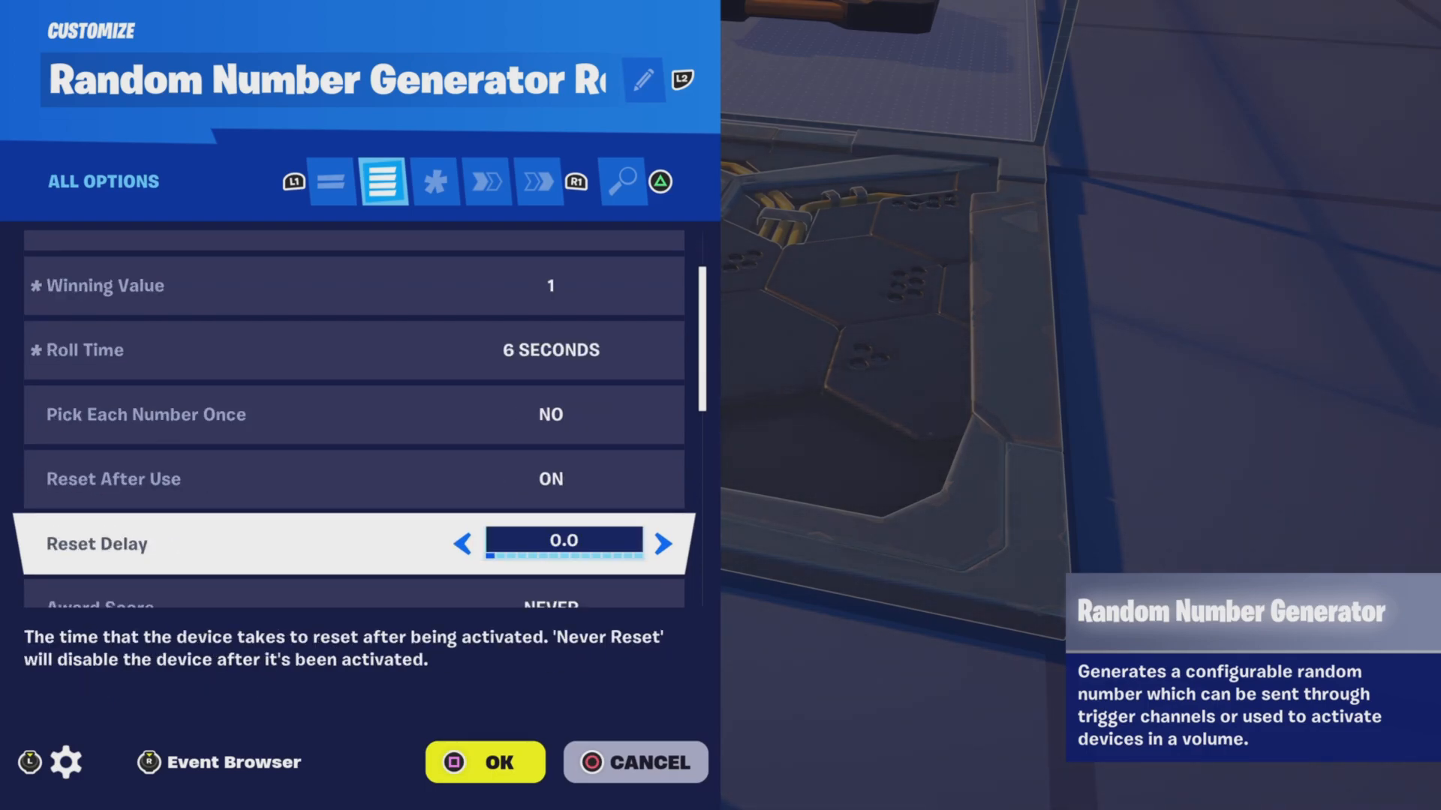
Examine the Round Picker's options from Award Score and Zone Direction through the zone dimensions, Play Audio and Activating Team
key("Down")
key("Down")
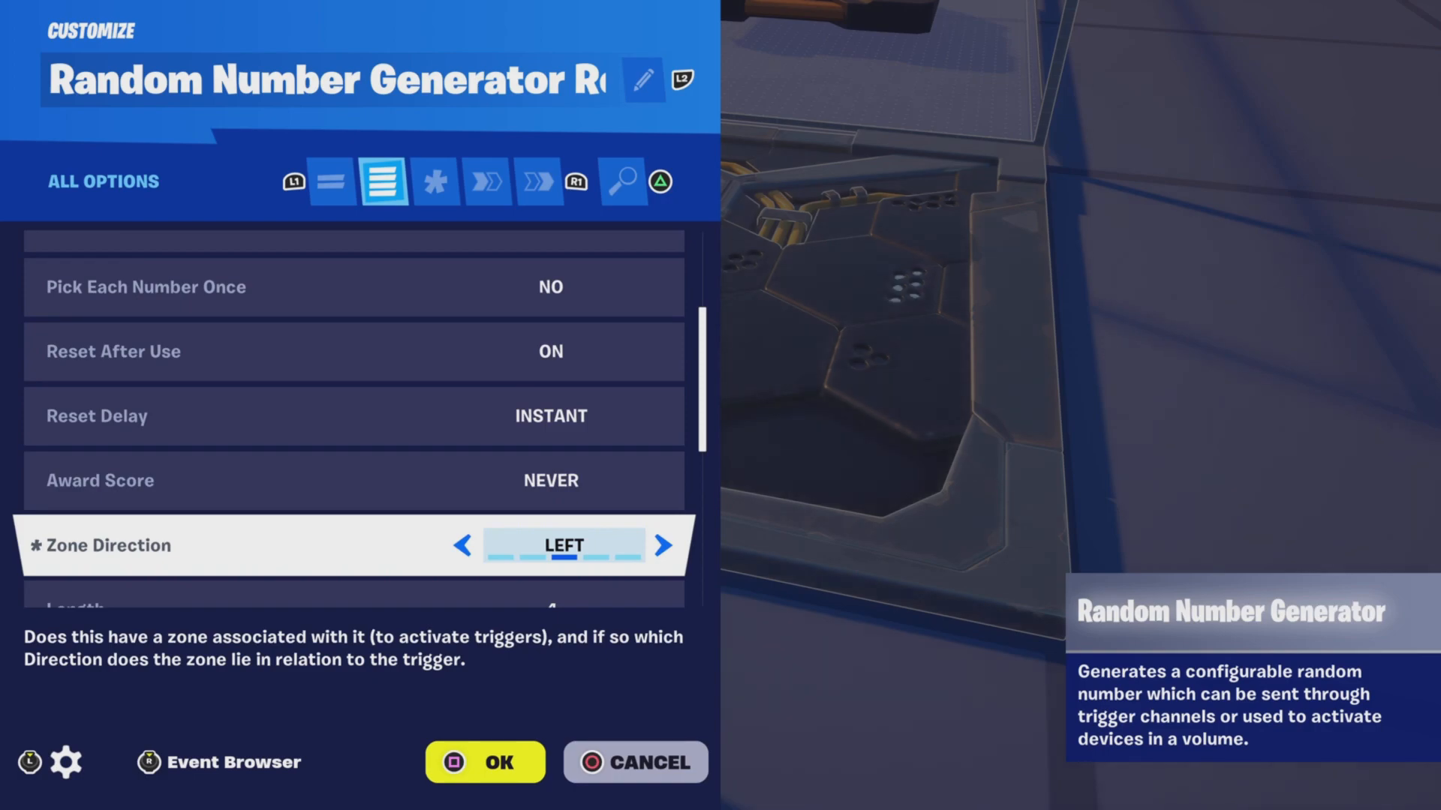
key("Down")
key("Down")
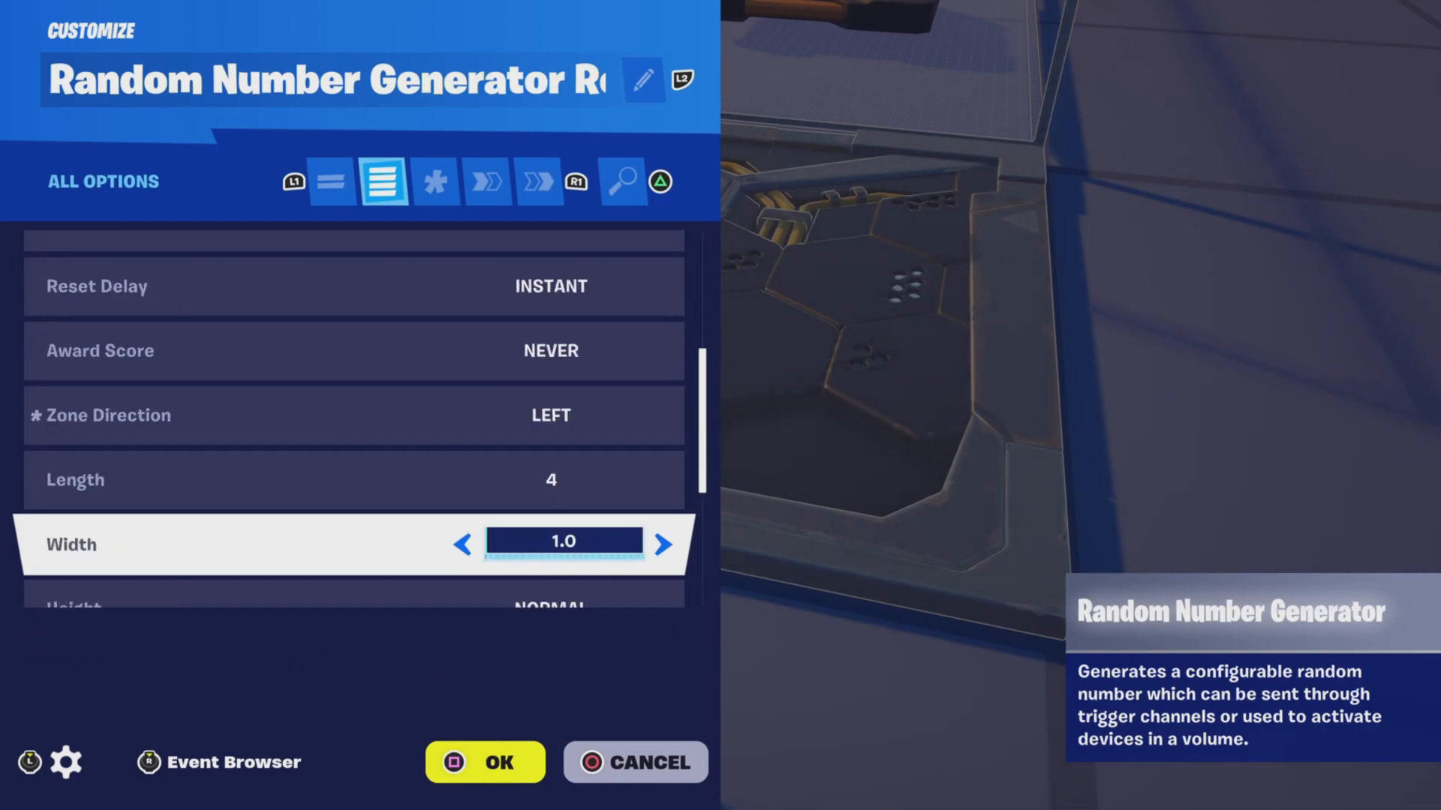
key("Down")
key("Down")
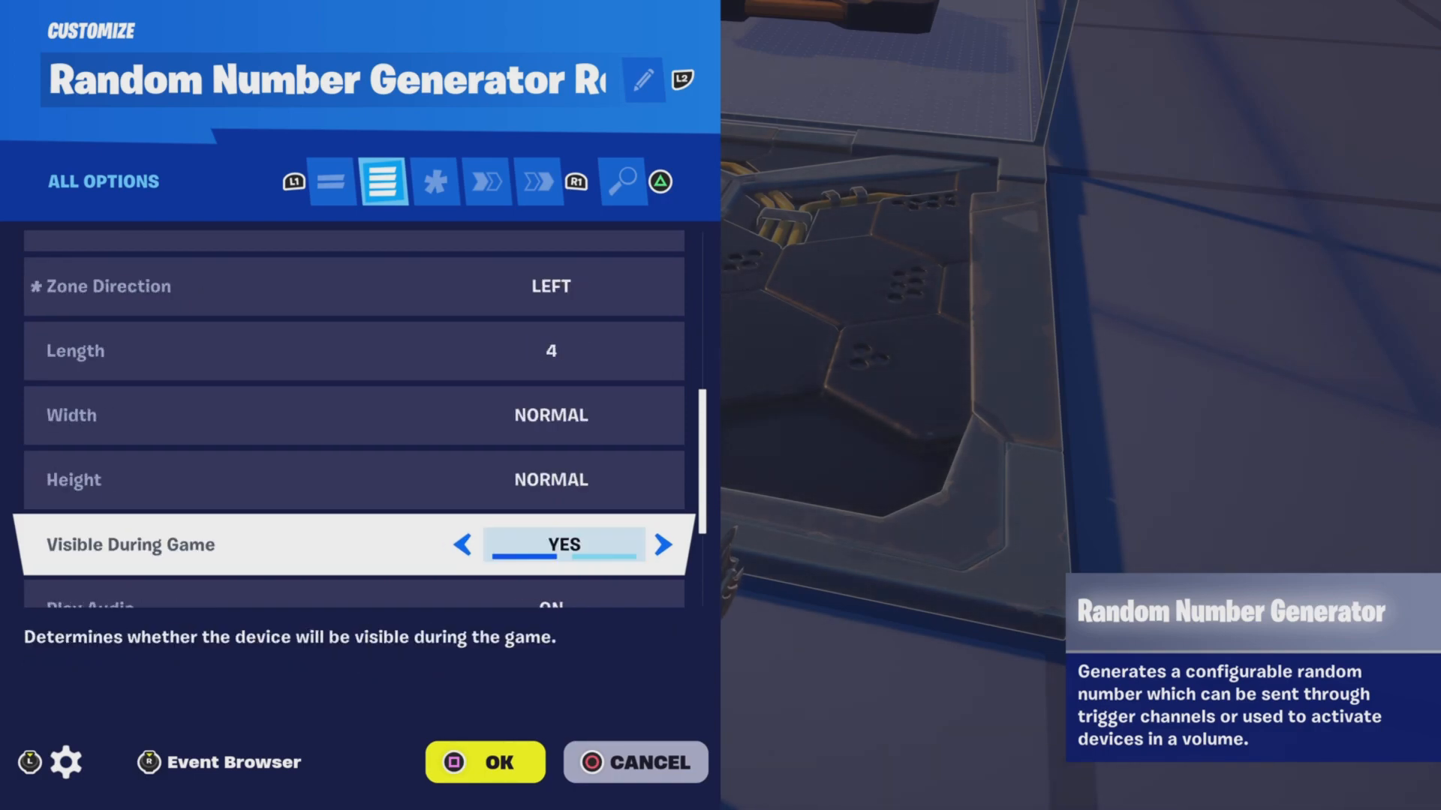
key("Down")
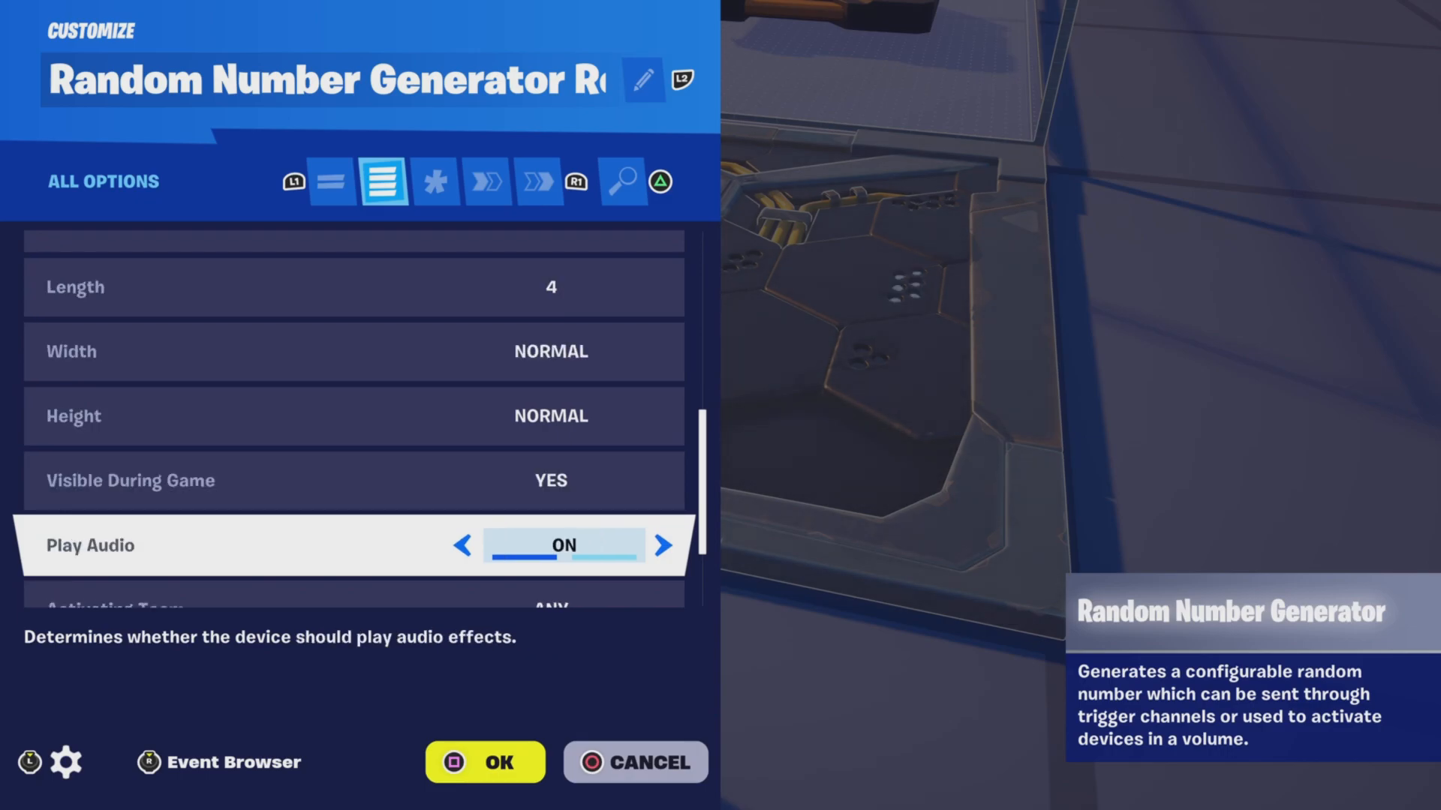
key("Up")
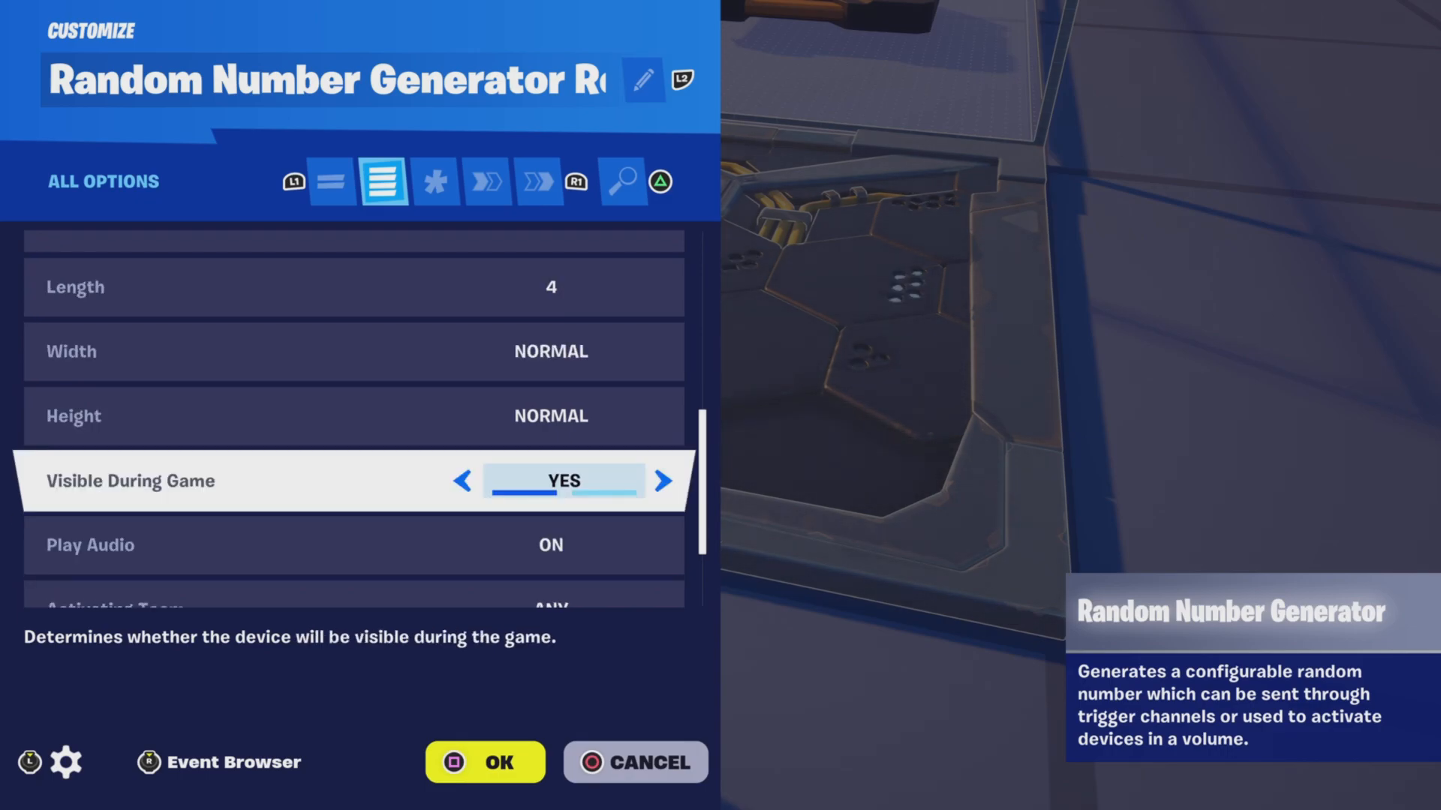
key("Down")
key("Down")
key("Down")
key("Down")
Examine the Round Picker's functions and the timer event bound to its Activate function
key("R1")
key("R1")
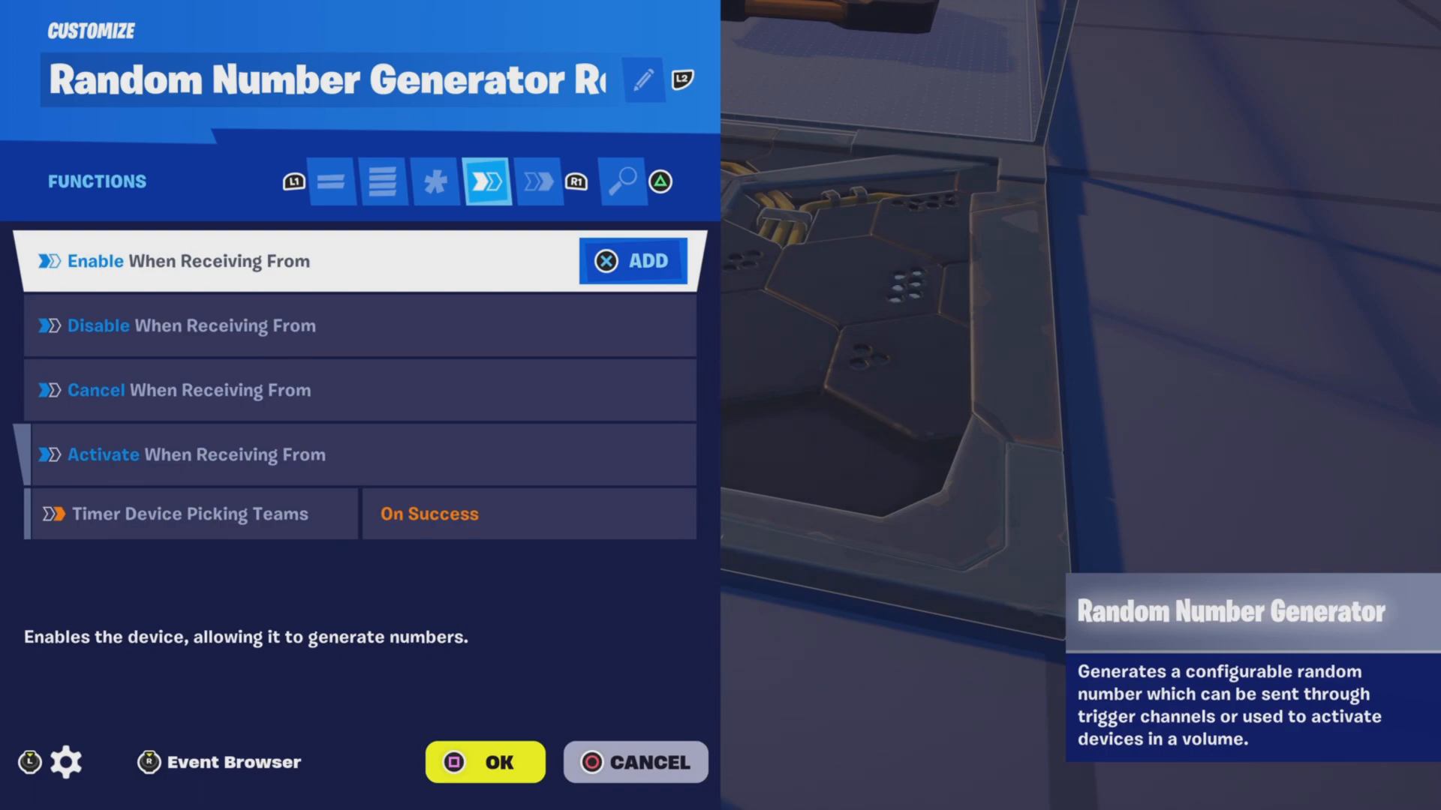
key("Down")
key("Down")
key("Down")
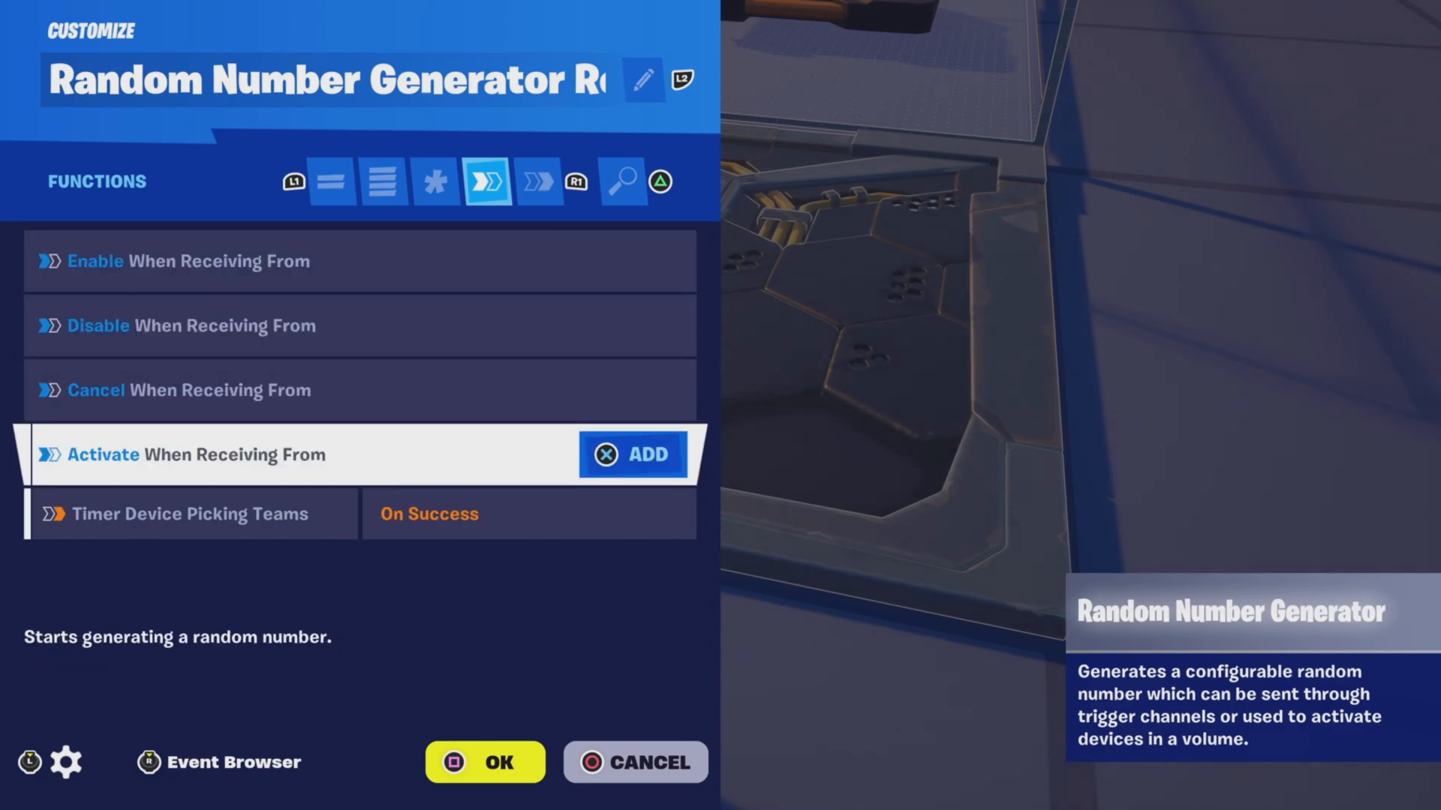
key("Down")
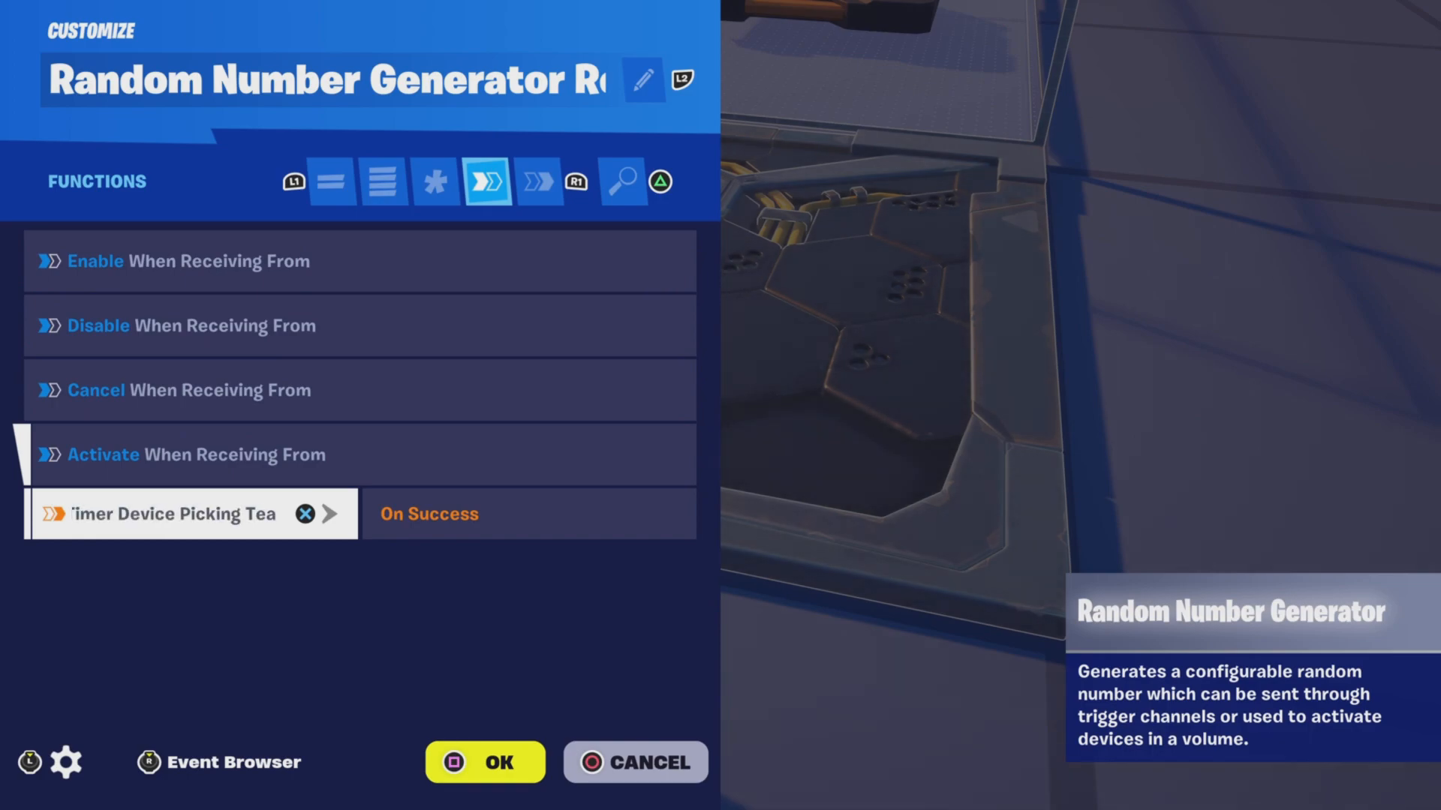
Examine the Round Picker's events from On Win to On Rolled Min, and close its settings
key("R1")
key("Down")
key("Down")
key("Down")
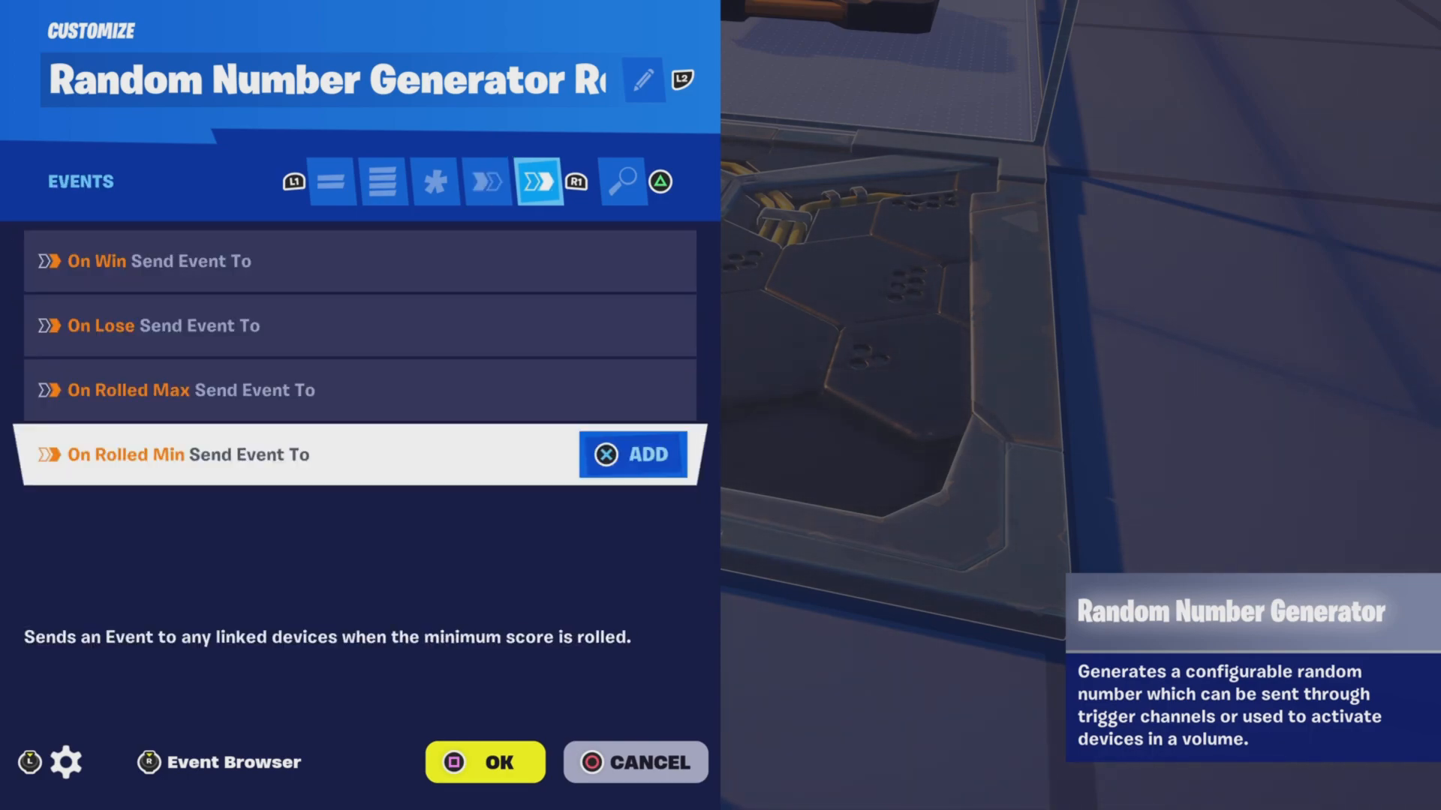
key("Escape")
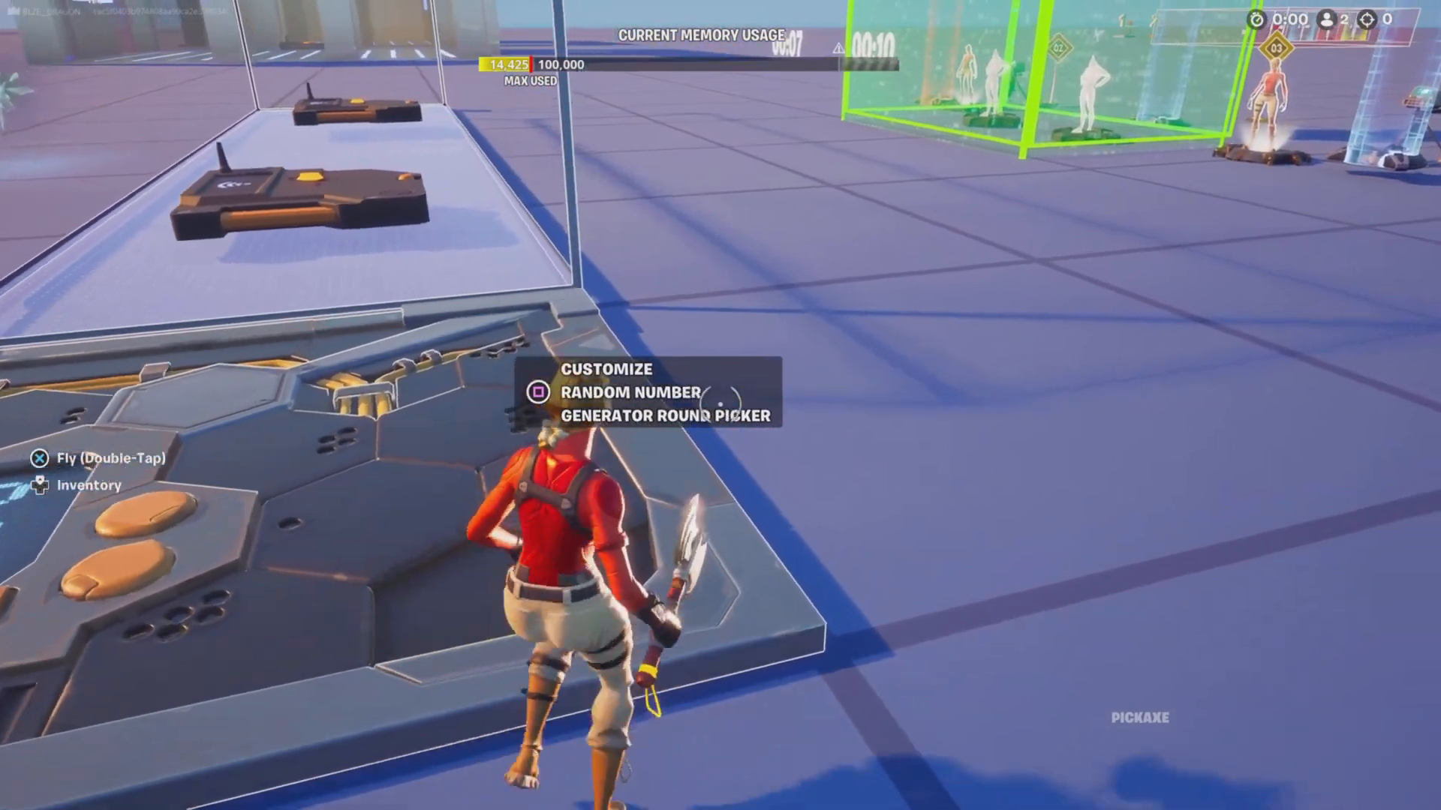
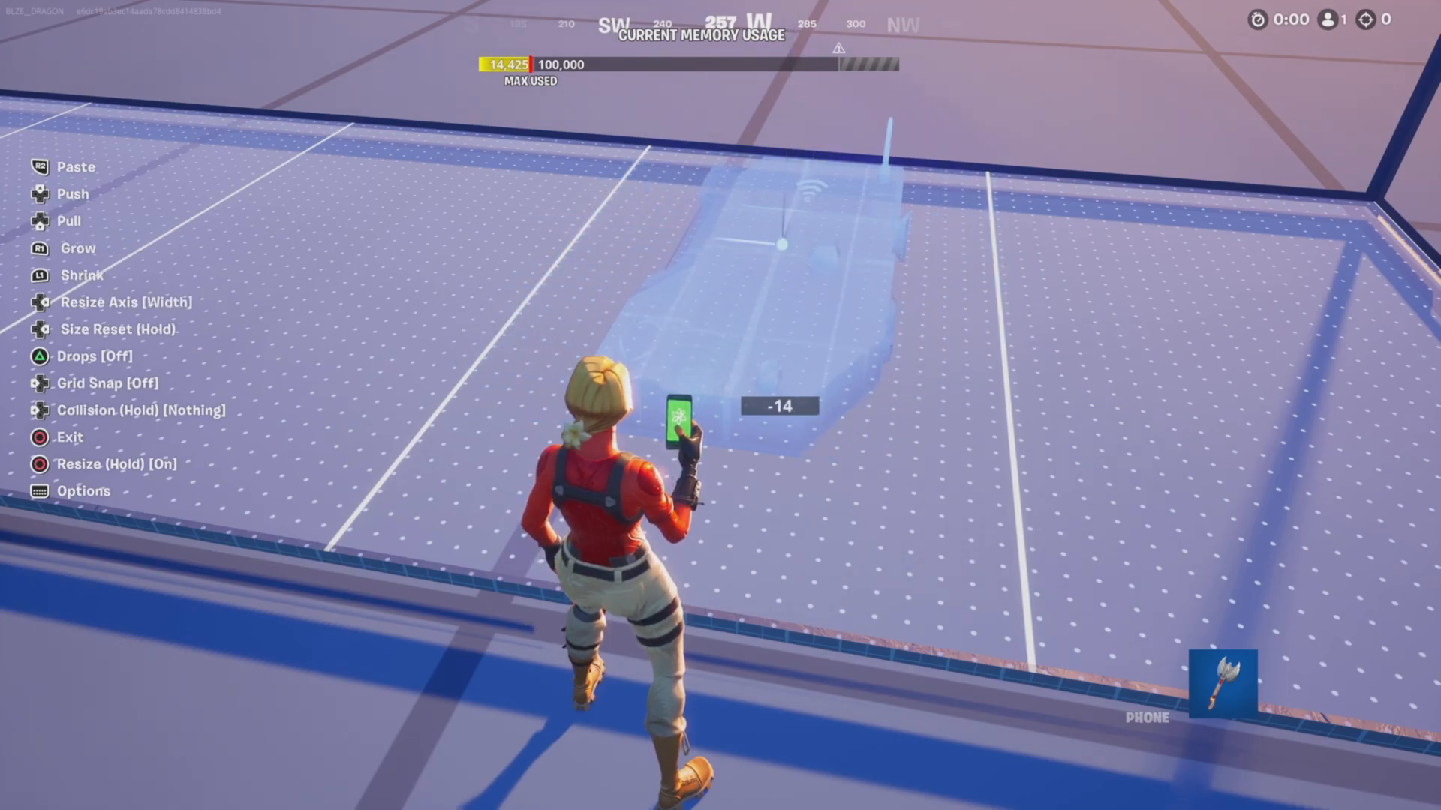
Paste the trigger inside the number generator's zone, and examine Trigger Area 1's options from Activating Team to Visible In Game
left_click(719, 406)
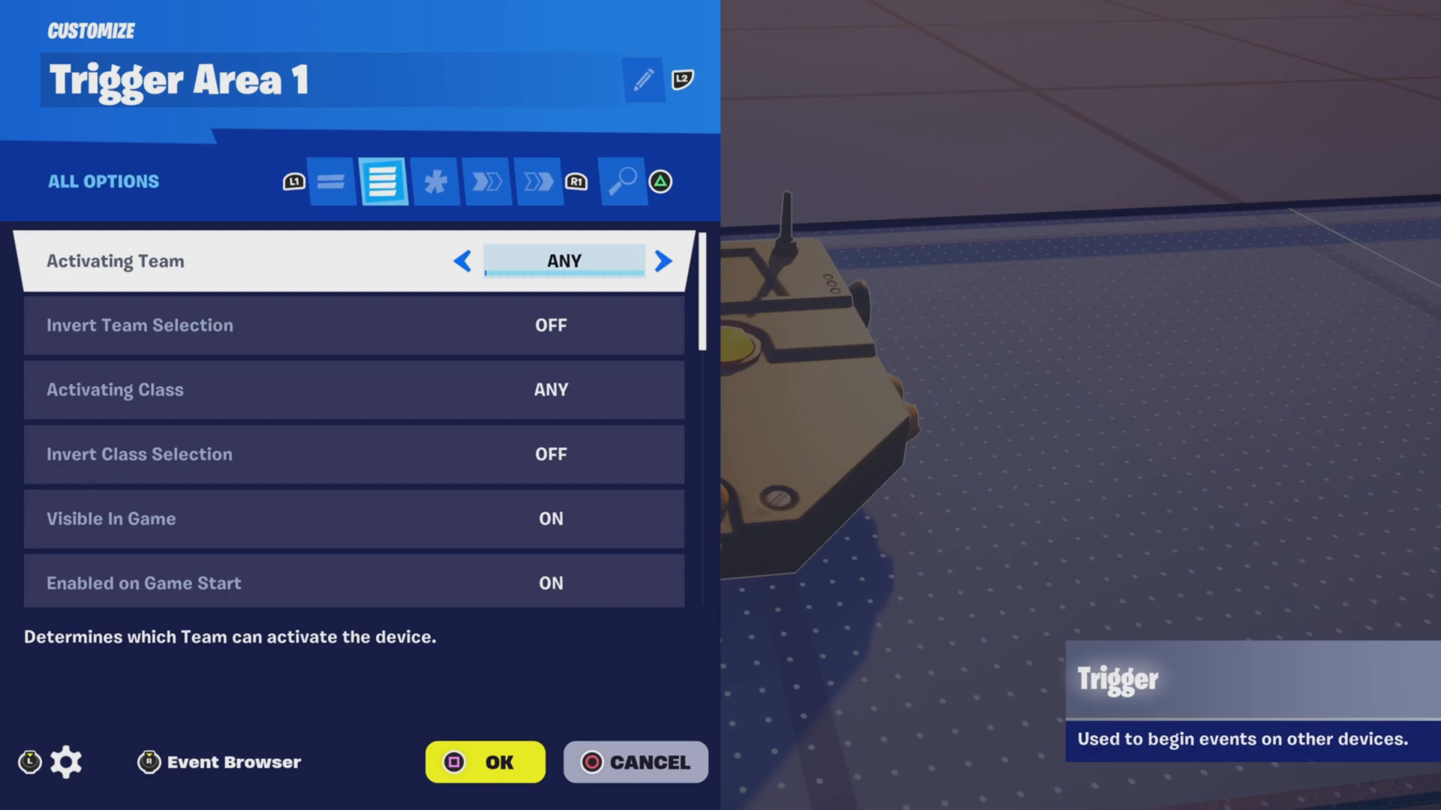
key("Down")
key("Down")
key("Down")
key("Down")
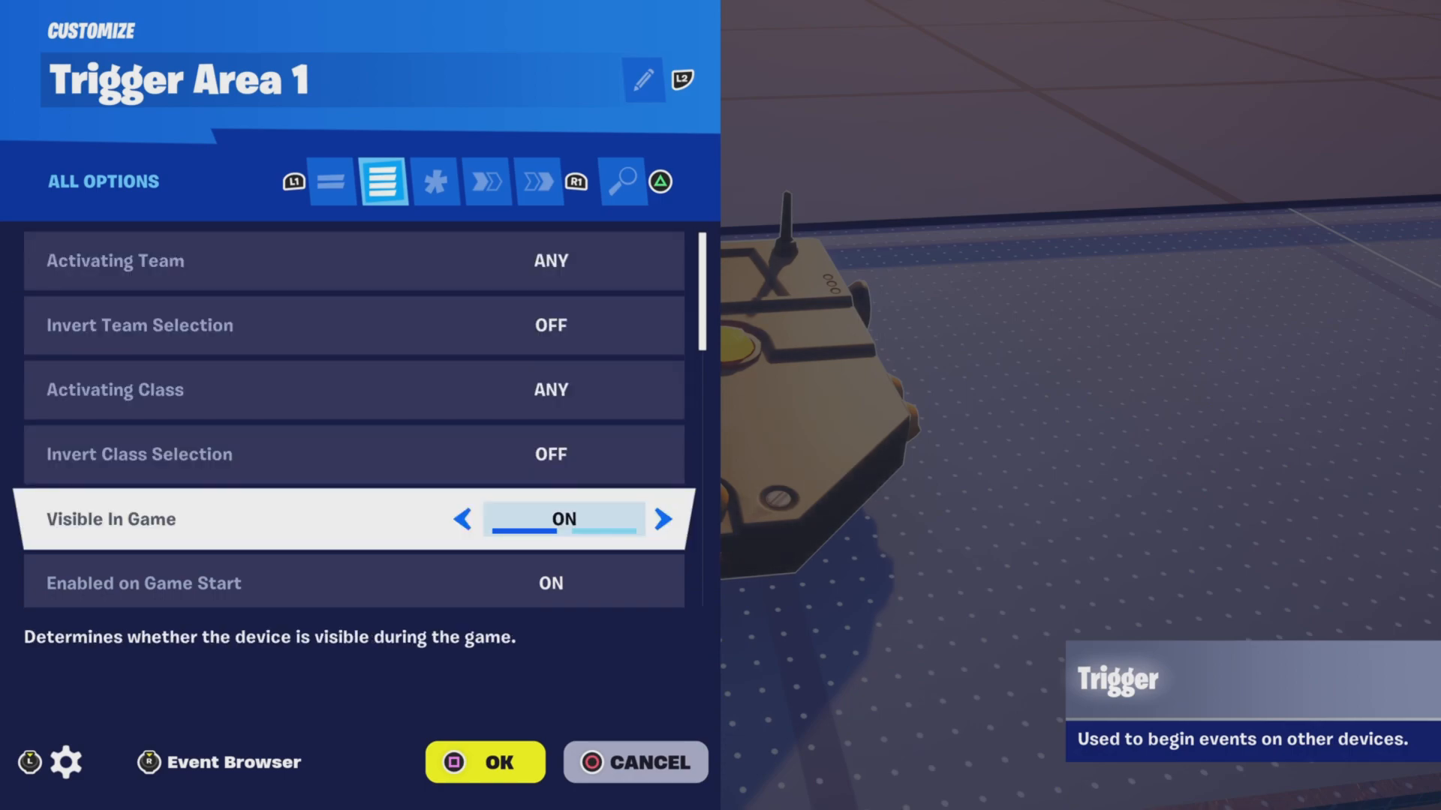
Examine Trigger Area 1's options from Enabled on Game Start through the Triggered by settings to Activate on Game Phase
key("Down")
key("Down")
key("Down")
key("Down")
key("Down")
key("Down")
key("Down")
key("Down")
key("Down")
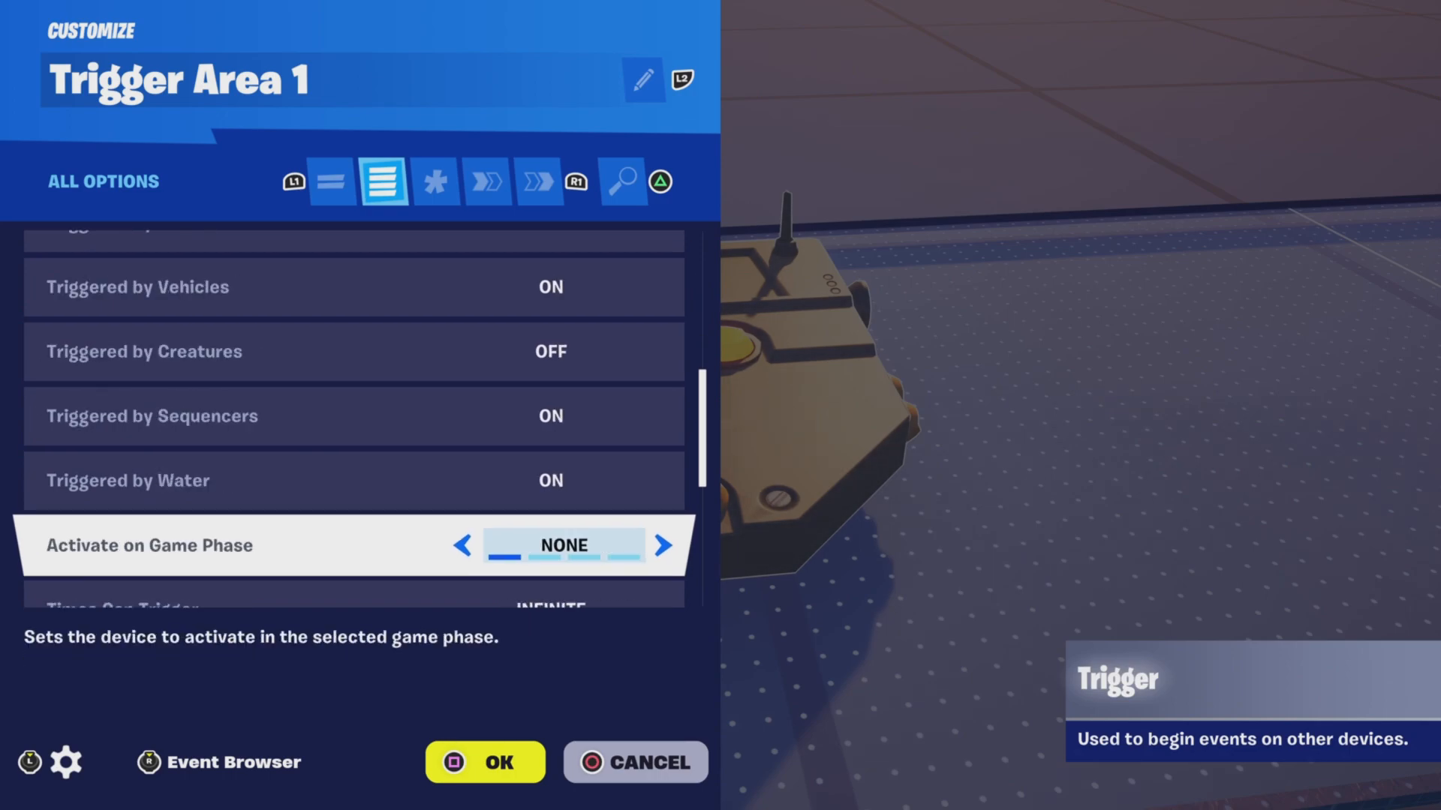
Examine Trigger Area 1's options from Times Can Trigger and Trigger Delay through Receive Damage when Invisible to Transmit Every X Triggers
key("Down")
key("Down")
key("Down")
key("Down")
key("Down")
key("Down")
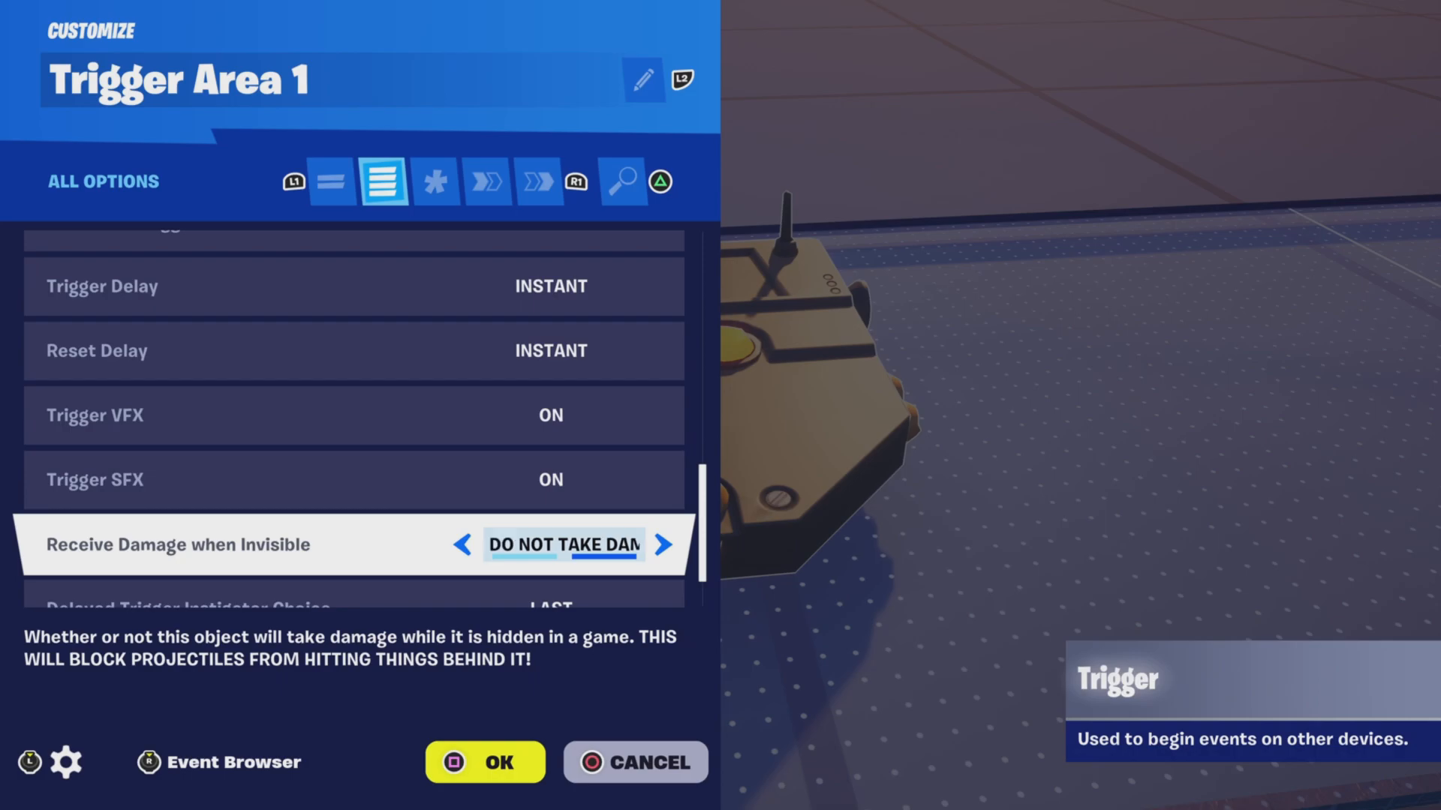
key("Down")
key("Down")
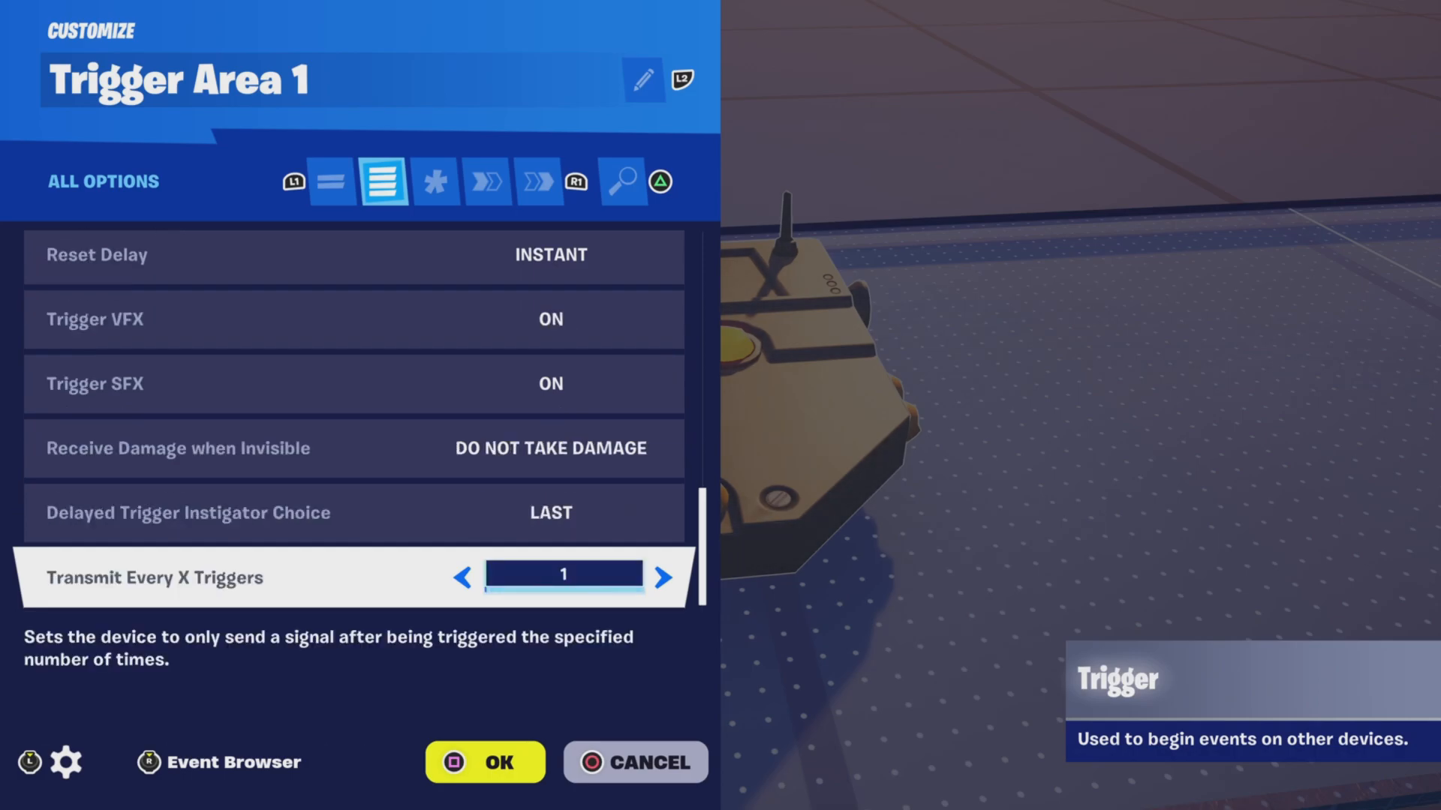
Examine Trigger Area 1's functions and its On Triggered event bound to MutZone Area 1, and close its settings
key("e")
key("e")
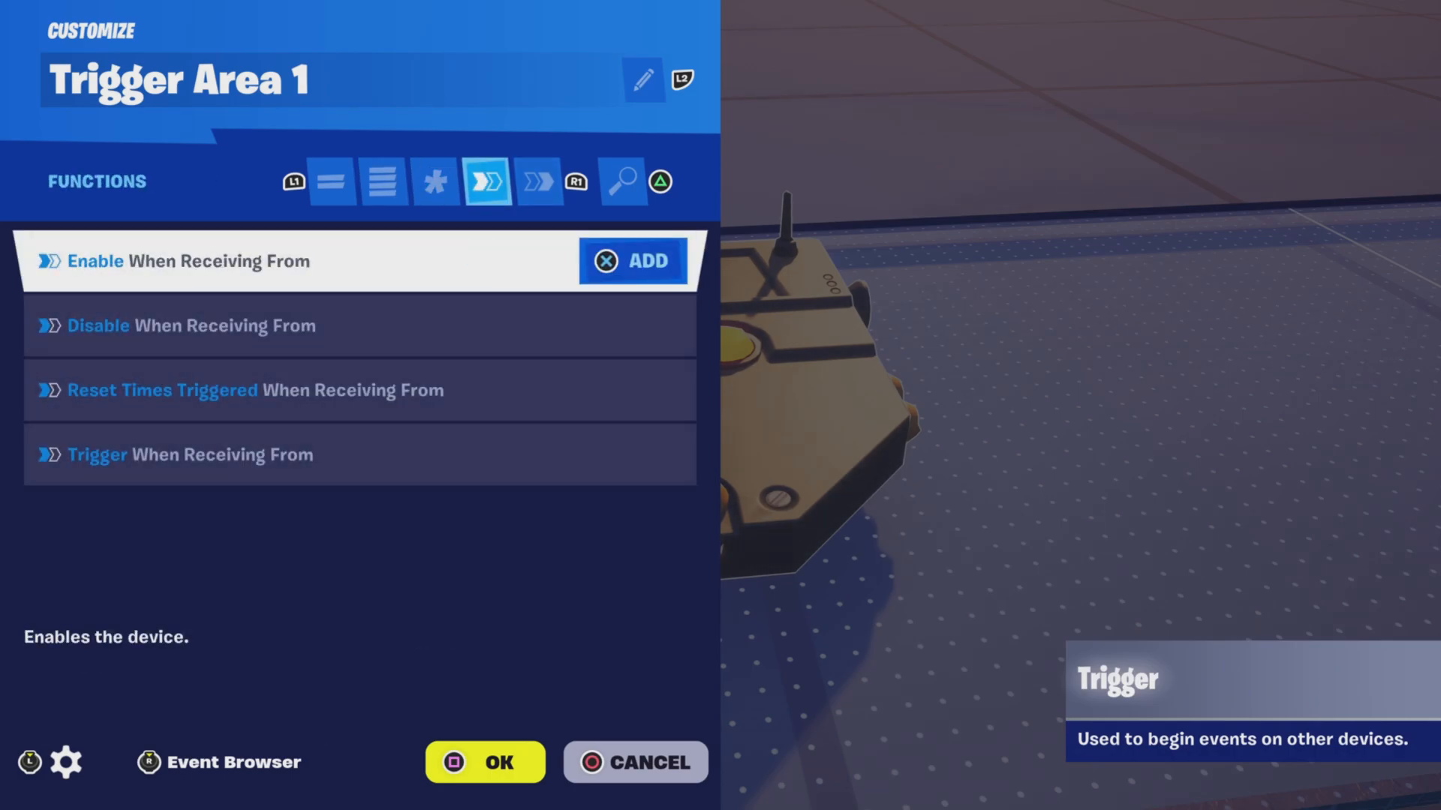
key("e")
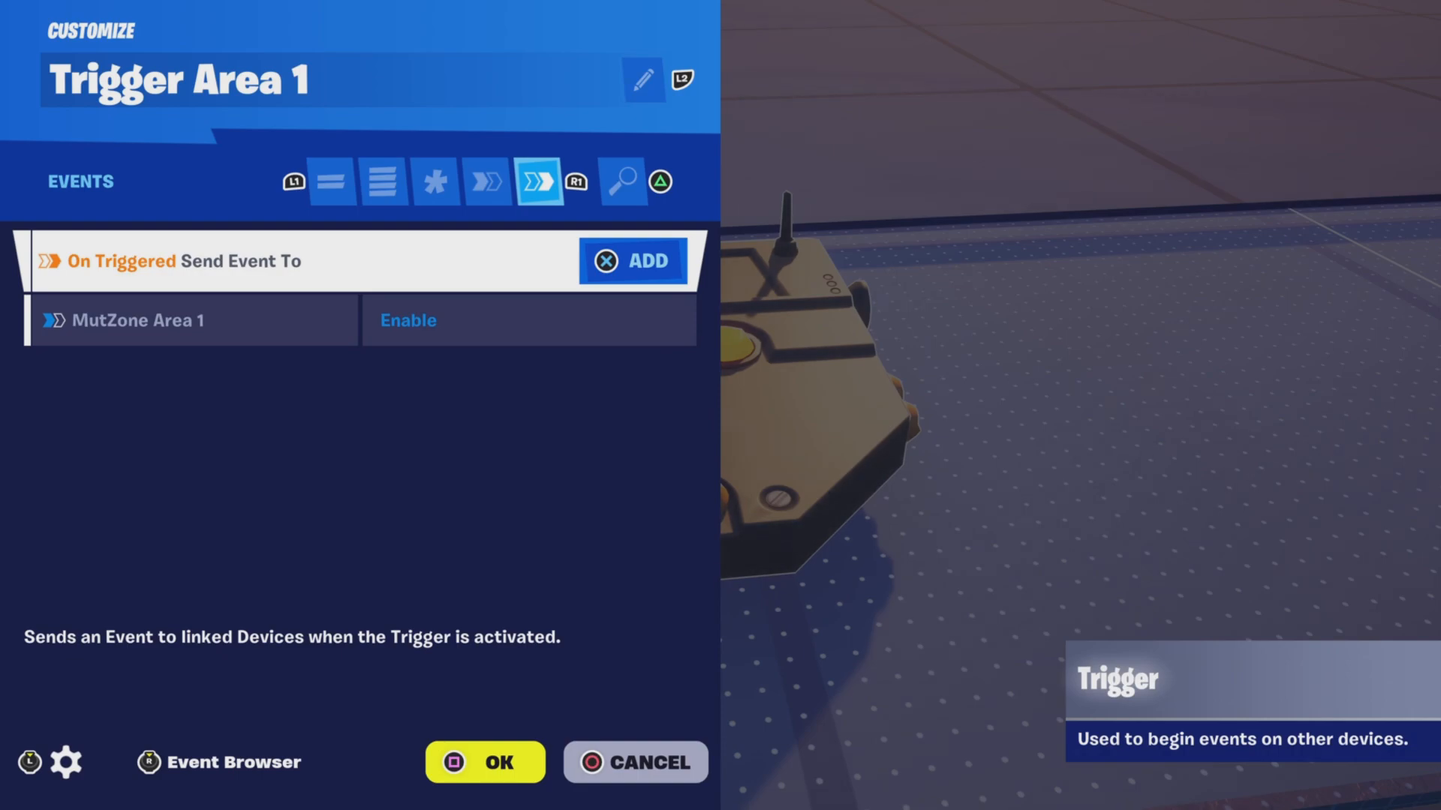
key("Down")
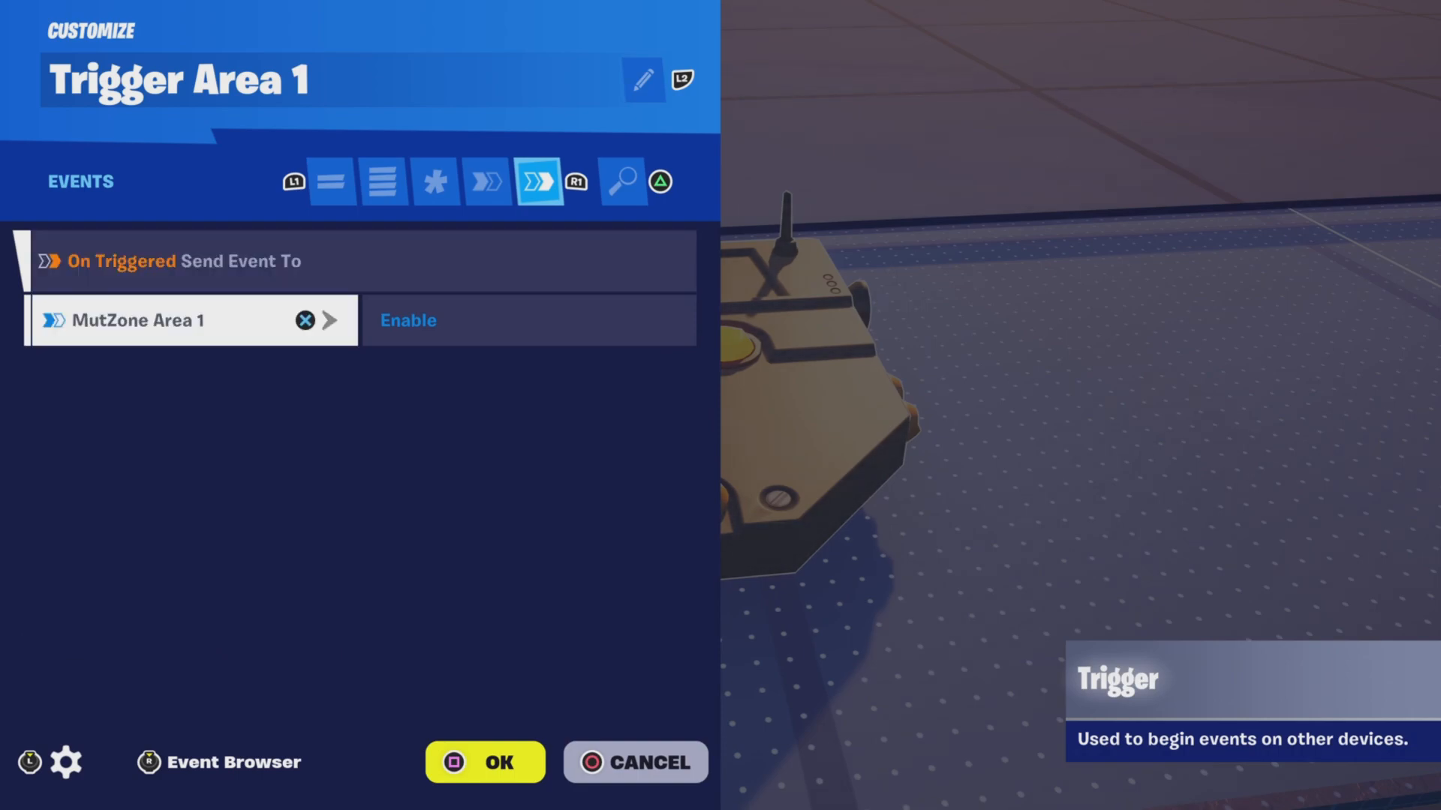
key("Up")
key("Down")
key("Escape")
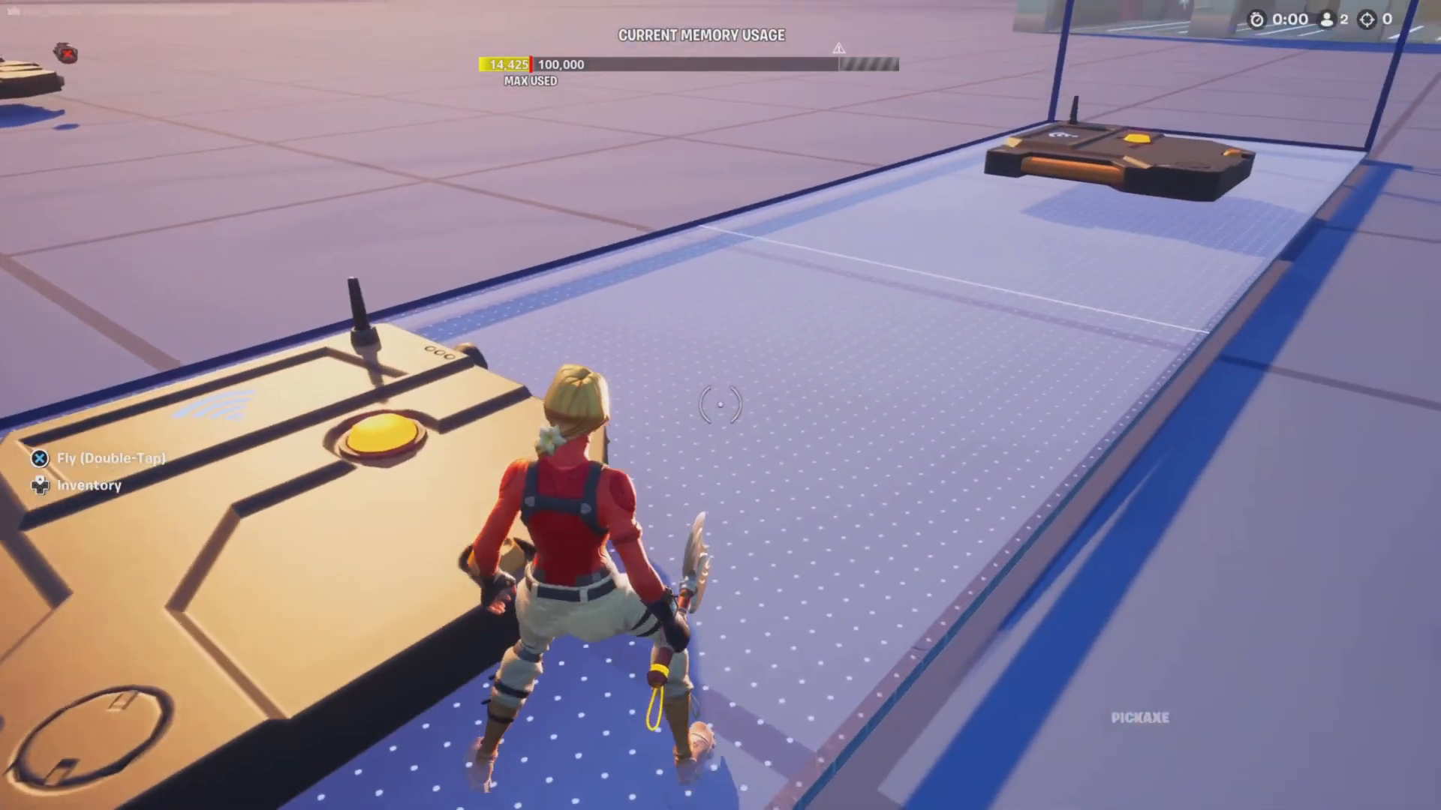
Go to Trigger Area 2, open its settings and examine the options from Activating Team to Visible In Game
key("w")
key("w")
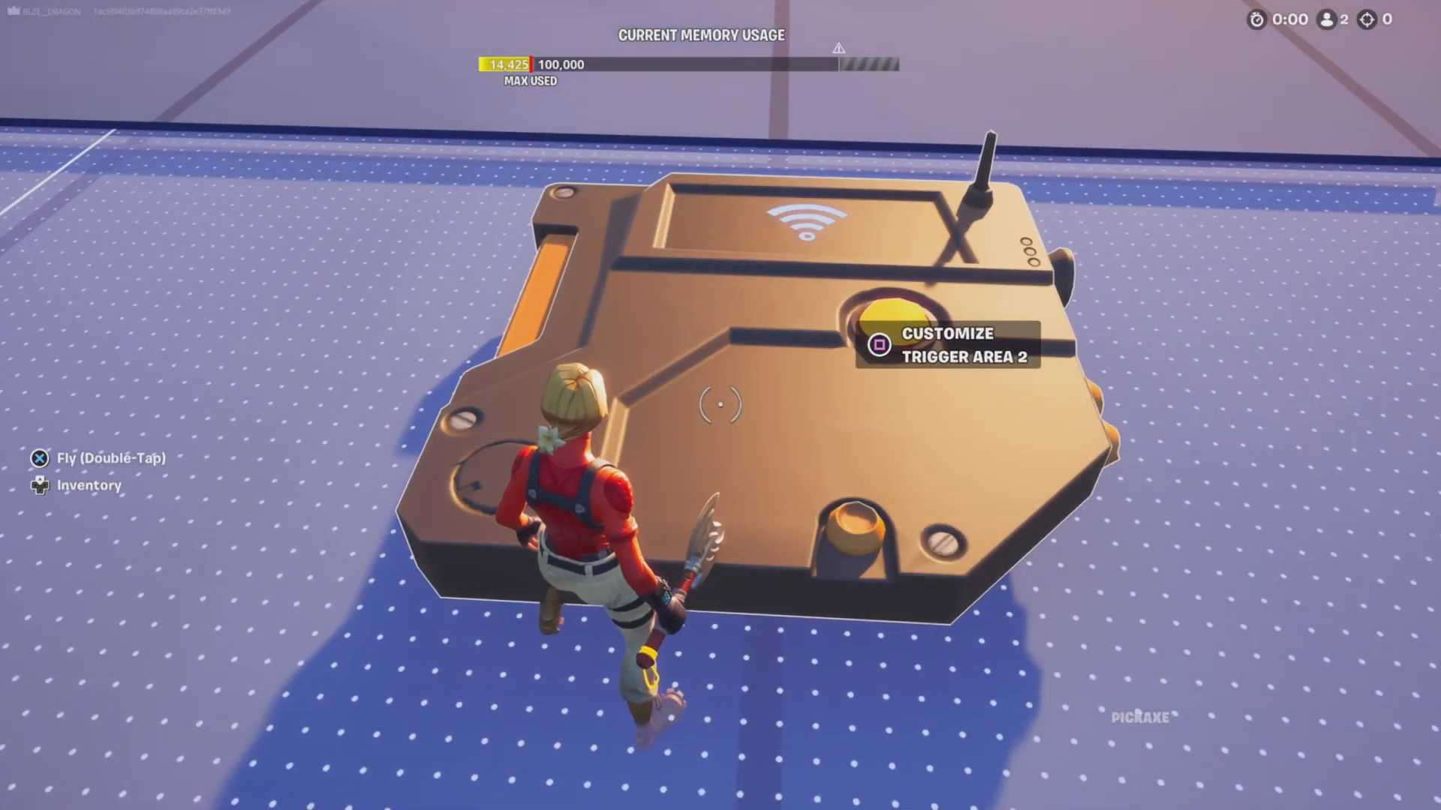
key("e")
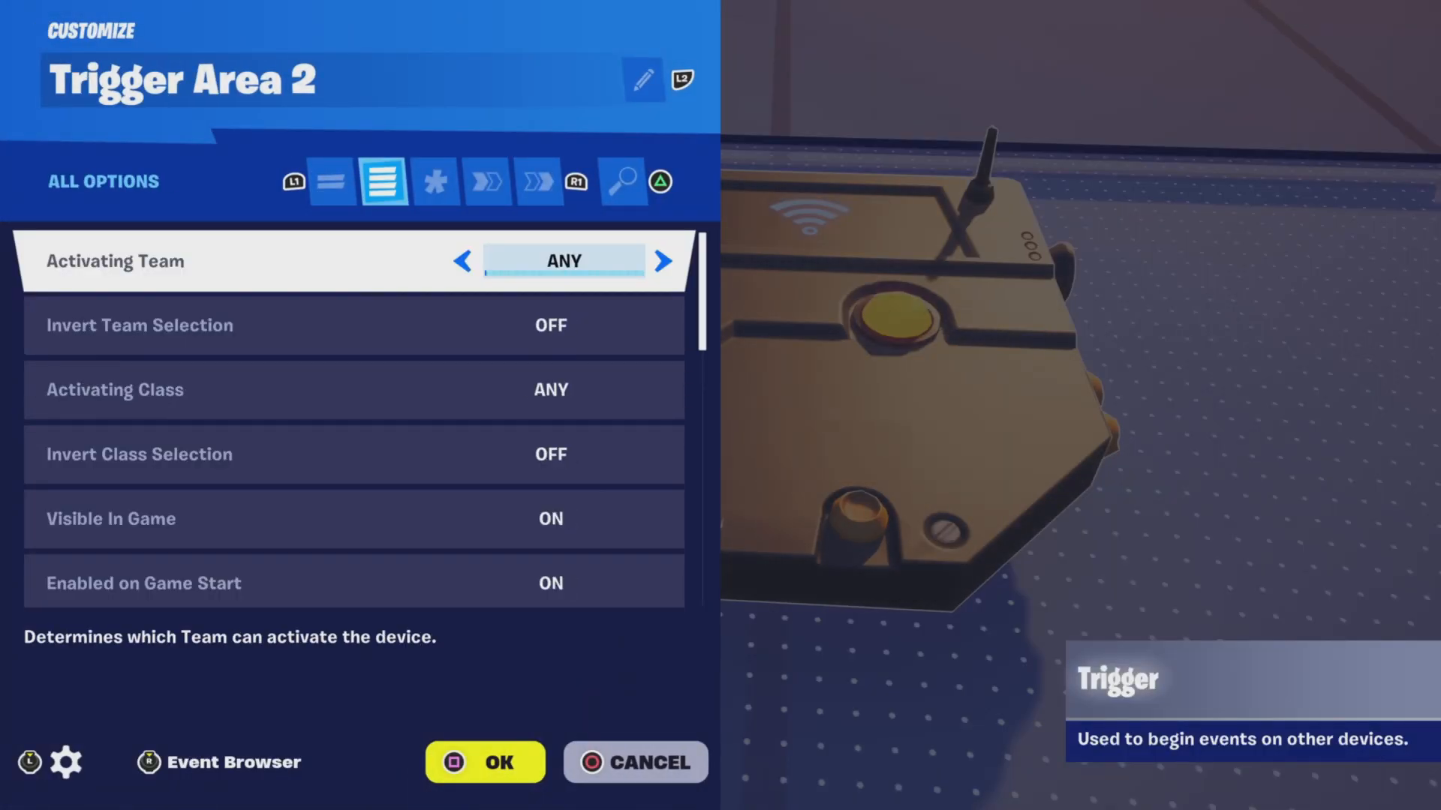
key("Down")
key("Down")
key("Down")
key("Down")
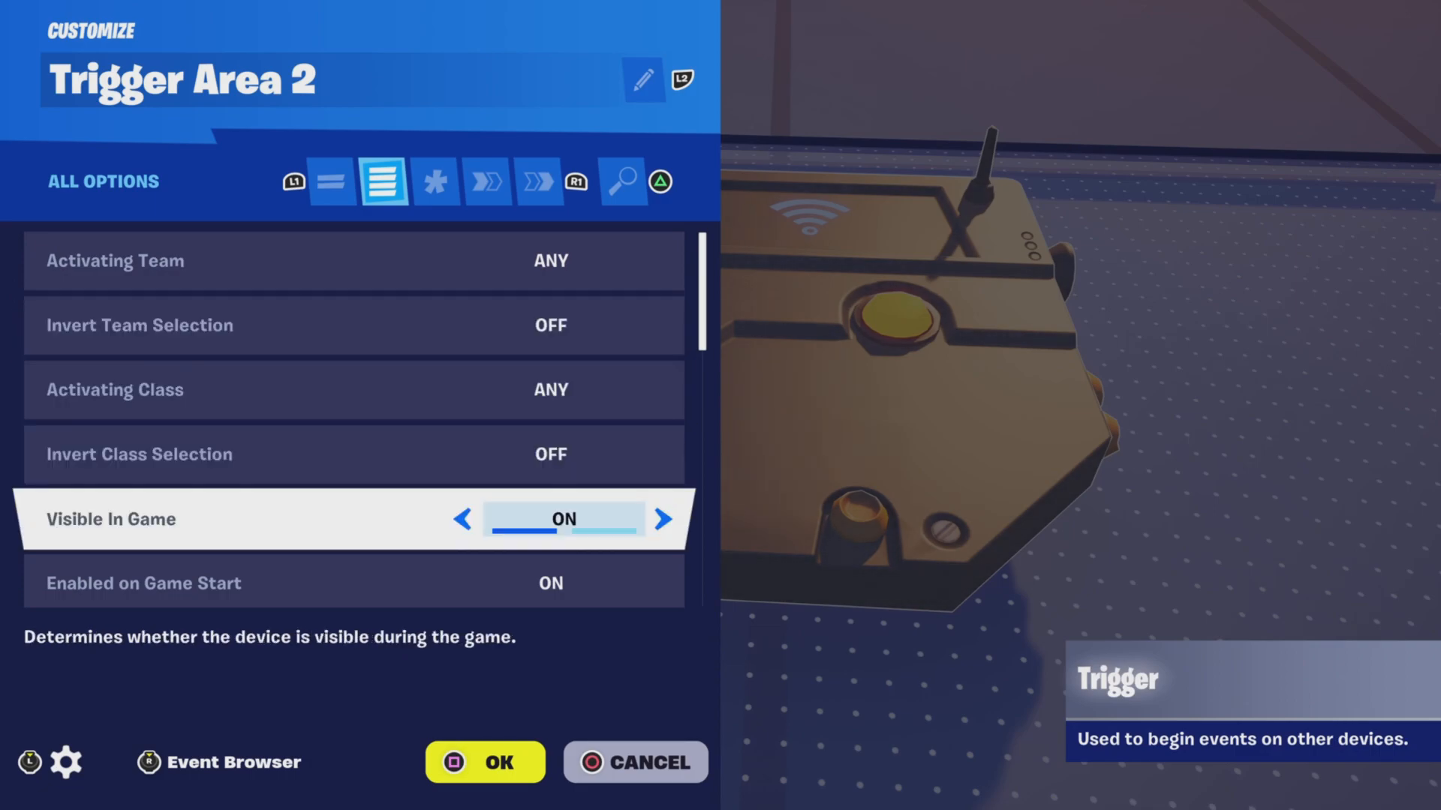
Examine Trigger Area 2's options from Enabled on Game Start through the Triggered by settings to Activate on Game Phase
key("Down")
key("Down")
key("Down")
key("Down")
key("Down")
key("Down")
key("Down")
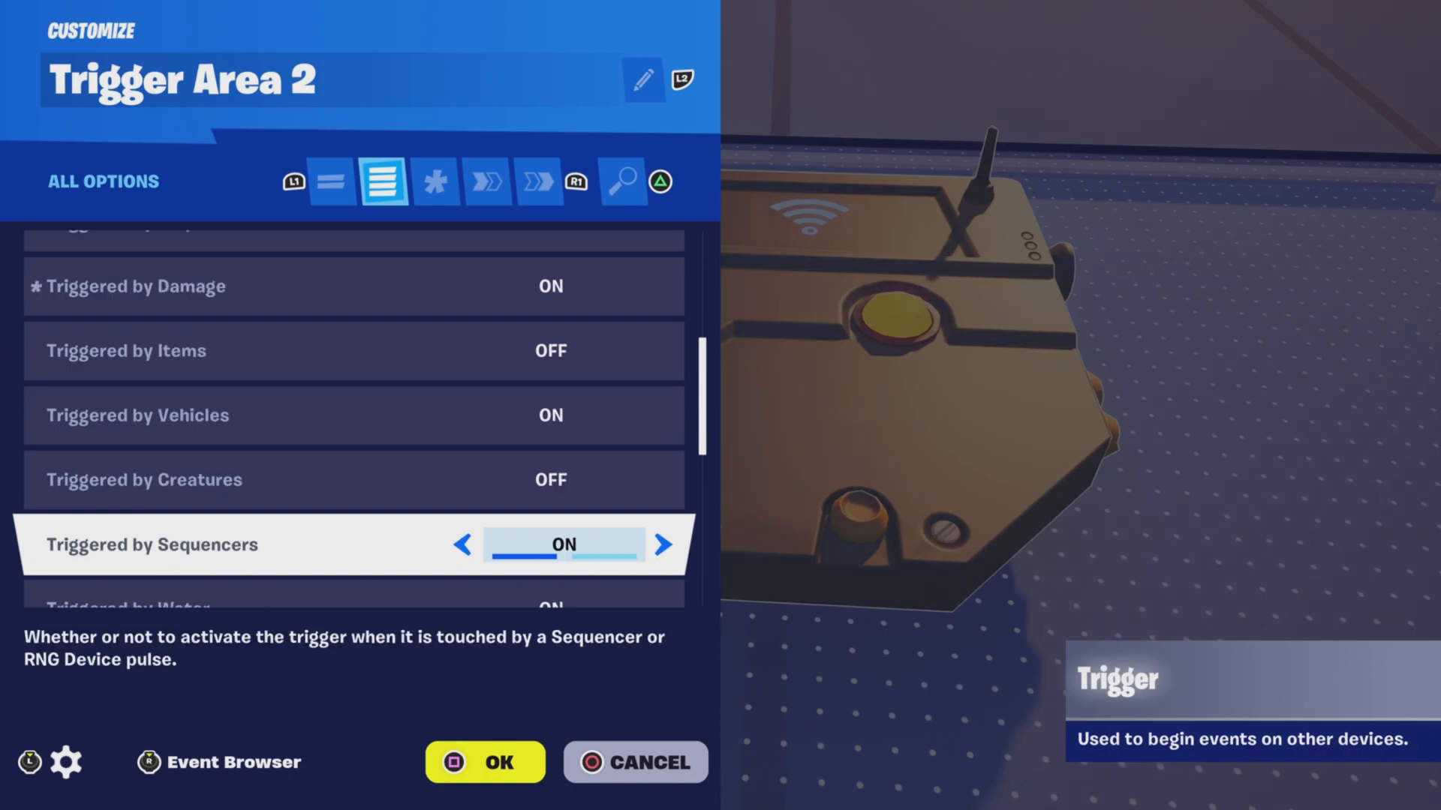
key("Down")
key("Down")
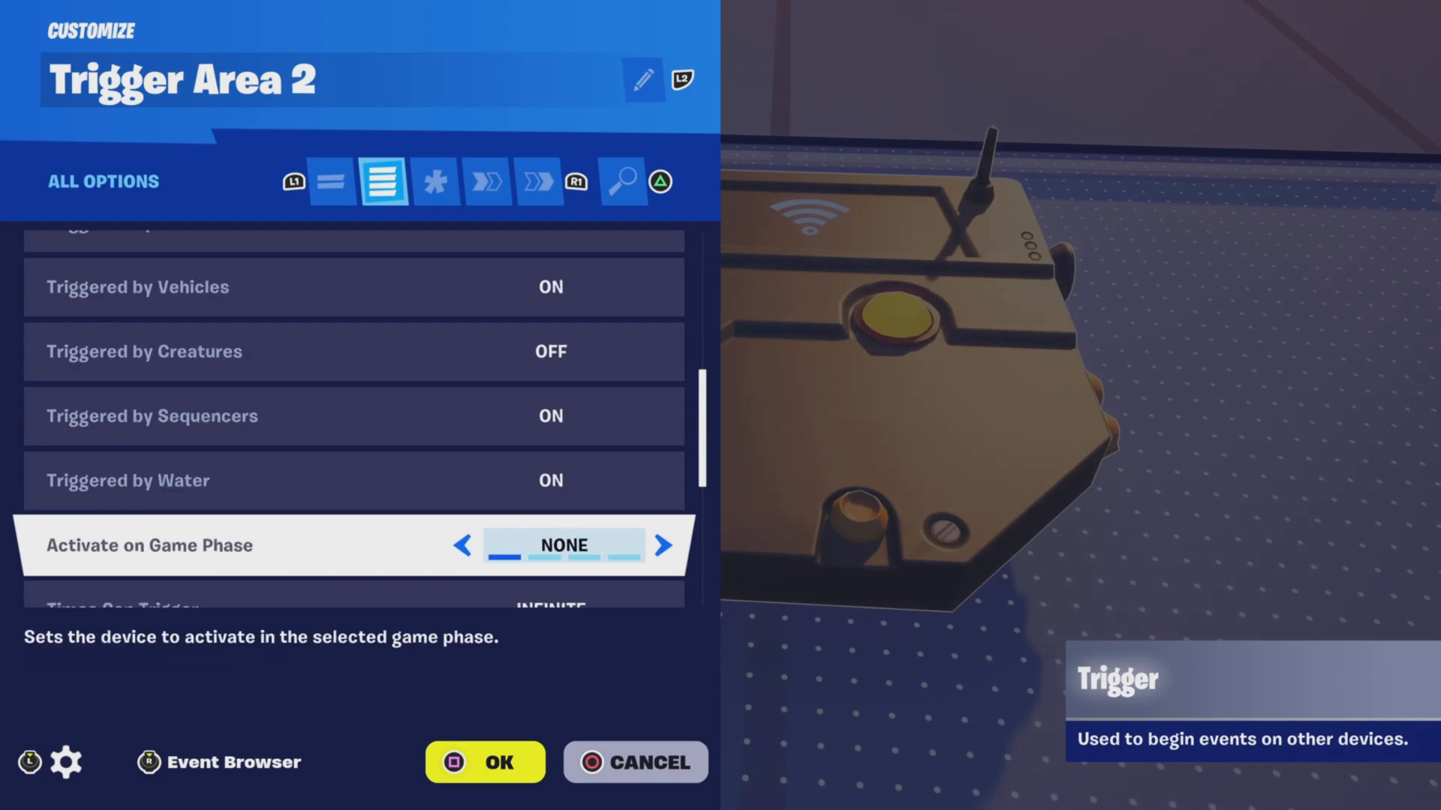
Examine Trigger Area 2's remaining options from Times Can Trigger through Trigger SFX to Receive Damage when Invisible
key("Down")
key("Down")
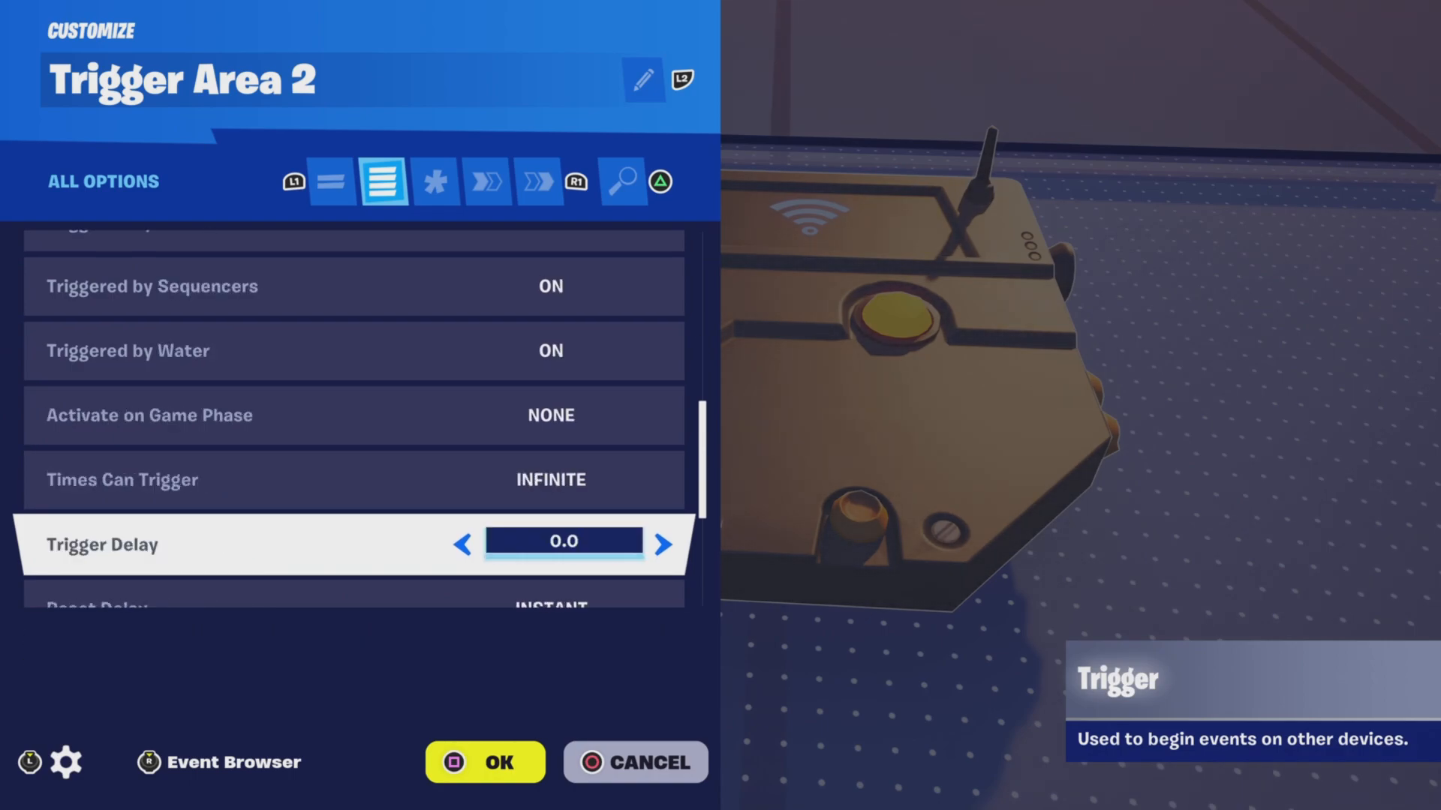
key("Down")
key("Down")
key("Down")
key("Down")
key("Down")
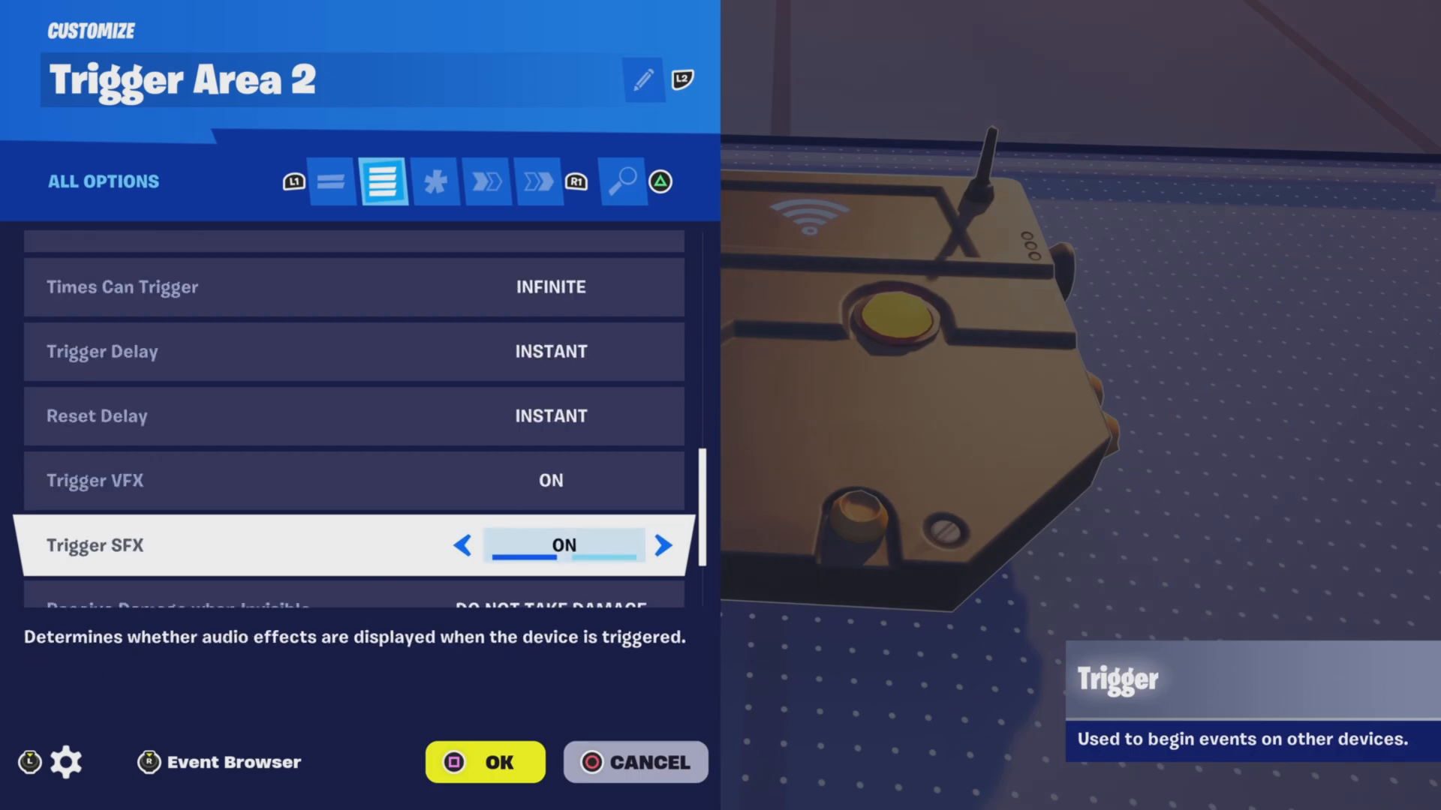
key("Down")
Examine Trigger Area 2's functions and its On Triggered event bound to MutZone Area 2, and close its settings
key("e")
key("e")
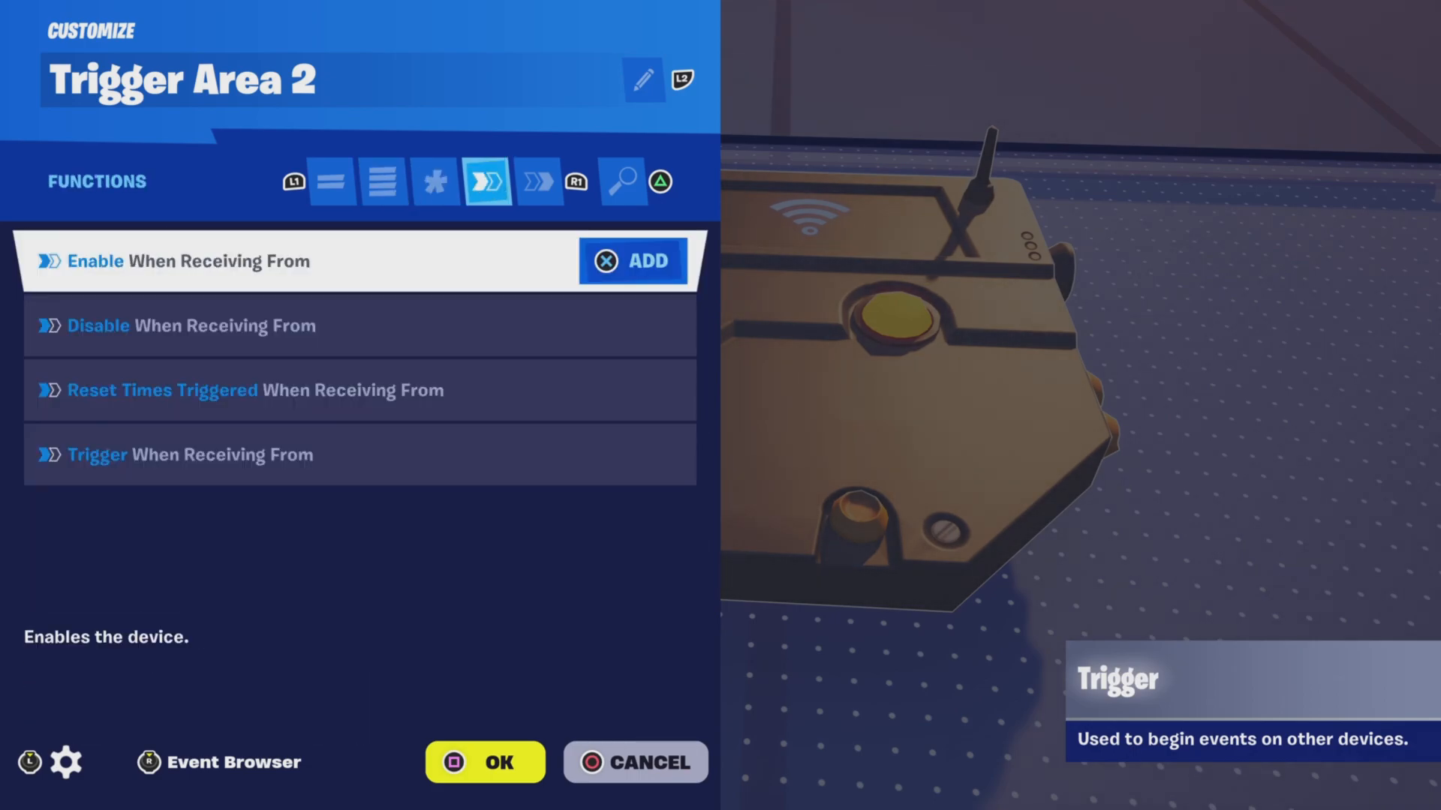
key("e")
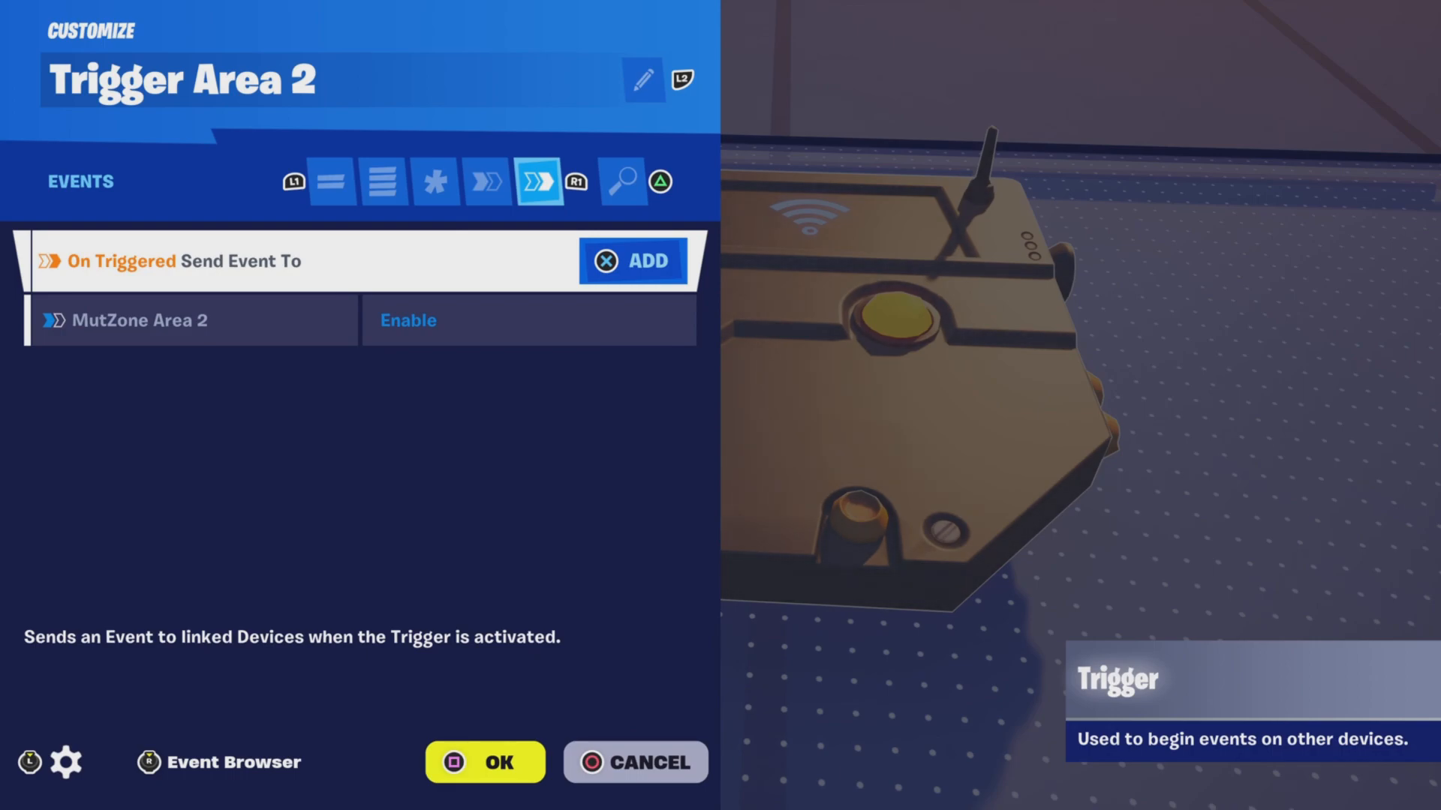
key("Down")
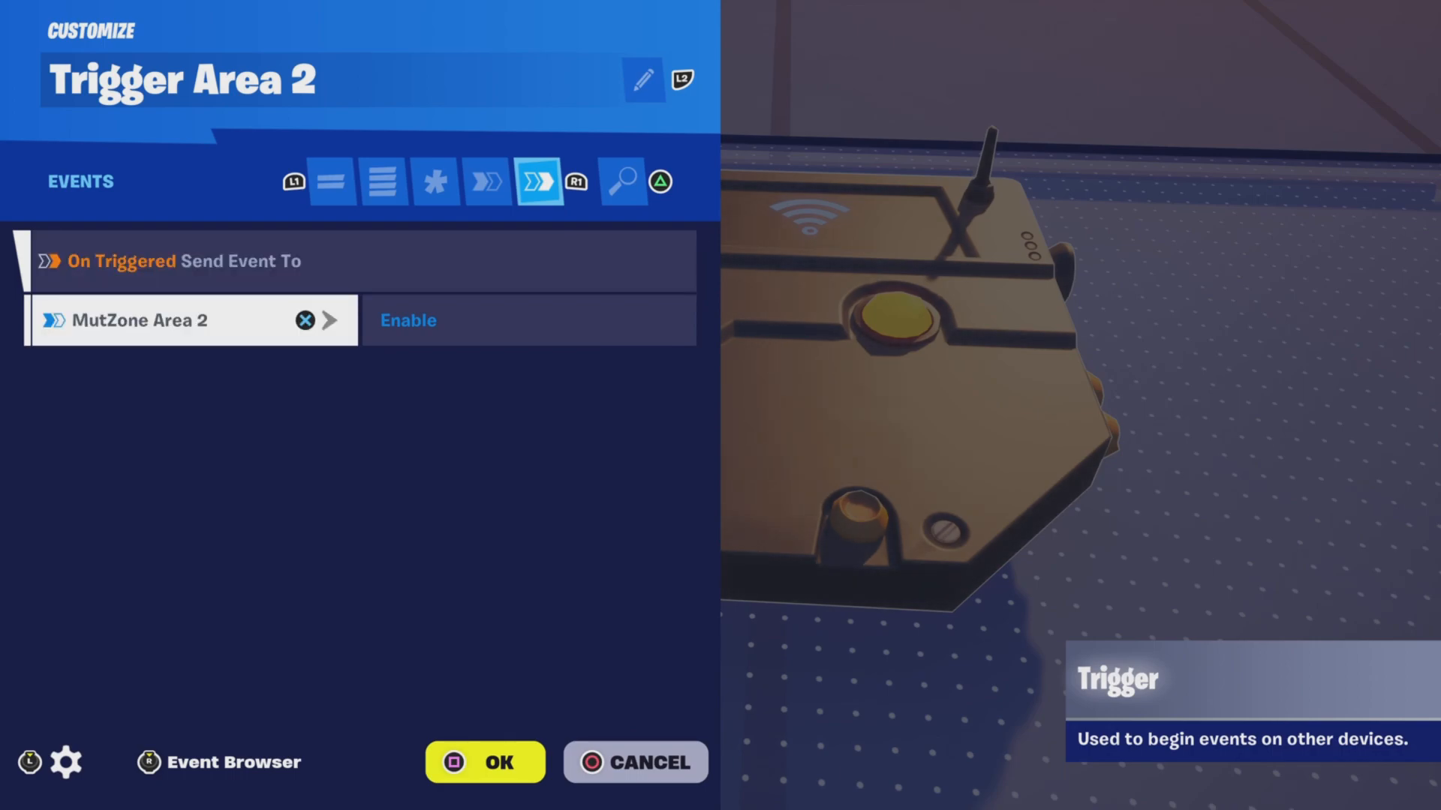
key("Escape")
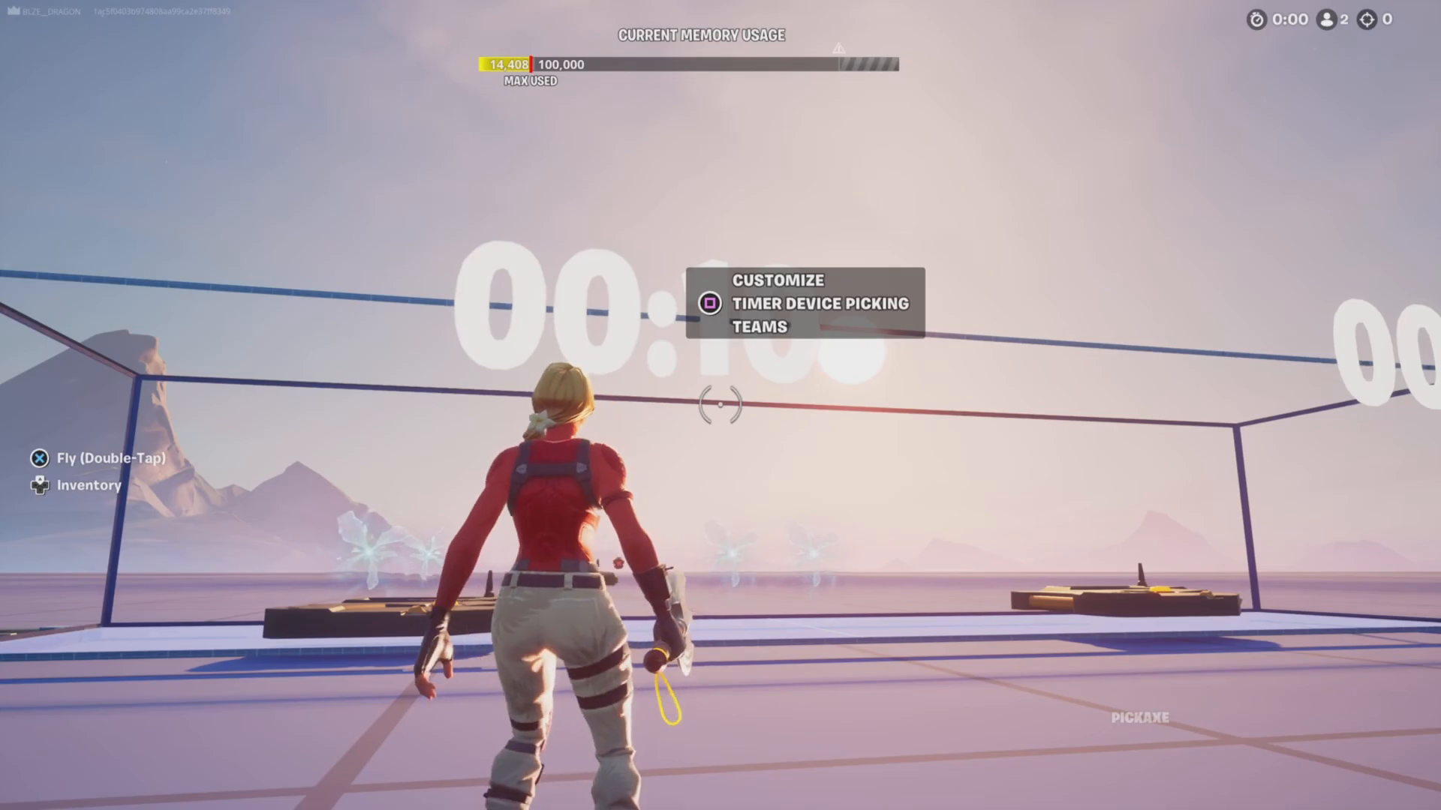
Open the settings of Timer Device Picking Teams and examine the options from Duration to Completion Behavior
key("e")
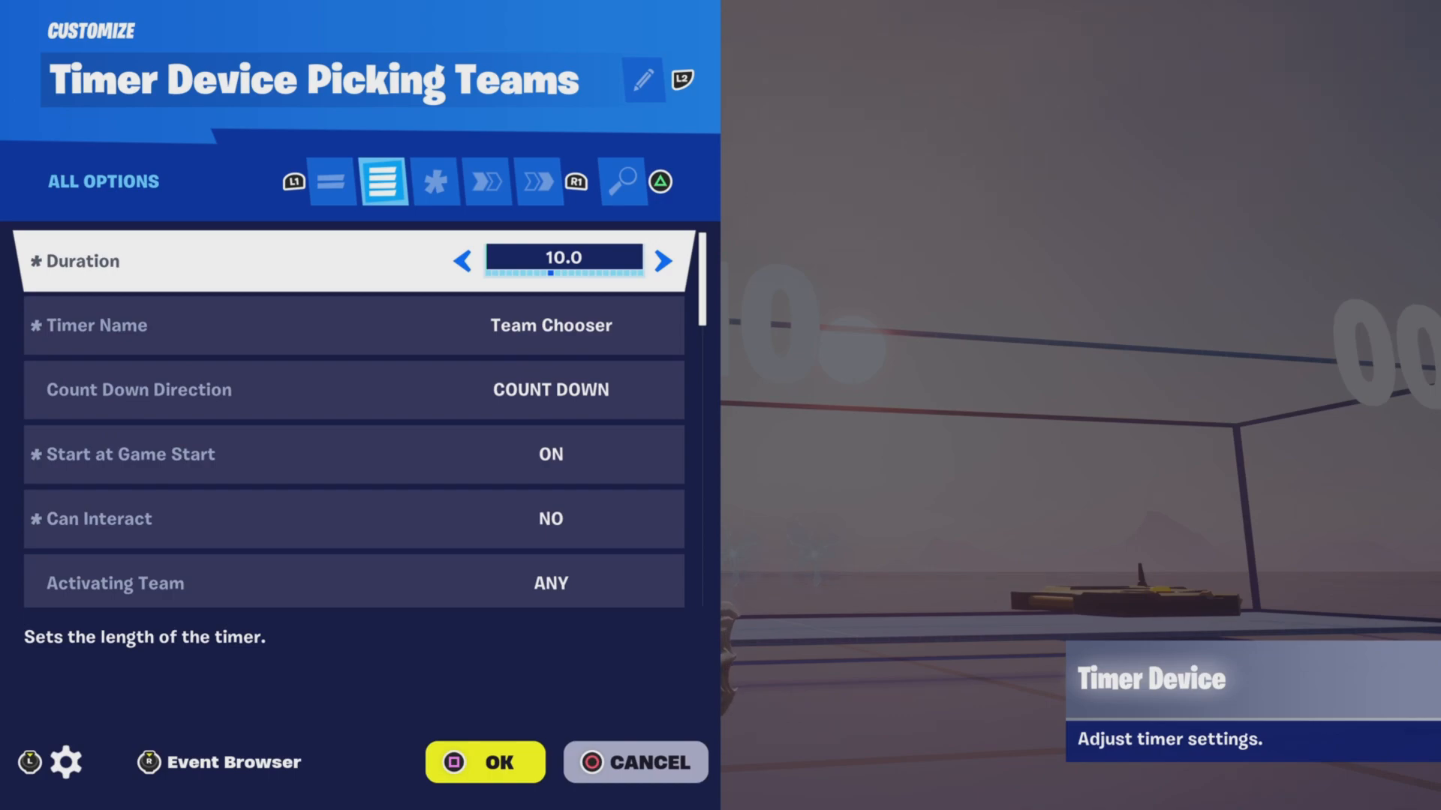
key("Down")
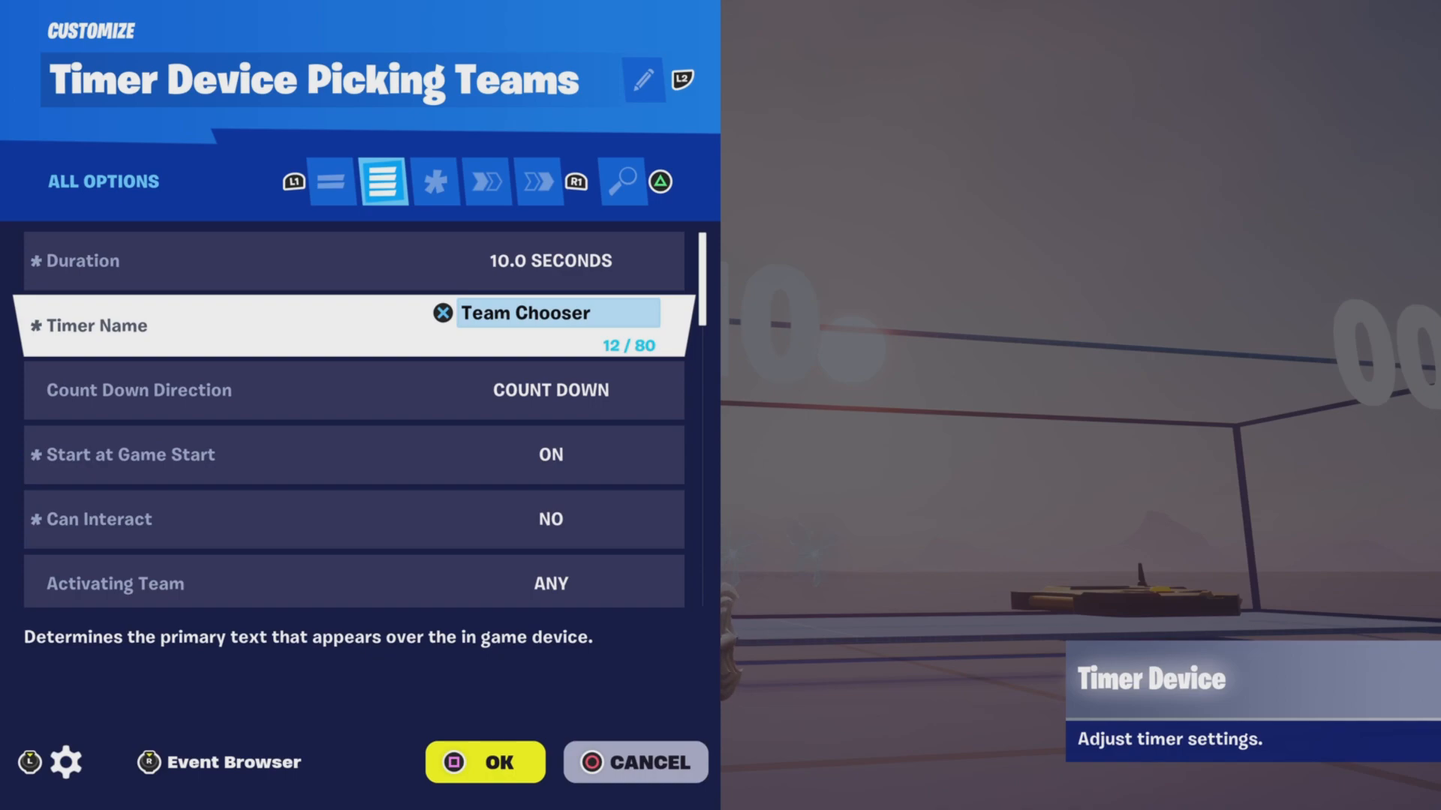
key("Down")
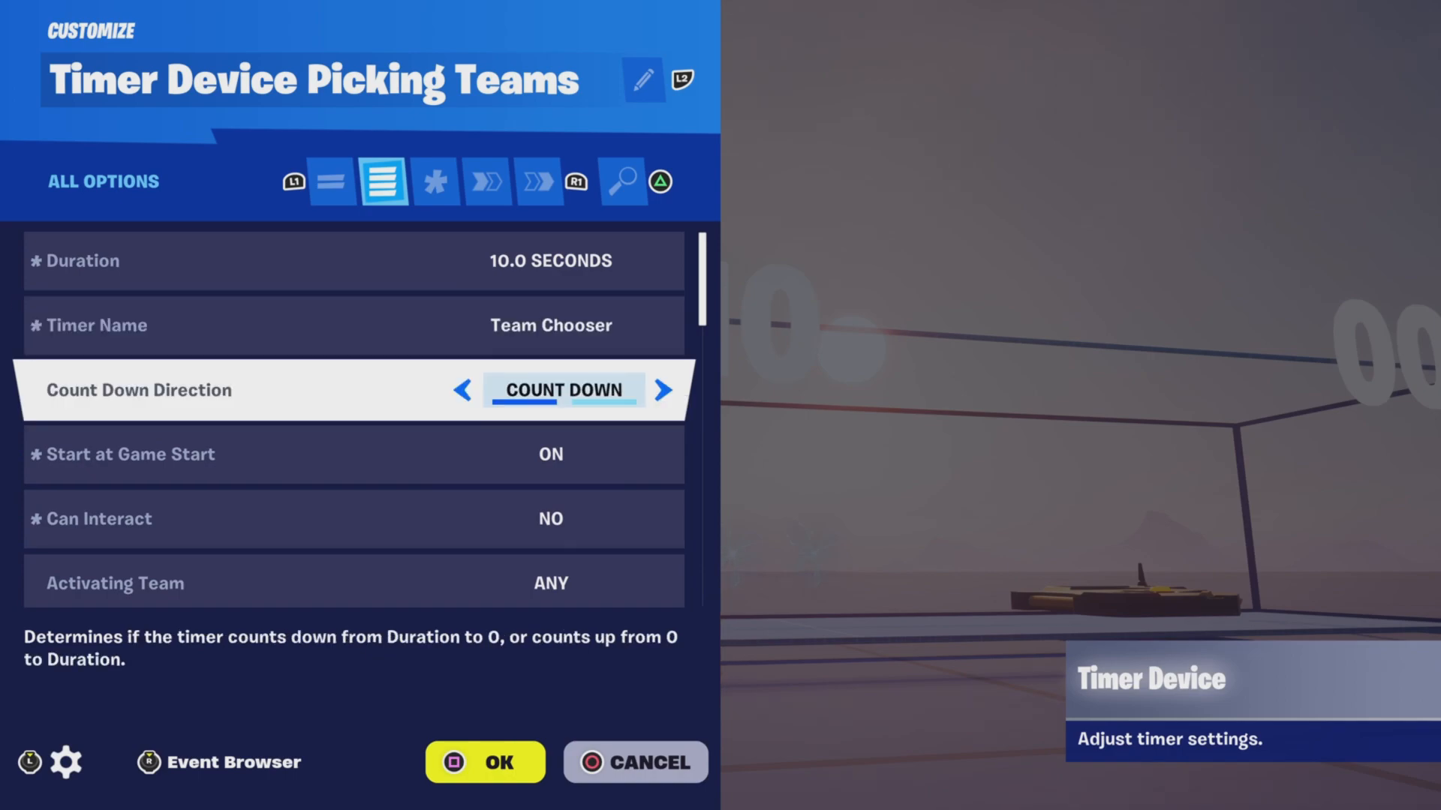
key("Down")
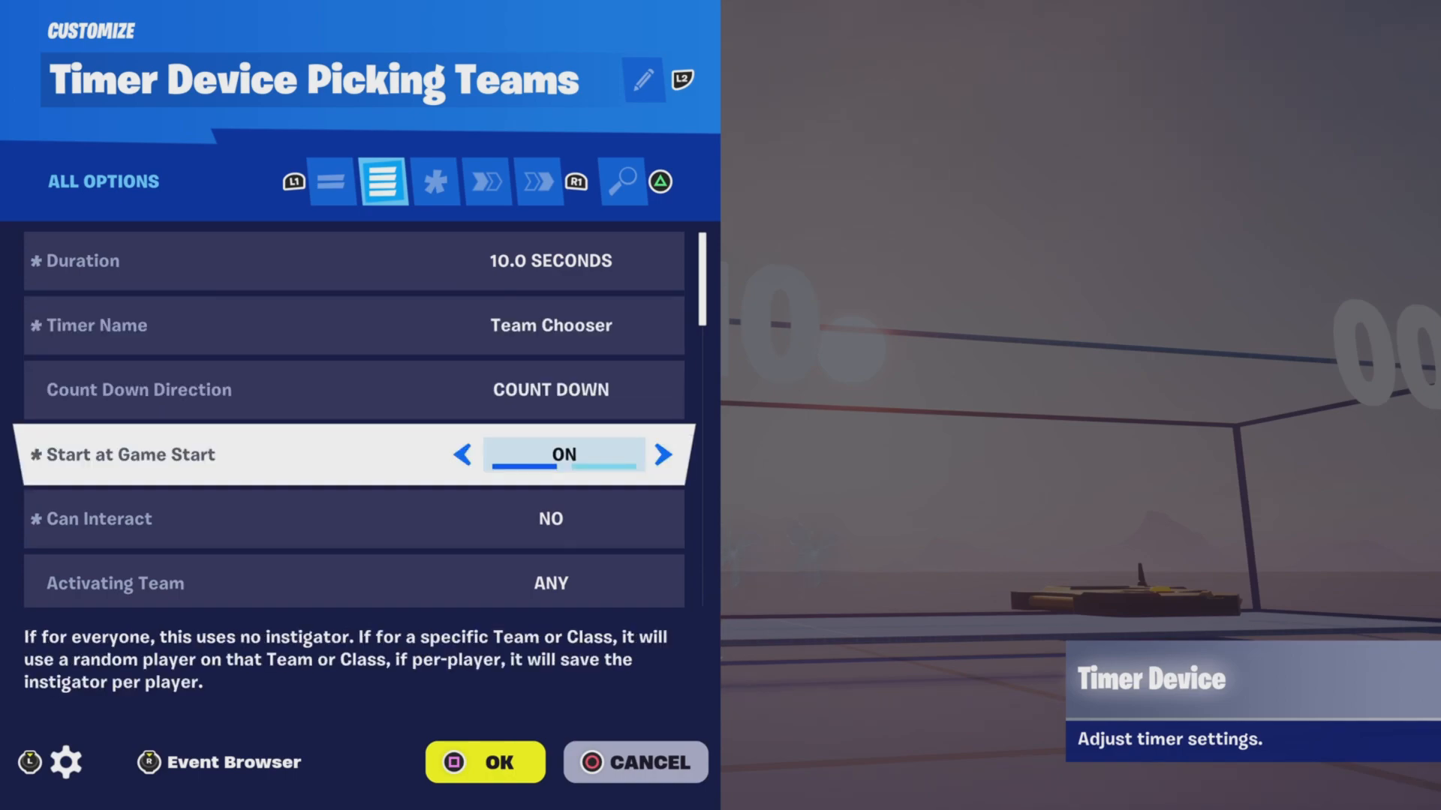
key("Down")
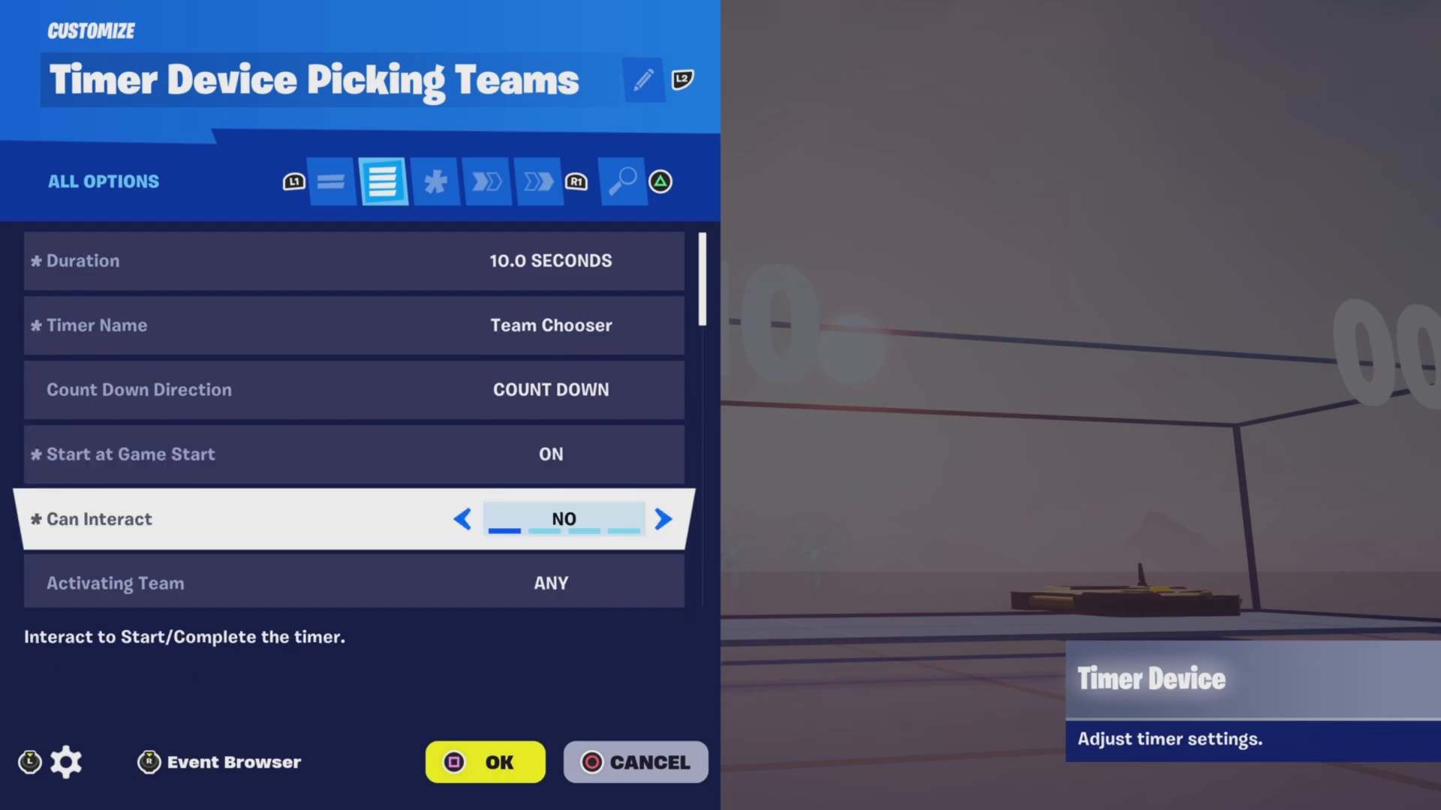
key("Down")
key("Down")
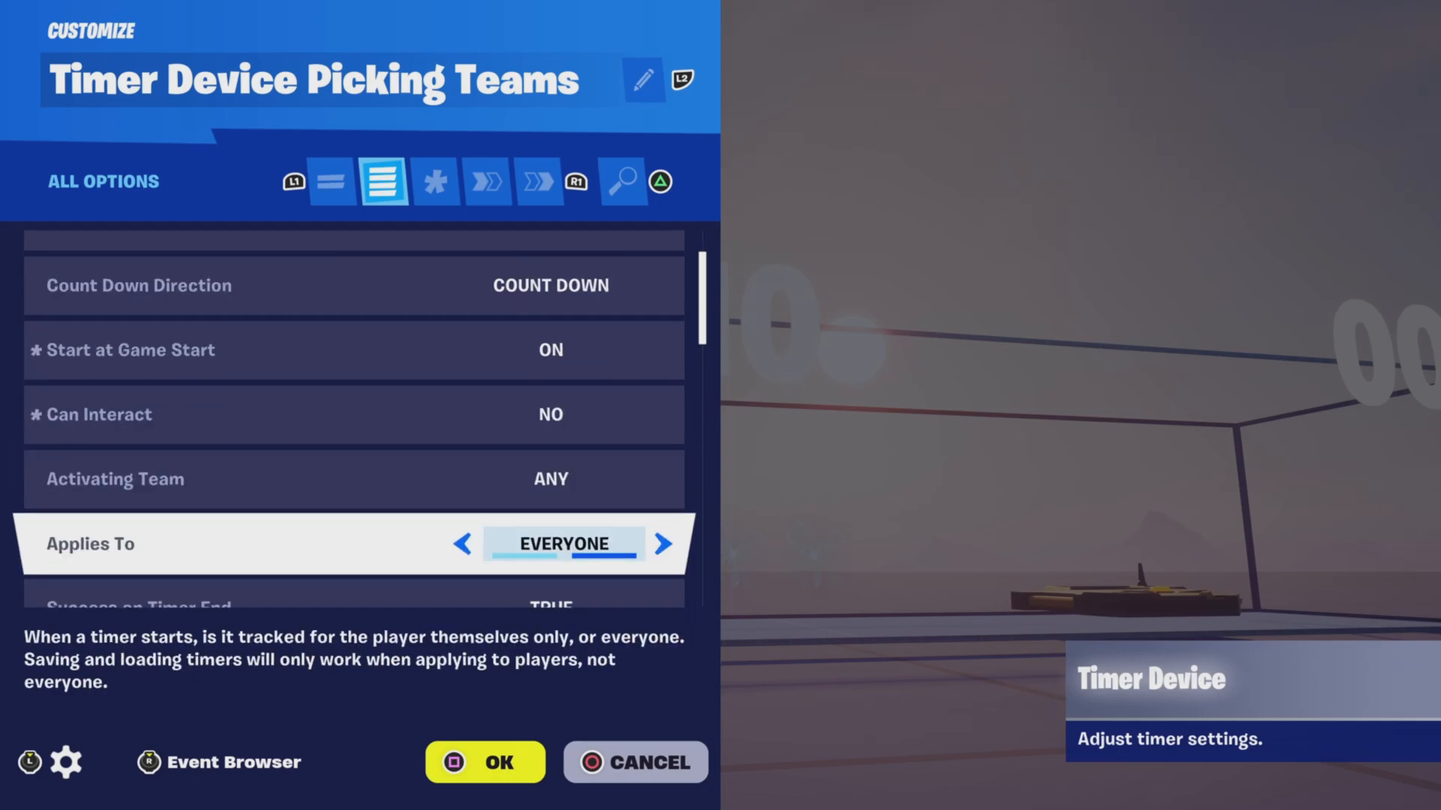
key("Down")
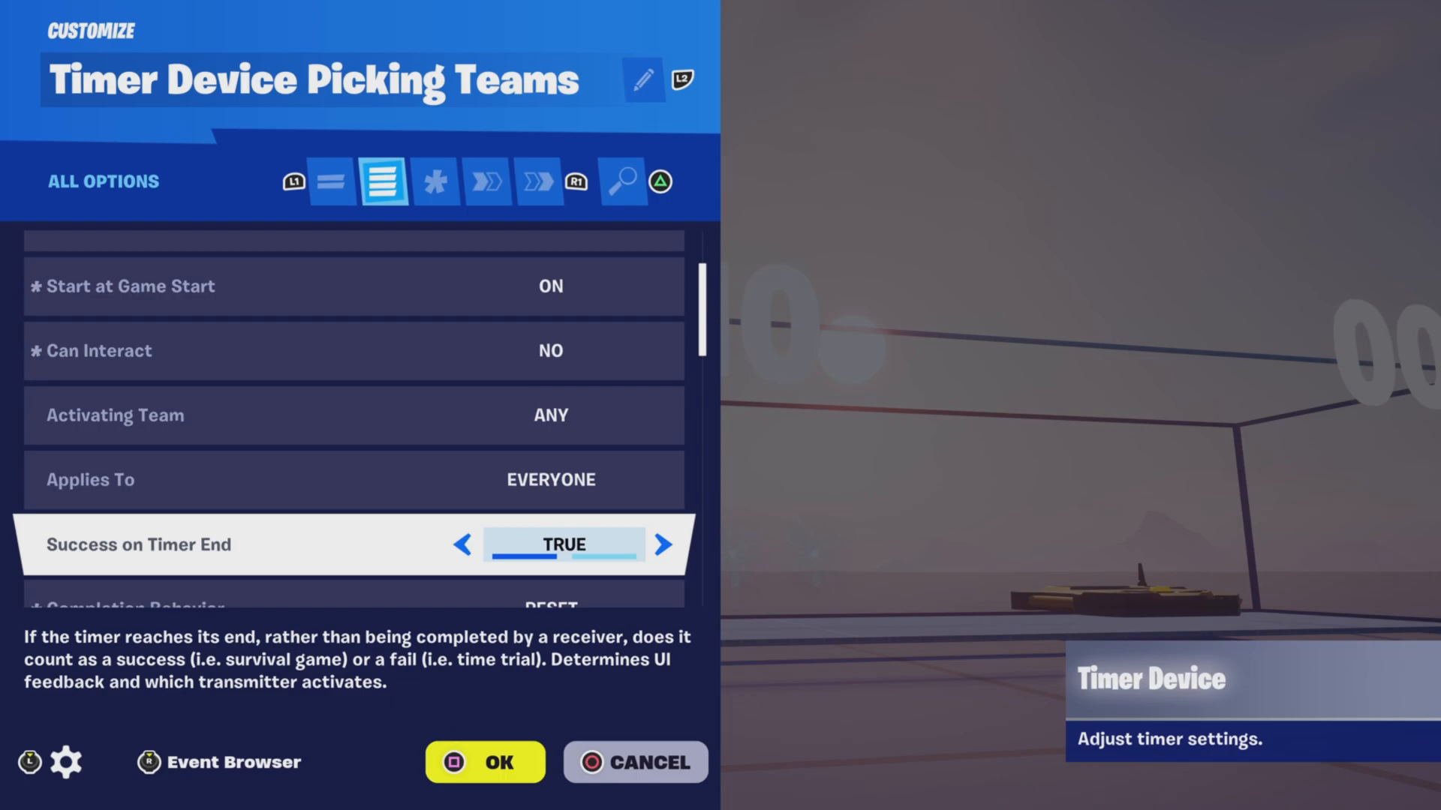
key("Down")
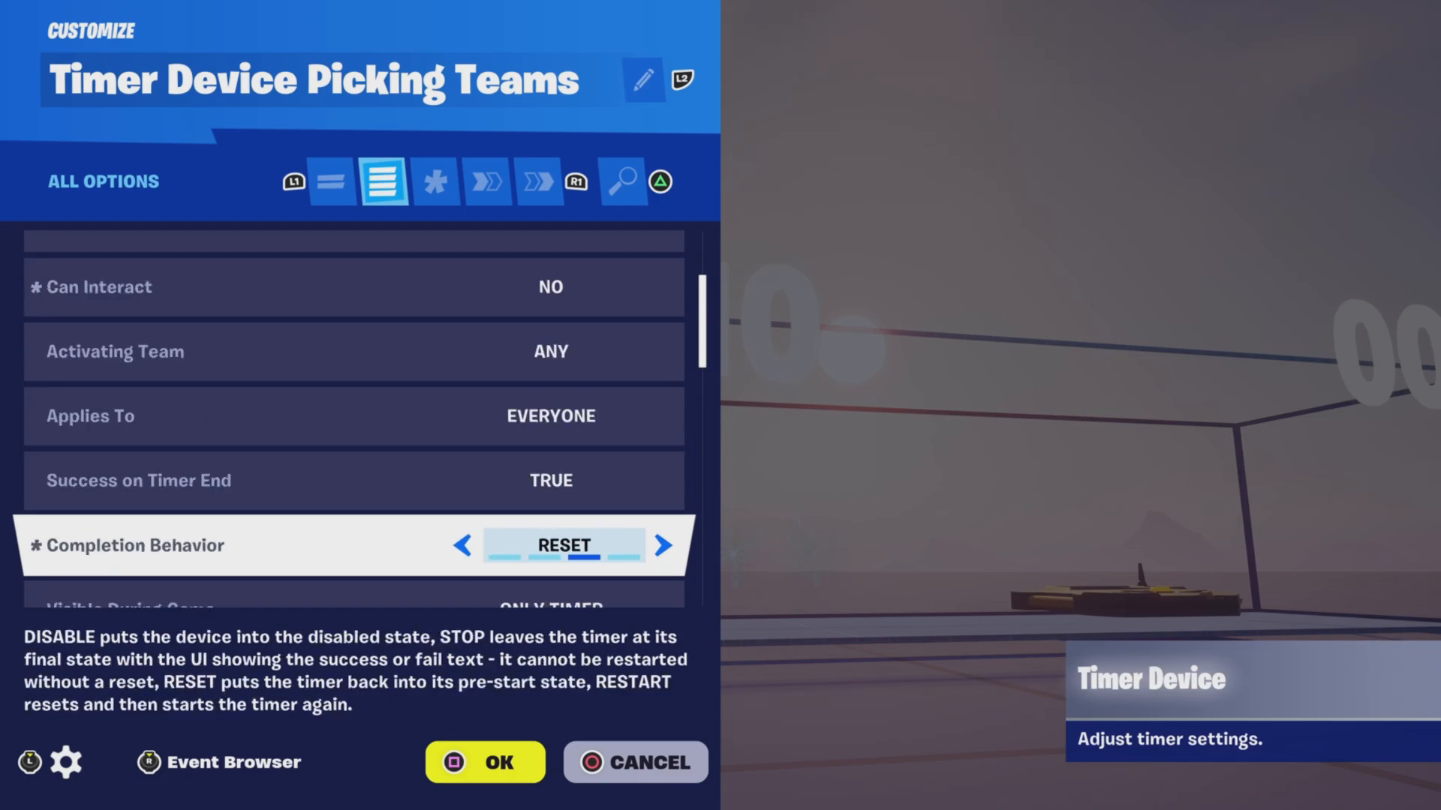
Examine the team-picking timer's display options from Visible During Game and Timer Color to Timer Running Text and Paused Text
key("Down")
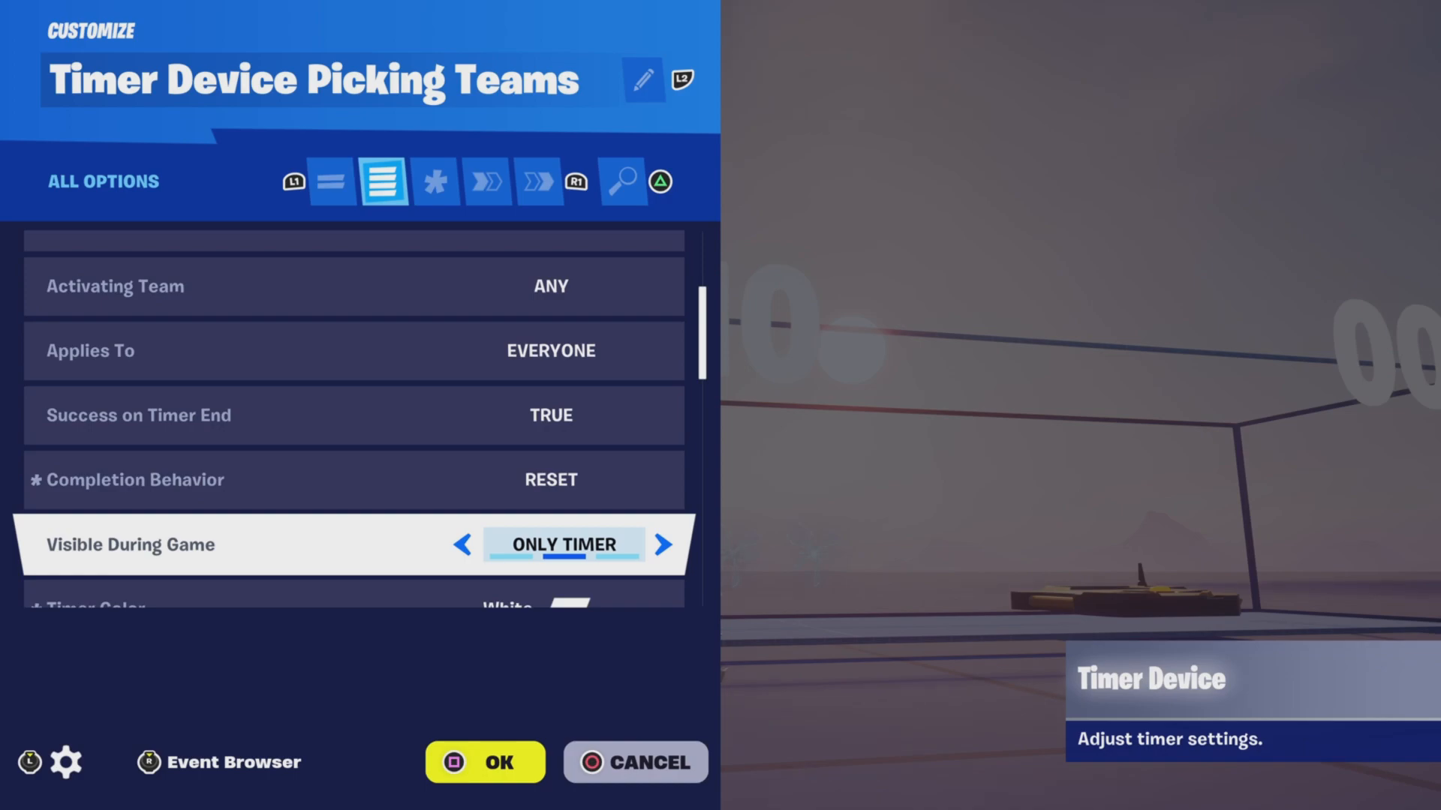
key("Down")
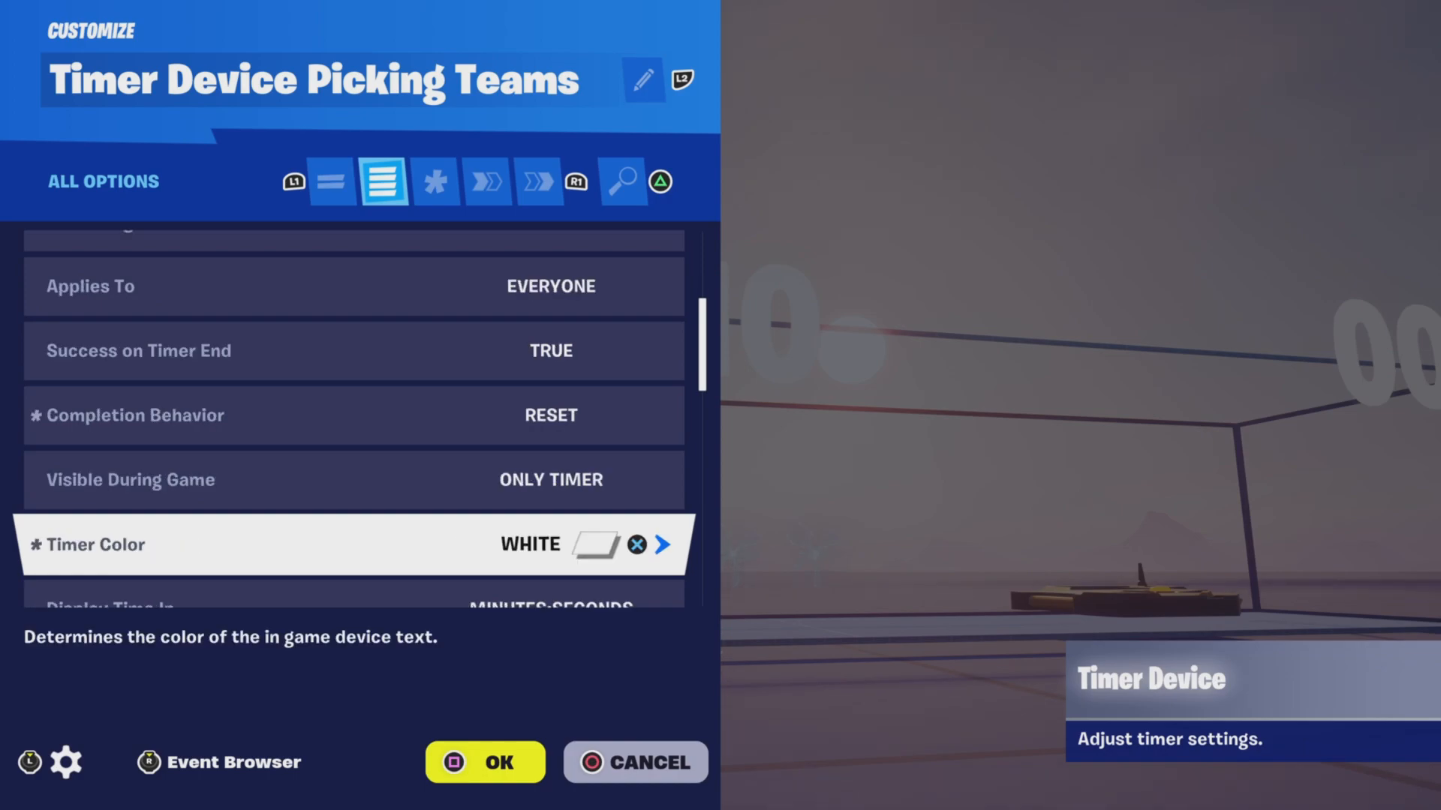
key("Down")
key("Down")
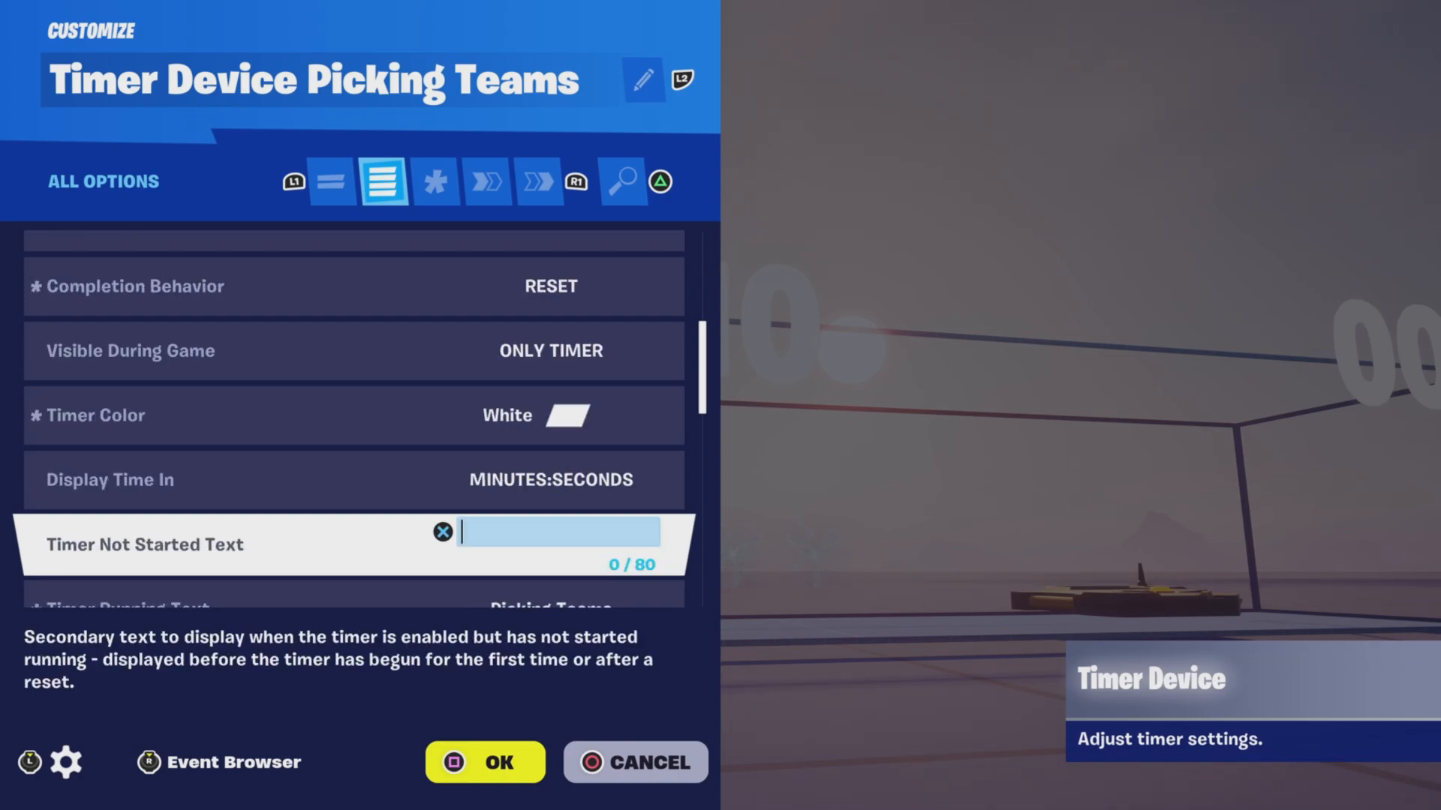
key("Down")
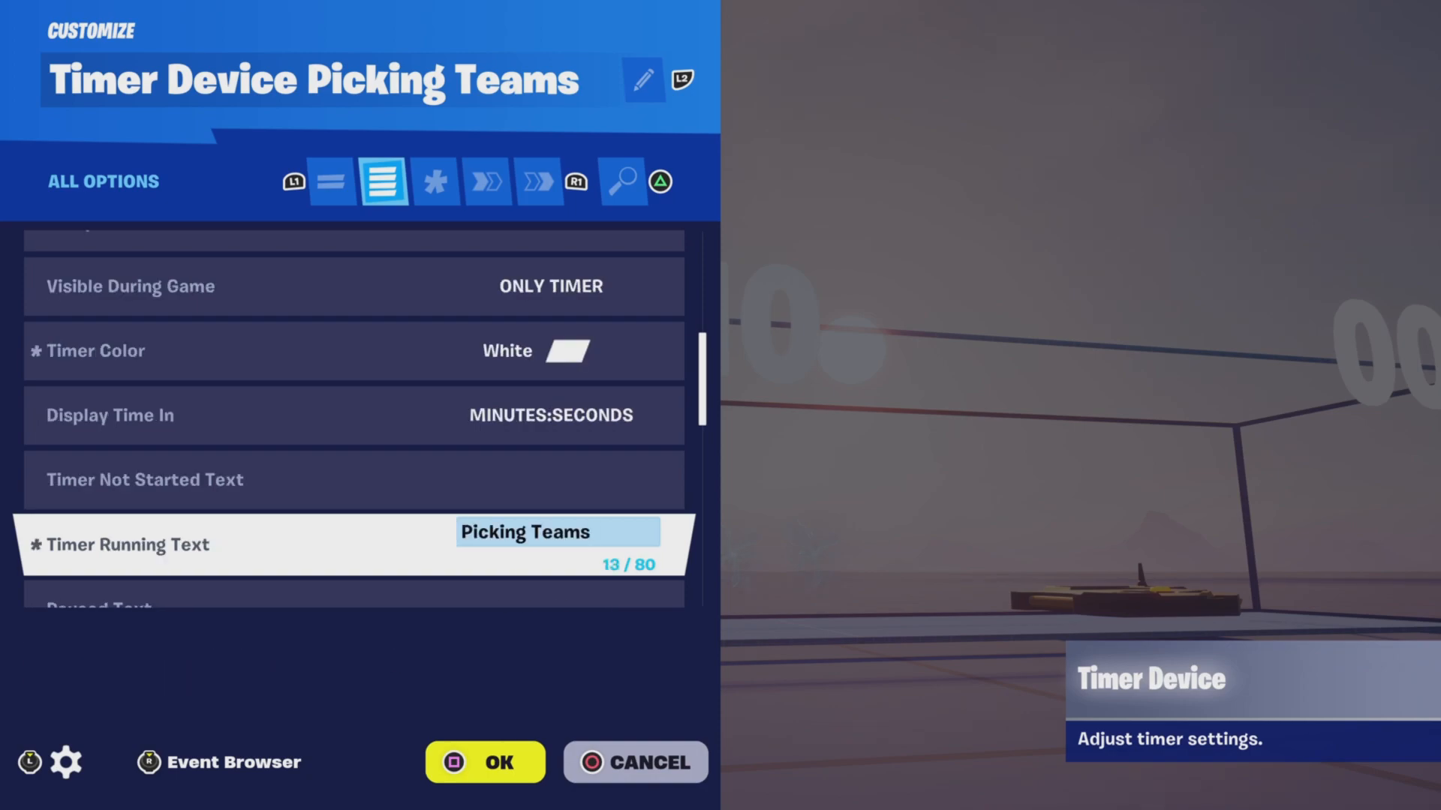
key("Down")
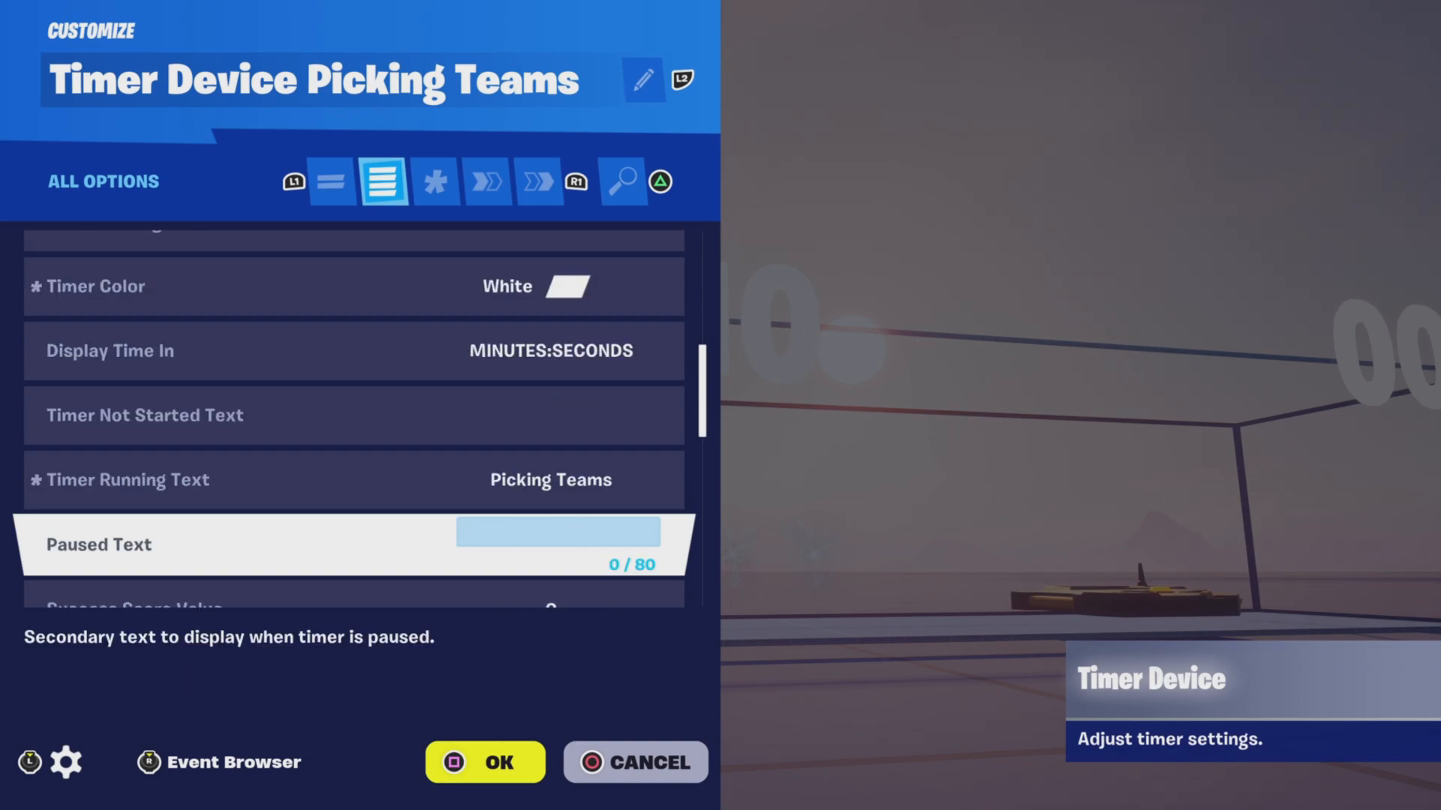
Examine the team-picking timer's options from Success Score Value through Show on HUD and Enable Urgency Mode to If Instigating Player Is Not Present
key("Down")
key("Down")
key("Down")
key("Down")
key("Down")
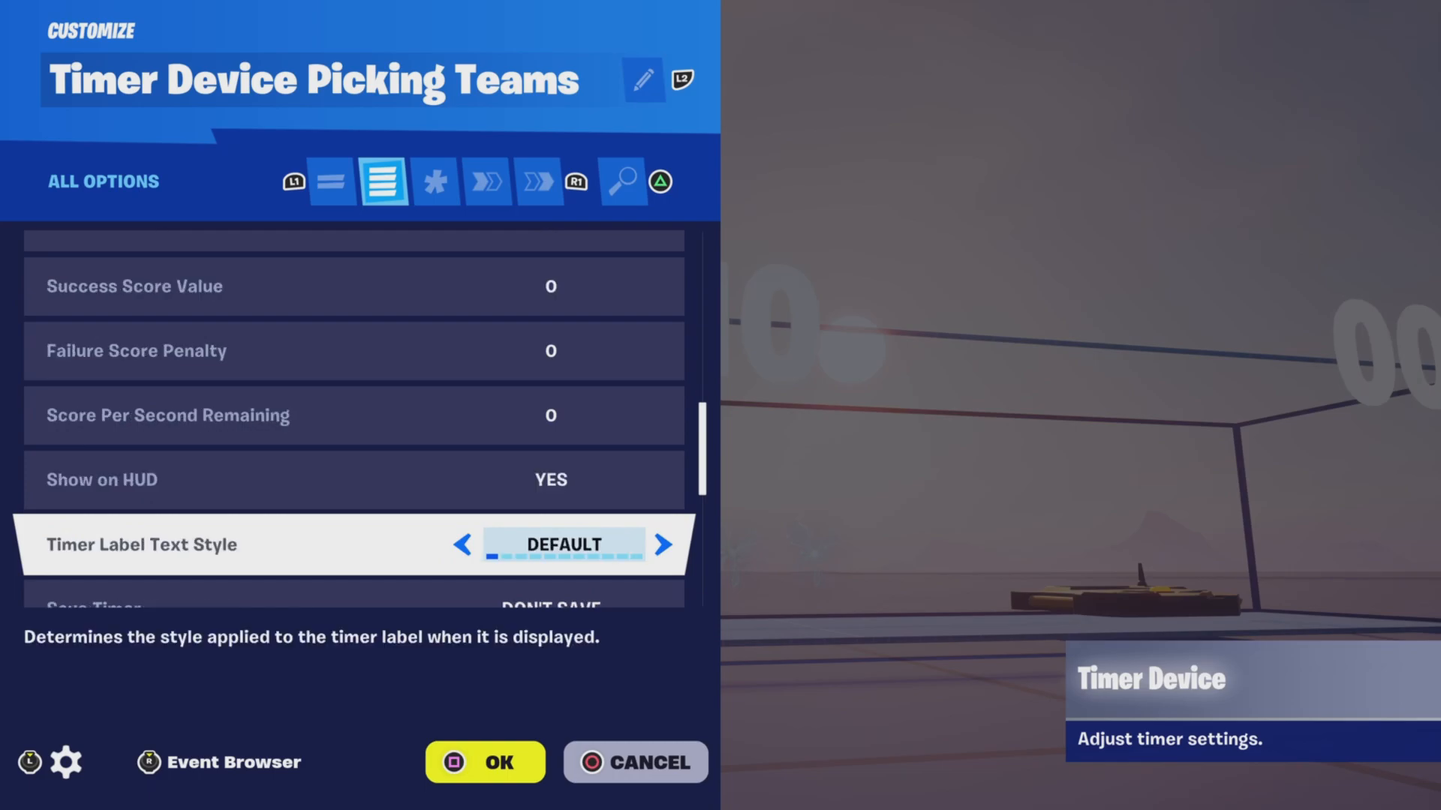
key("Down")
key("Down")
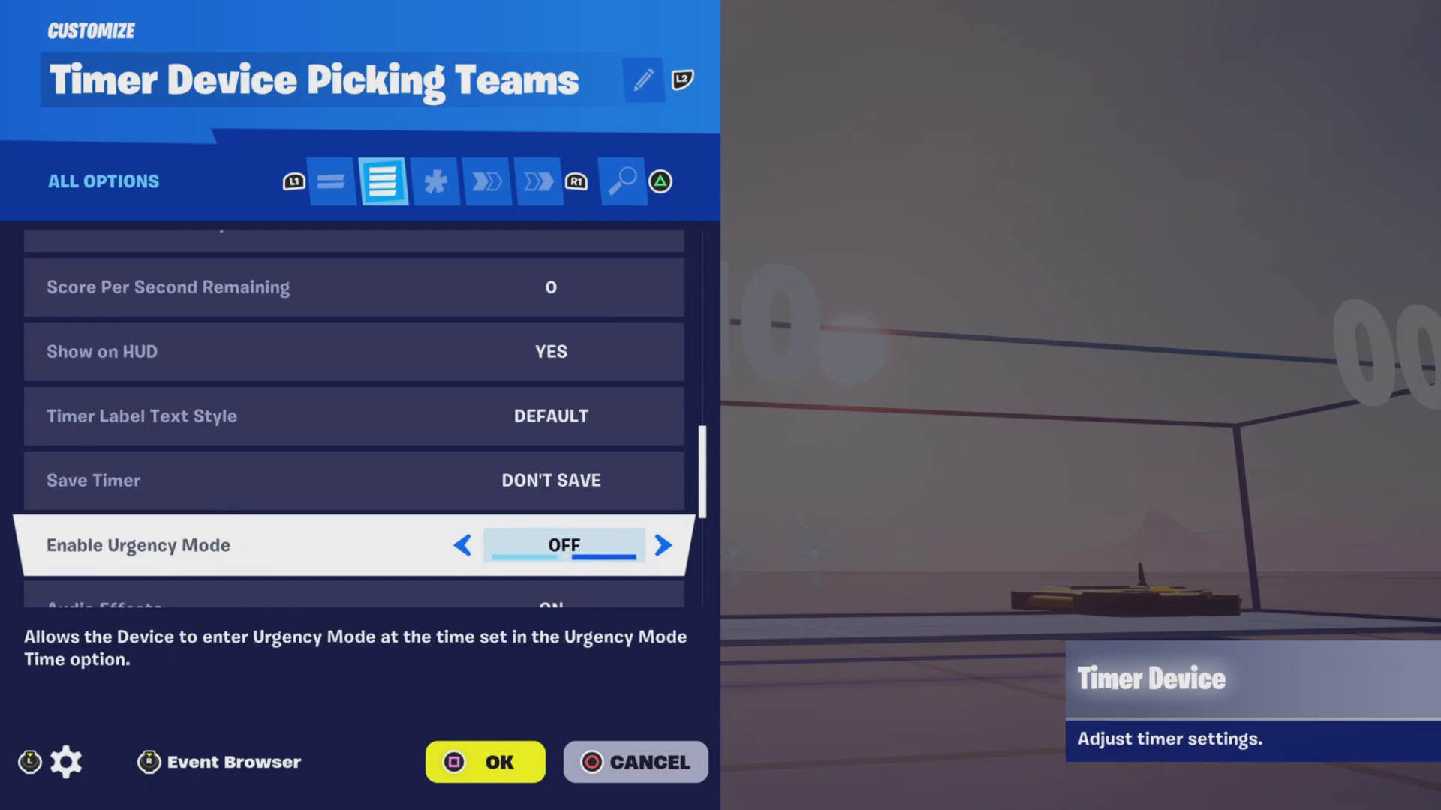
key("Down")
key("Down")
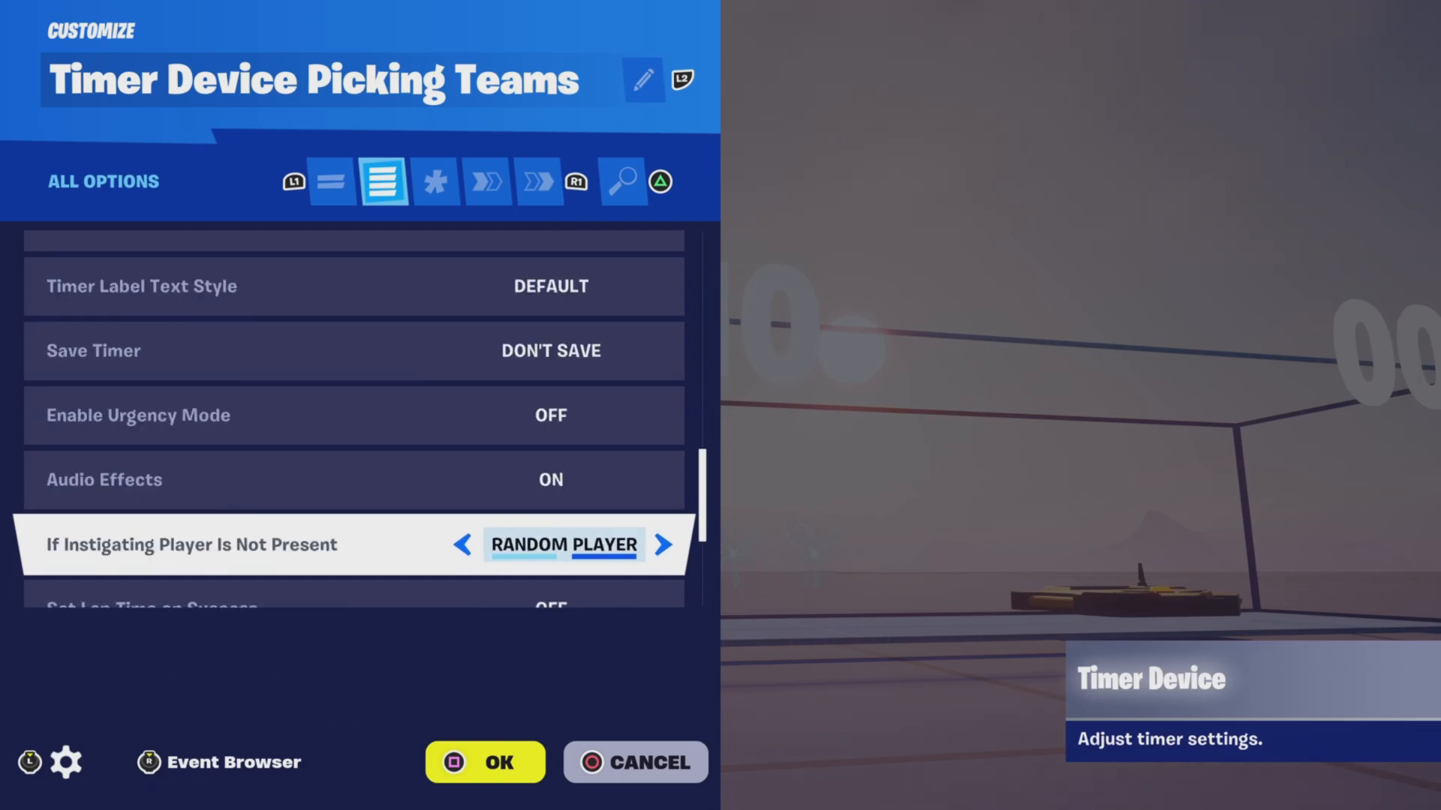
Examine the team-picking timer's last options, from Set Lap Time on Success to Reset Timer if Failing Team or Class Check
key("Down")
key("Down")
key("Down")
key("Down")
key("Down")
key("Down")
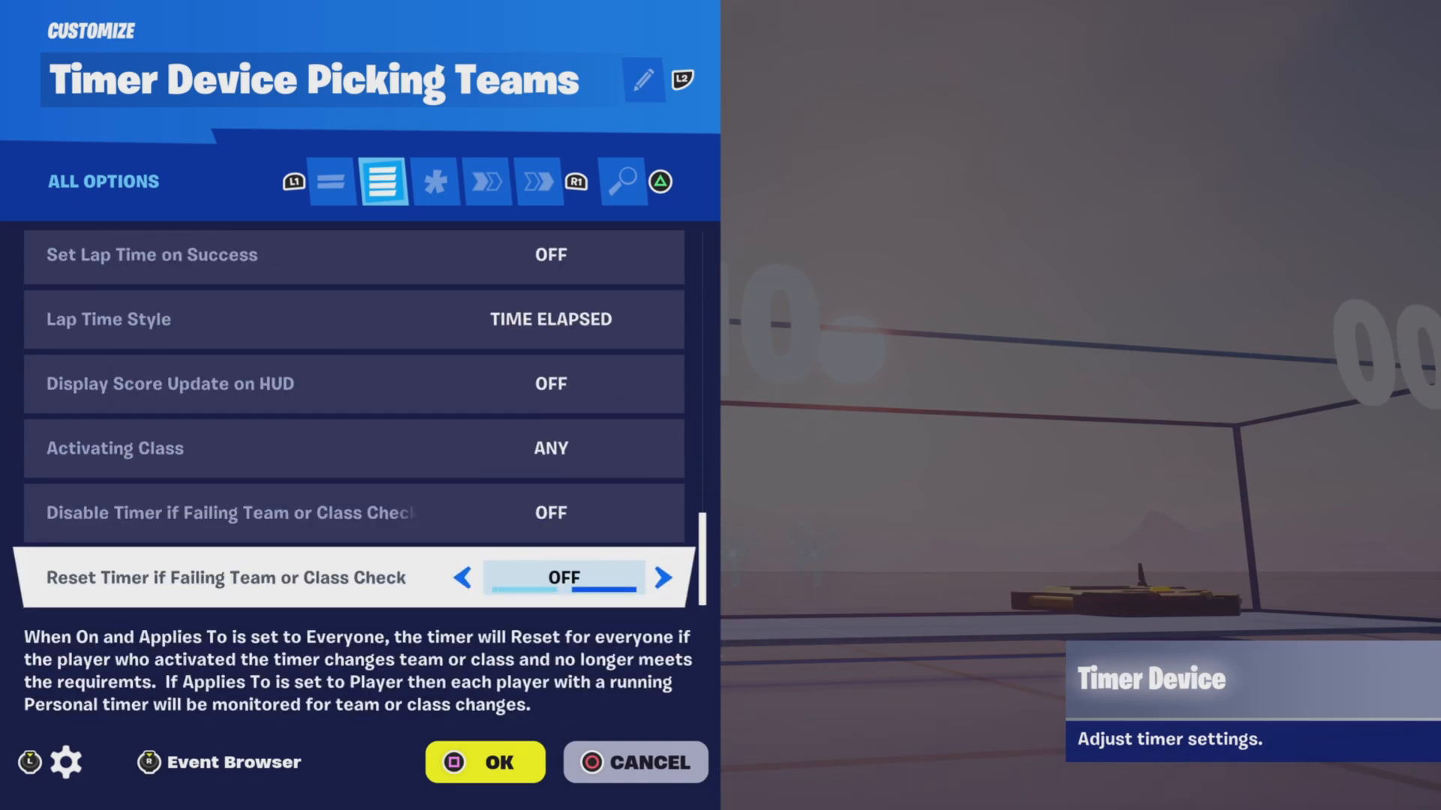
Examine the team-picking timer's list of functions from Start When Receiving From to Load for All When Receiving From
key("e")
key("e")
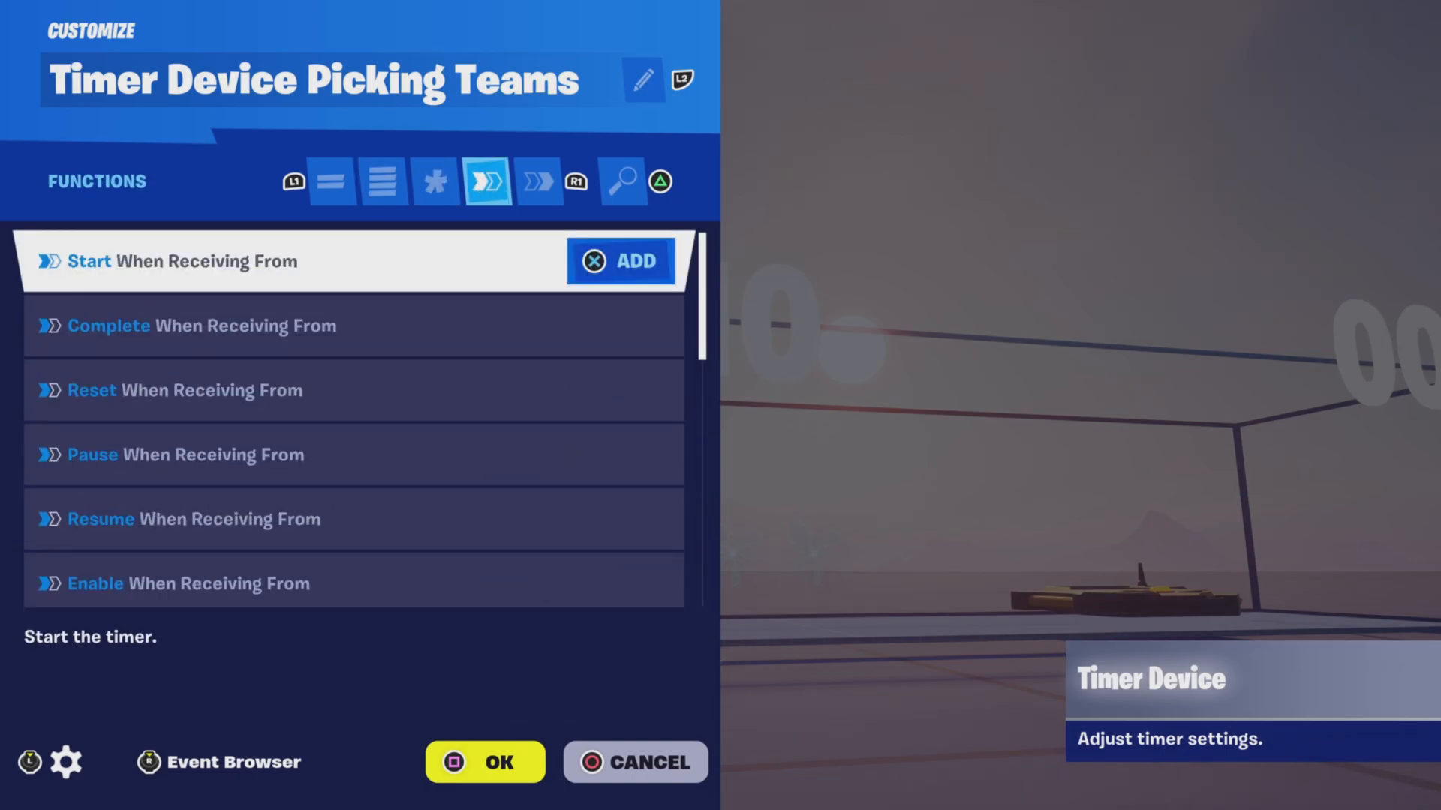
key("Down")
key("Down")
key("Down")
key("Down")
key("Down")
key("Down")
key("Down")
key("Down")
key("Down")
key("Down")
key("Down")
key("Down")
key("Down")
key("Down")
key("Down")
key("Down")
key("Down")
key("Down")
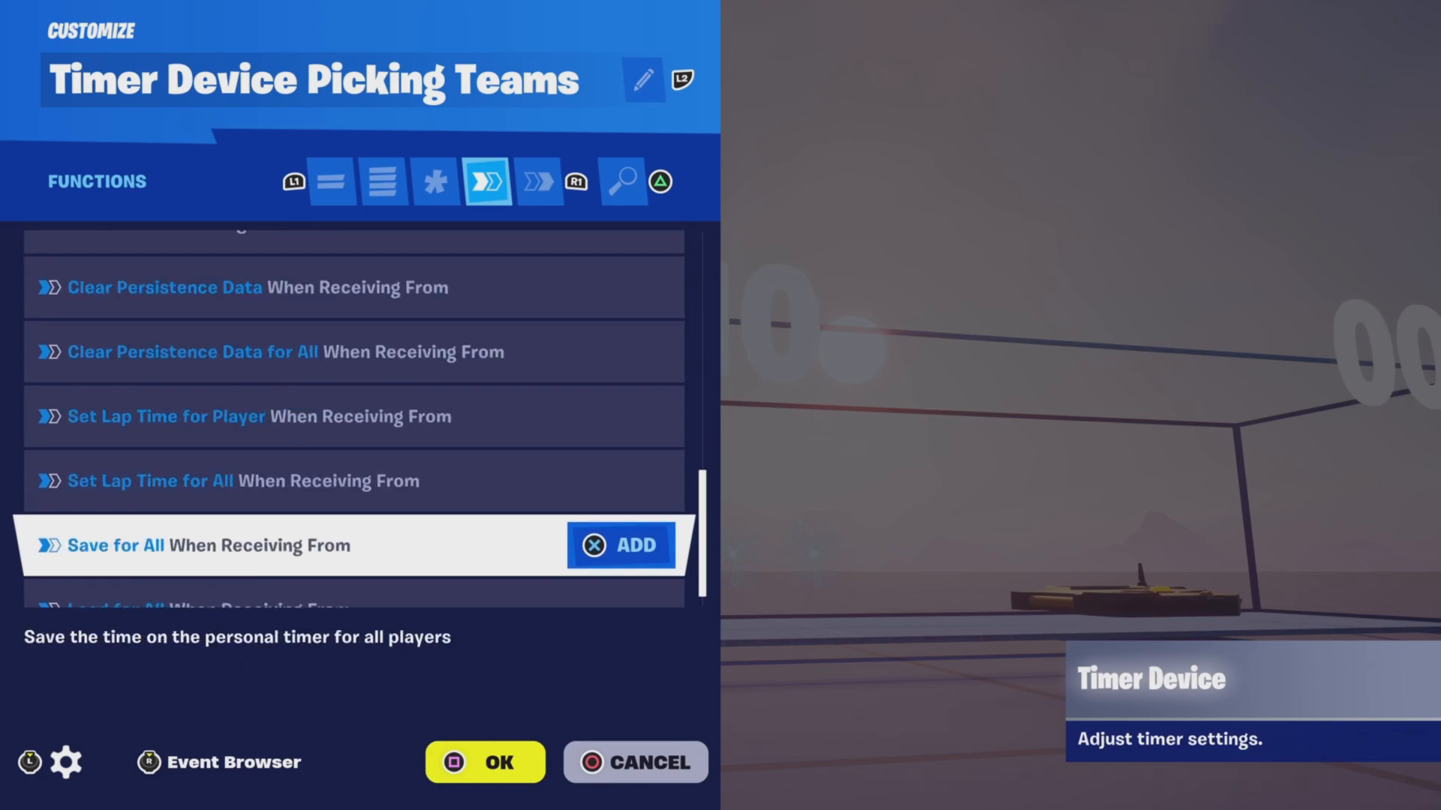
key("Down")
Examine the team-picking timer's On Success bindings to the round-picker number generator, Player Reference PS1 and PS2, and Timer Device Game Starter
key("e")
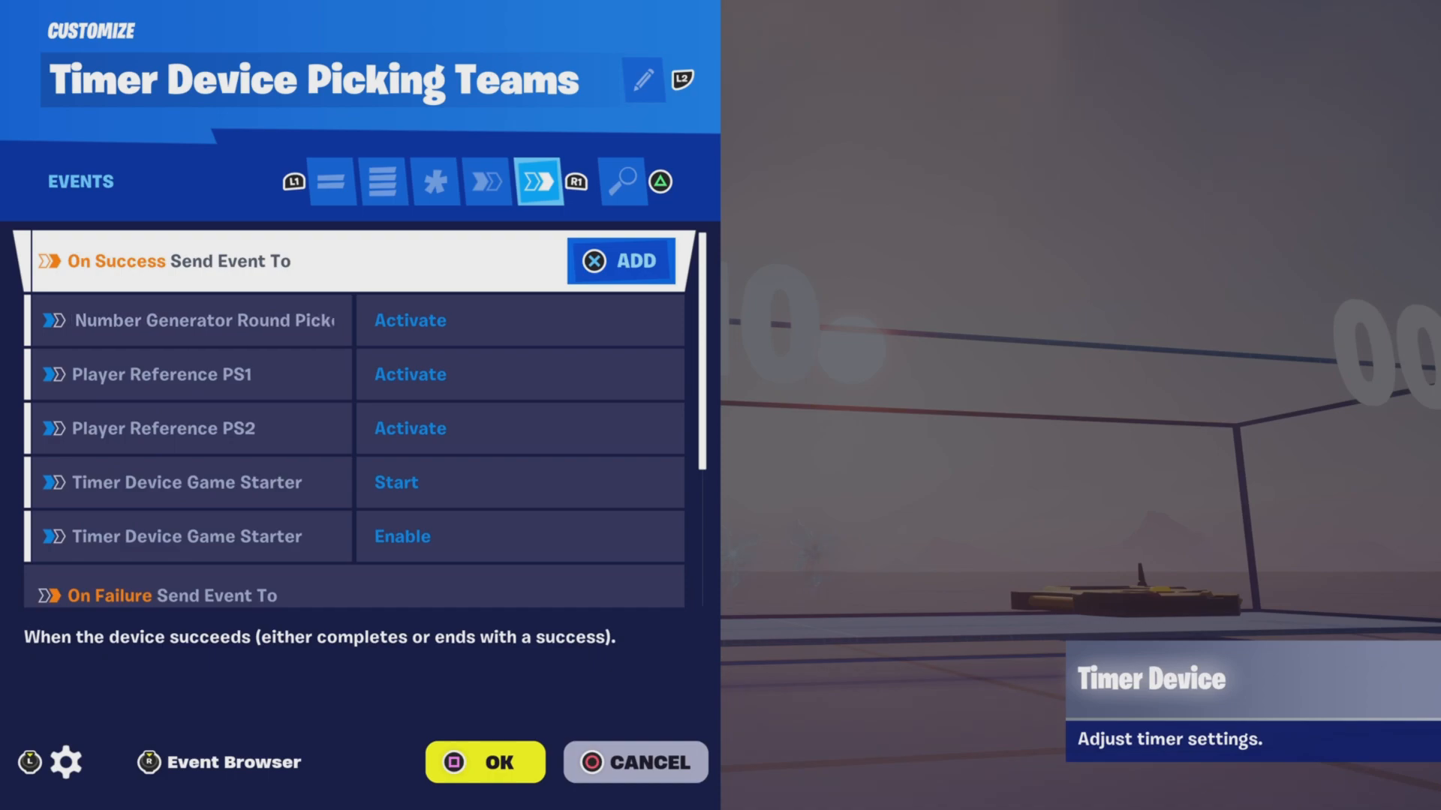
key("Down")
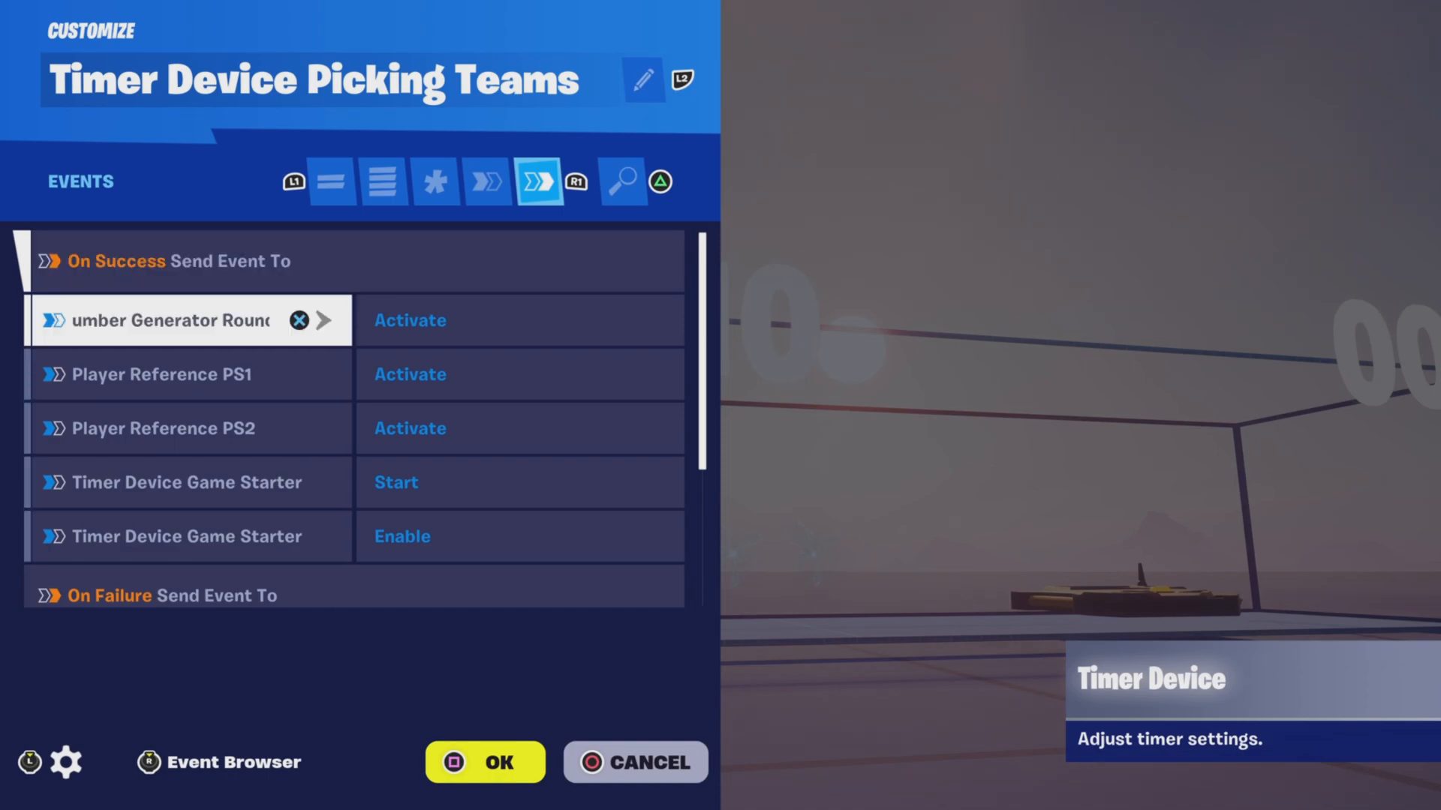
key("Down")
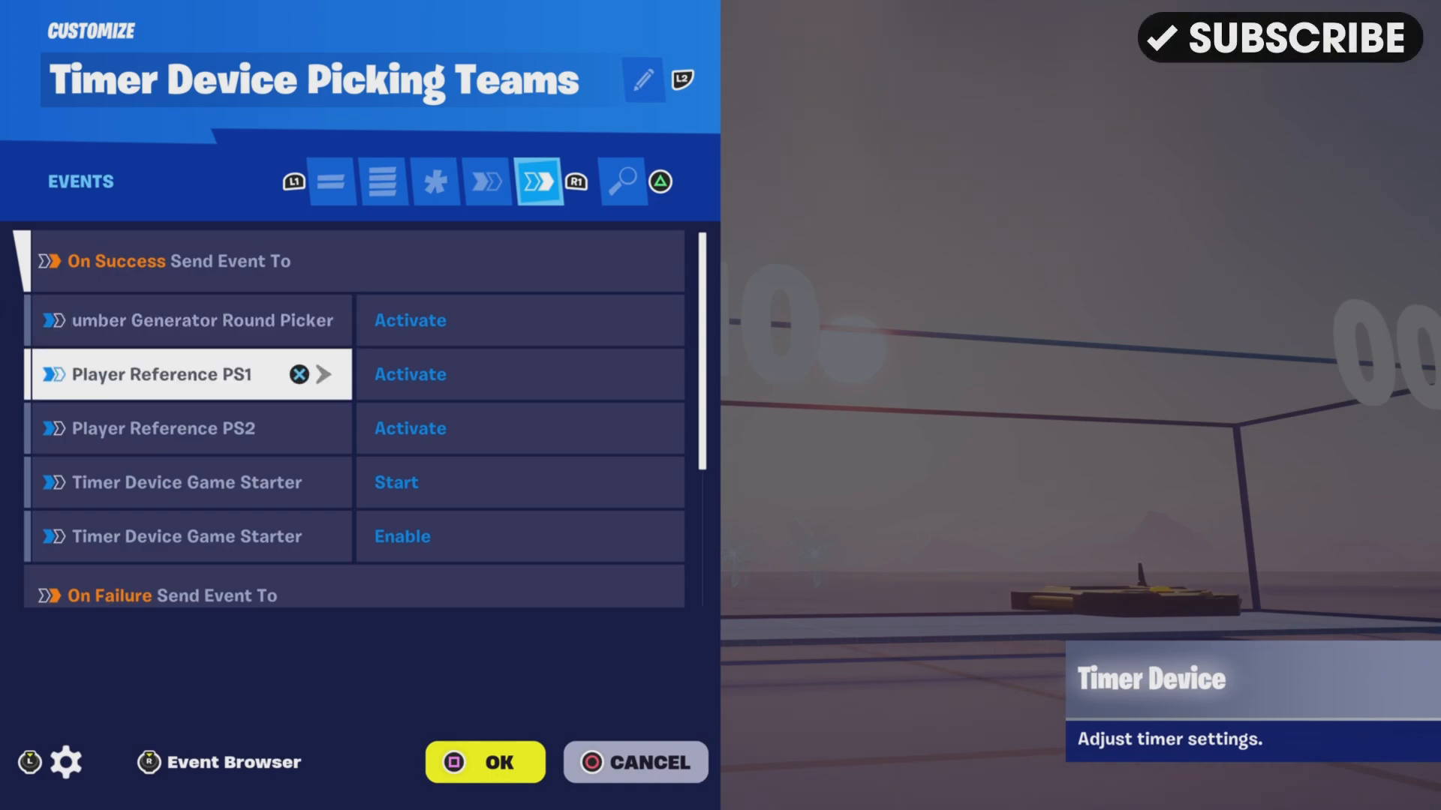
key("Down")
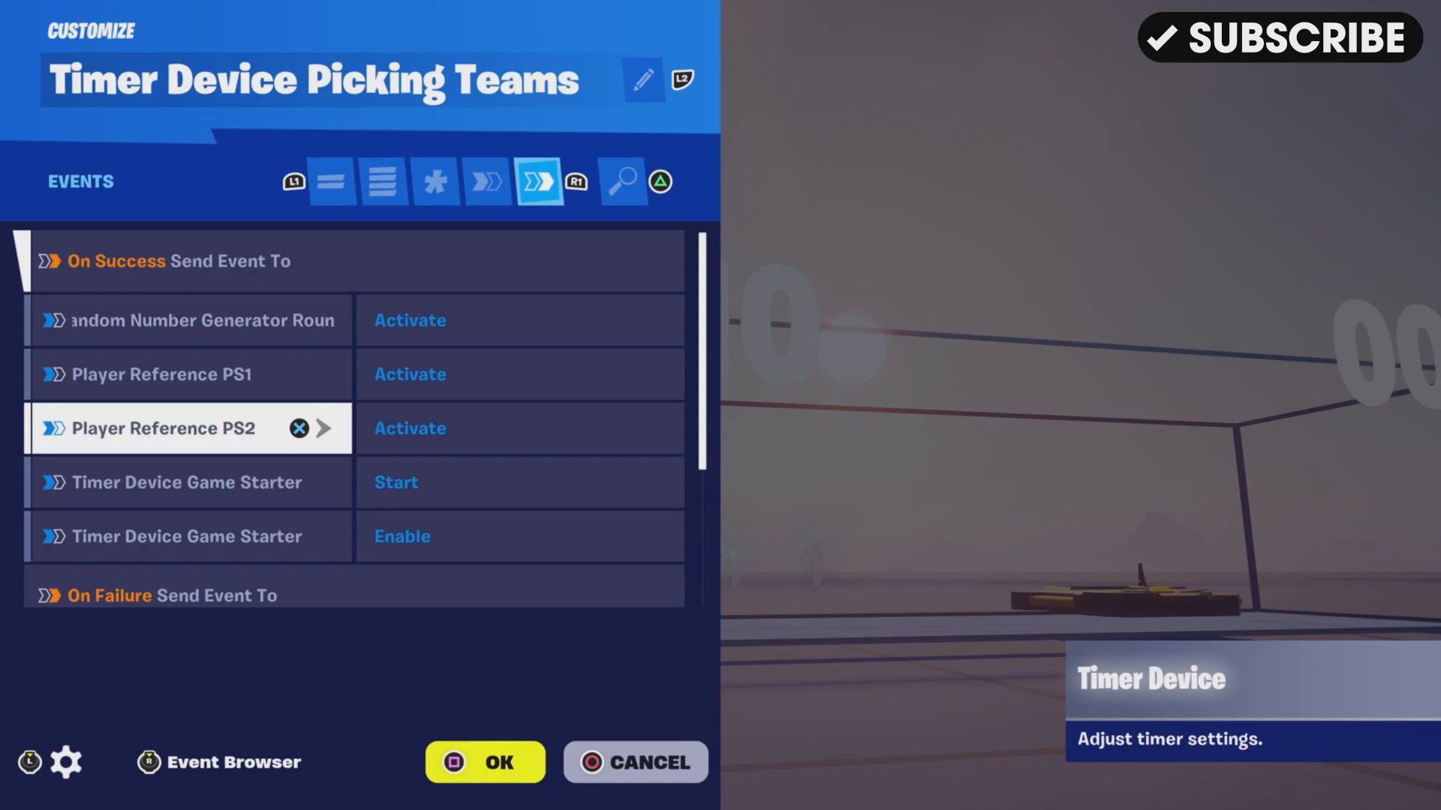
key("Down")
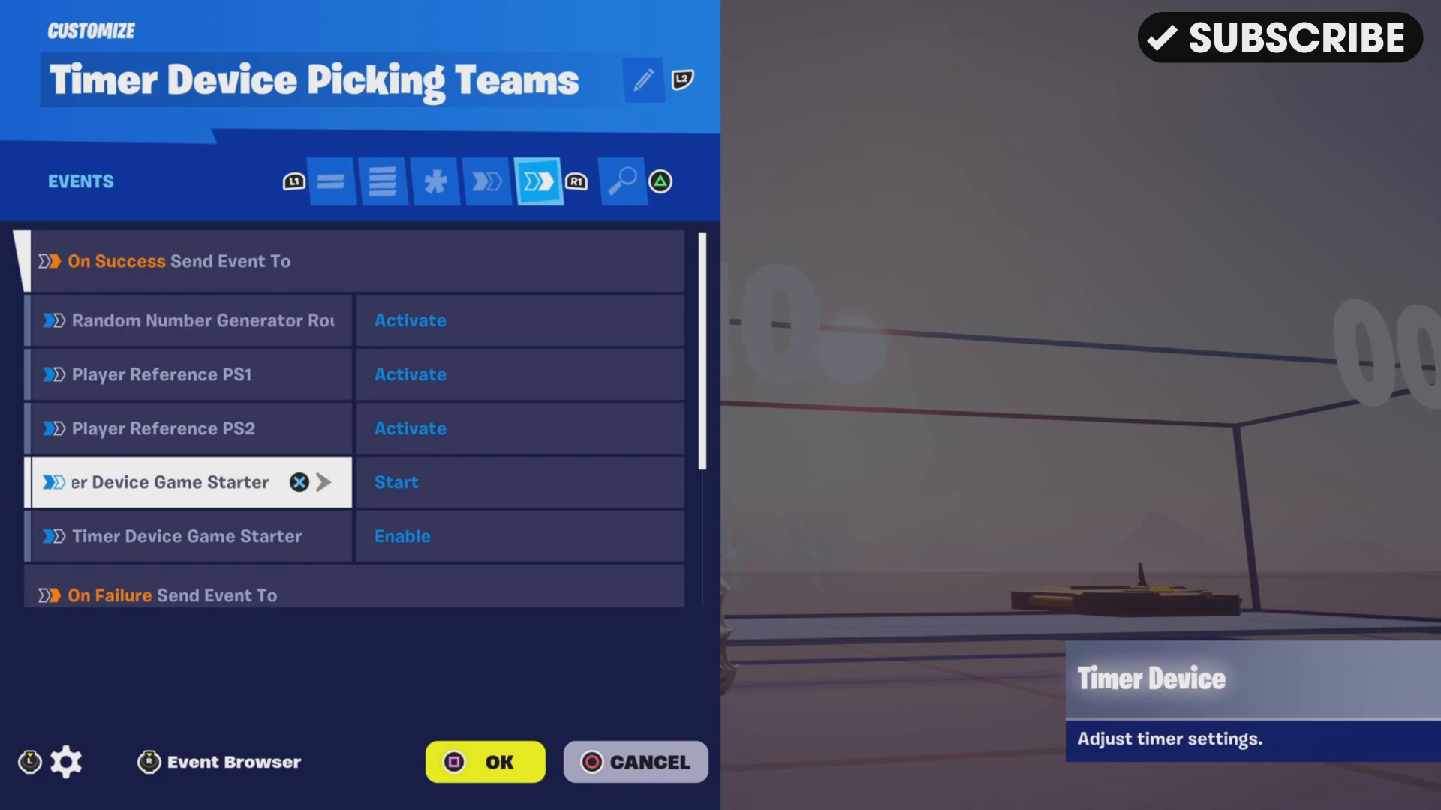
key("Down")
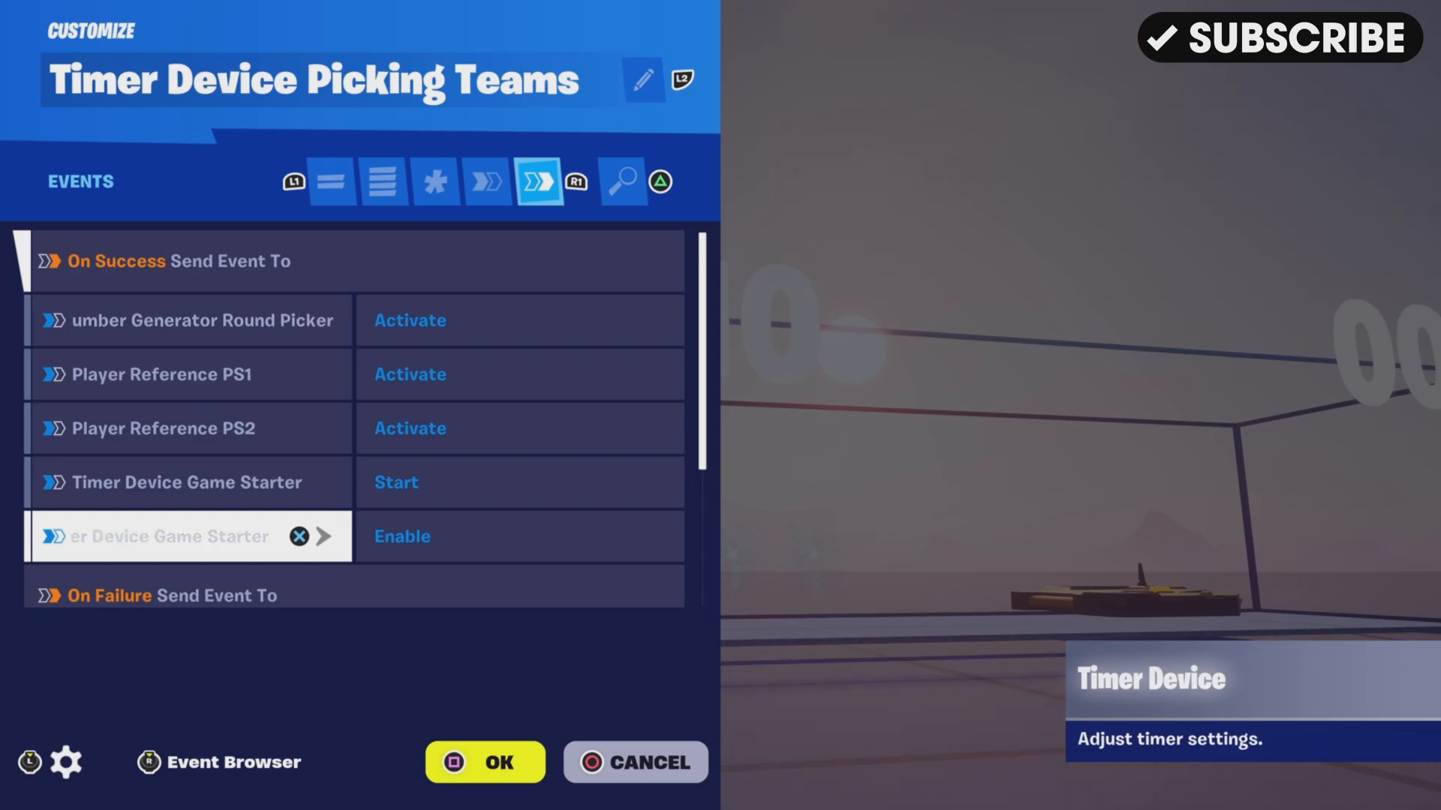
Look through the team-picking timer's remaining events from On Failure onward, and close its settings
key("Down")
key("Down")
key("Down")
key("Down")
key("Down")
key("Escape")
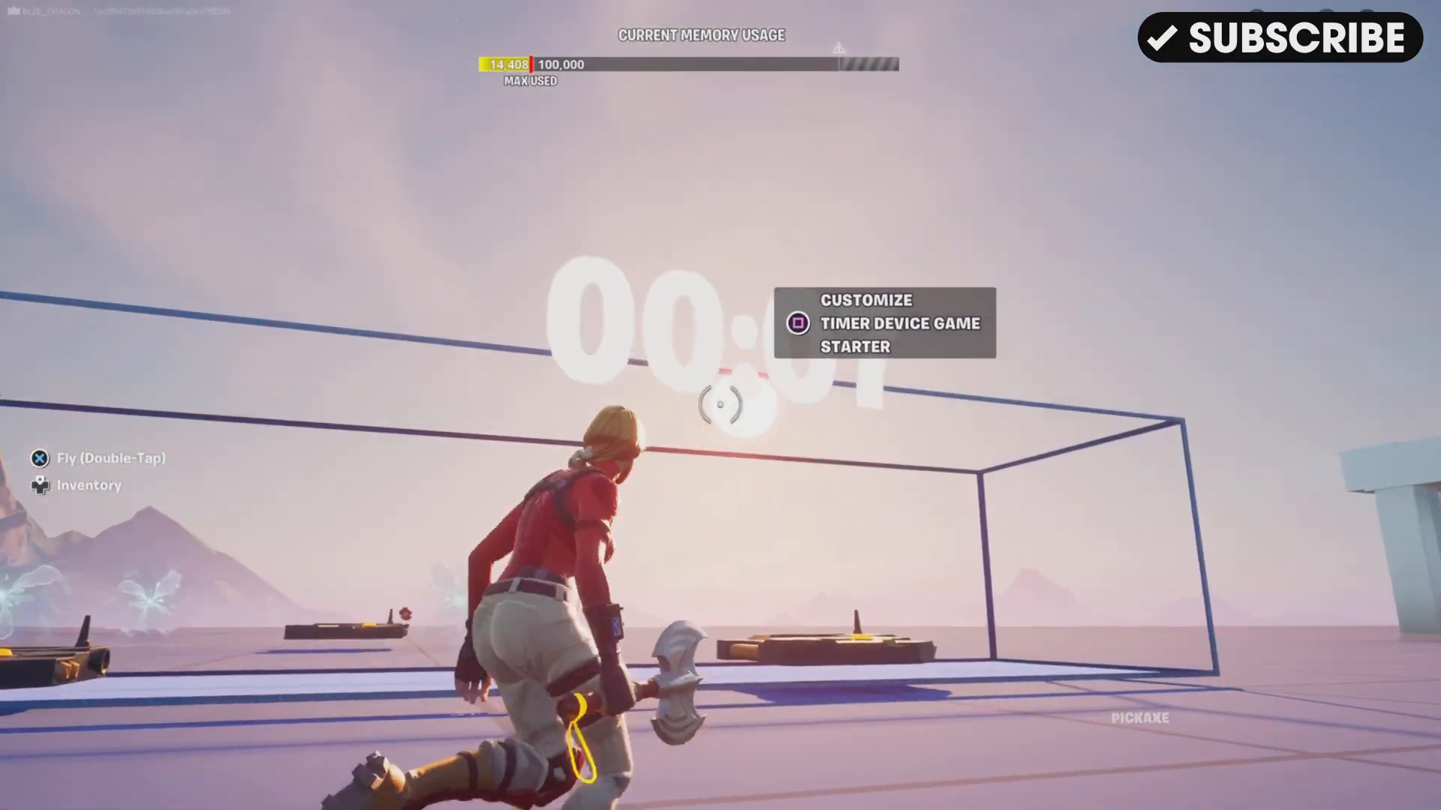
Open the Game Starter timer's settings and examine its options from Duration to Success on Timer End
key("e")
key("e")
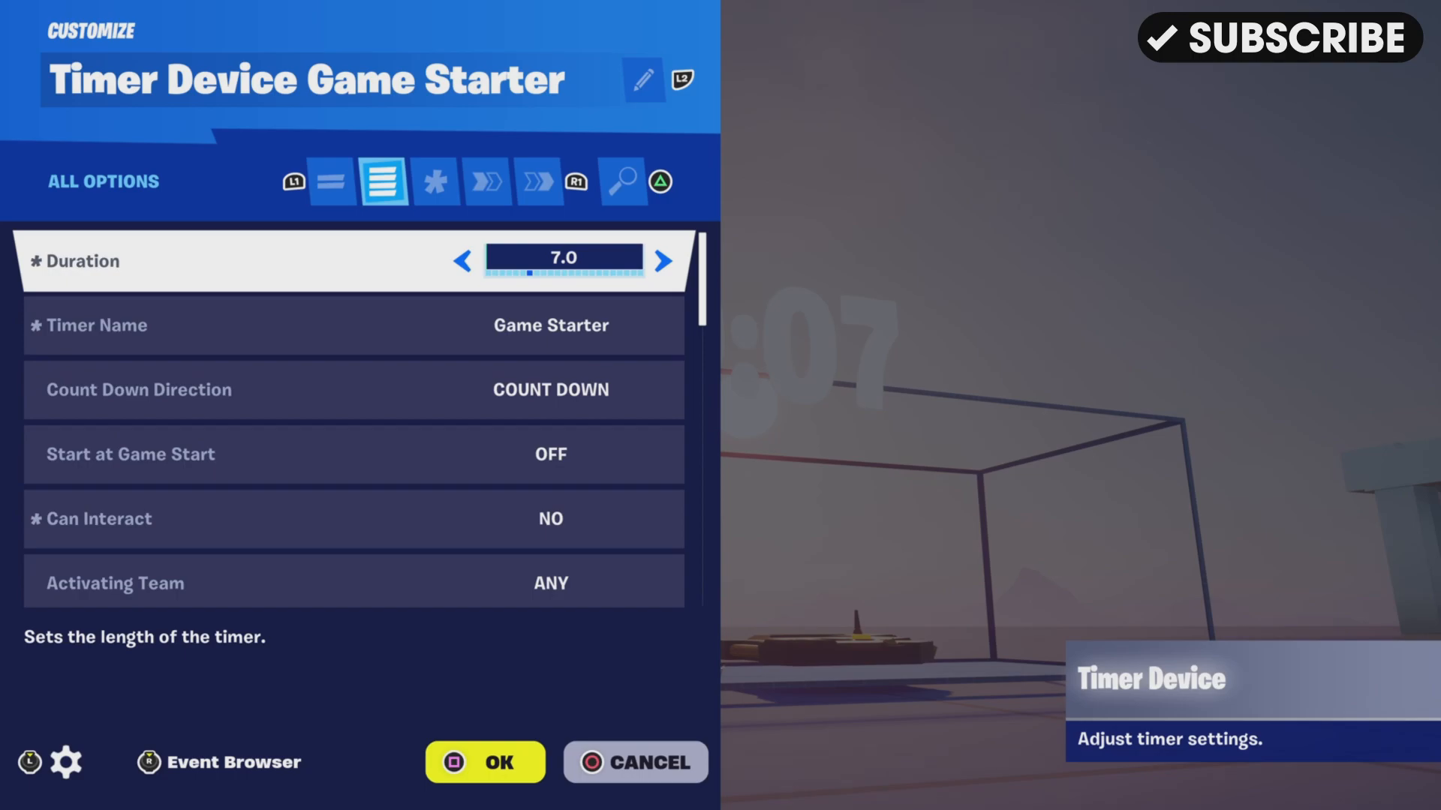
key("Down")
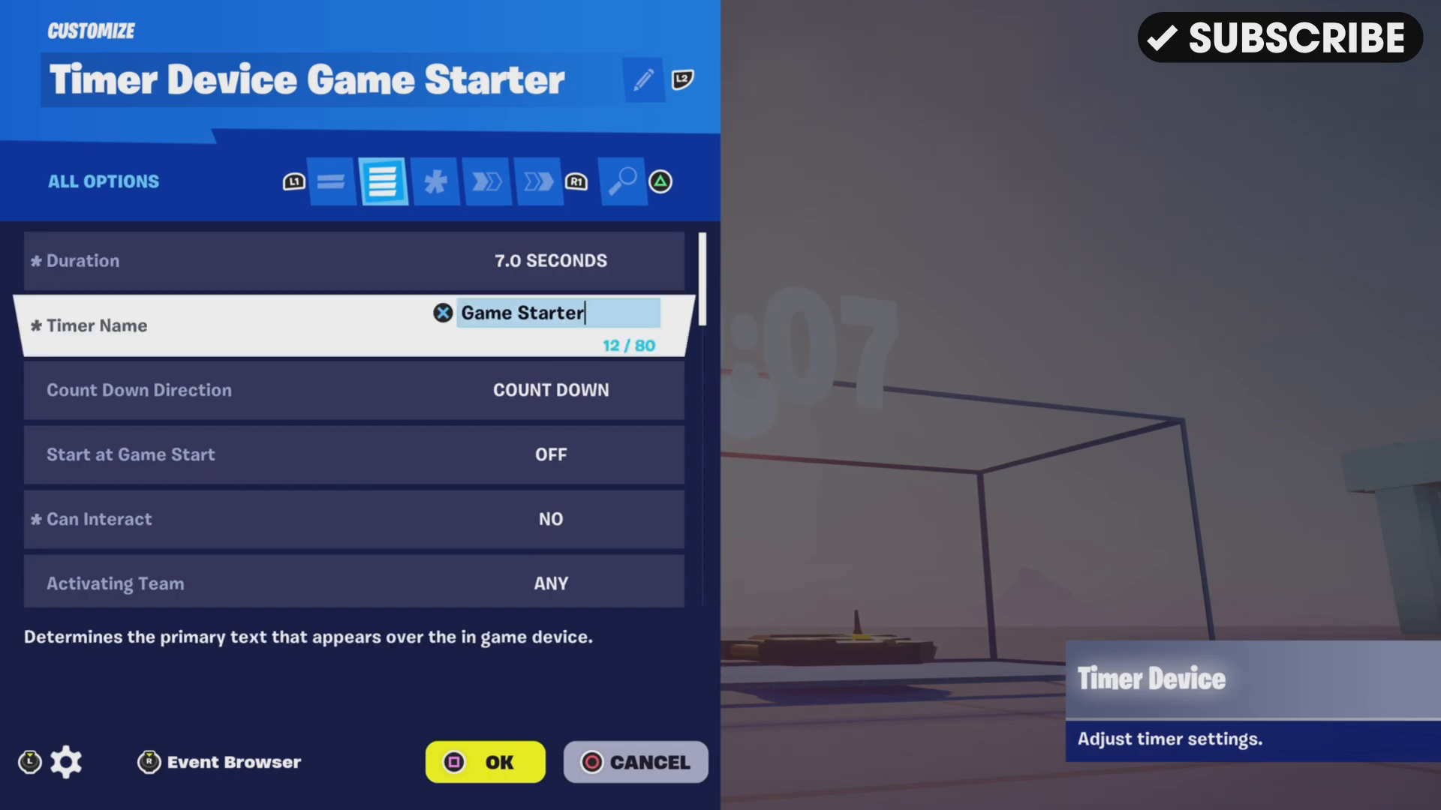
key("Down")
key("Down")
key("Down")
key("Down")
key("Down")
key("Down")
key("Down")
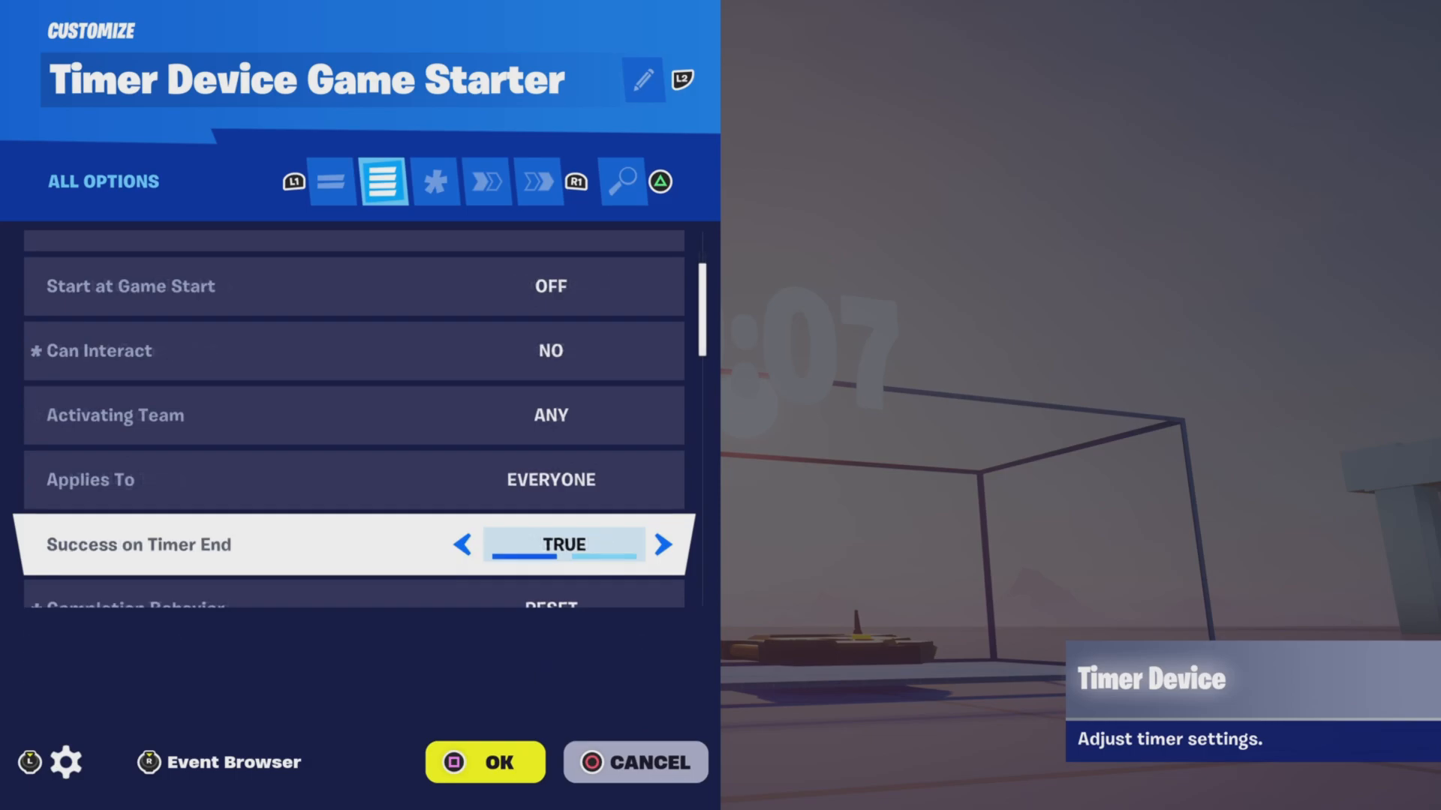
Examine the Game Starter timer's completion and display options from Completion Behavior to Timer Running Text
key("Down")
key("Down")
key("Down")
key("Down")
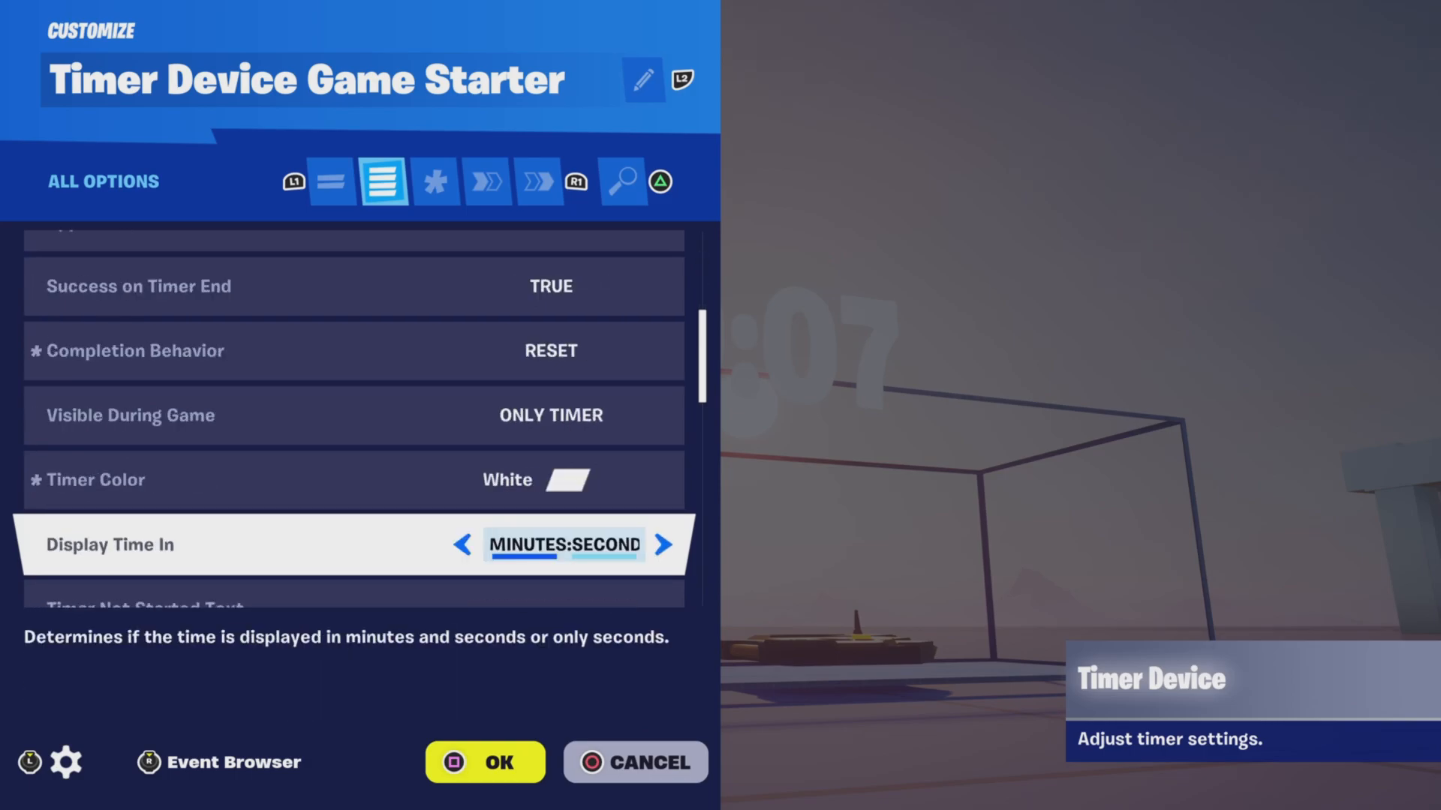
key("Down")
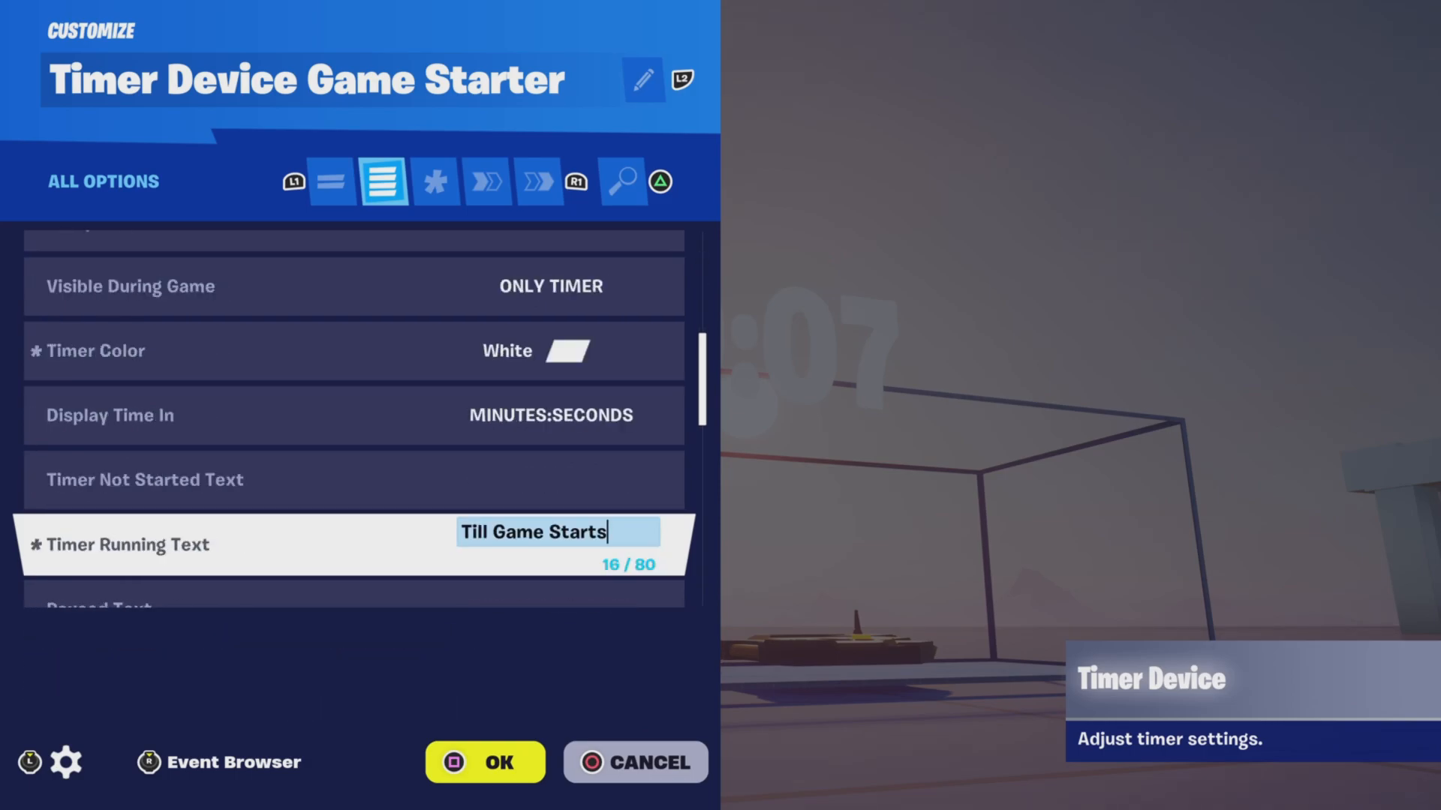
Examine the Game Starter timer's options from Paused Text to Save Timer, including the score and HUD settings
key("Down")
key("Down")
key("Down")
key("Down")
key("Down")
key("Down")
key("Down")
key("Down")
key("Down")
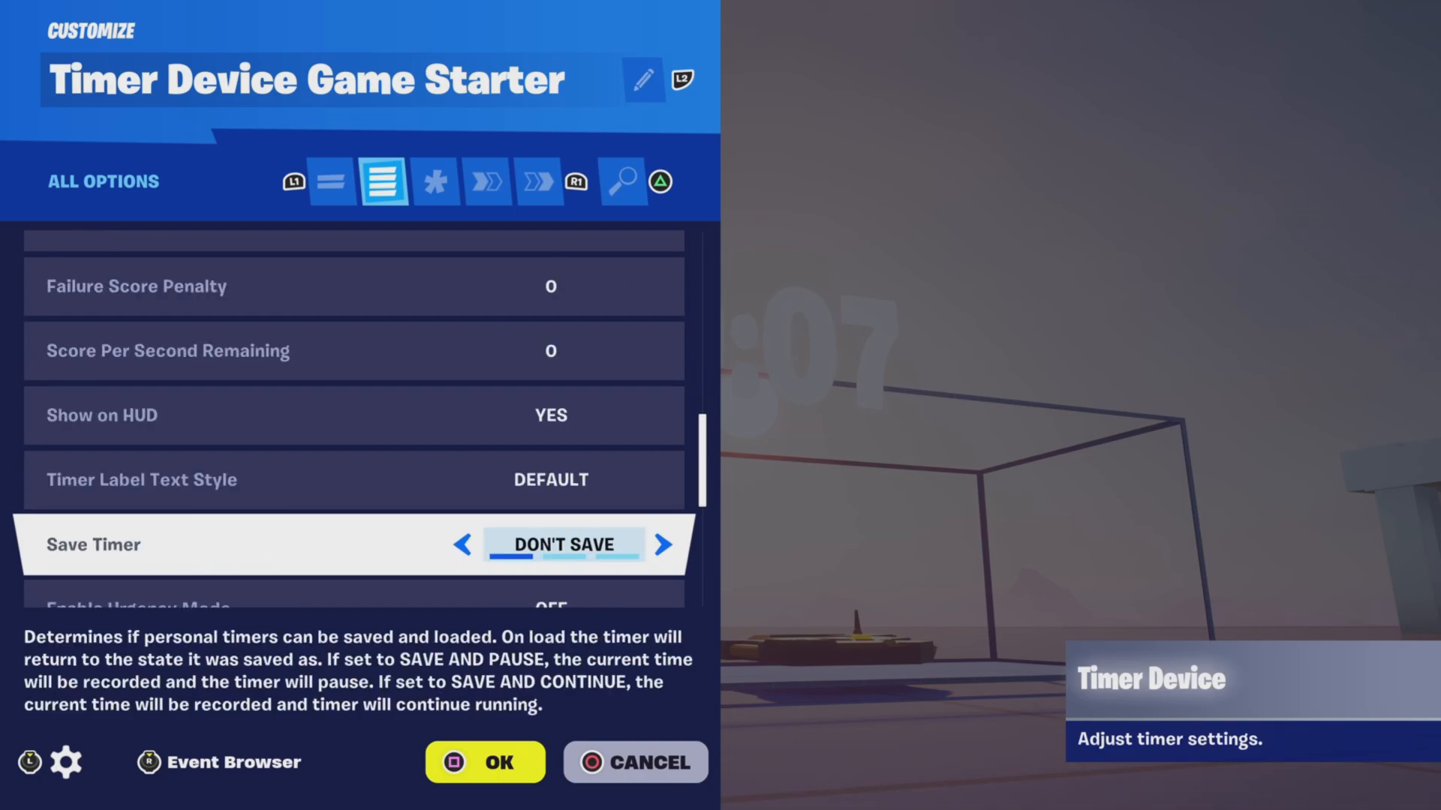
Look through the Game Starter timer's last options, from Enable Urgency Mode to Reset Timer if Failing Team or Class Check
key("Down")
key("Down")
key("Down")
key("Down")
key("Down")
key("Down")
key("Down")
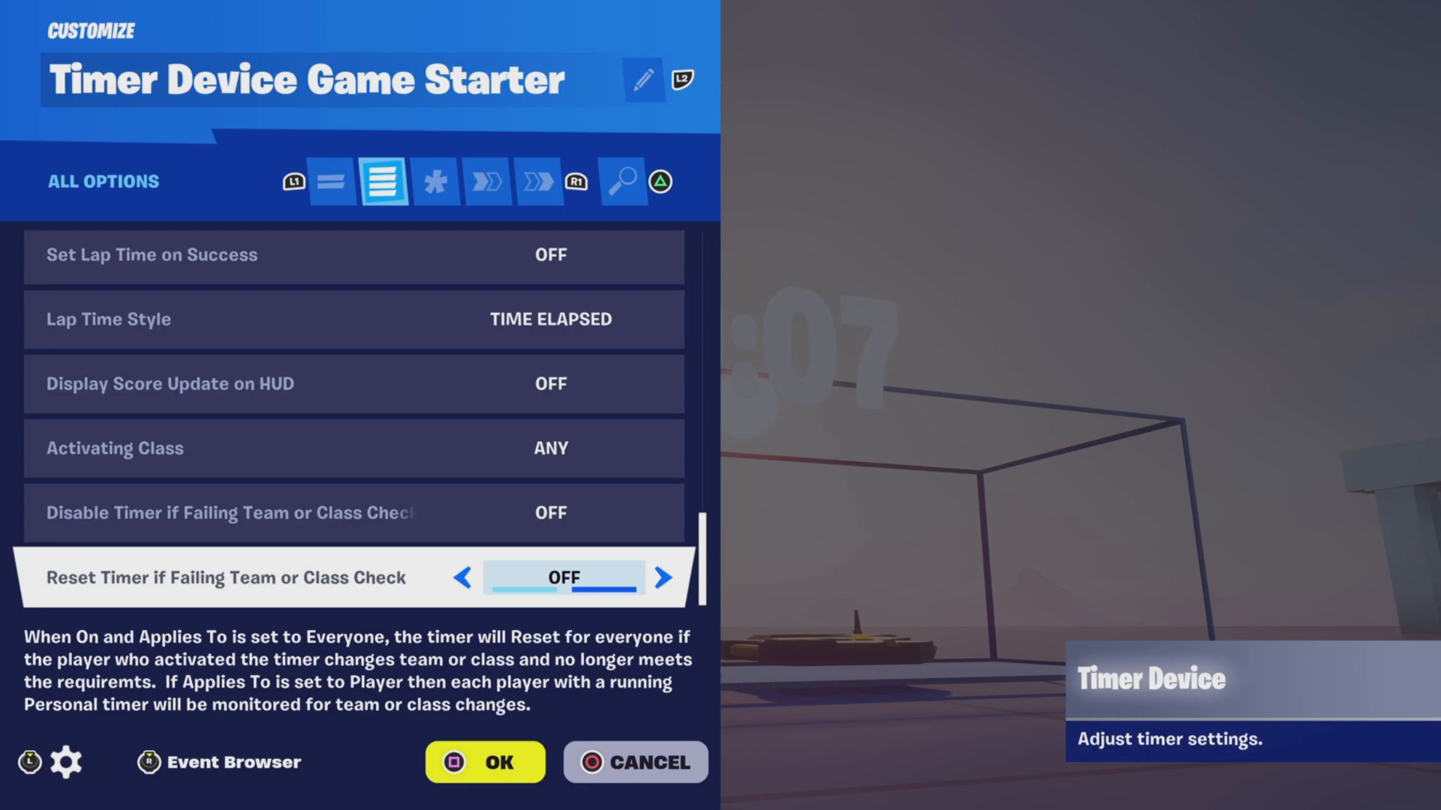
Review the Game Starter timer's modified options and its Start binding to Timer Device Picking Teams
key("e")
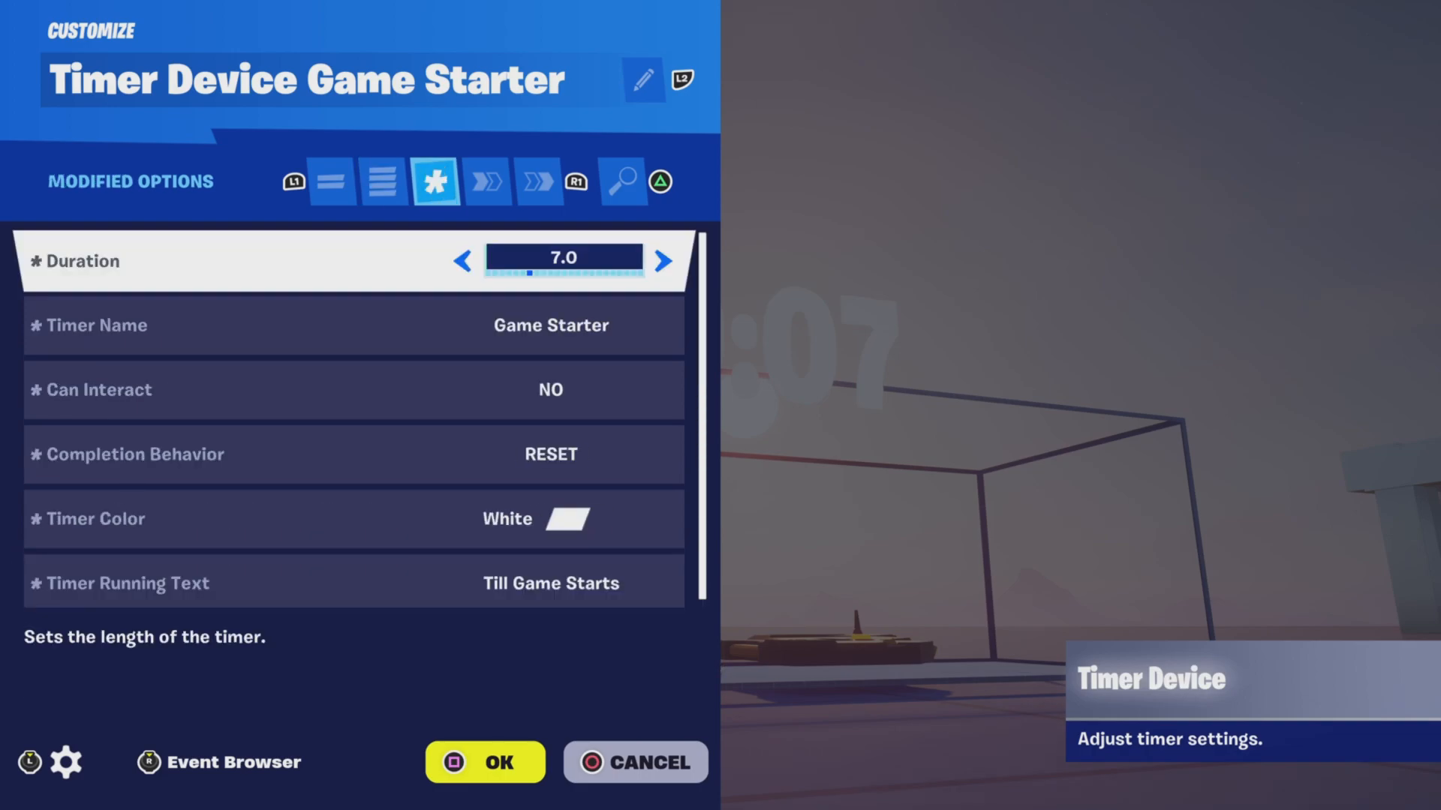
key("e")
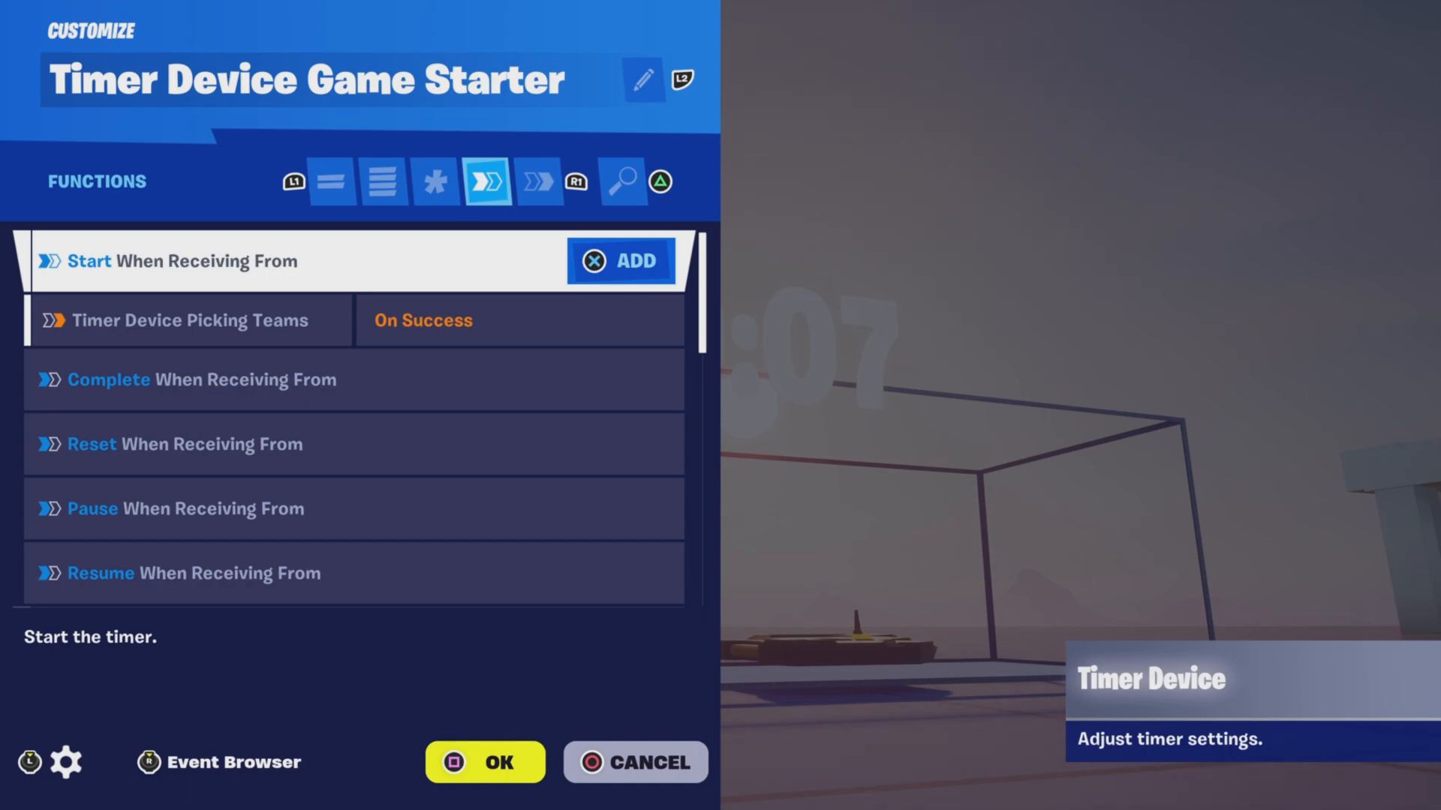
Look through the Game Starter timer's events from On Success to On Cleared, and close its settings
key("e")
key("Down")
key("Down")
key("Down")
key("Down")
key("Down")
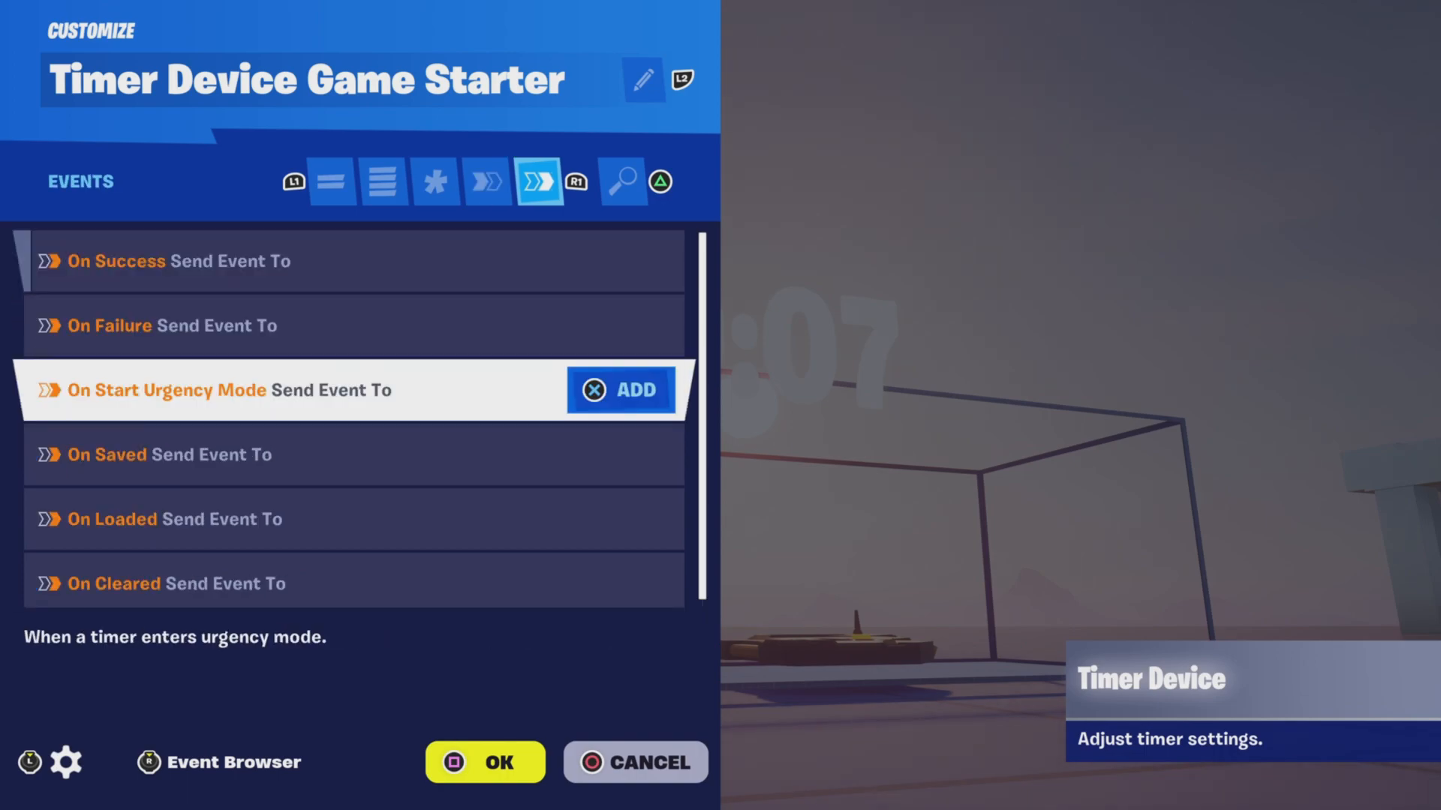
key("Escape")
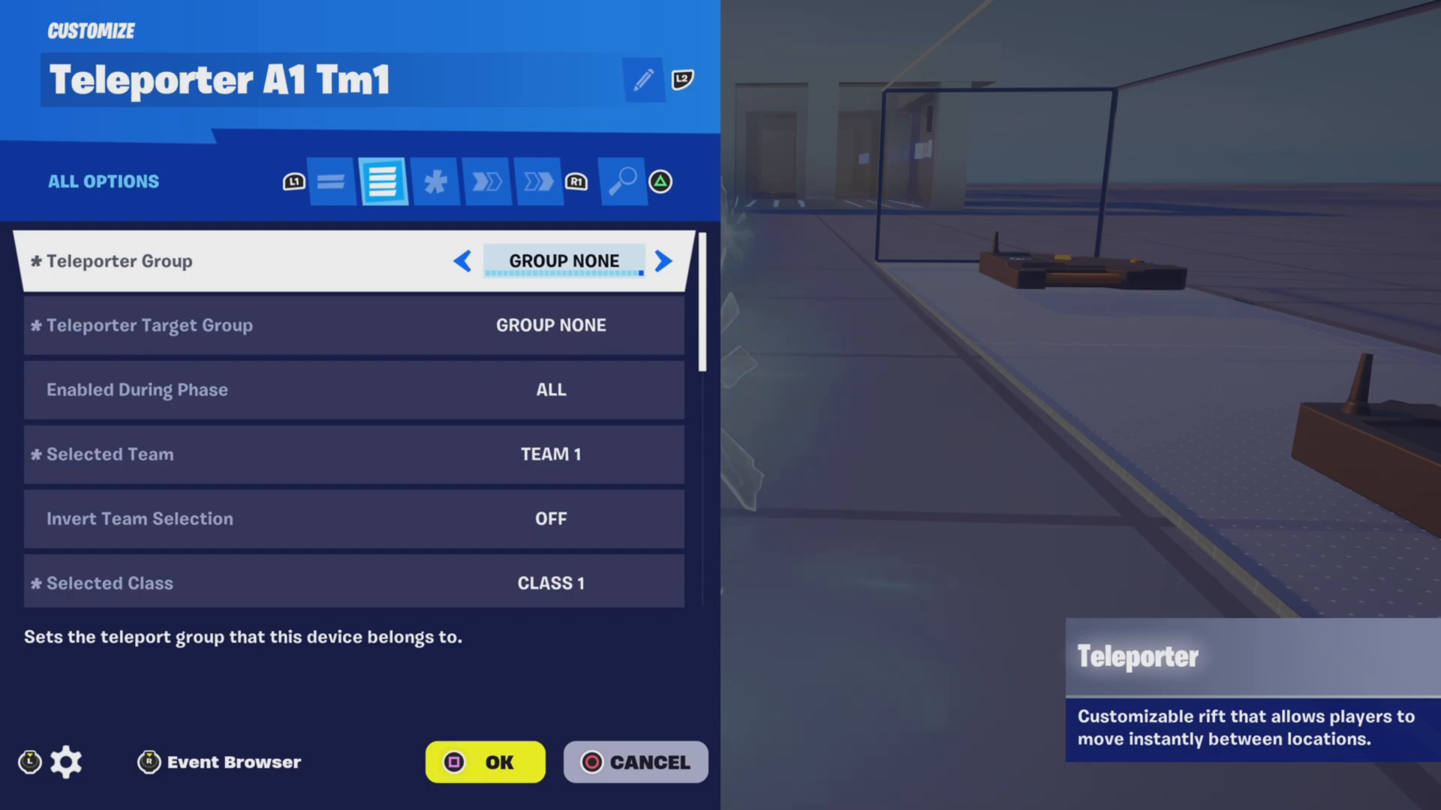
Examine Teleporter A1 Tm1's group, phase, team and class options from Teleporter Group to Selected Class
key("Down")
key("Down")
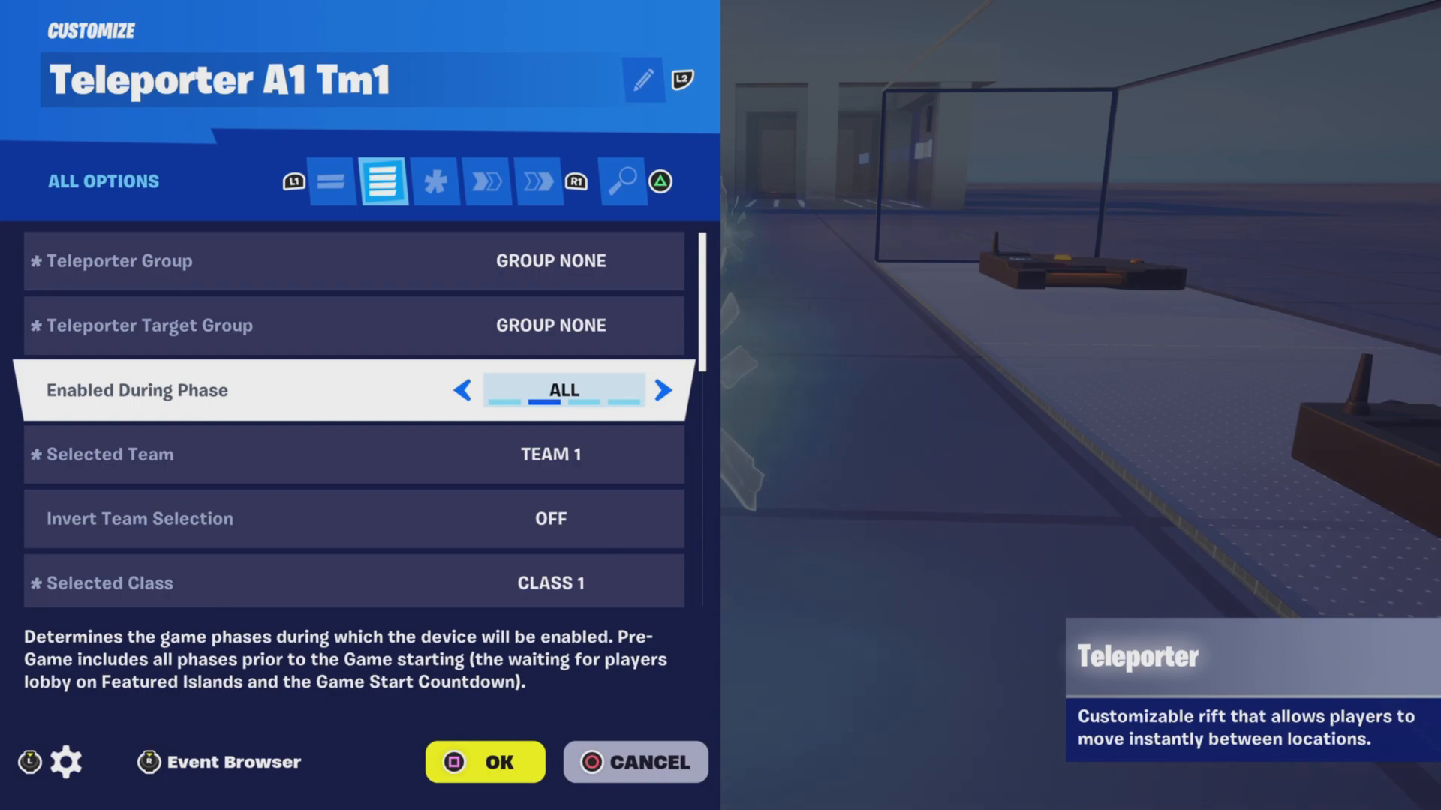
key("Down")
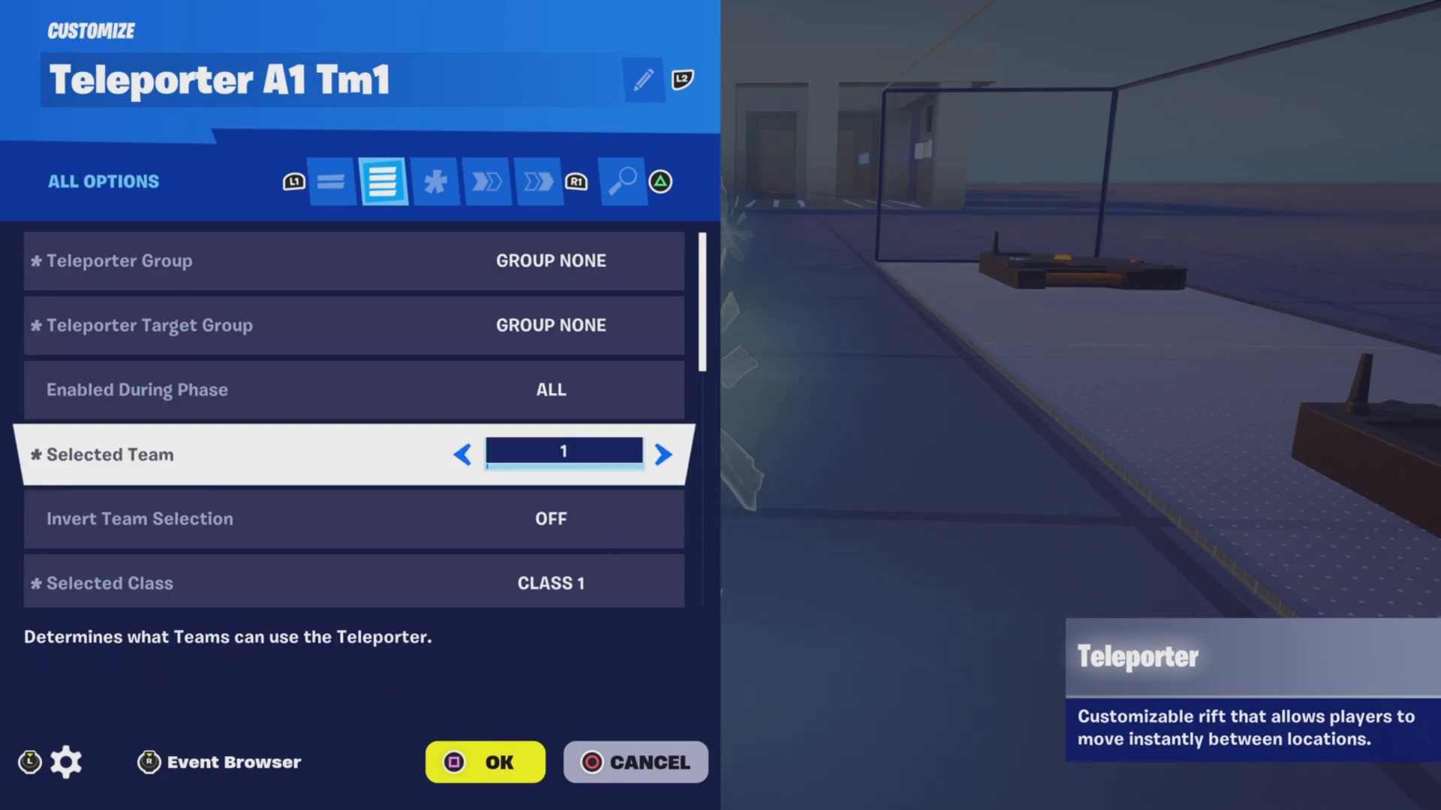
key("Down")
key("Down")
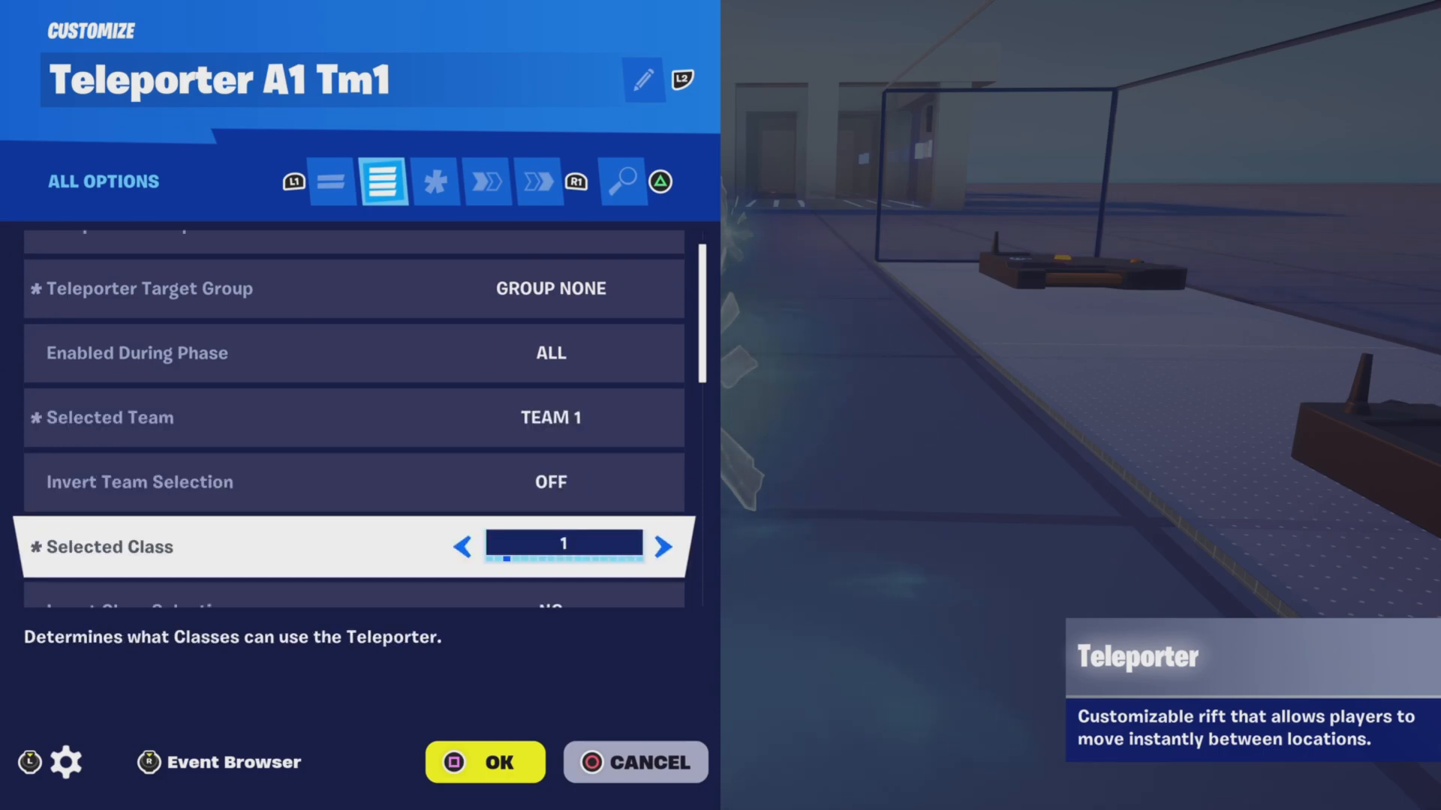
Examine Teleporter A1 Tm1's options from Invert Class Selection to Conserve Momentum
key("Down")
key("Down")
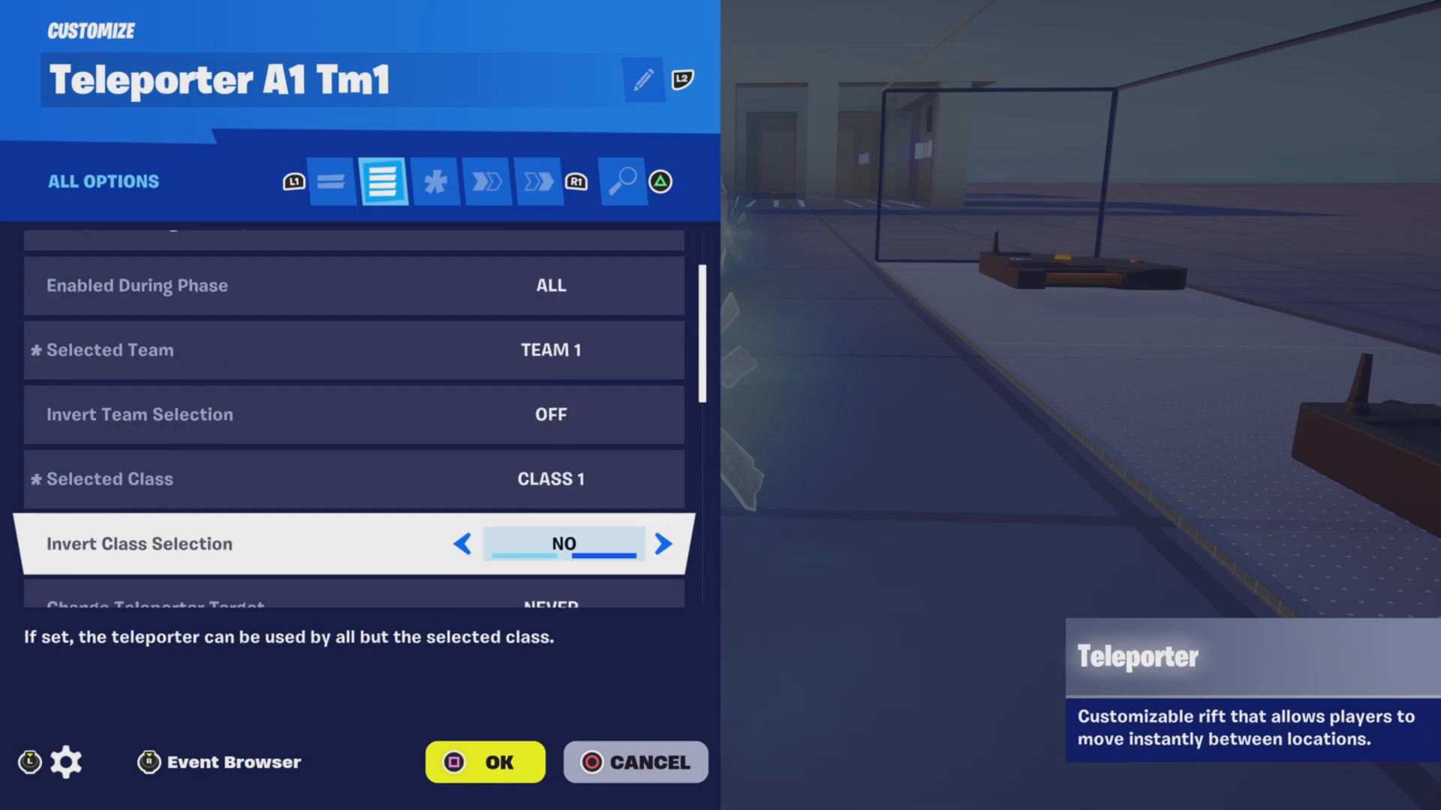
key("Down")
key("Down")
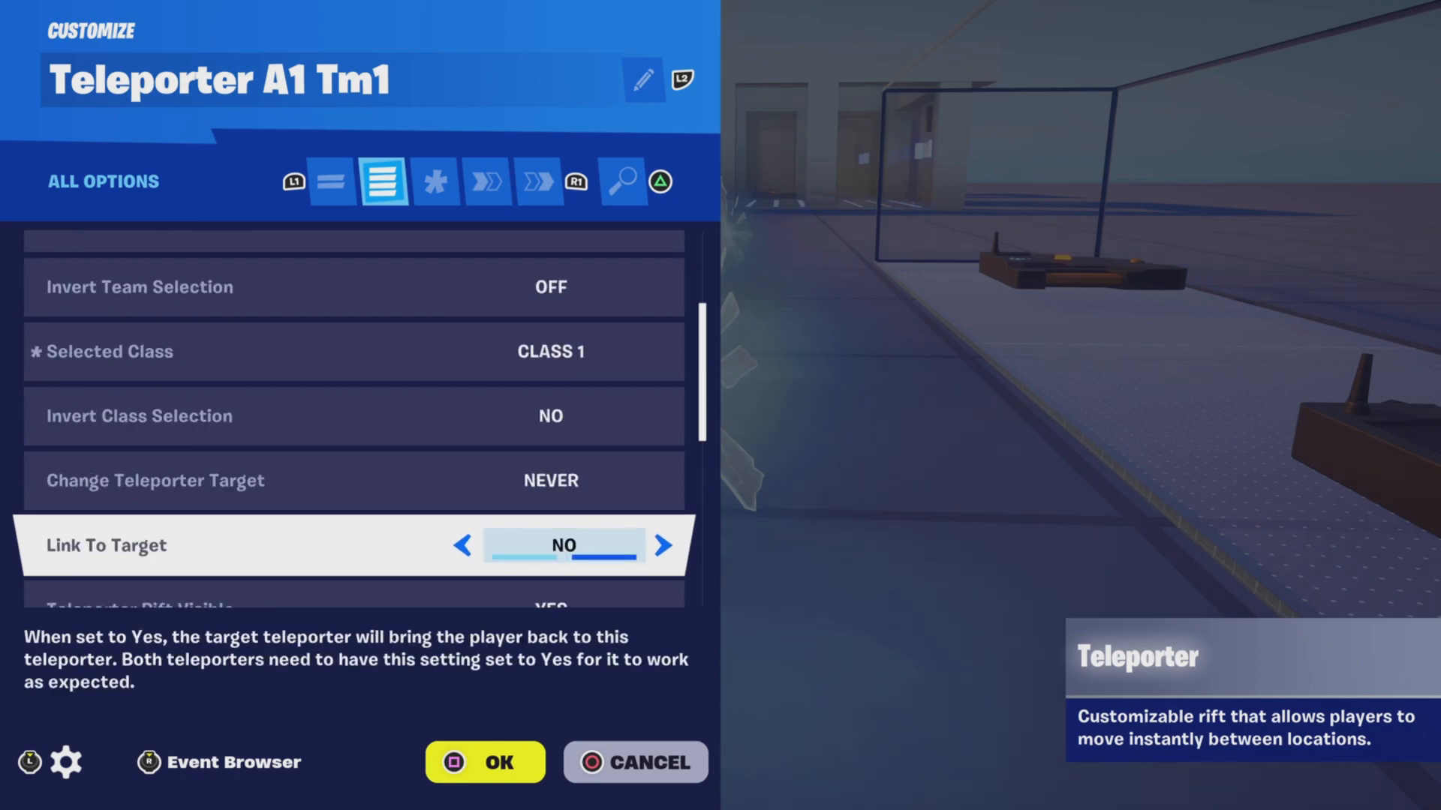
key("Down")
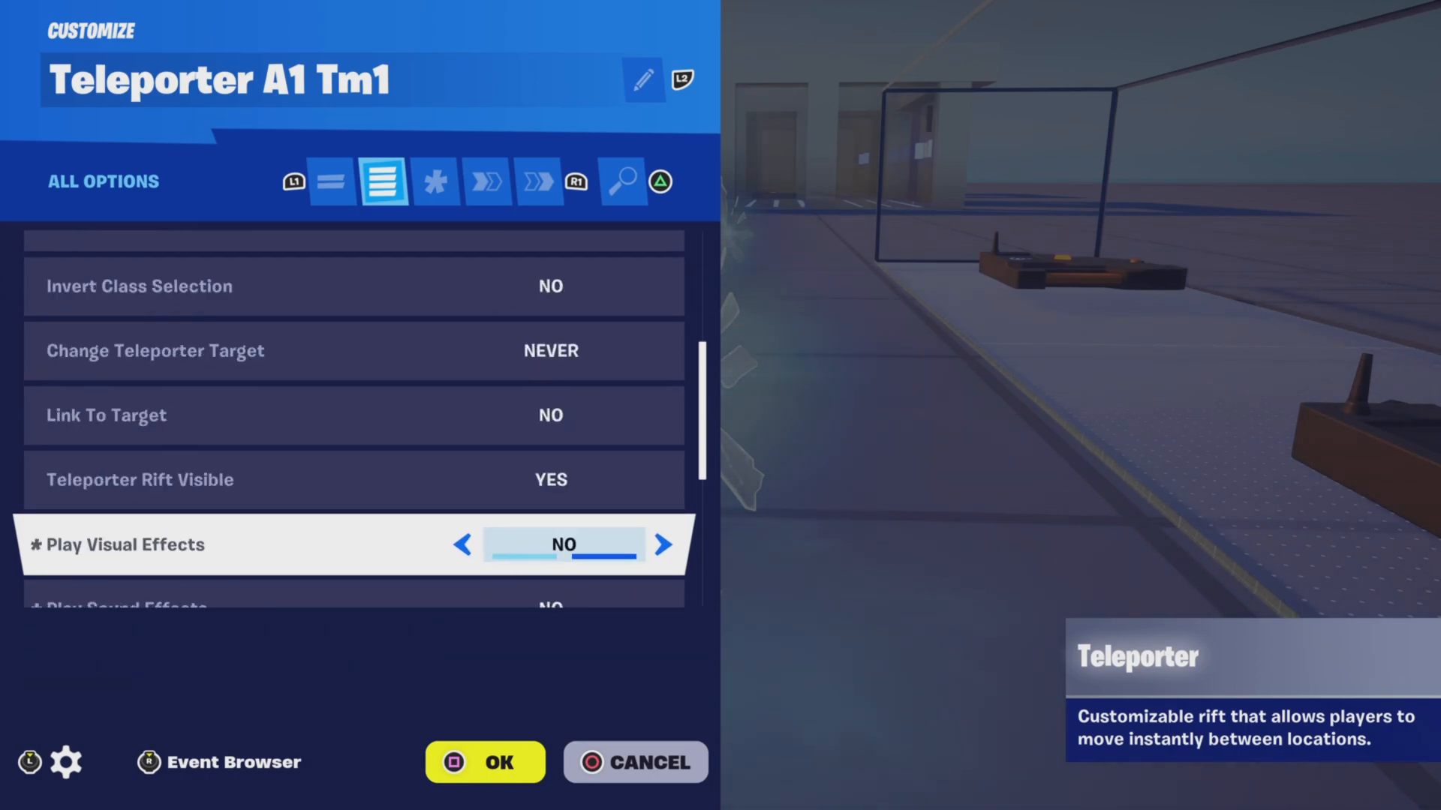
key("Down")
key("Down")
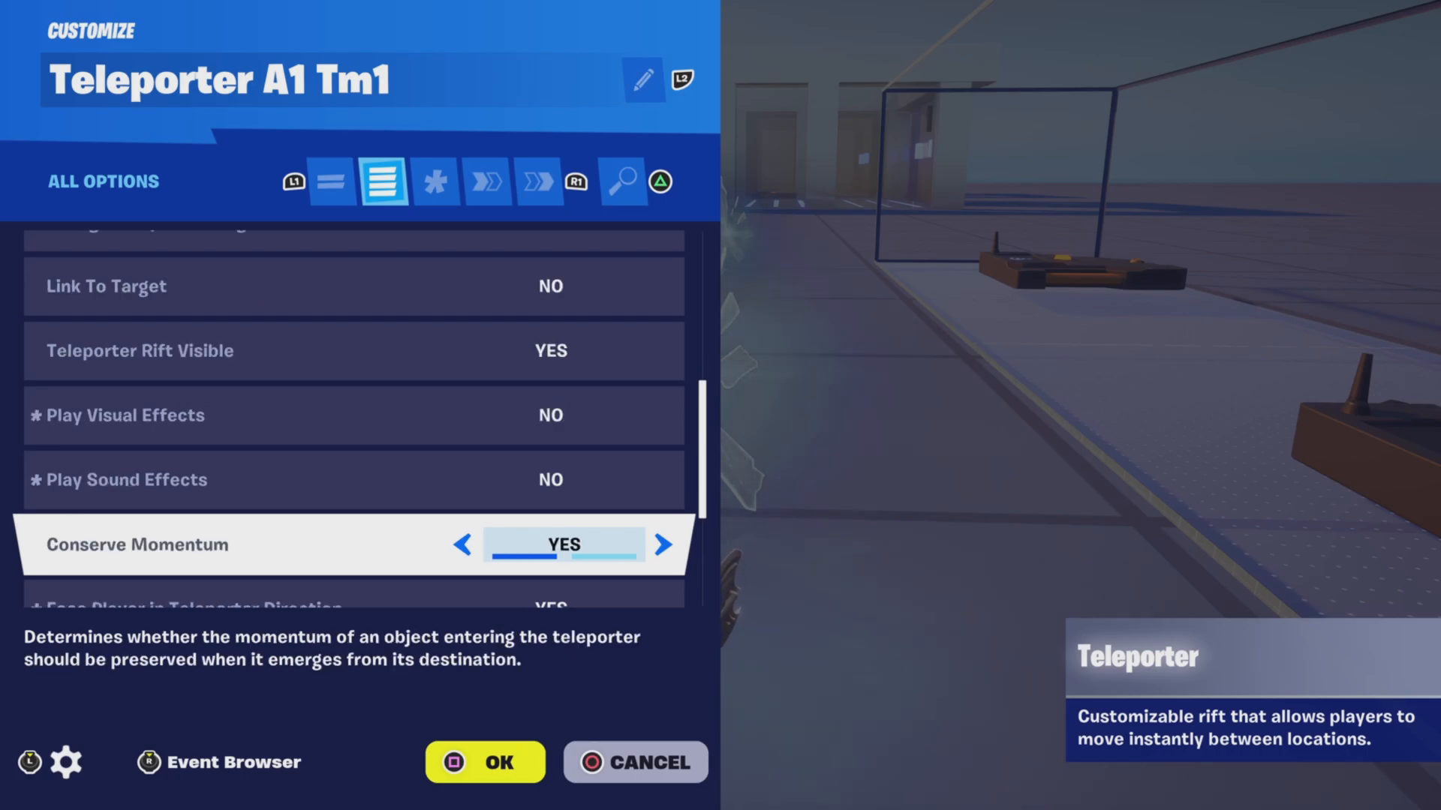
Go back over Teleporter A1 Tm1's options from Face Player in Teleporter Direction up to Teleporter Rift Visible
key("Down")
key("Up")
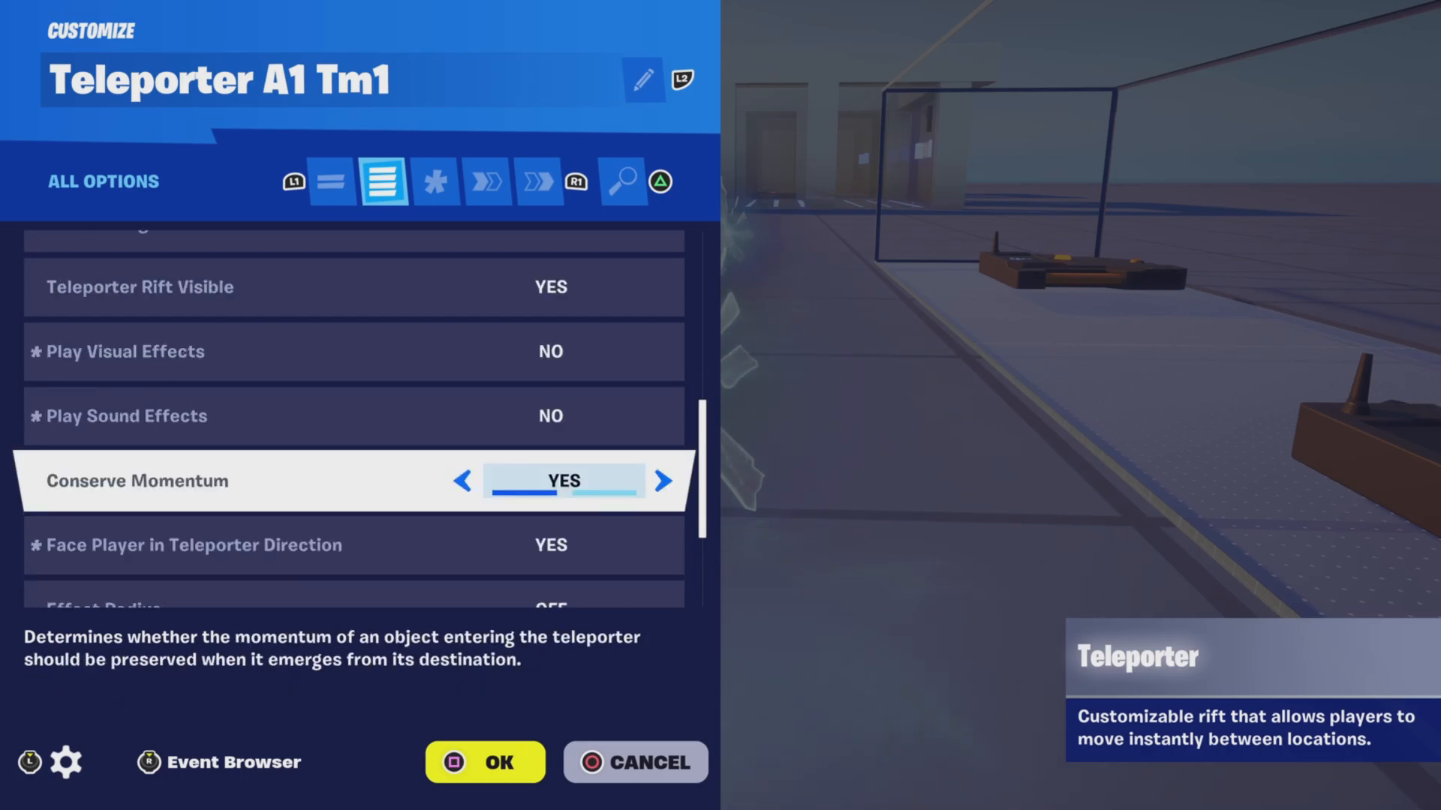
key("Up")
key("Up")
key("Up")
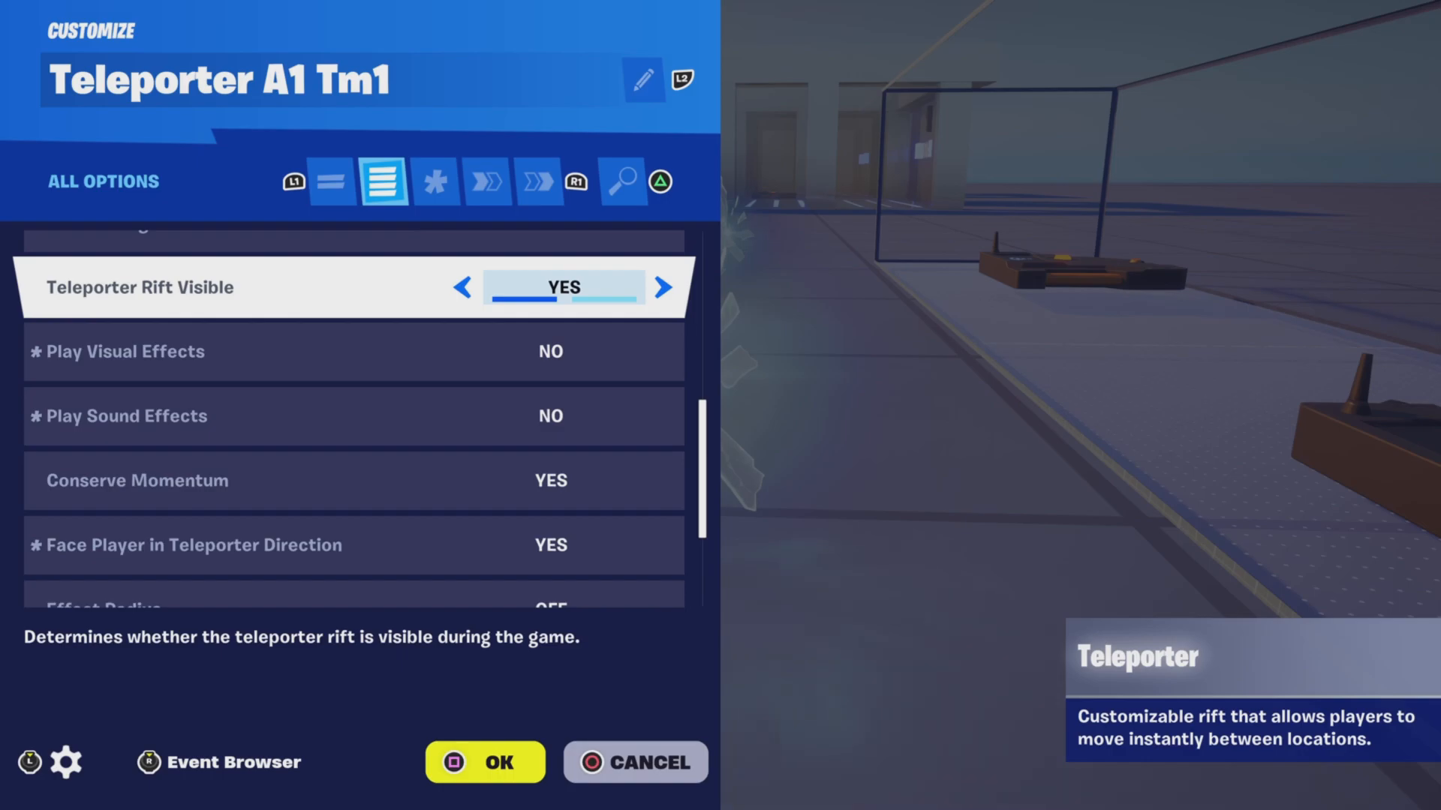
Look through Teleporter A1 Tm1's options from Play Visual Effects to Skydive After Teleport
key("Down")
key("Down")
key("Down")
key("Down")
key("Down")
key("Down")
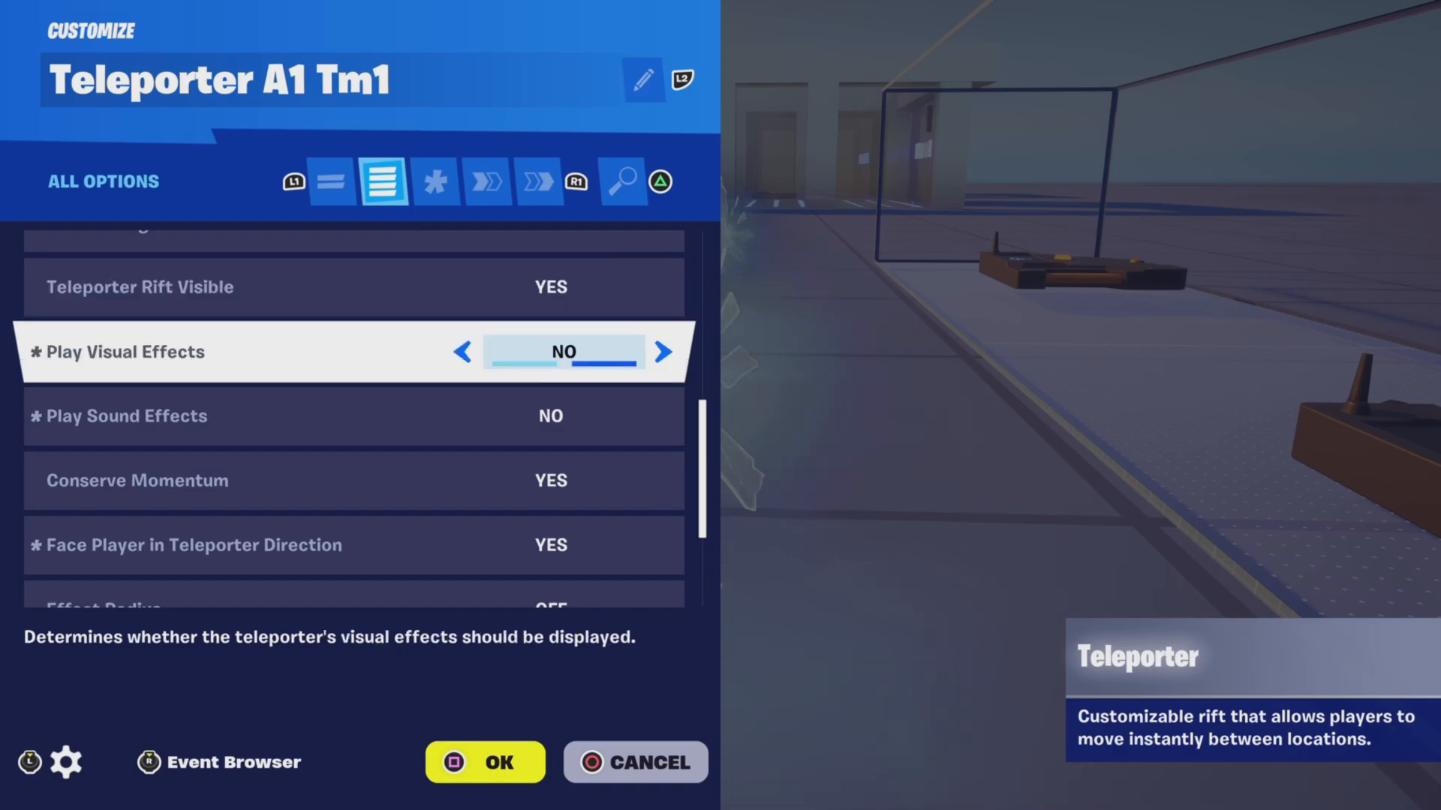
key("Down")
key("Down")
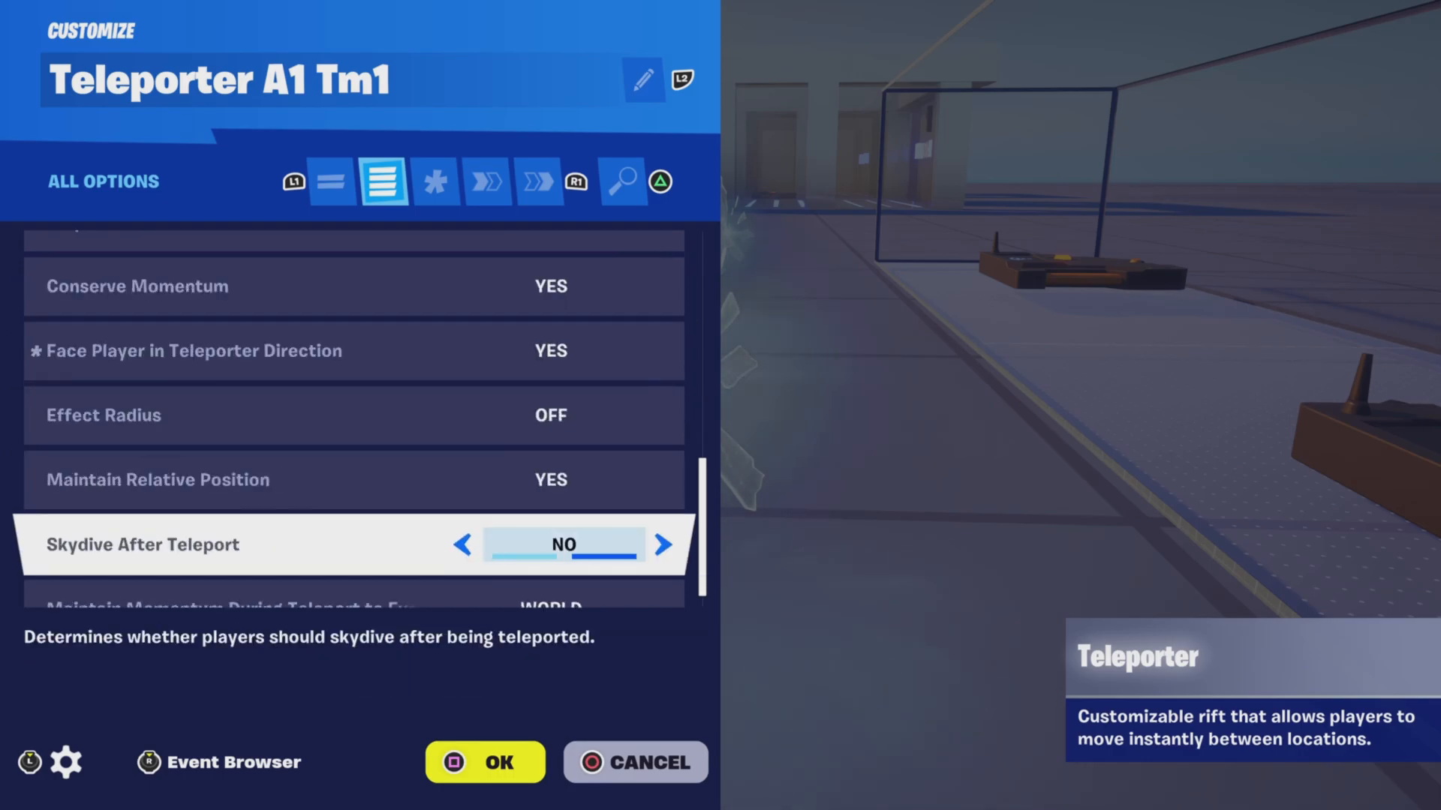
Examine Teleporter A1 Tm1's Teleport function binding to MutZone Area 1's On Player Entering Zone
key("Tab")
key("Tab")
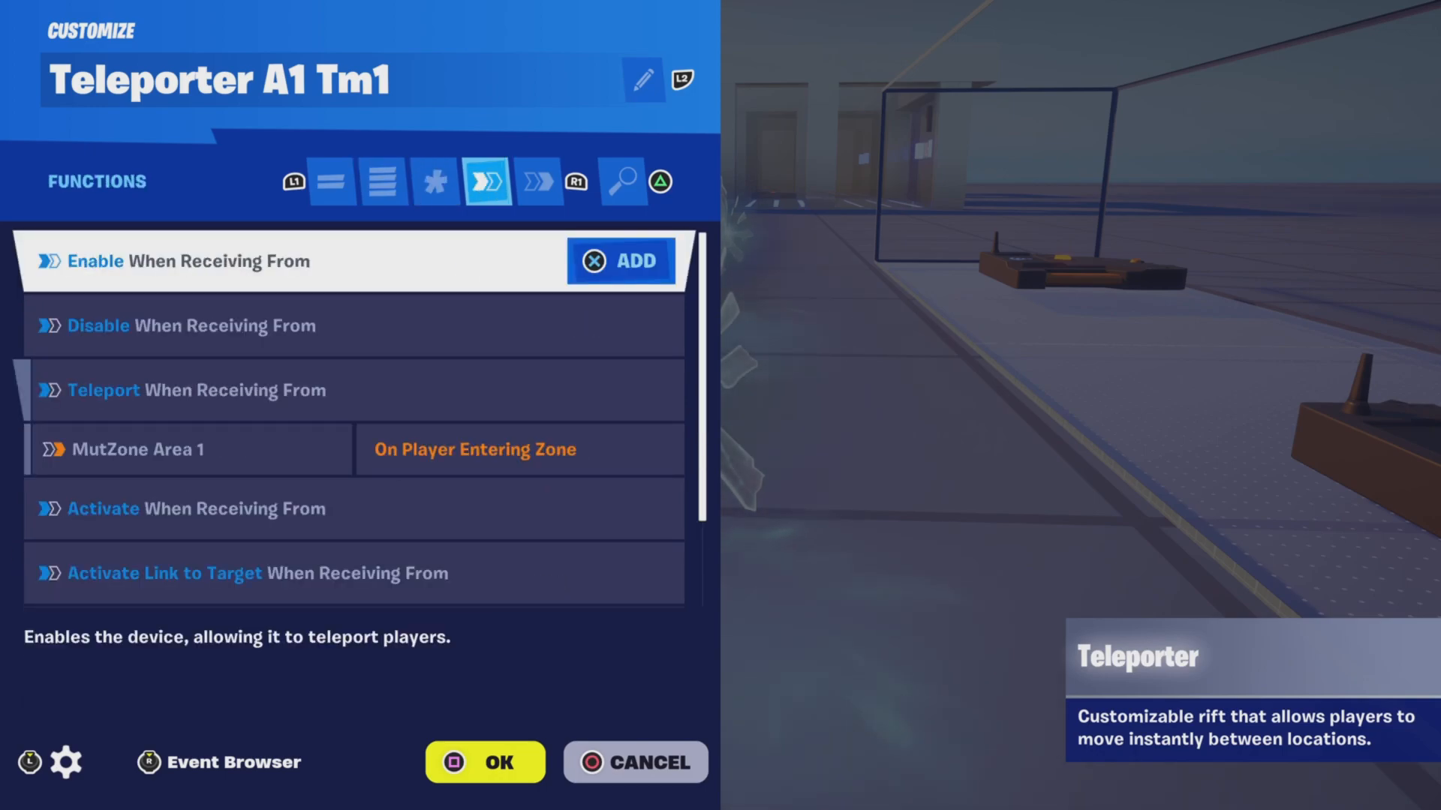
key("Down")
key("Down")
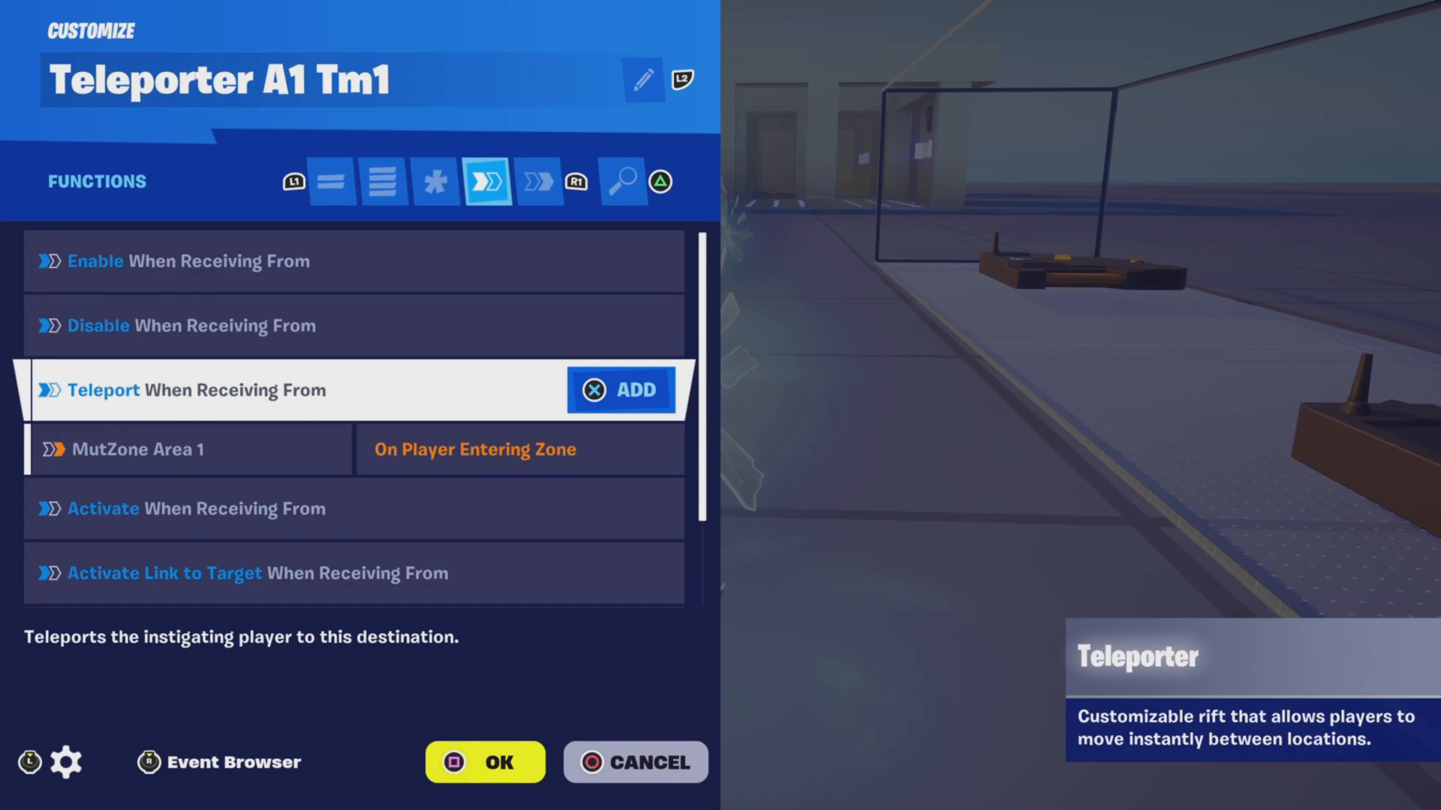
Look through Teleporter A1 Tm1's remaining functions and its On Enter and On Teleported events, and close its settings
key("Down")
key("Down")
key("Down")
key("Down")
key("Down")
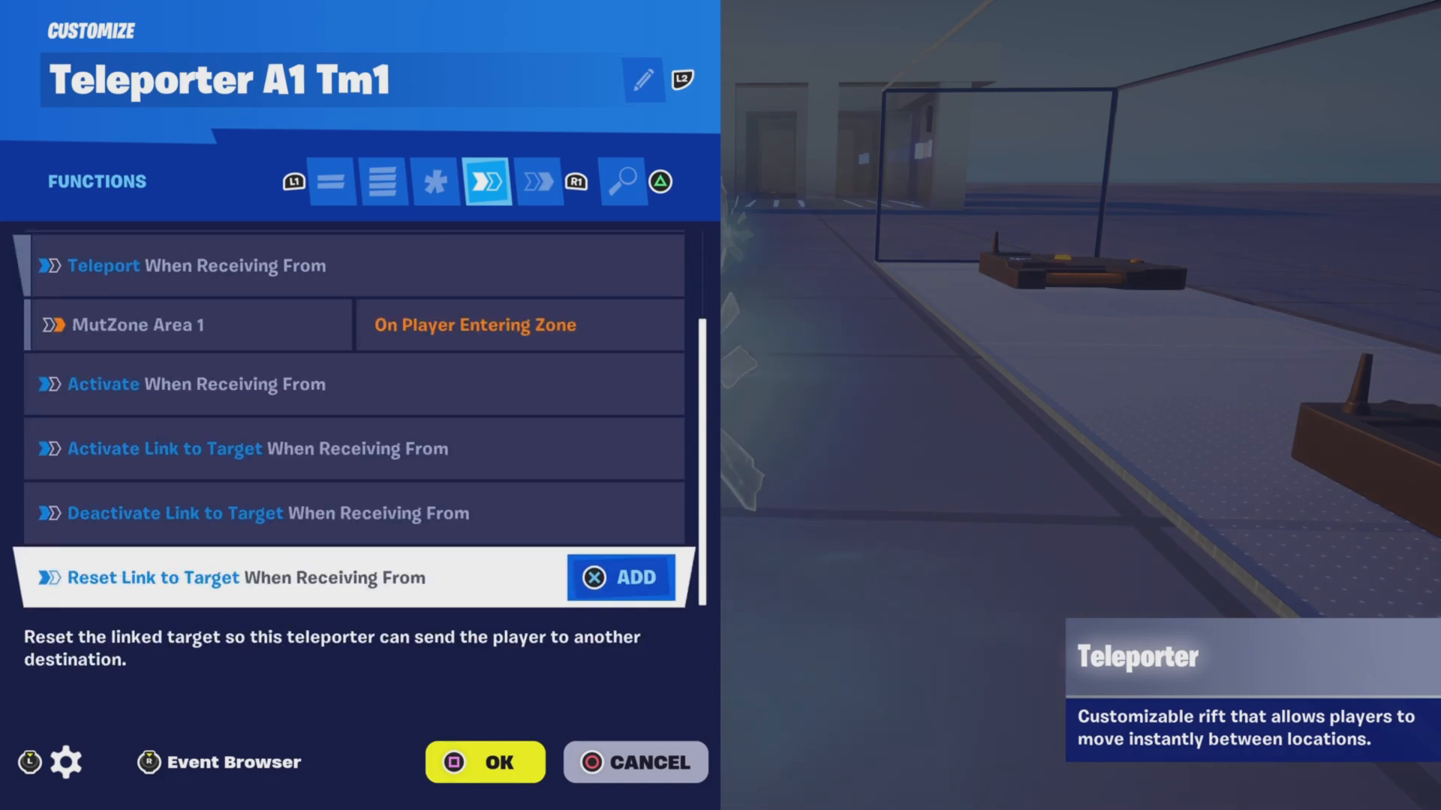
key("e")
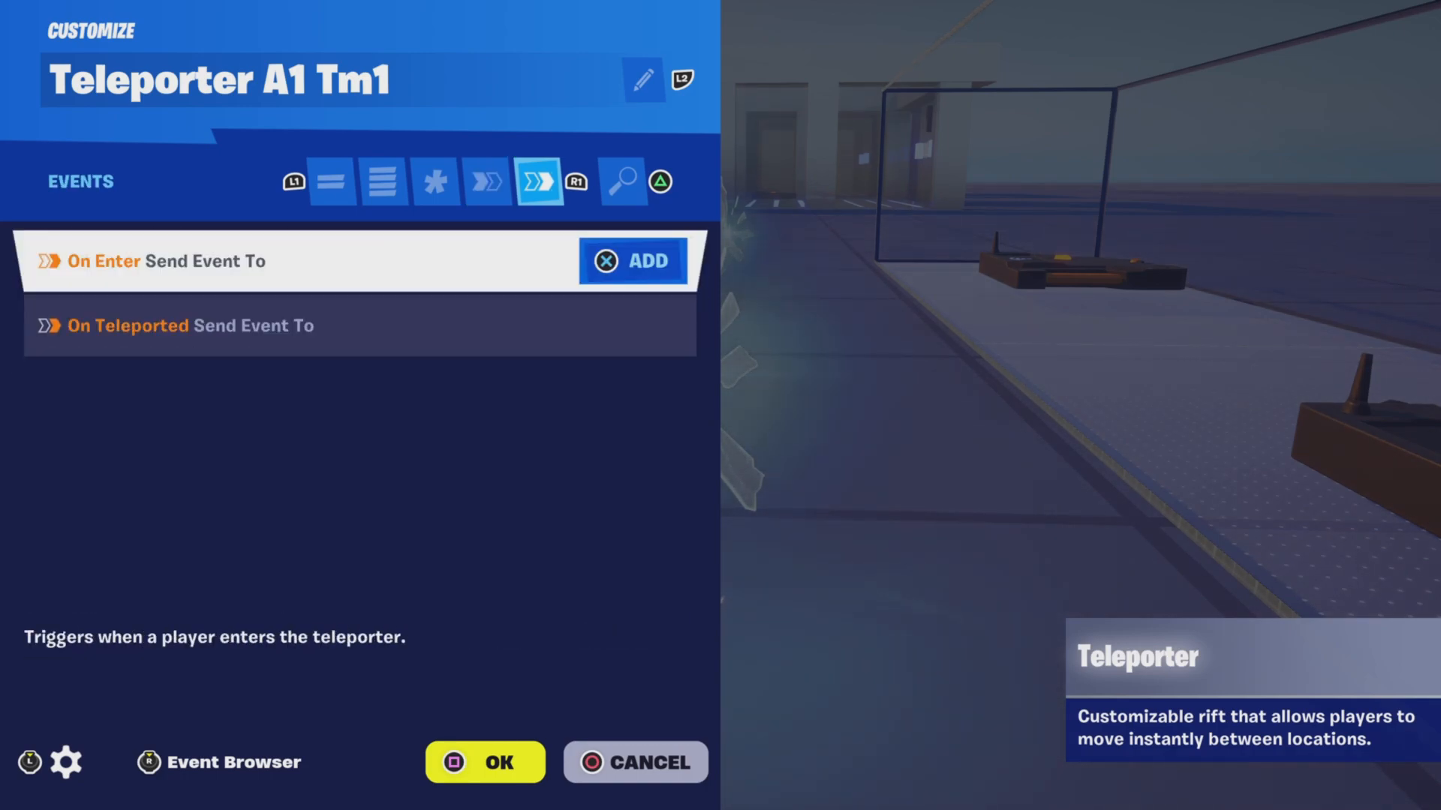
key("Escape")
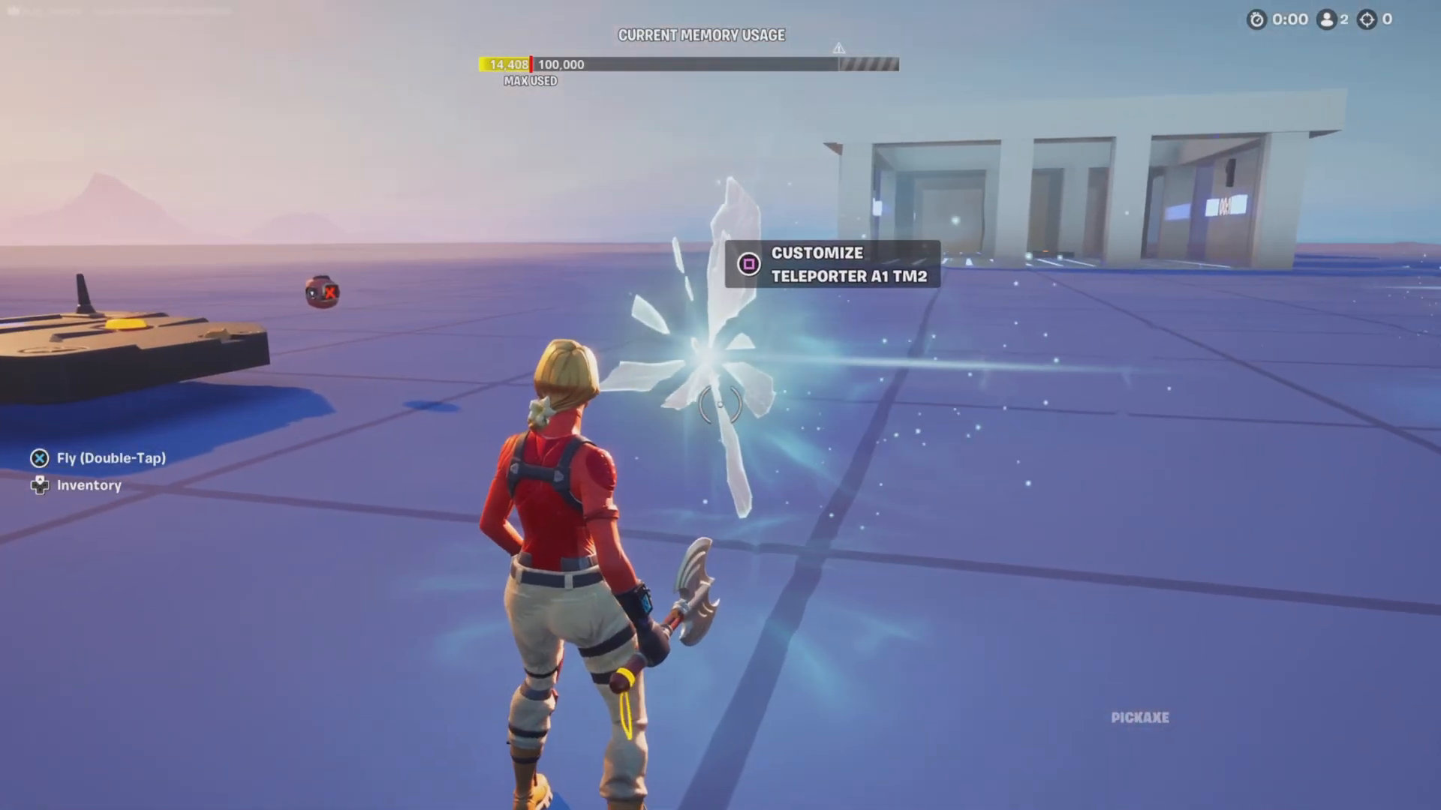
Open Teleporter A1 Tm2's settings and examine its options from Teleporter Group to Selected Class
key("e")
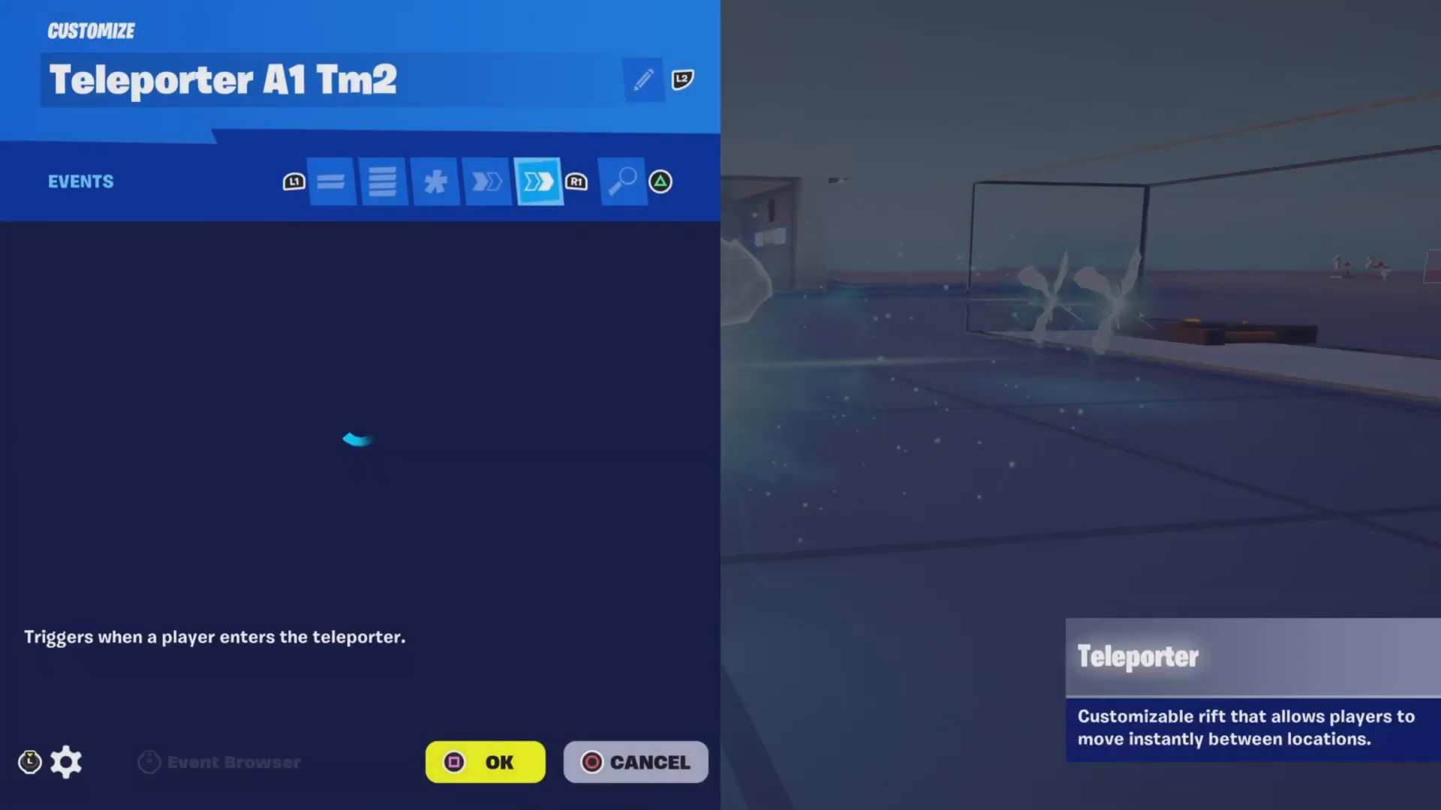
key("Down")
key("Down")
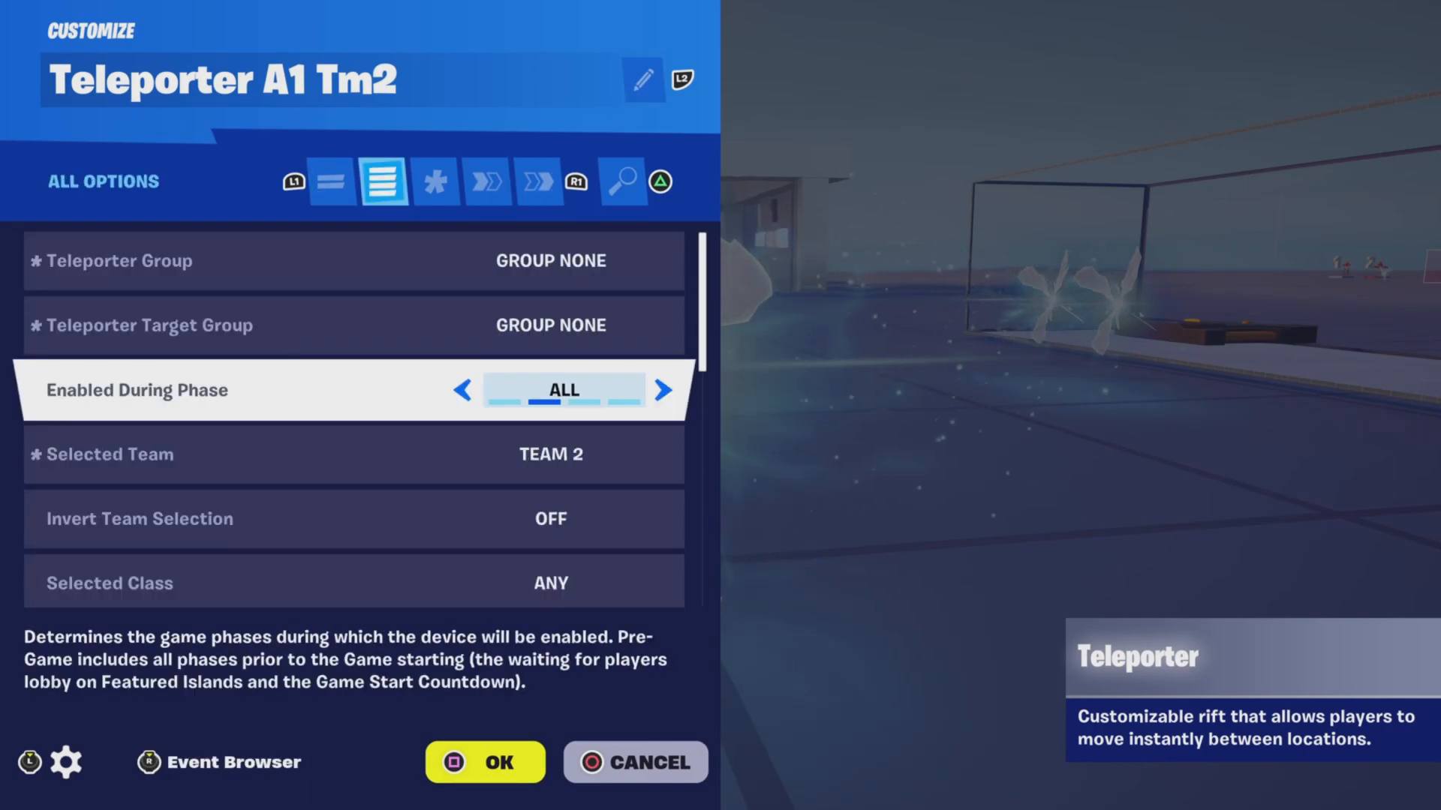
key("Down")
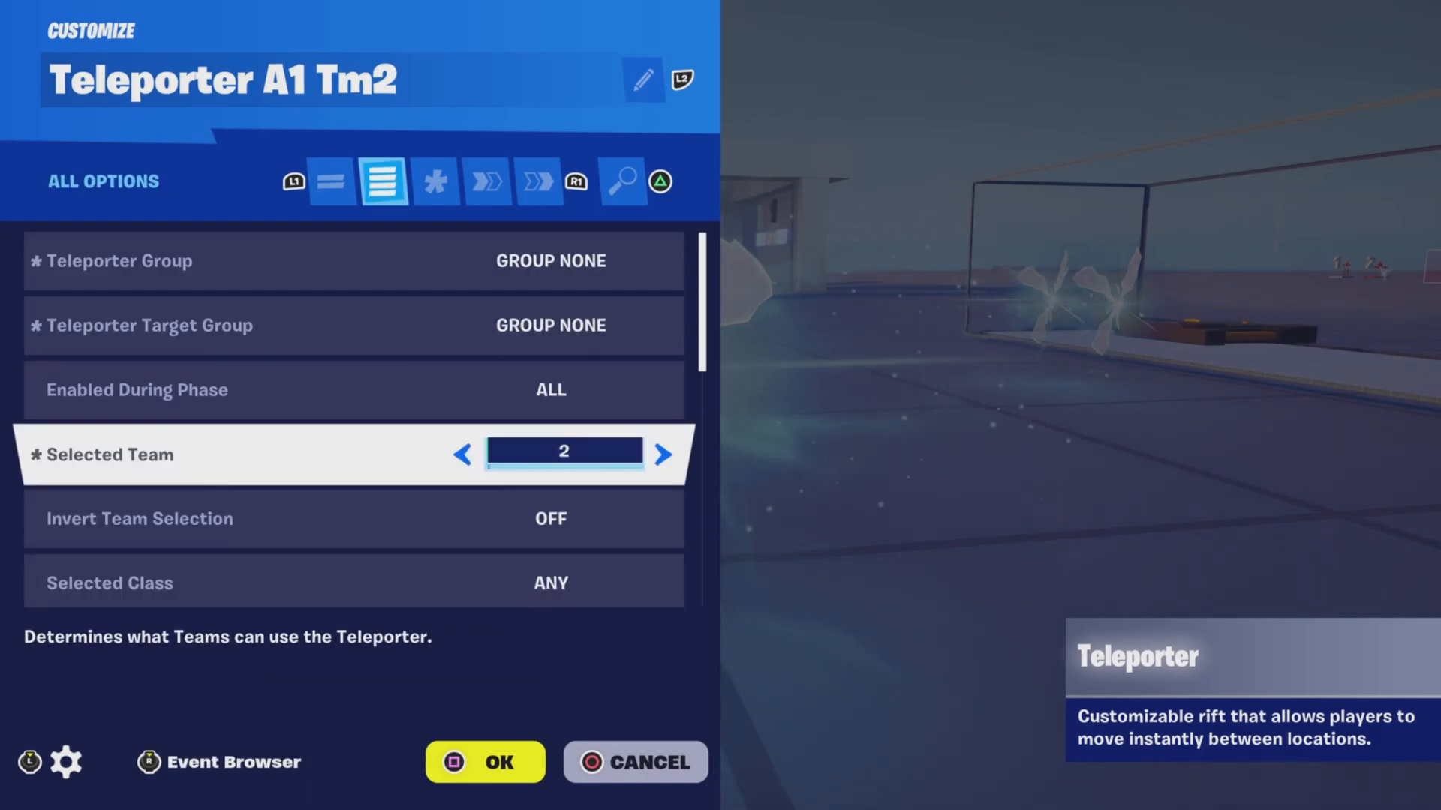
key("Down")
key("Down")
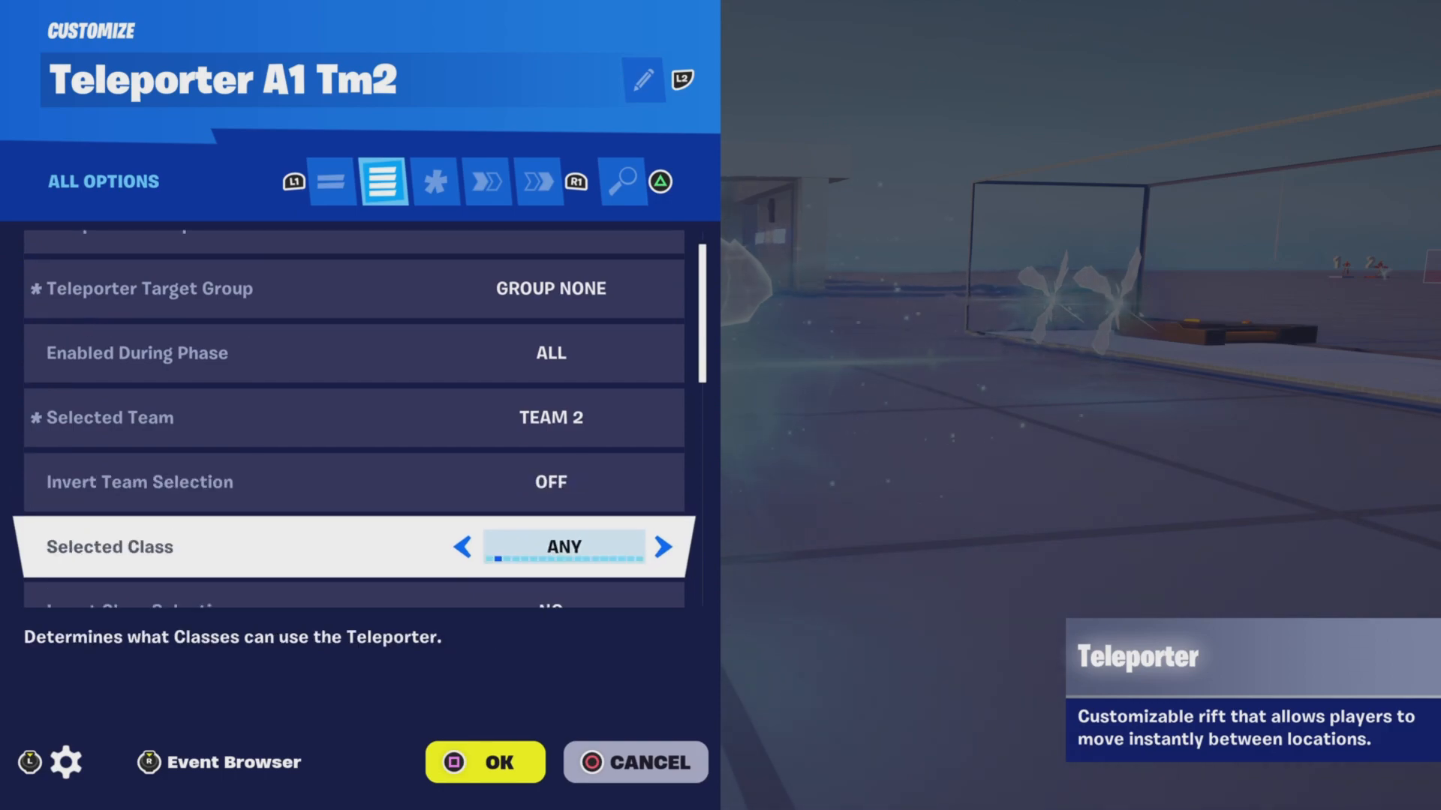
Examine Teleporter A1 Tm2's options from Invert Class Selection to Play Visual Effects
key("Down")
key("Down")
key("Down")
key("Down")
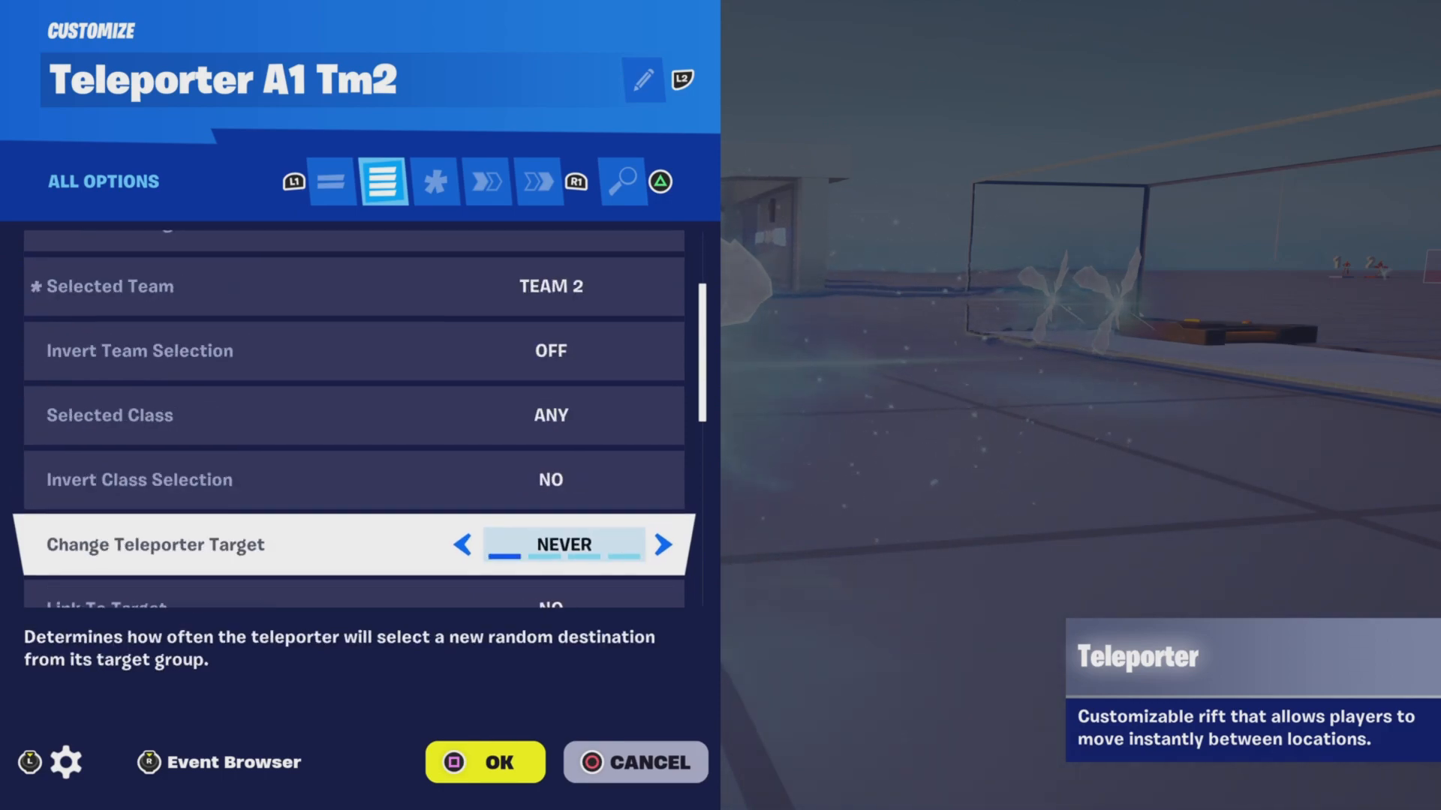
key("Down")
key("Down")
key("Down")
key("Down")
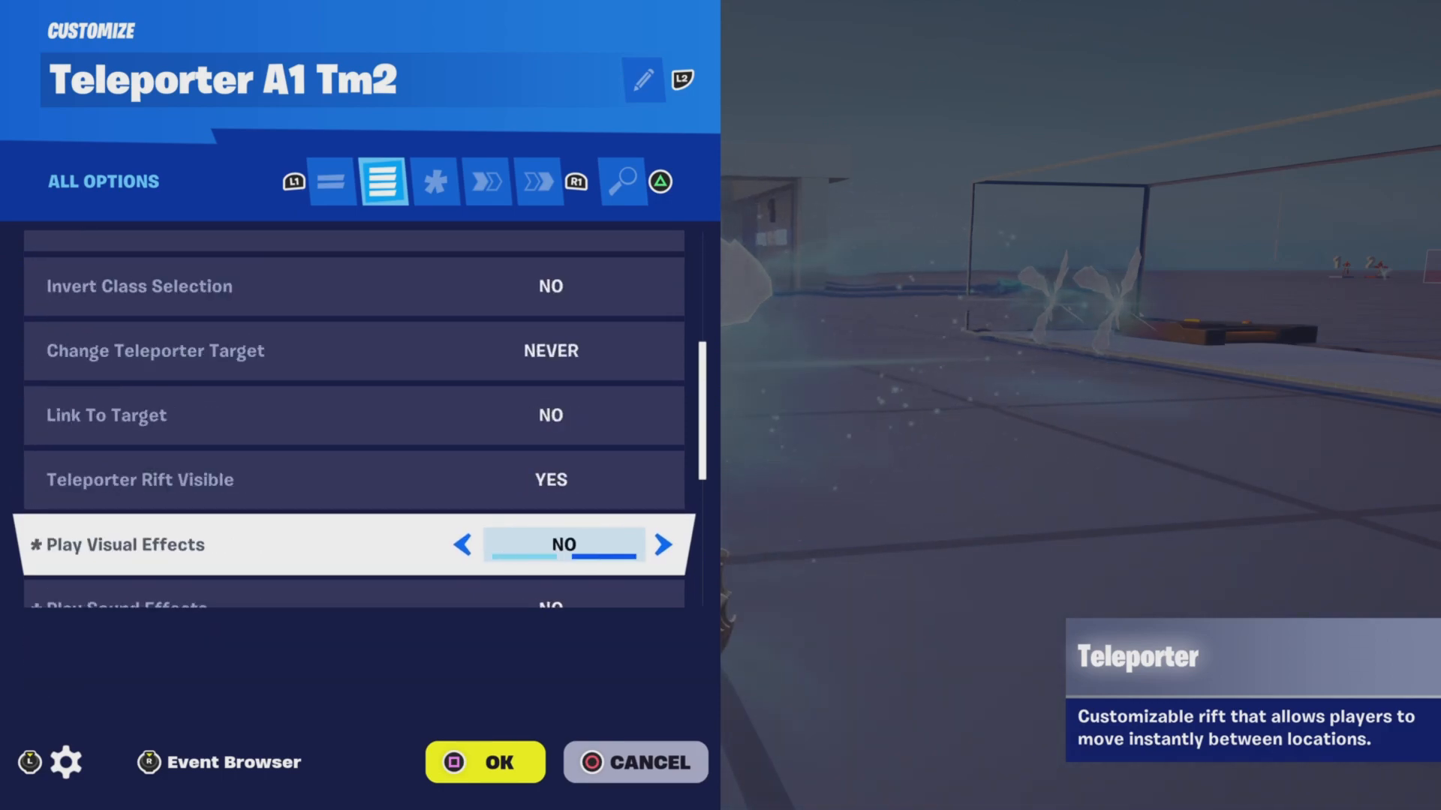
Look through Teleporter A1 Tm2's last options, from Play Sound Effects to Maintain Momentum During Teleport to Event
key("Down")
key("Down")
key("Down")
key("Down")
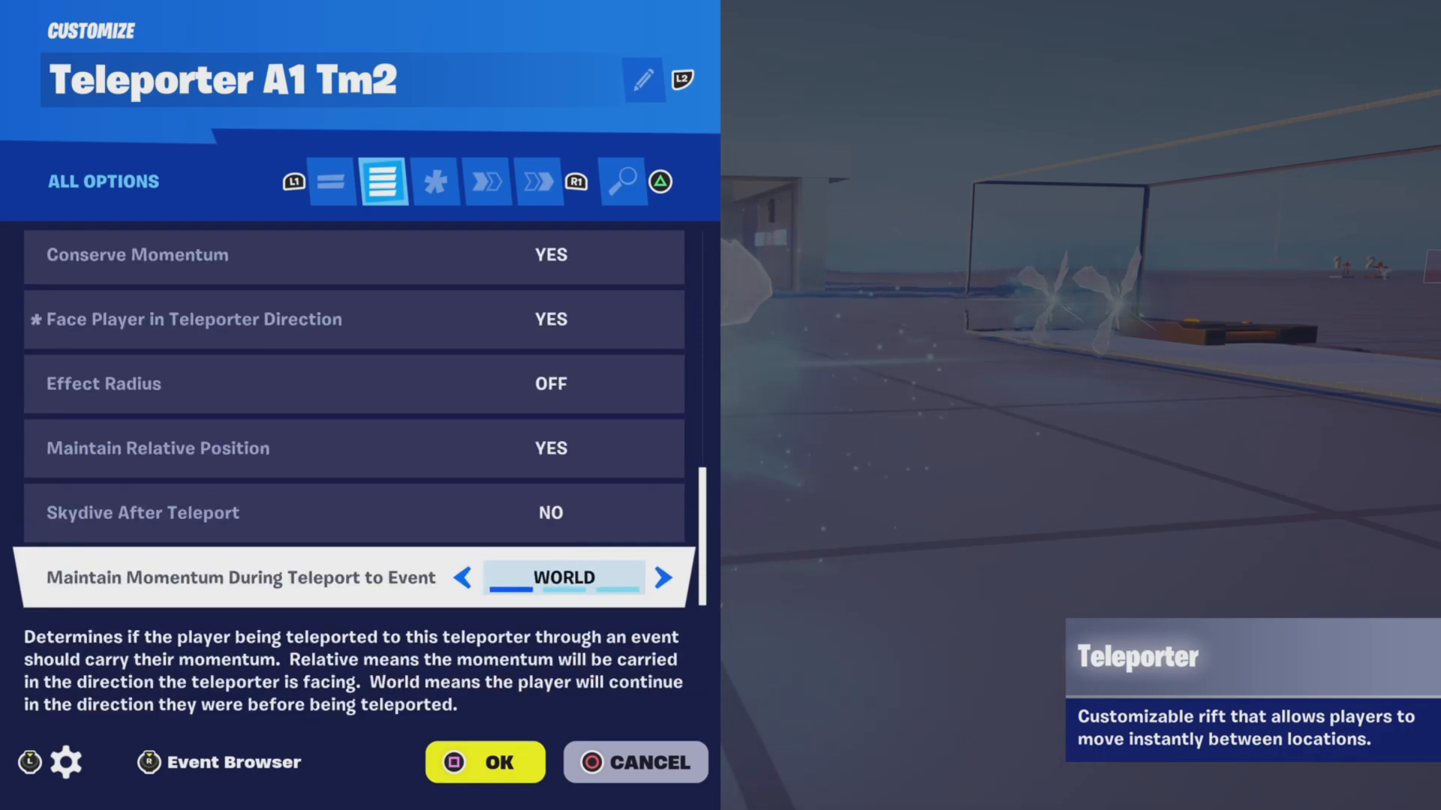
Look through Teleporter A1 Tm2's functions and events, including its Teleport link from MutZone Area 1, and close its settings
key("e")
key("e")
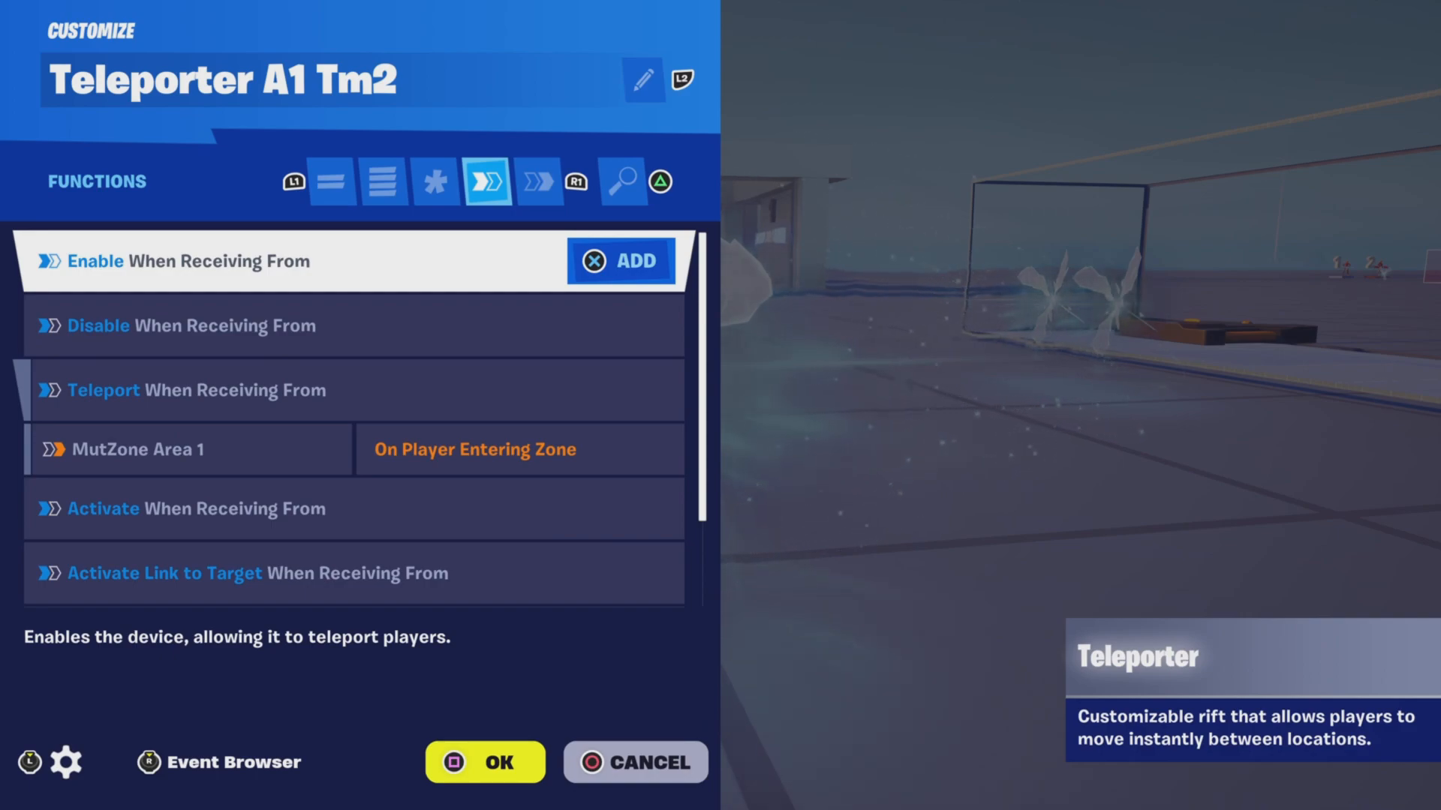
key("Down")
key("Down")
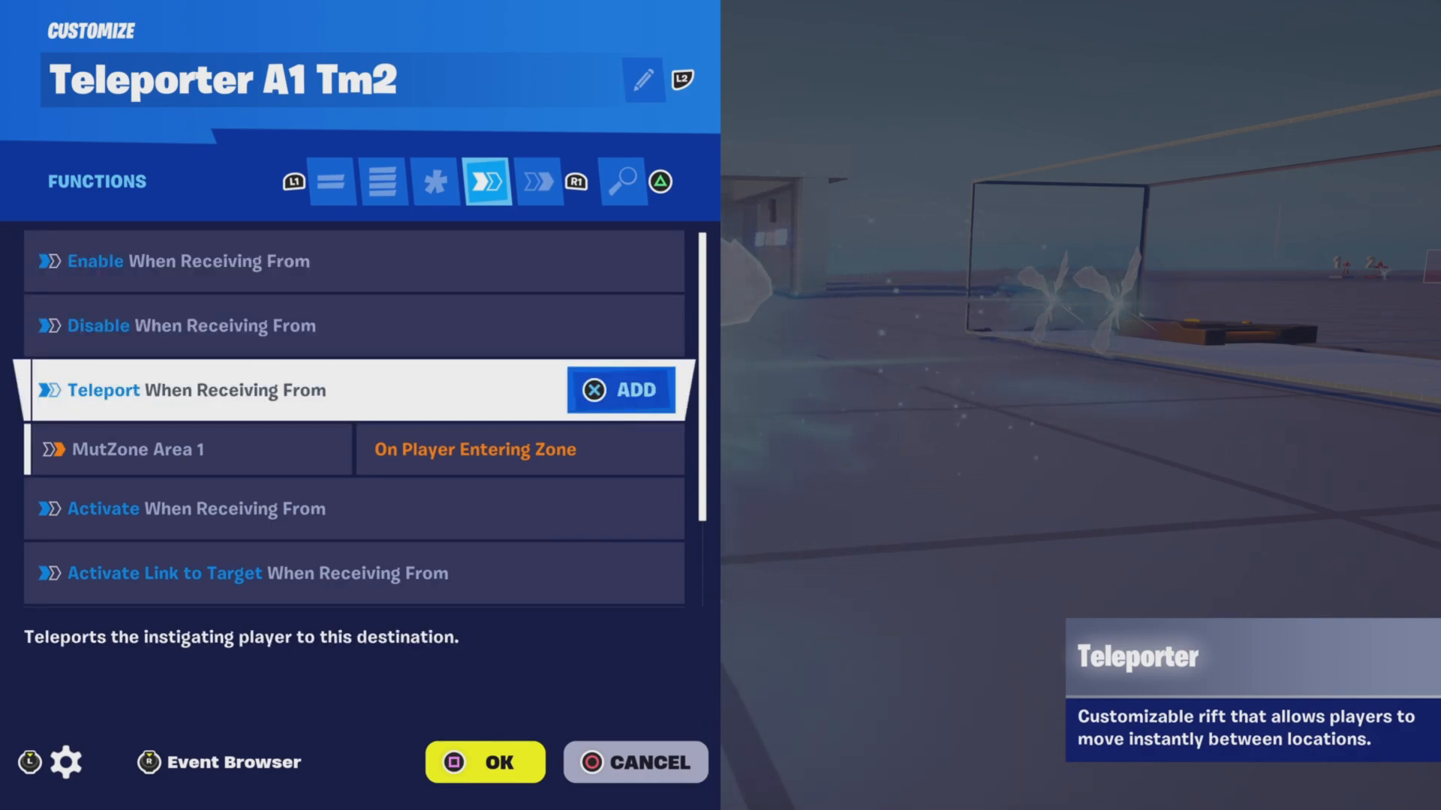
key("Down")
key("Down")
key("Down")
key("Down")
key("e")
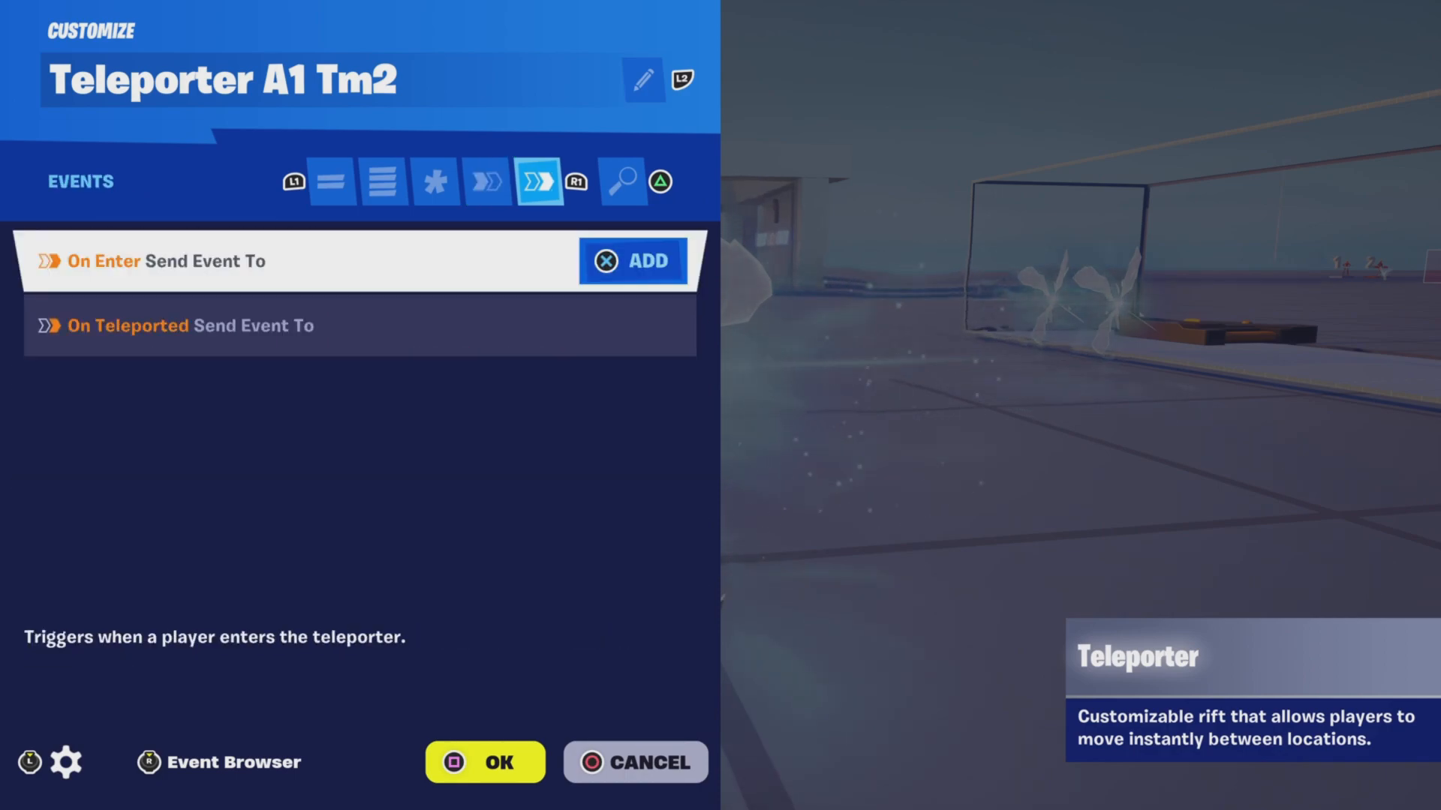
key("Escape")
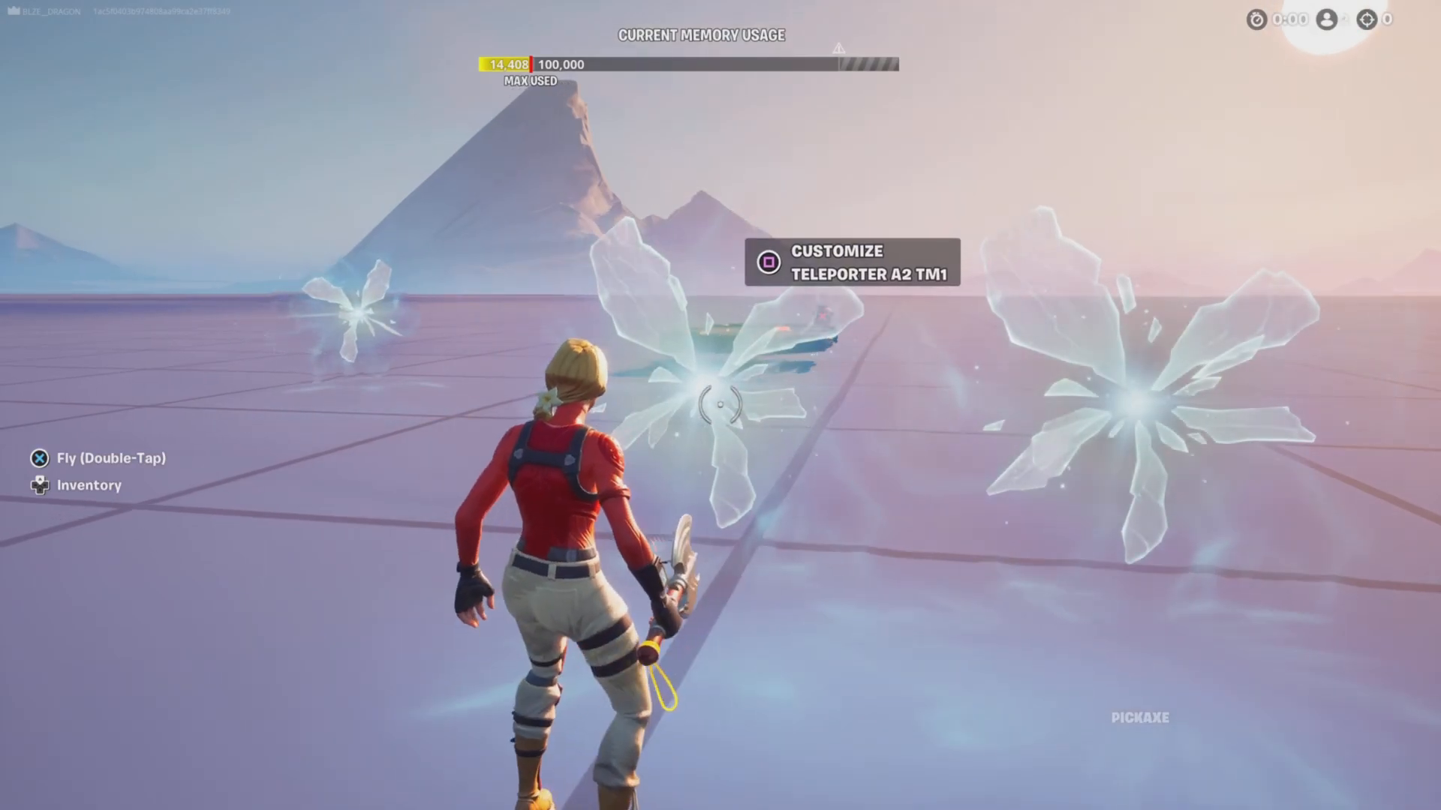
Open Teleporter A2 TM1's settings and examine its options from Teleporter Group to Selected Team
key("e")
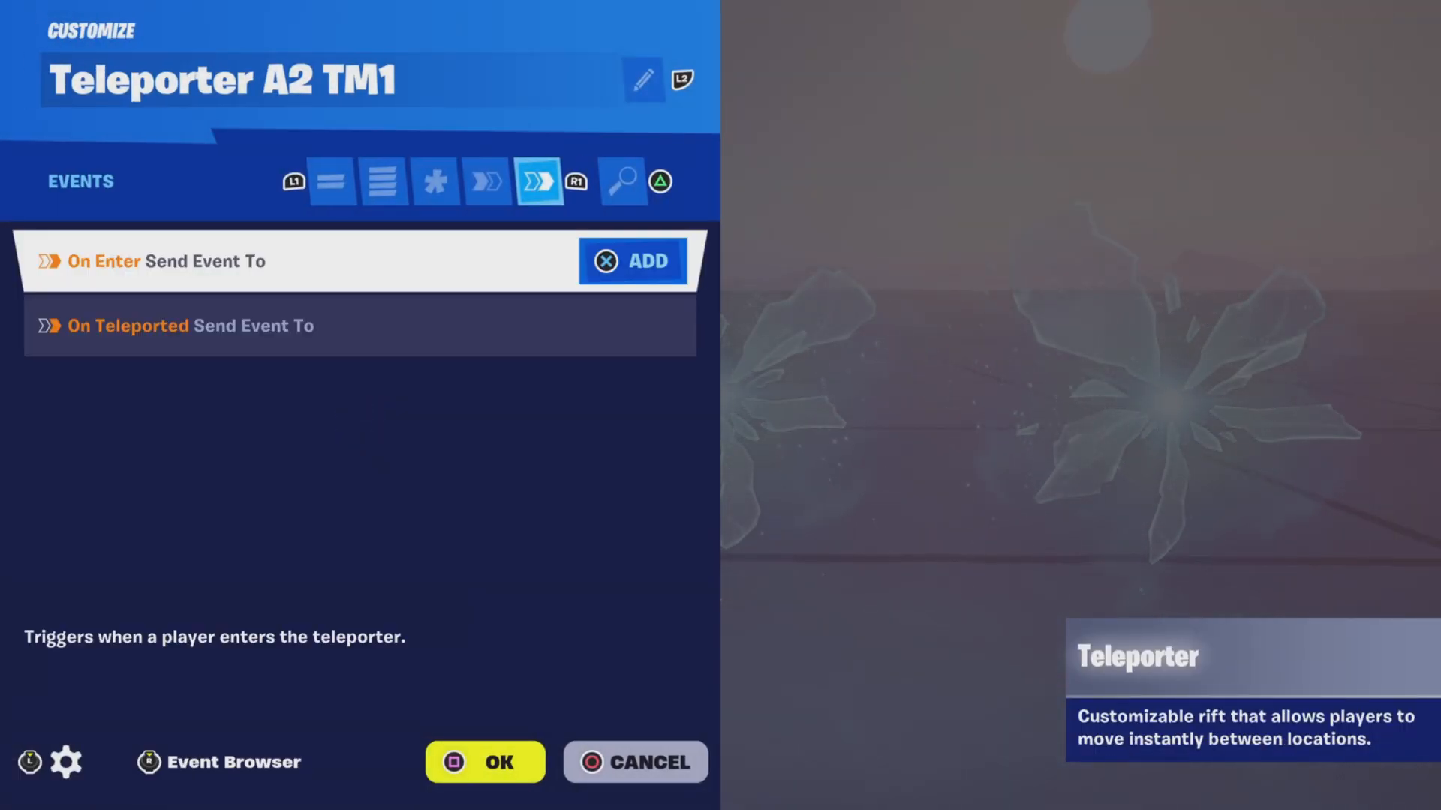
key("q")
key("q")
key("q")
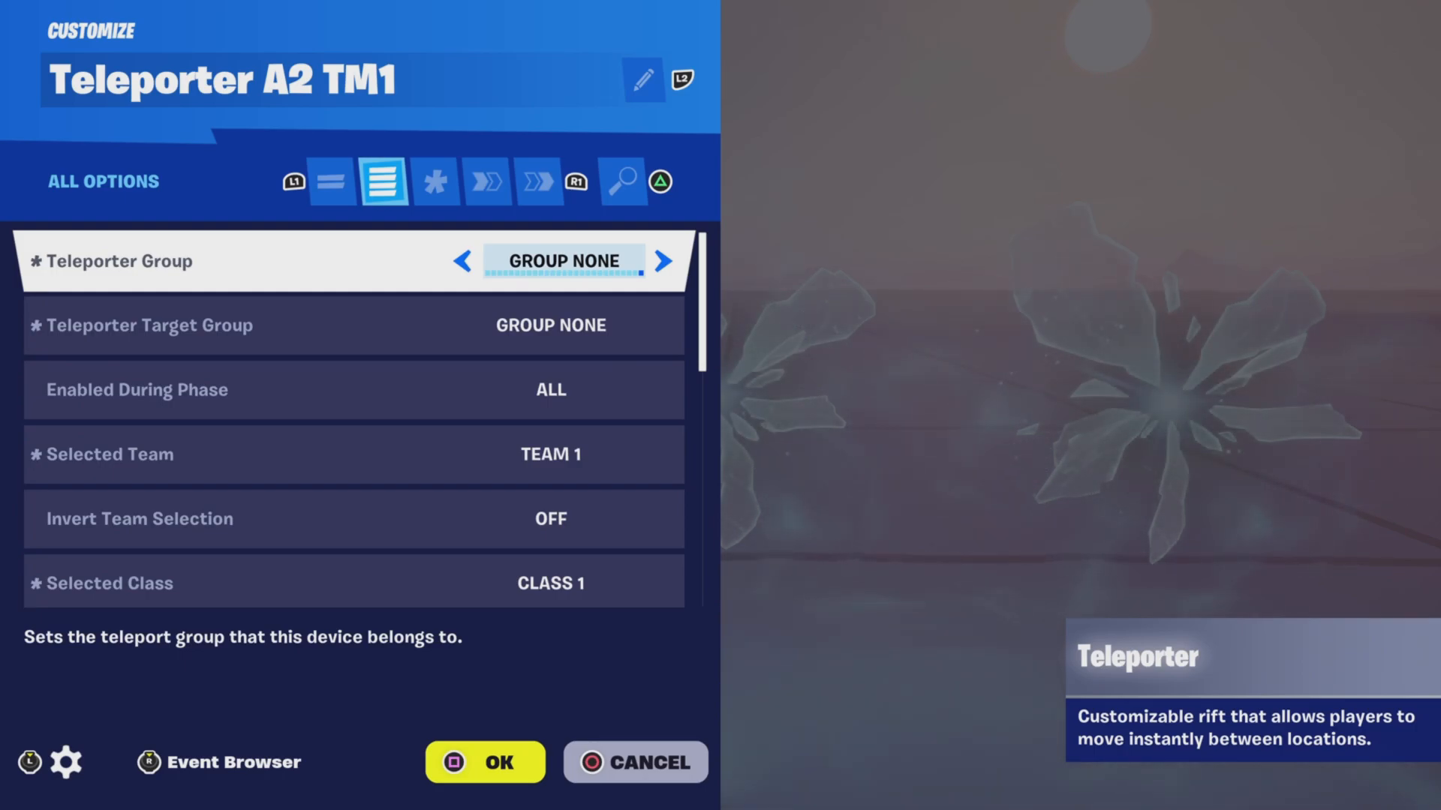
key("Down")
key("Down")
key("Down")
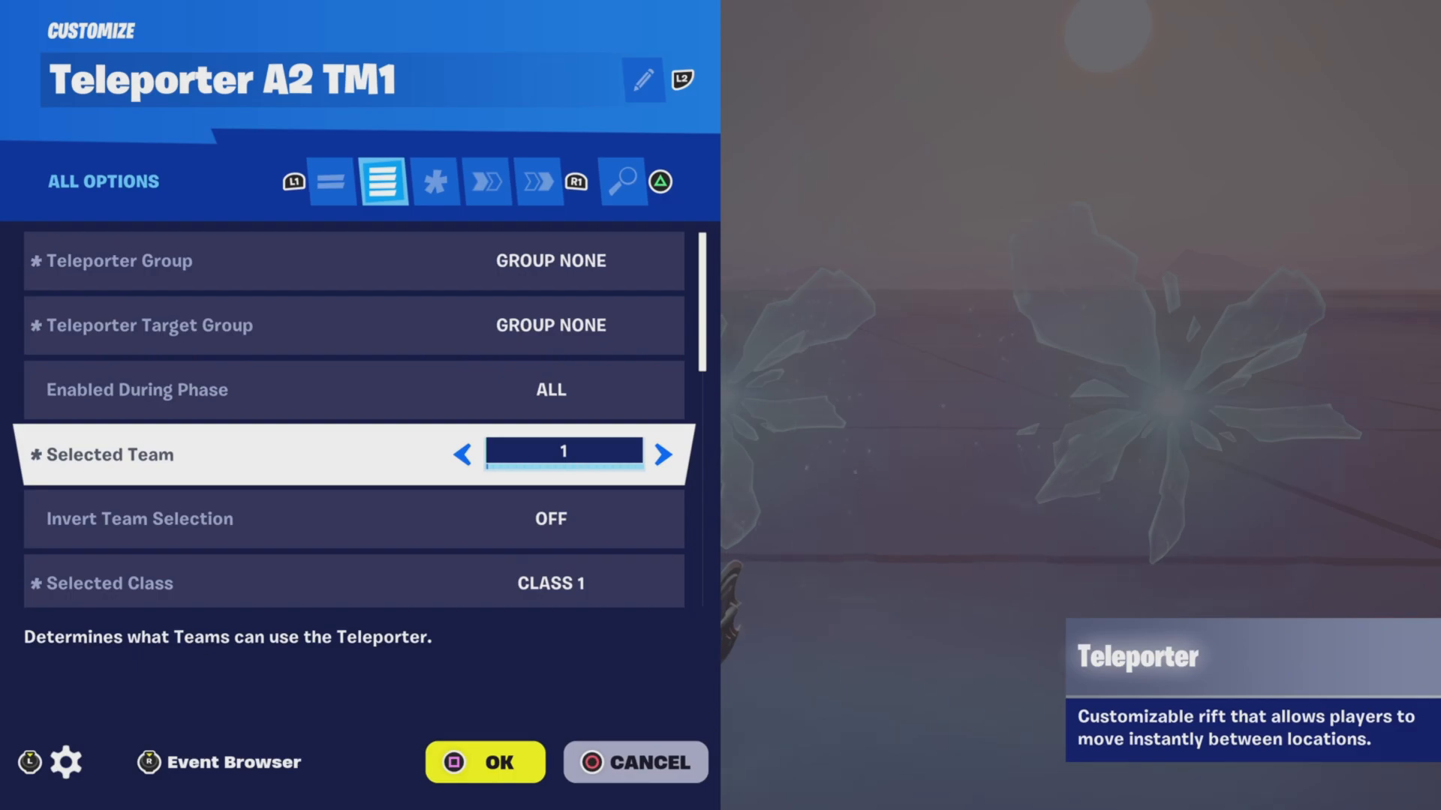
Examine Teleporter A2 TM1's options from Invert Team Selection to Teleporter Rift Visible
key("Down")
key("Down")
key("Down")
key("Down")
key("Down")
key("Down")
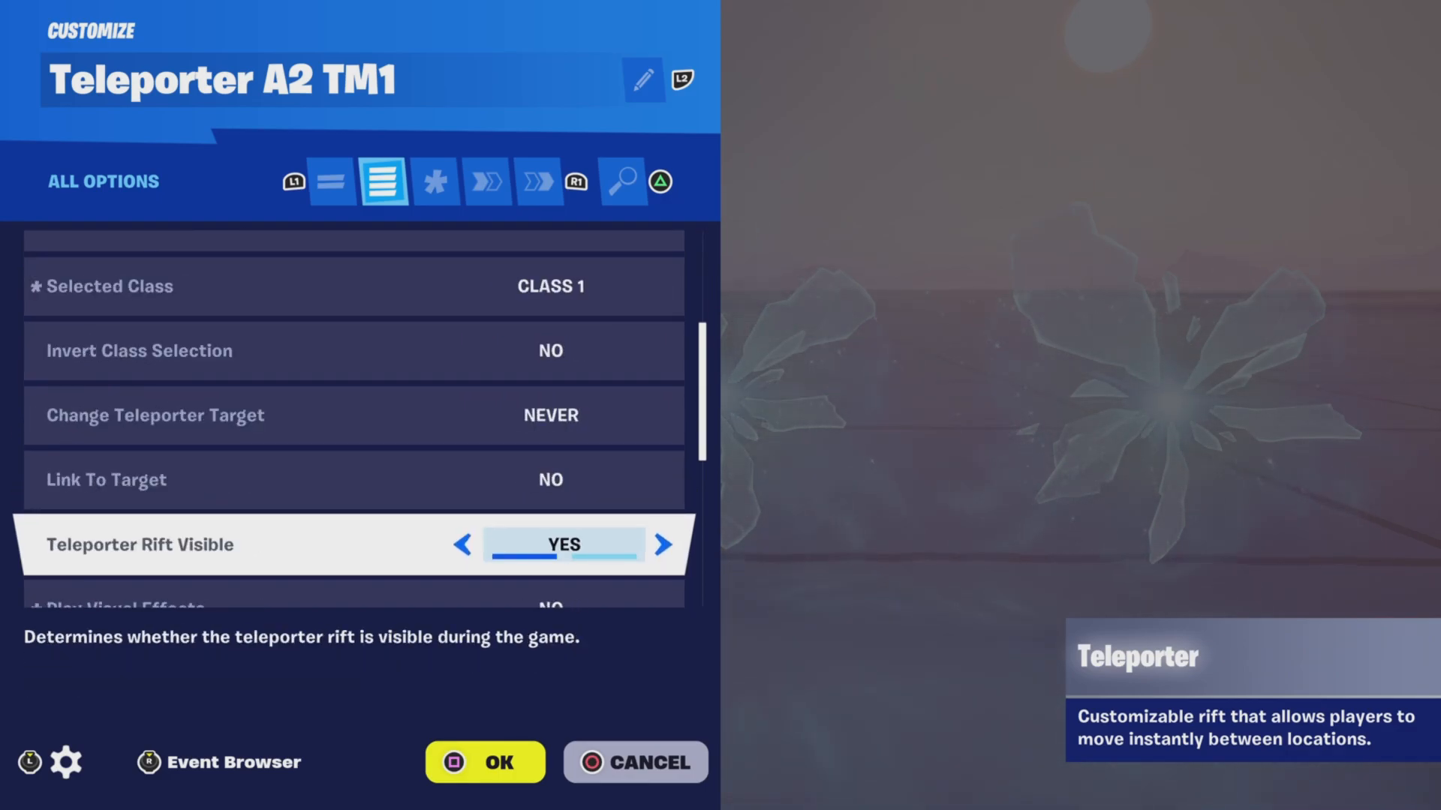
Look through Teleporter A2 TM1's last options, from Play Visual Effects to Maintain Momentum During Teleport to Event
key("Down")
key("Down")
key("Down")
key("Down")
key("Down")
key("Down")
key("Down")
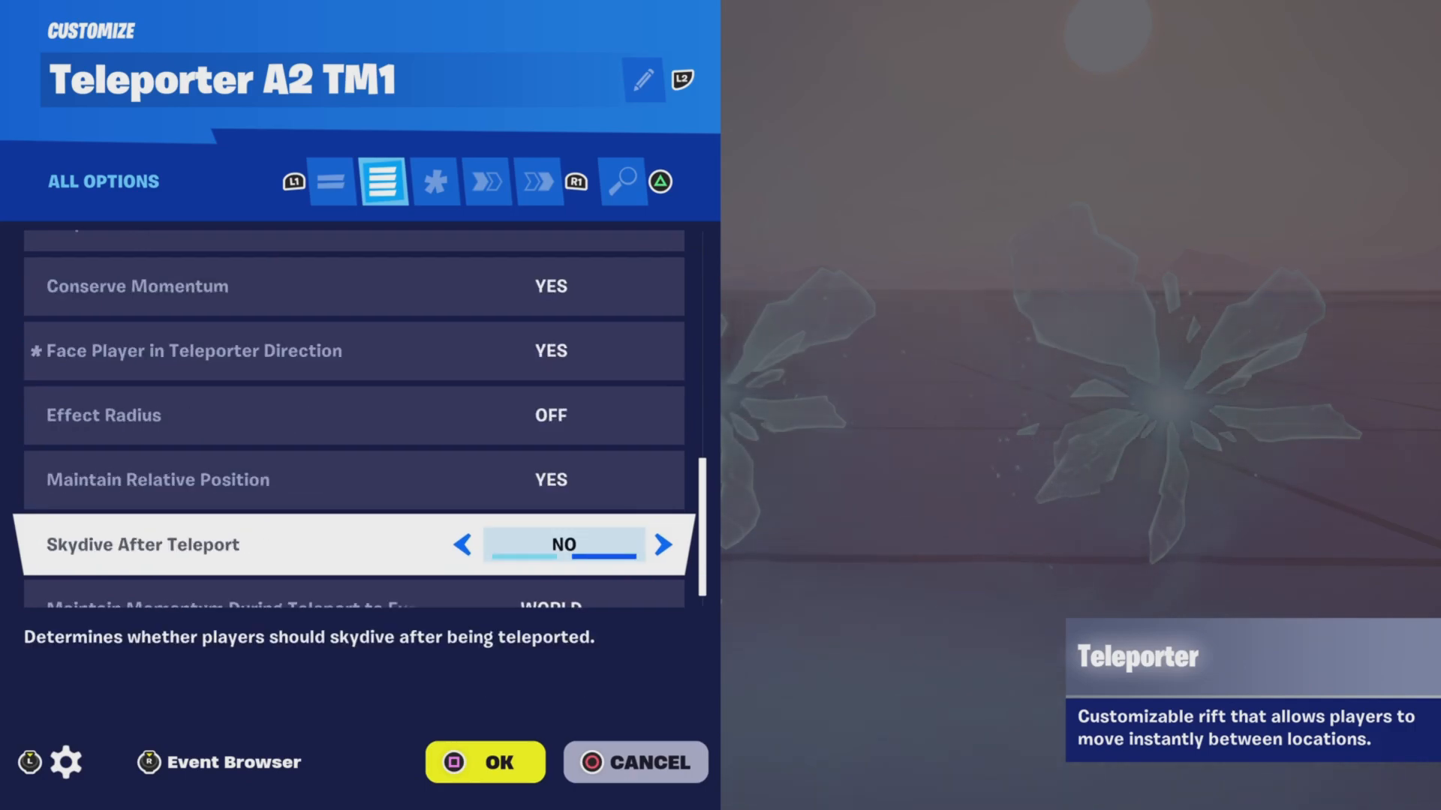
key("Down")
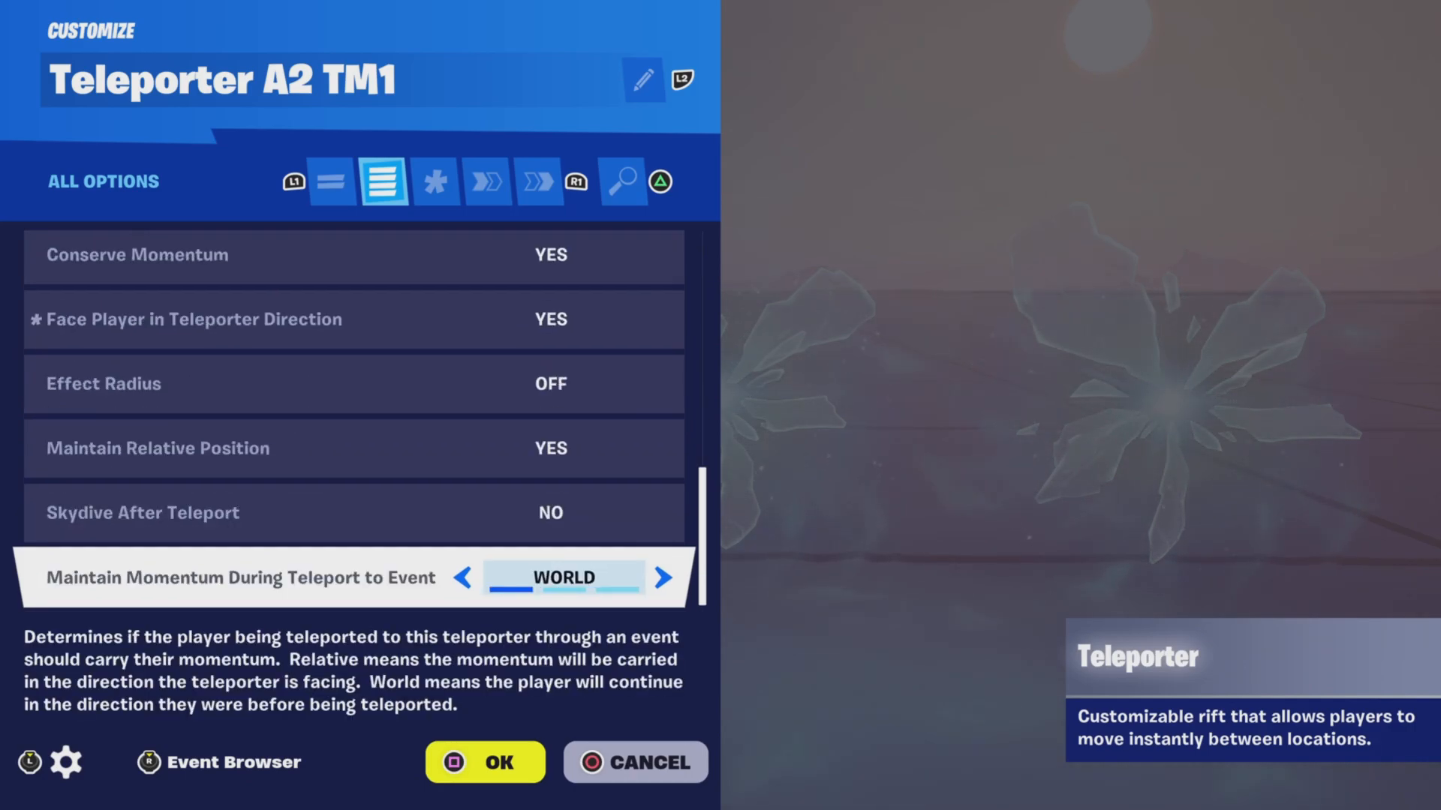
Look through Teleporter A2 TM1's functions and events, including its Teleport link from MutZone Area 2, and close its settings
key("e")
key("e")
key("Down")
key("Down")
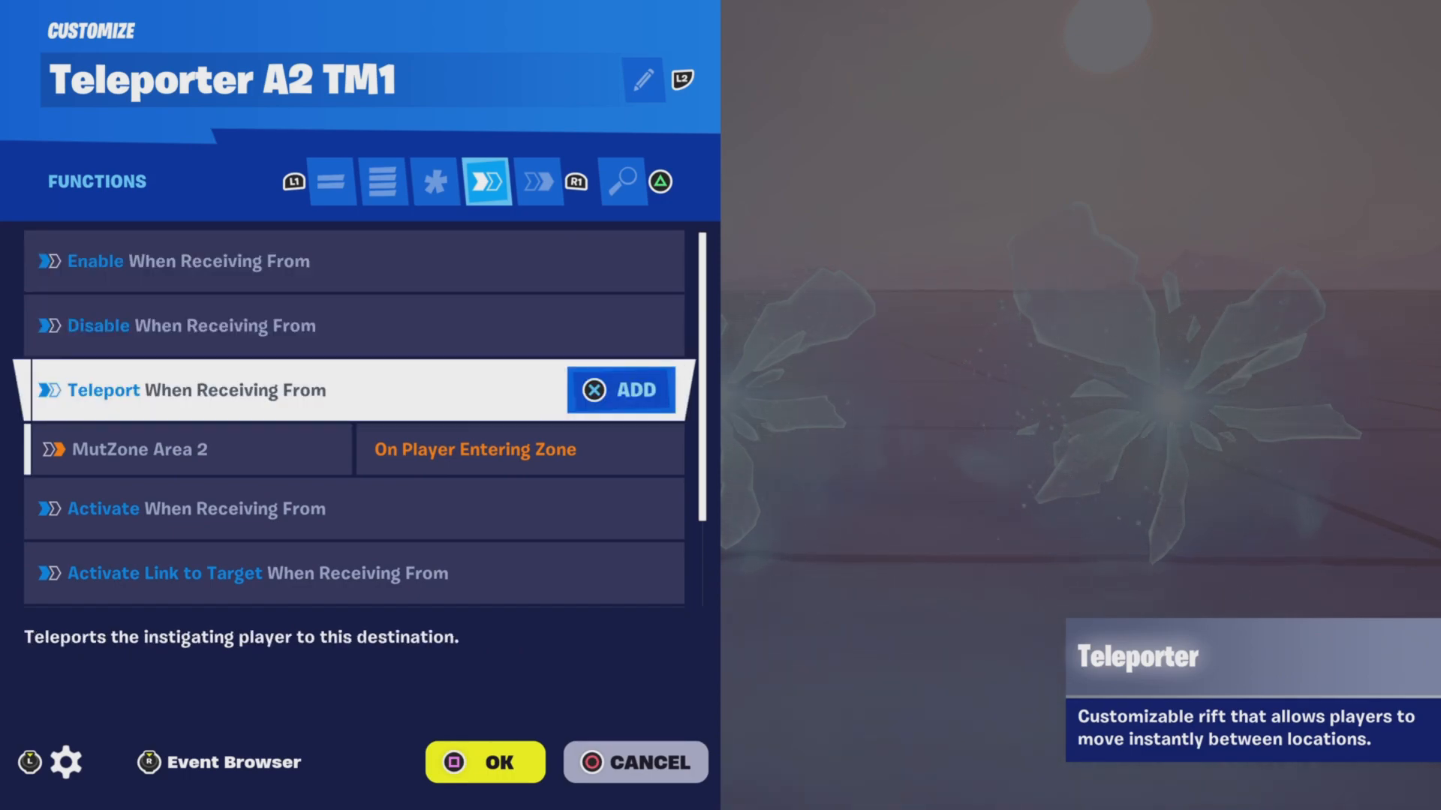
key("Down")
key("Down")
key("Down")
key("Down")
key("Down")
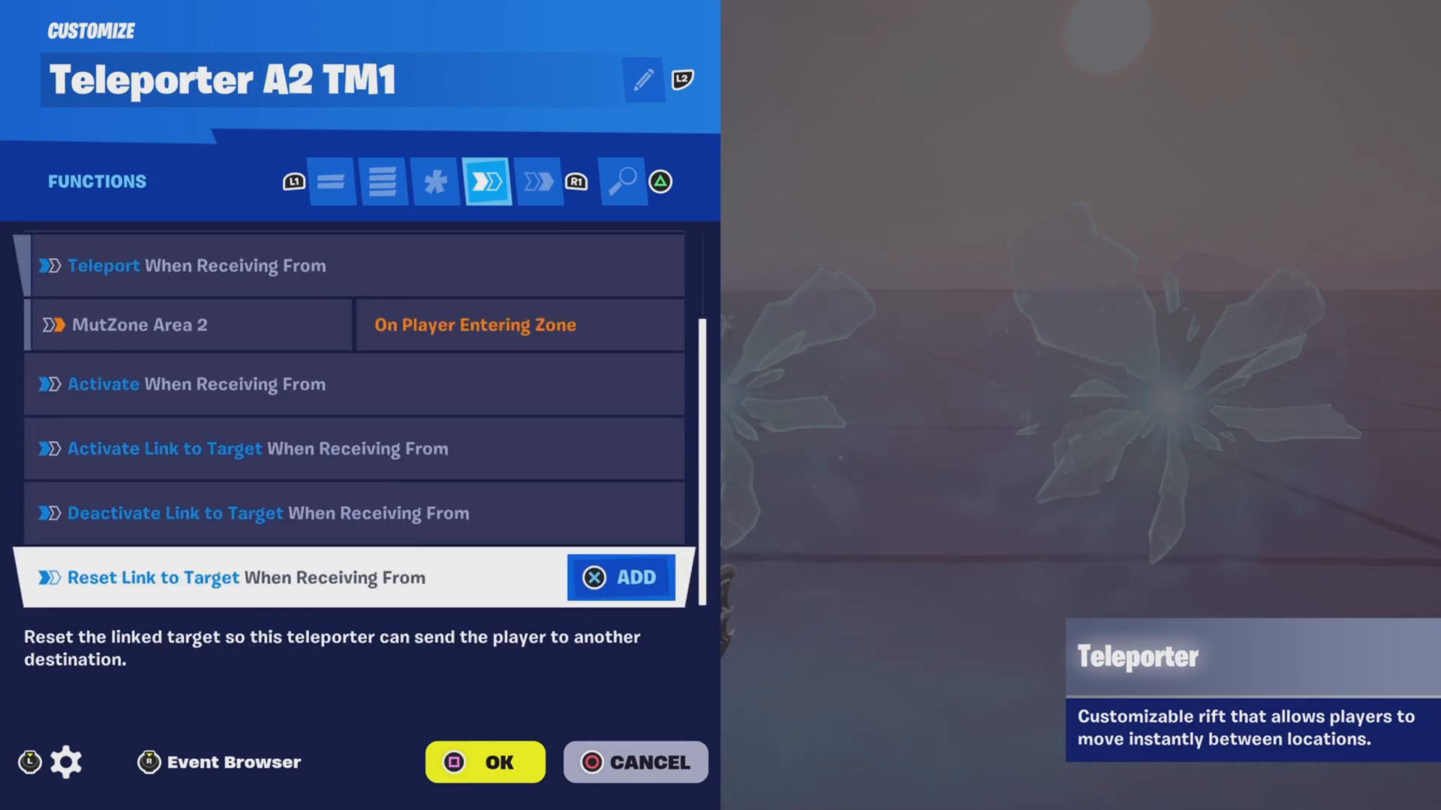
key("e")
key("Escape")
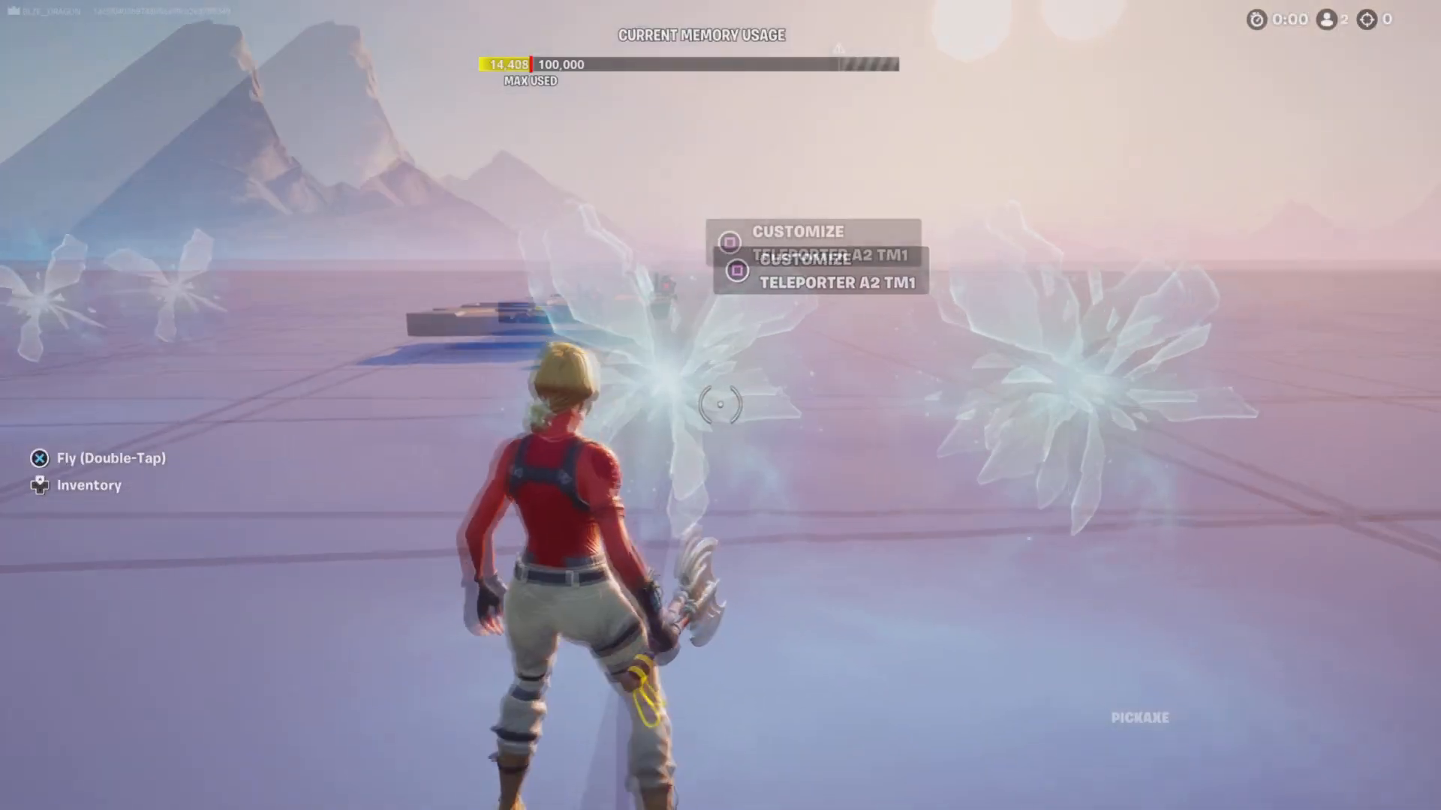
Open Teleporter A2 TM2's settings and examine its options from Teleporter Group to Selected Team
key("e")
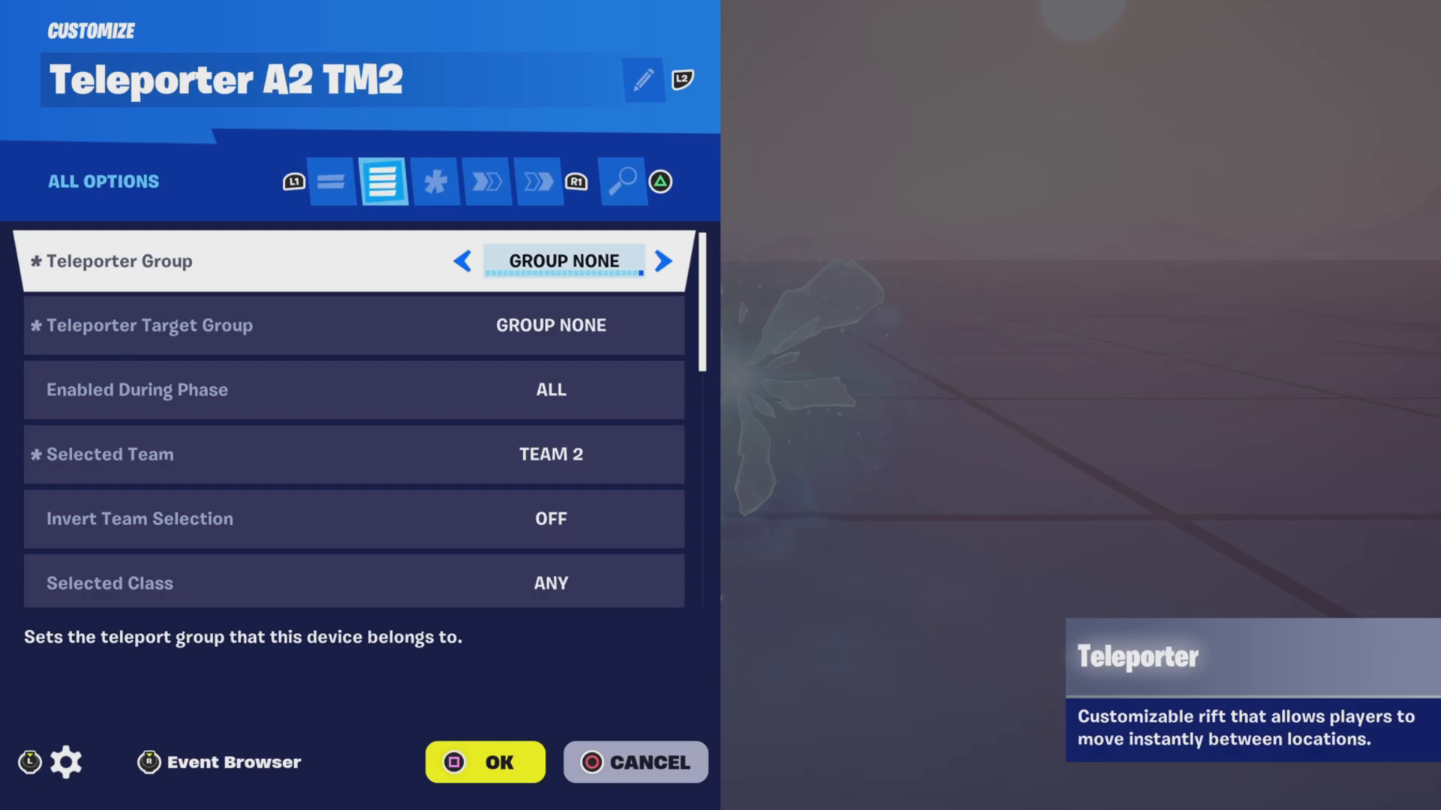
key("Down")
key("Down")
key("Down")
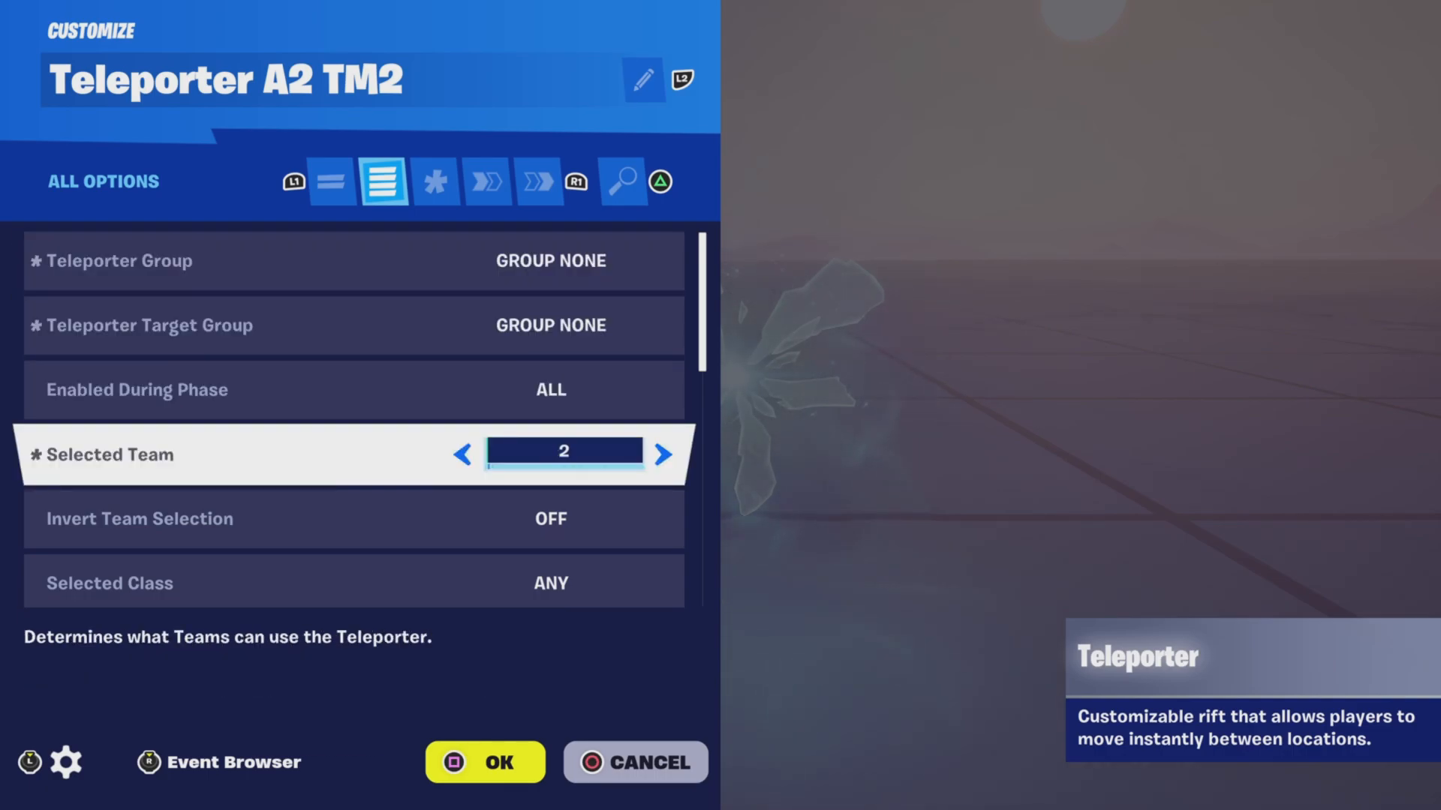
Look through Teleporter A2 TM2's remaining options, from Invert Team Selection to Maintain Momentum During Teleport to Event
key("Down")
key("Down")
key("Down")
key("Down")
key("Down")
key("Down")
key("Down")
key("Down")
key("Down")
key("Down")
key("Down")
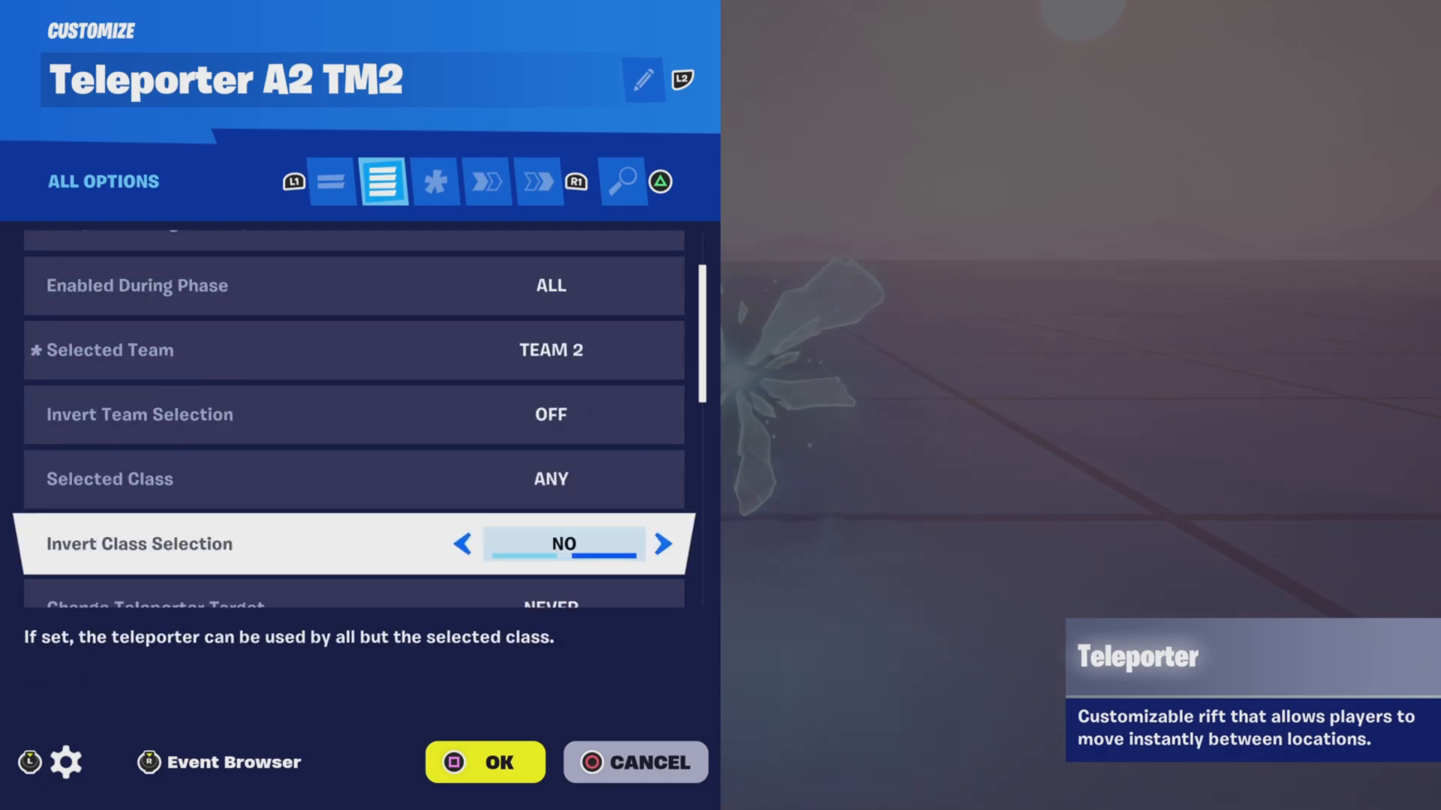
key("Down")
key("Down")
key("Down")
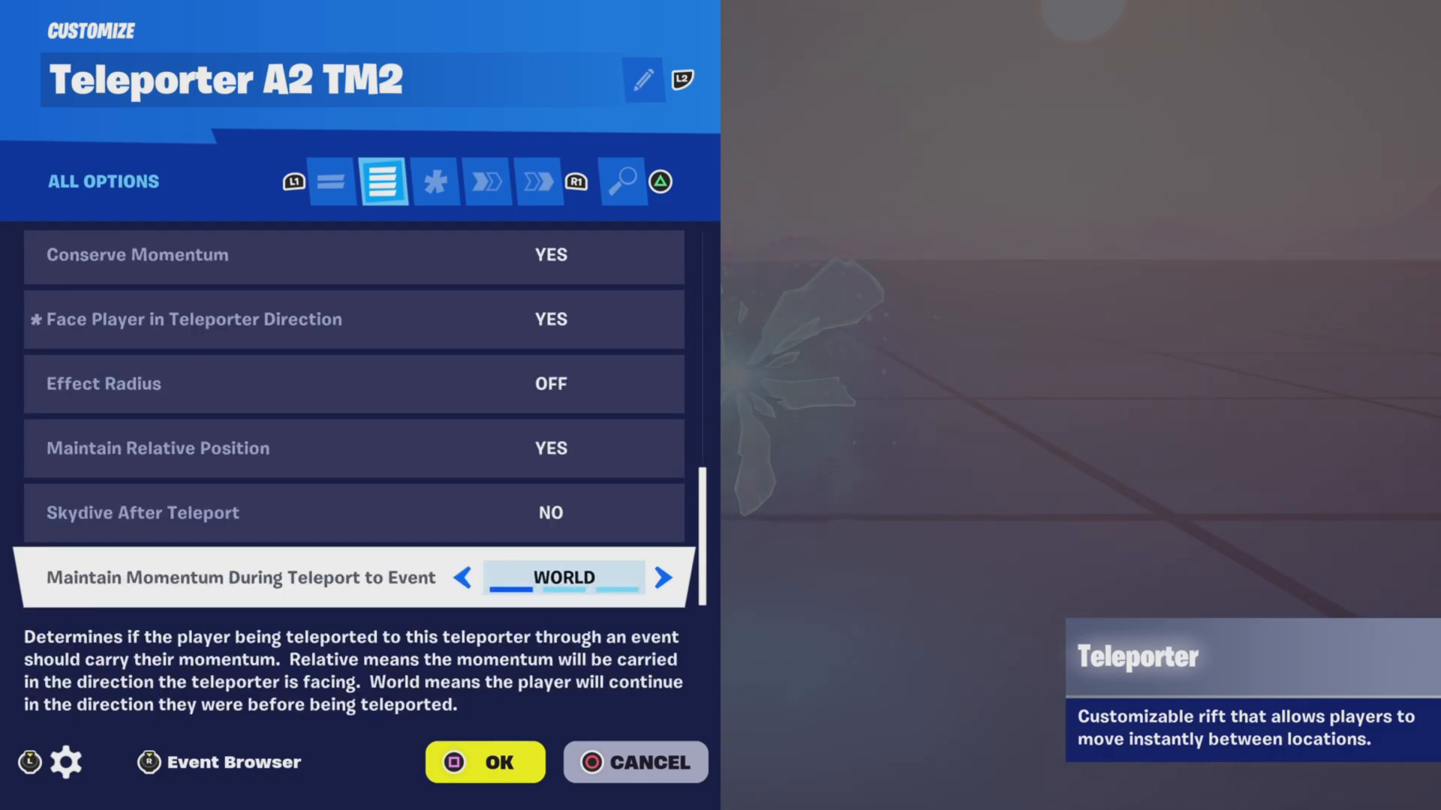
Look through Teleporter A2 TM2's functions and events, including its Teleport link from MutZone Area 2
key("e")
key("e")
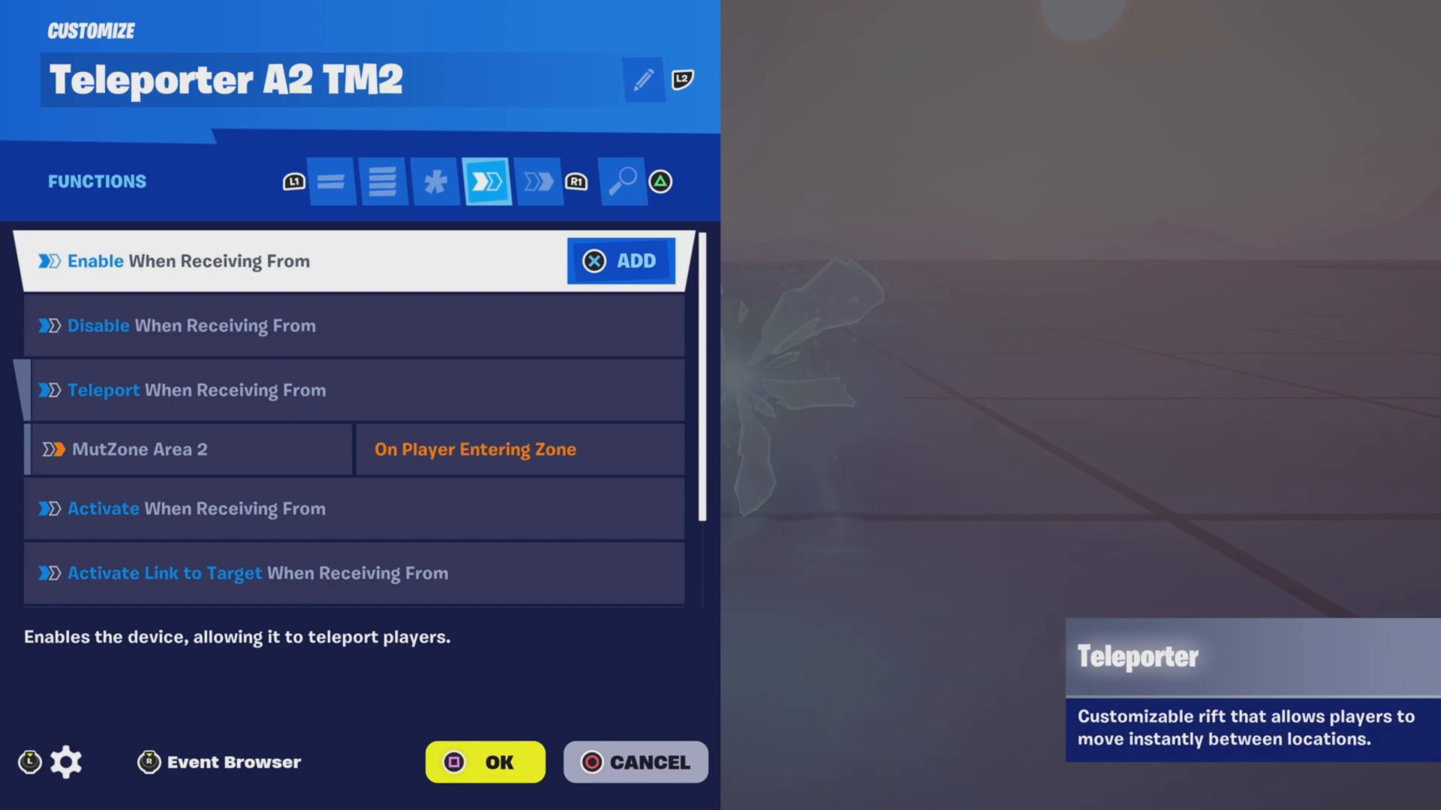
key("Down")
key("Down")
key("Down")
key("Down")
key("Down")
key("Down")
key("Down")
key("e")
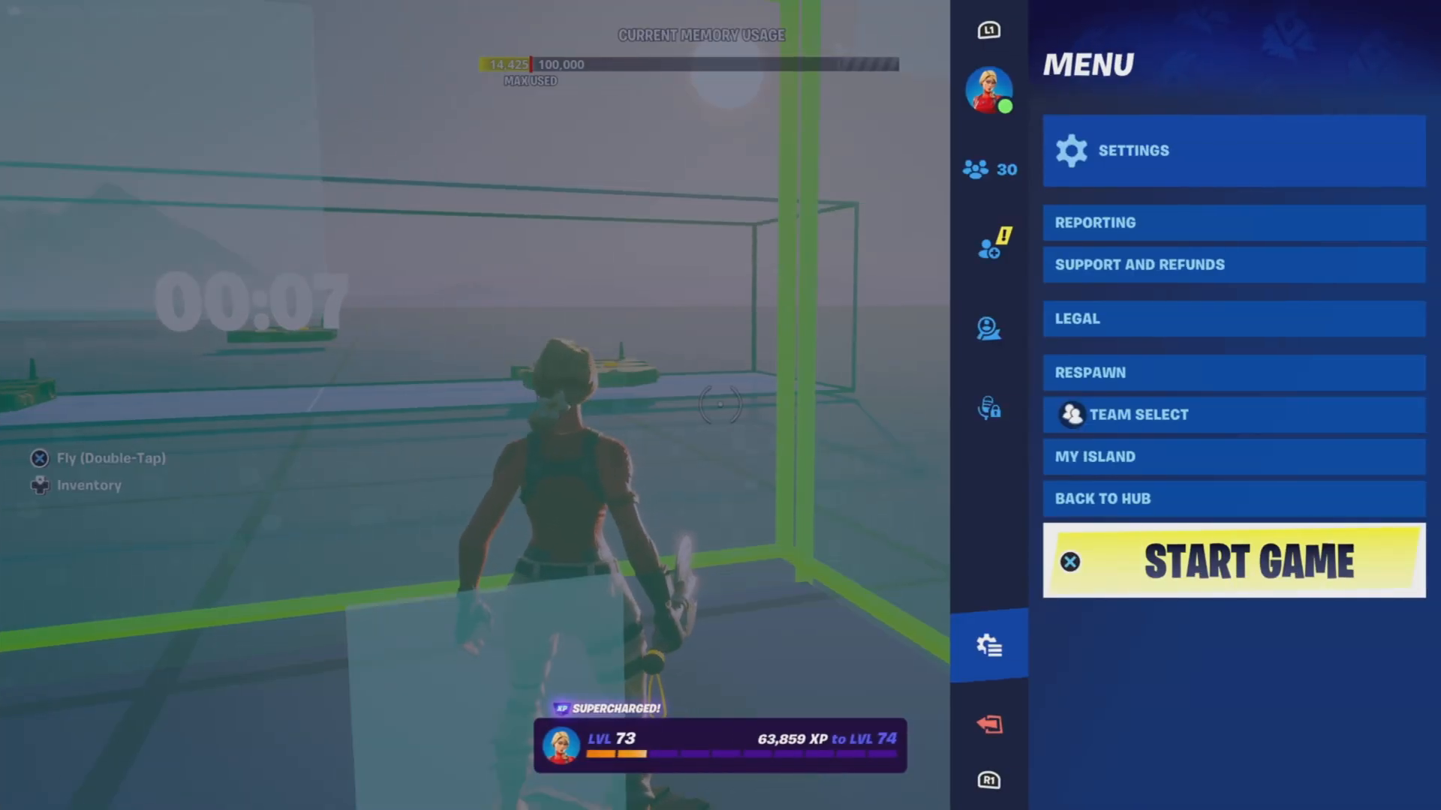
Start the game and check the team assignments on the round 1 scoreboard during the countdowns
key("Return")
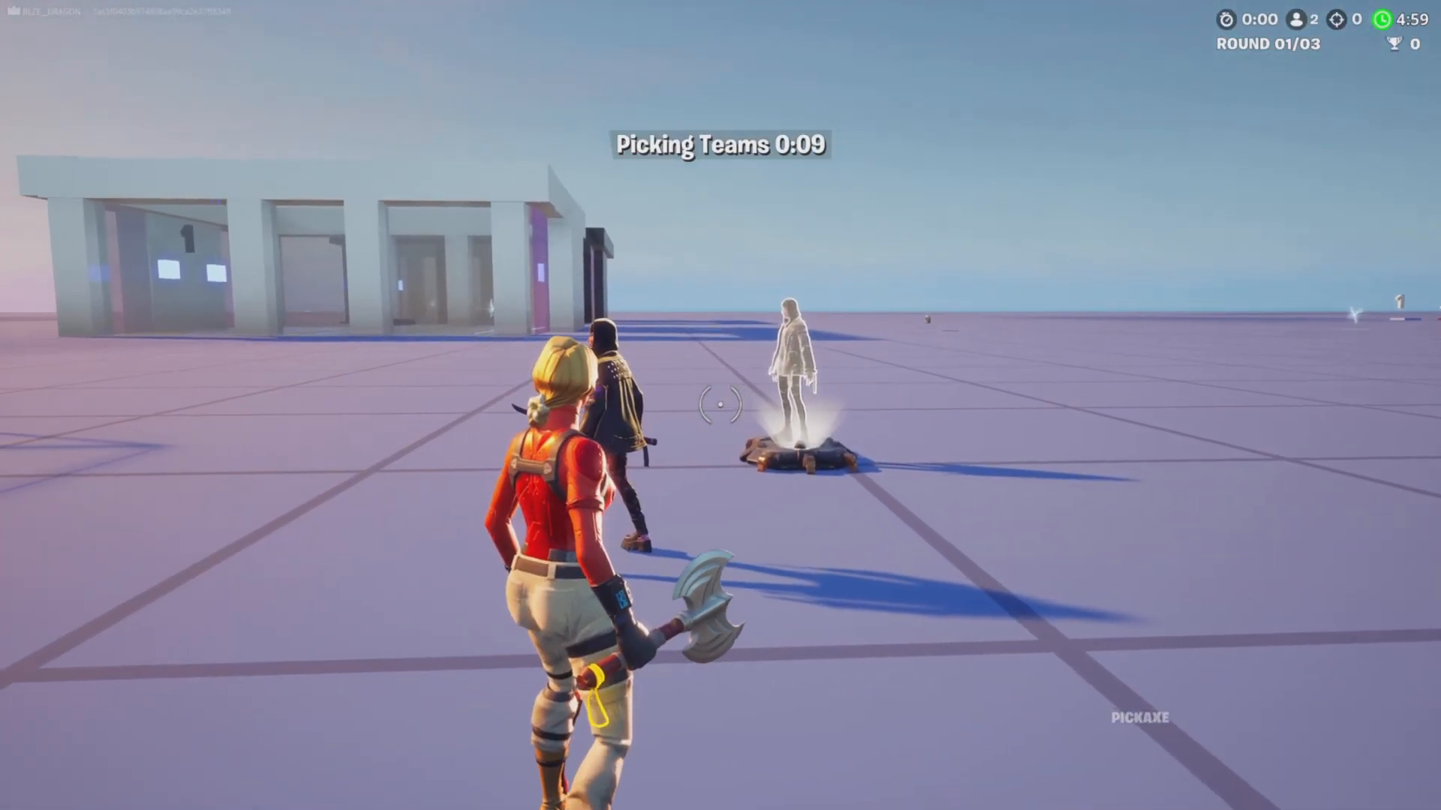
key("m")
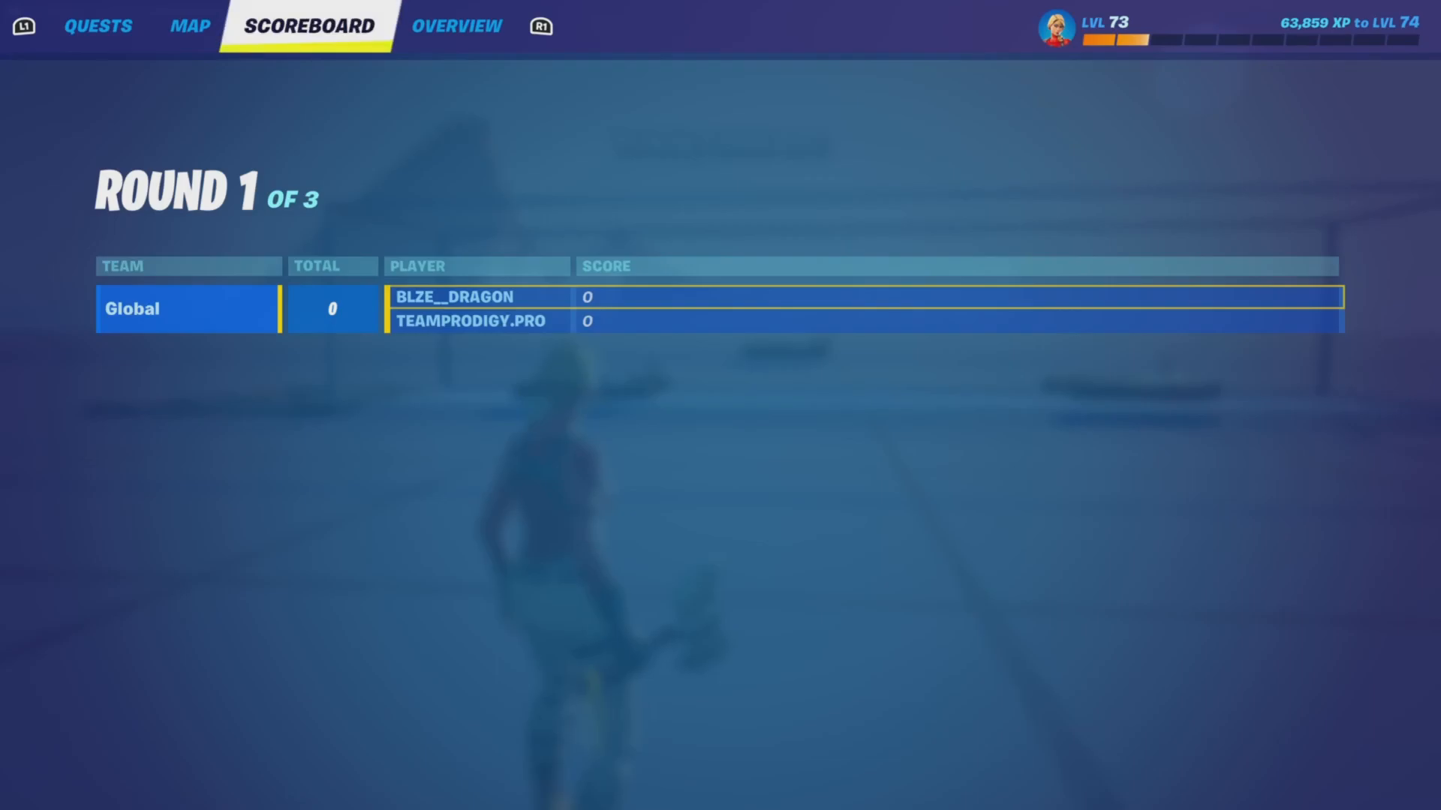
key("Escape")
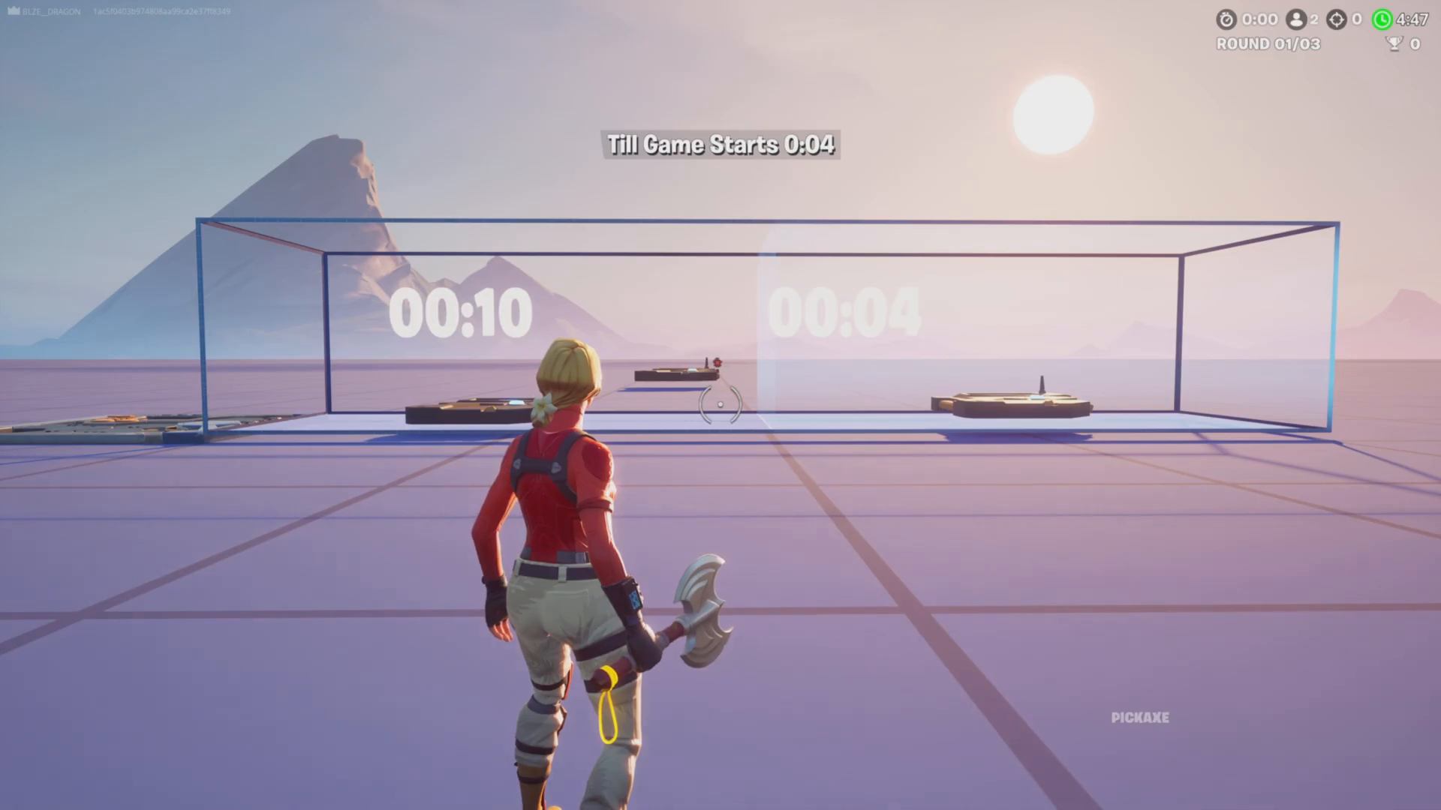
key("m")
key("Escape")
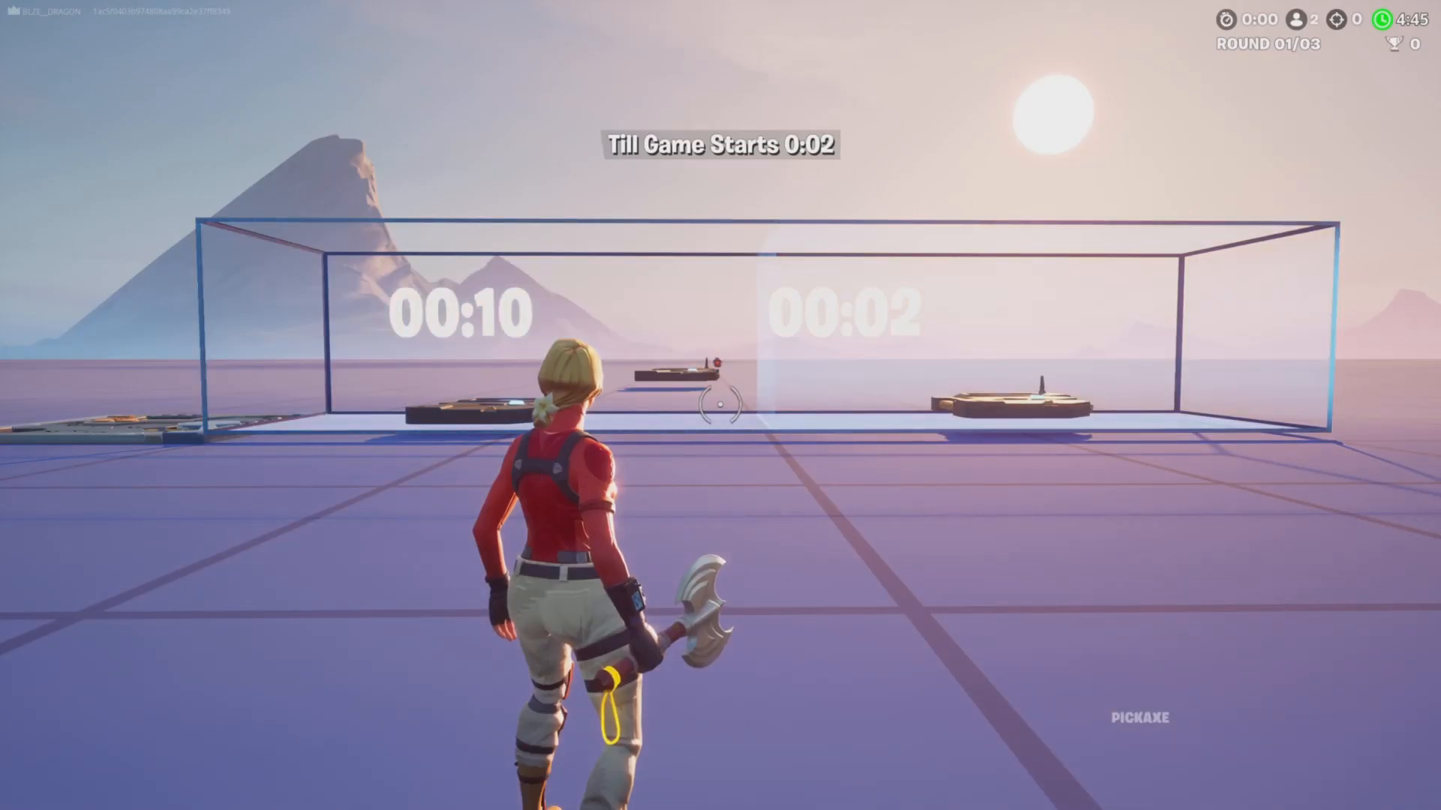
Run through area 1 after the teleport and activate the trigger there to end round 1
key("w")
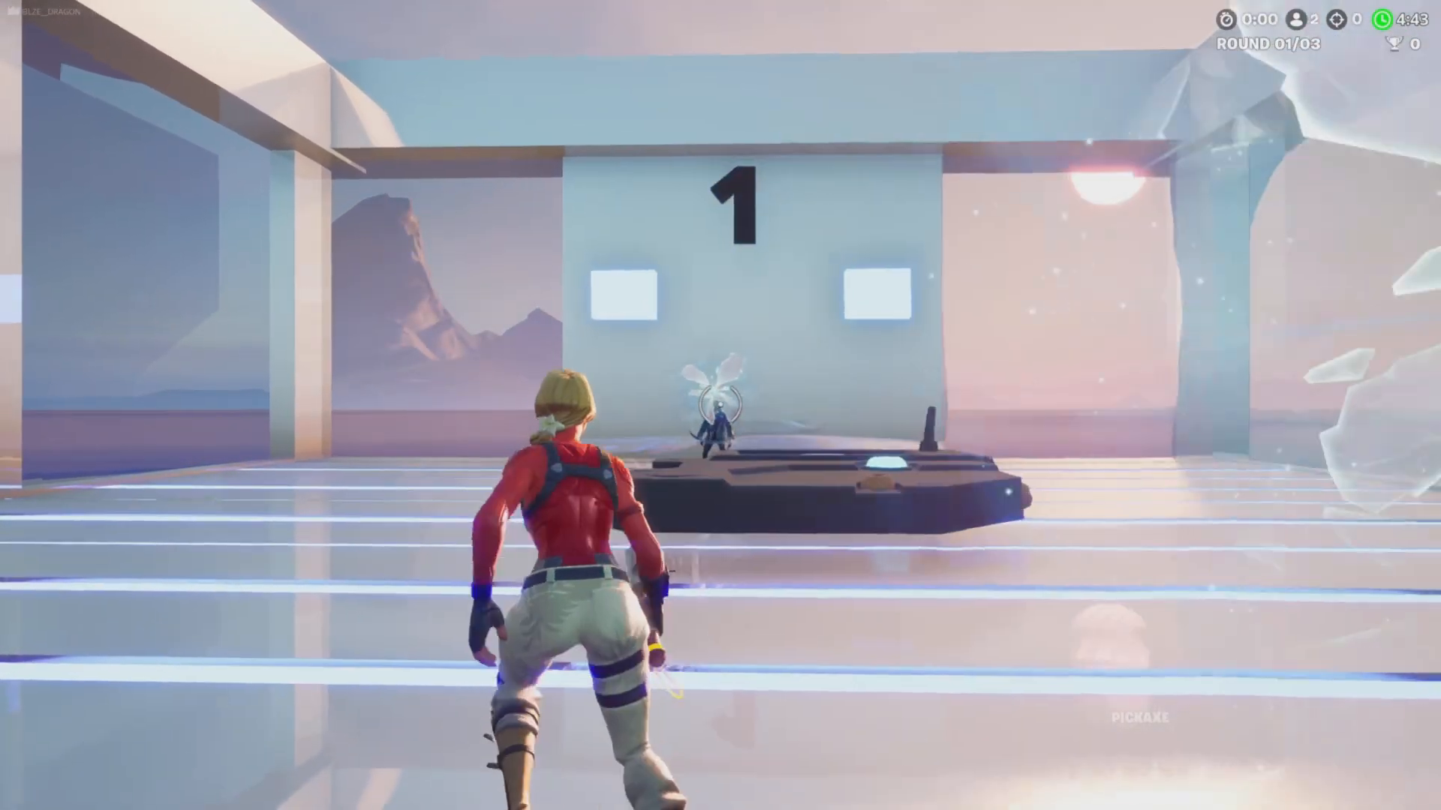
key("w")
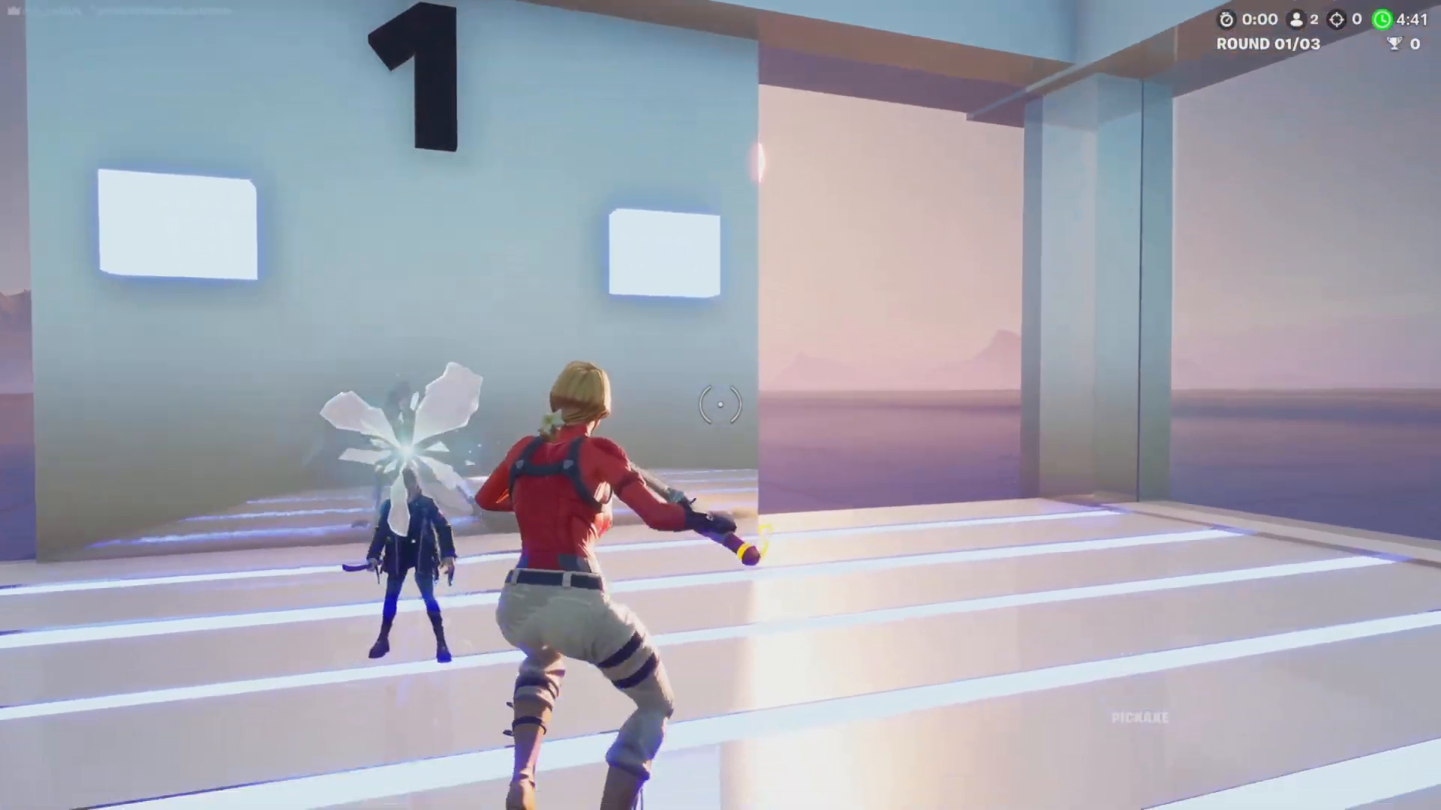
key("w")
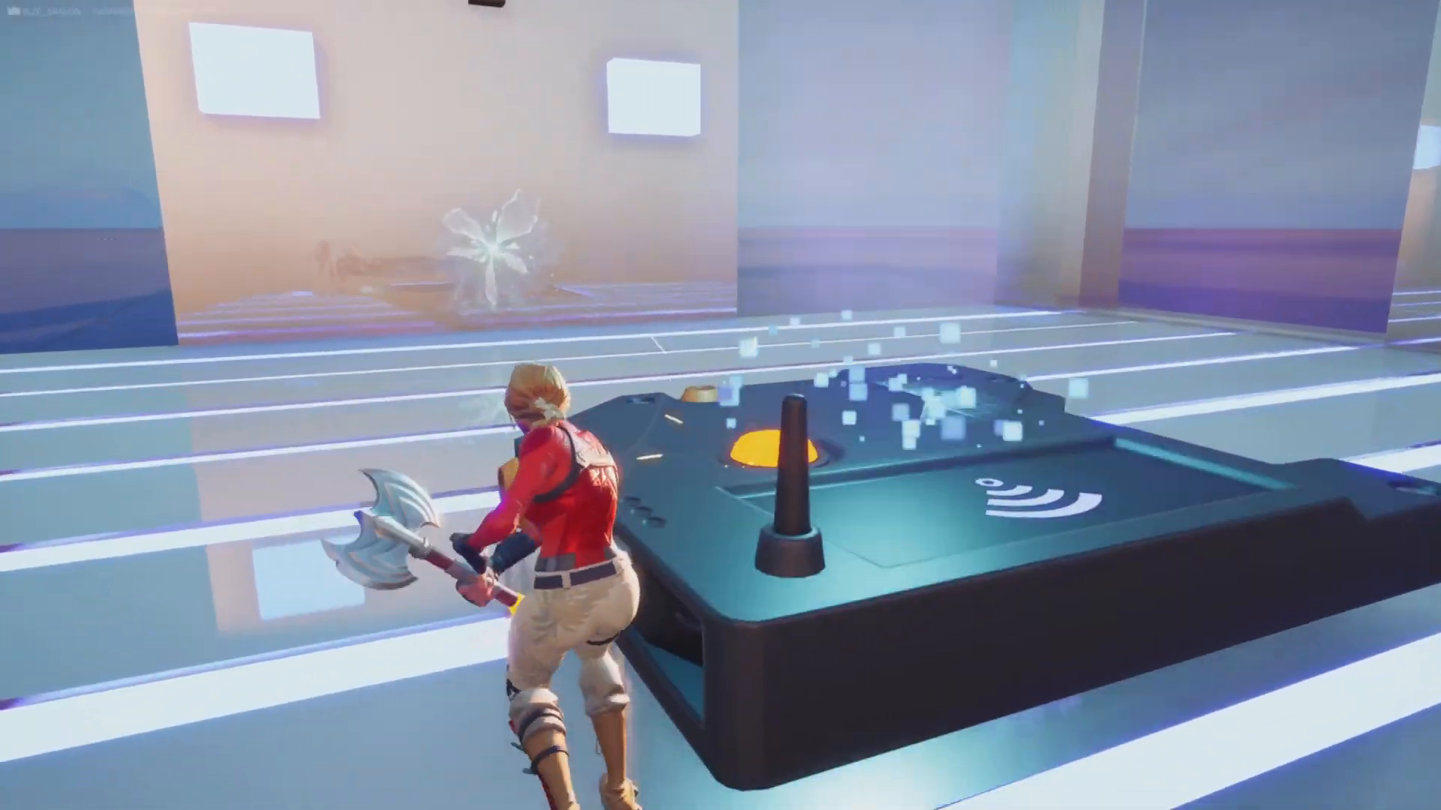
key("w")
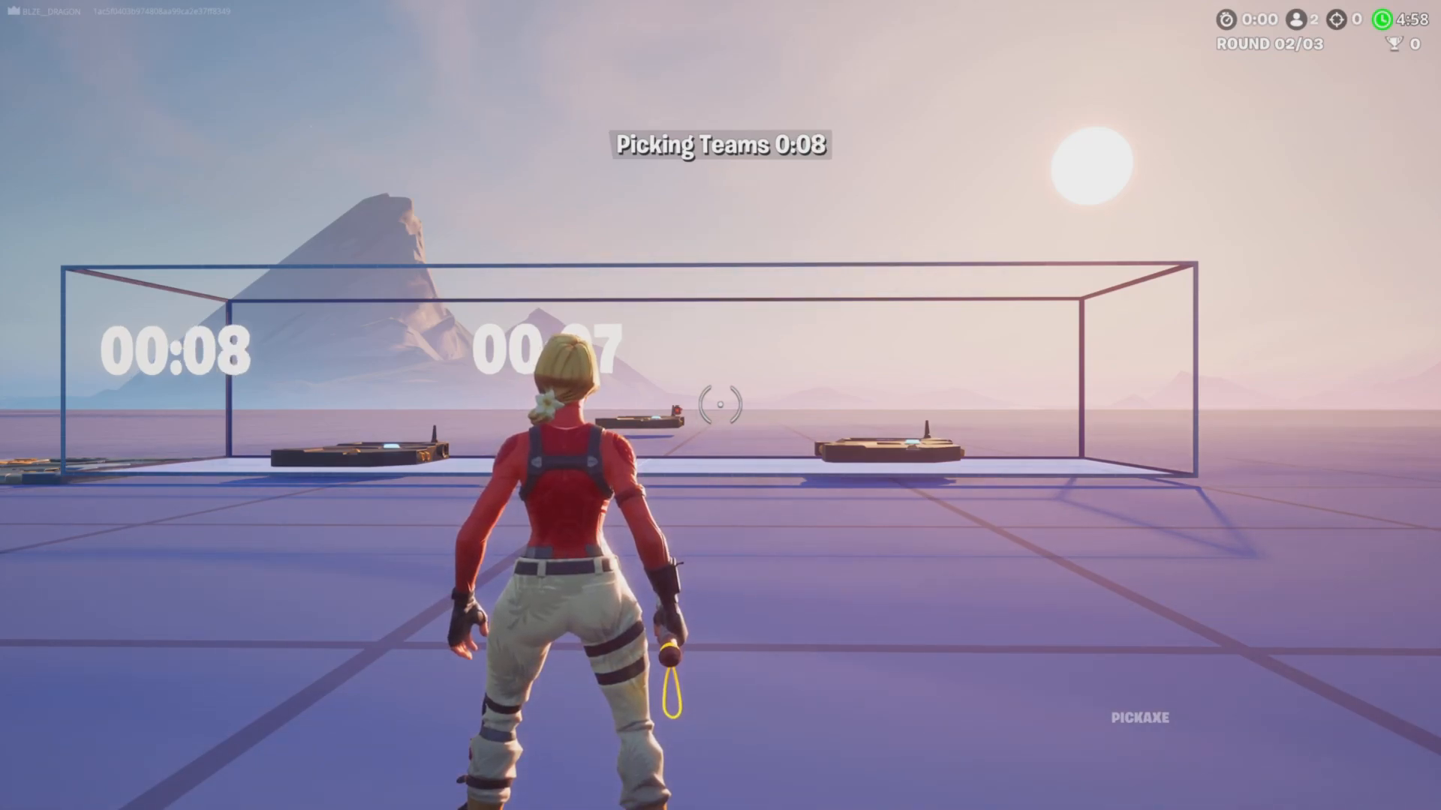
Check the round 2 scoreboard during team picking and activate area 1's trigger to end the round
key("m")
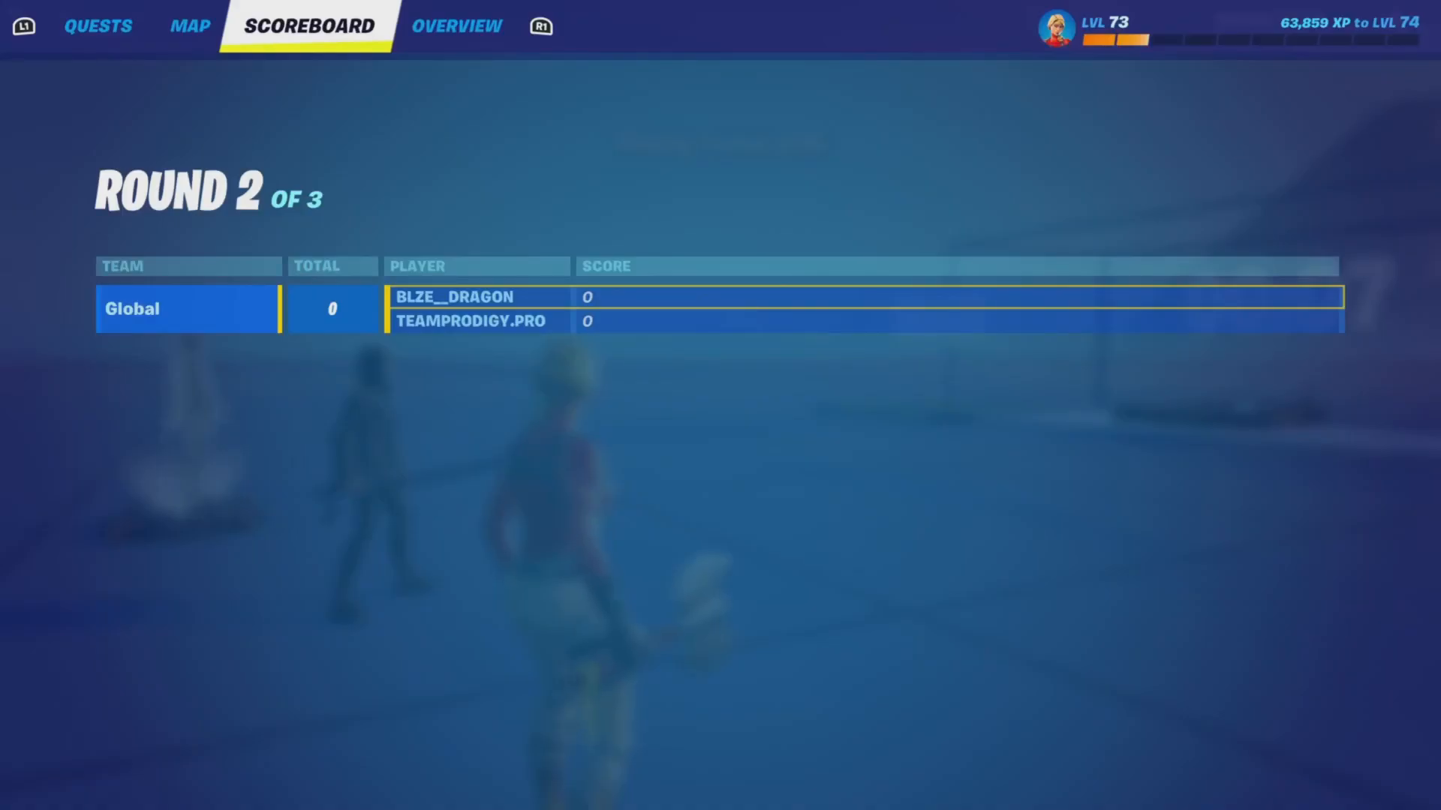
key("Escape")
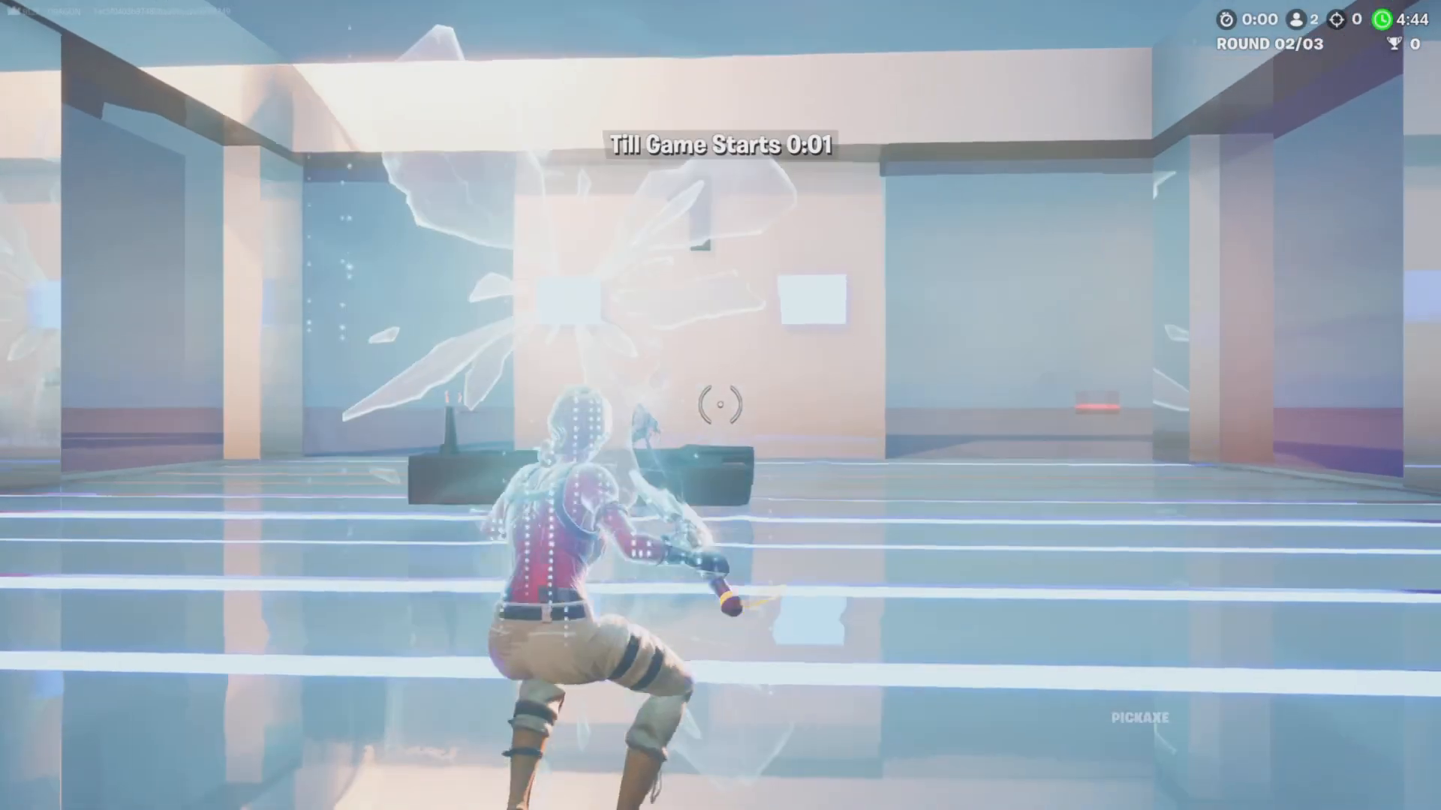
key("w")
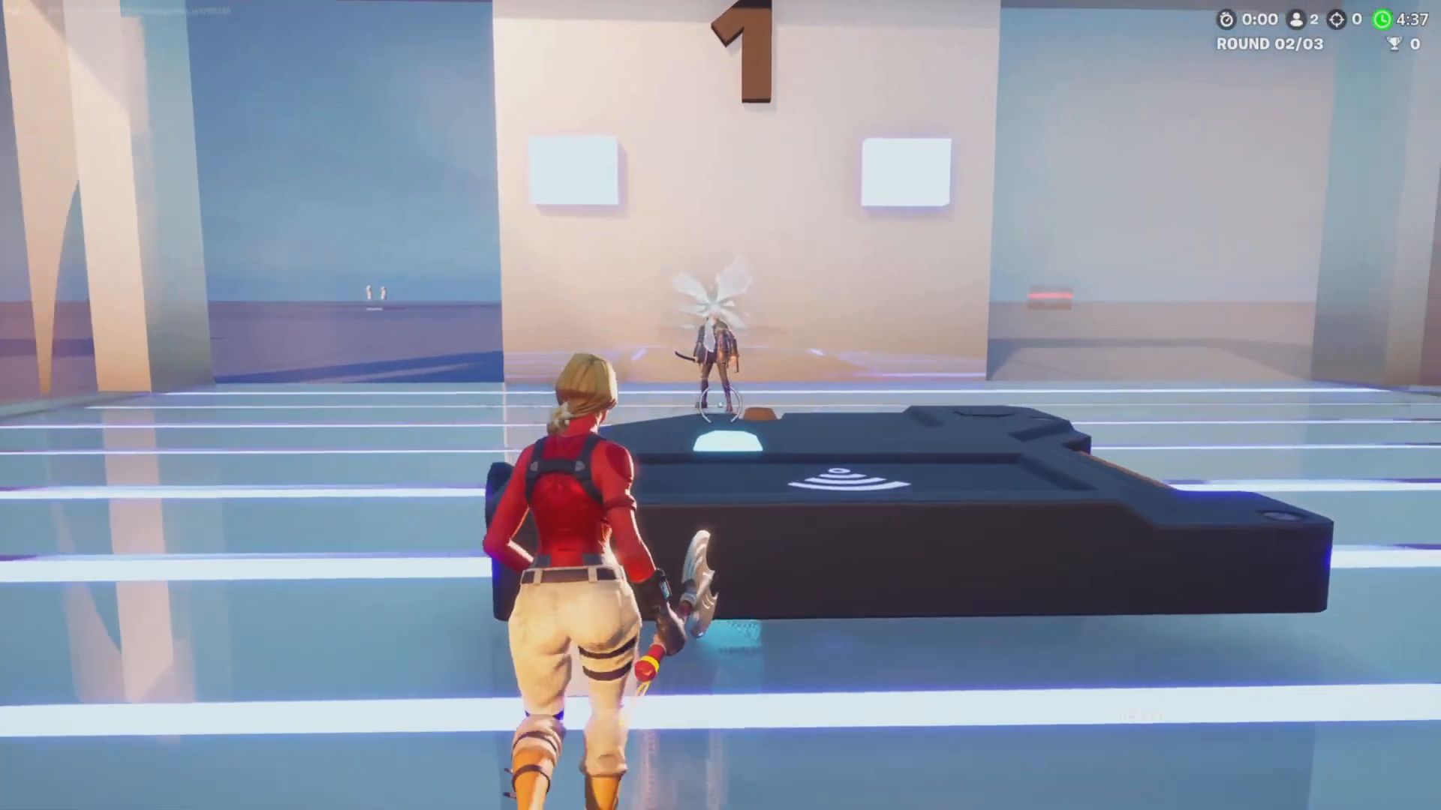
left_click(720, 406)
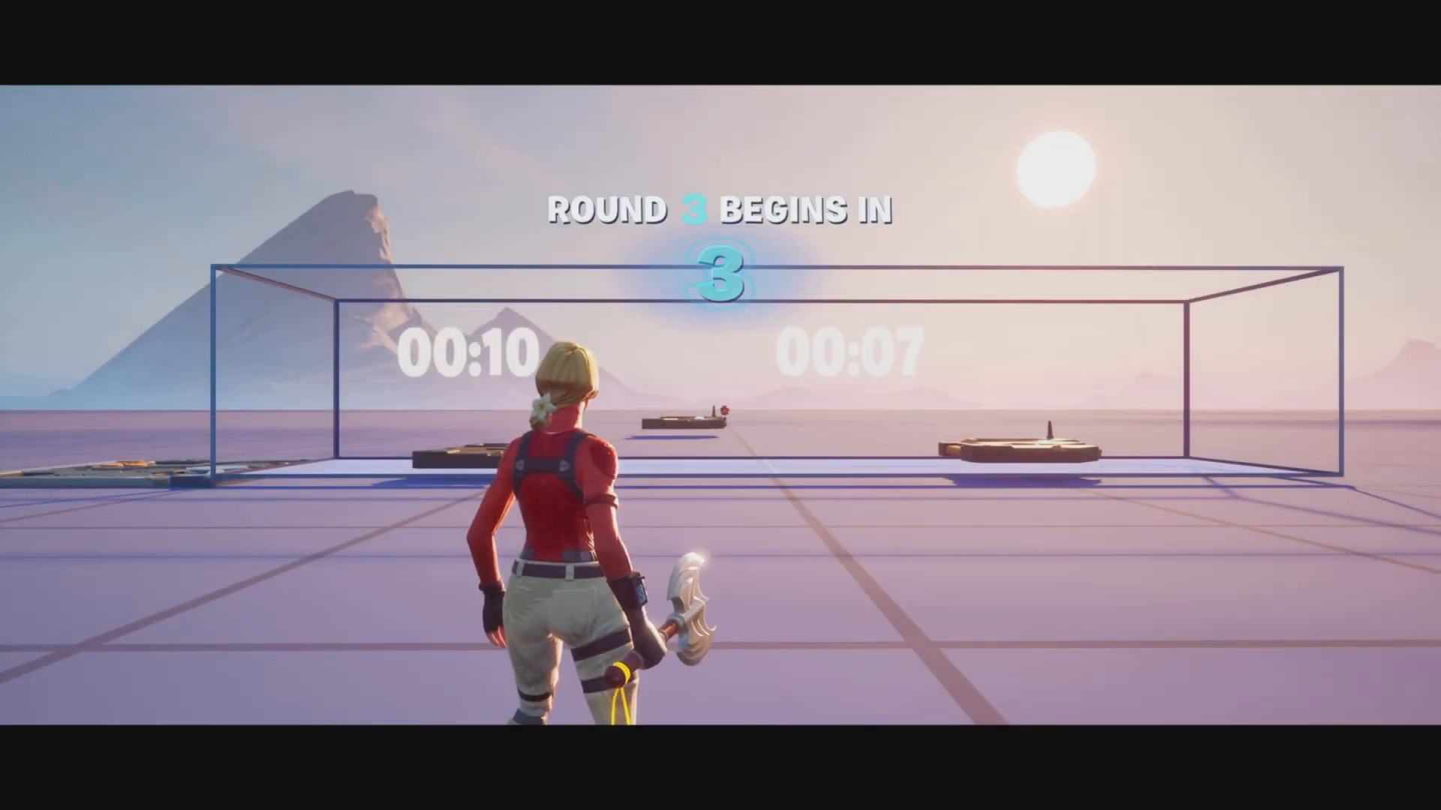
Check the team assignments on the round 3 scoreboard during the team-picking countdown
key("m")
key("Escape")
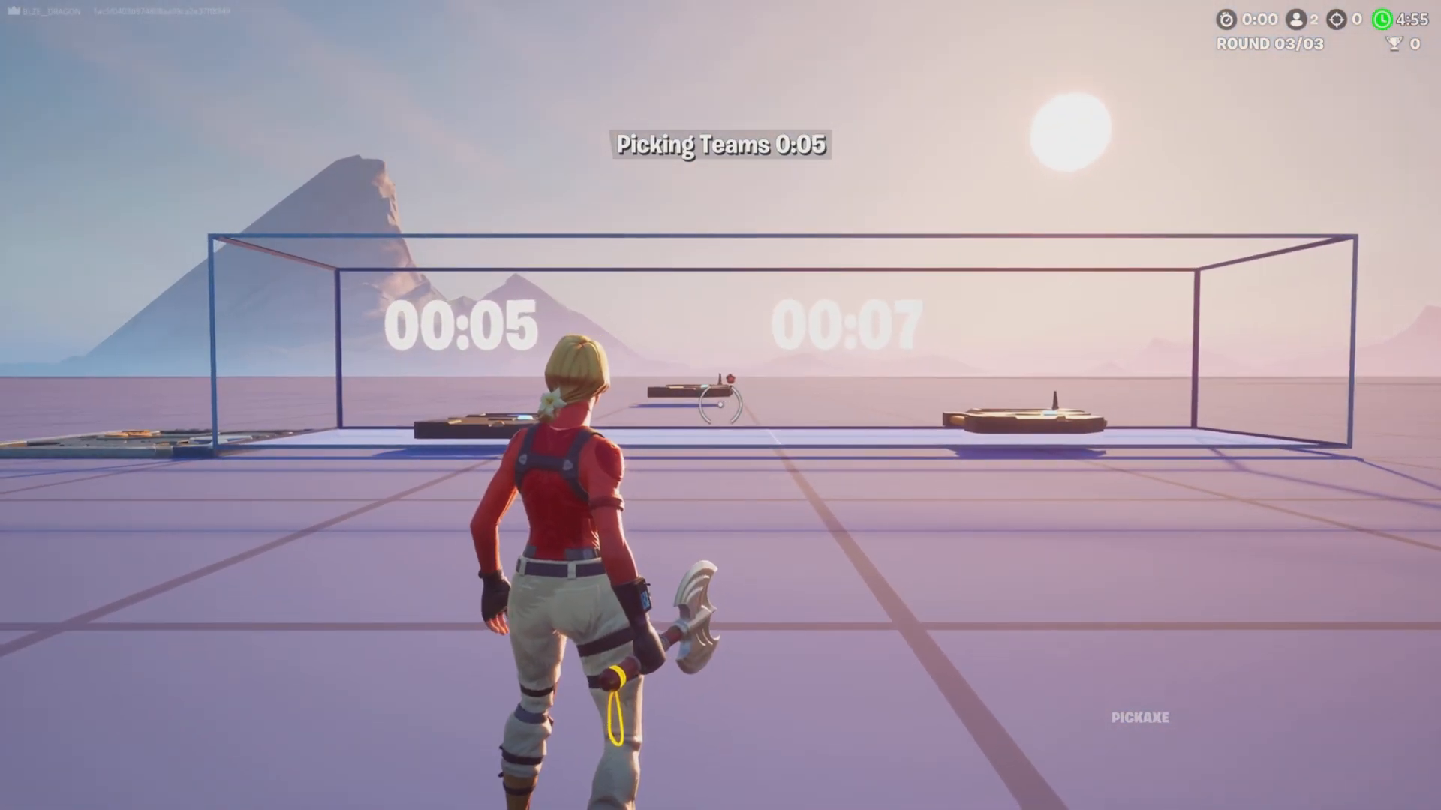
key("m")
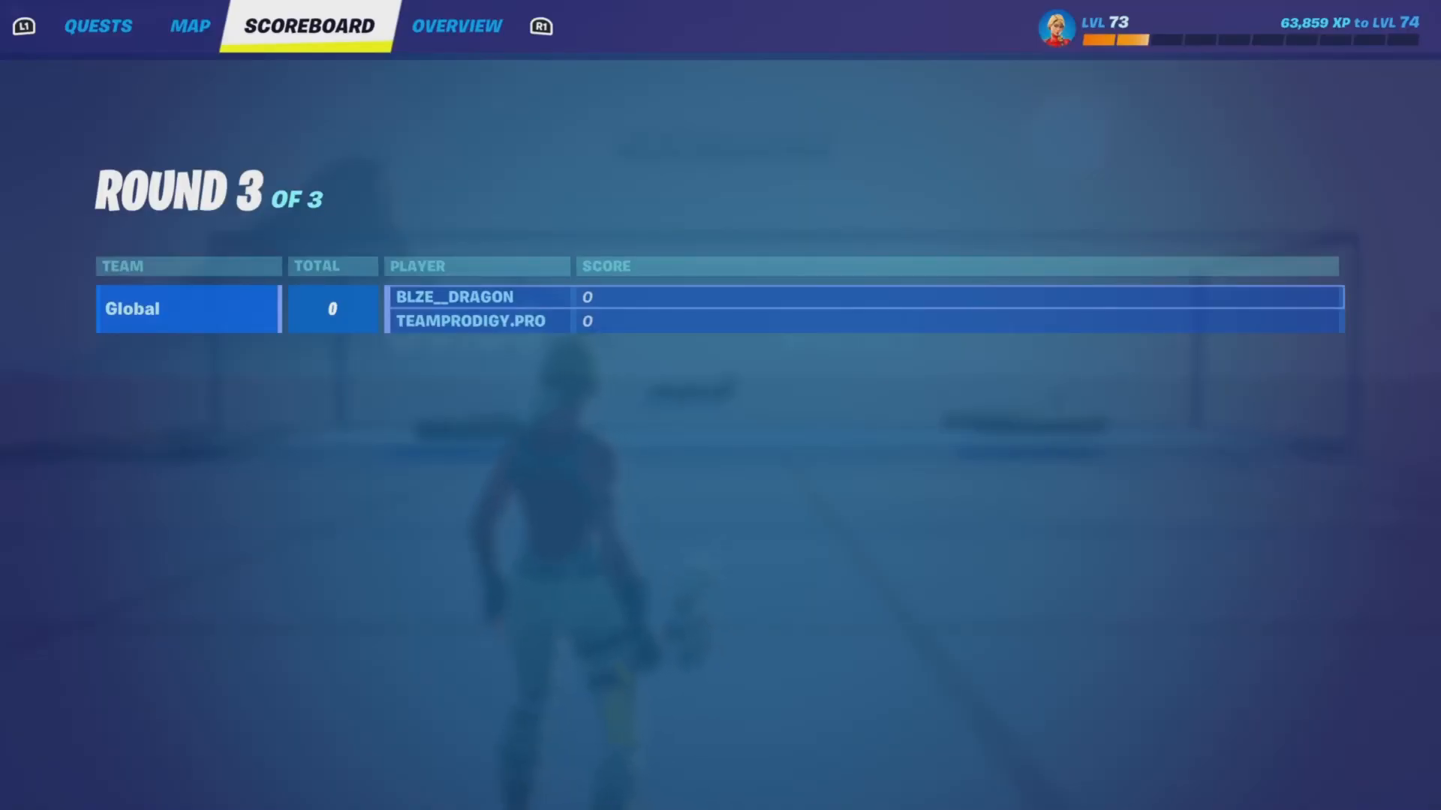
key("Escape")
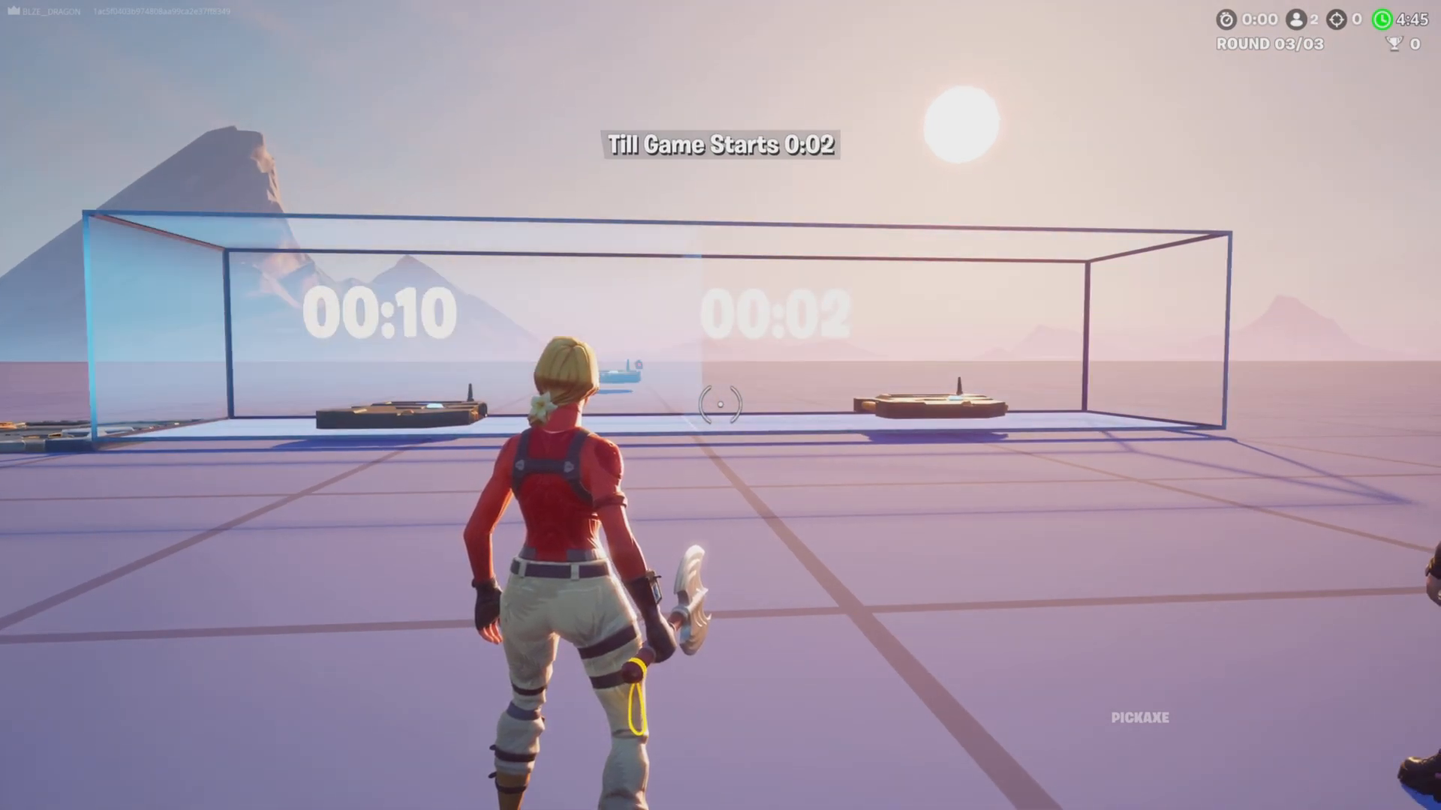
Explore area 2 after the round 3 teleport and play an emote beside the trigger
key("w")
key("a")
key("w")
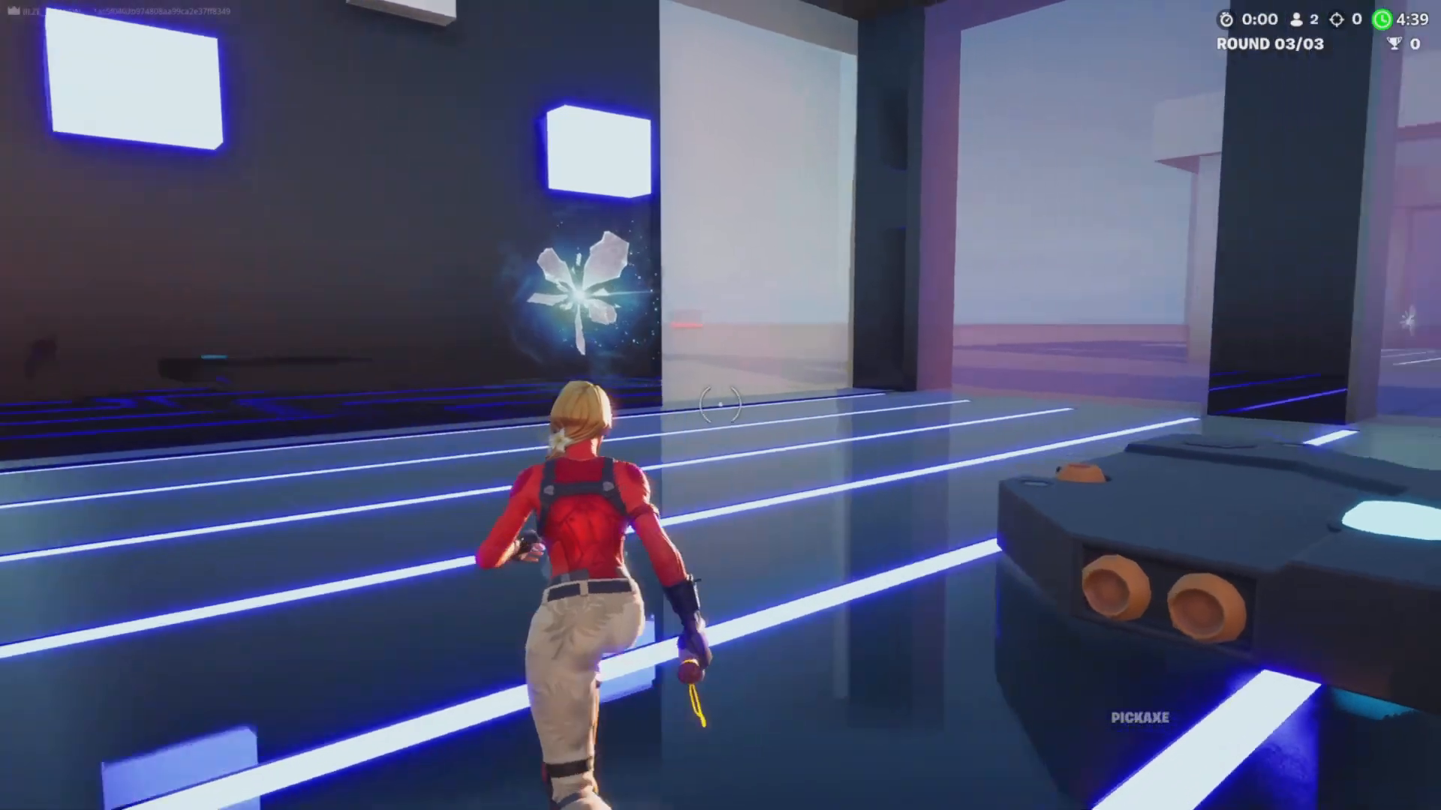
key("w")
key("b")
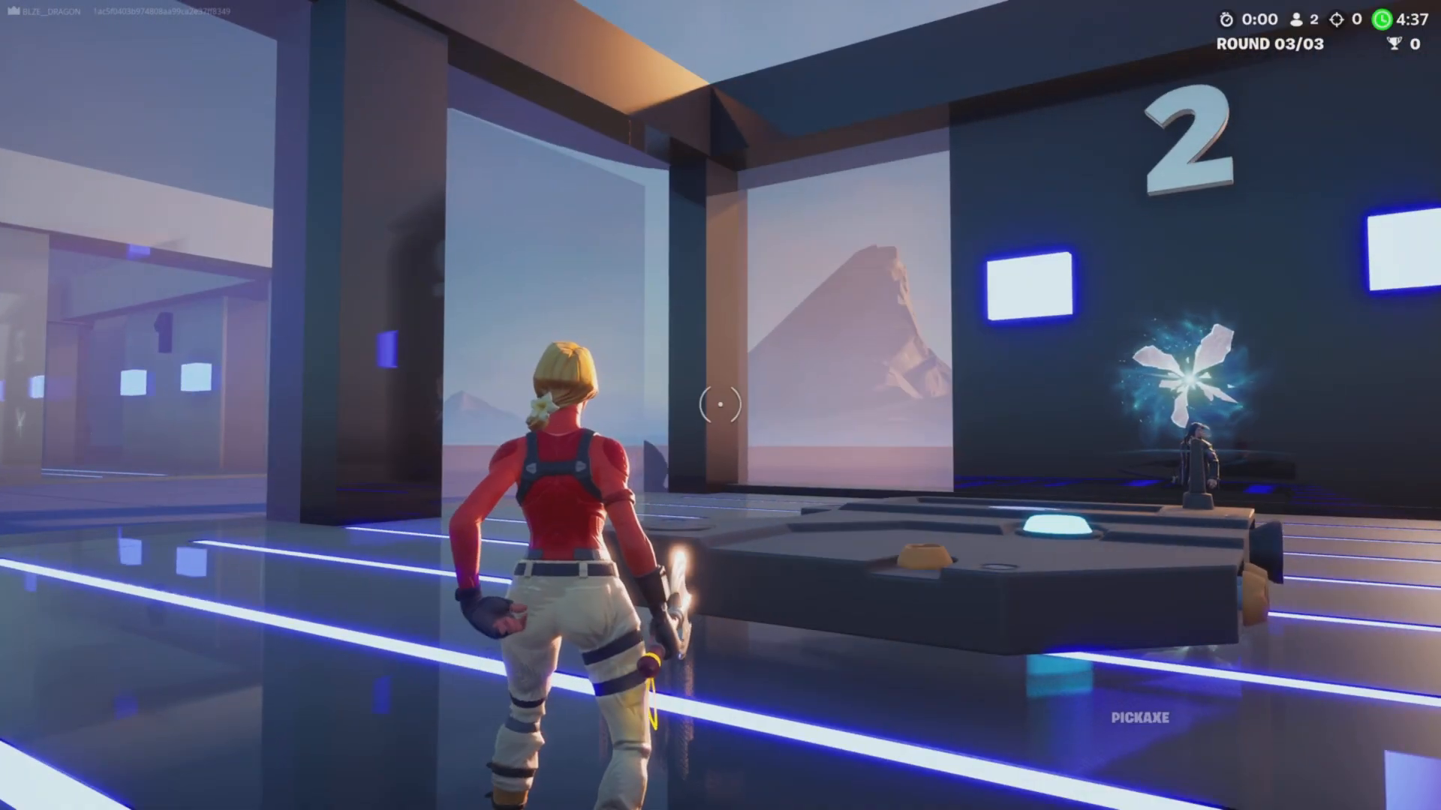
key("w")
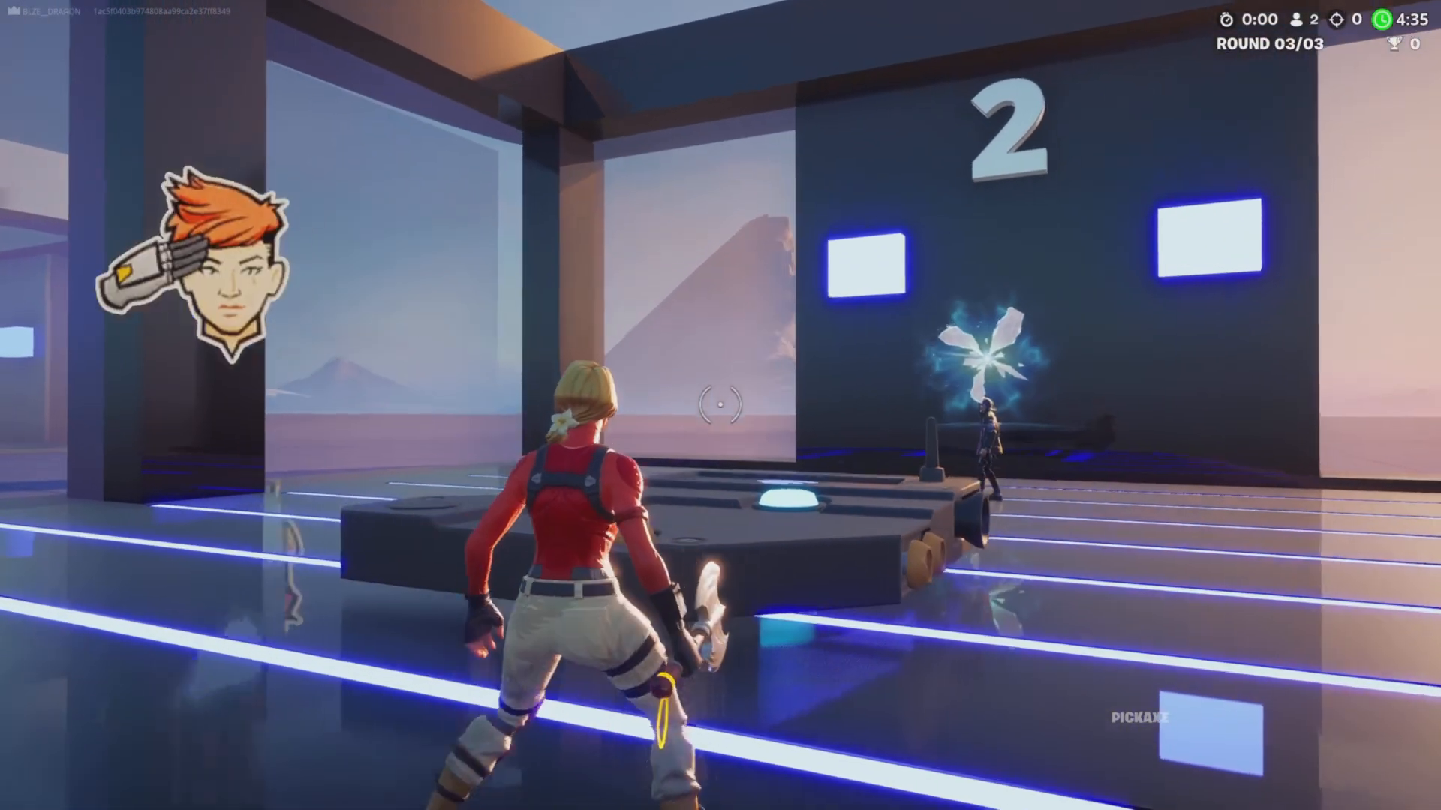
Check the scoreboard again and activate area 2's trigger to end round 3
key("m")
key("Escape")
key("e")
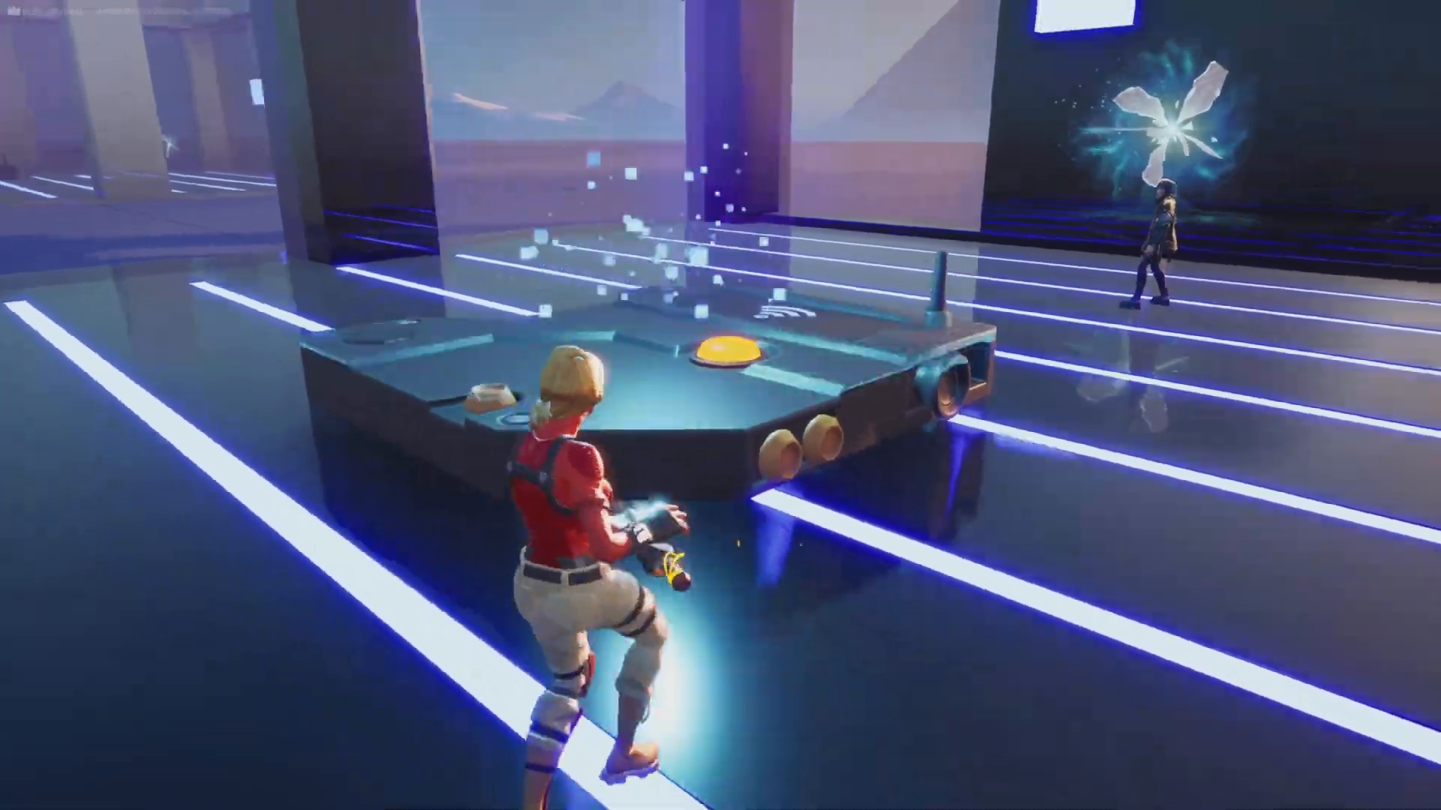